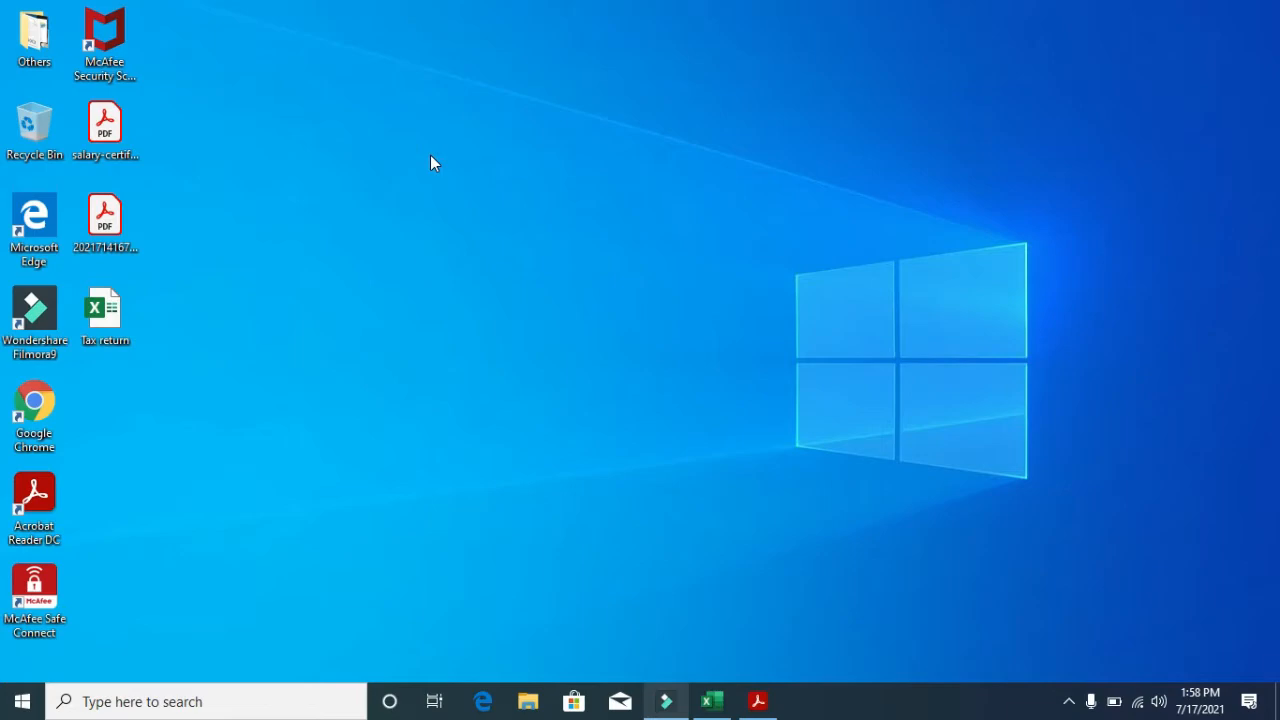
- Find the salary table in the salary certificate PDF and highlight 'financial year of 2021' before returning to Excel
left_click(758, 701)
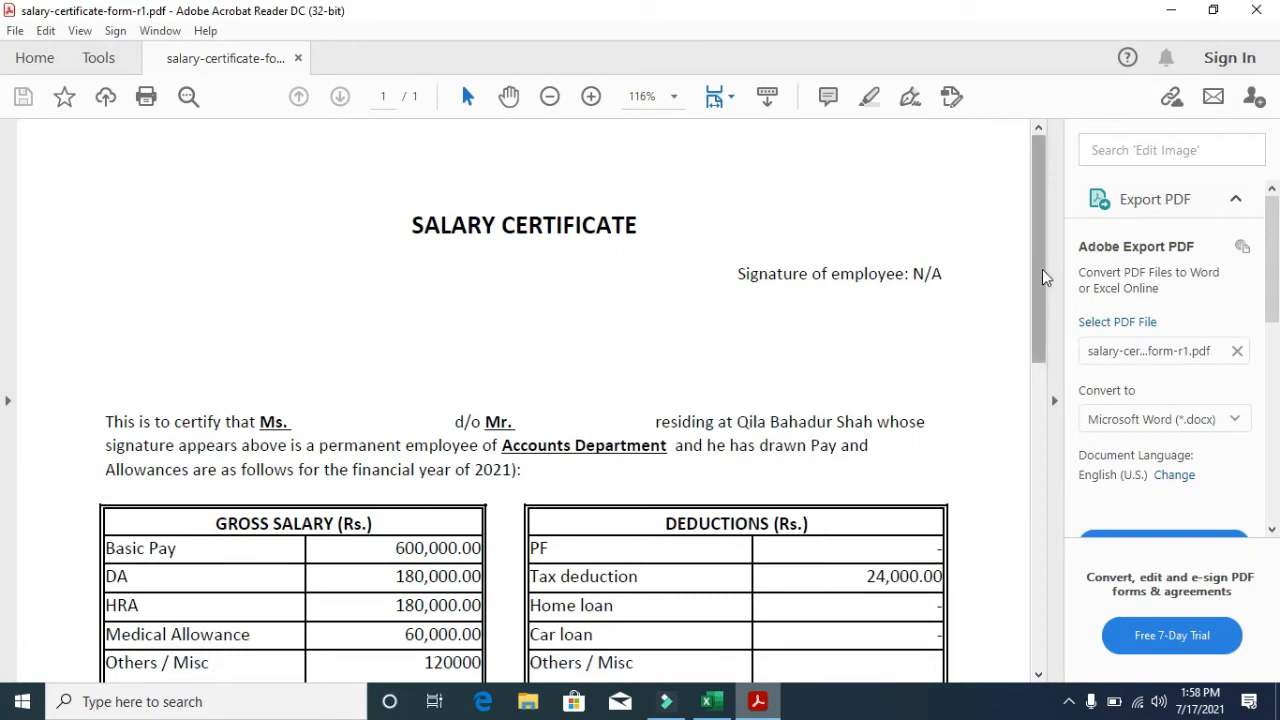
left_click_drag(1036, 269, 1040, 389)
left_click_drag(474, 178, 512, 178)
left_click_drag(352, 178, 500, 190)
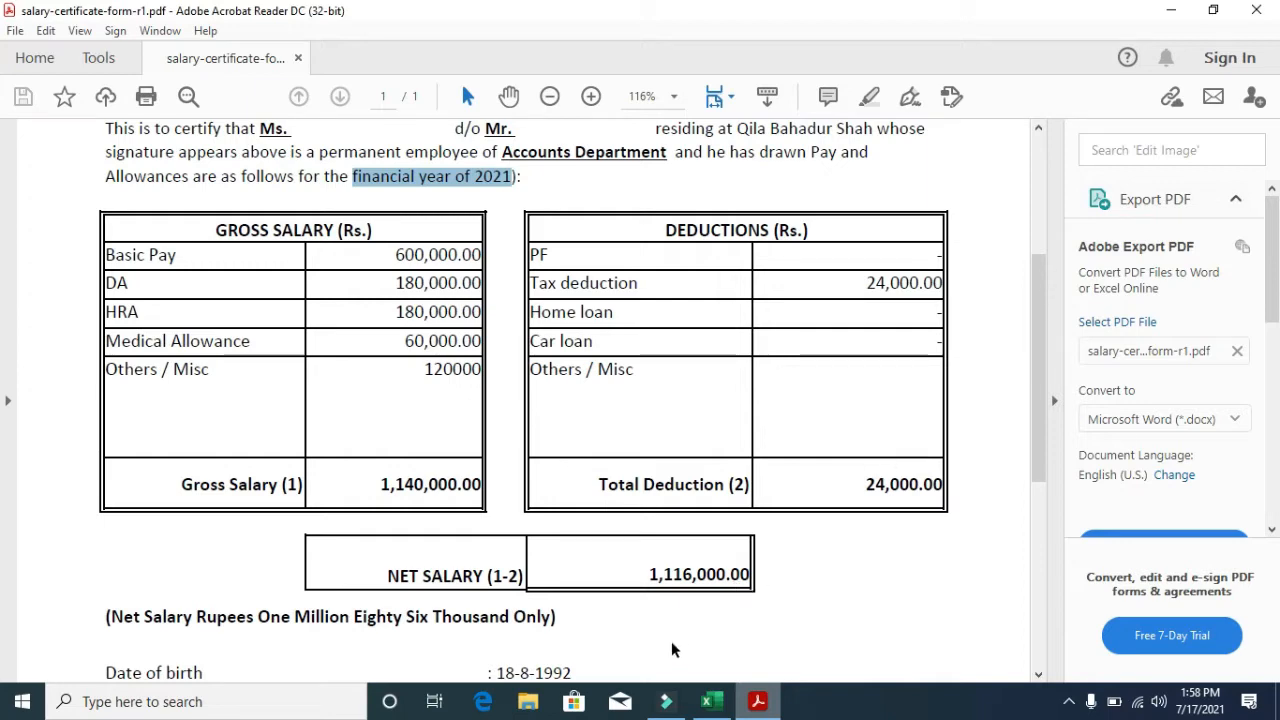
left_click(714, 702)
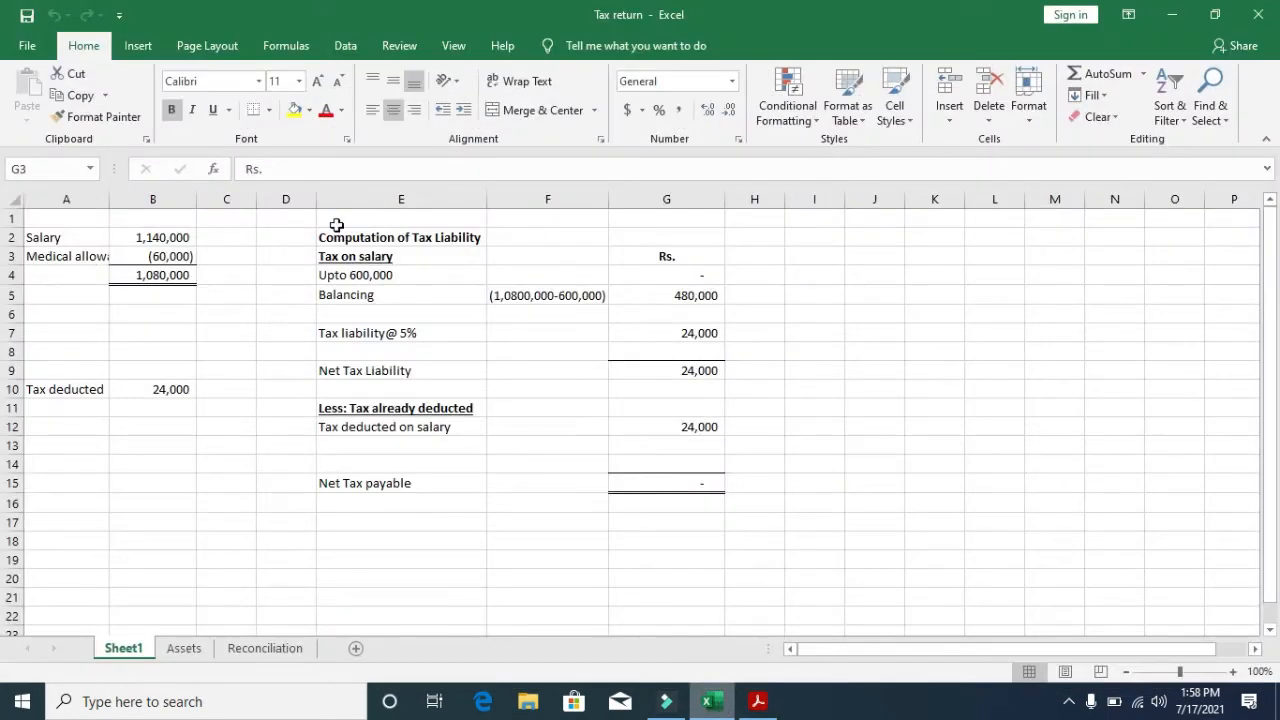
- Compare B2 and B3 with the certificate and widen column A to fit 'Medical allowance'
left_click(202, 250)
key("Left")
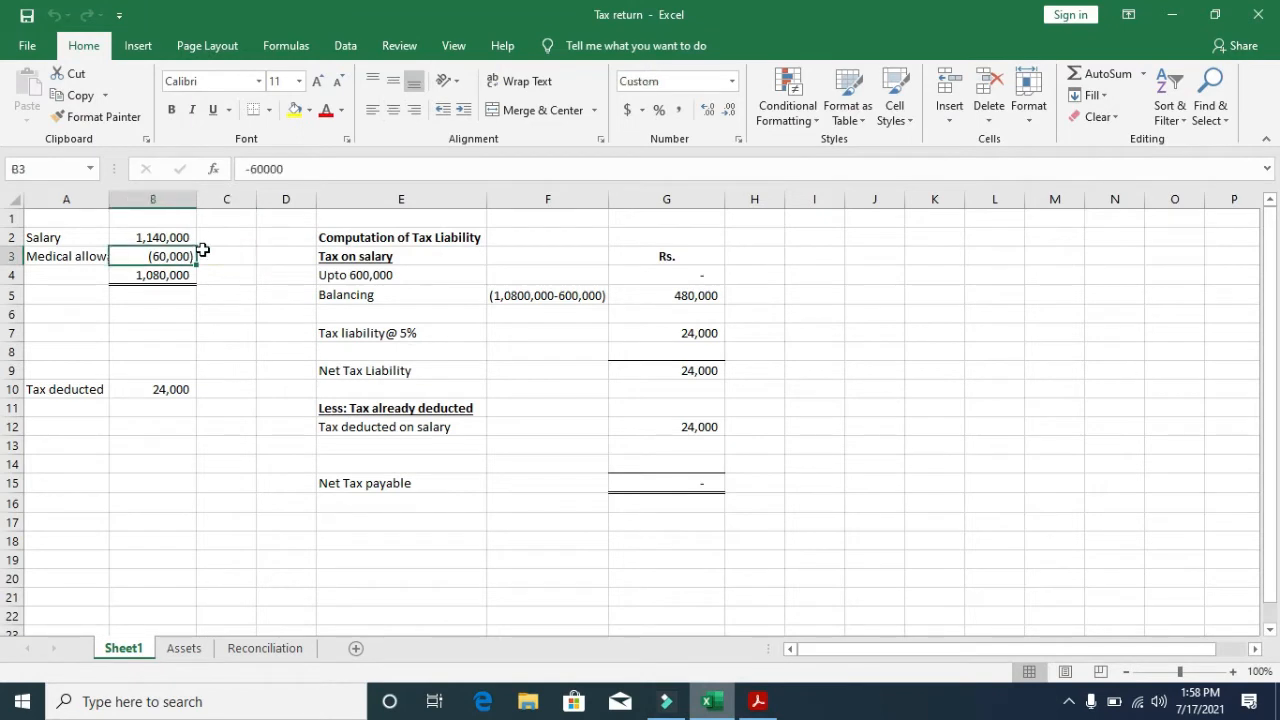
key("Up")
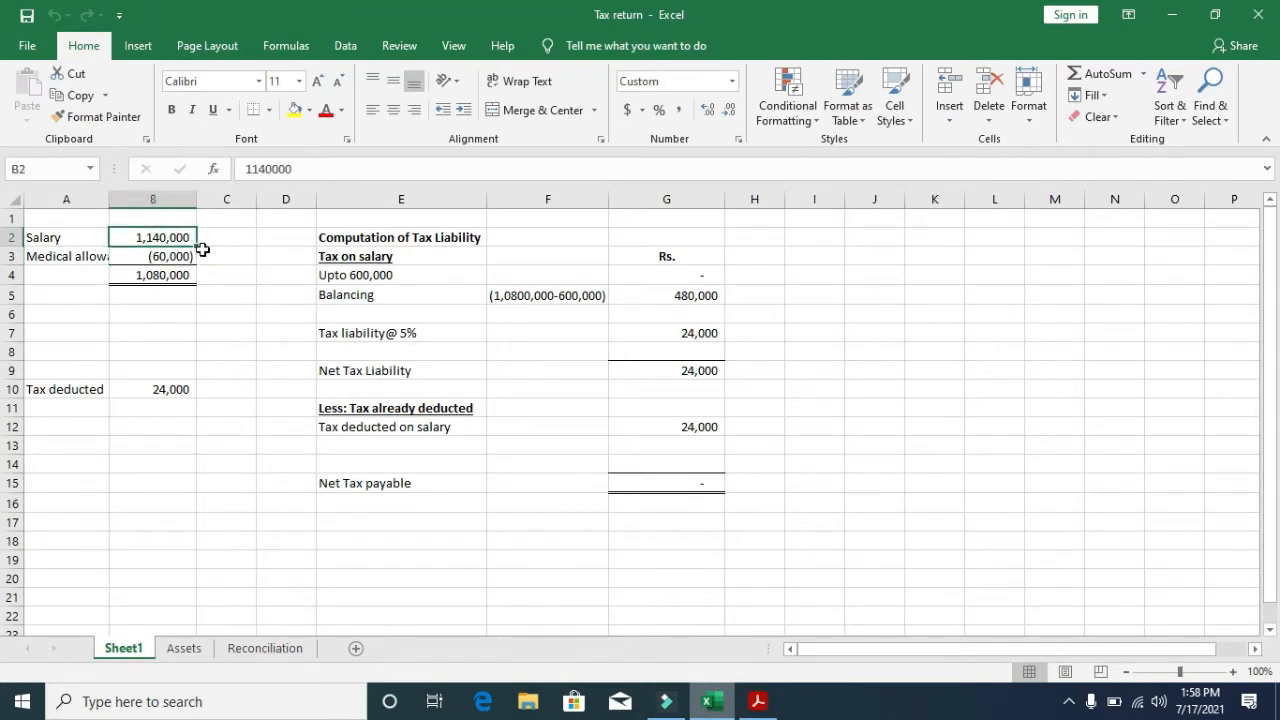
left_click(758, 701)
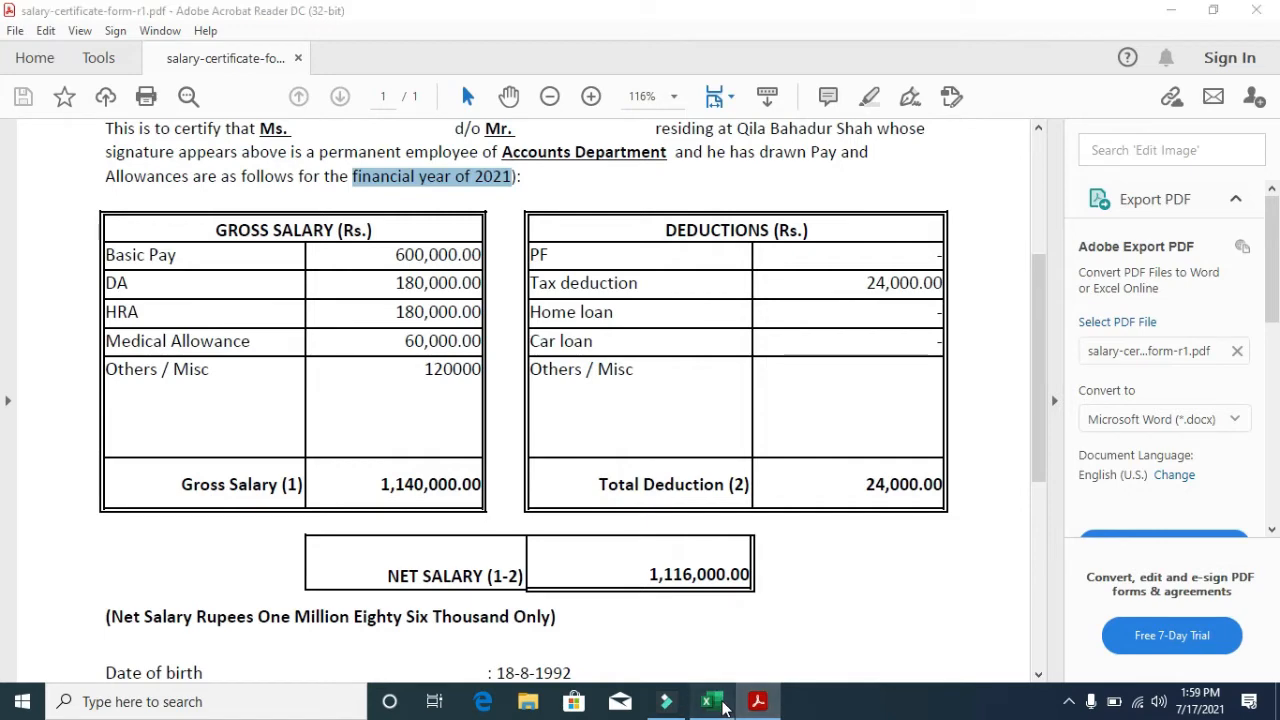
left_click(712, 701)
left_click(152, 256)
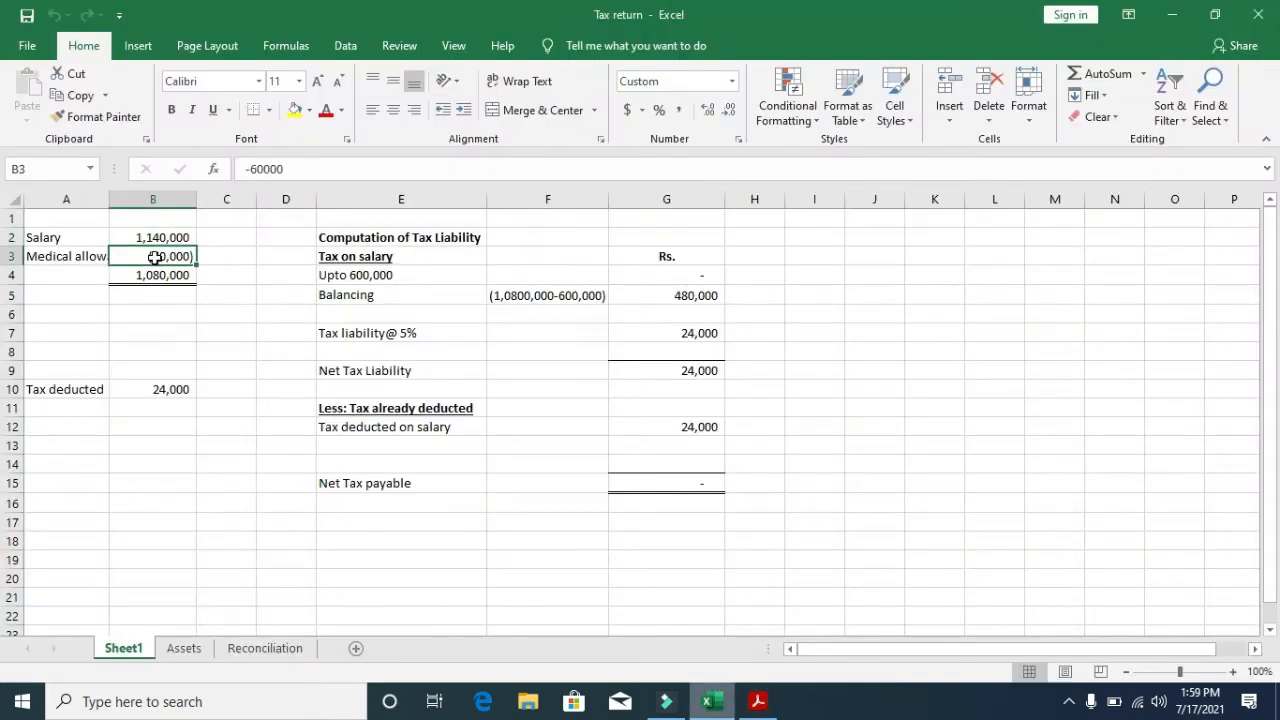
left_click_drag(109, 203, 143, 204)
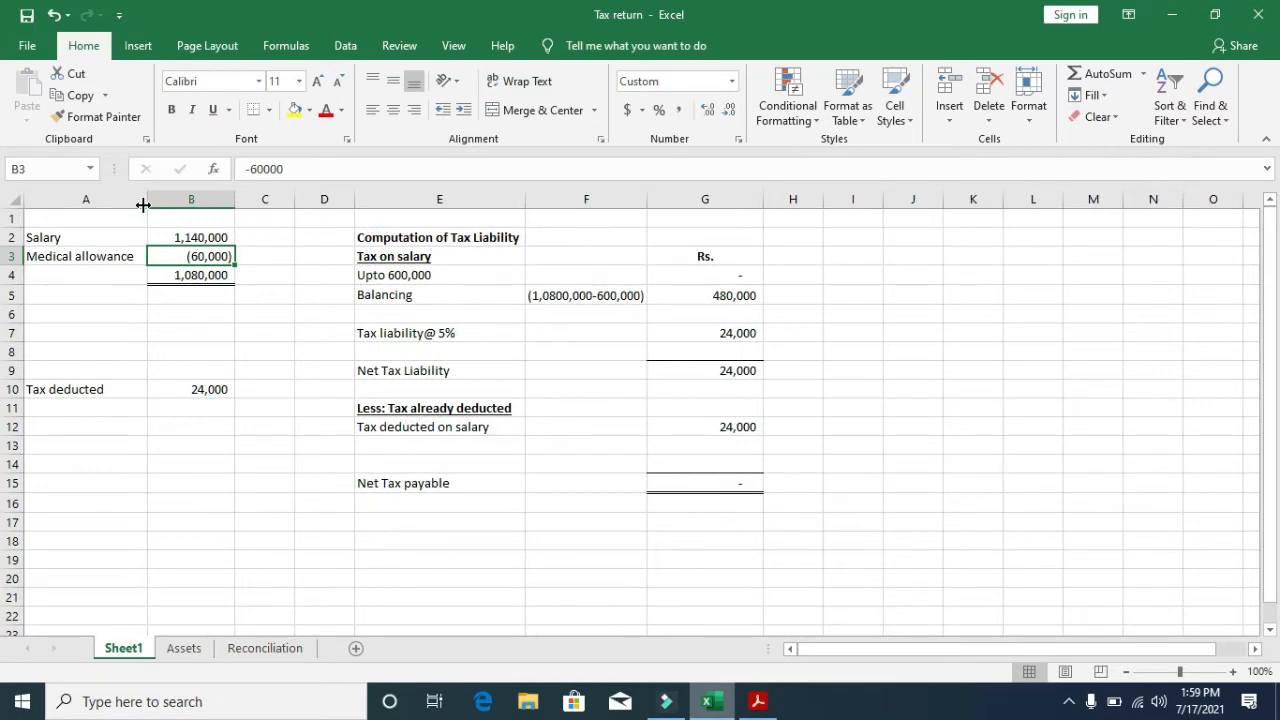
- Recheck the 1,140,000 salary and 60,000 medical allowance cells against the certificate
left_click(758, 701)
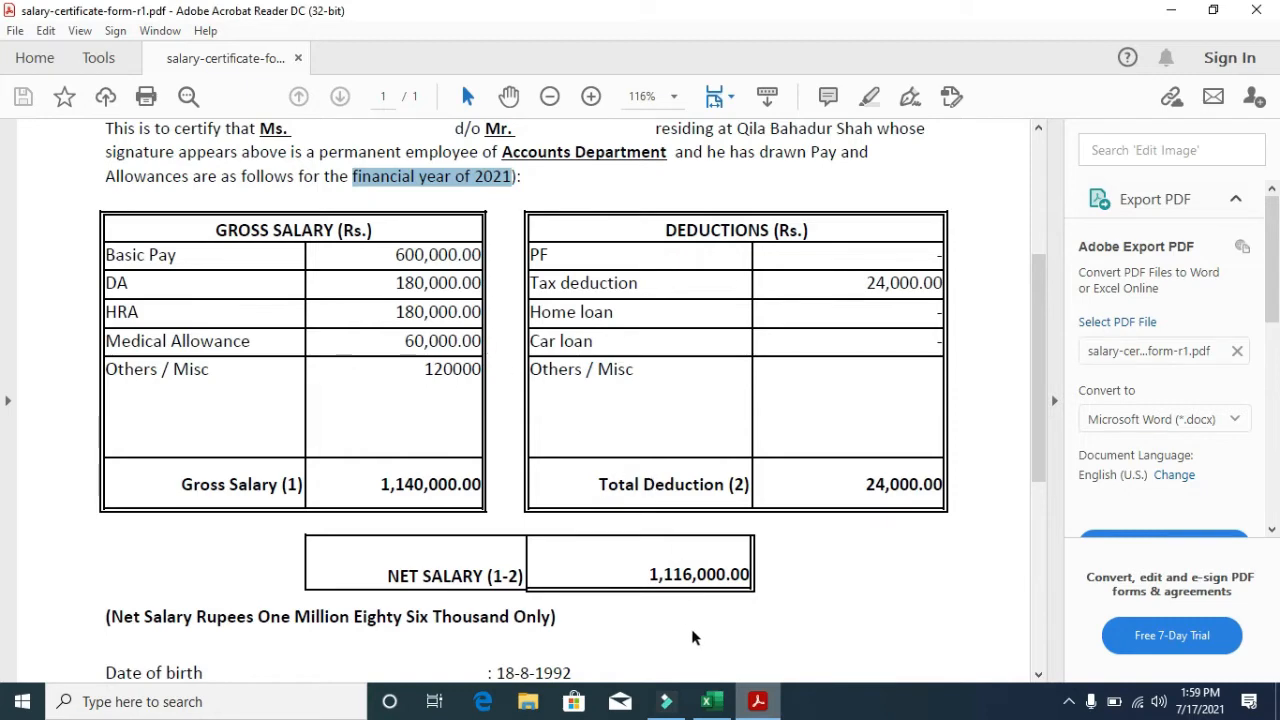
left_click(712, 702)
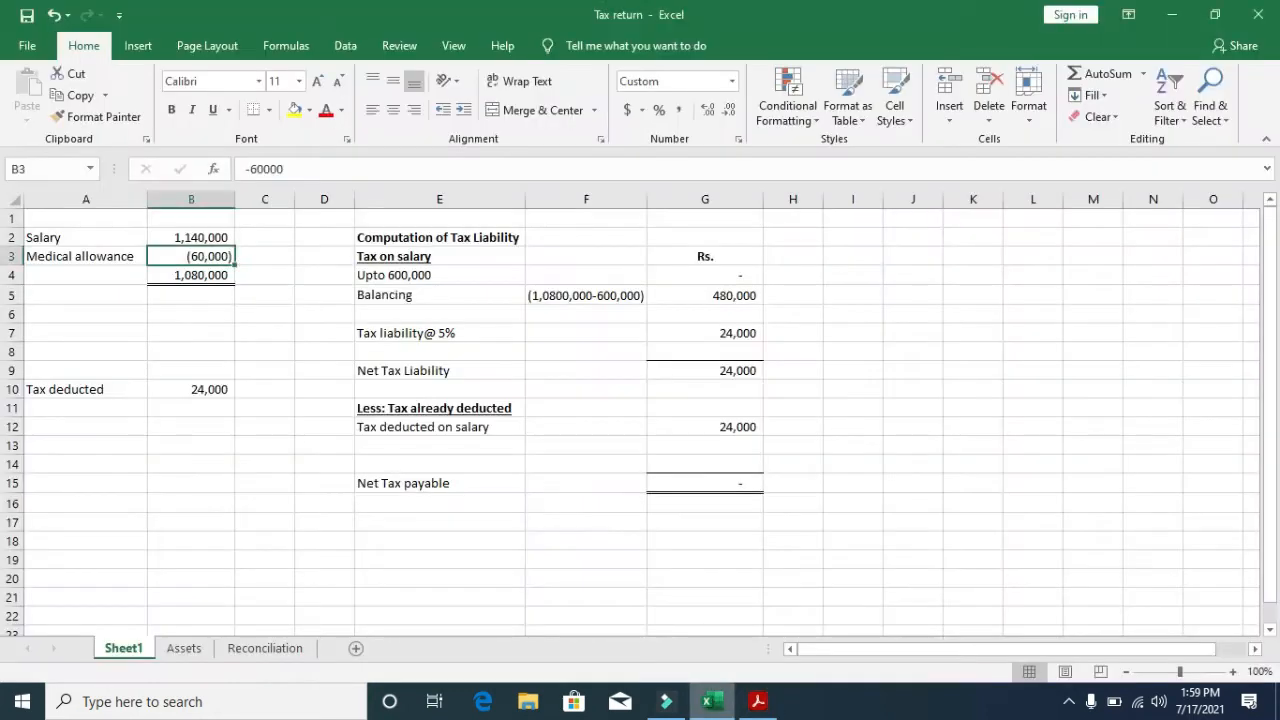
left_click(168, 235)
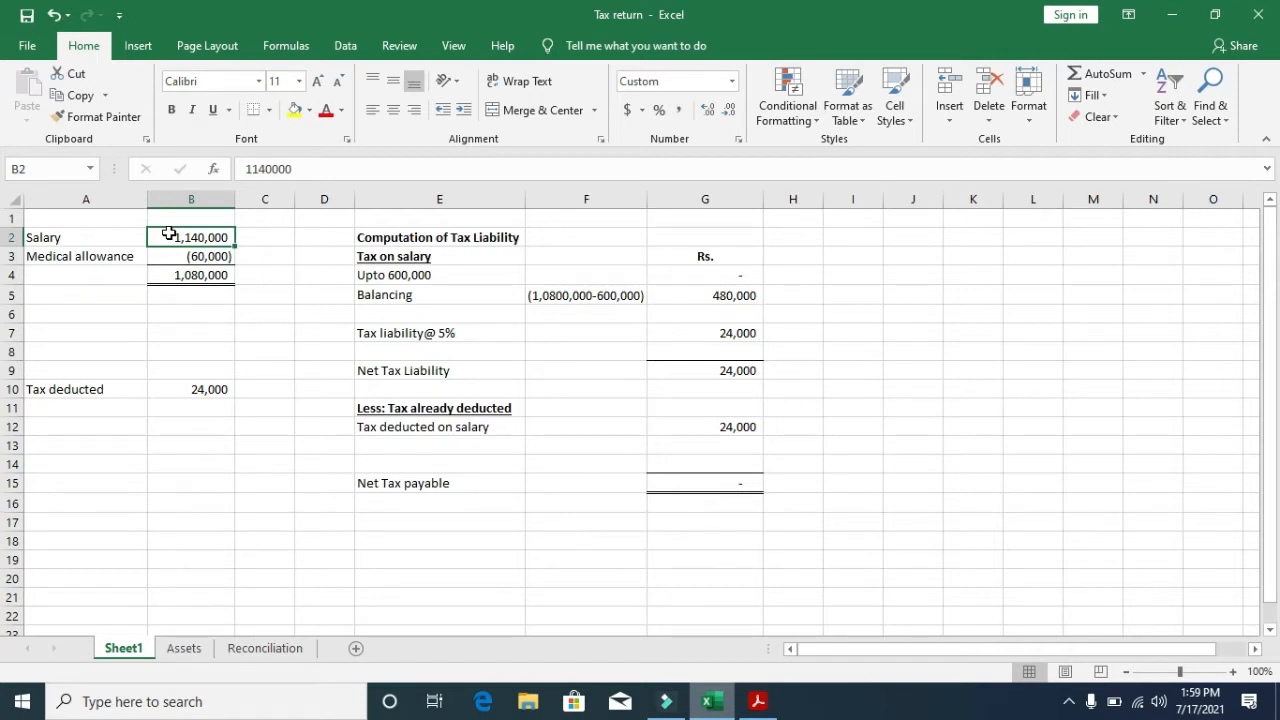
key("Down")
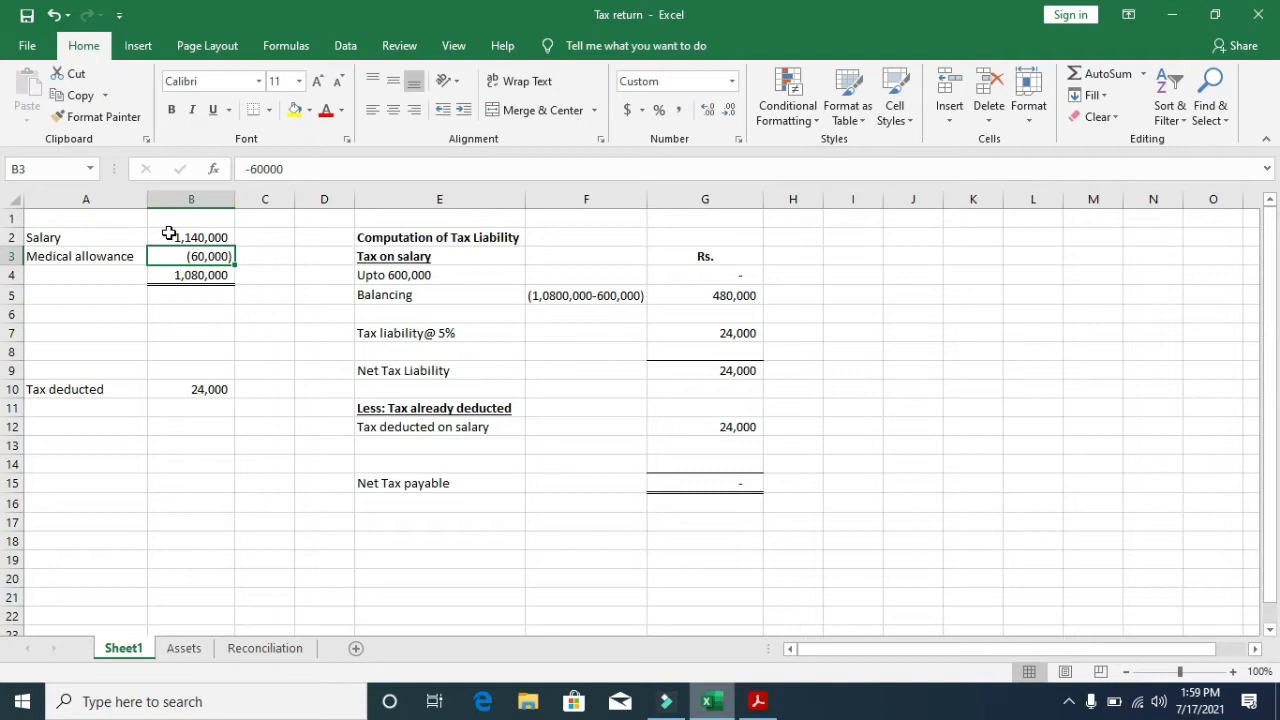
- Label cell A4 'Taxable Salary' beside the 1,080,000 total
key("Down")
key("Left")
key("F2")
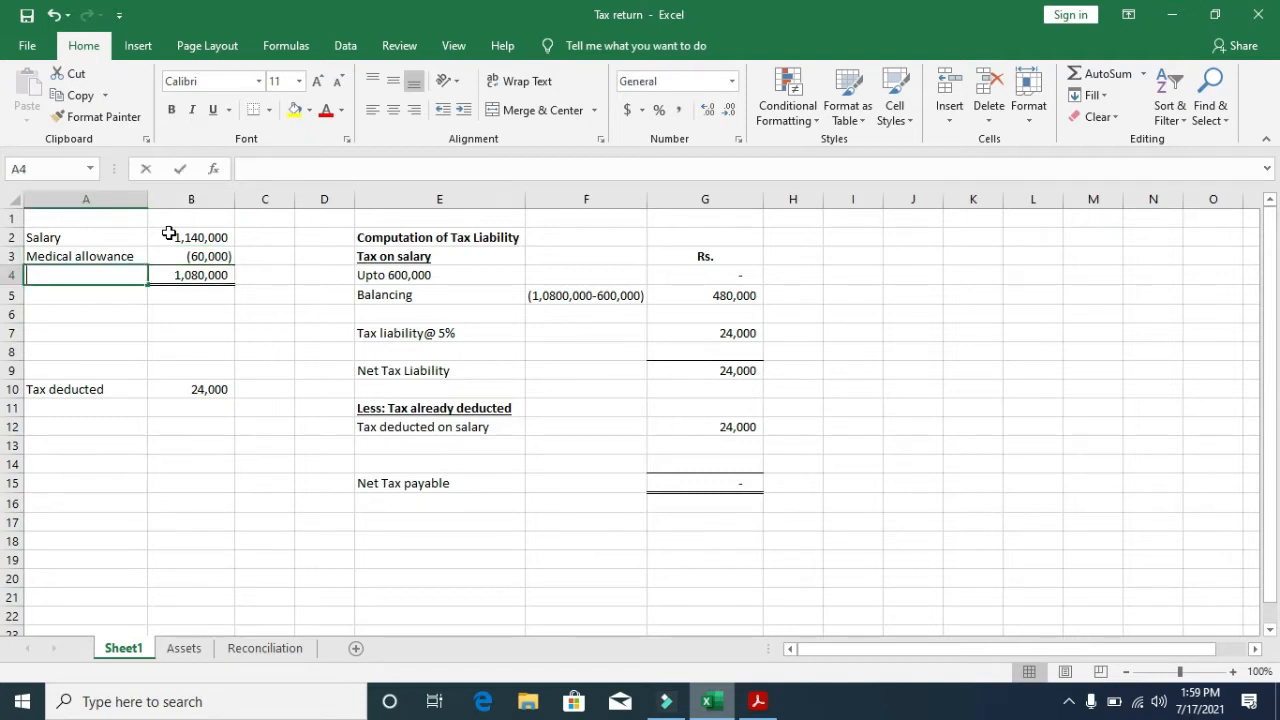
type("Taxable ")
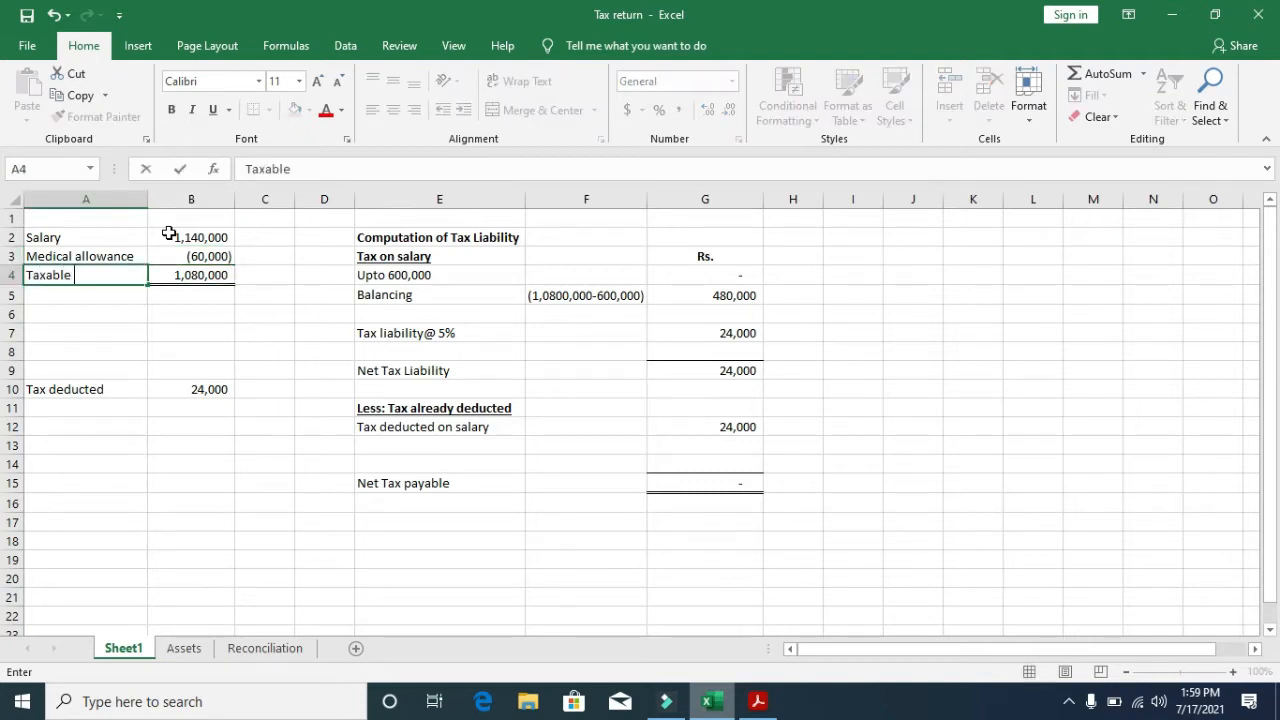
type("Salary")
key("Return")
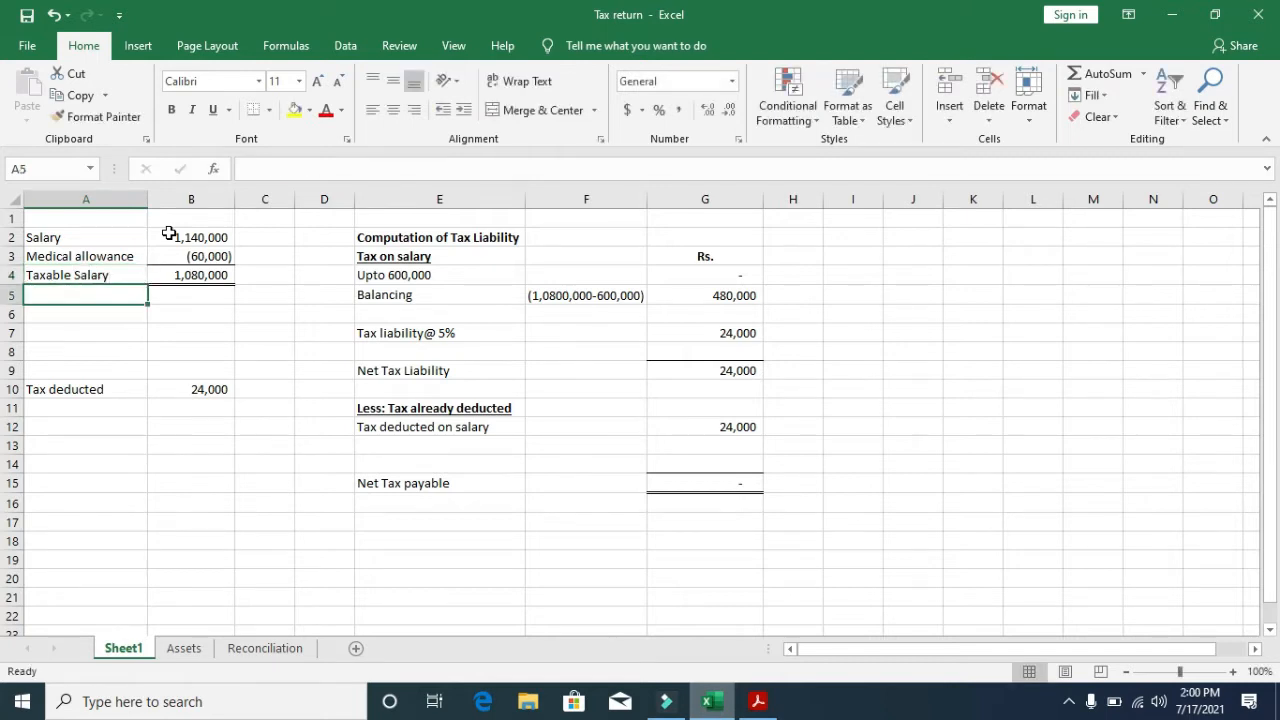
- Review the Taxable Salary formula and the Upto 600,000 and Balancing slab computations in G4–G5
key("Up")
key("Right")
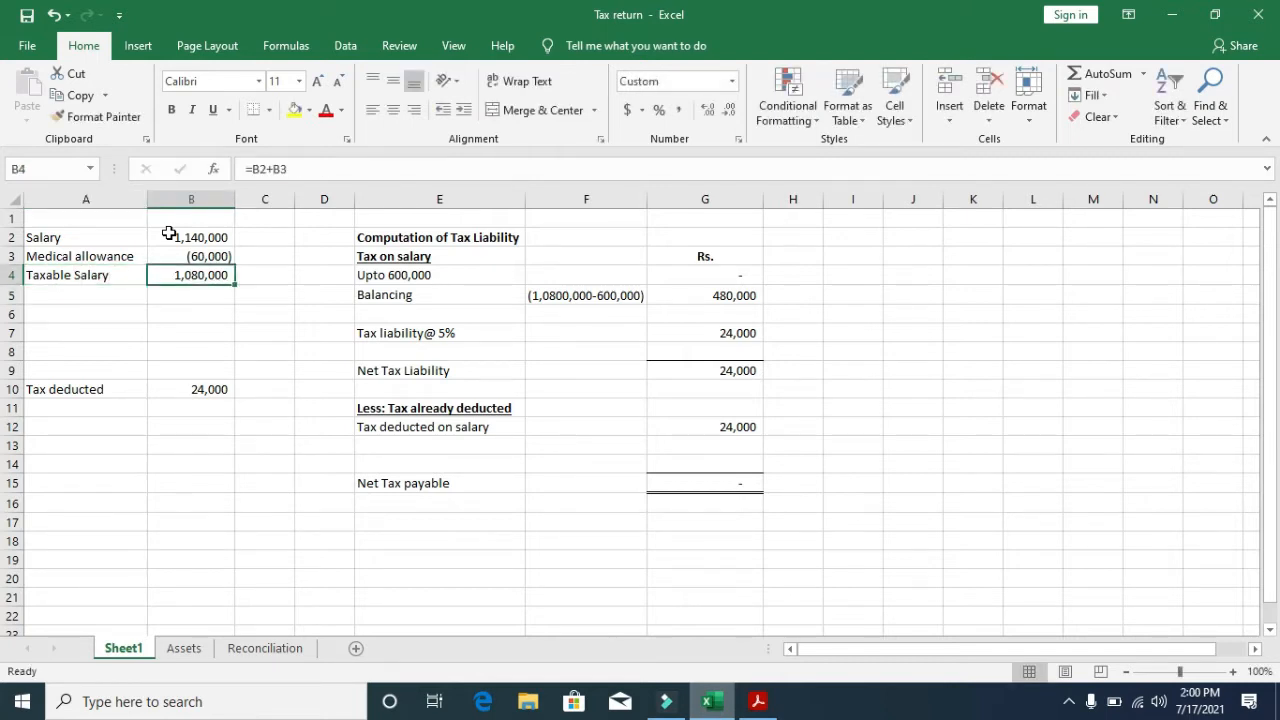
key("Right")
key("Right")
key("Right")
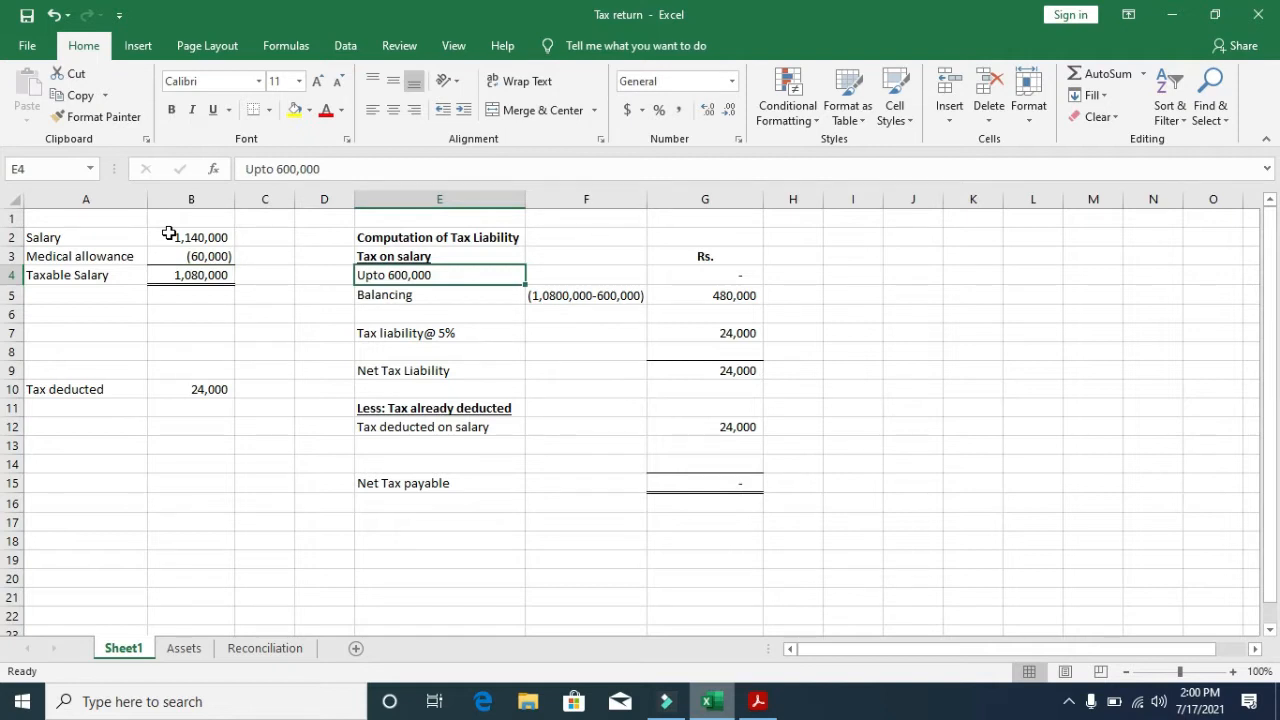
key("Right")
key("Right")
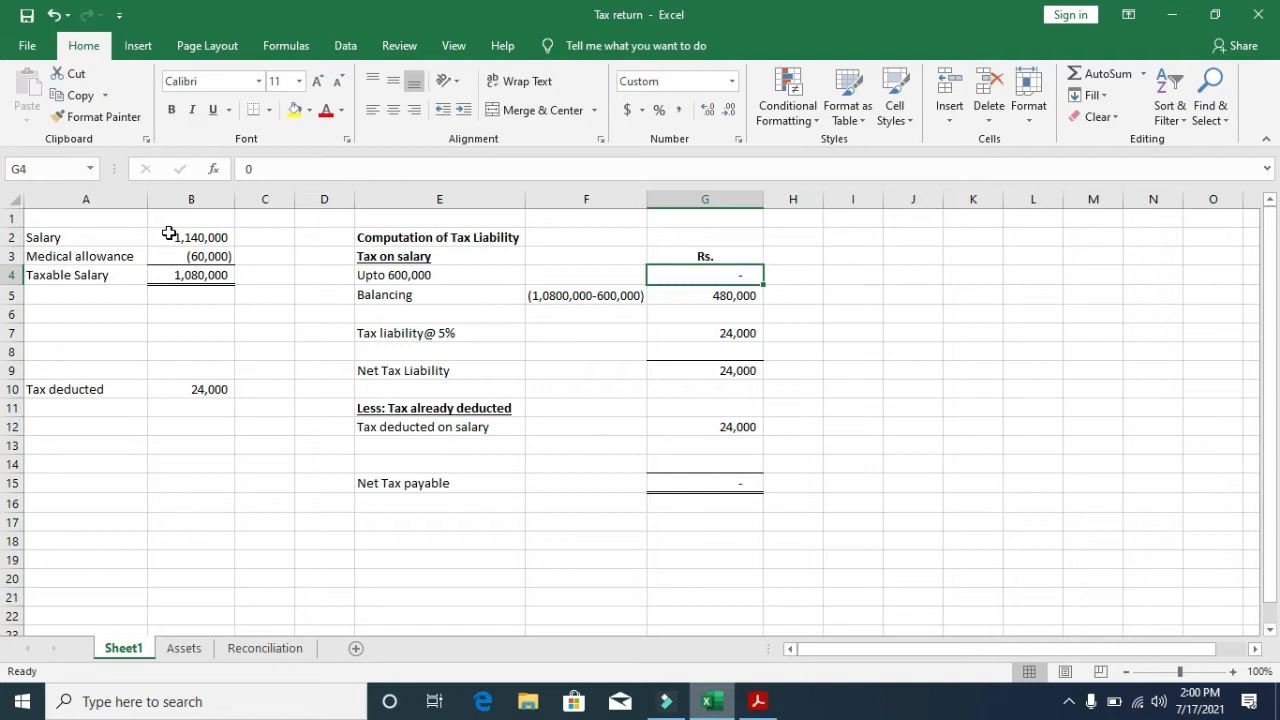
key("Left")
key("Left")
key("Left")
key("Left")
key("Left")
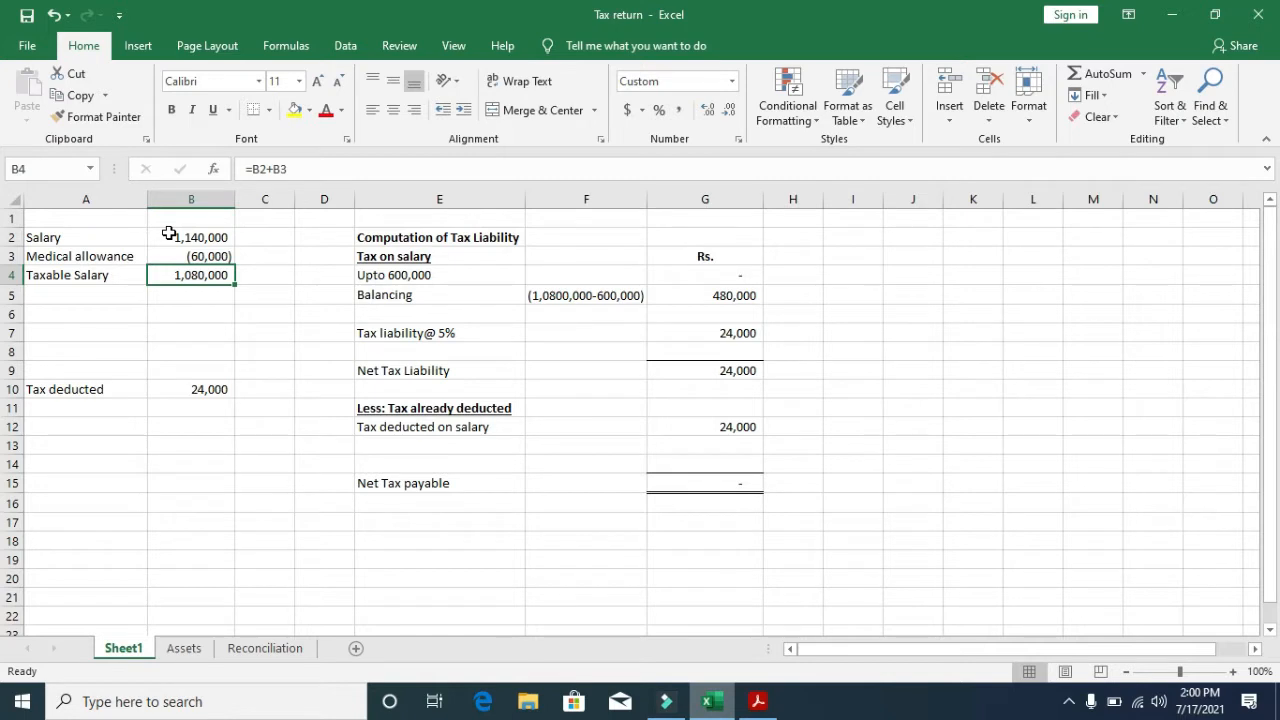
key("Right")
key("Right")
key("Right")
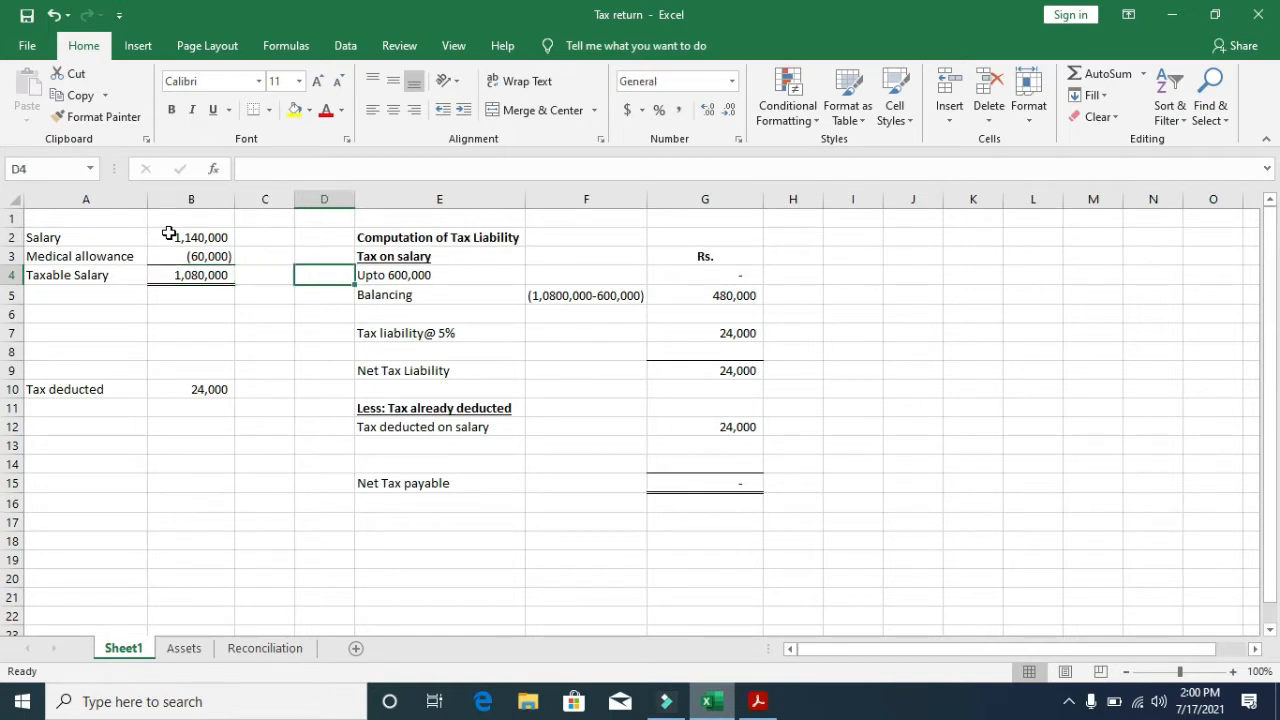
key("Right")
key("Right")
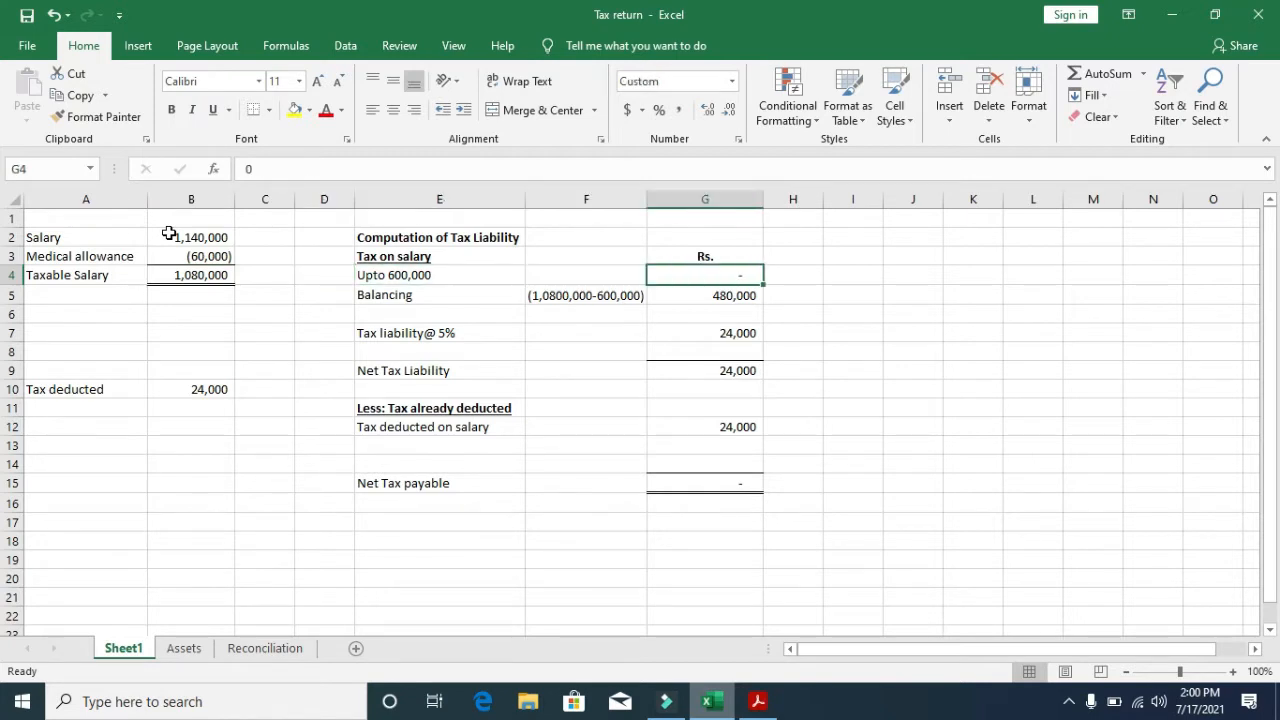
key("Left")
key("Left")
key("Down")
key("Right")
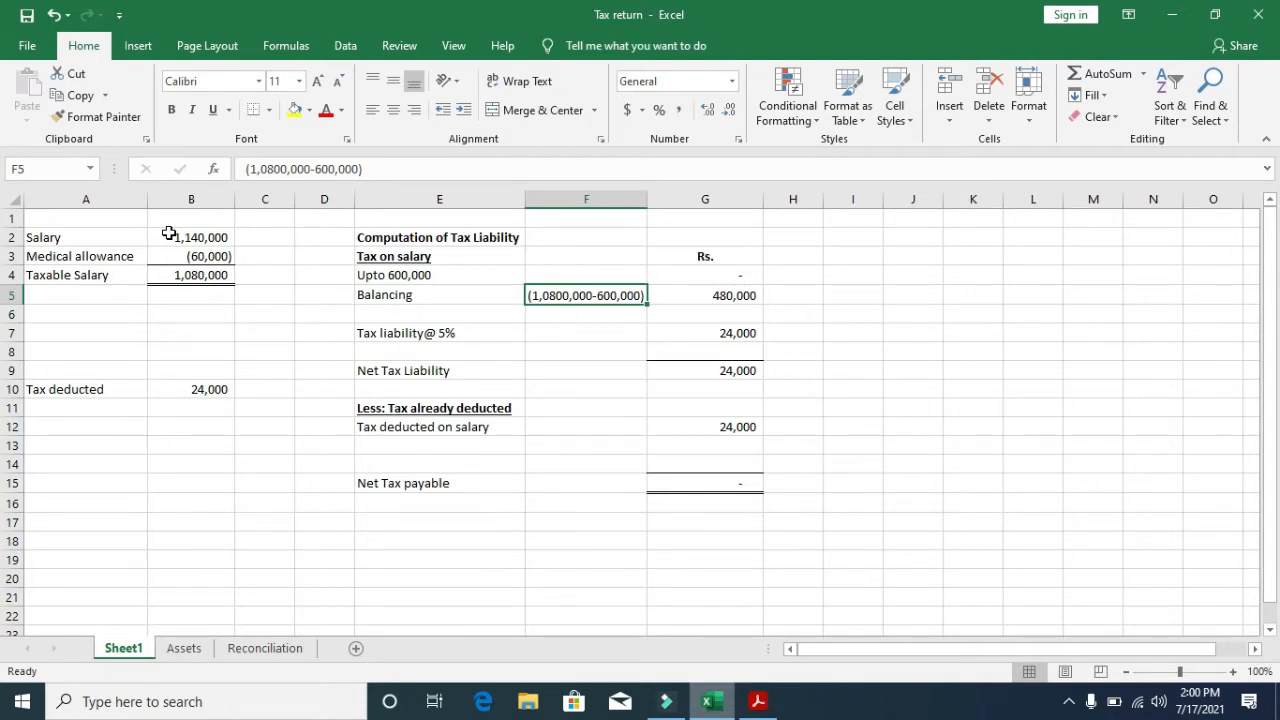
key("Right")
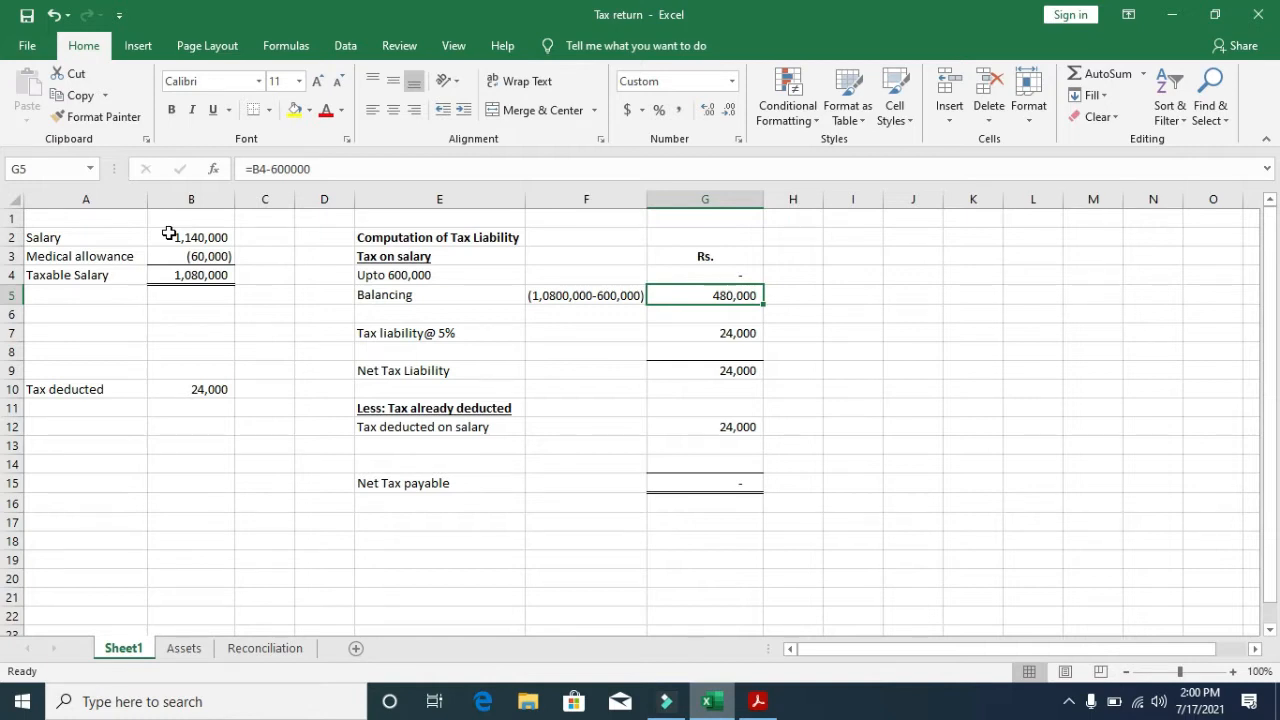
- Check the 5% tax liability, Net Tax Liability and tax-deducted rows, then switch to the certificate
key("Down")
key("Down")
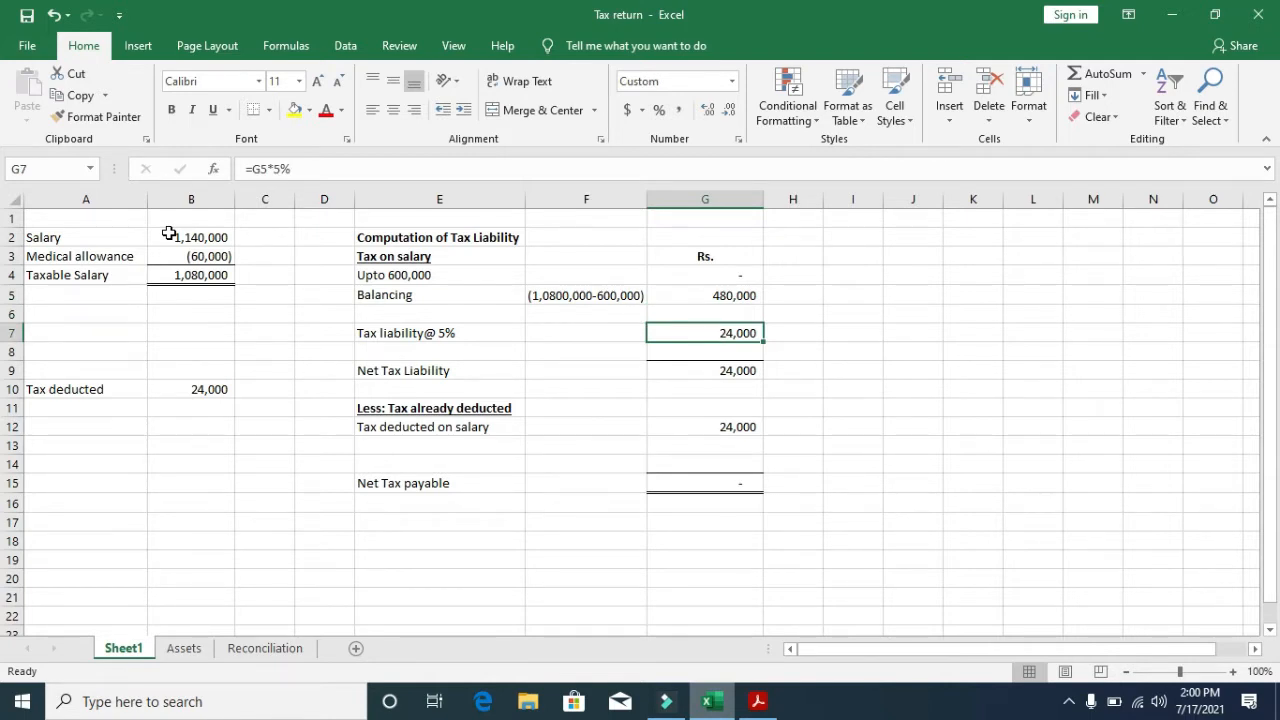
key("Down")
key("Down")
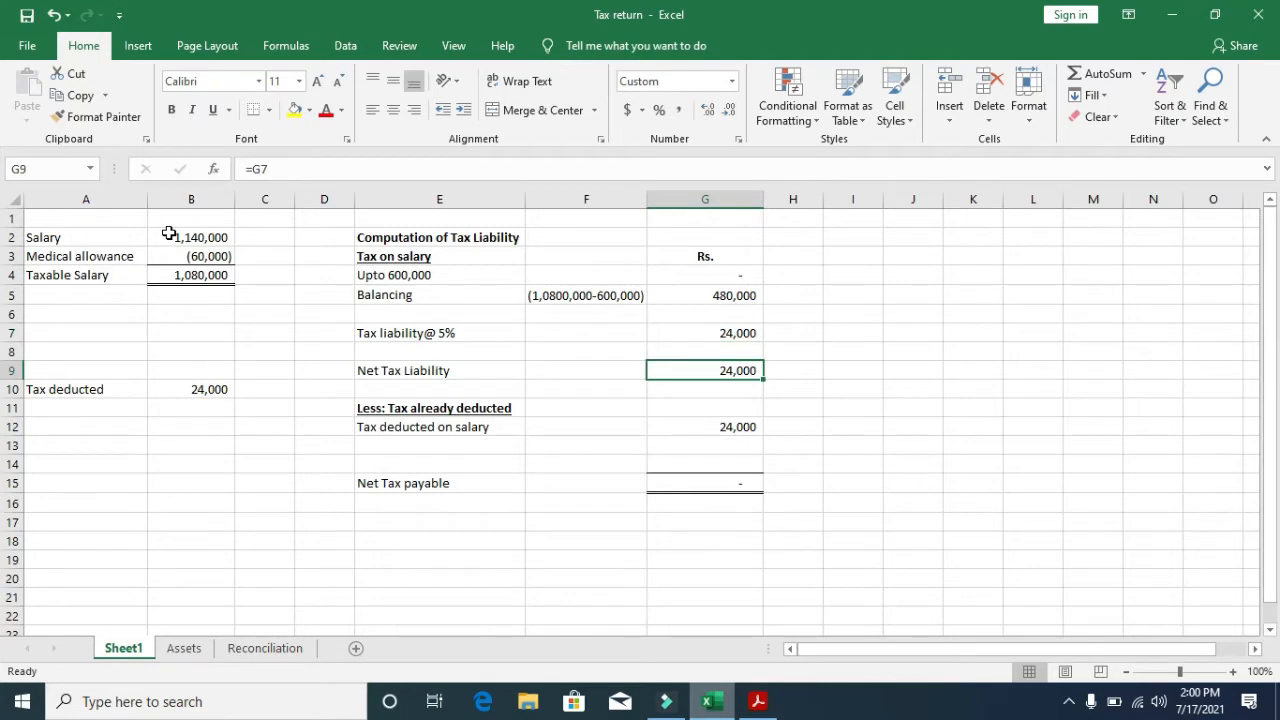
key("Down")
key("Down")
key("Down")
key("Left")
key("Left")
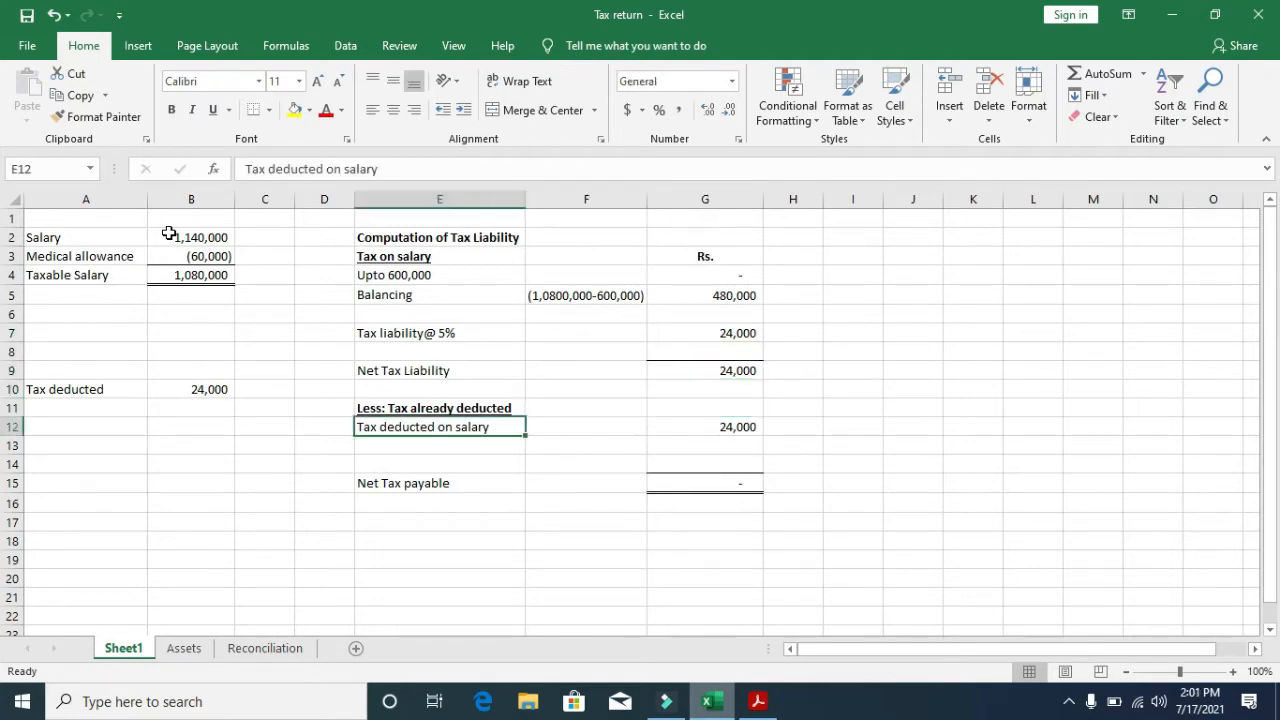
key("alt+Tab")
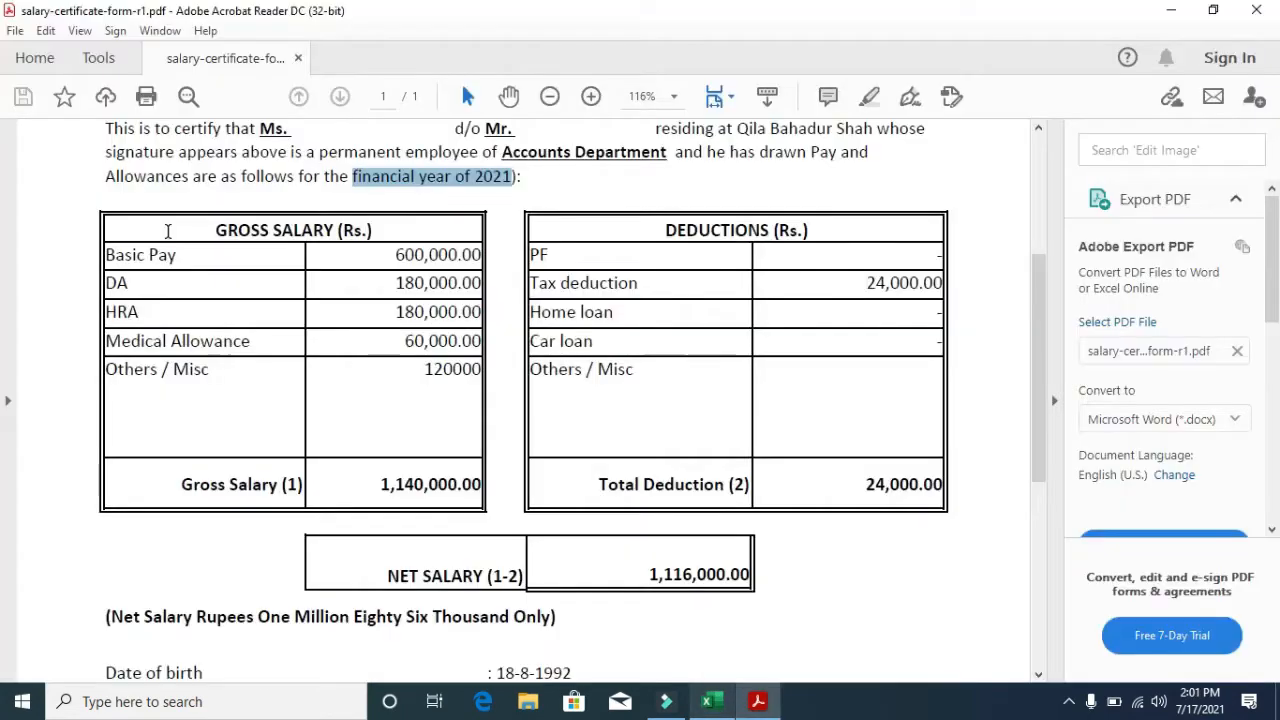
- Highlight the certificate's 24,000.00 tax deduction and go back to the Tax return workbook
left_click_drag(849, 281, 946, 296)
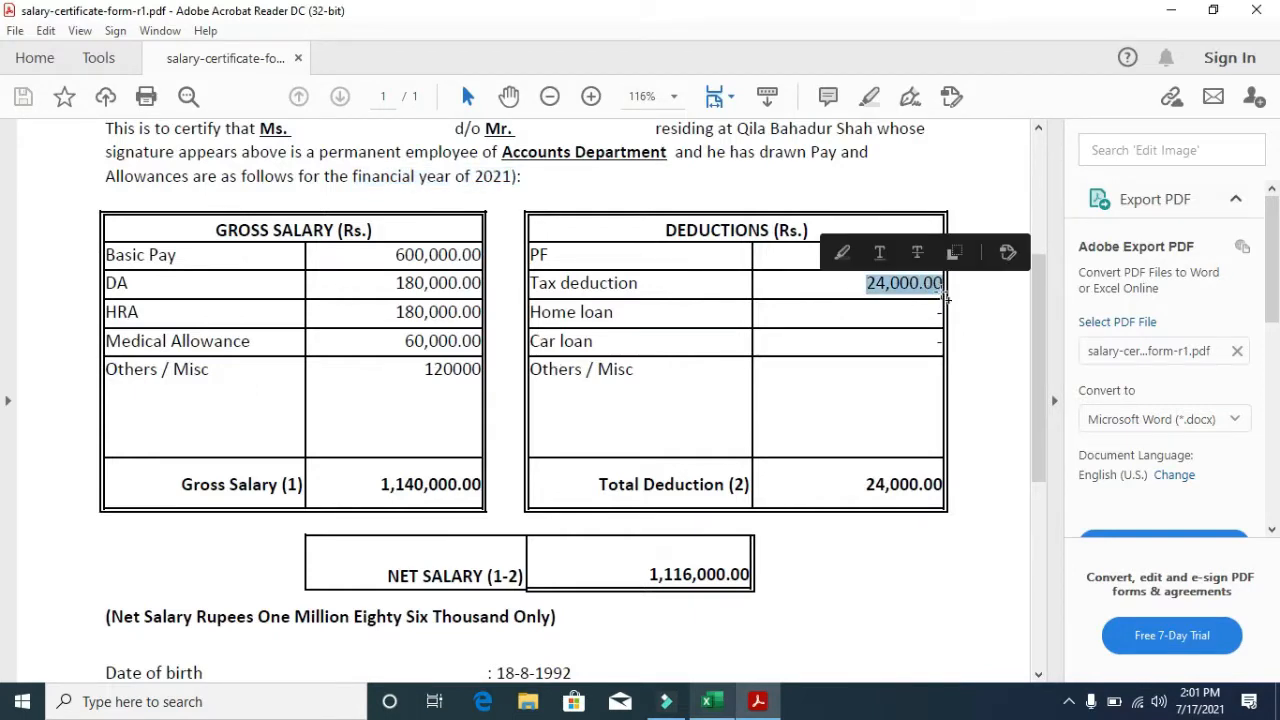
key("alt+Tab")
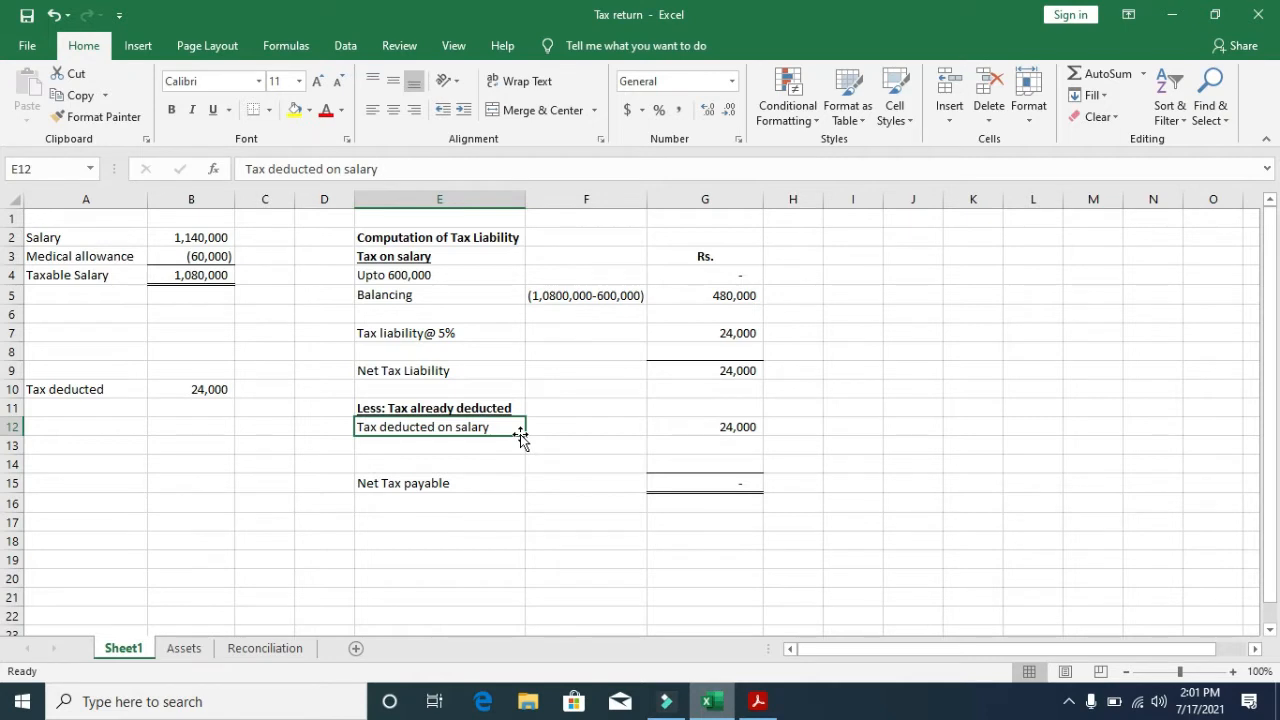
- Switch to the Assets sheet and scan its headings down to the agricultural property entry
key("ctrl+Page_Down")
key("Up")
key("Up")
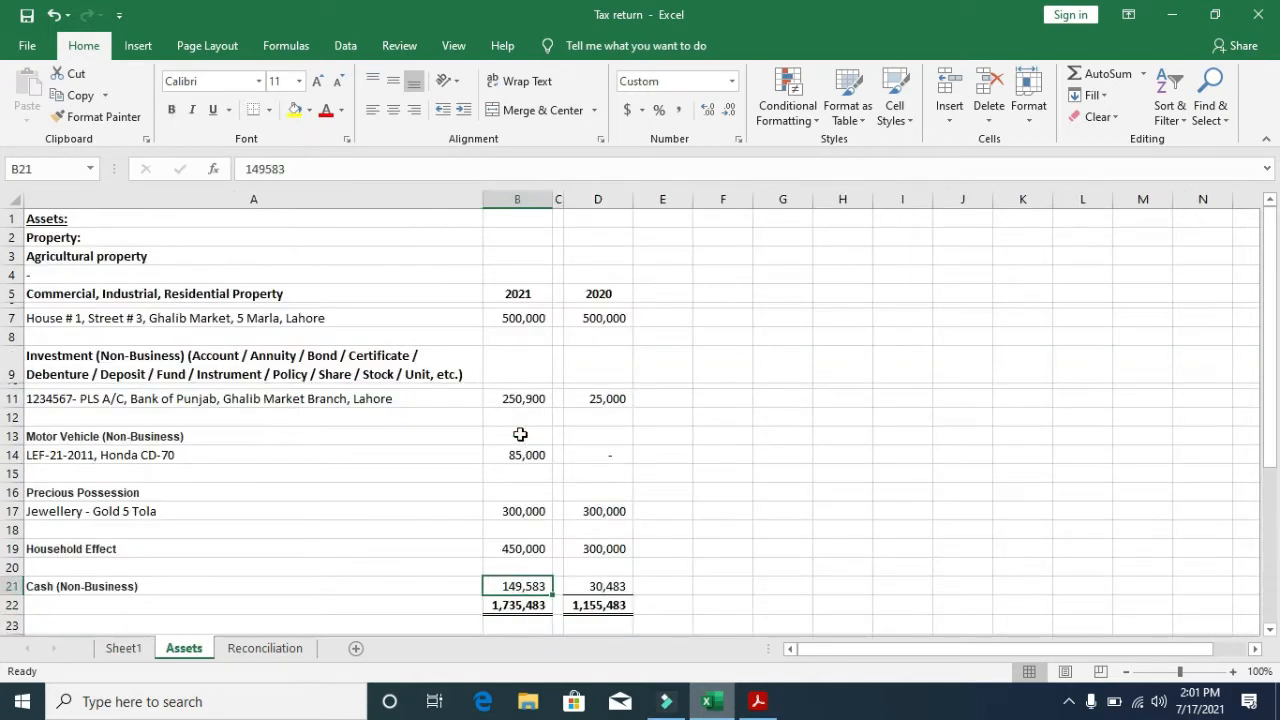
key("Up")
key("Up")
key("Up")
key("Up")
key("Up")
key("Up")
key("Up")
key("Up")
key("Up")
key("Up")
key("Up")
key("Up")
key("Up")
key("Up")
key("Up")
key("Up")
key("Up")
key("Up")
key("Up")
key("Left")
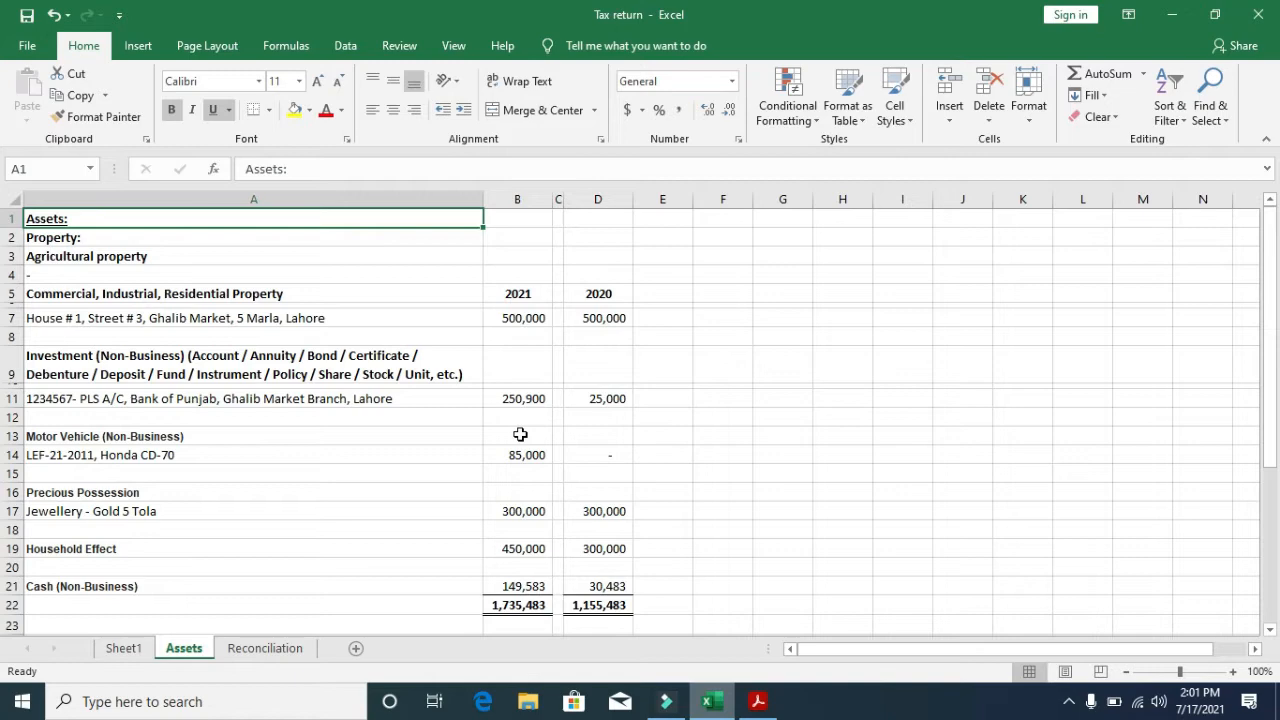
key("Down")
key("Down")
key("Down")
key("Down")
key("Down")
key("Down")
key("Down")
key("Down")
key("Down")
key("Down")
key("Down")
key("Down")
key("Down")
key("Down")
key("Down")
key("Down")
key("Down")
key("Down")
key("Down")
key("Down")
key("Down")
key("Down")
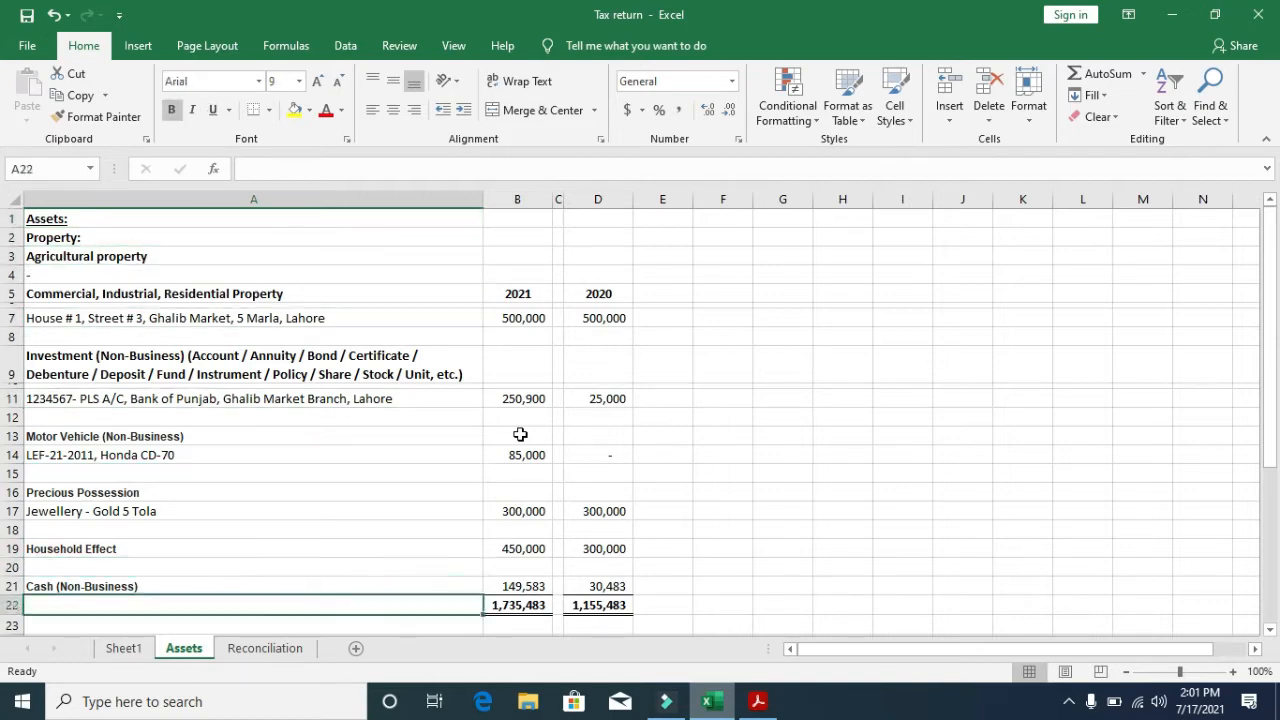
key("Down")
key("Up")
key("Up")
key("Up")
key("Up")
key("Up")
key("Up")
key("Up")
key("Up")
key("Up")
key("Up")
key("Up")
key("Up")
key("Up")
key("Up")
key("Up")
key("Up")
key("Up")
key("Up")
key("Up")
key("Up")
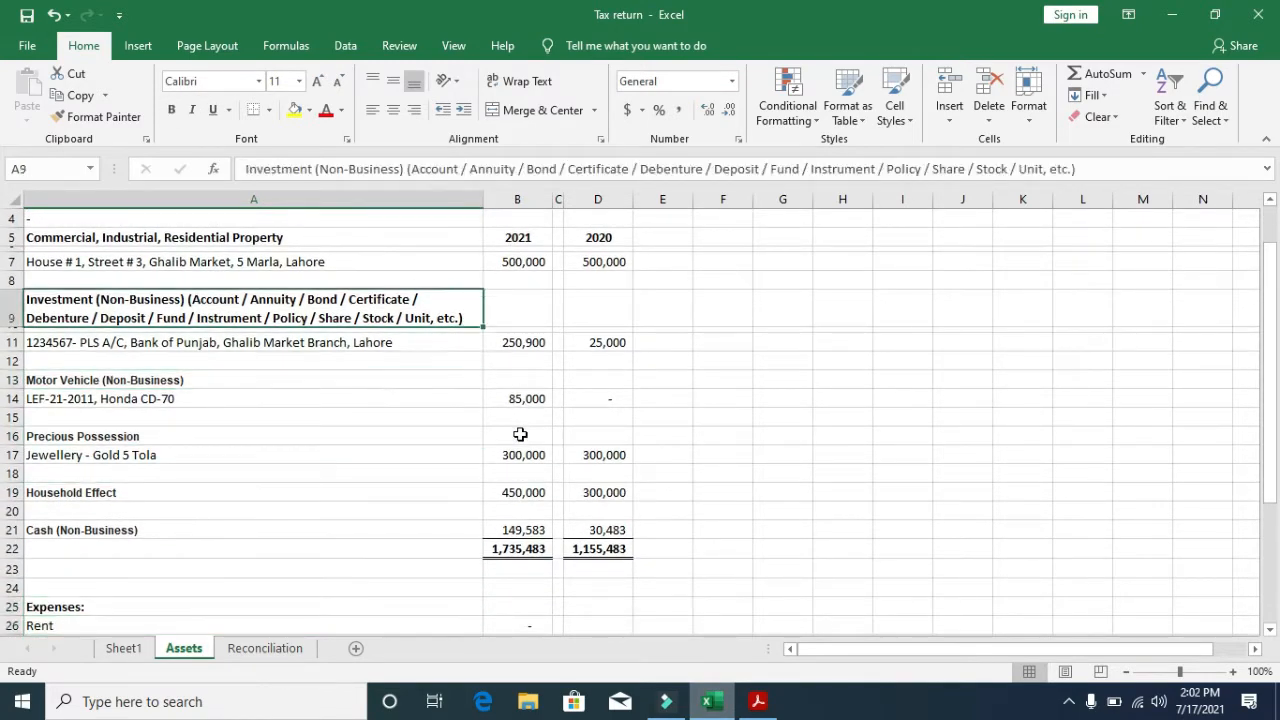
key("Down")
key("Down")
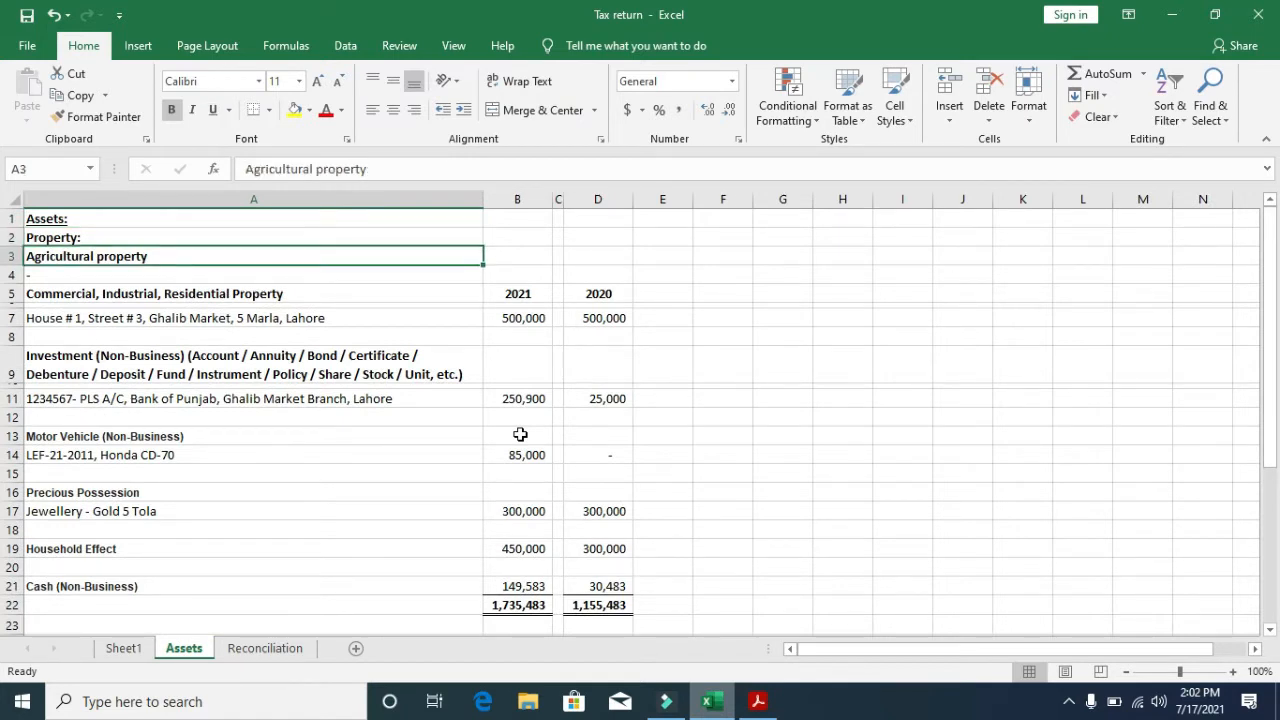
key("Down")
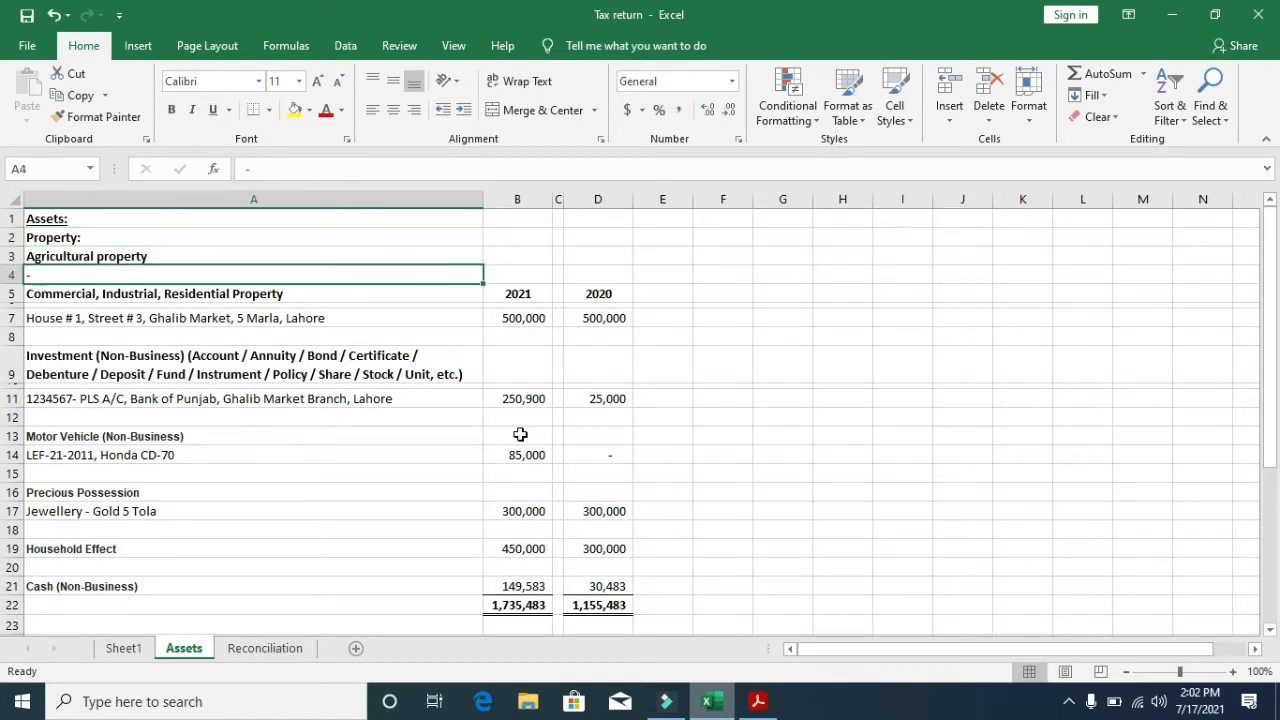
key("Up")
key("Down")
key("Down")
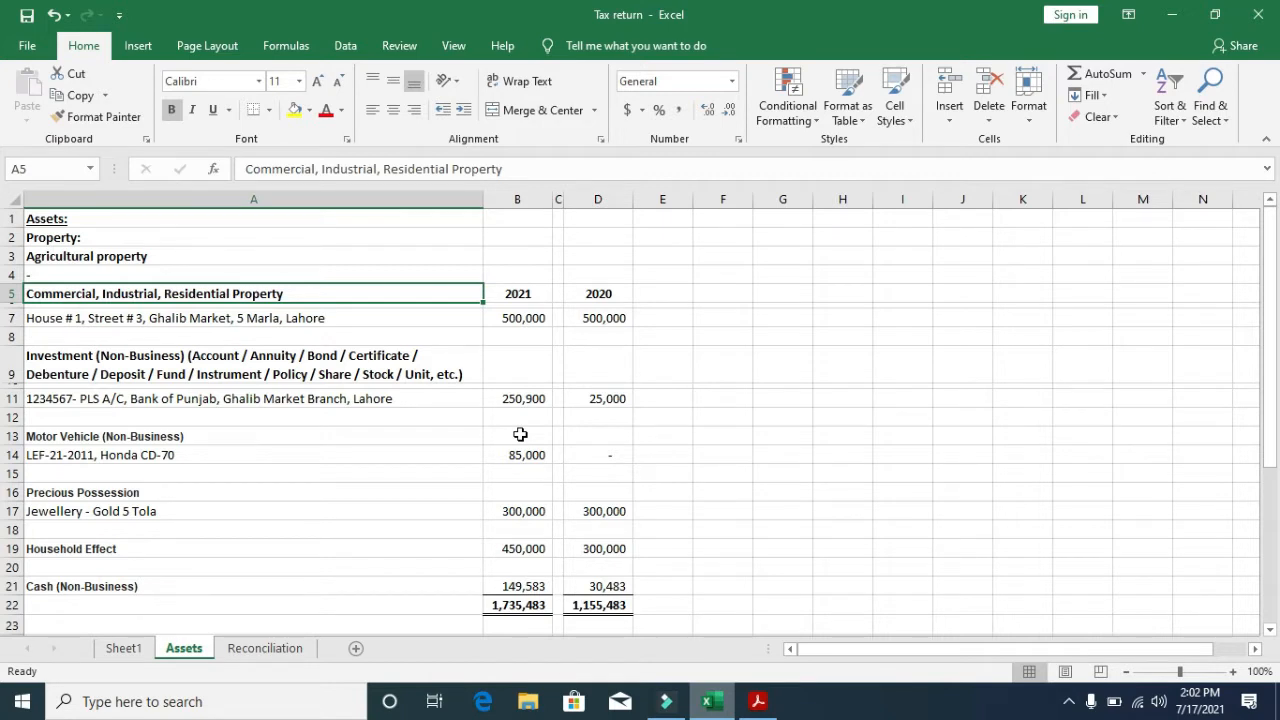
- Review the house property entry and its 2021 value among the property headings
key("Down")
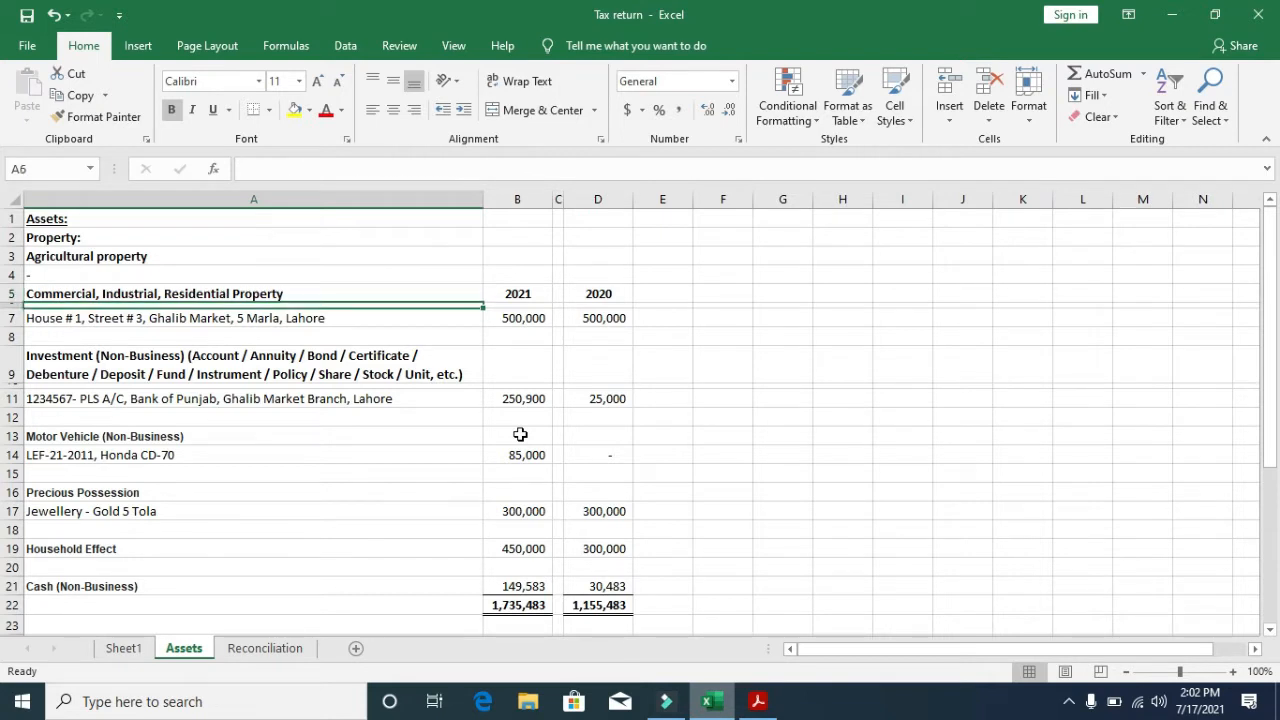
key("Down")
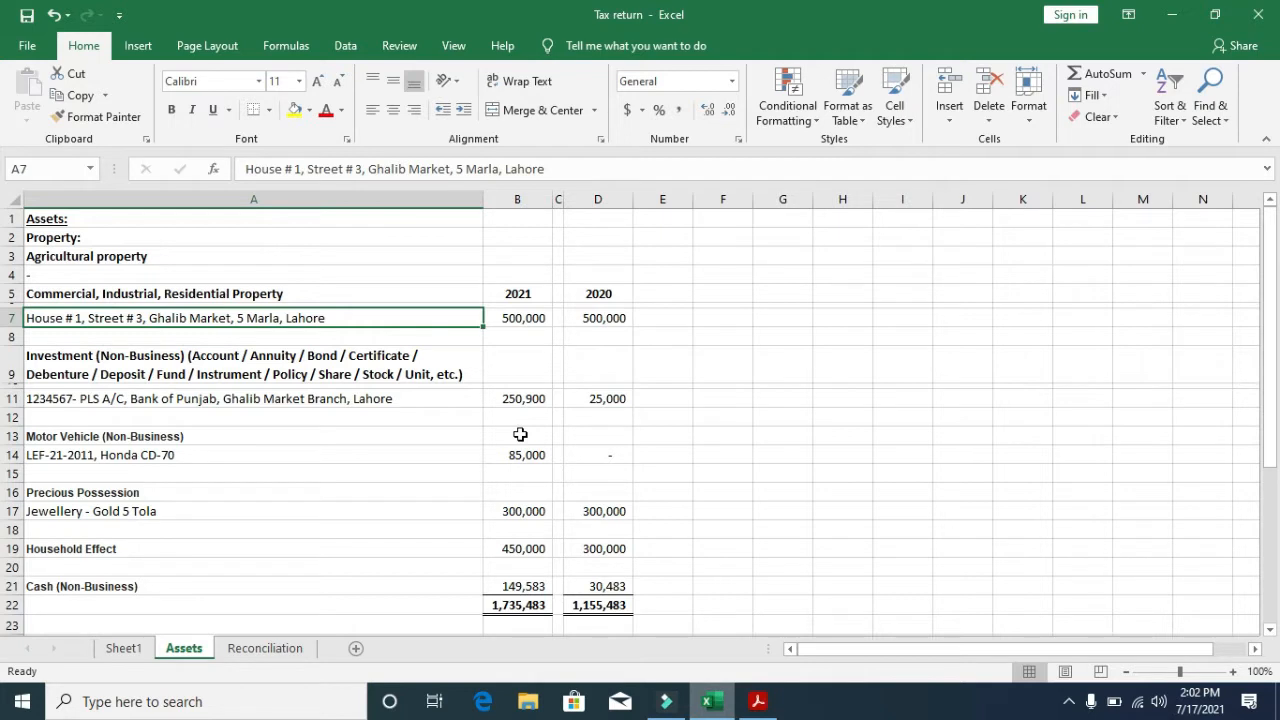
key("Right")
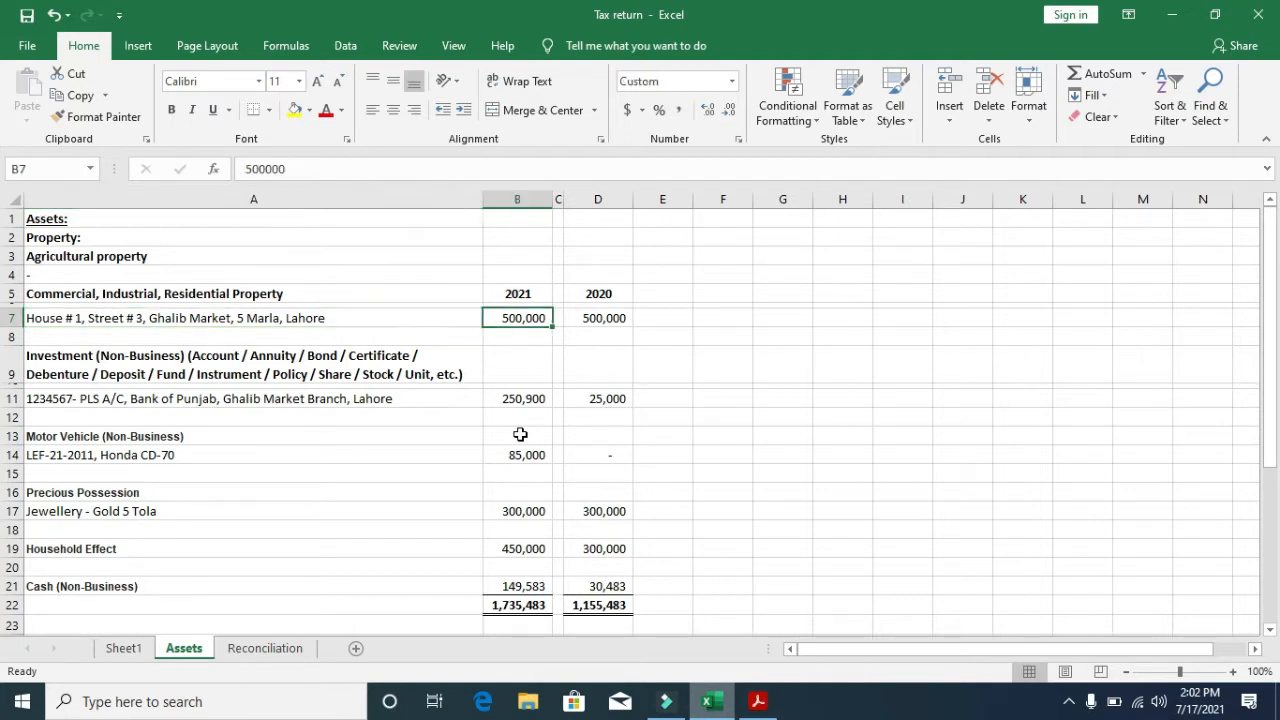
key("Left")
key("Down")
key("Down")
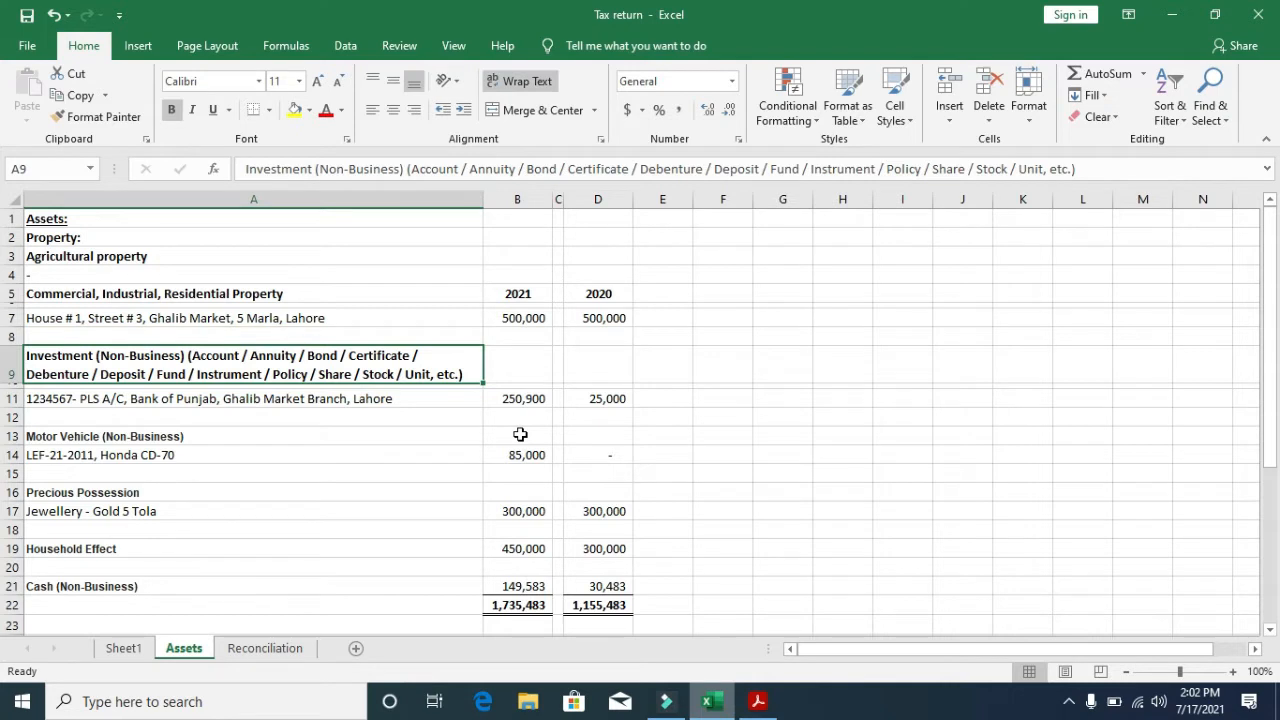
key("Up")
key("Up")
key("Up")
key("Up")
key("Up")
key("Up")
key("Up")
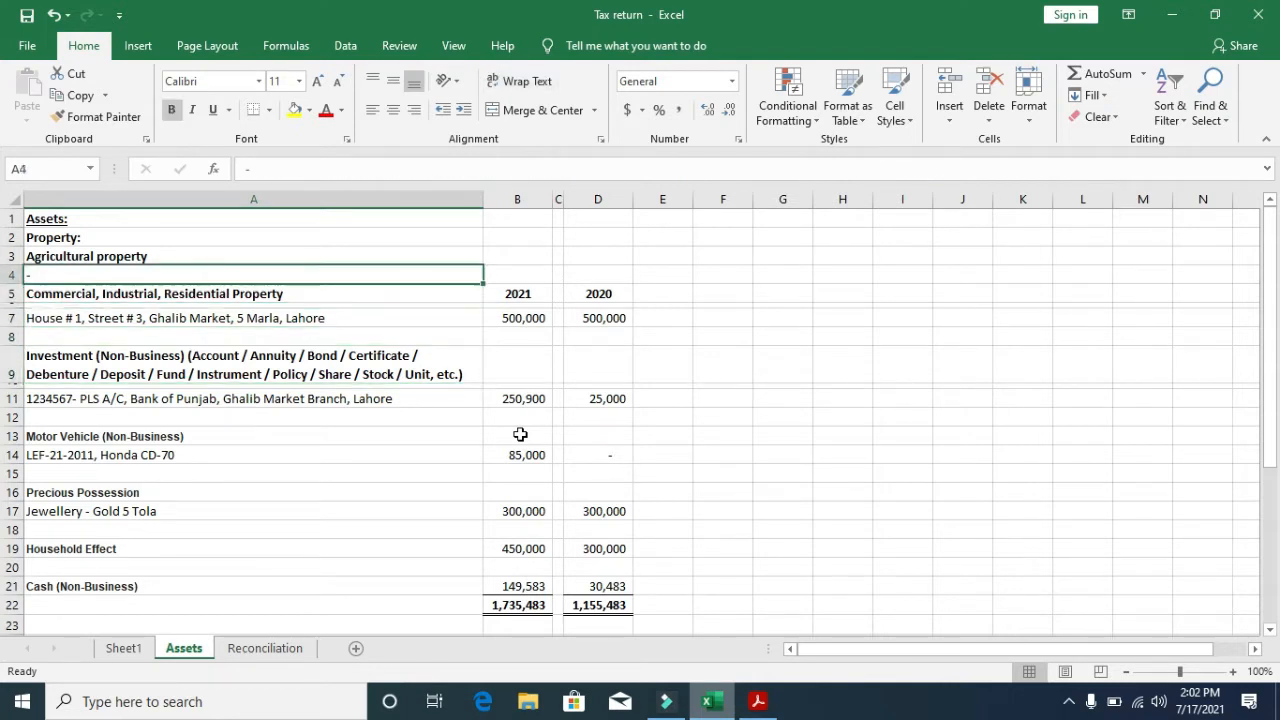
key("shift+Down")
key("shift+Down")
key("shift+Down")
key("shift+Down")
key("shift+Down")
key("shift+Down")
key("shift+Down")
key("shift+Down")
key("shift+Down")
key("shift+Down")
key("shift+Down")
key("shift+Down")
key("shift+Down")
key("shift+Down")
key("shift+Down")
key("shift+Down")
key("shift+Down")
key("shift+Down")
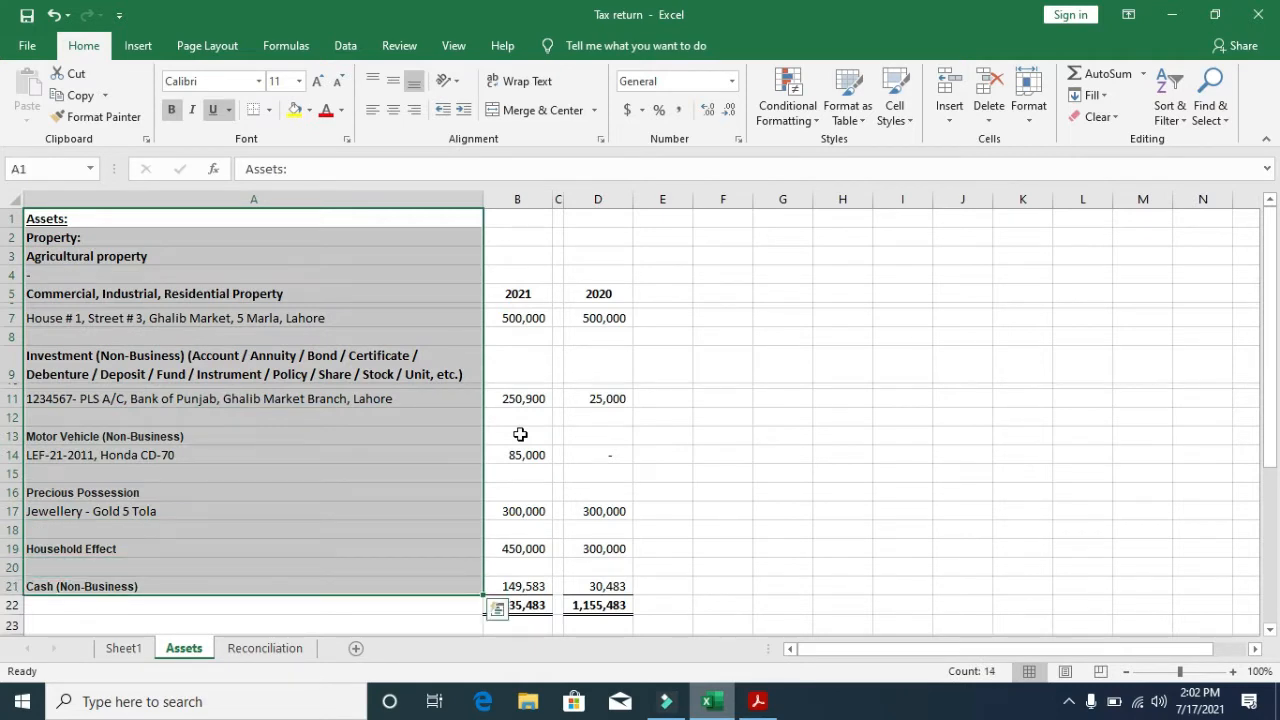
key("Down")
key("Down")
key("Up")
key("Up")
key("Down")
key("Down")
key("Down")
key("Down")
key("Down")
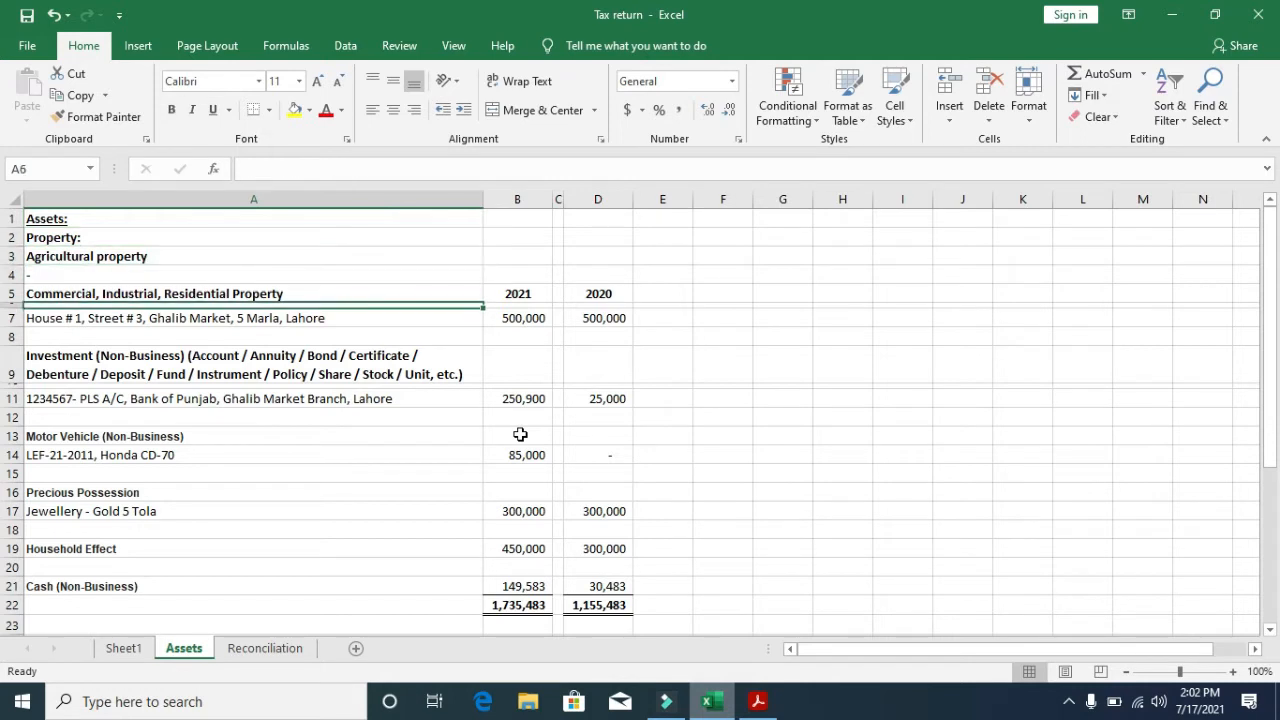
key("Down")
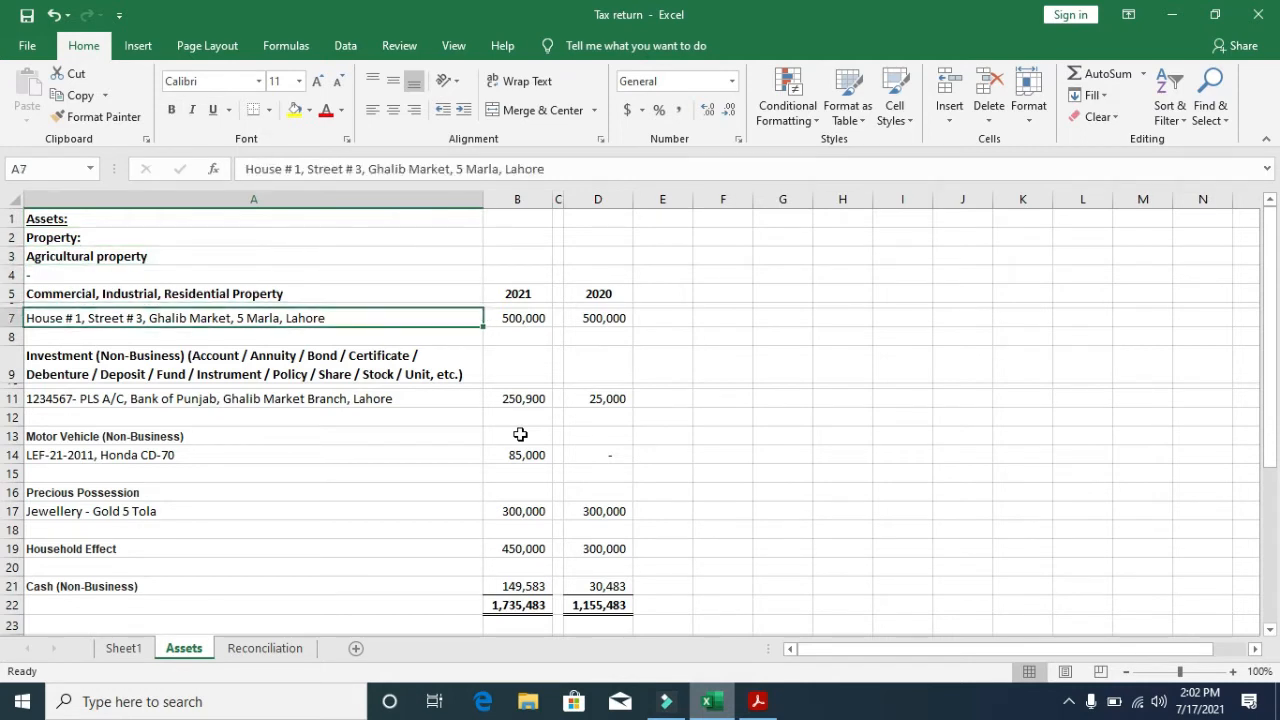
key("Down")
key("Down")
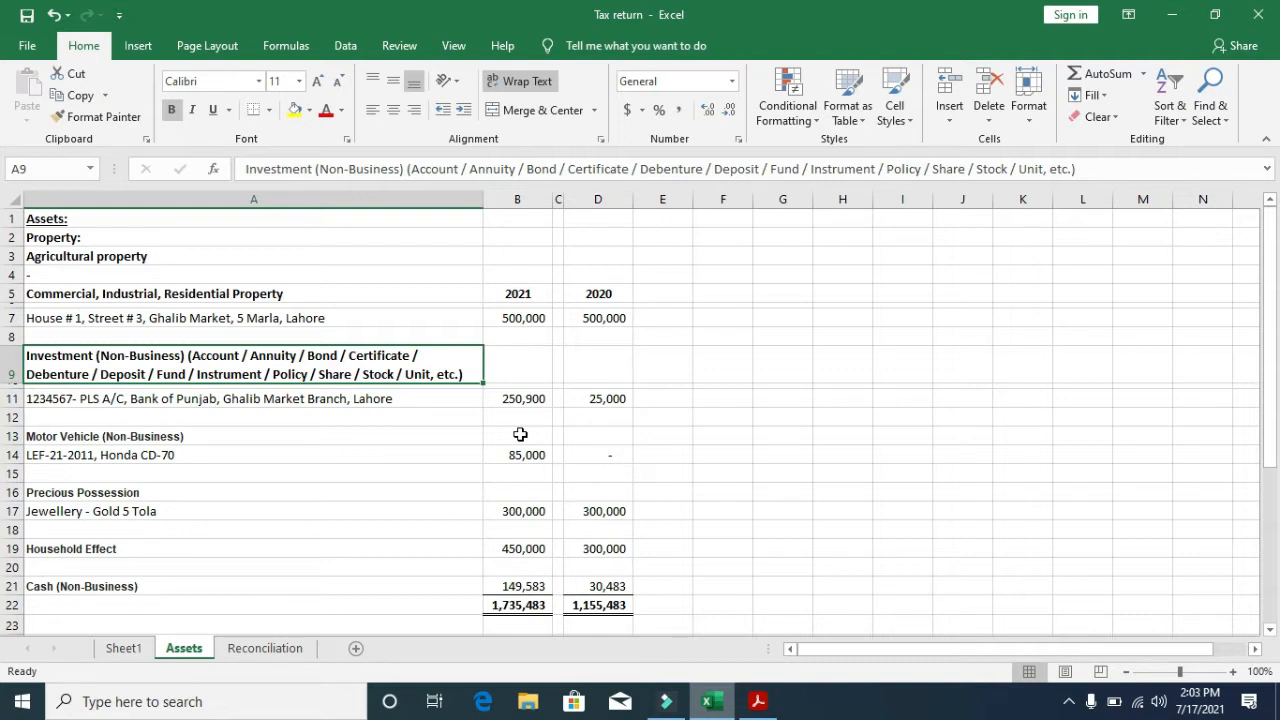
- Check the bank account investment entry and its 2021 balance alongside the house value
key("Down")
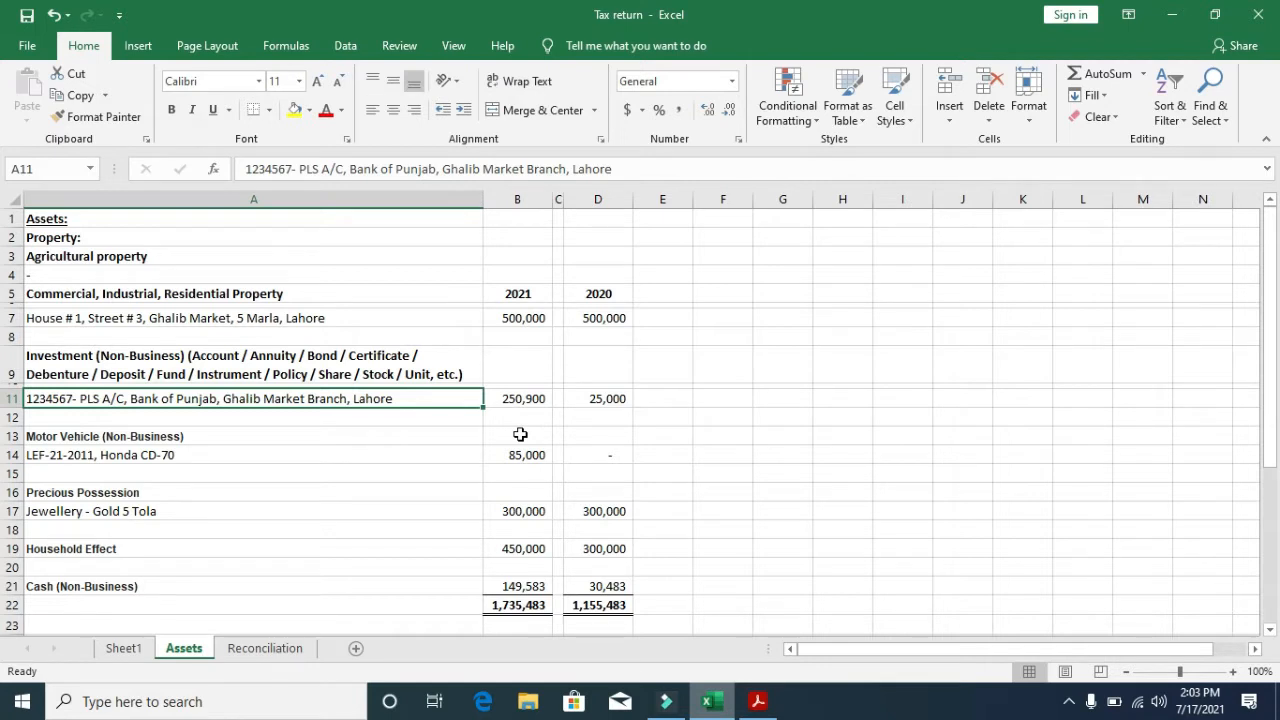
key("Down")
key("Up")
key("Right")
key("Left")
key("Right")
key("Up")
key("Up")
key("Up")
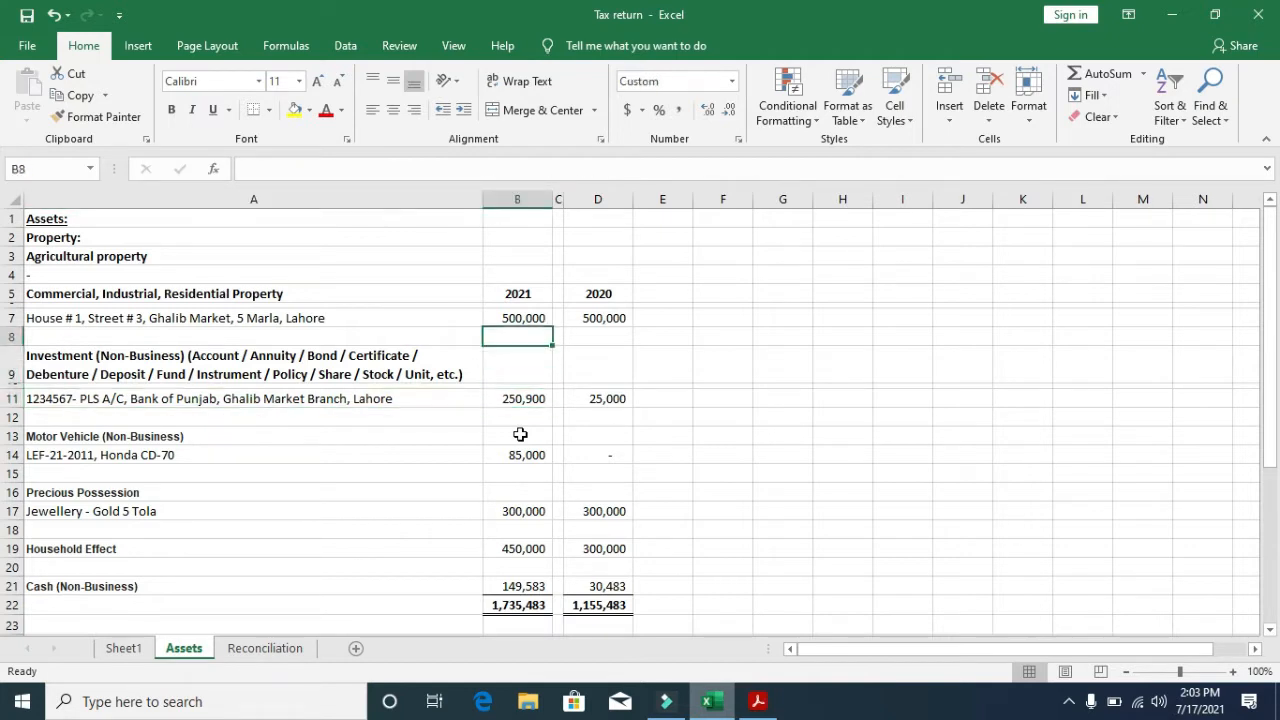
key("Down")
key("Down")
key("Down")
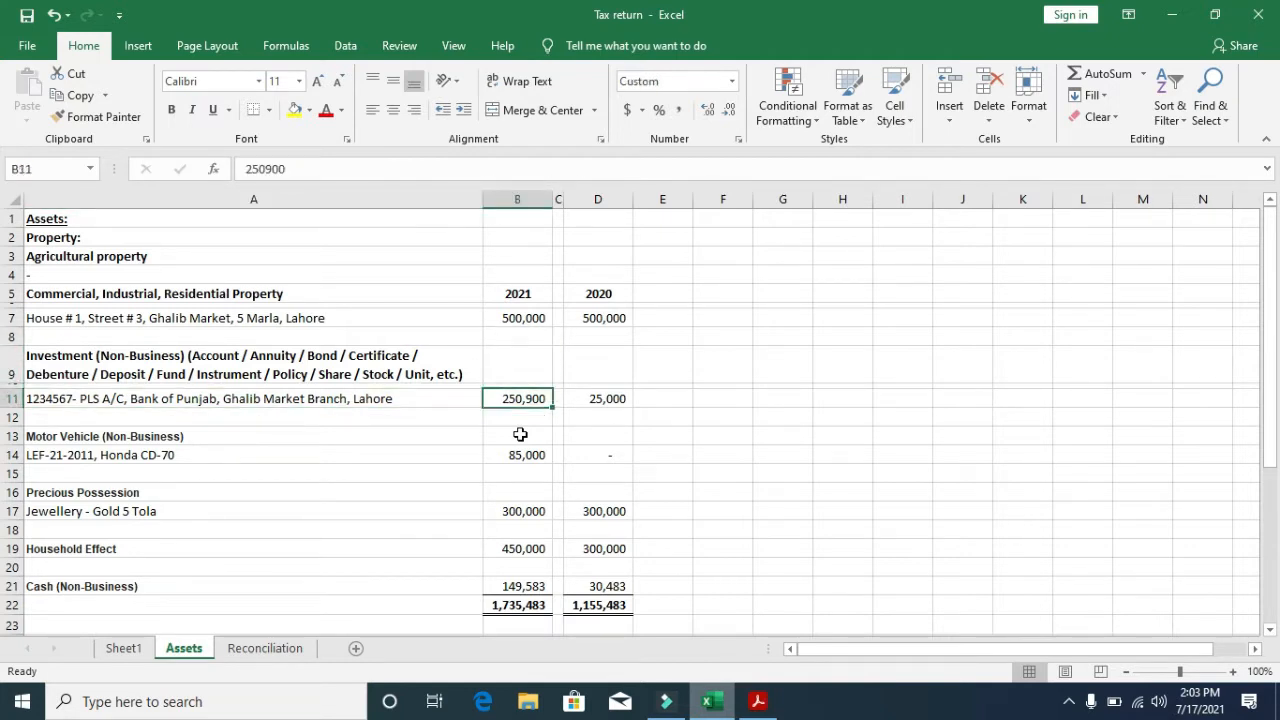
key("Down")
key("Up")
key("Up")
key("Up")
key("Up")
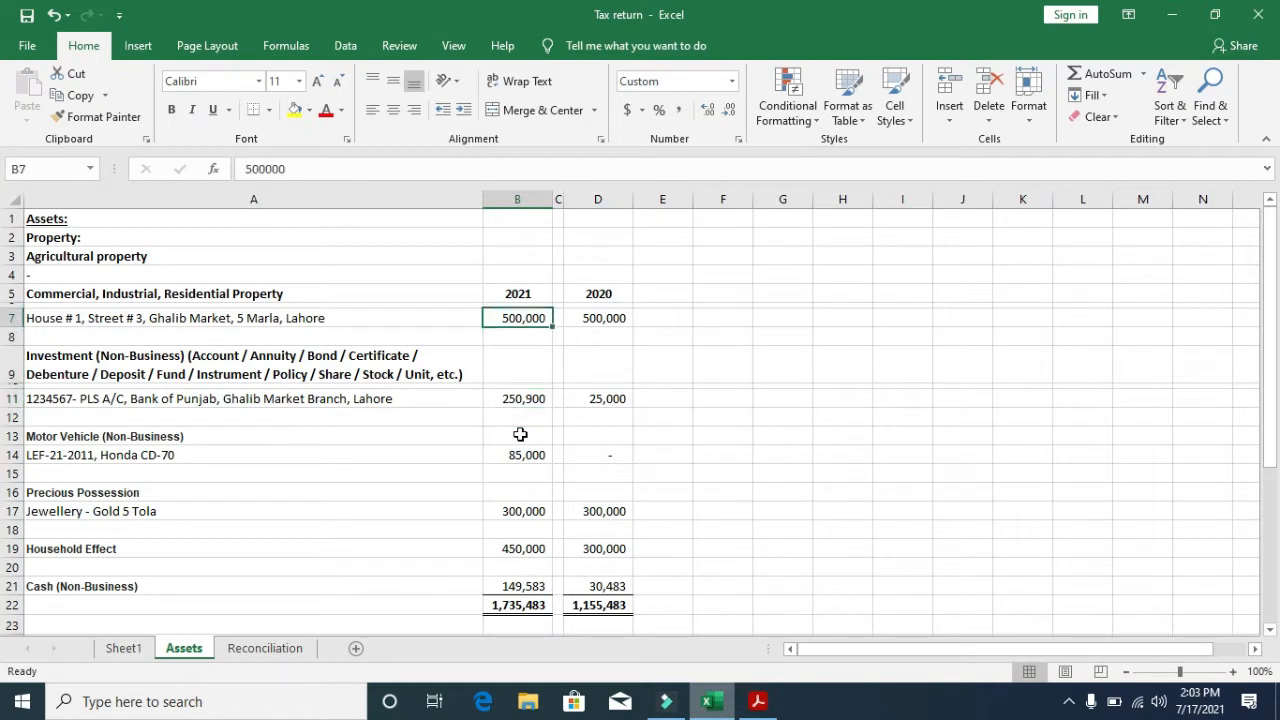
key("shift+Left")
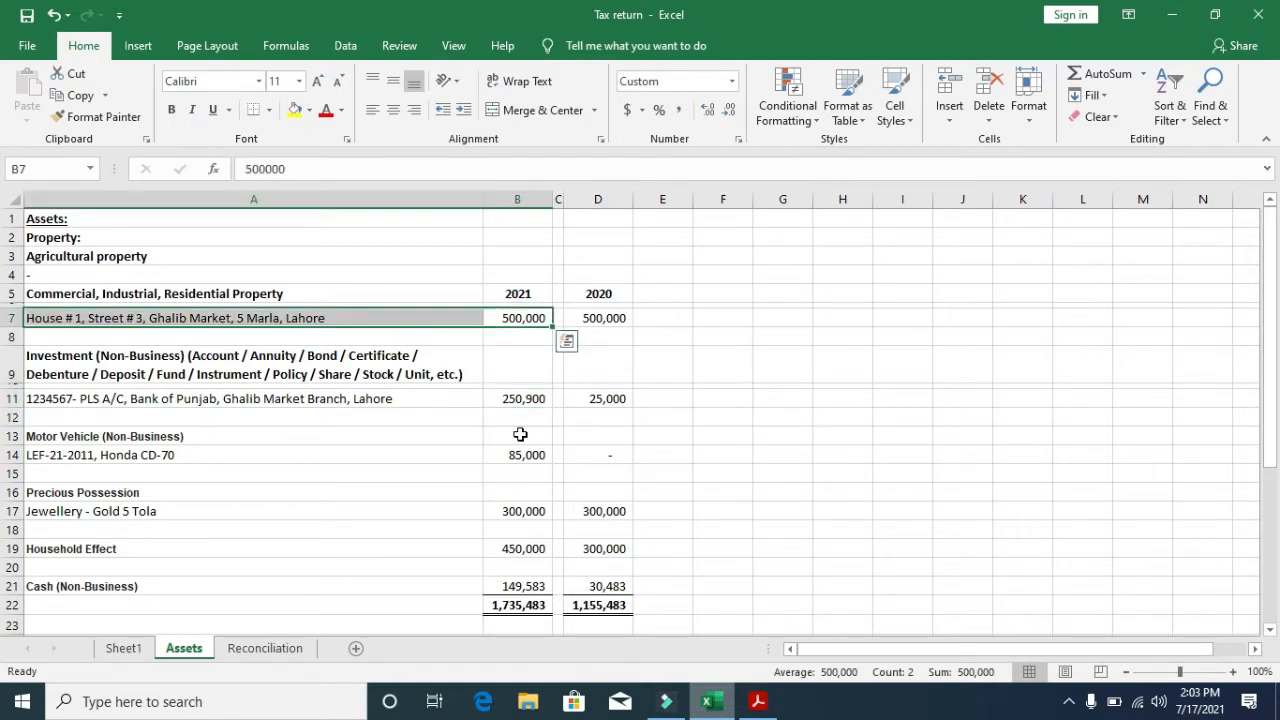
key("Down")
key("Down")
key("Down")
key("Down")
key("shift+Left")
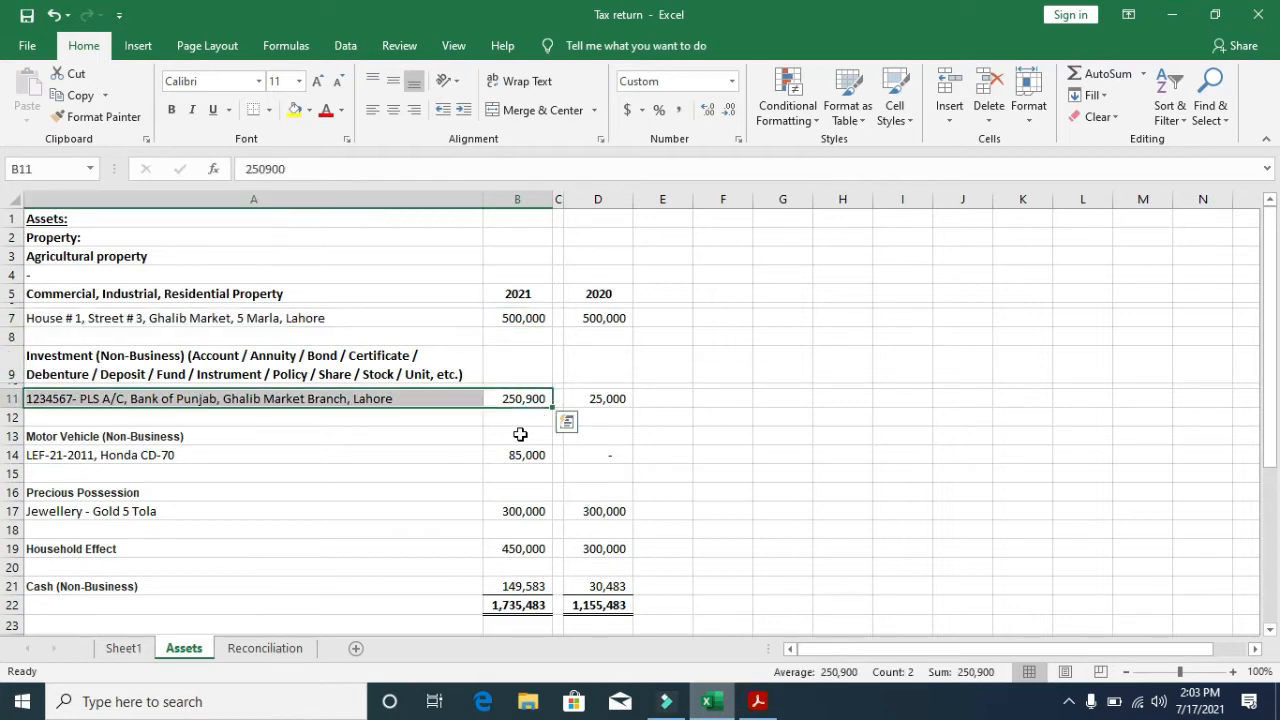
key("shift+Right")
- Review the motorcycle and 'Jewellery - Gold 5 Tola' 2021 values, ending at Household Effect
key("Down")
key("Down")
key("Left")
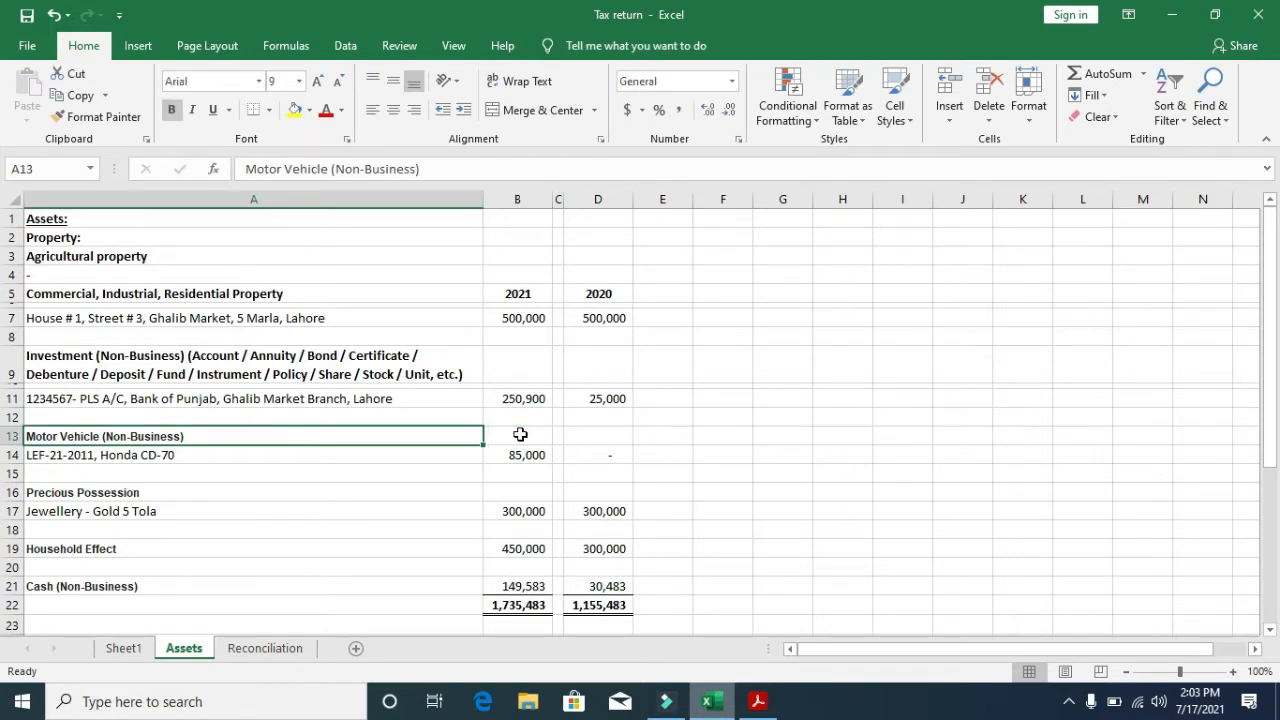
key("Down")
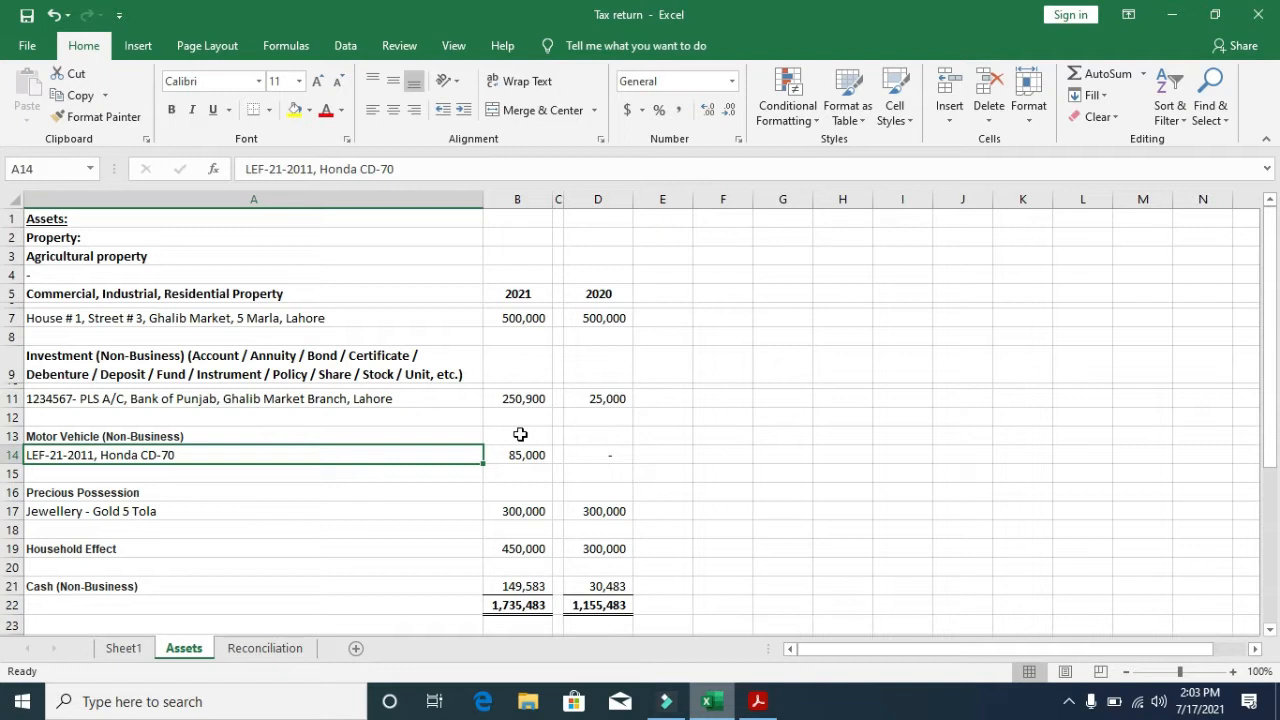
key("Right")
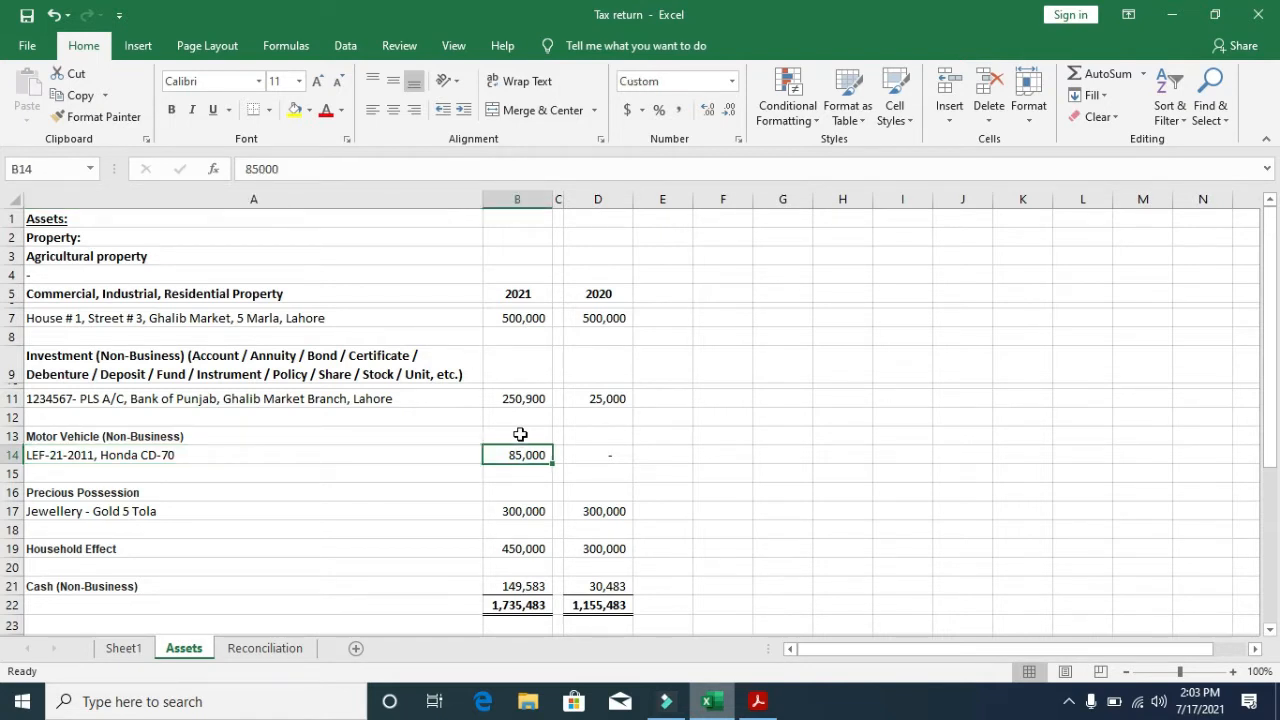
key("Down")
key("Down")
key("Left")
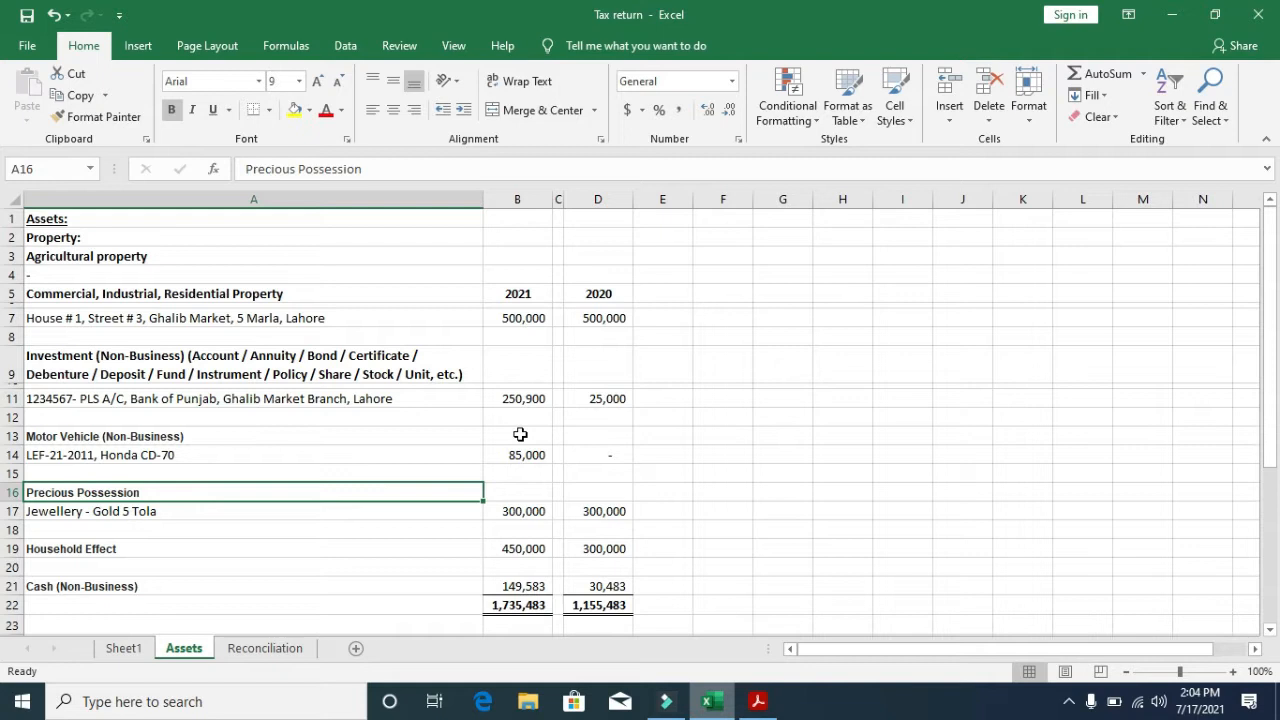
key("Down")
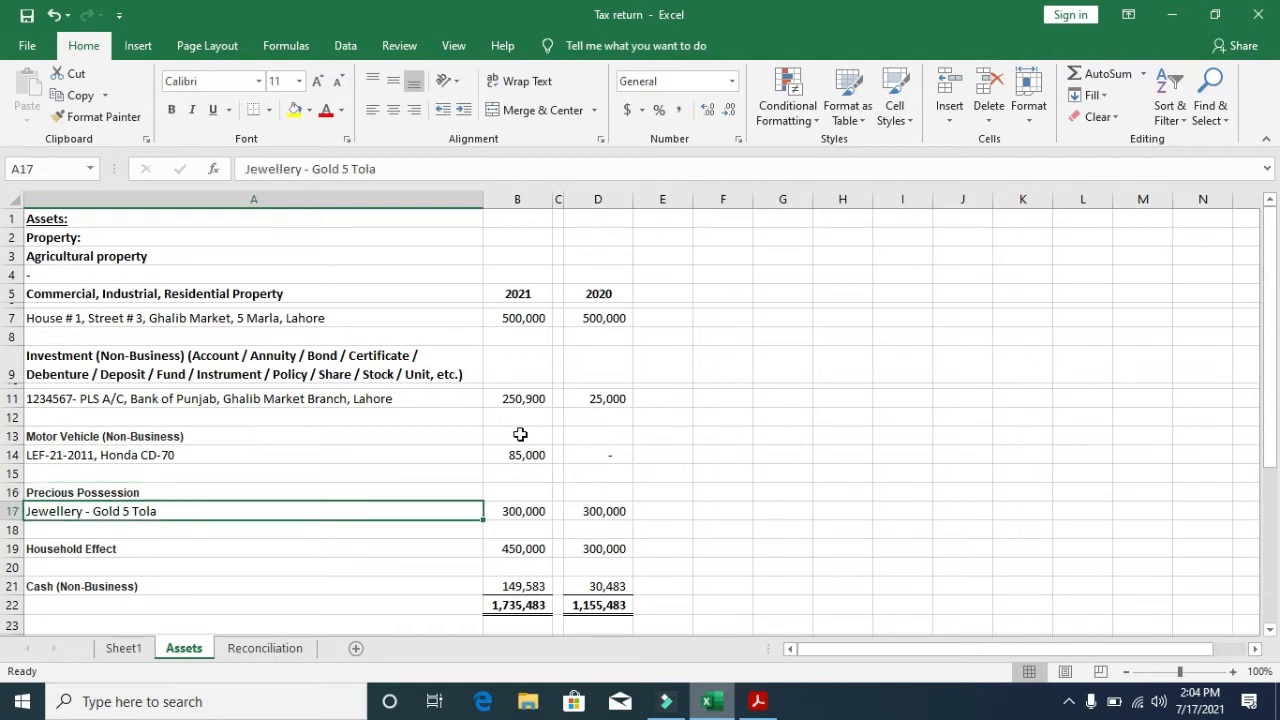
key("Right")
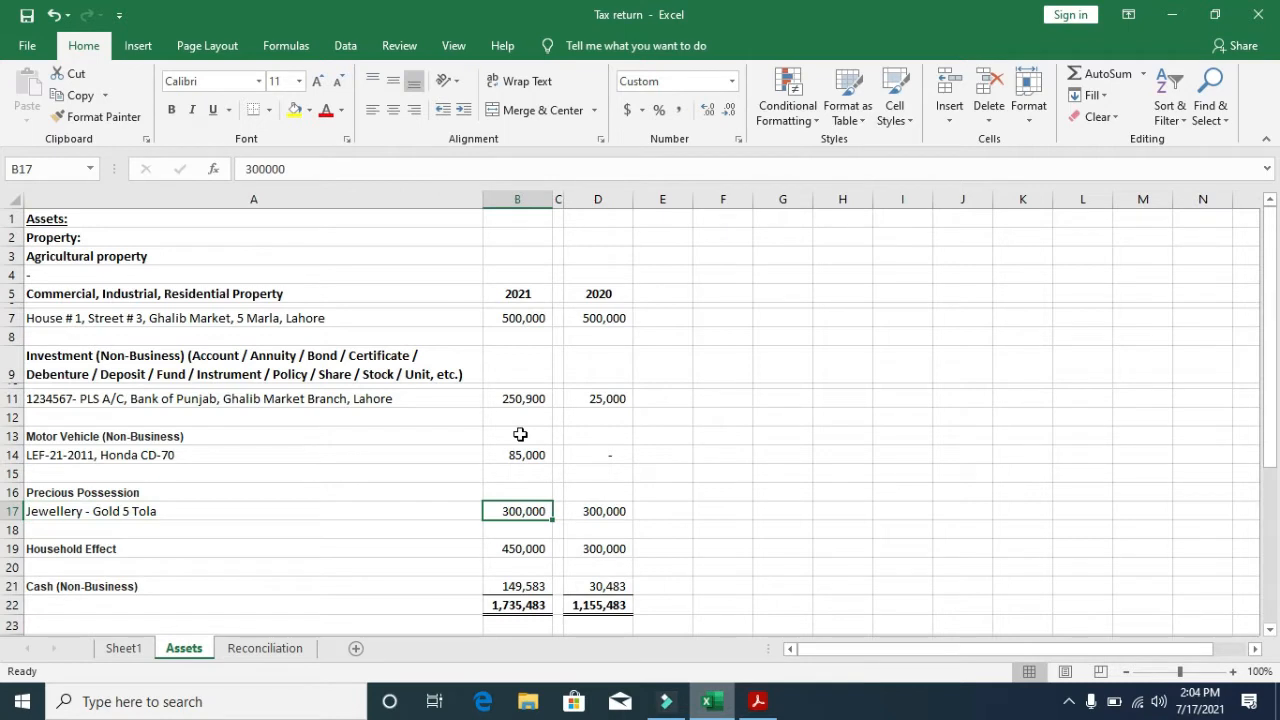
key("Down")
key("Down")
key("Left")
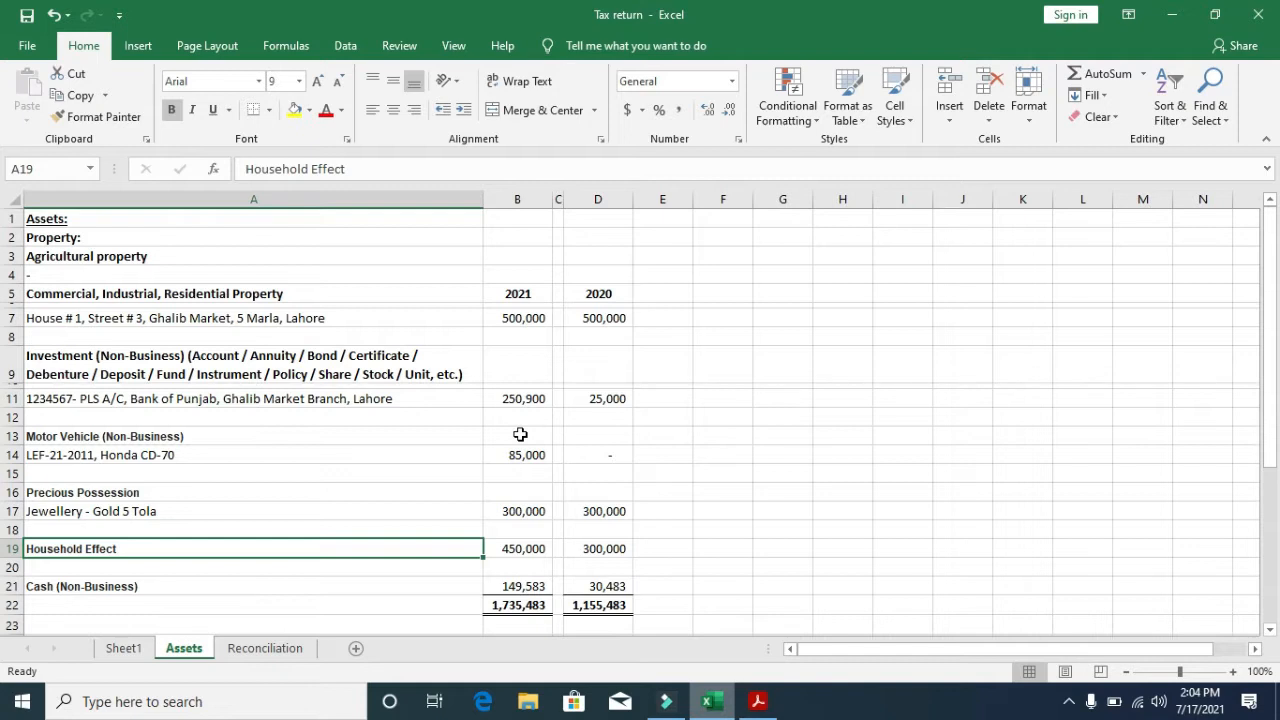
- Append ' - Balancing amount' to the Cash (Non-Business) label in A21 and verify its 149,583 value
key("Down")
key("Down")
key("Right")
key("Left")
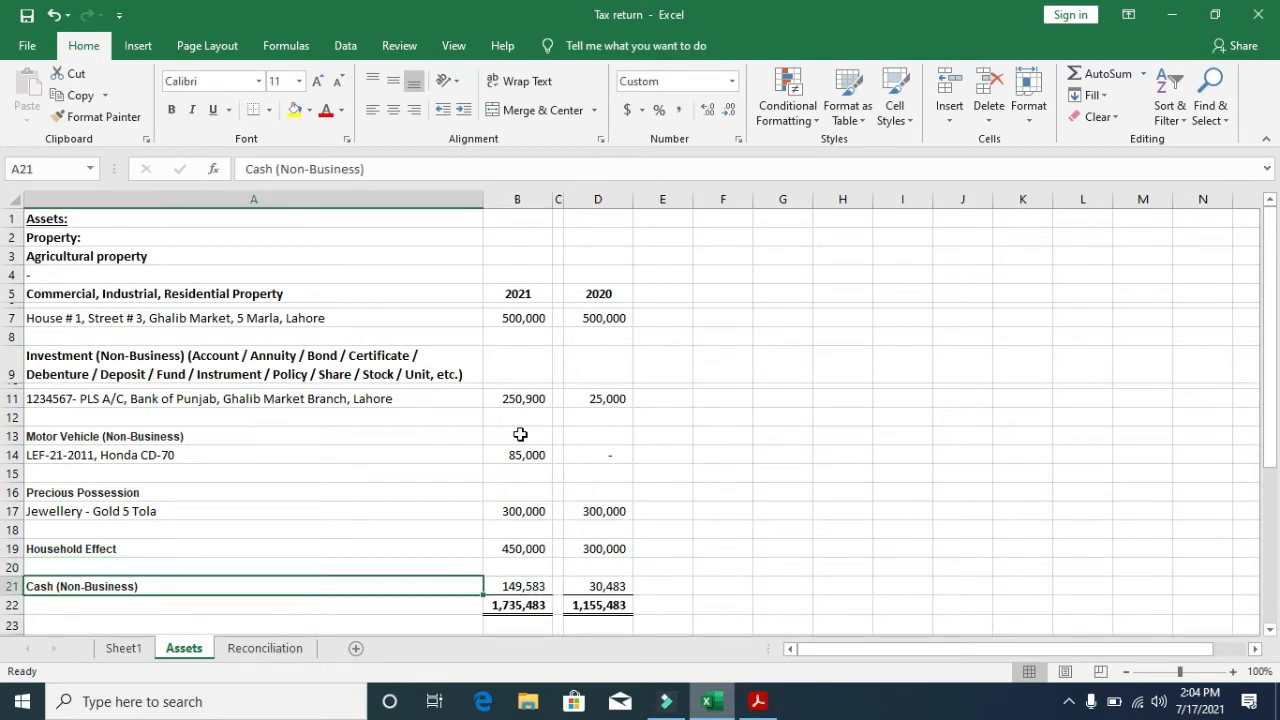
key("F2")
type("- Ba")
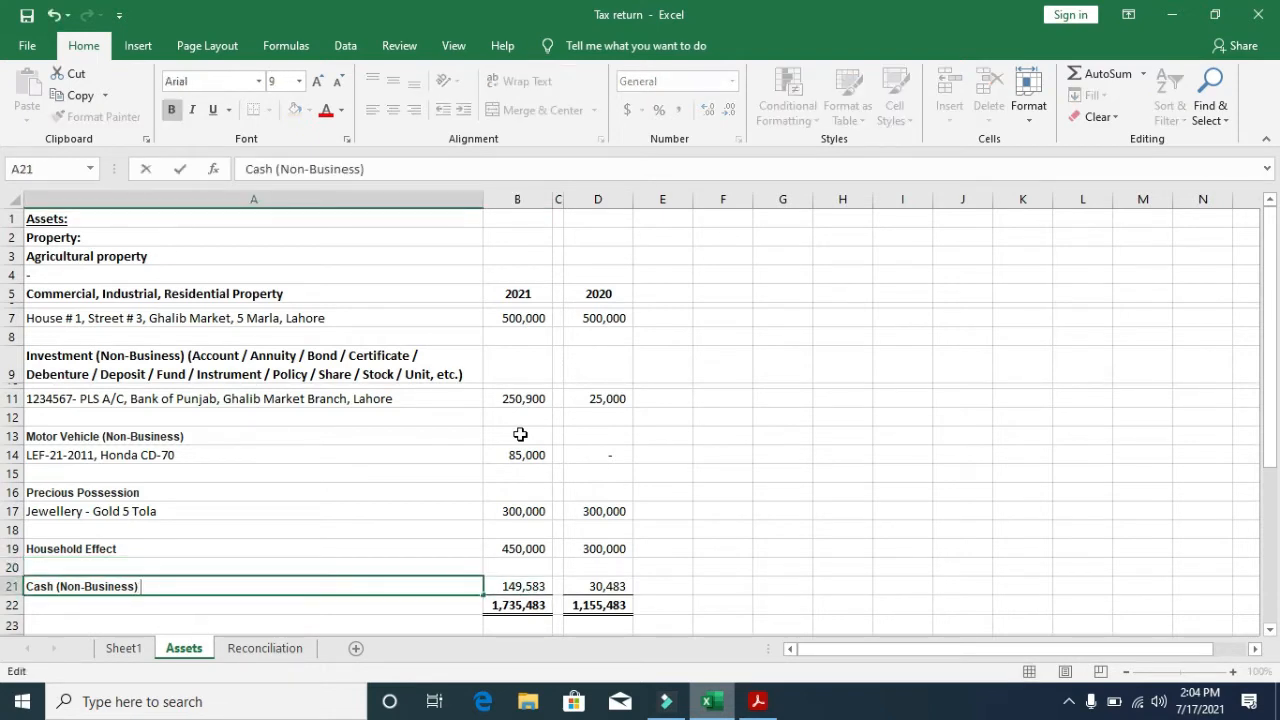
type("cing amount")
key("Return")
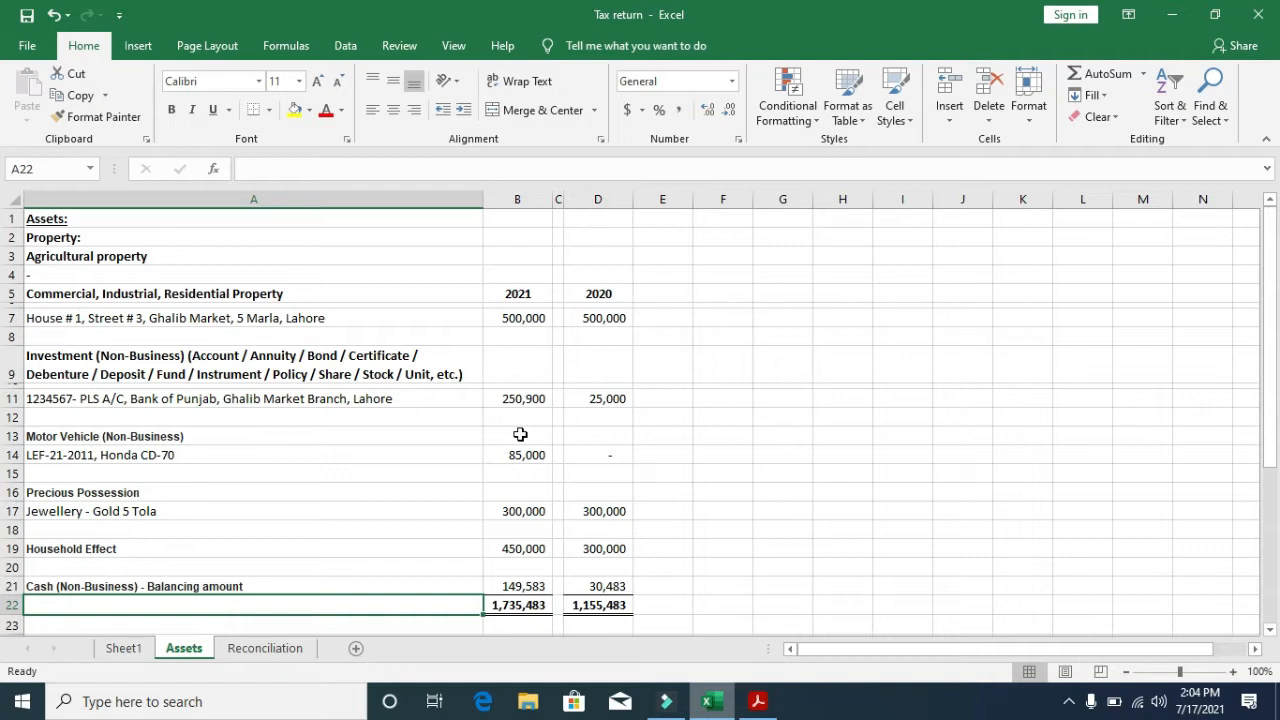
key("Up")
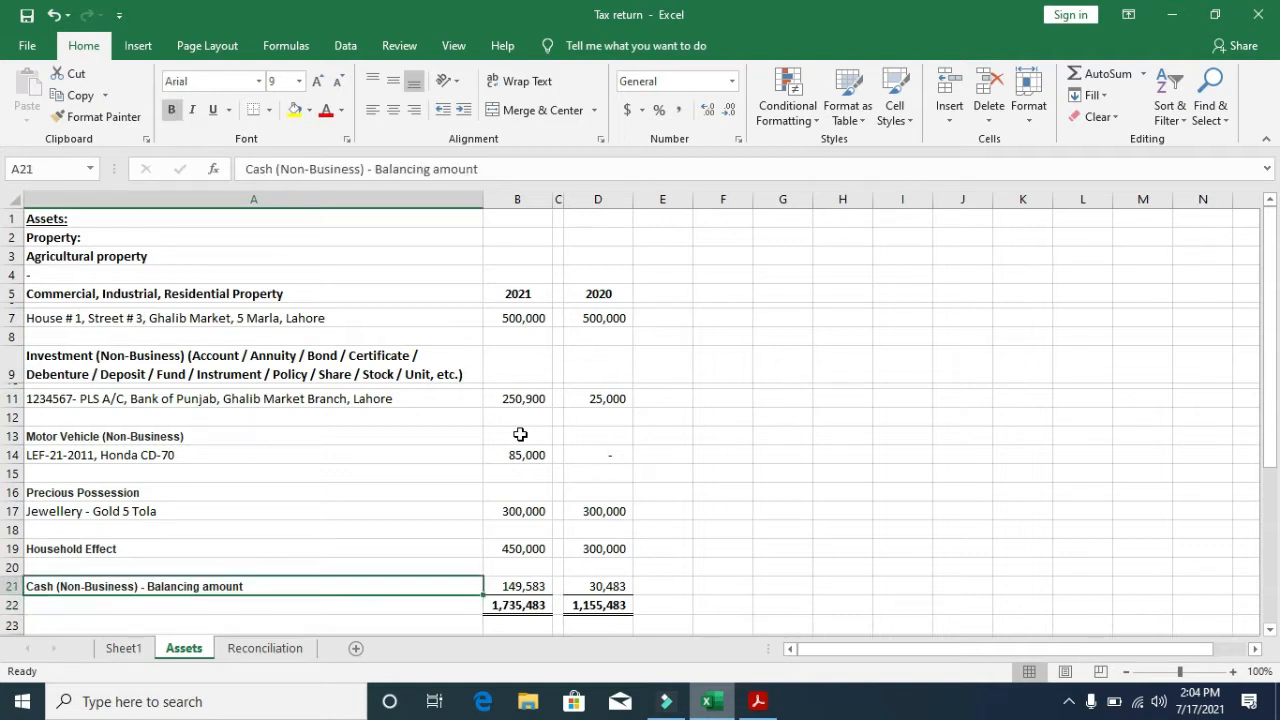
key("Right")
key("Left")
key("Up")
key("Up")
key("Up")
key("Up")
key("Up")
key("Up")
key("Up")
key("Up")
key("Up")
key("Up")
key("Up")
key("Up")
key("Up")
key("Up")
key("Up")
key("Up")
key("Up")
key("Up")
key("Up")
key("Up")
key("Down")
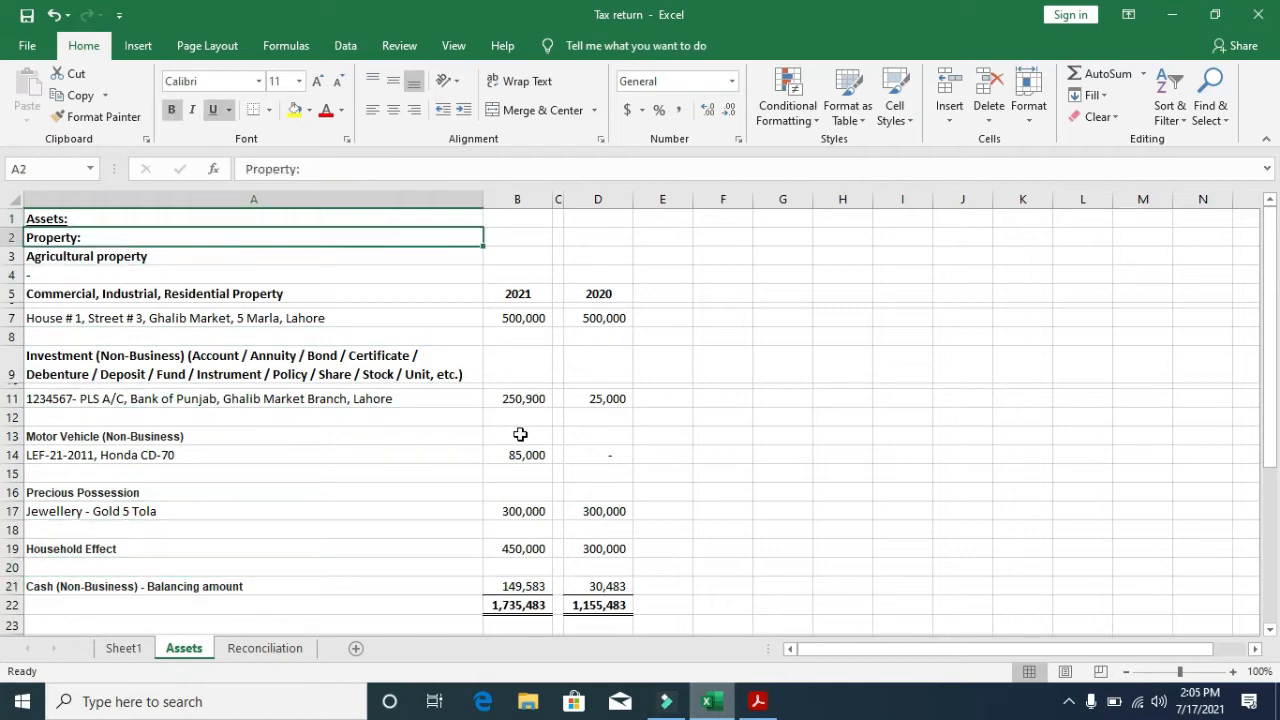
key("Down")
key("Down")
key("Down")
key("Down")
key("Down")
key("Down")
key("Down")
key("Down")
key("Down")
key("Down")
key("Down")
key("Down")
key("Down")
key("Down")
key("Down")
key("Down")
key("Down")
key("Down")
key("Down")
key("Down")
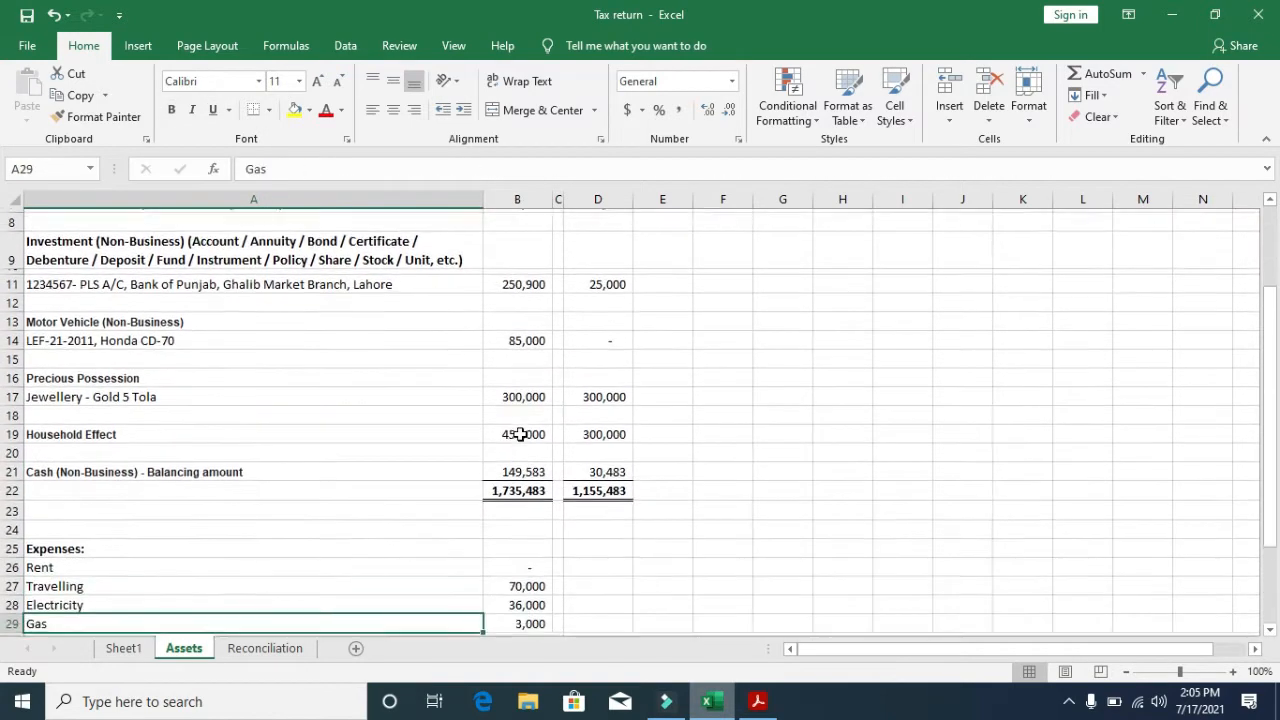
key("Down")
key("Down")
key("Down")
key("Down")
key("Down")
key("Down")
key("Up")
key("Up")
key("Up")
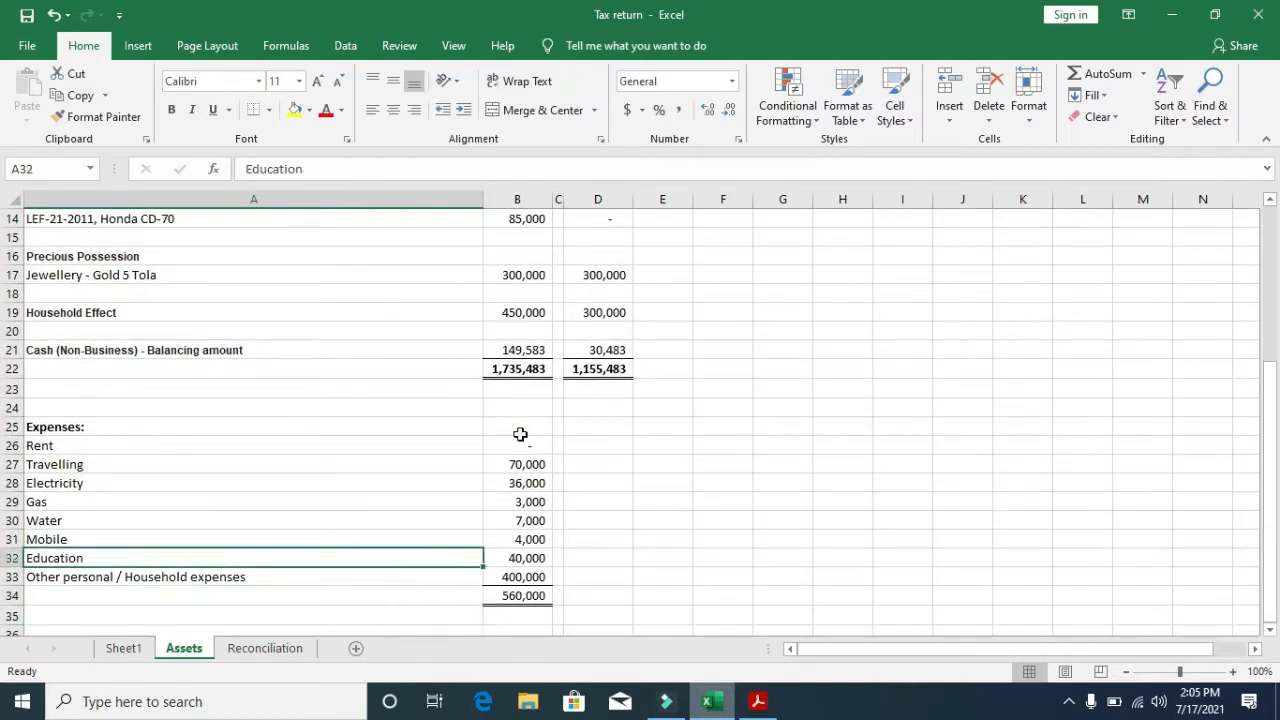
key("Up")
key("Up")
key("Up")
key("Up")
key("Up")
key("Up")
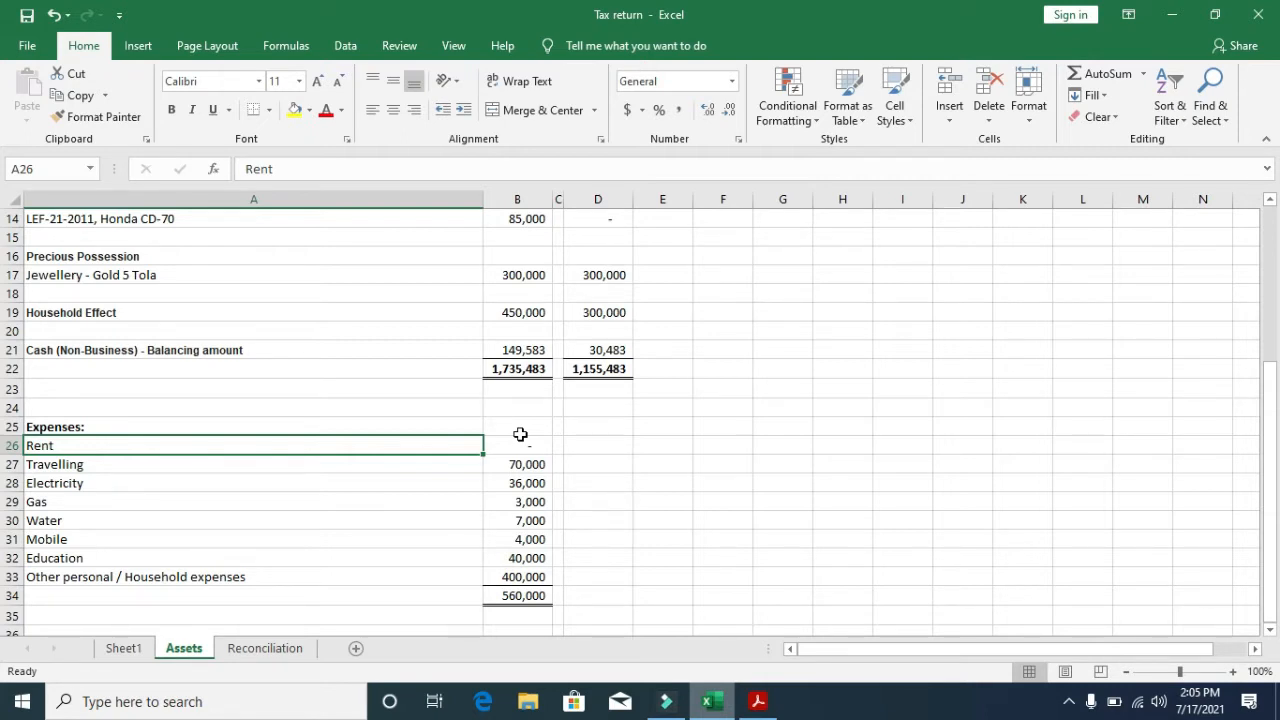
key("Down")
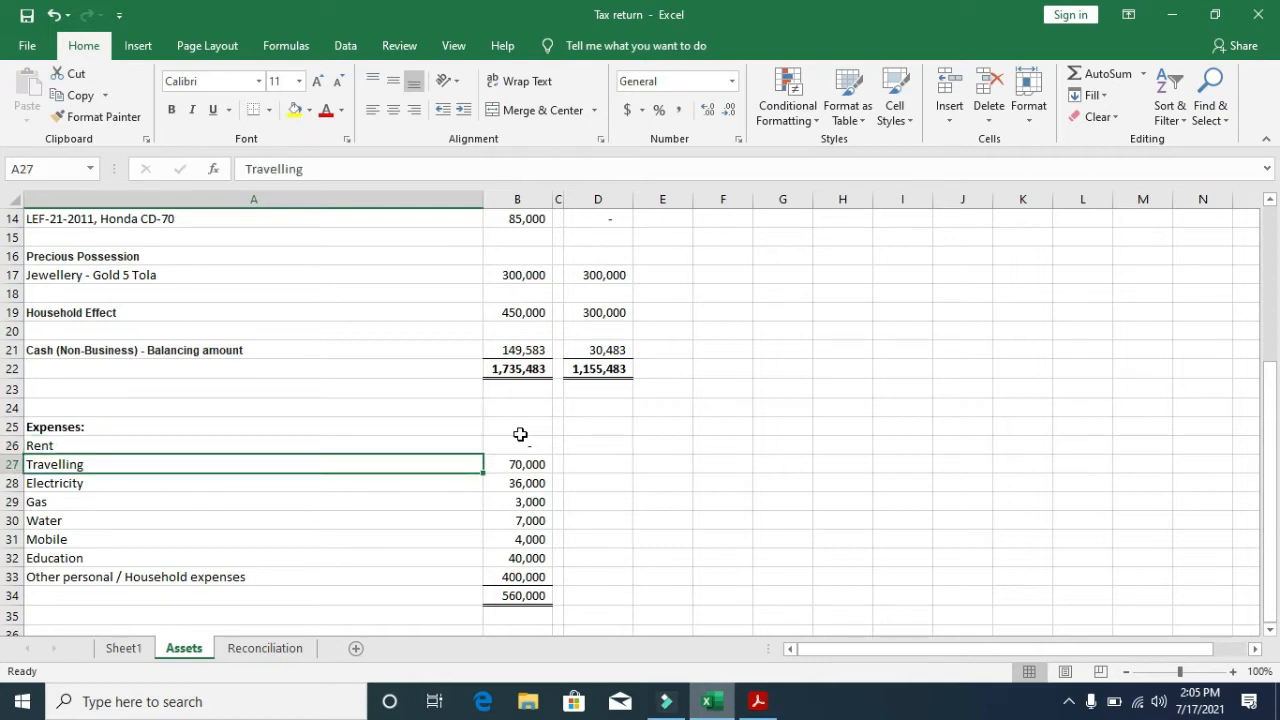
key("Down")
key("Down")
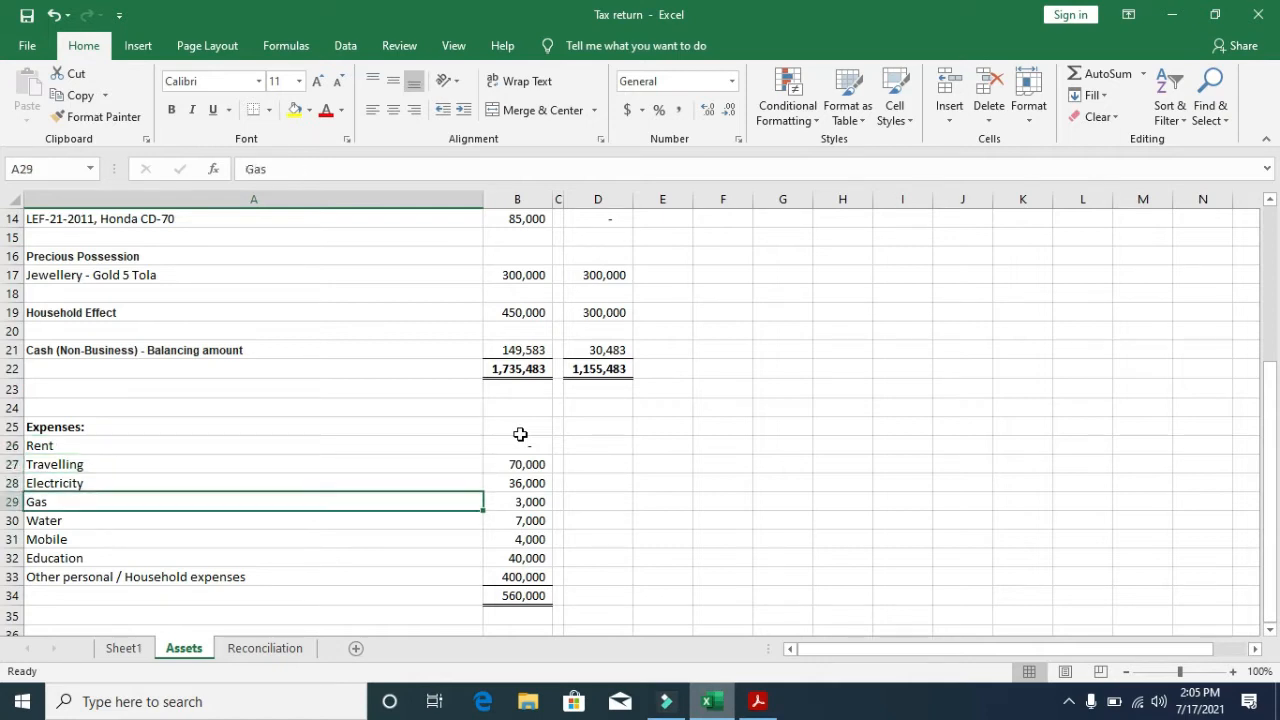
key("Down")
key("Down")
key("Down")
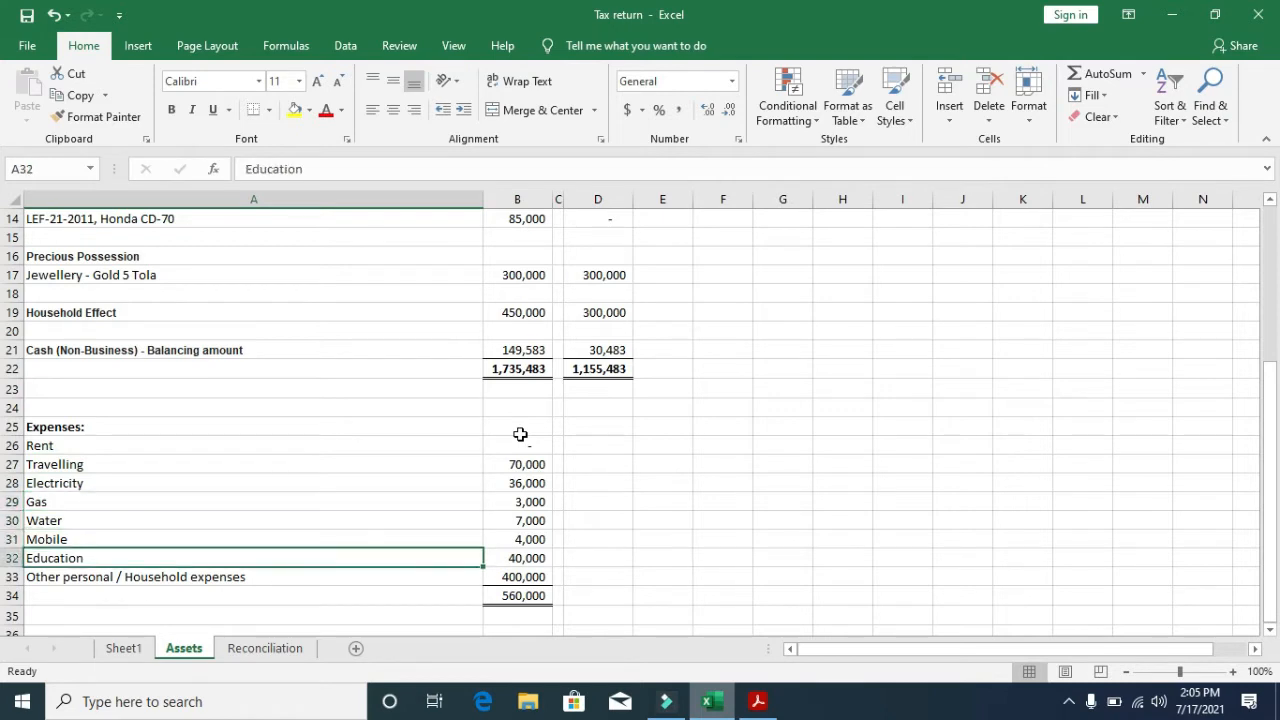
key("Down")
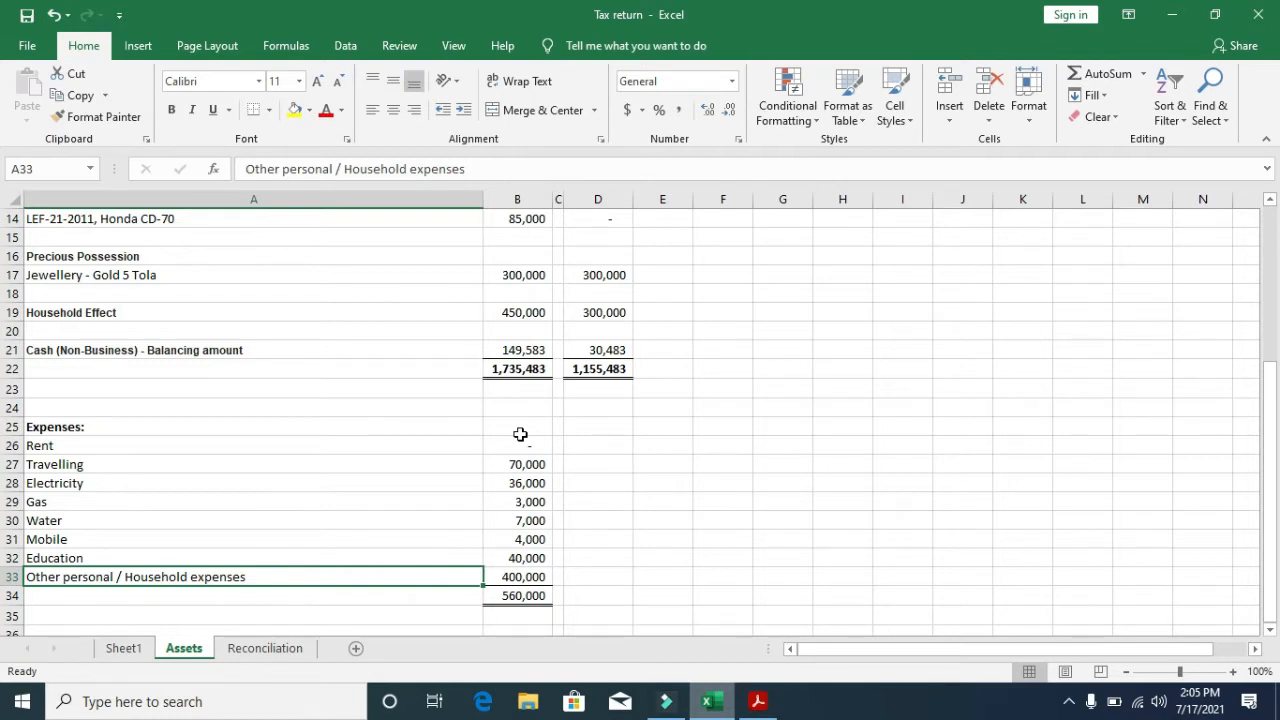
key("Up")
key("Up")
key("Up")
key("Down")
key("Down")
key("Down")
key("ctrl+Page_Down")
- On the Reconciliation sheet, trace previous-year net assets and personal expenses back to the Assets sheet
key("Up")
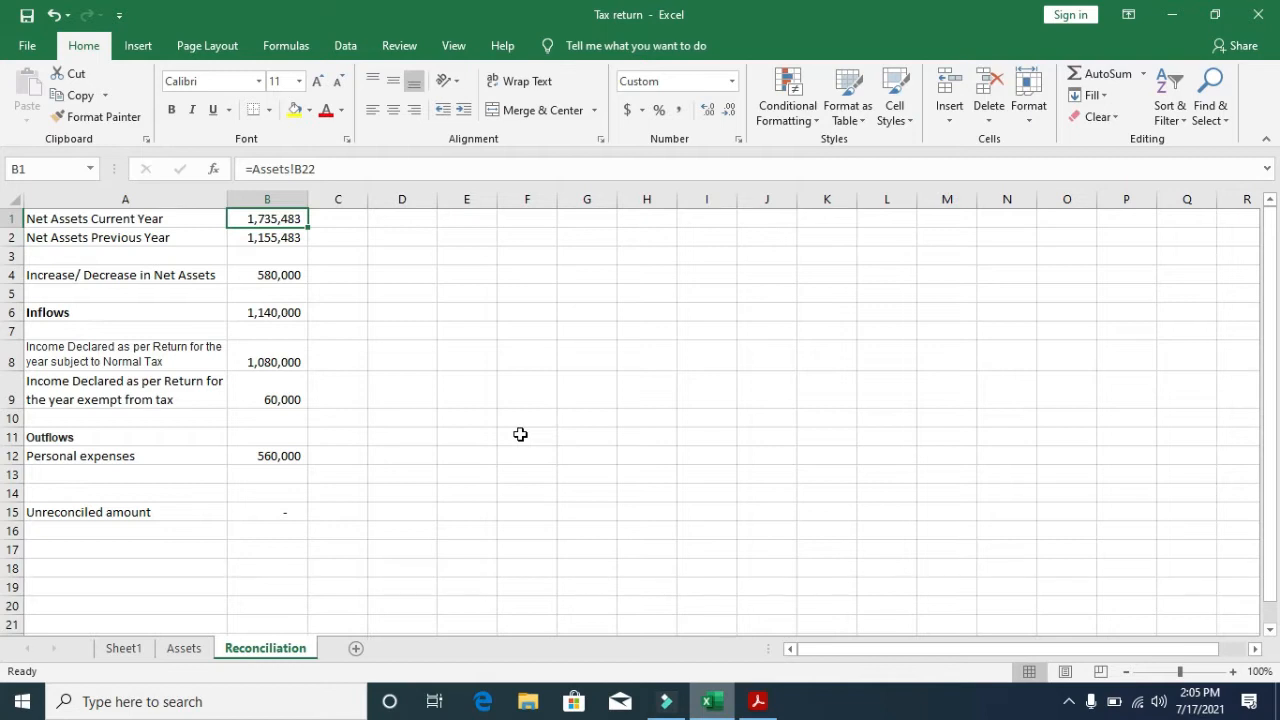
key("Down")
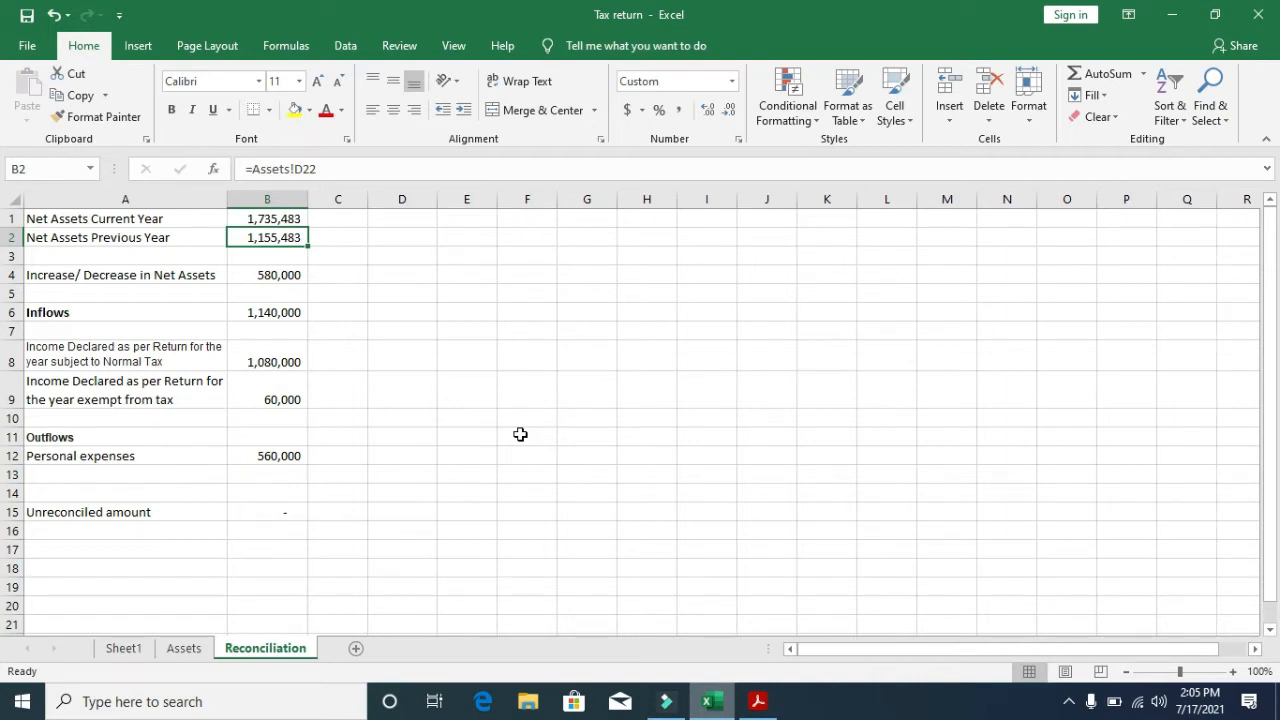
key("ctrl+bracketleft")
key("Down")
key("Up")
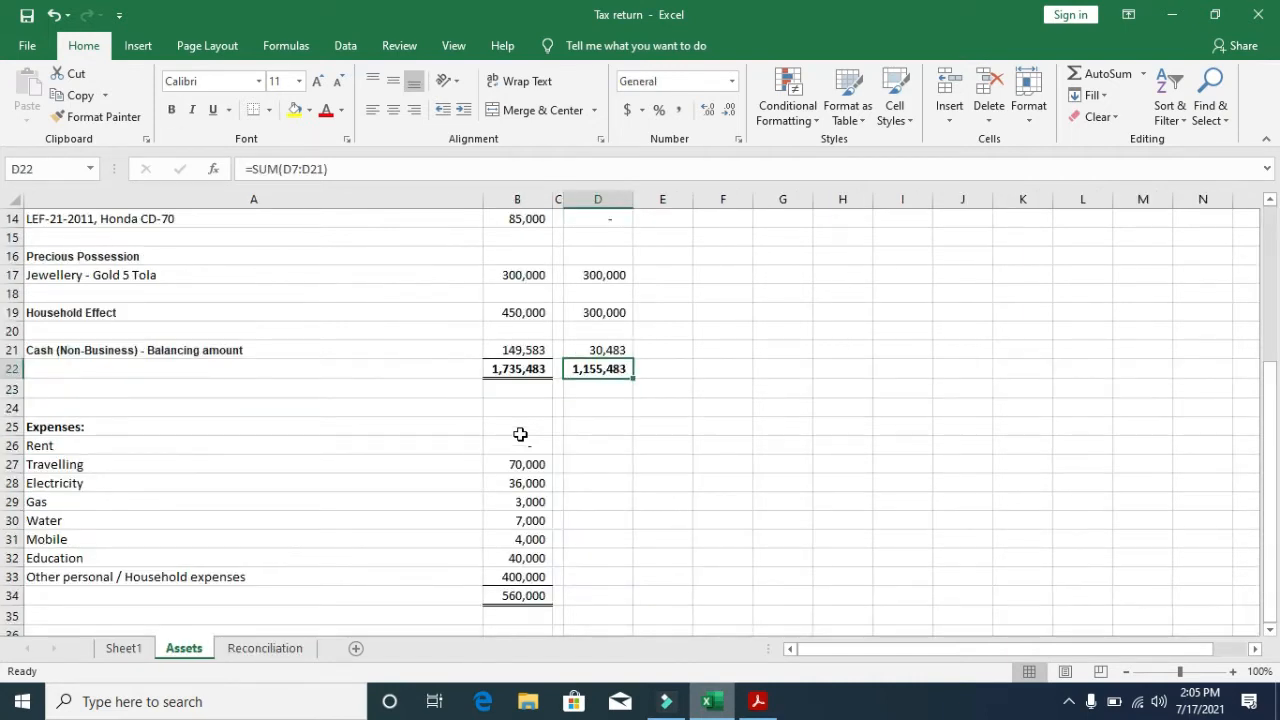
key("F5")
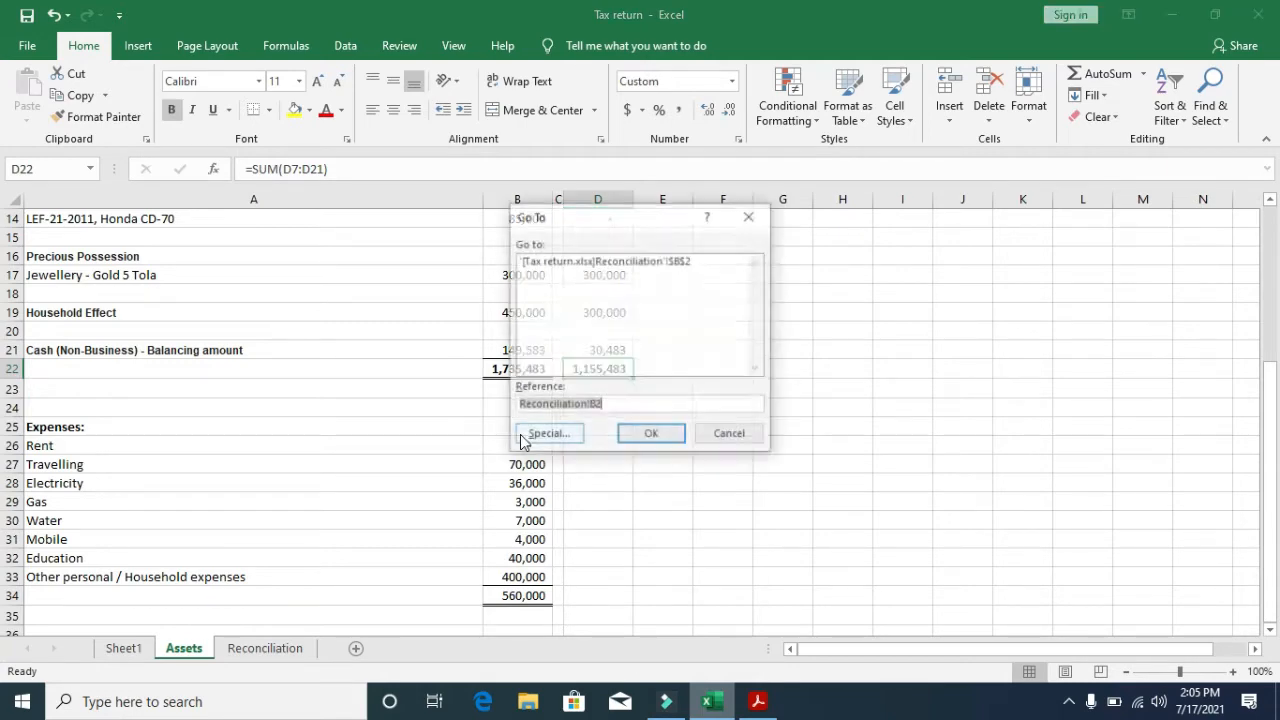
key("Return")
key("Down")
key("Down")
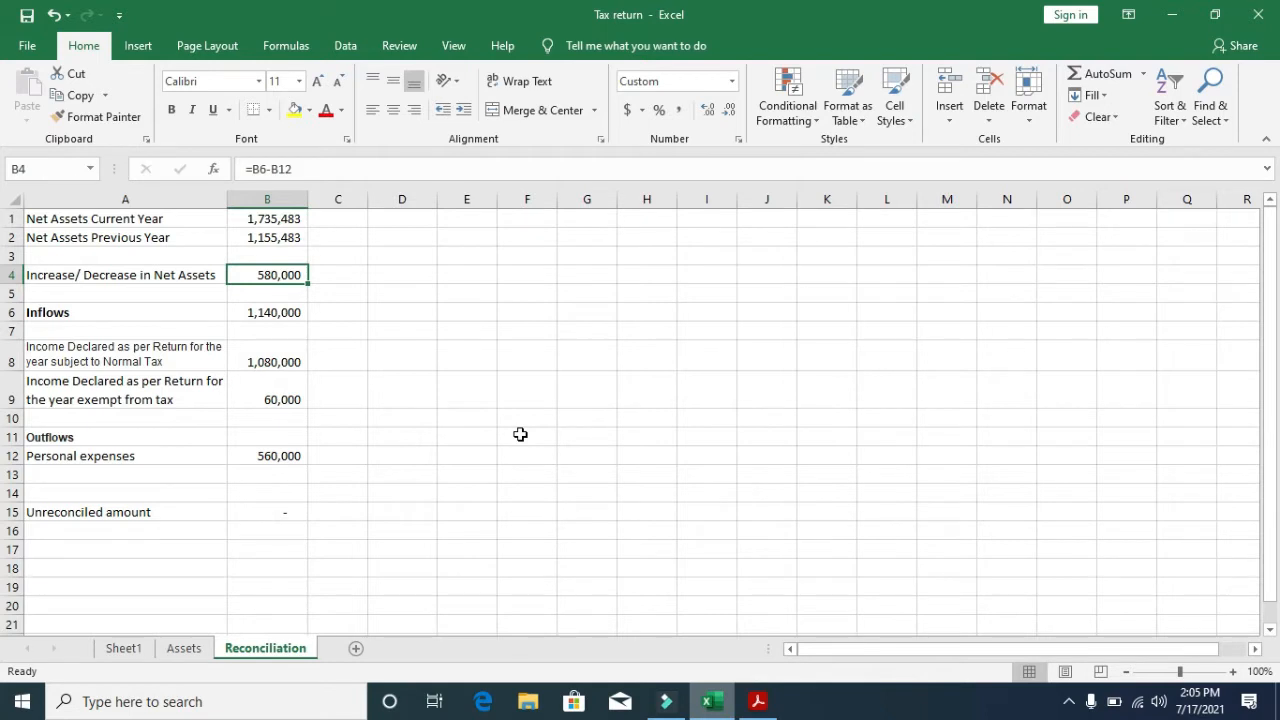
key("Down")
key("Down")
key("Down")
key("Down")
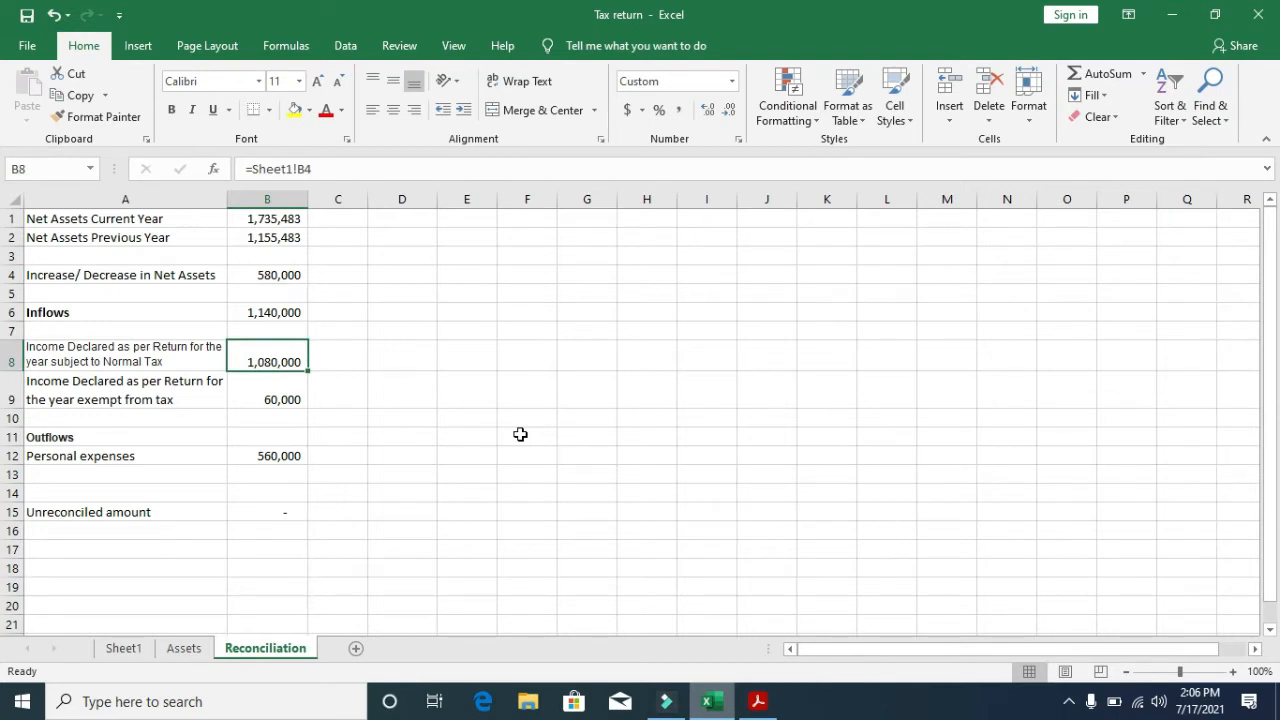
key("Down")
key("Down")
key("Down")
key("Down")
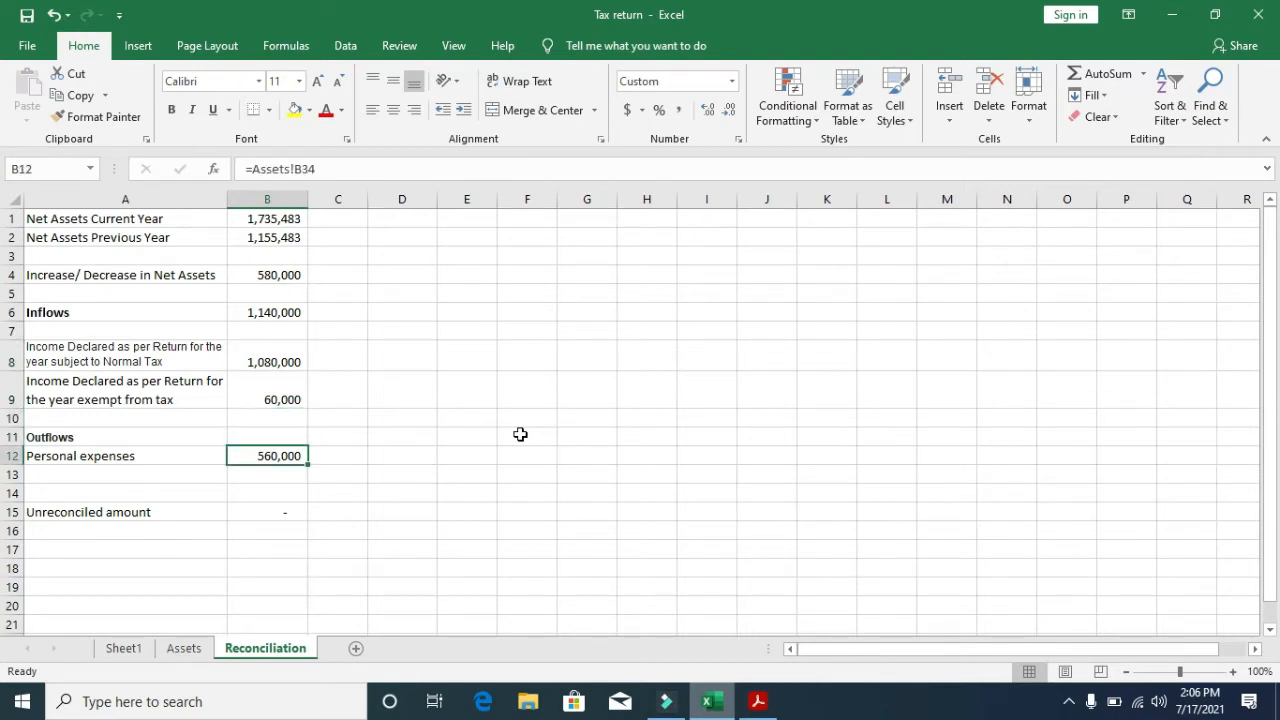
key("ctrl+bracketleft")
key("F5")
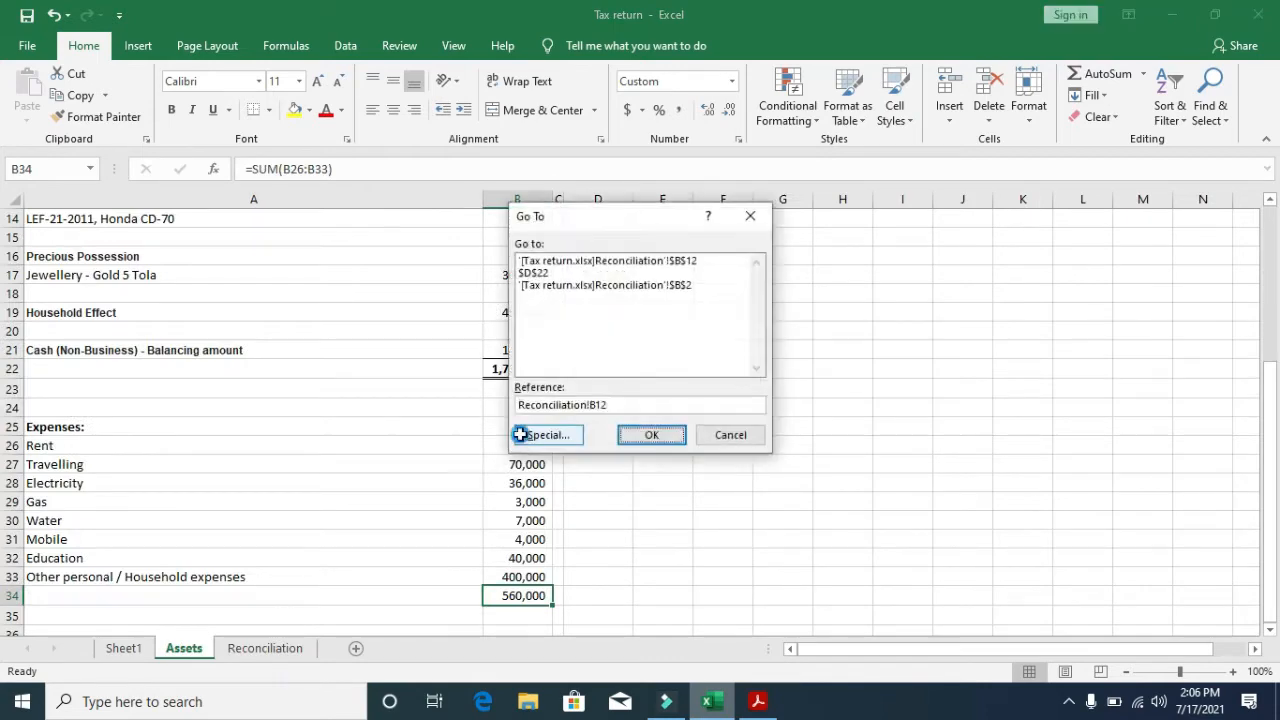
key("Return")
key("Up")
key("Up")
key("Up")
key("Up")
key("Up")
key("Up")
key("Up")
key("Up")
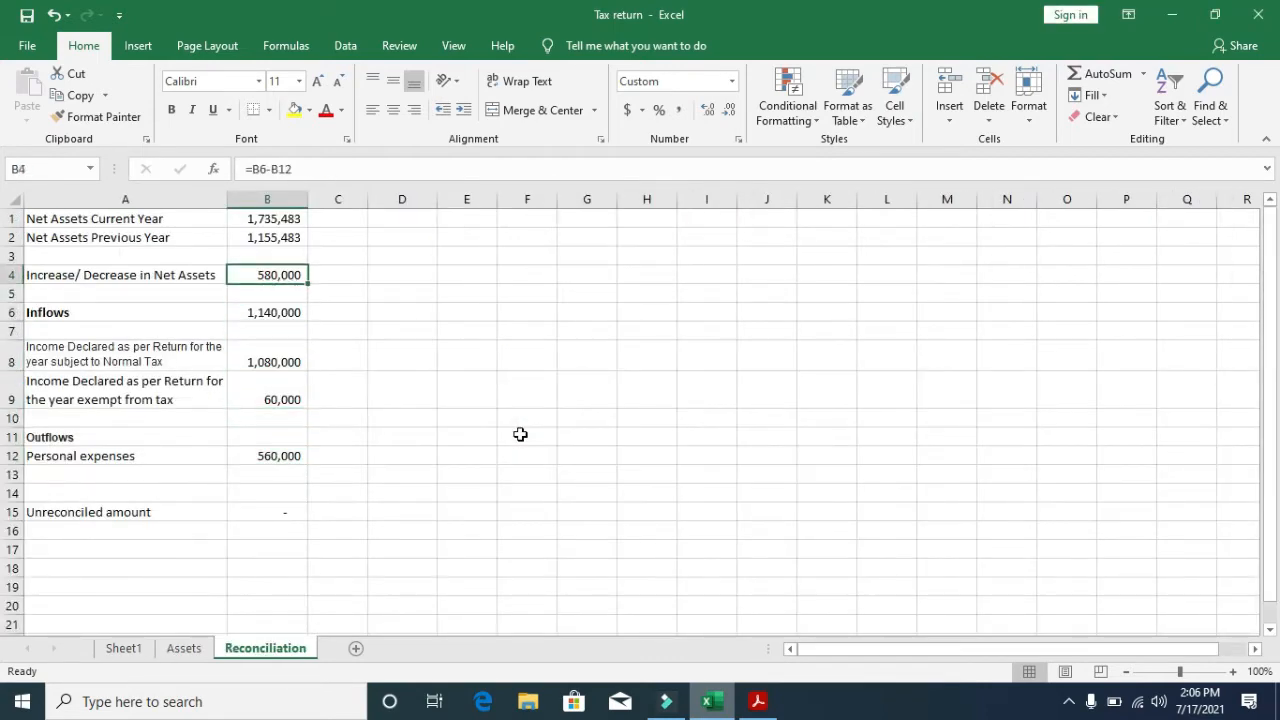
- Enter a temporary =B2-B1 check in C4, compare it with the increase, then delete it
key("Right")
type("=")
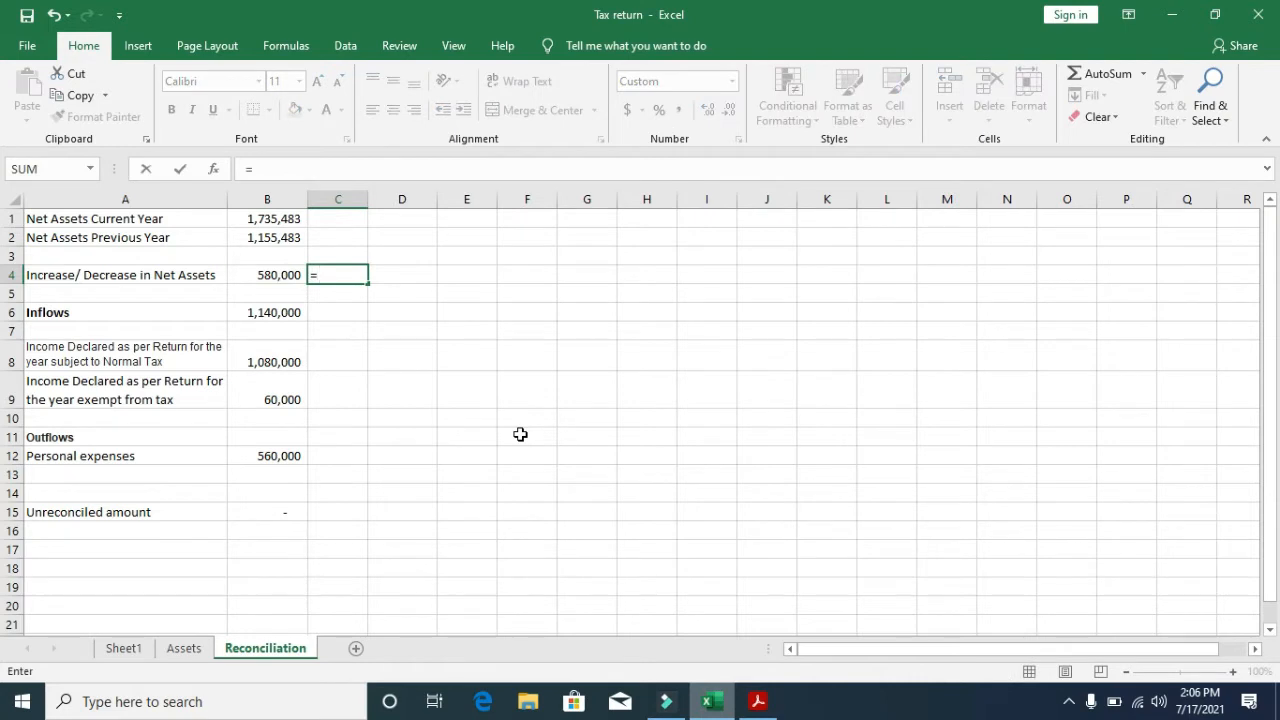
key("Left")
key("Up")
key("Up")
type("-")
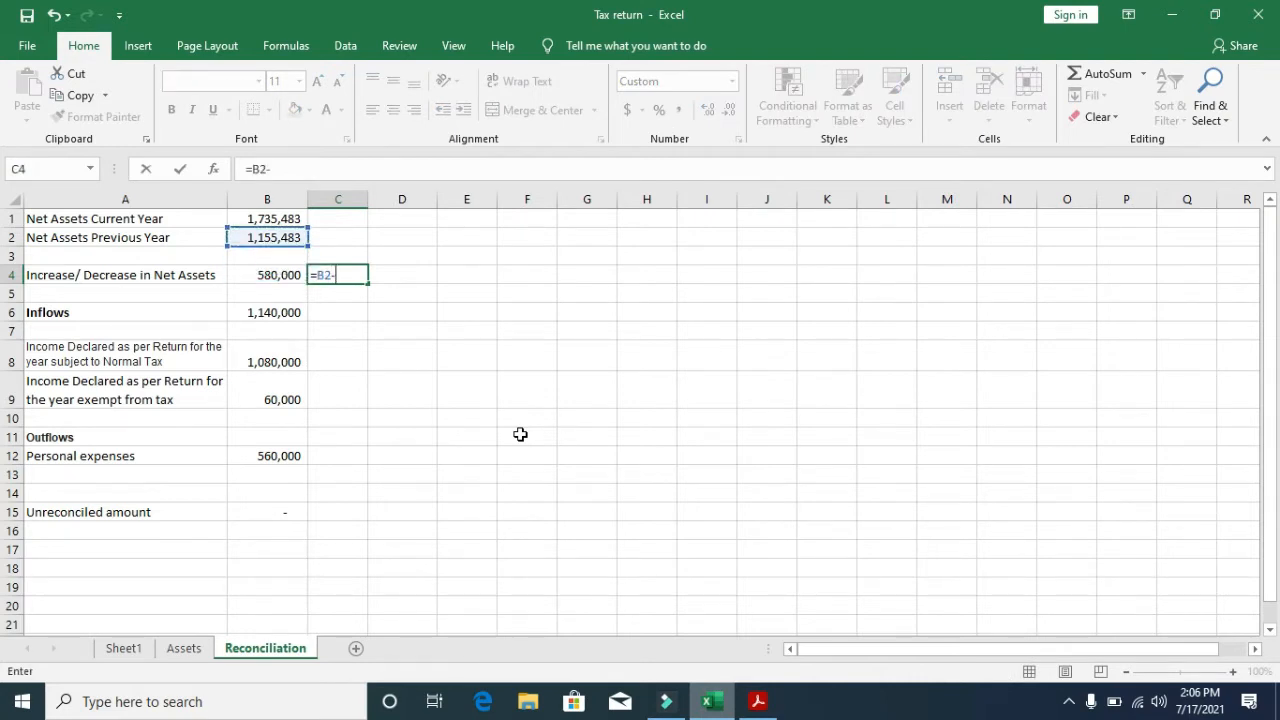
key("Up")
key("Up")
key("Up")
key("Left")
key("Return")
key("Up")
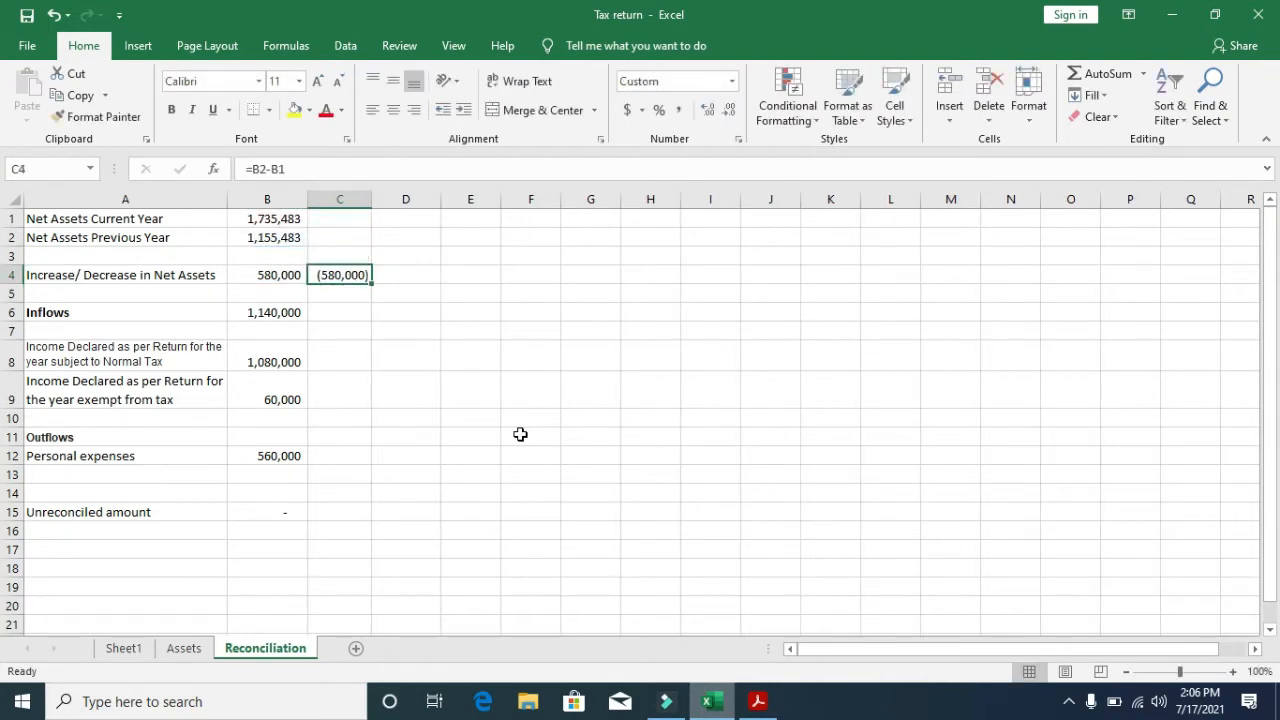
key("Left")
key("shift+Right")
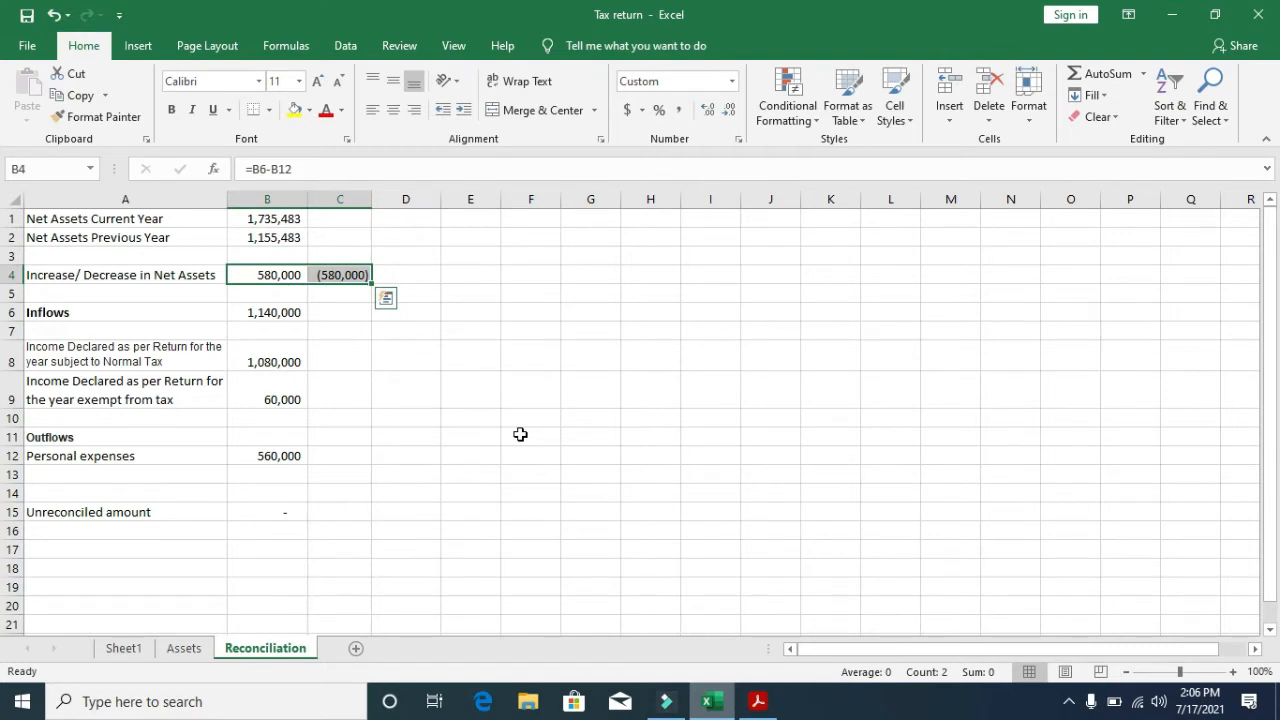
key("Up")
key("Up")
key("Up")
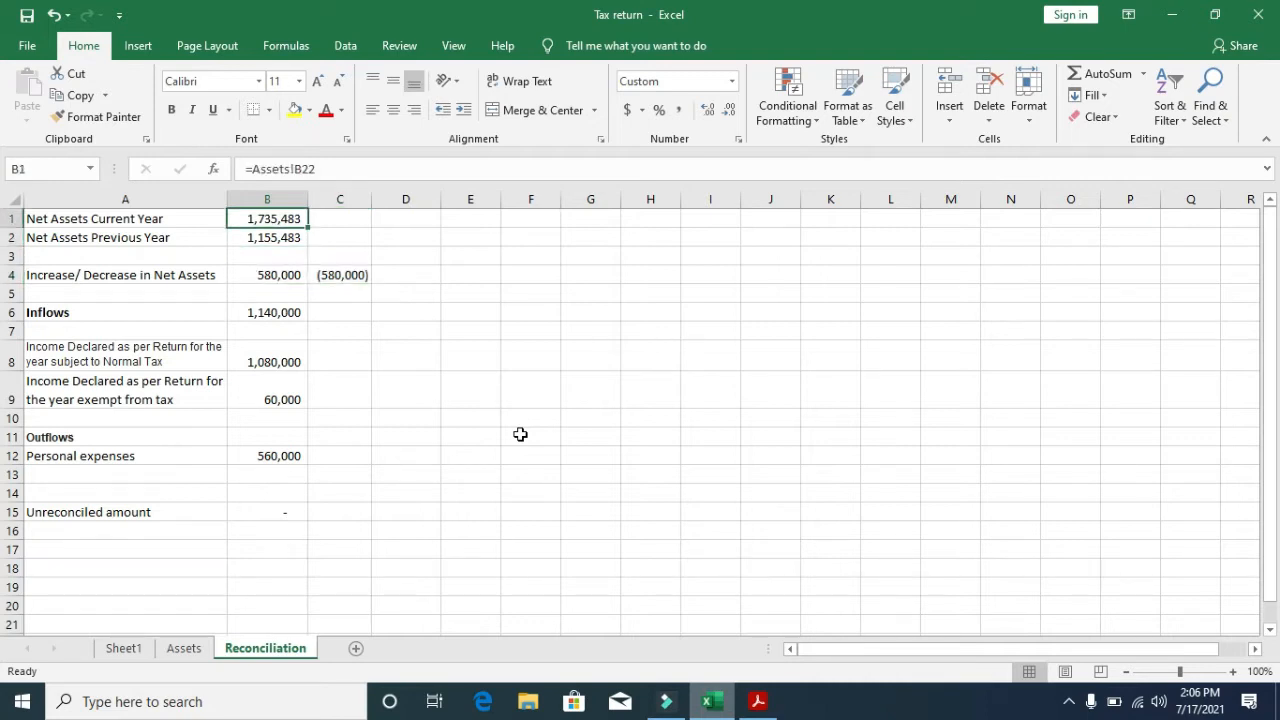
key("Down")
key("Down")
key("Down")
key("Right")
key("F2")
key("Escape")
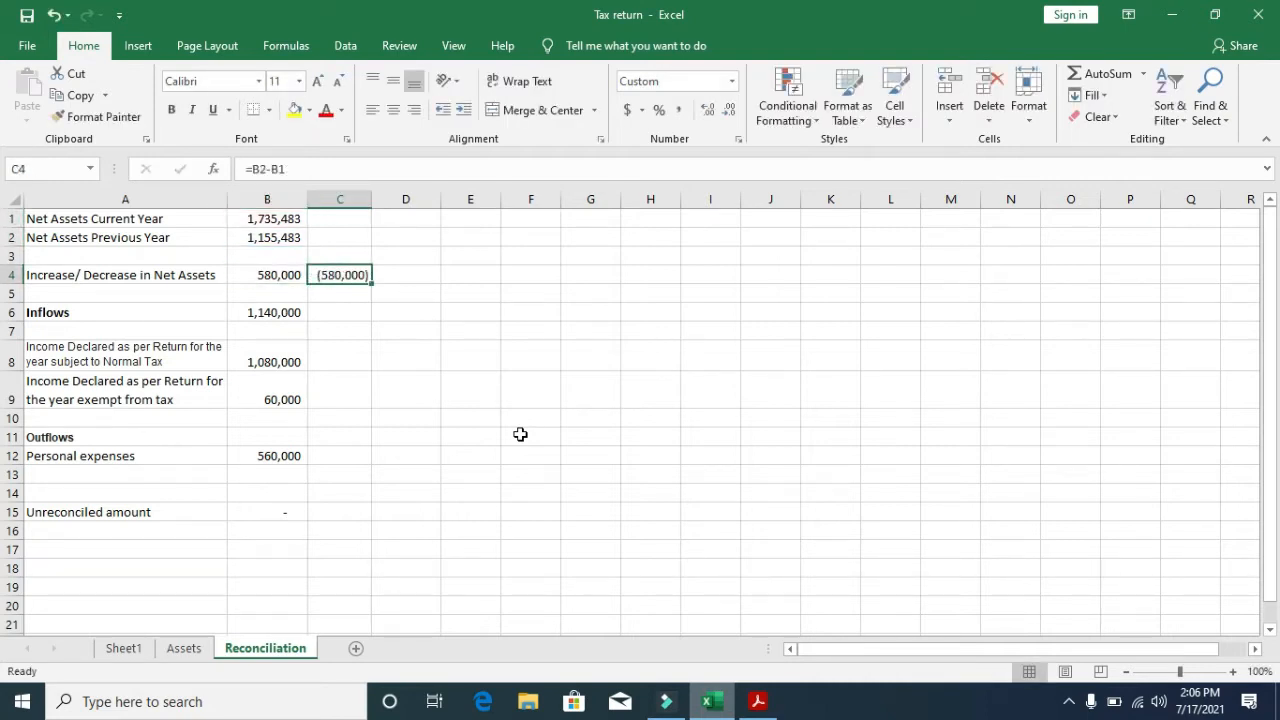
key("Delete")
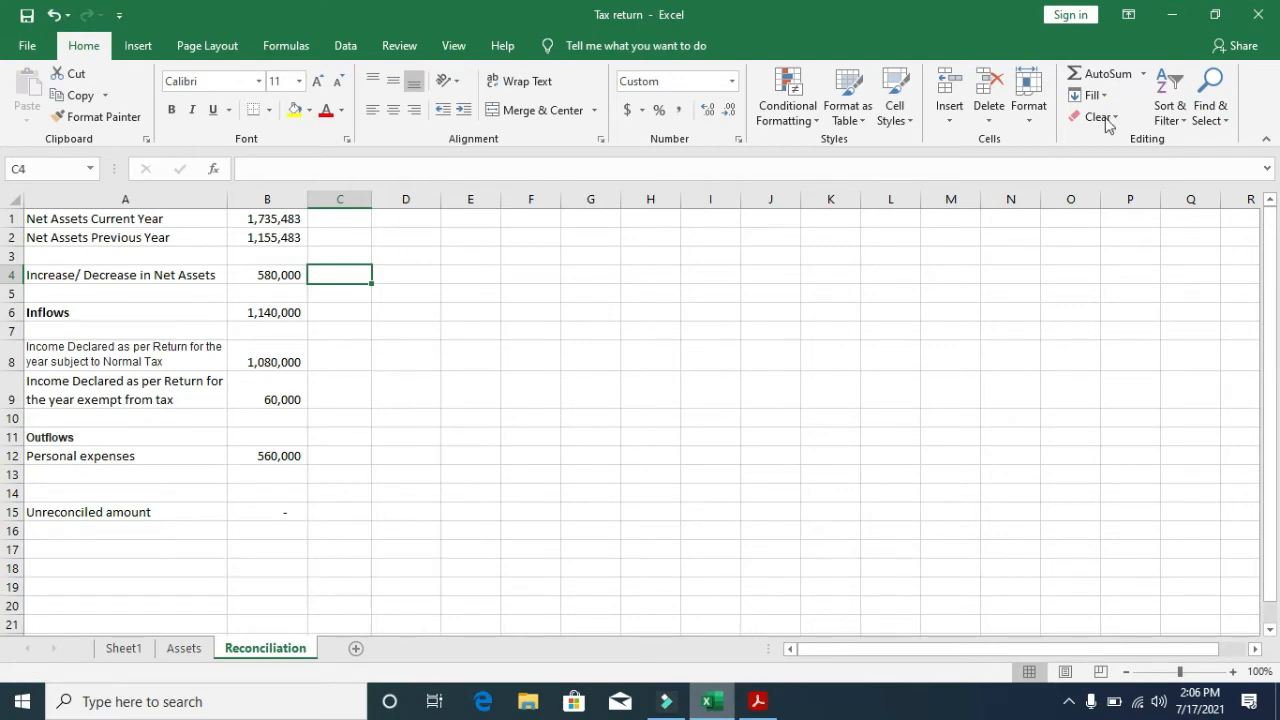
- Minimise the workbook, close the salary certificate and launch Google Chrome
left_click(1181, 24)
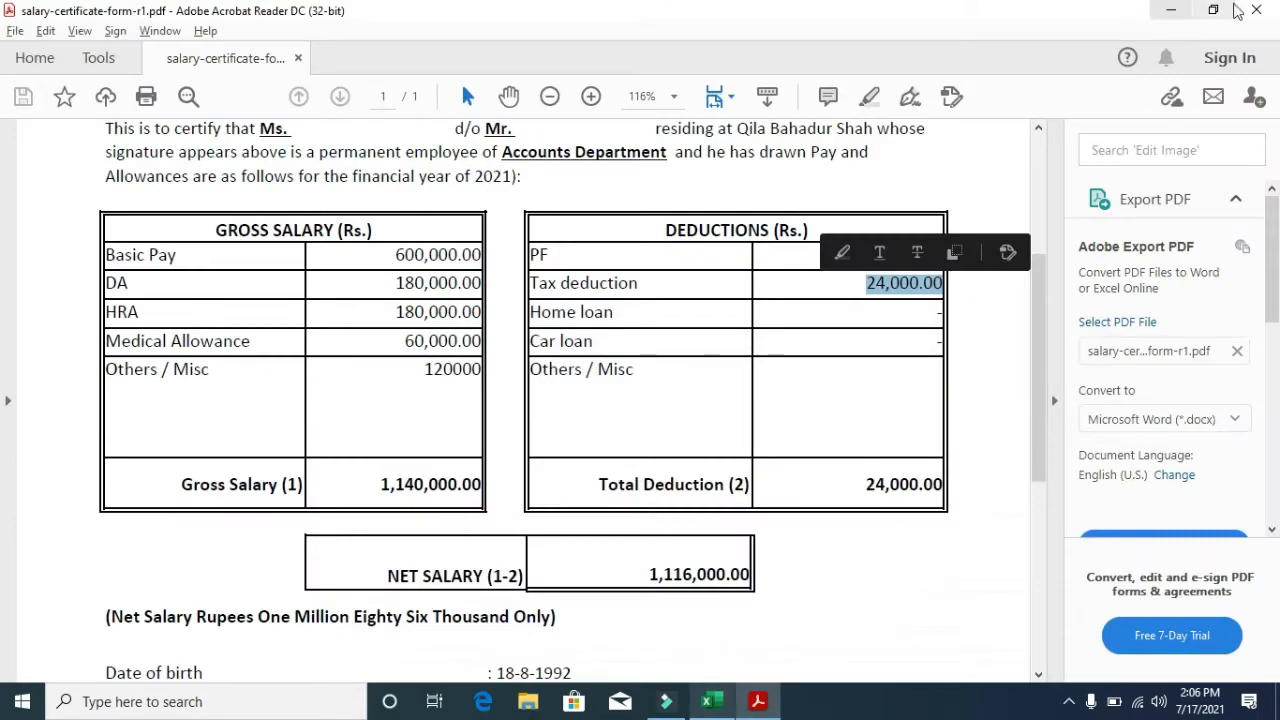
left_click(1256, 10)
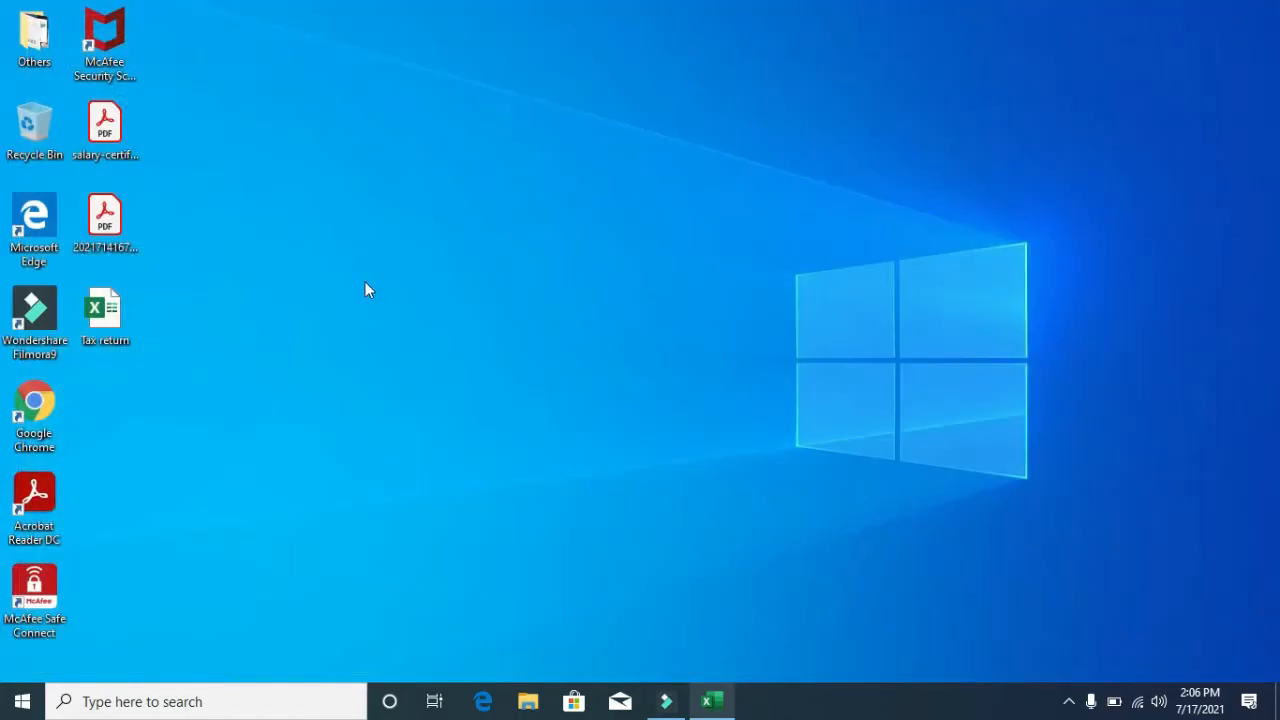
double_click(60, 418)
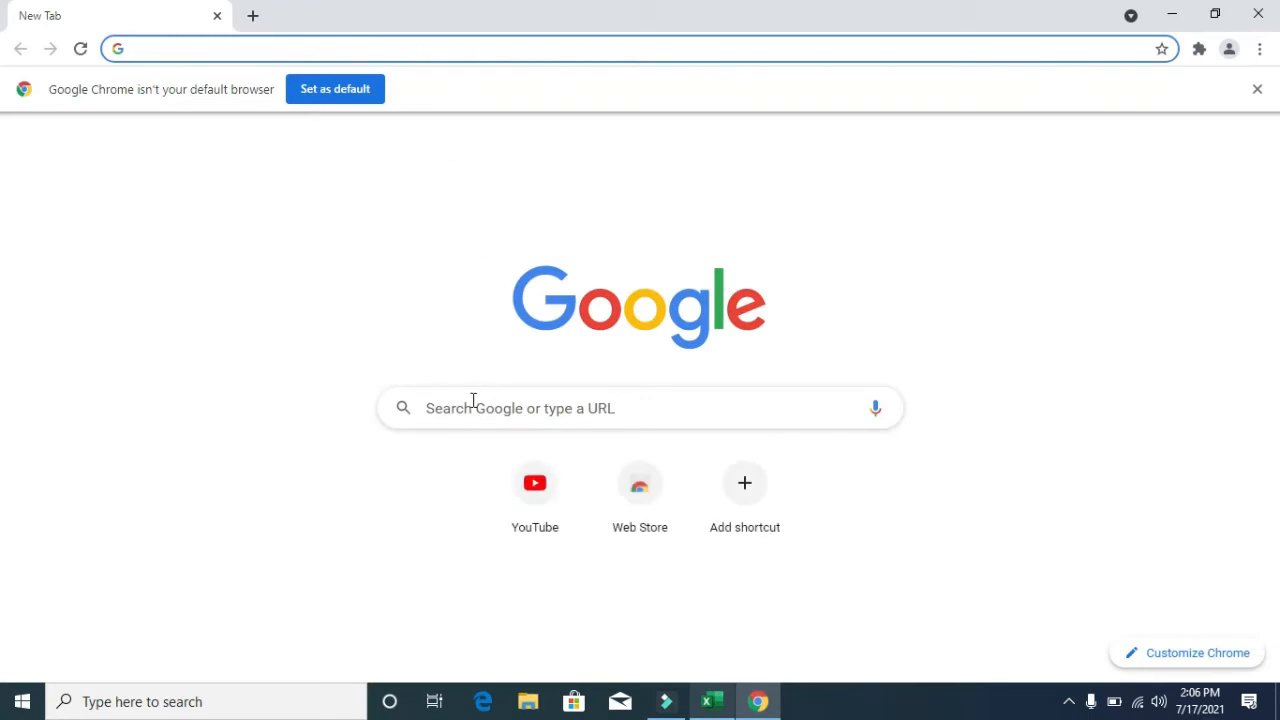
- Search Google for 'iris fbr' and open the FBR IRIS result
left_click(473, 400)
key("Down")
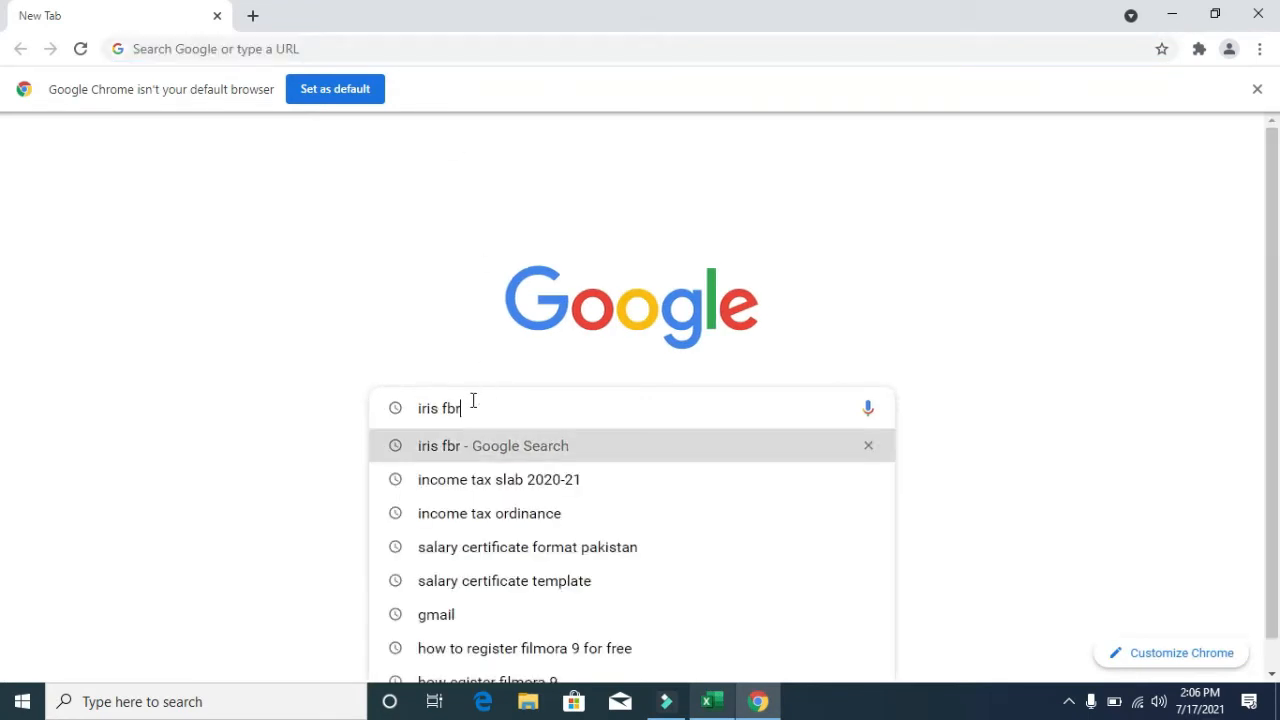
key("Return")
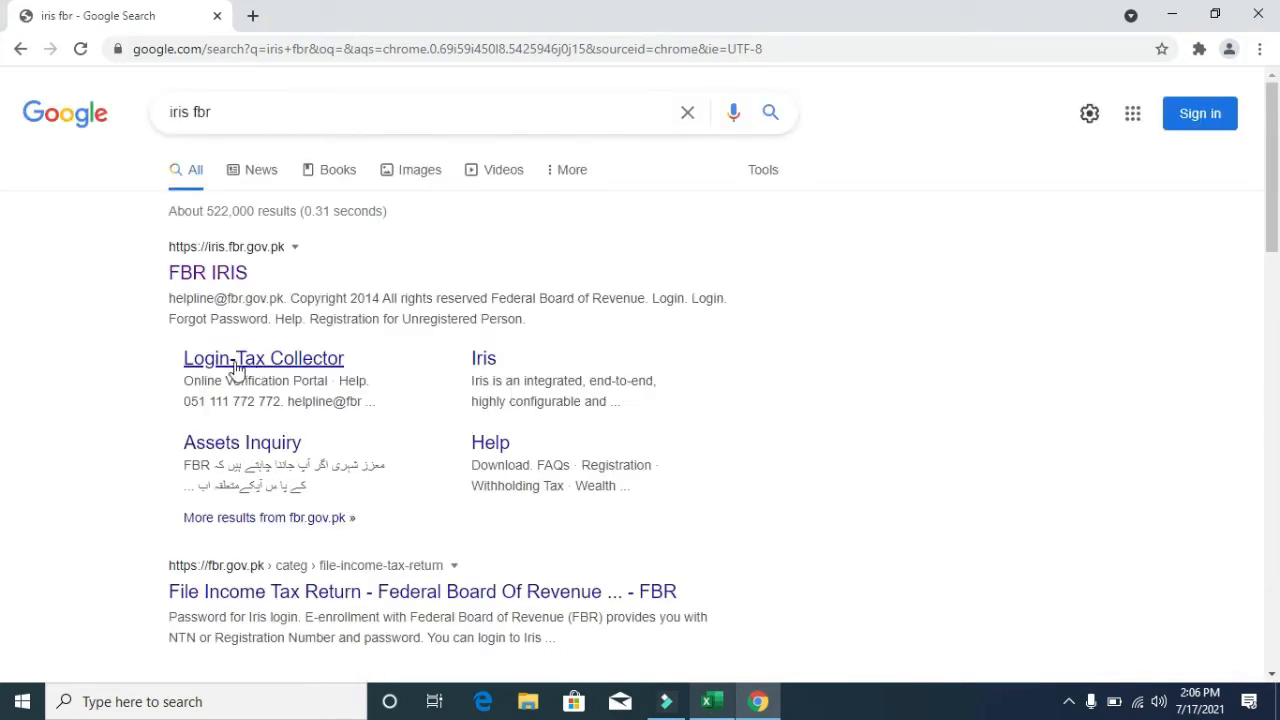
left_click(207, 272)
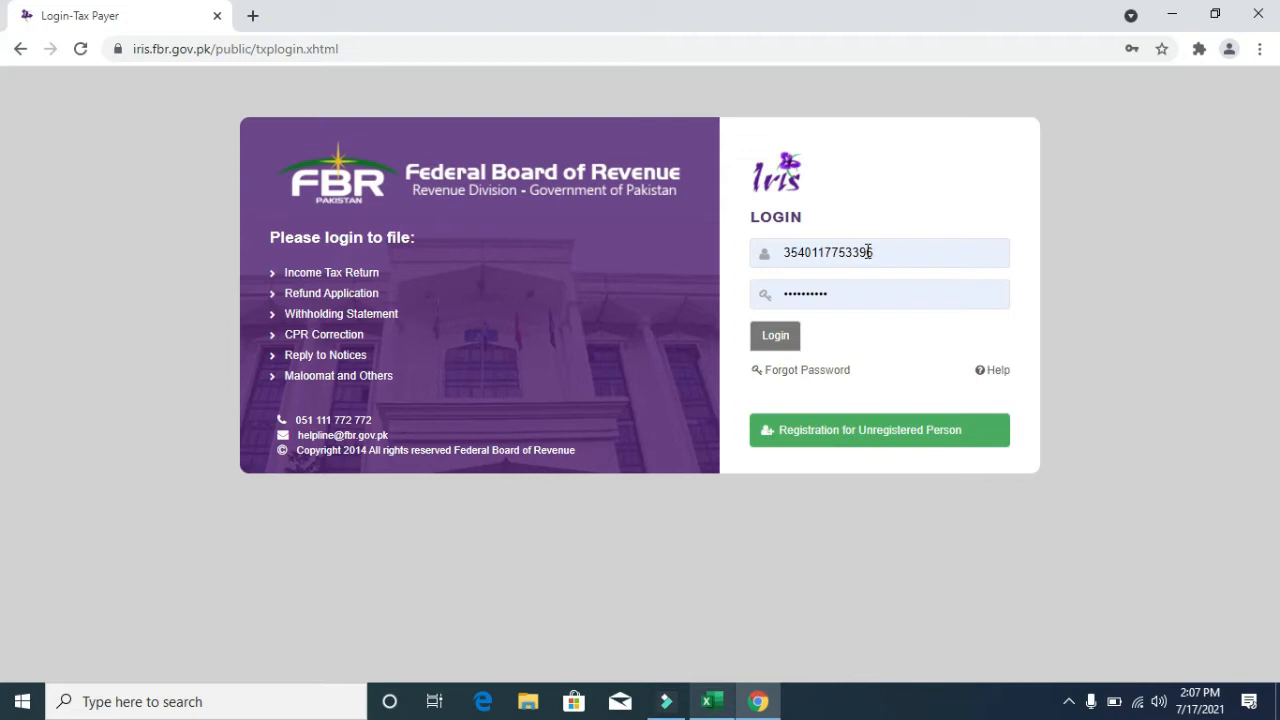
- Log in to IRIS with the saved credentials and open the Declaration menu
left_click(781, 253)
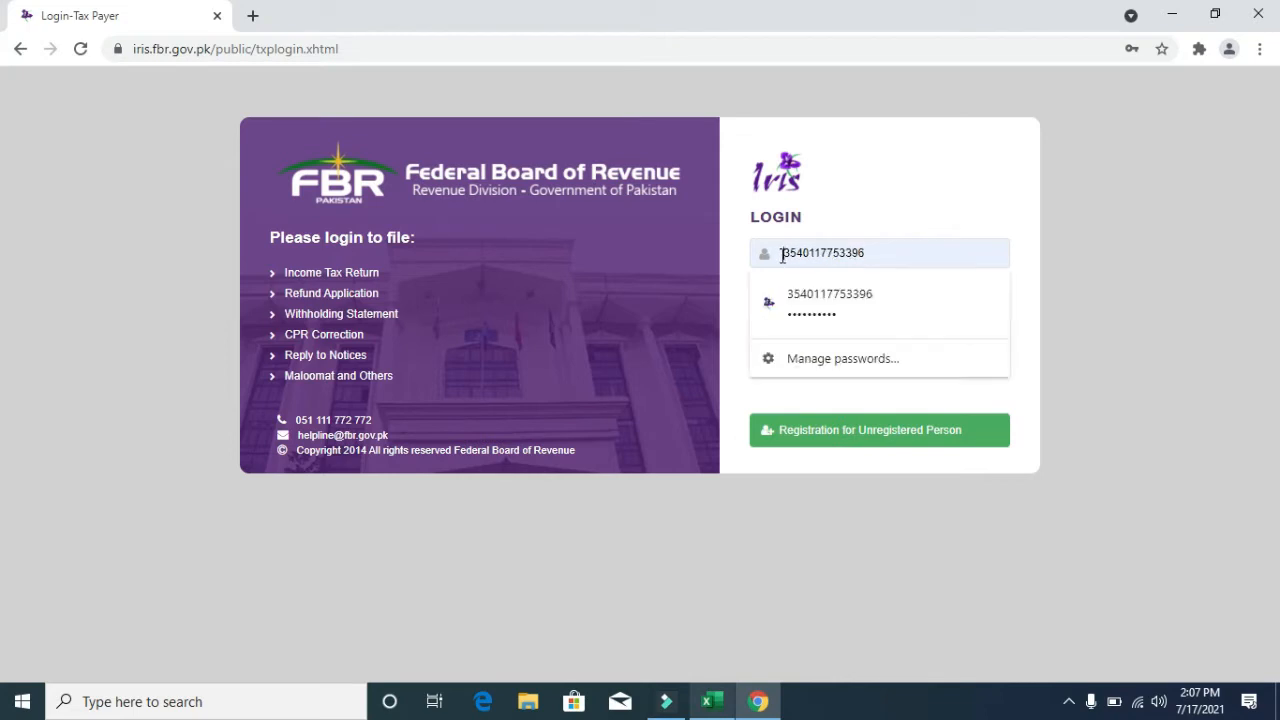
left_click(911, 224)
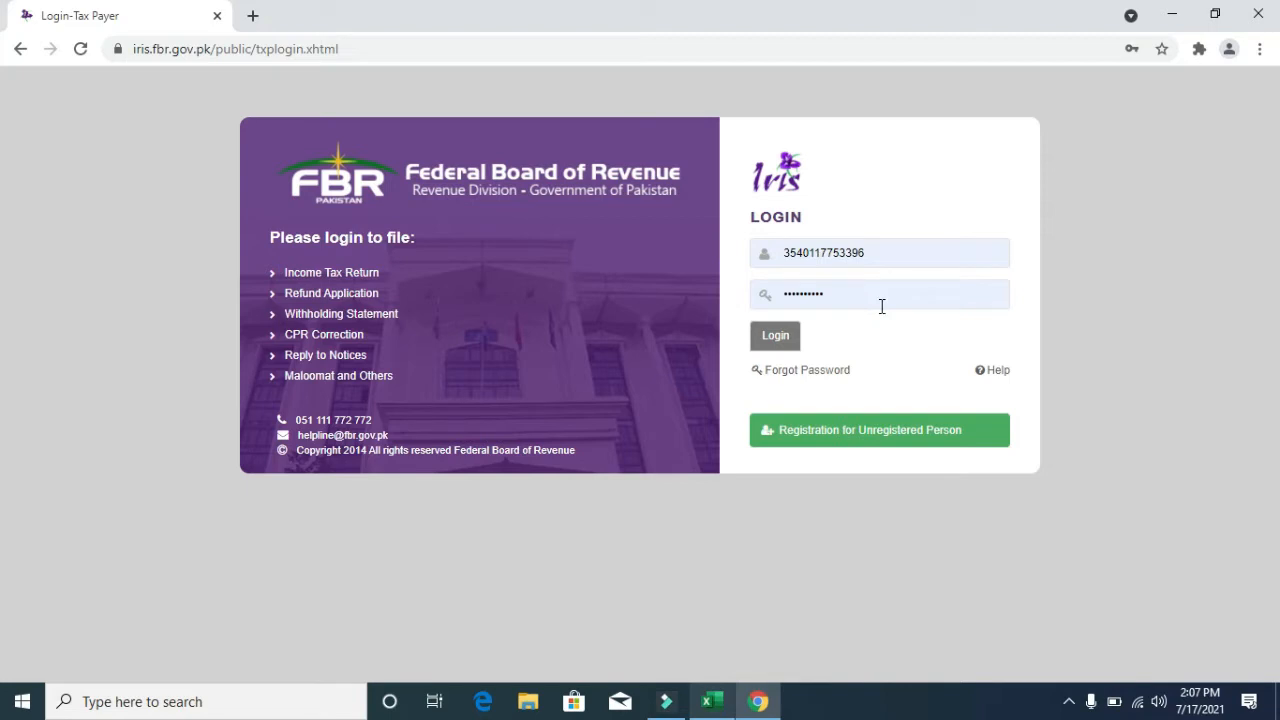
left_click(776, 337)
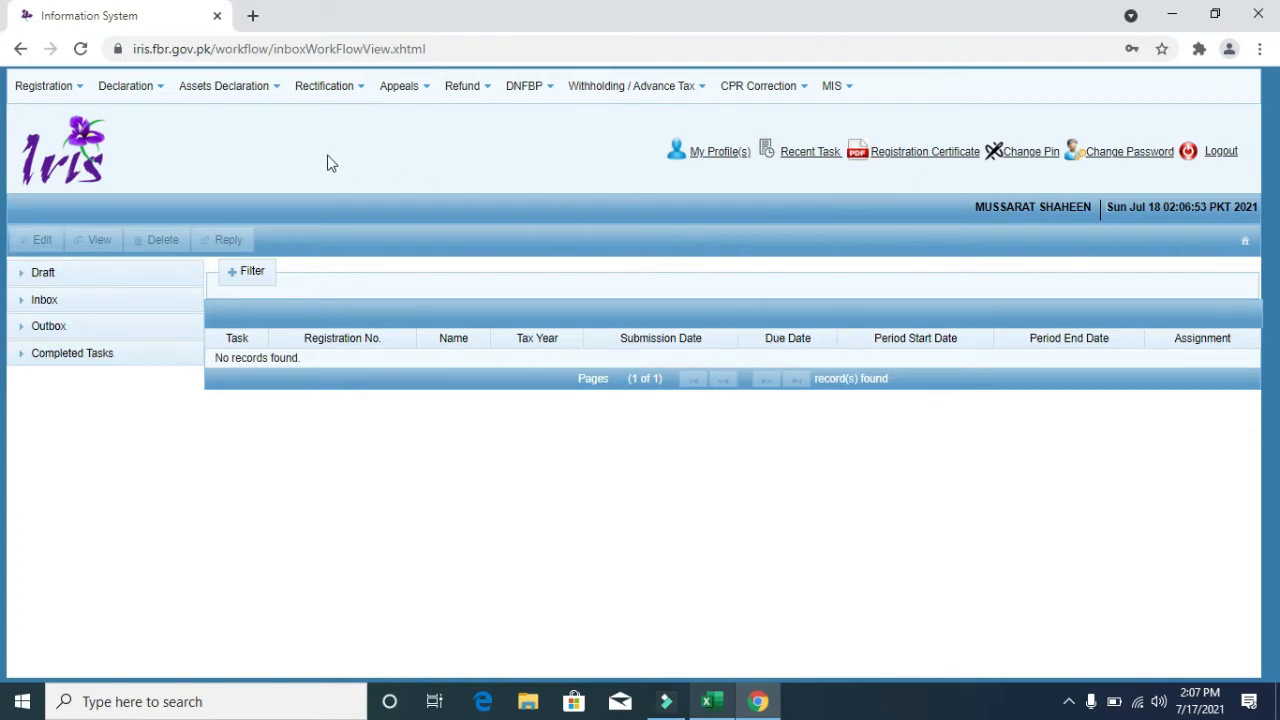
left_click(110, 95)
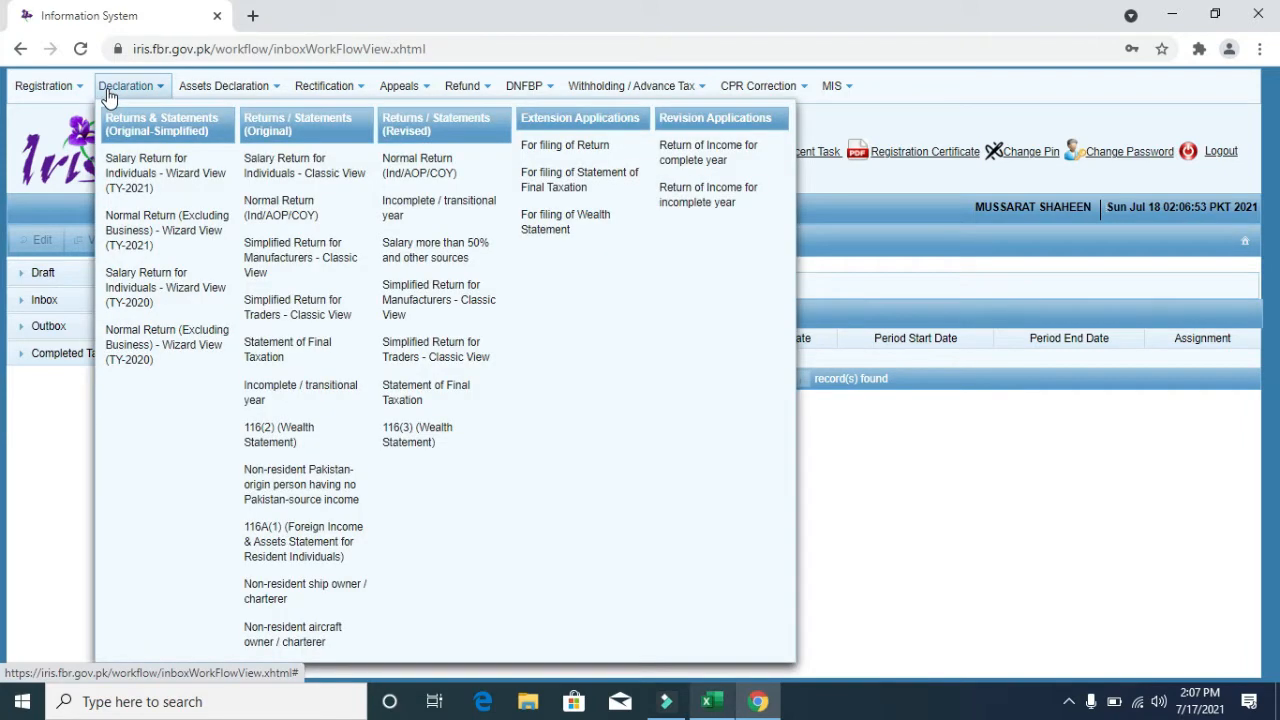
- Start a Classic View salary return for individuals for tax period 01-Jul-2020 to 30-Jun-2021
left_click(308, 178)
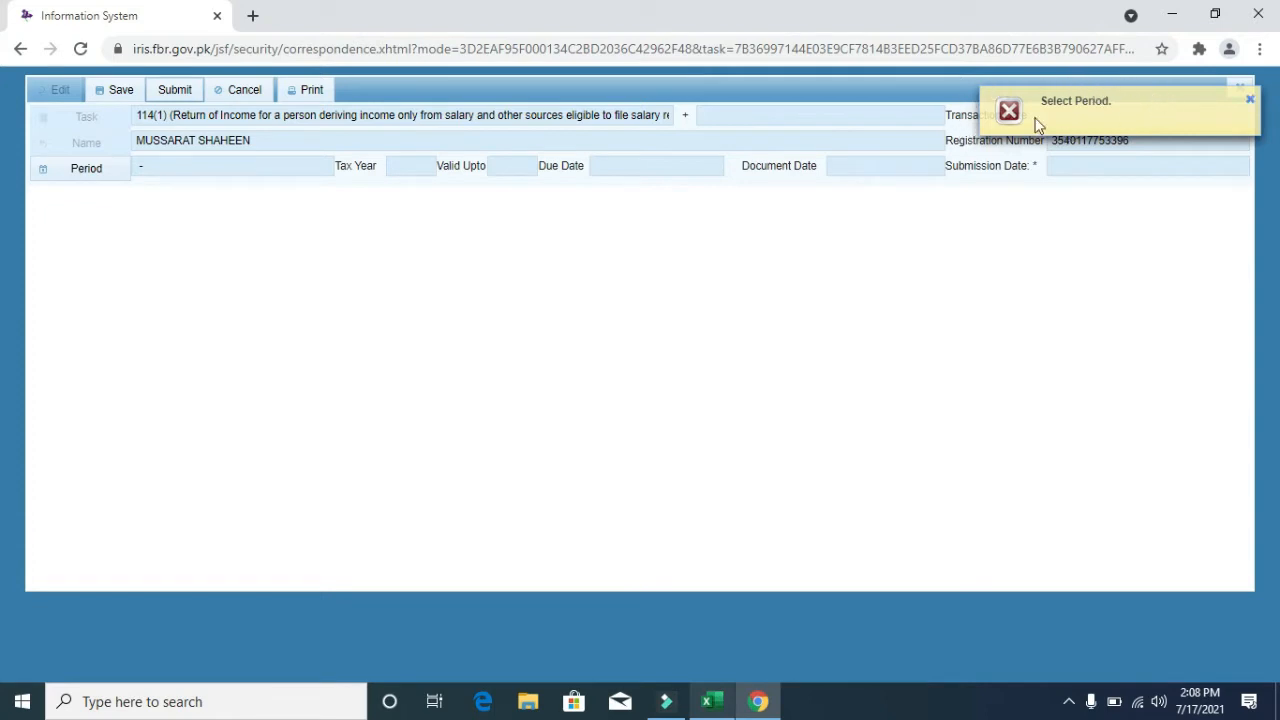
left_click(86, 170)
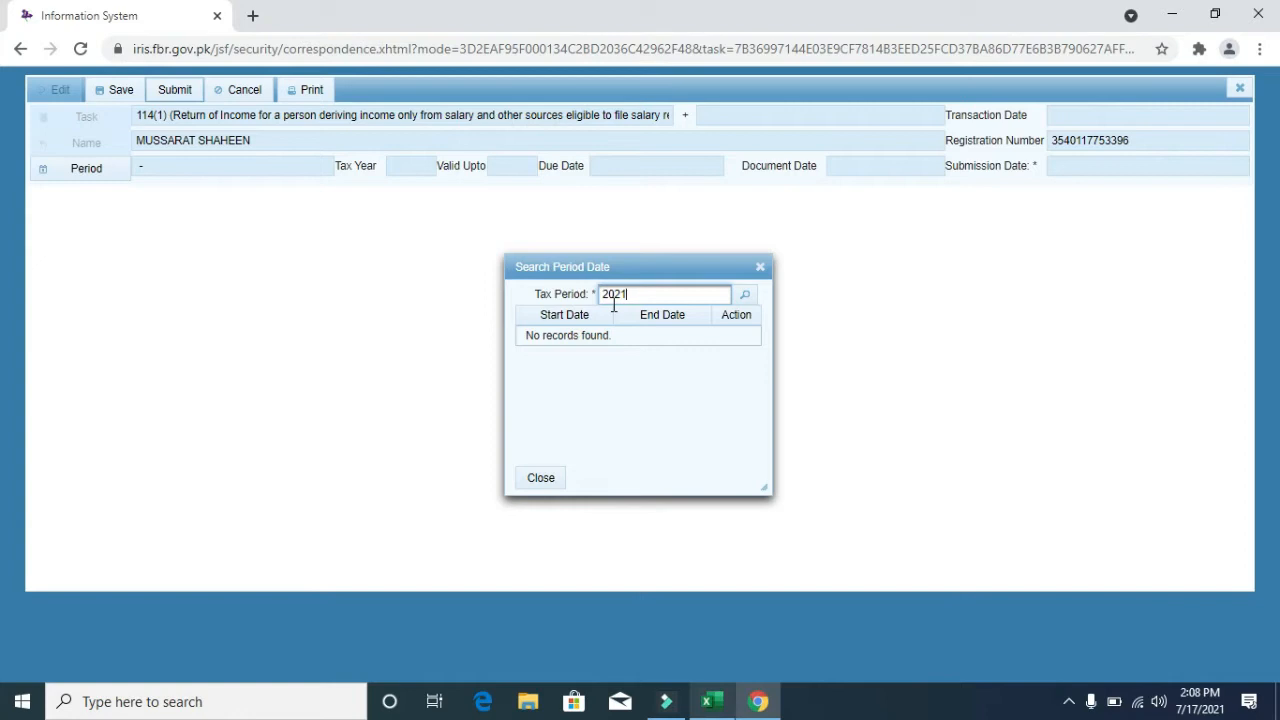
left_click(743, 302)
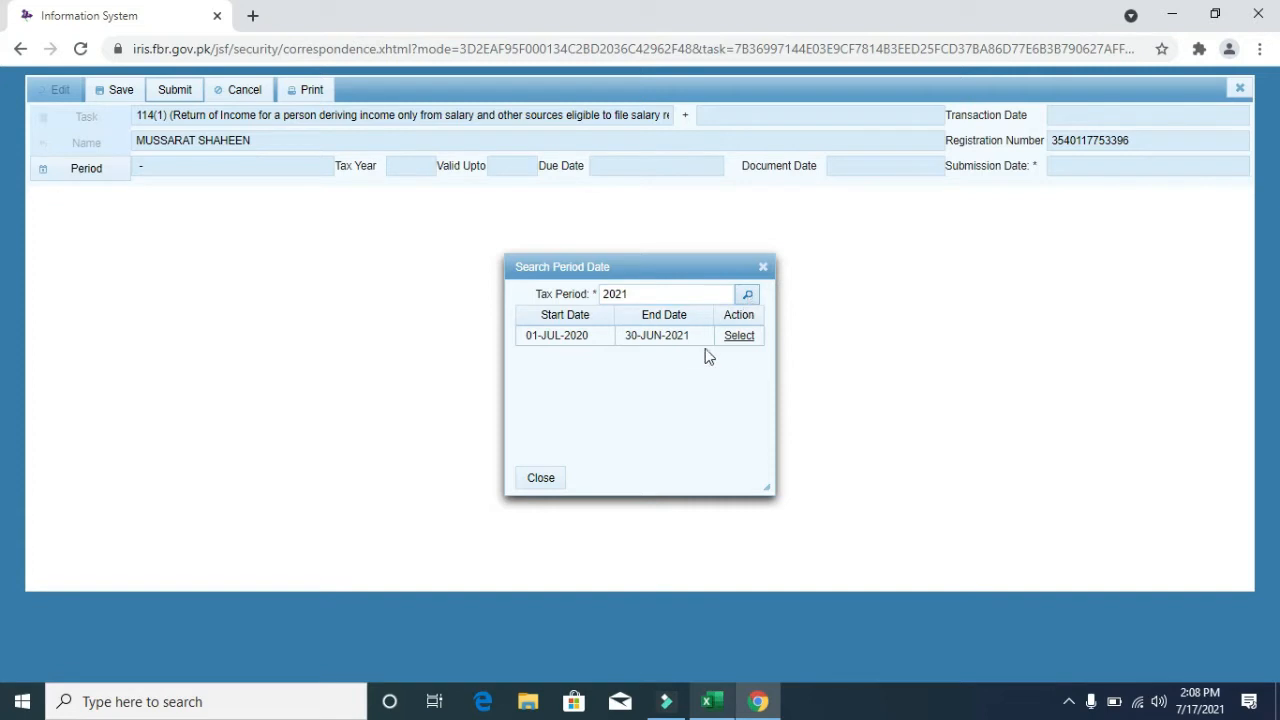
left_click(747, 342)
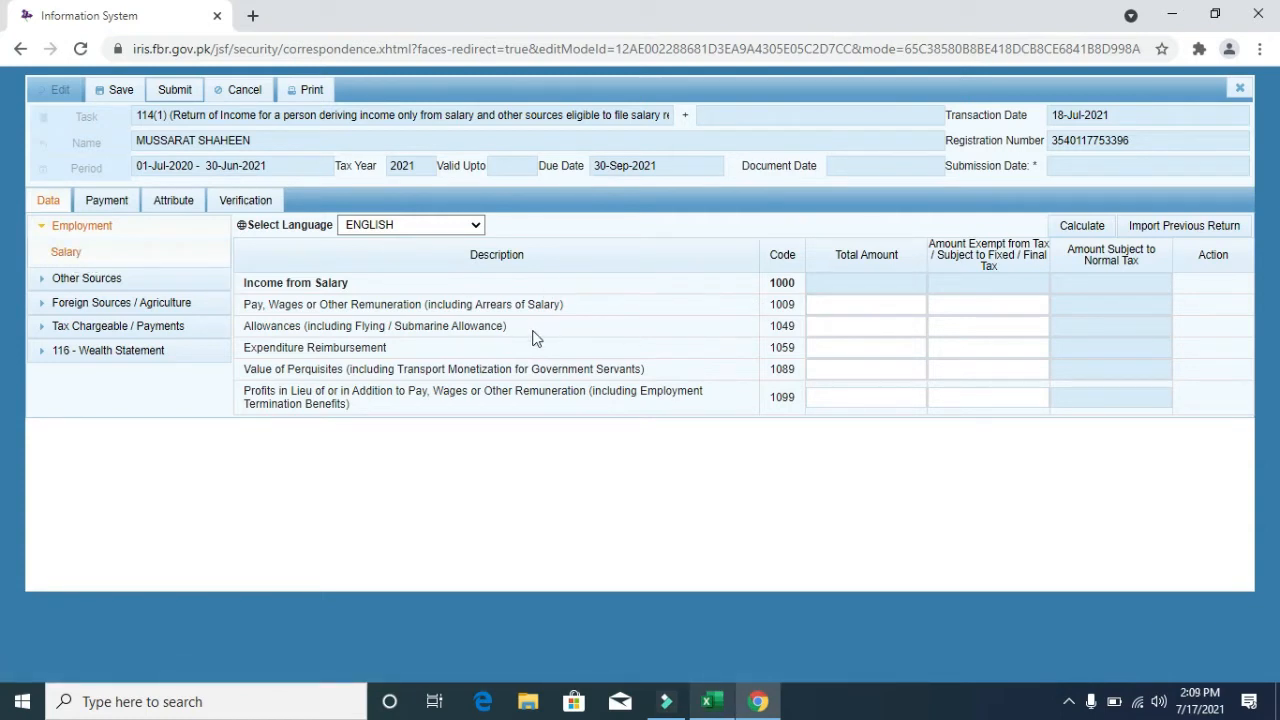
- Highlight the Pay, Wages and Perquisites row labels, then bring the Excel Tax return workbook forward
left_click_drag(569, 305, 245, 306)
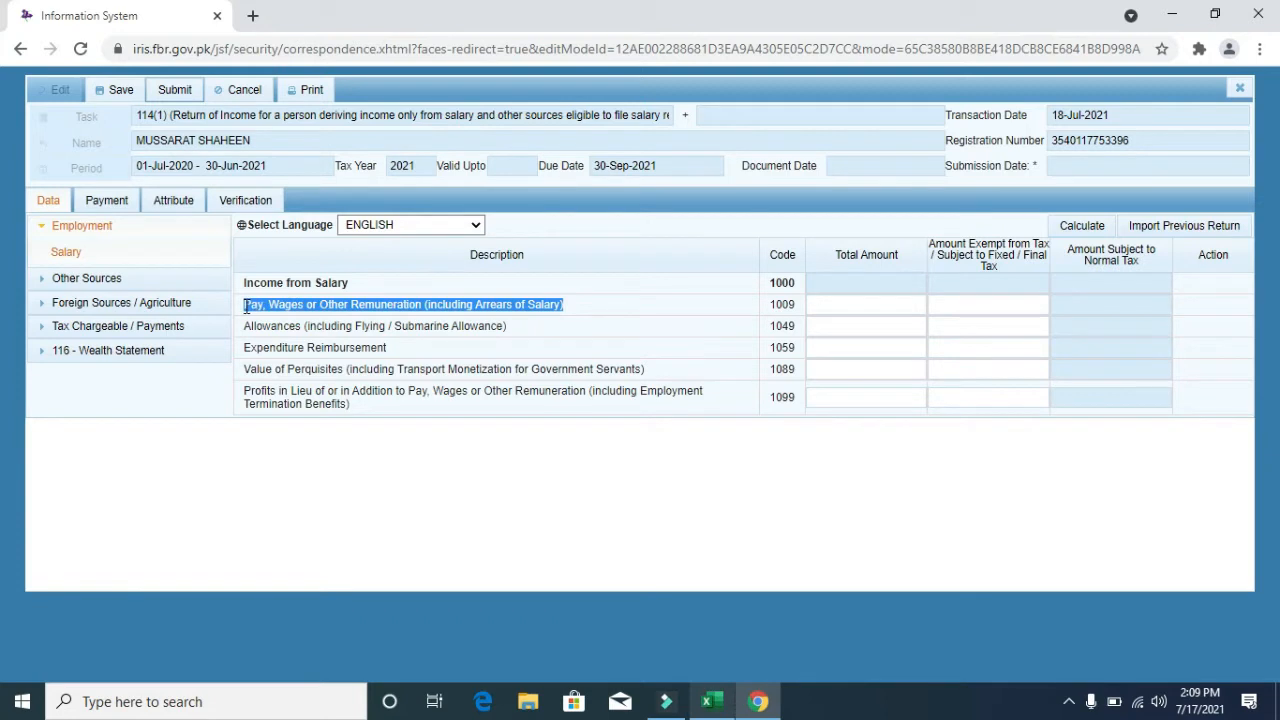
left_click(580, 313)
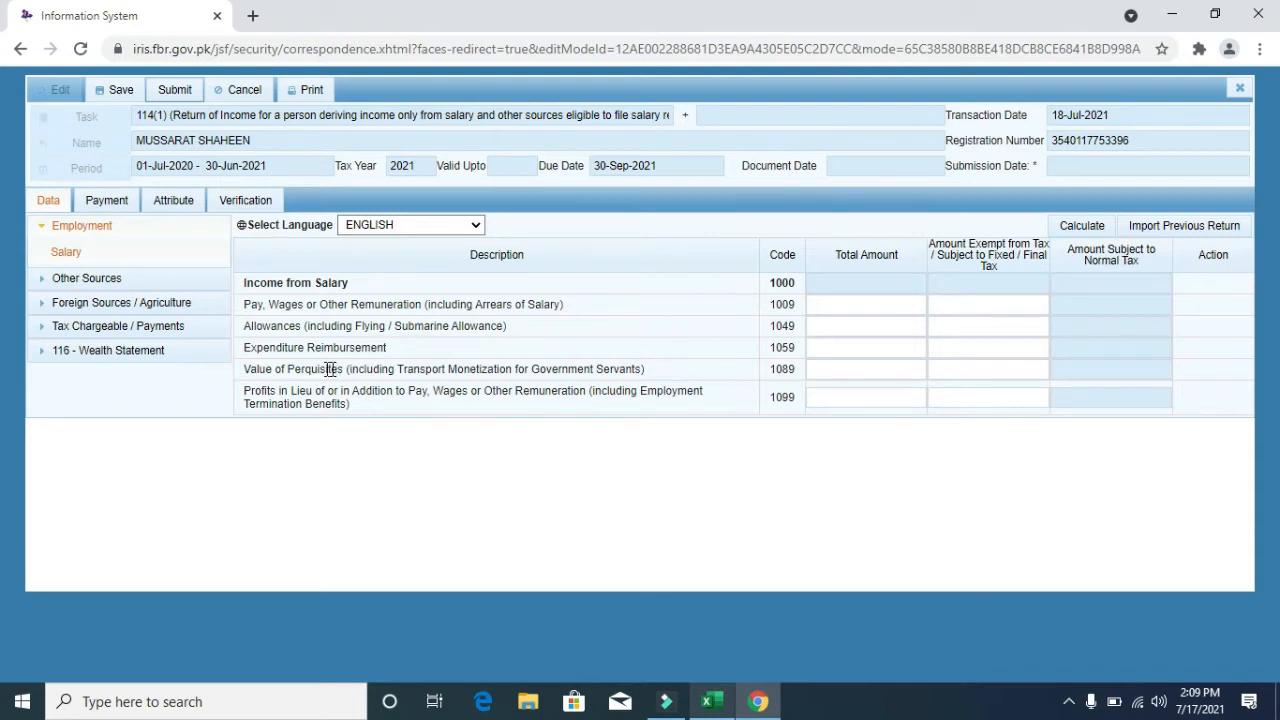
left_click_drag(338, 370, 295, 371)
left_click_drag(342, 370, 290, 371)
left_click(247, 301)
left_click_drag(247, 301, 418, 304)
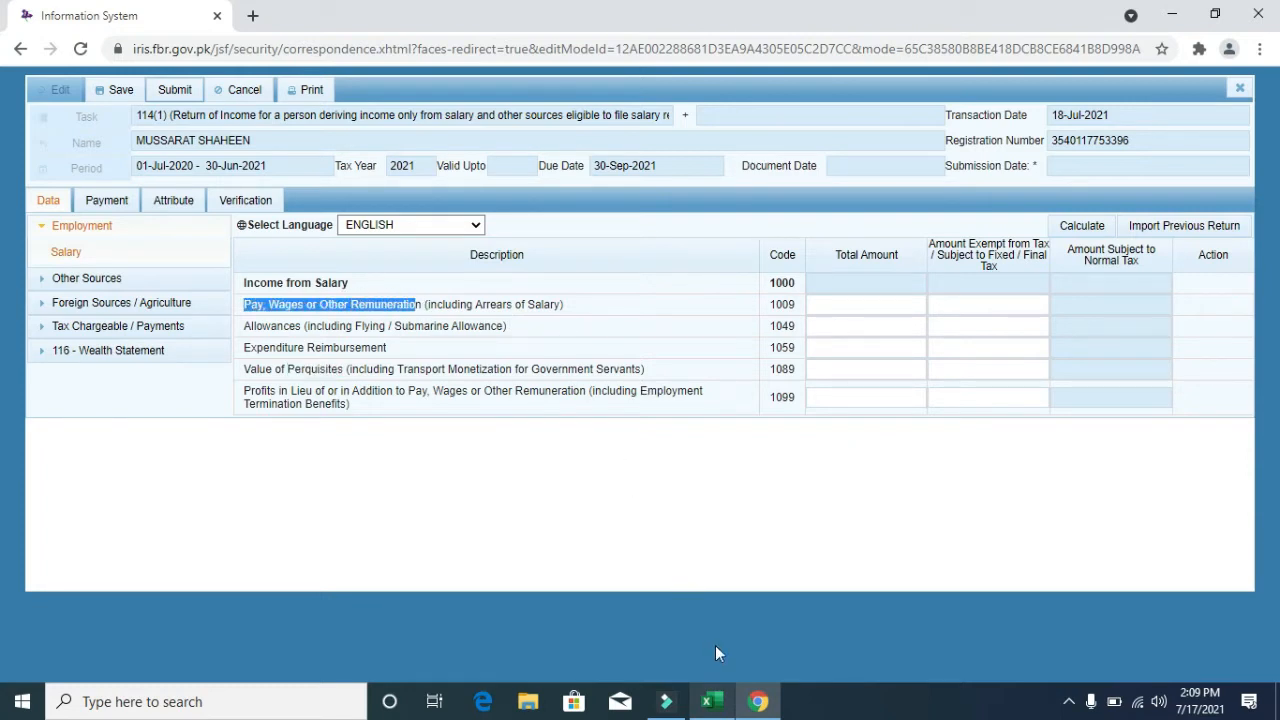
left_click(712, 701)
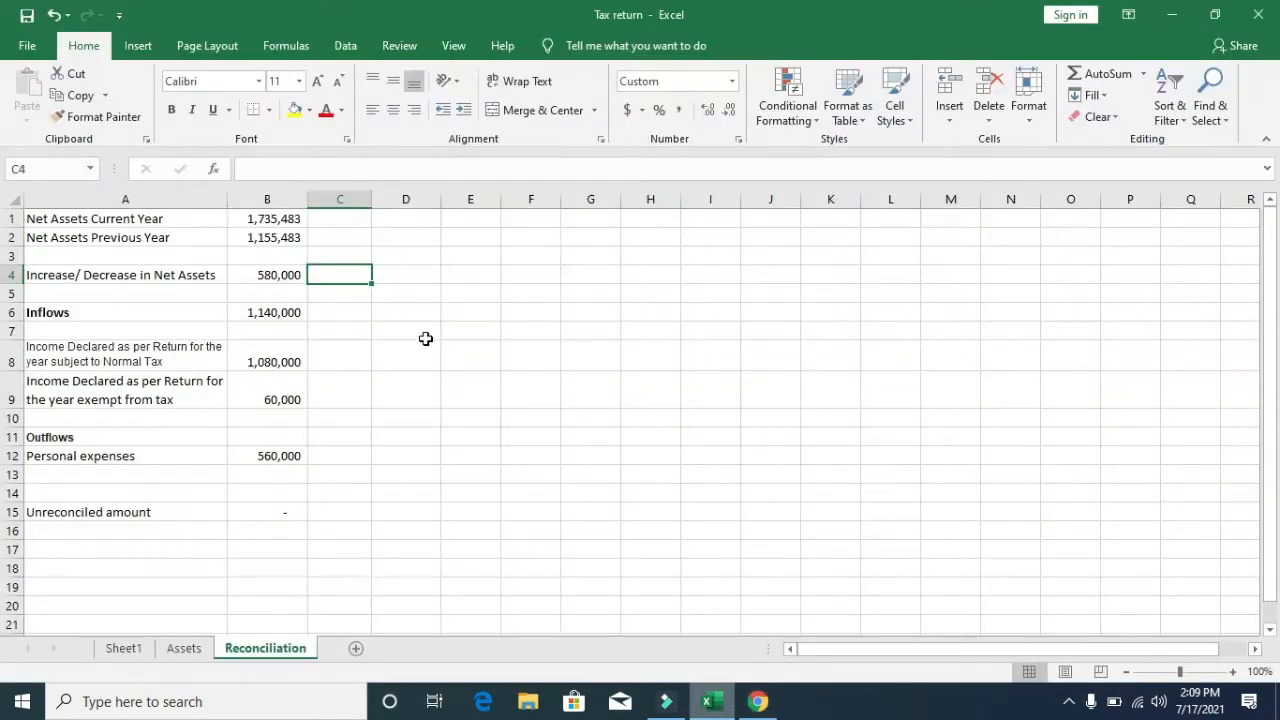
- Copy the 1,140,000 salary from Sheet1 B2 into code 1009 Total Amount and recalculate
left_click(132, 650)
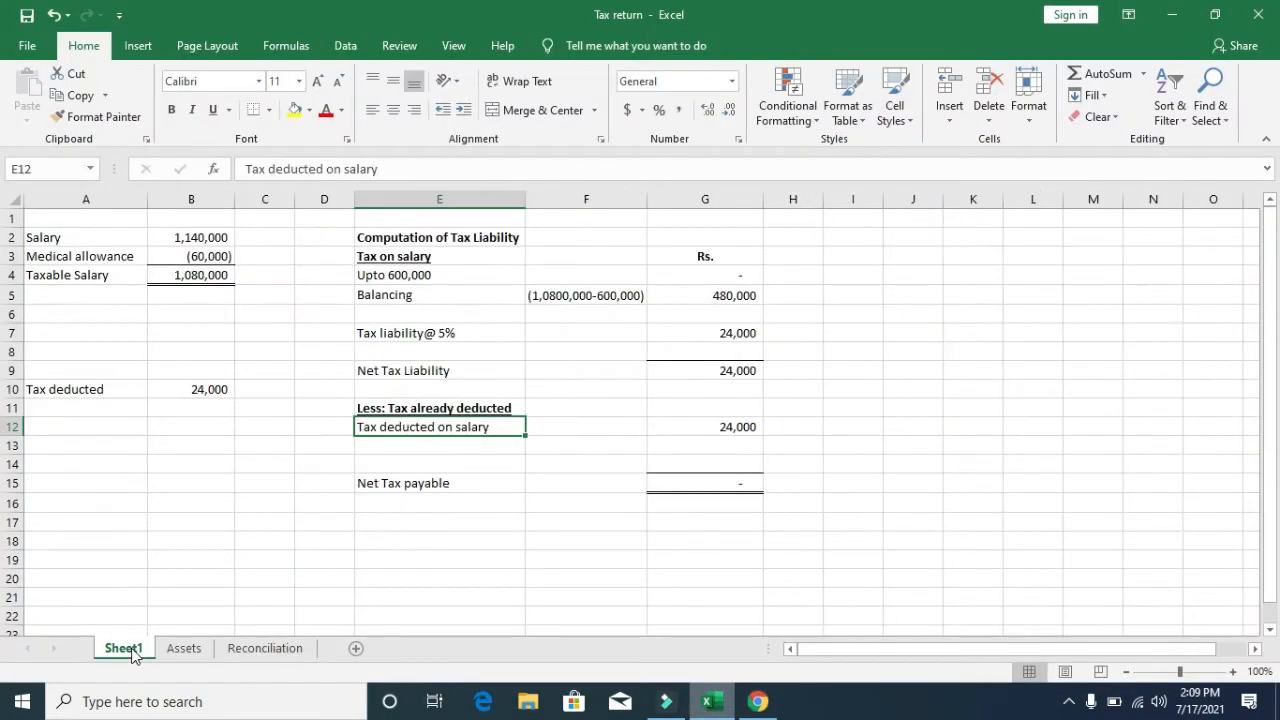
key("Left")
key("Left")
key("Up")
key("Up")
key("Up")
key("Up")
key("Up")
key("Up")
key("Up")
key("Up")
key("Up")
key("Up")
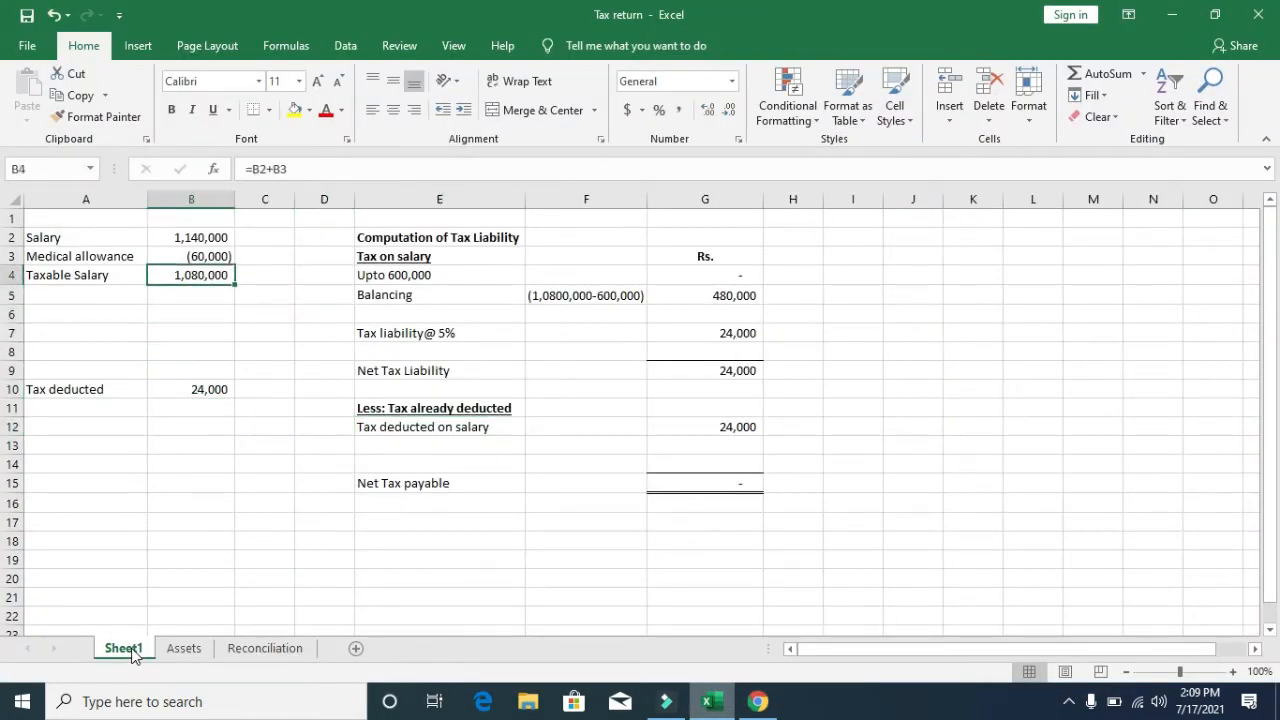
key("ctrl+c")
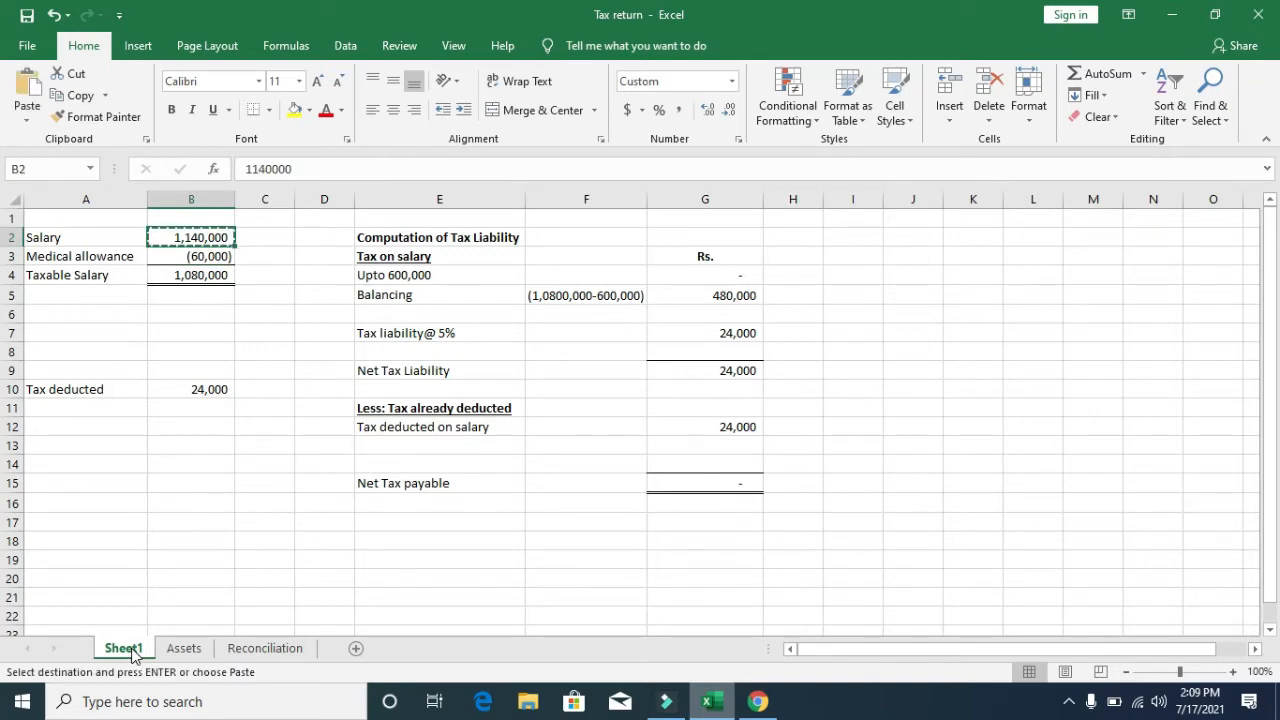
left_click(757, 701)
left_click(868, 304)
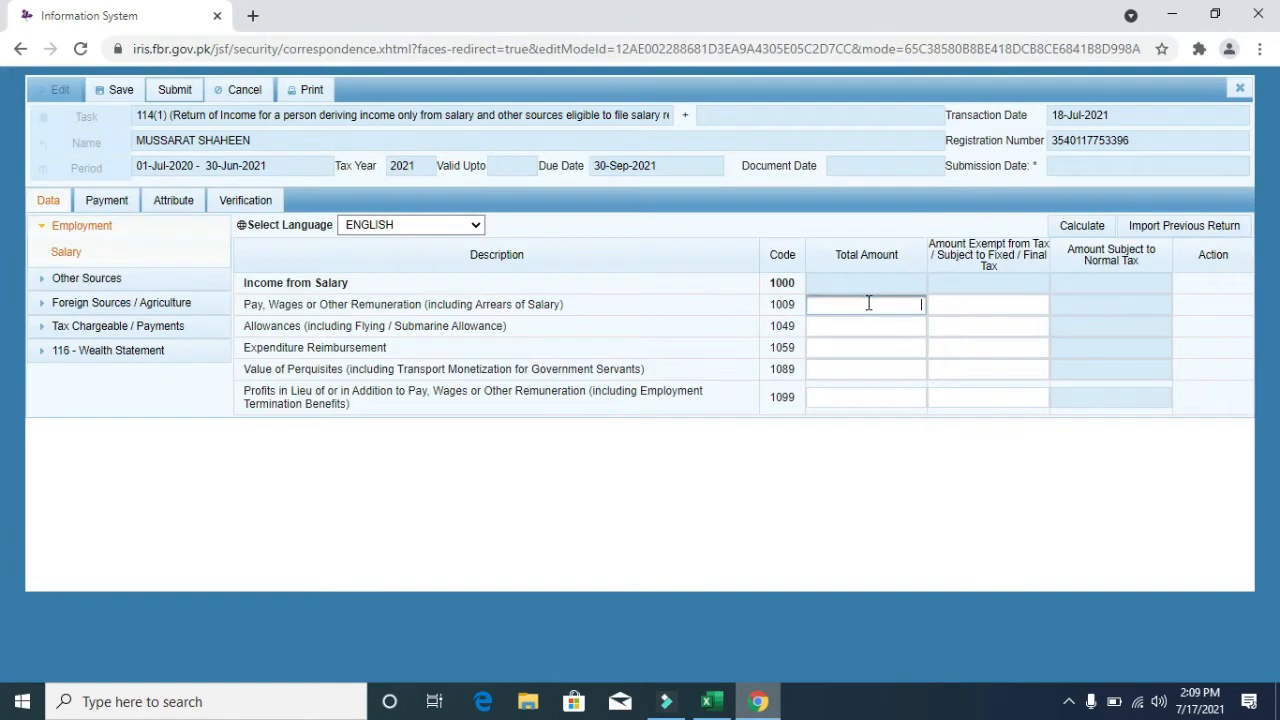
key("ctrl+v")
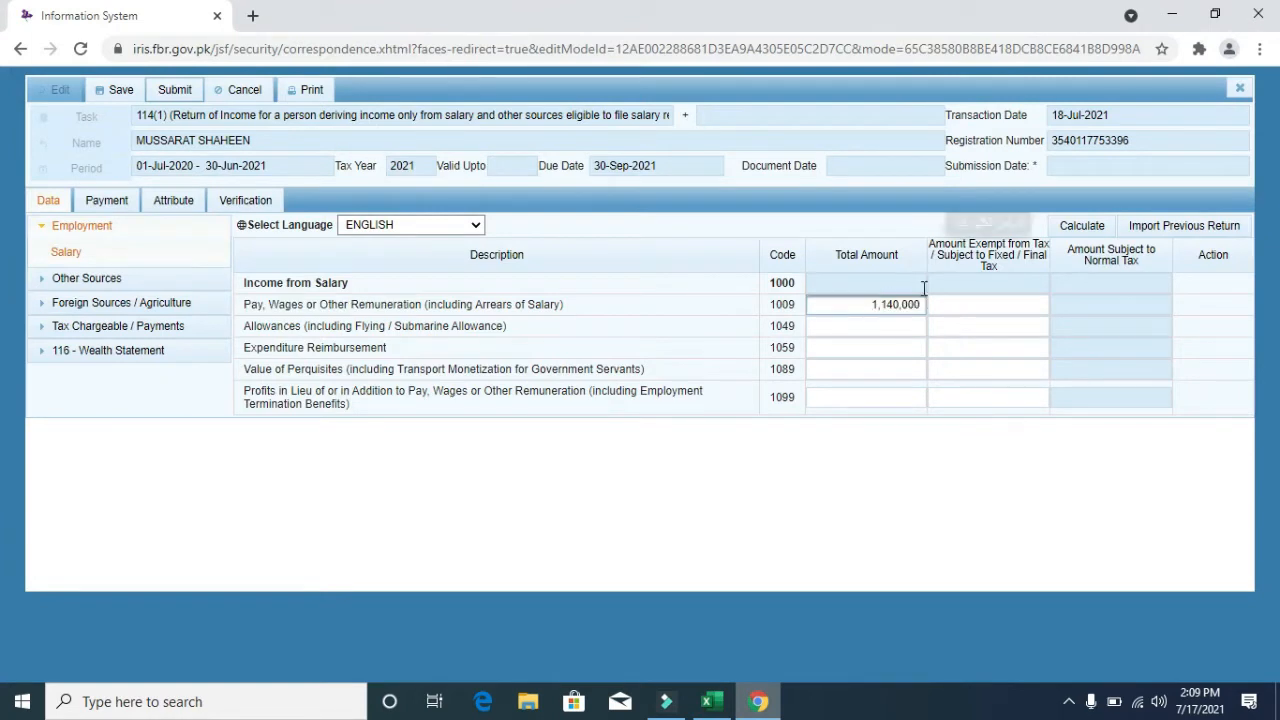
triple_click(885, 304)
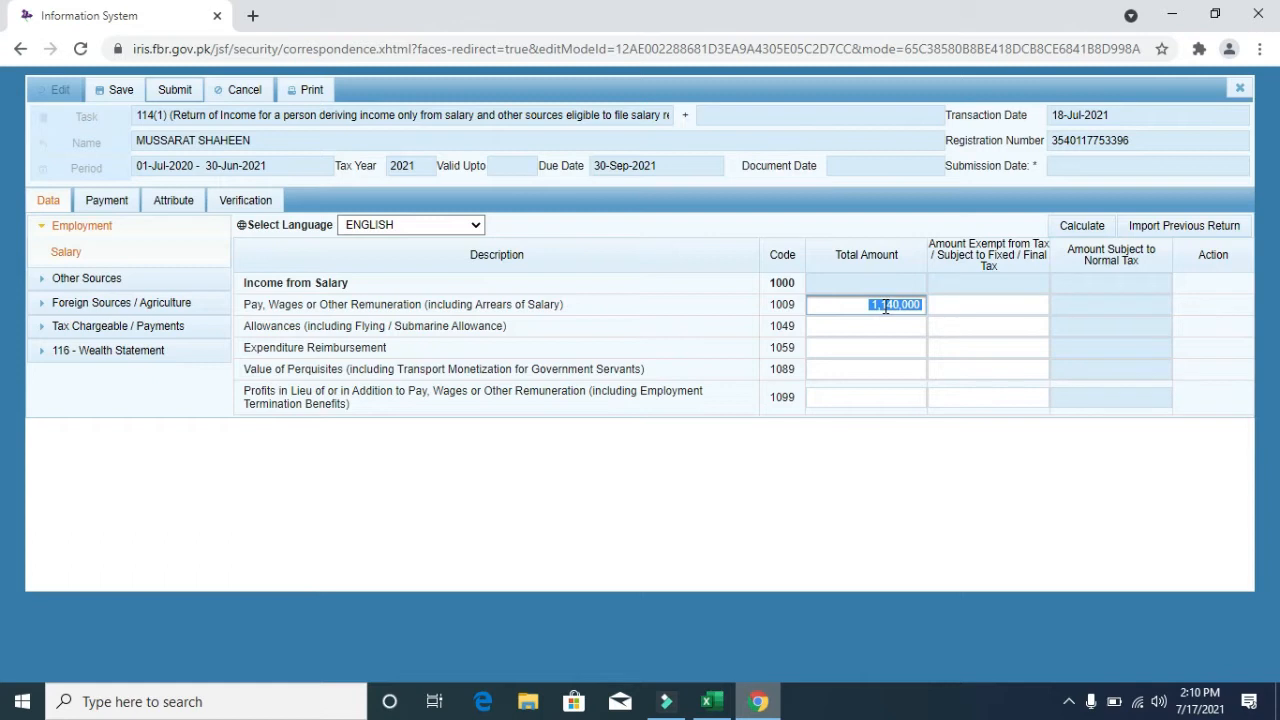
type("1140000")
left_click(1082, 226)
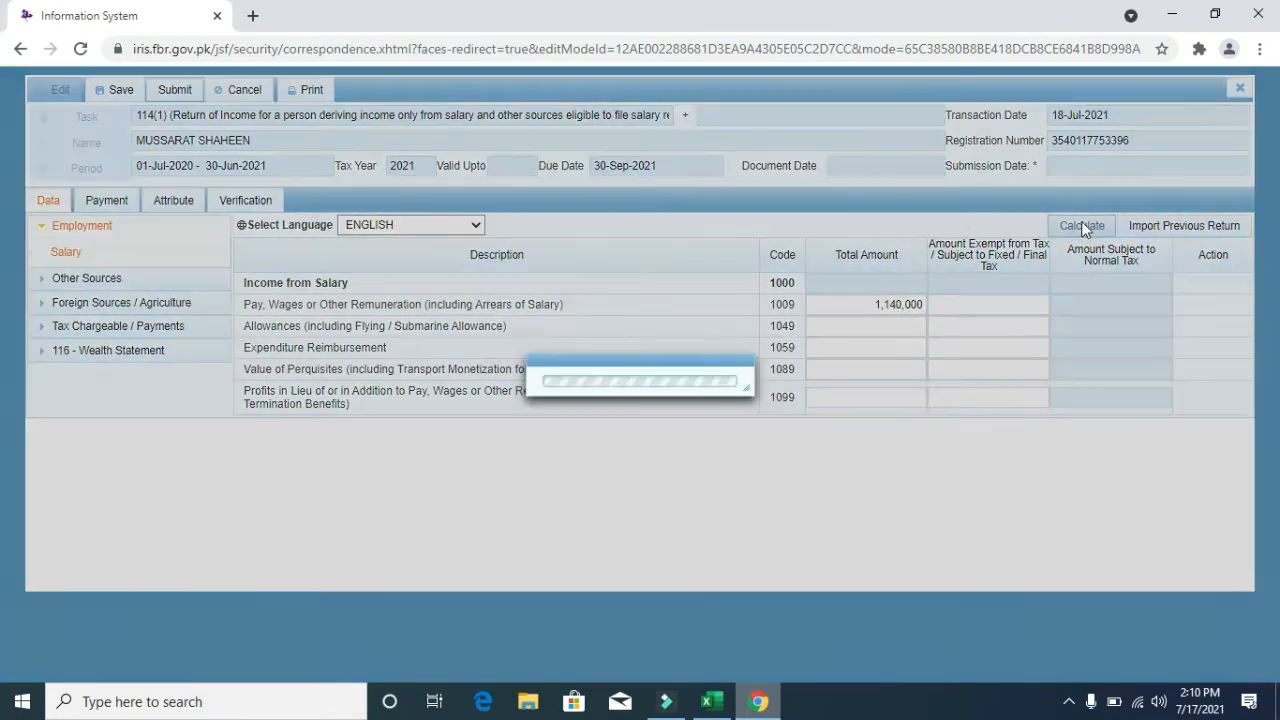
left_click(1085, 229)
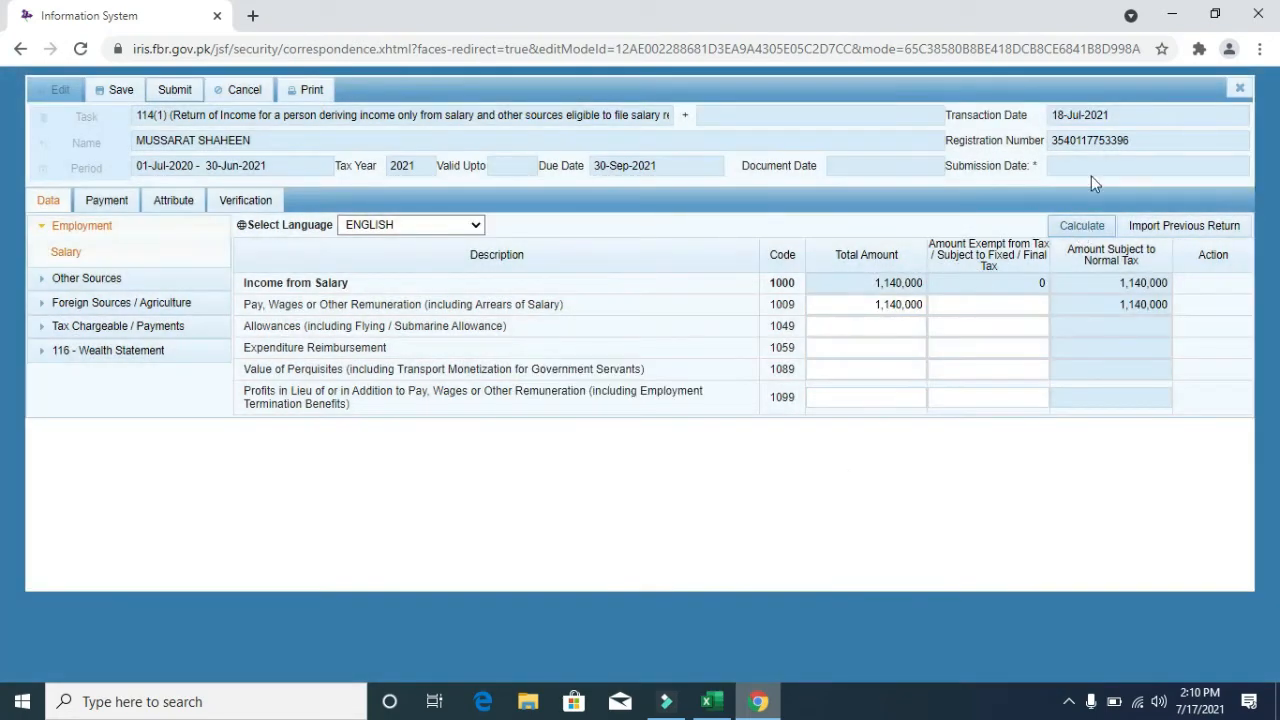
- Enter 60,000 as the code 1009 exempt amount and recalculate the salary totals
key("alt+Tab")
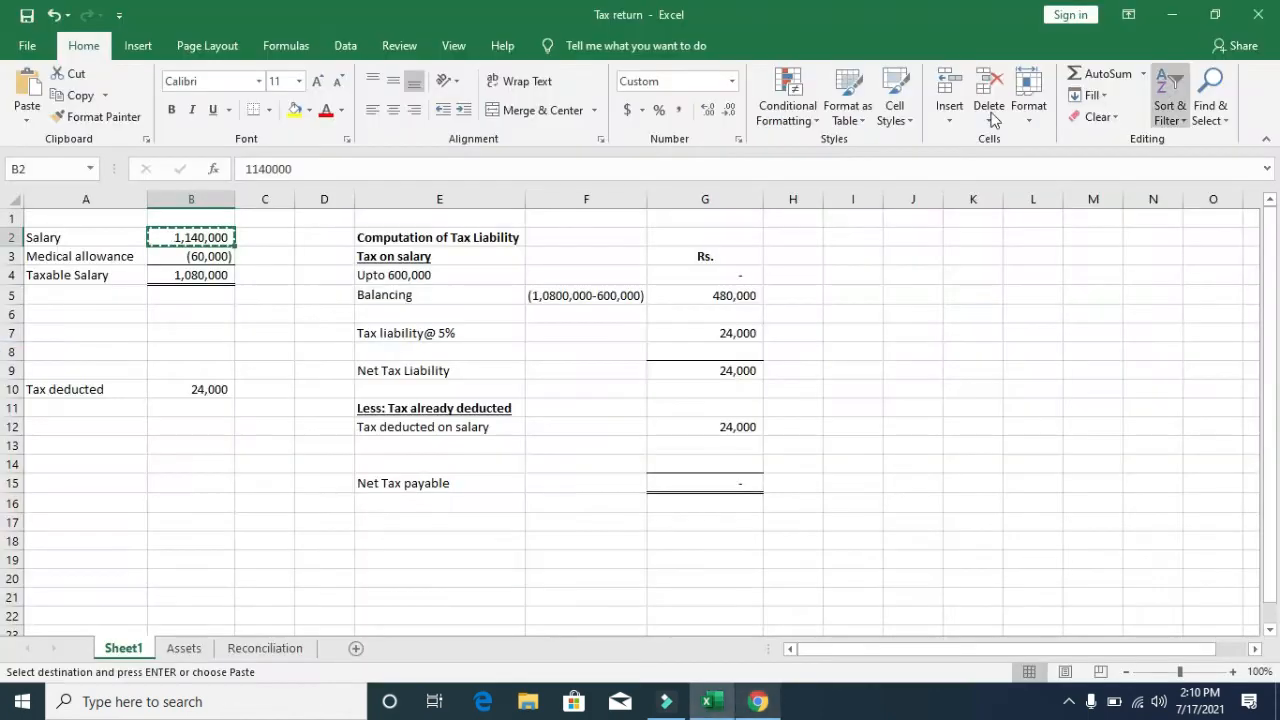
key("Escape")
key("Down")
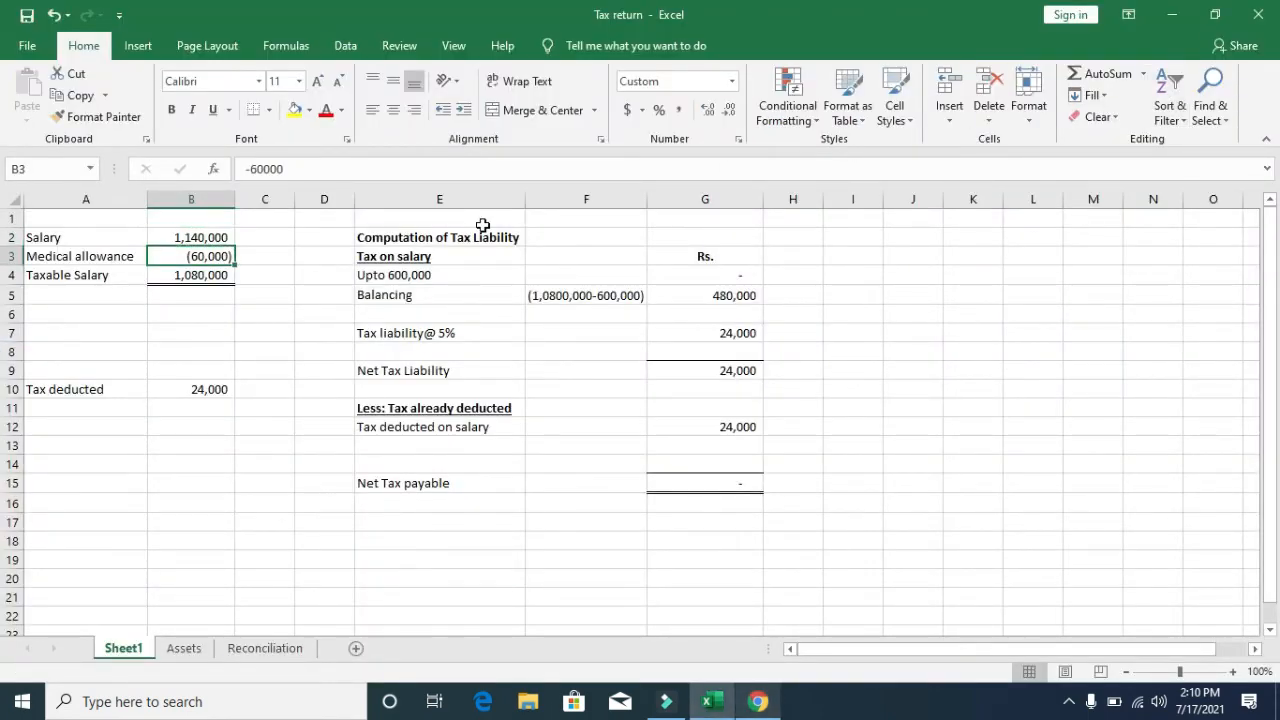
key("alt+Tab")
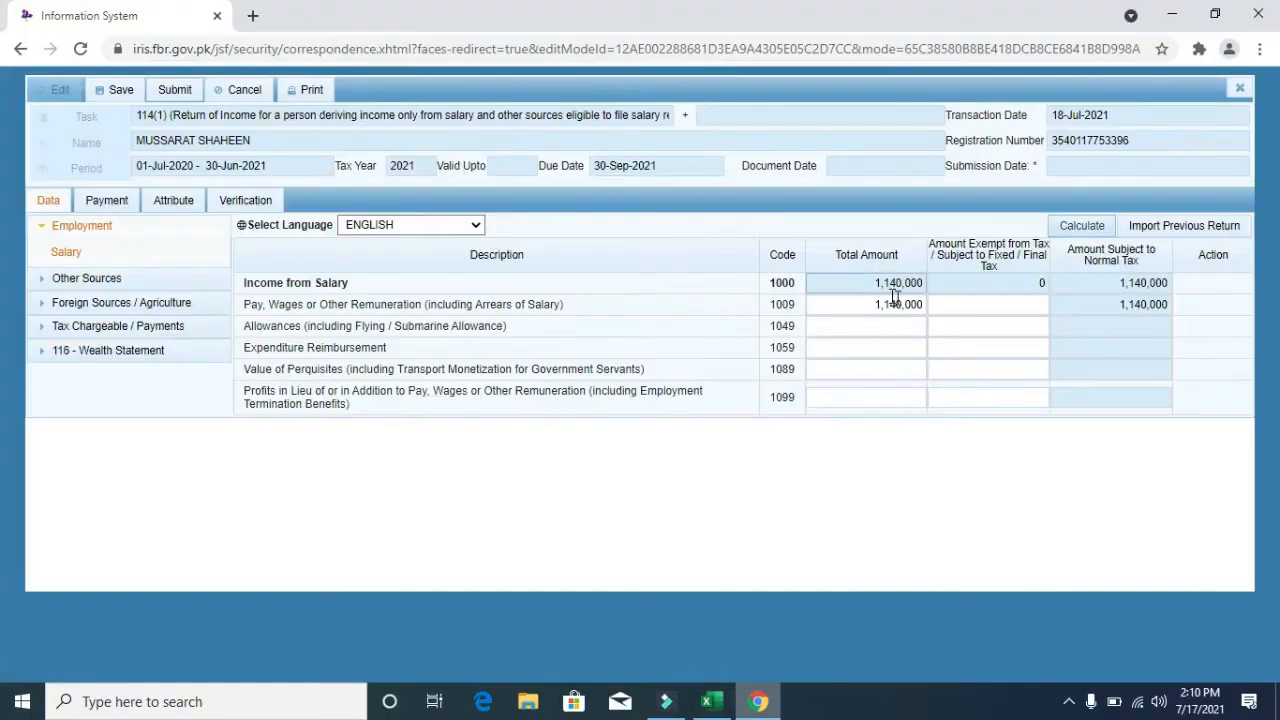
left_click(990, 305)
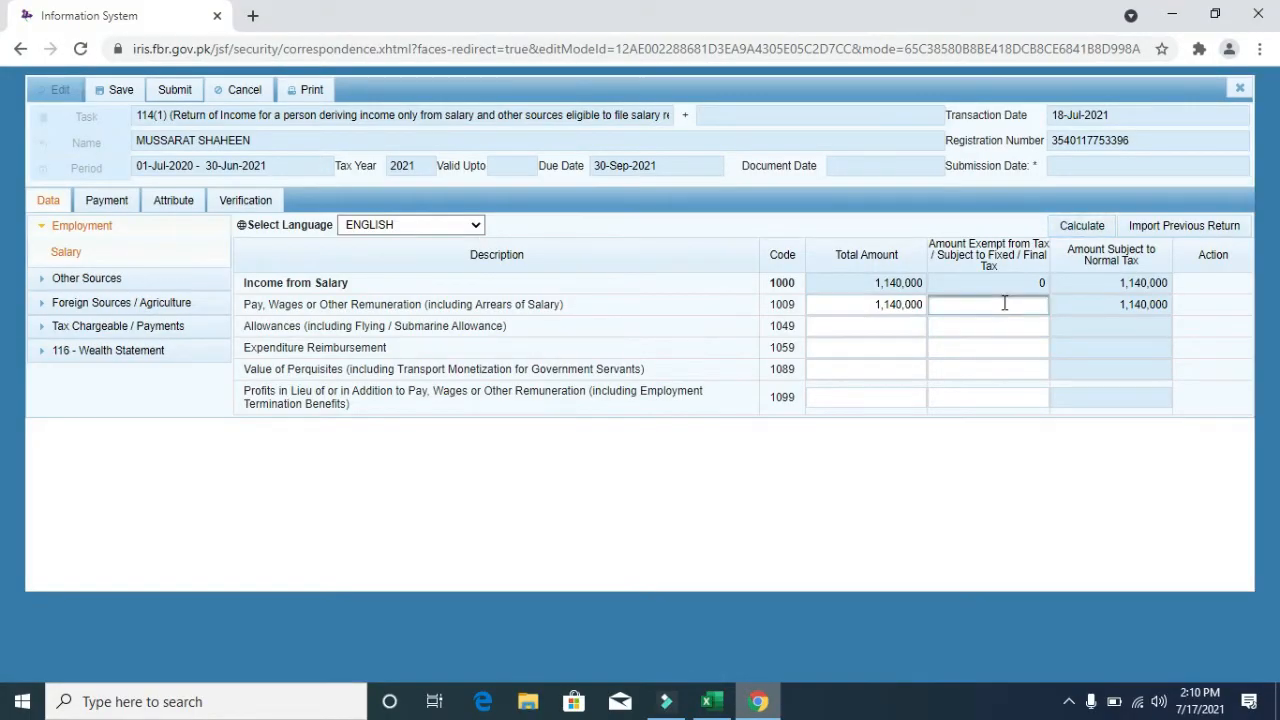
type("60,000")
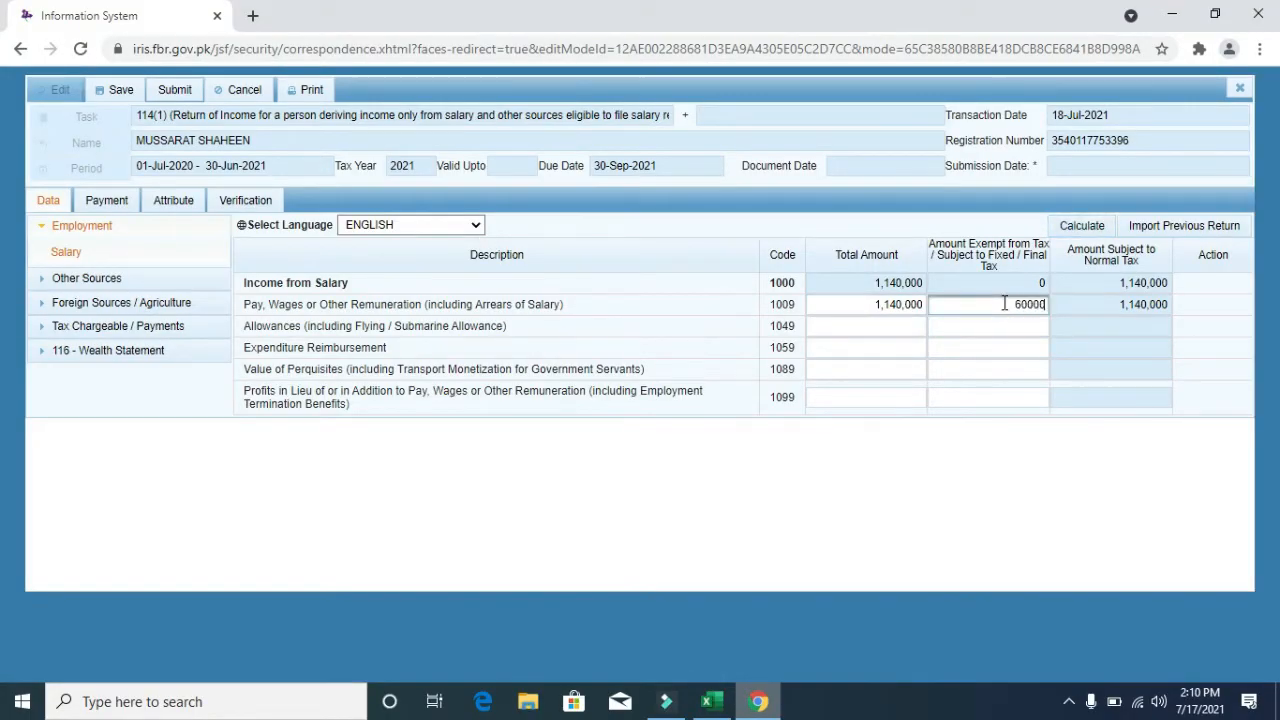
left_click(1090, 228)
left_click(1091, 228)
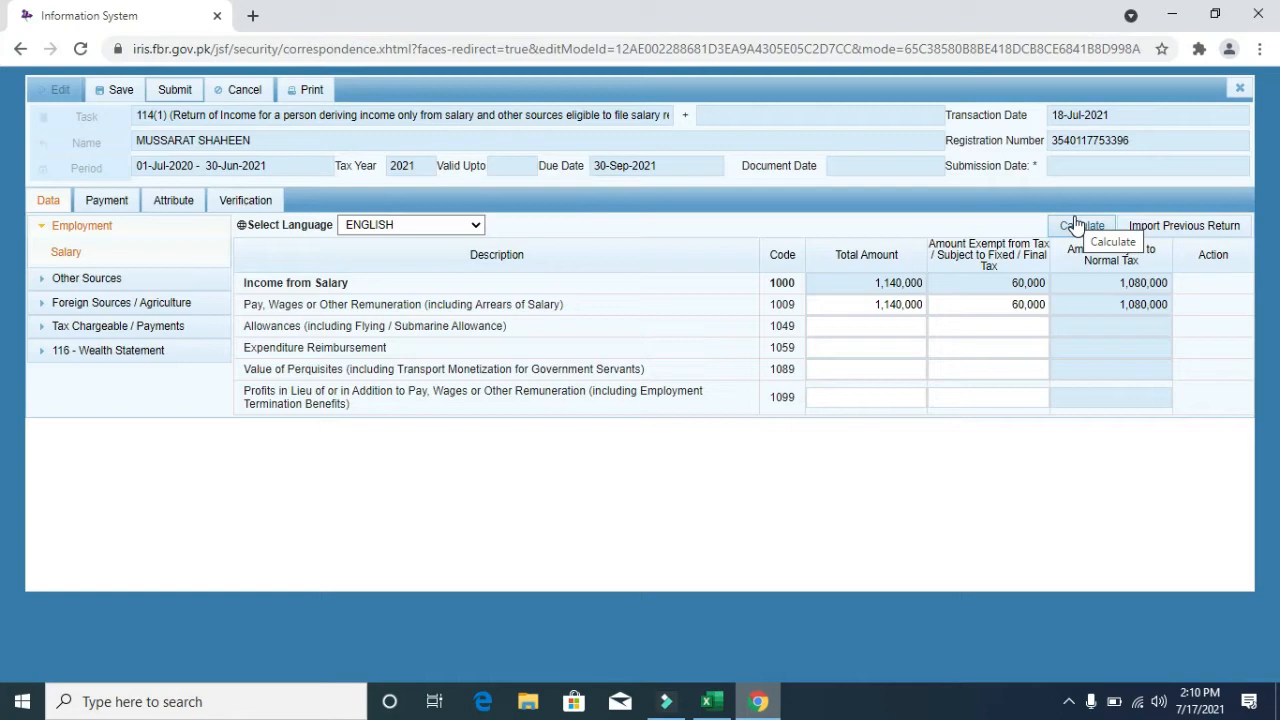
left_click(1076, 222)
left_click(1076, 222)
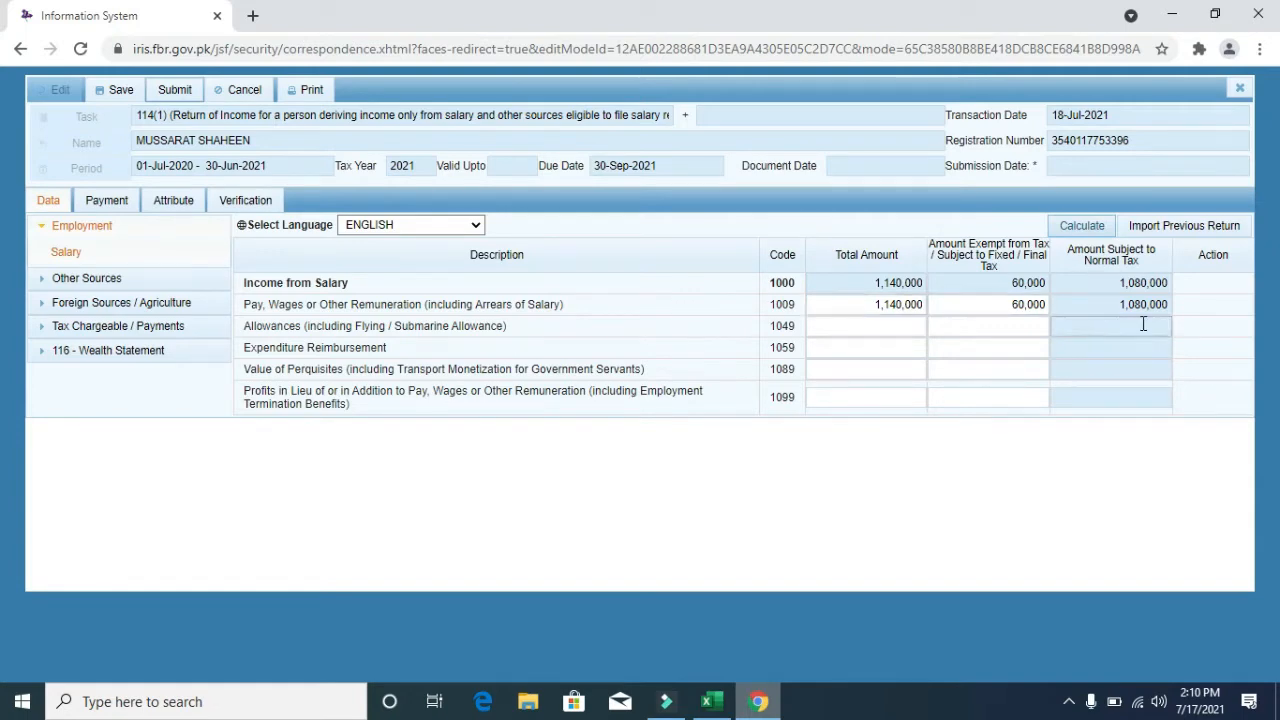
- Highlight the Amount Exempt from Tax, Amount Subject to Normal Tax and Total Amount headings
key("alt+Tab")
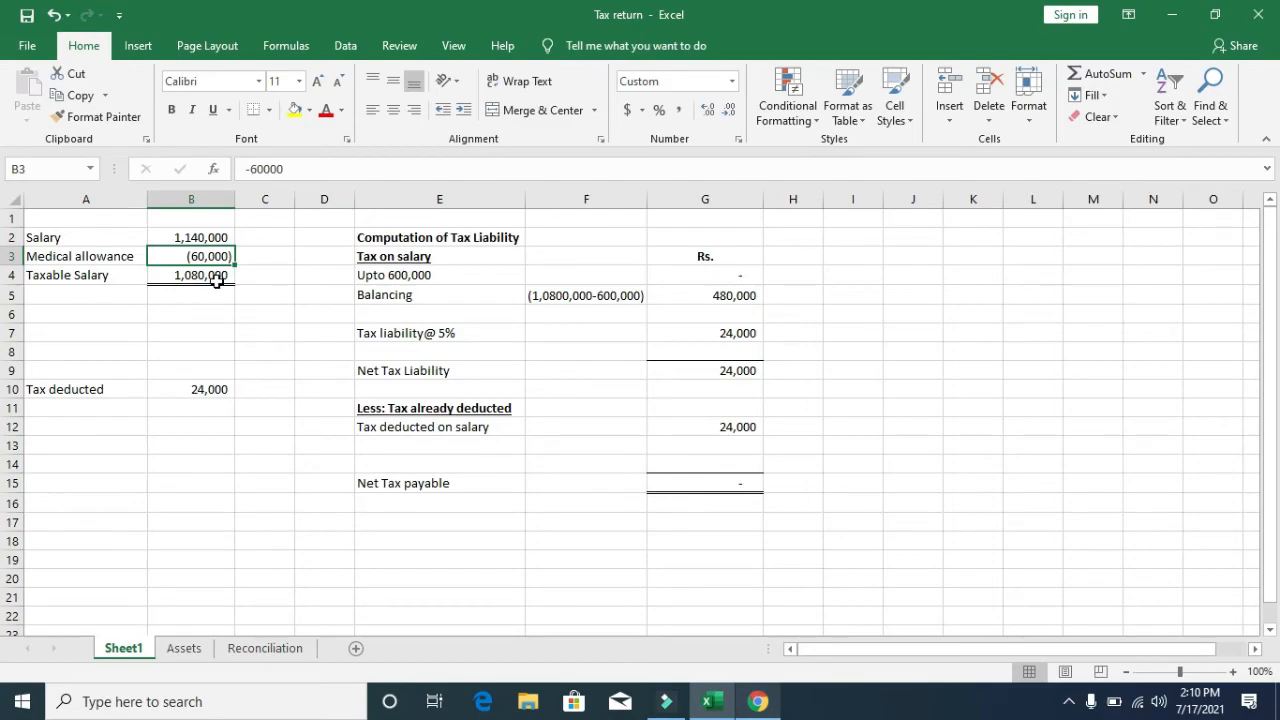
key("alt+Tab")
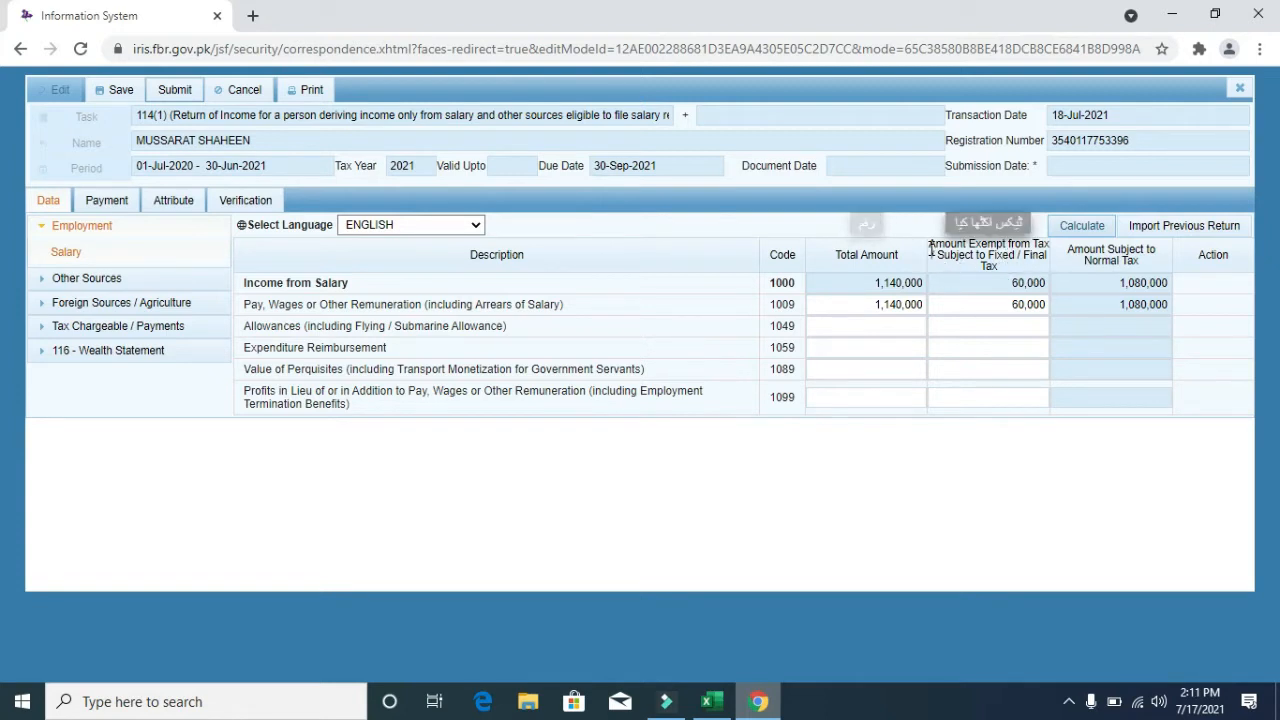
left_click_drag(928, 244, 1047, 246)
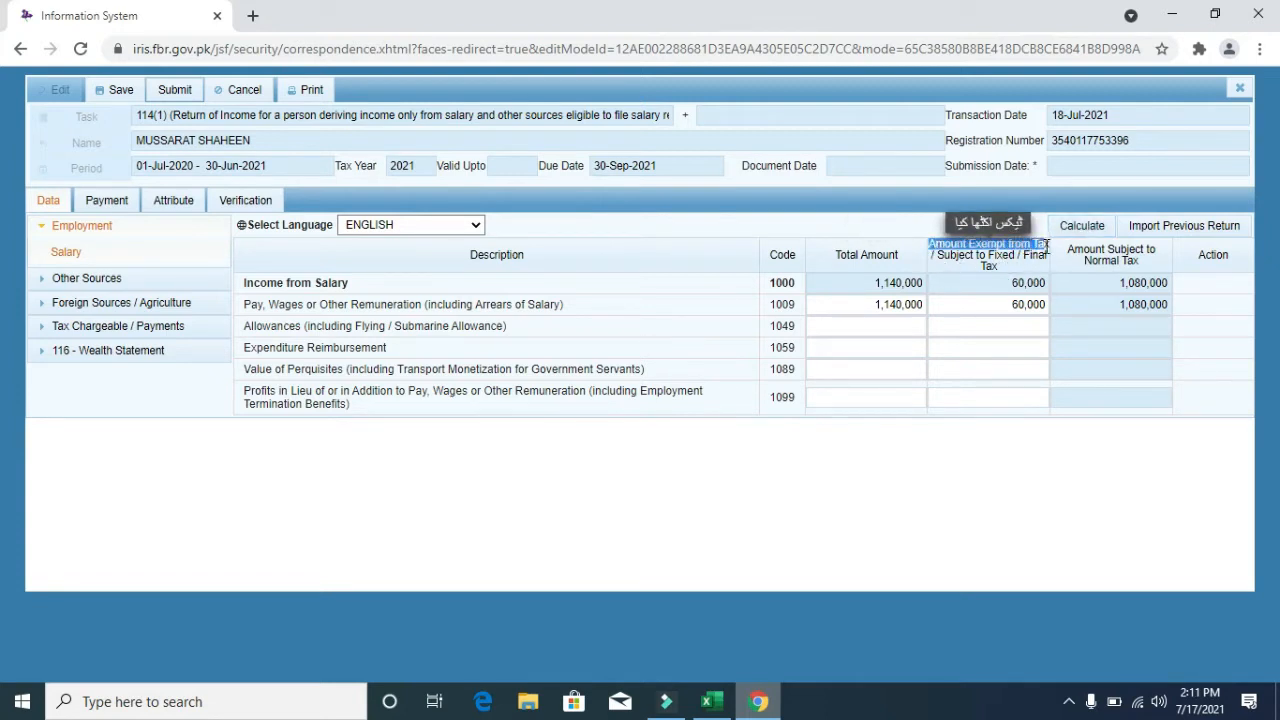
left_click(1072, 250)
left_click_drag(1072, 250, 1150, 262)
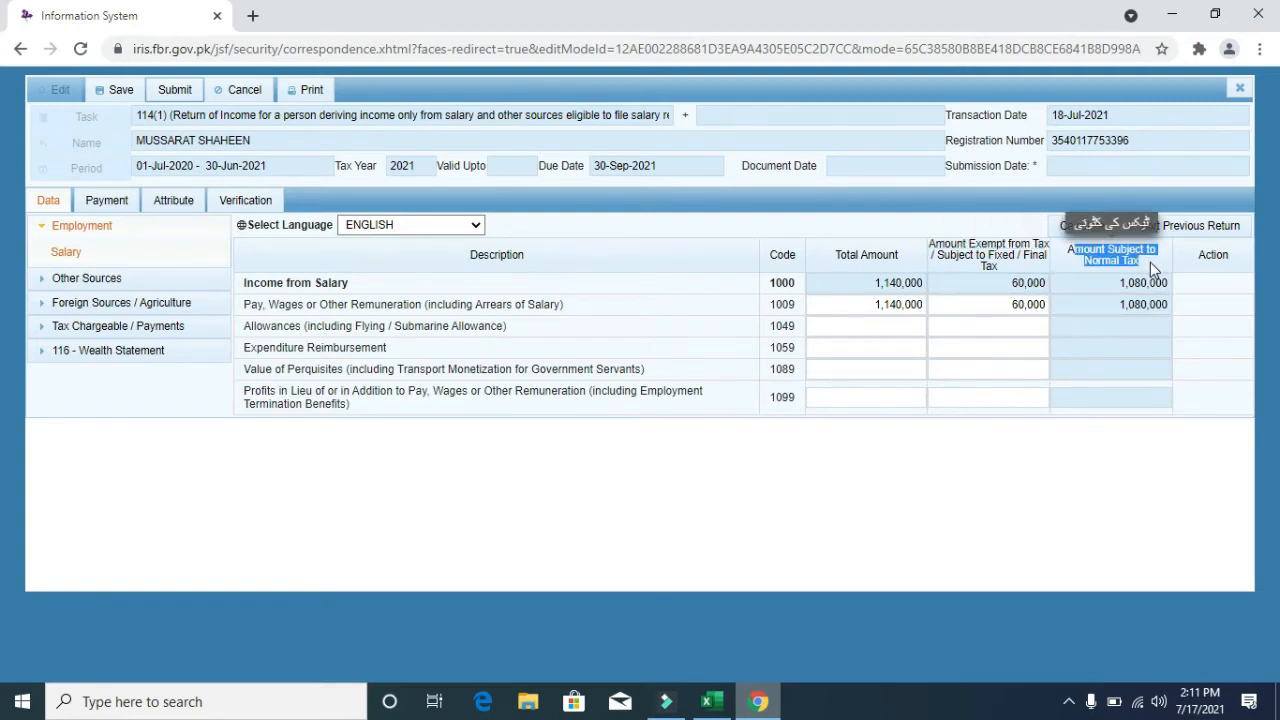
left_click(1112, 304)
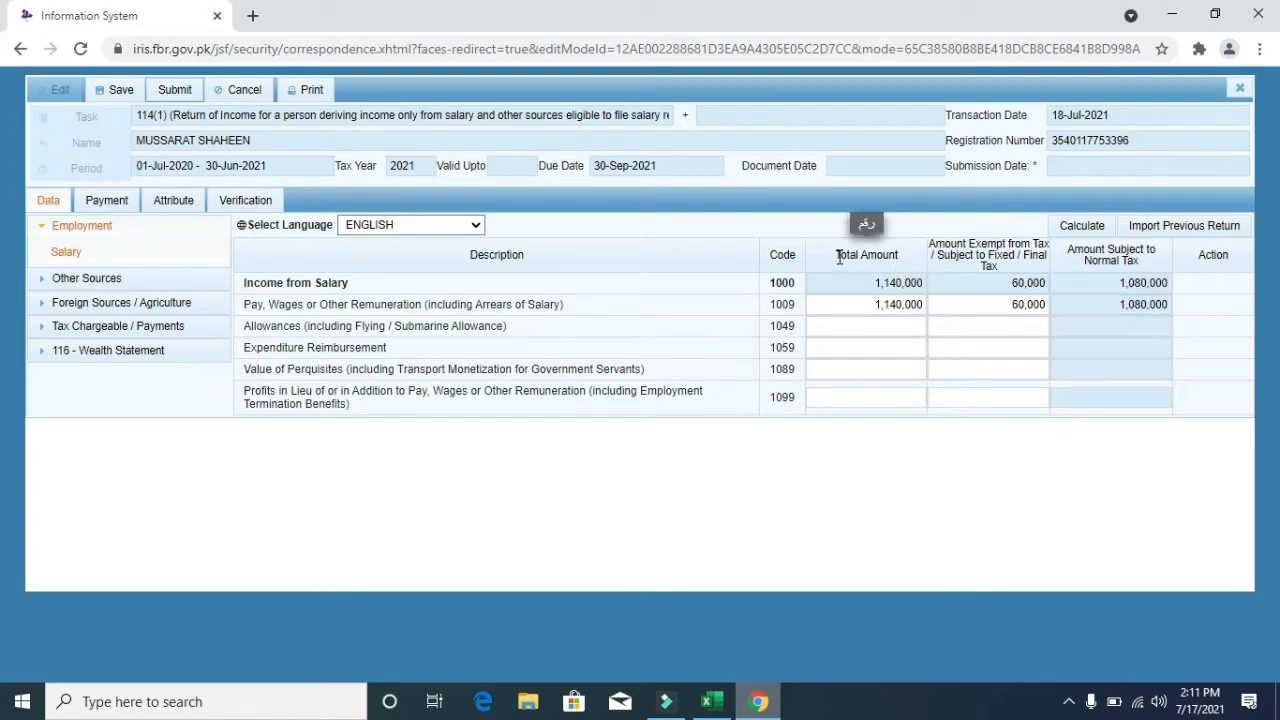
left_click_drag(835, 255, 1030, 244)
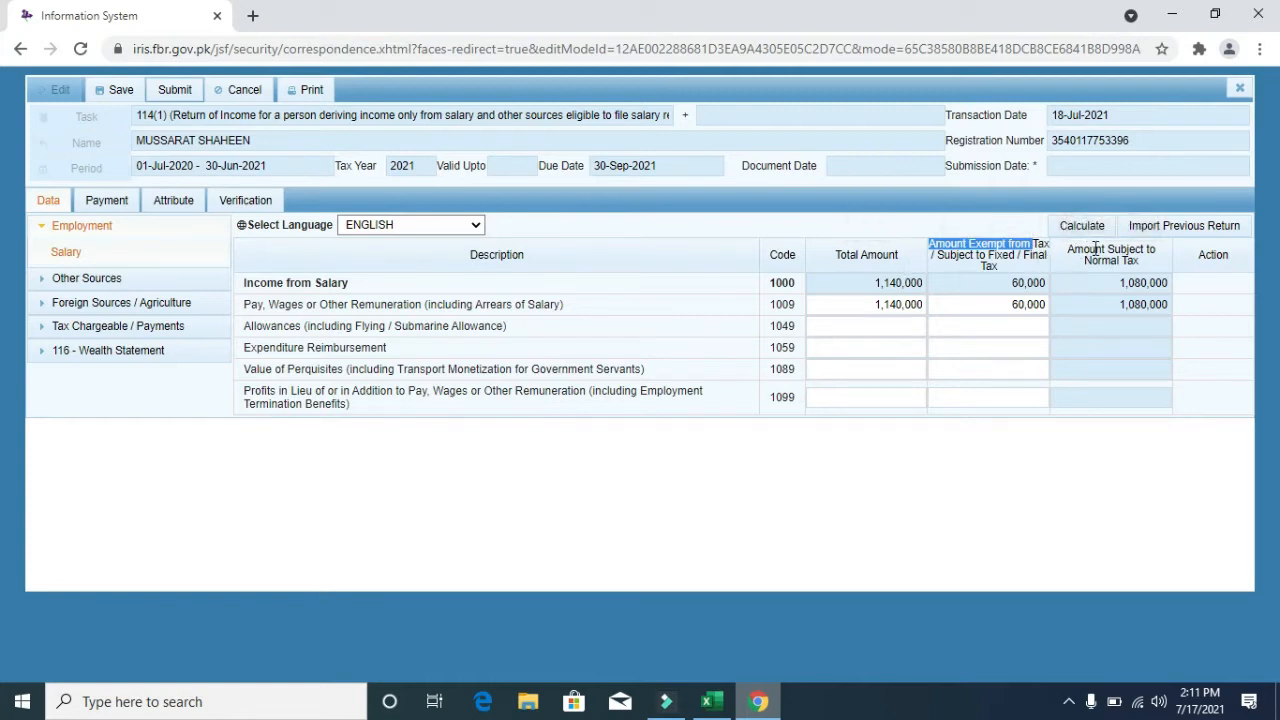
left_click(580, 368)
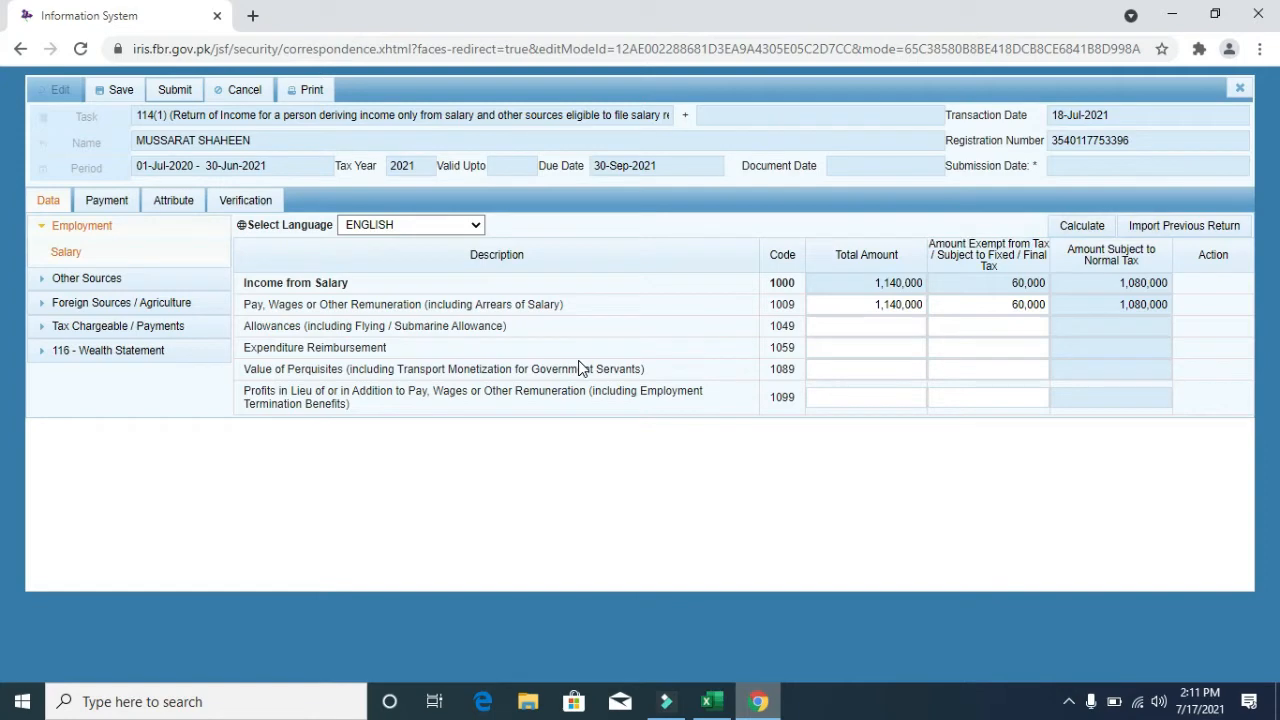
- Check the Net Tax Liability figure in the Excel computation, then return to IRIS
key("alt+Tab")
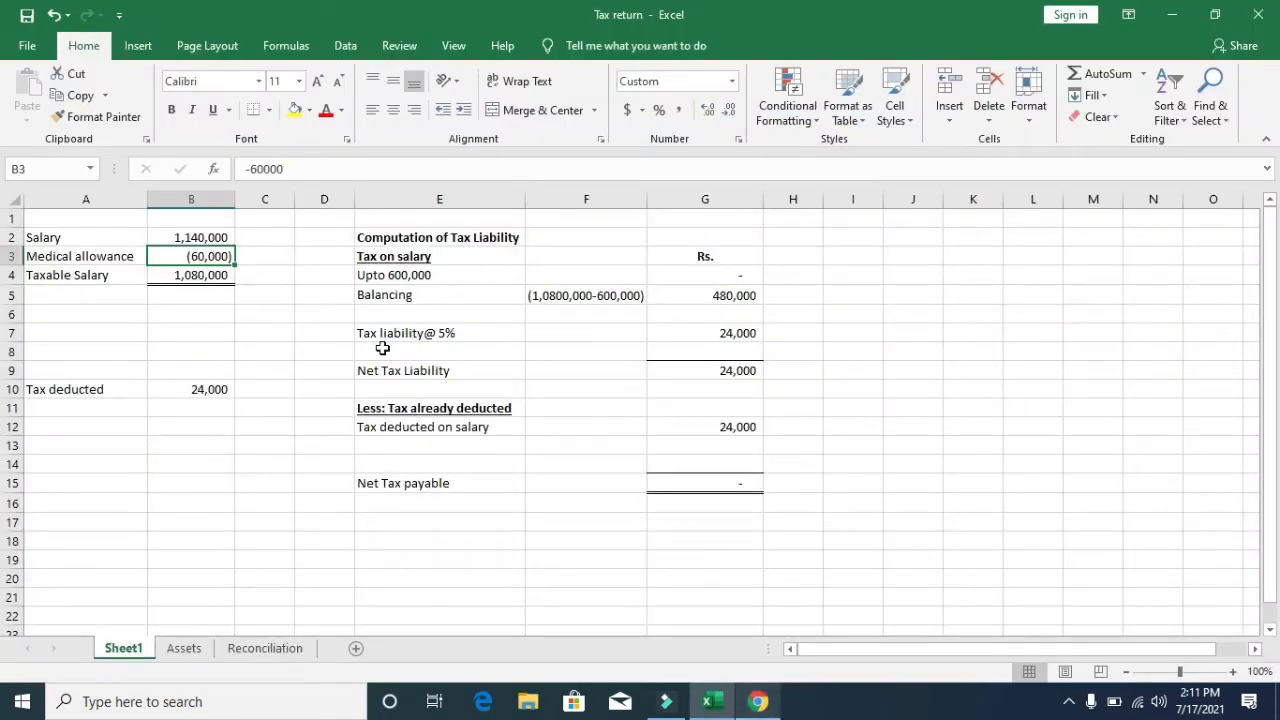
key("Down")
key("Down")
key("Down")
key("Down")
key("Down")
key("Down")
key("Right")
key("Right")
key("Right")
key("Right")
key("Right")
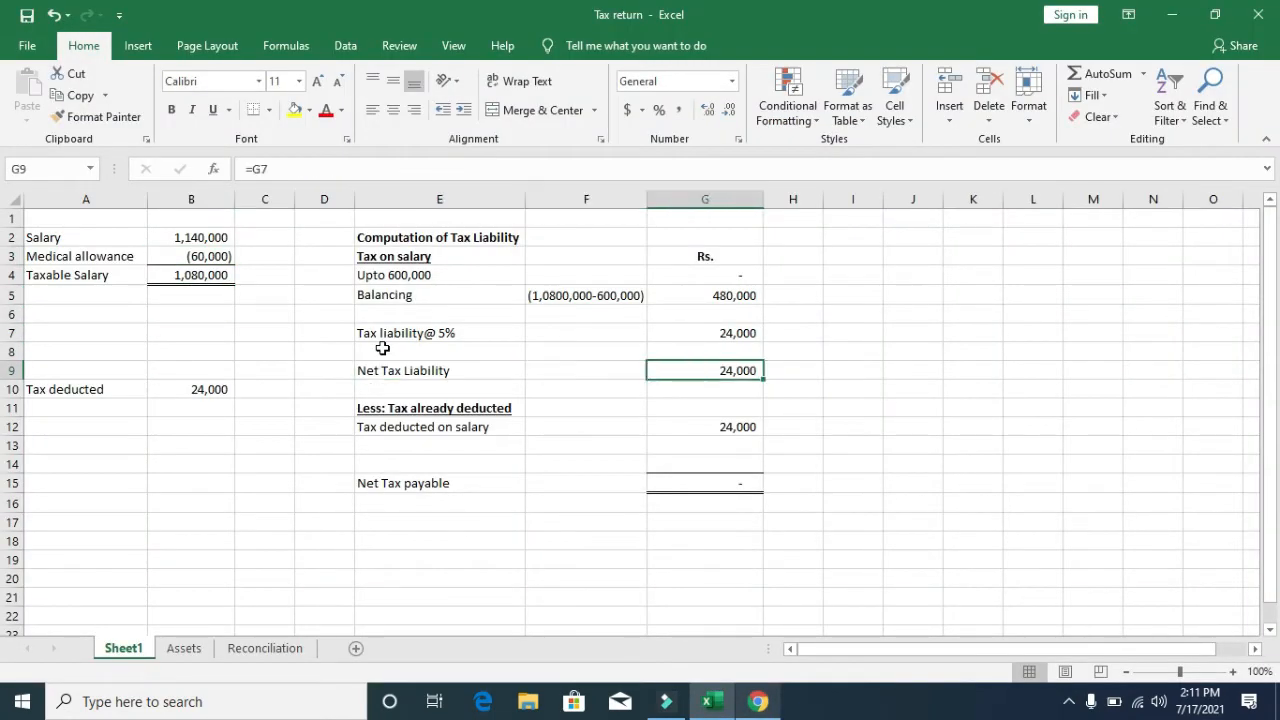
key("Right")
key("Left")
key("alt+Tab")
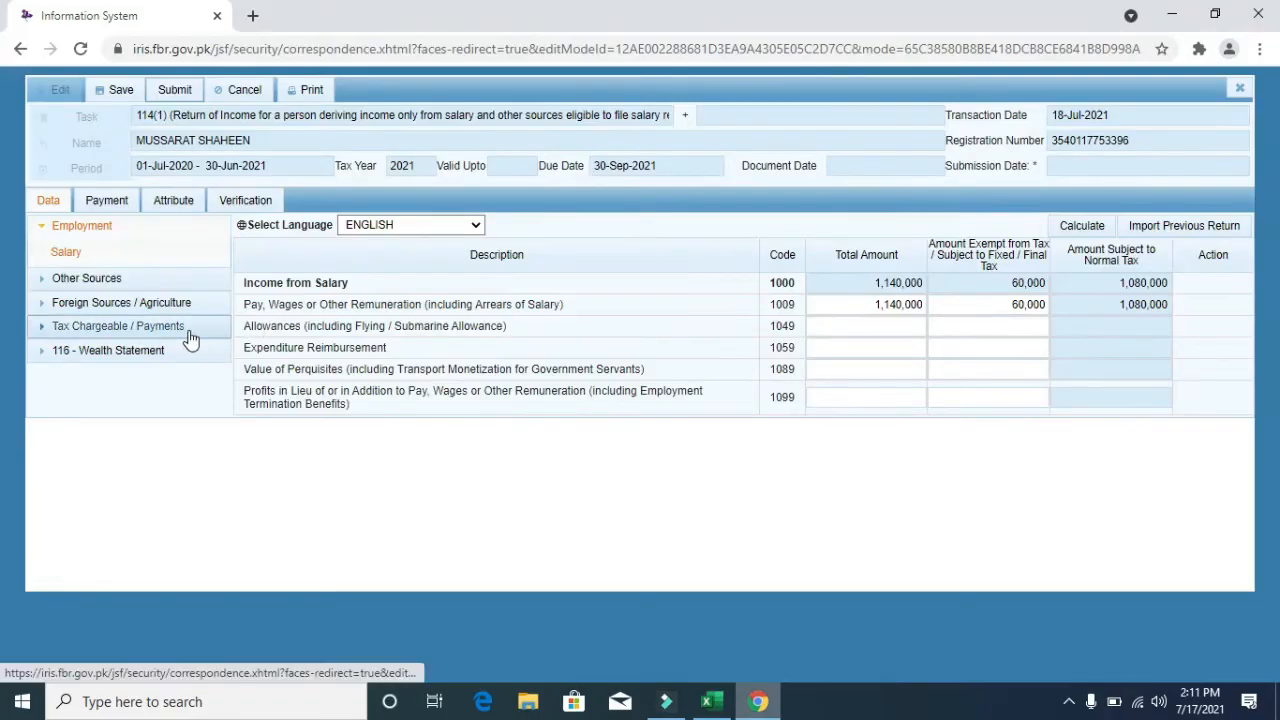
- Expand Tax Chargeable / Payments in the left menu and open the Adjustable Tax schedule
left_click(72, 227)
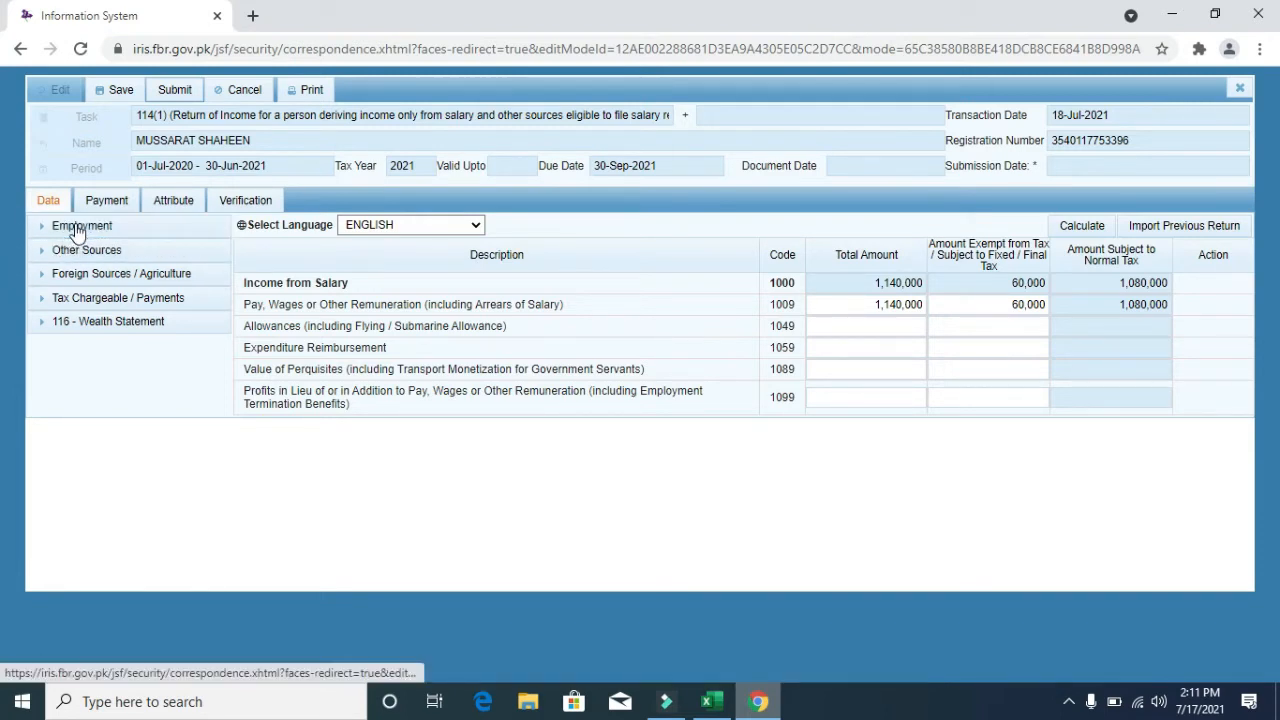
left_click(77, 228)
left_click(77, 228)
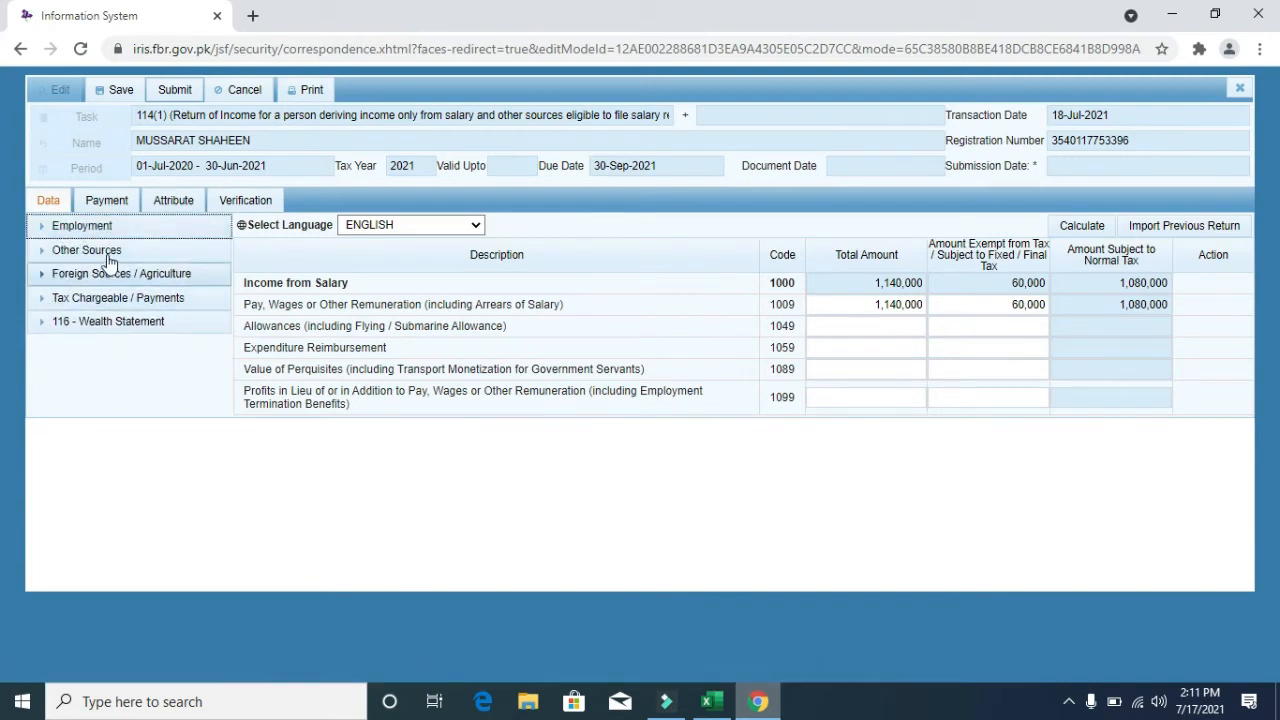
left_click(81, 306)
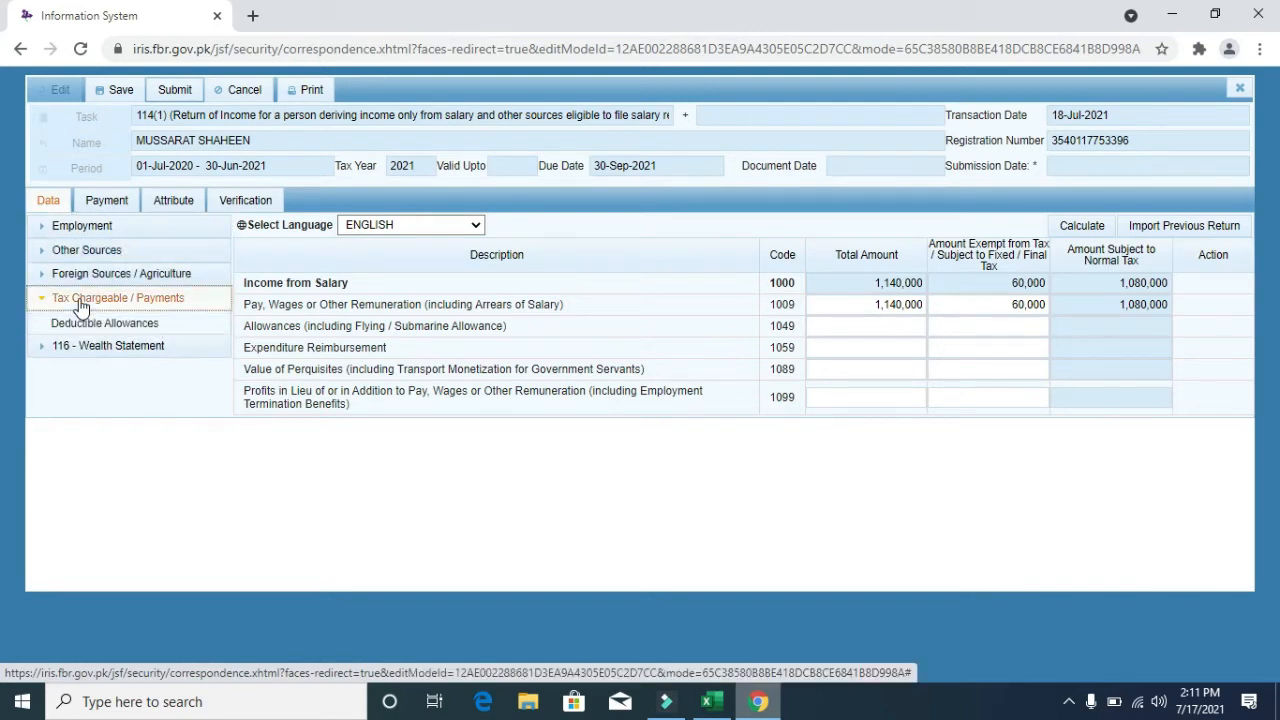
left_click(81, 306)
left_click(81, 306)
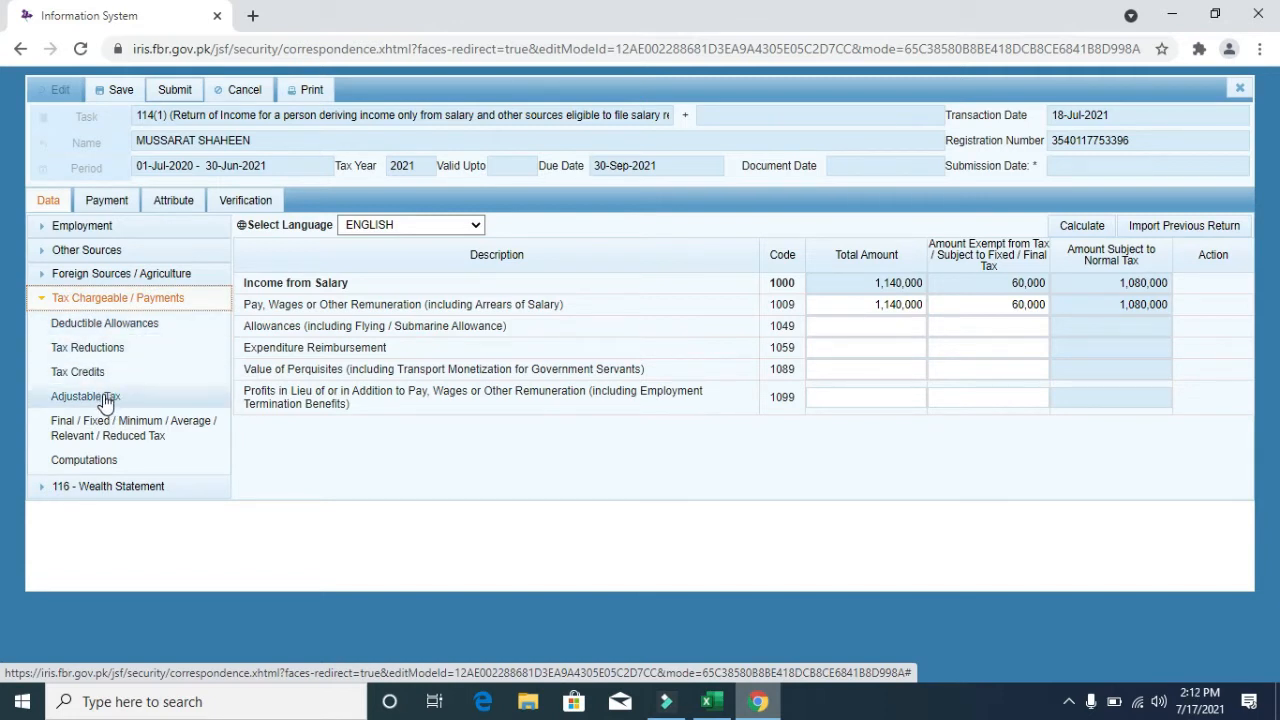
left_click(172, 300)
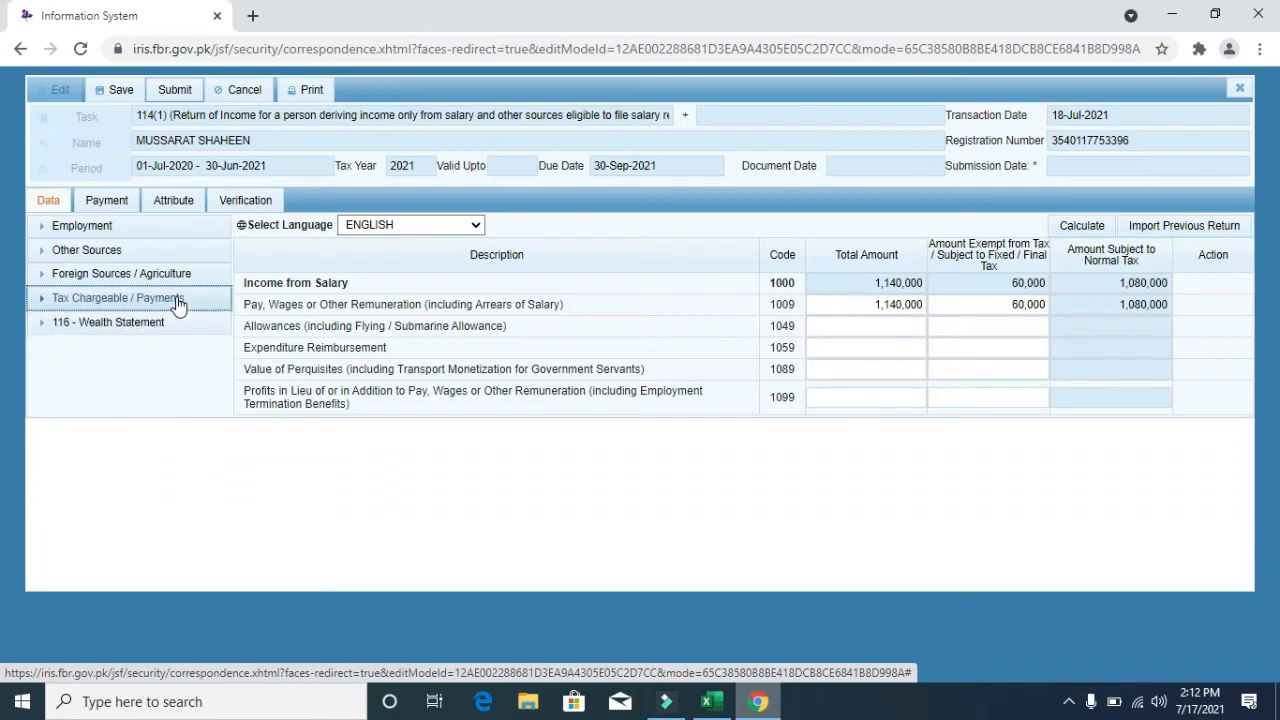
left_click(155, 303)
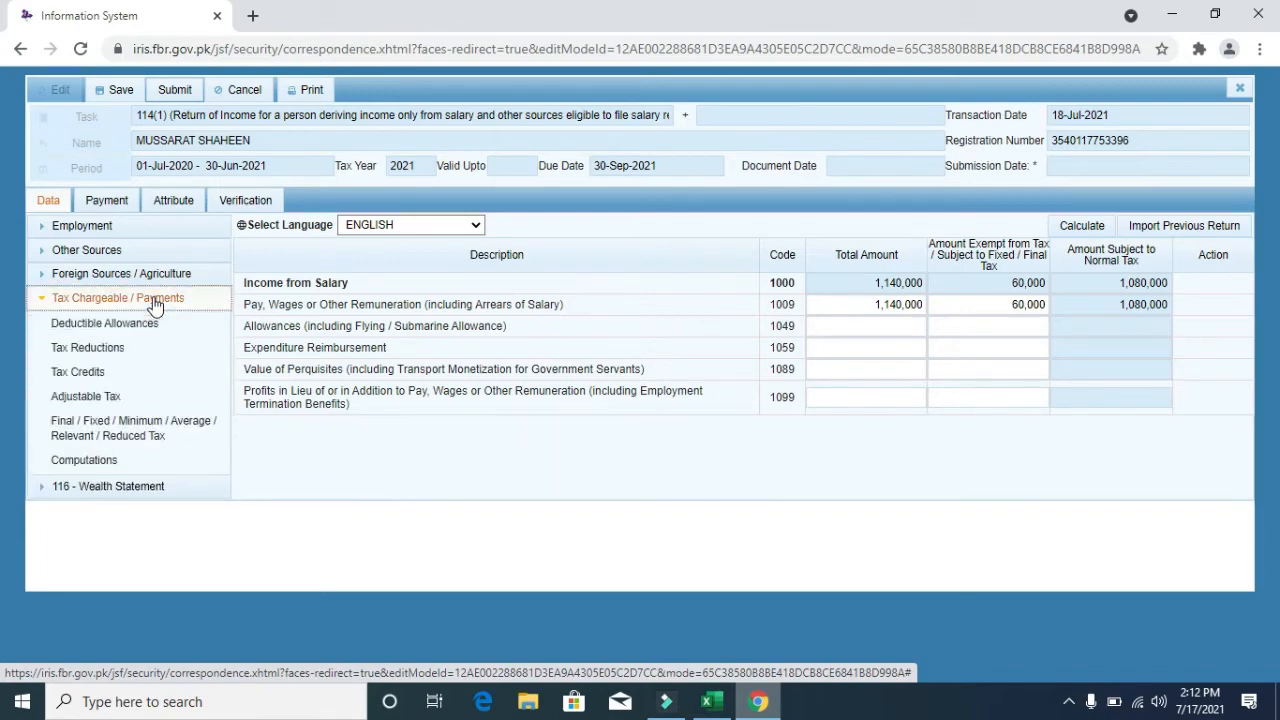
left_click(110, 398)
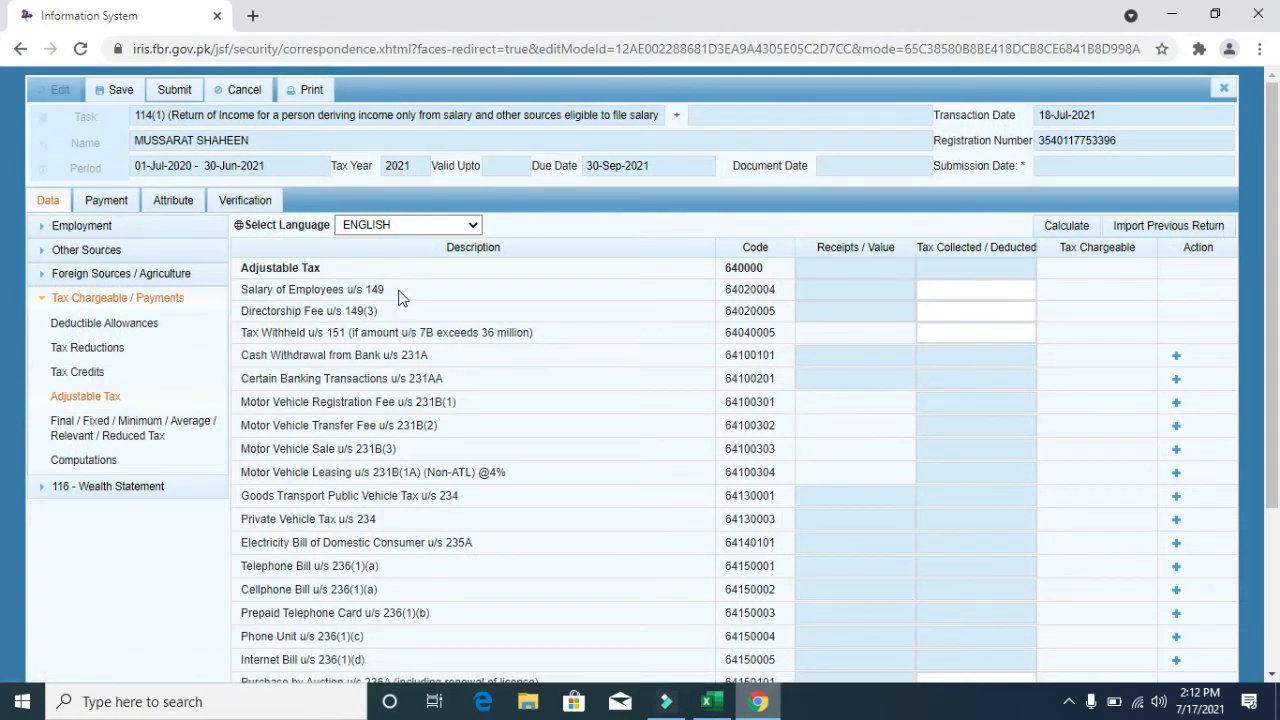
- Enter 24000 tax deducted for Salary of Employees u/s 149 (code 64020004) and recalculate
left_click_drag(400, 292, 240, 291)
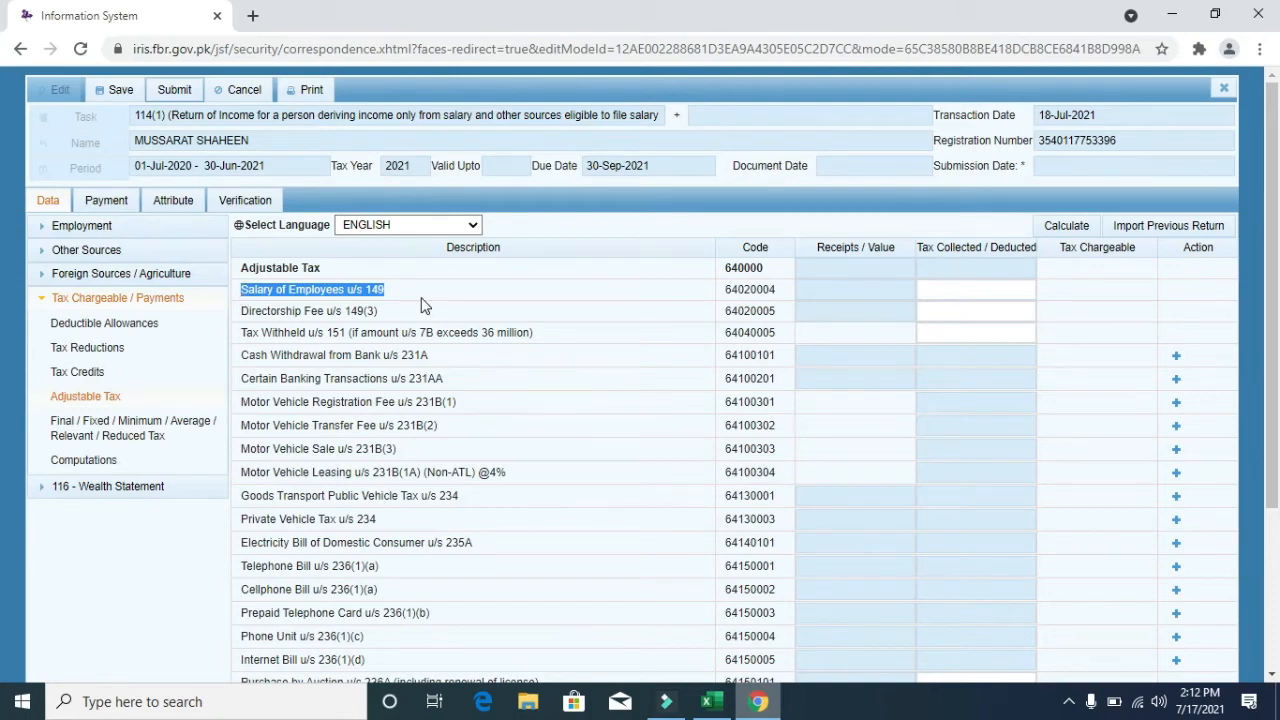
key("alt+Tab")
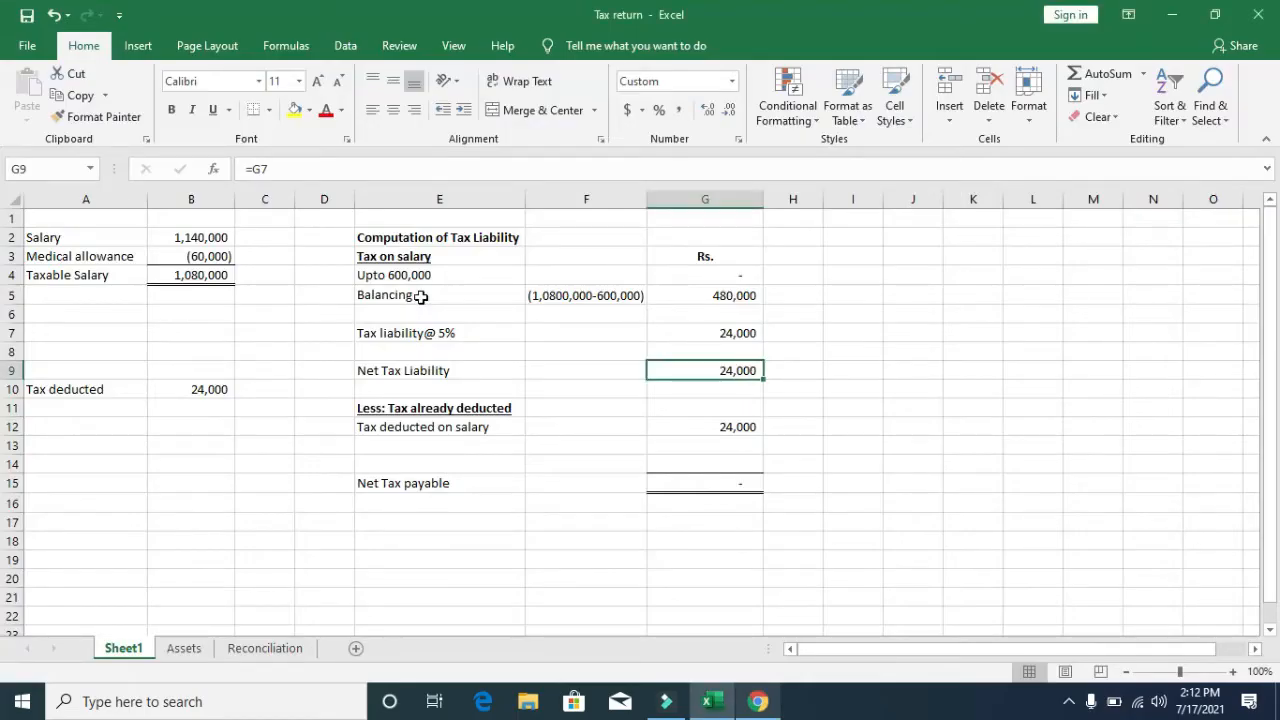
key("ctrl+c")
key("alt+Tab")
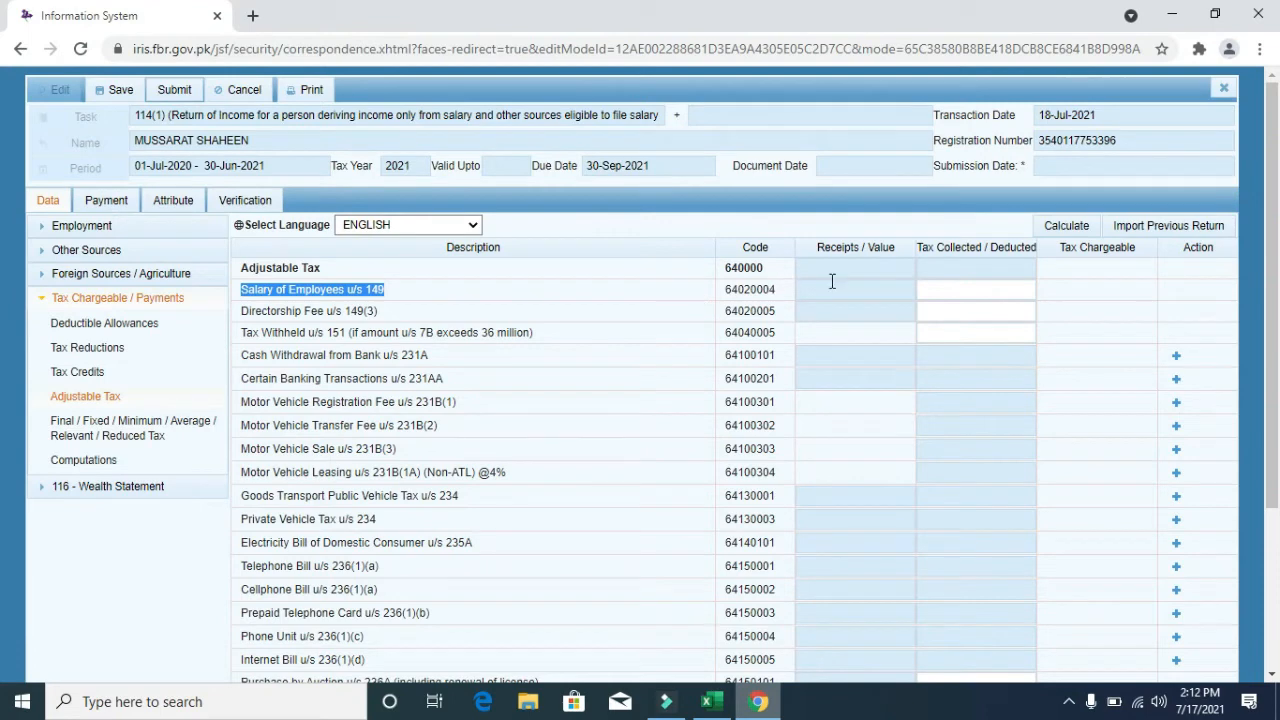
left_click(942, 289)
left_click_drag(1276, 283, 1276, 349)
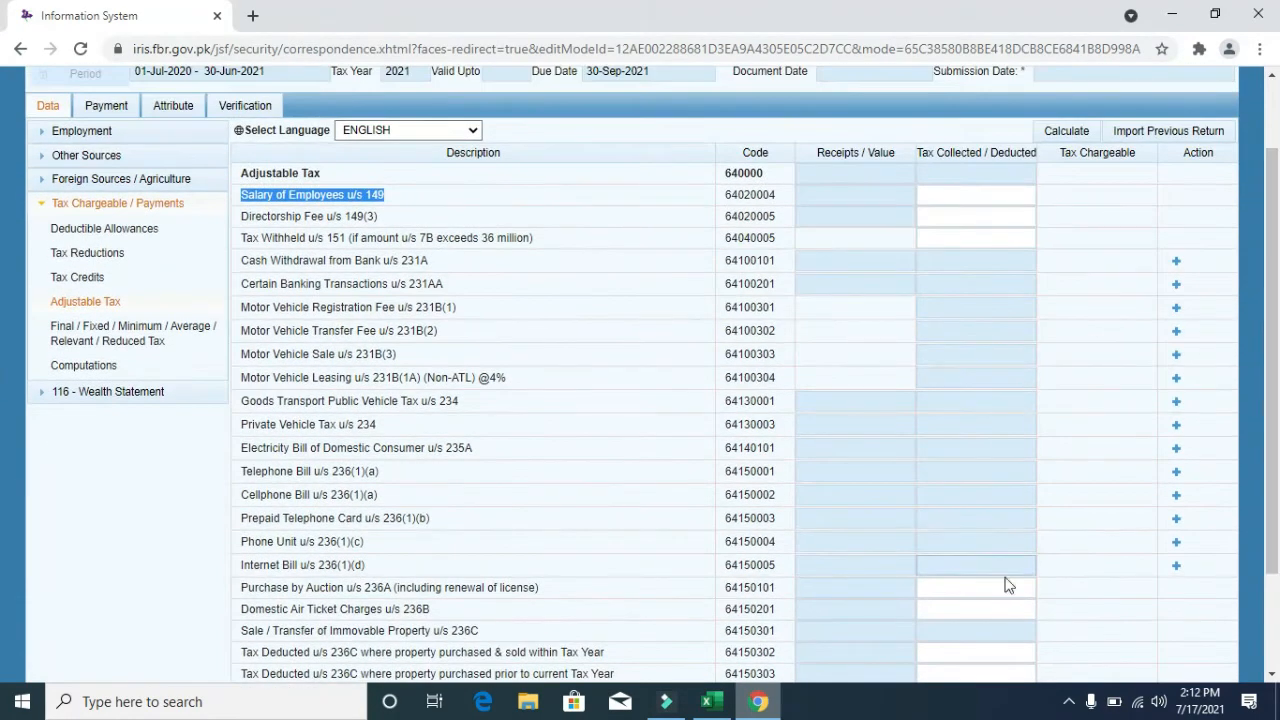
left_click(987, 197)
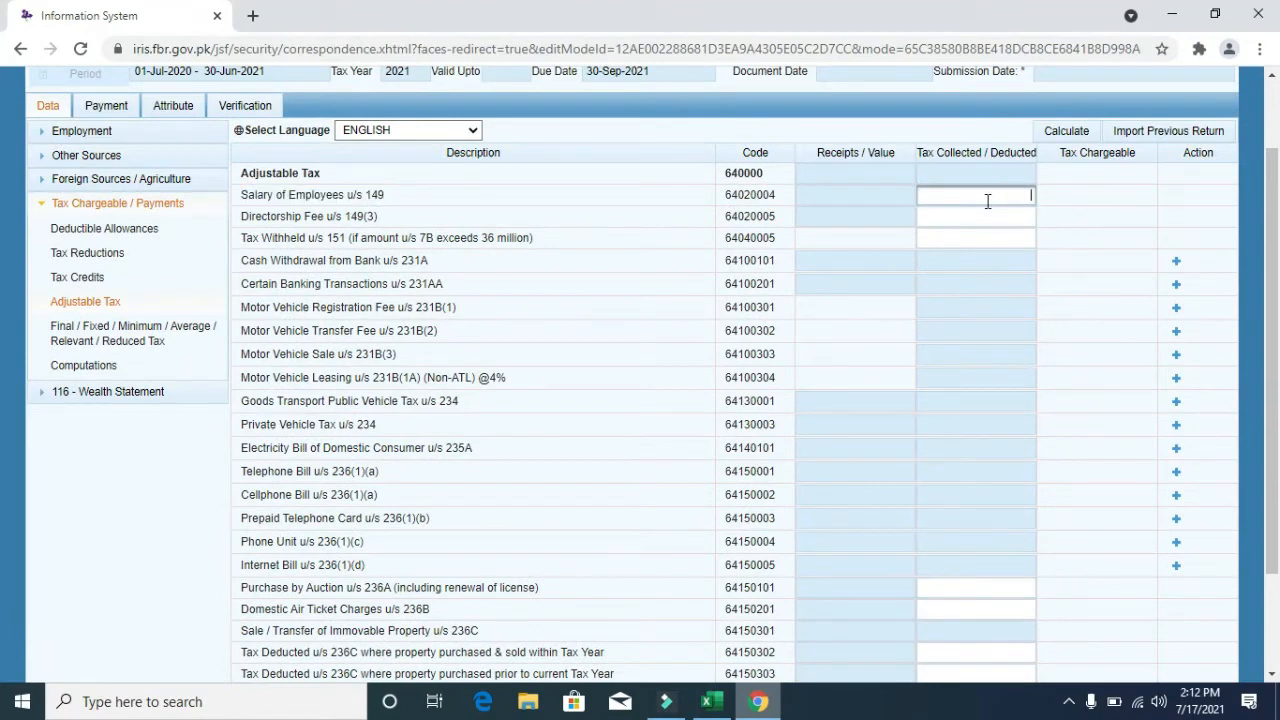
type("24000")
left_click(1067, 135)
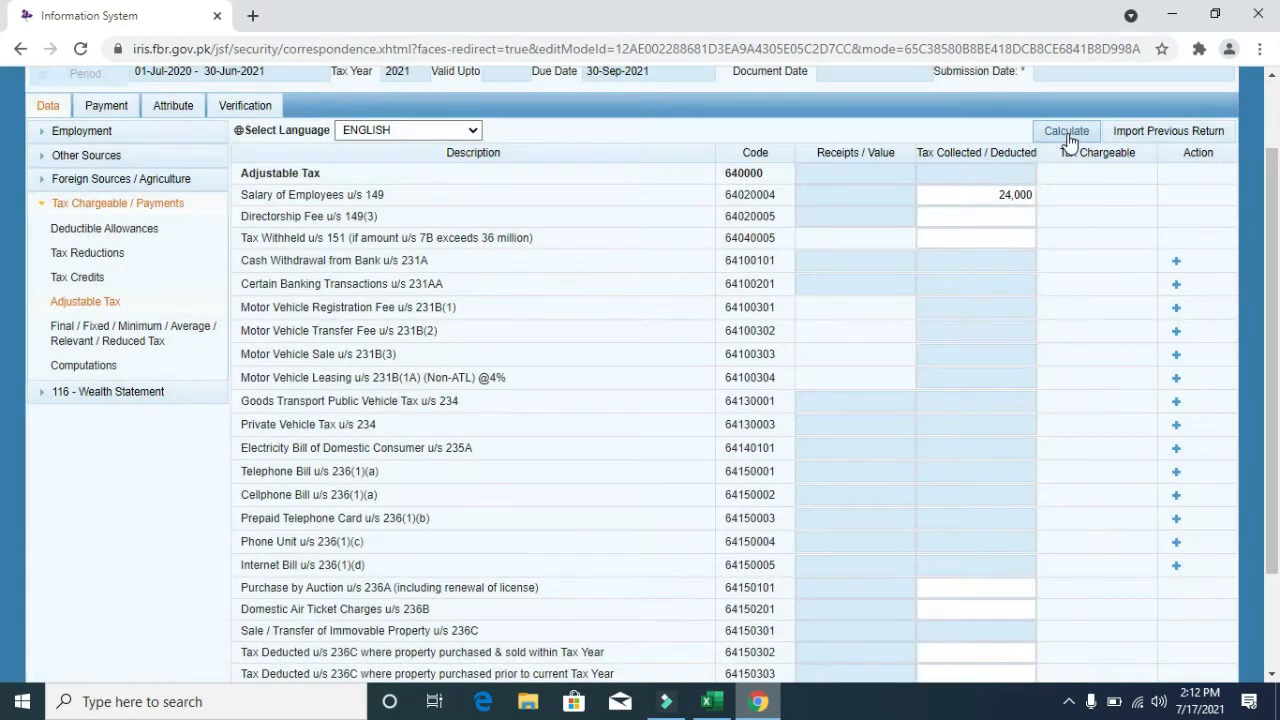
left_click(1067, 133)
left_click(1067, 133)
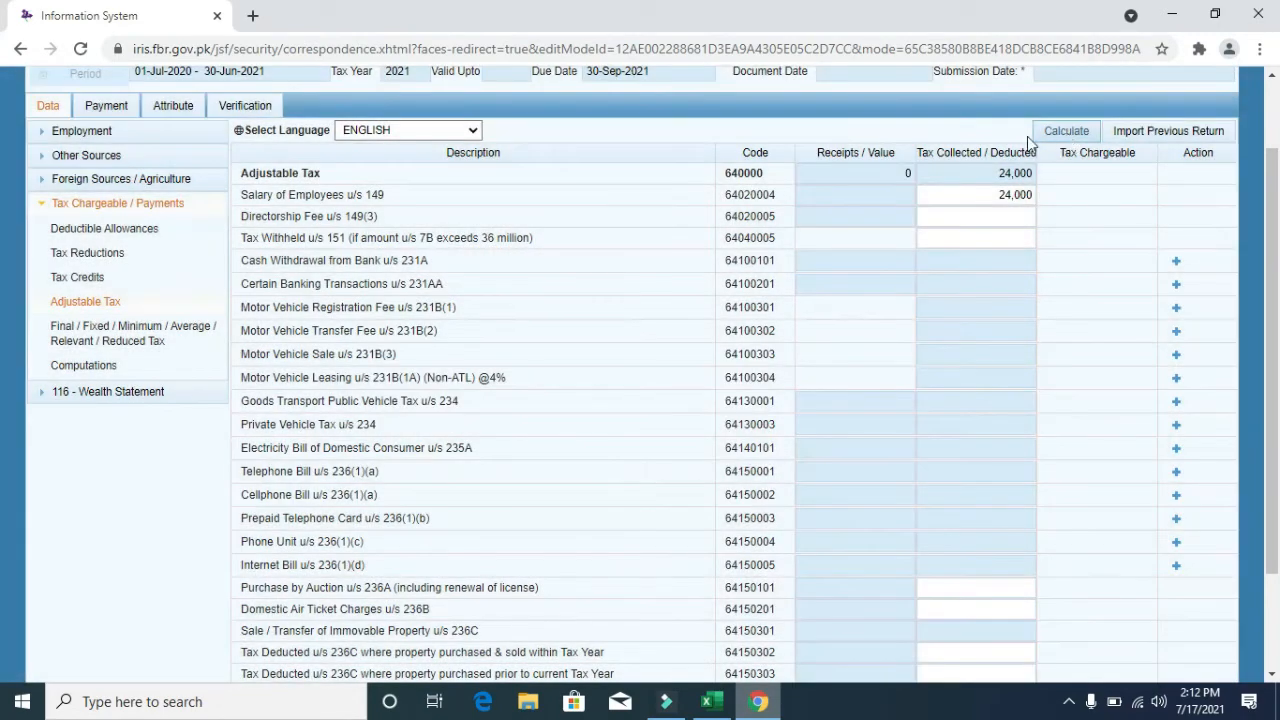
- Open Computations and highlight the 1,080,000 salary subject to tax and Taxable Income
left_click(126, 366)
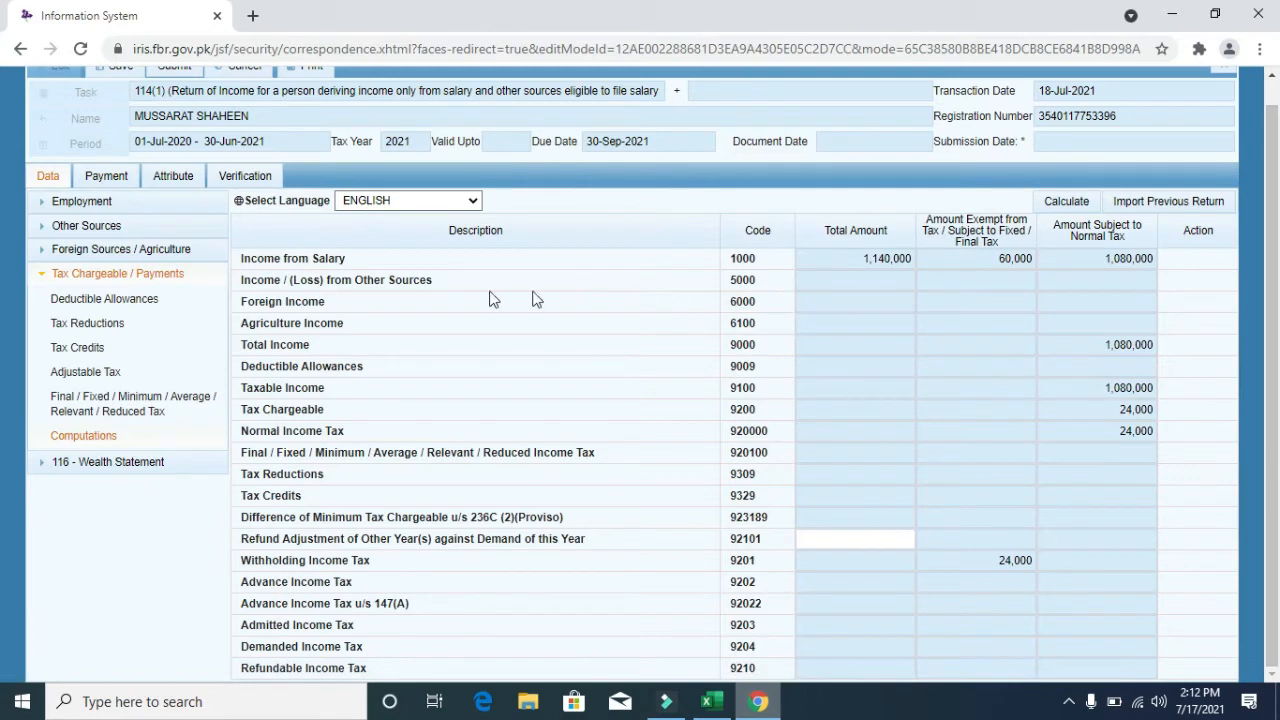
left_click(1150, 258)
left_click_drag(1154, 257, 1095, 258)
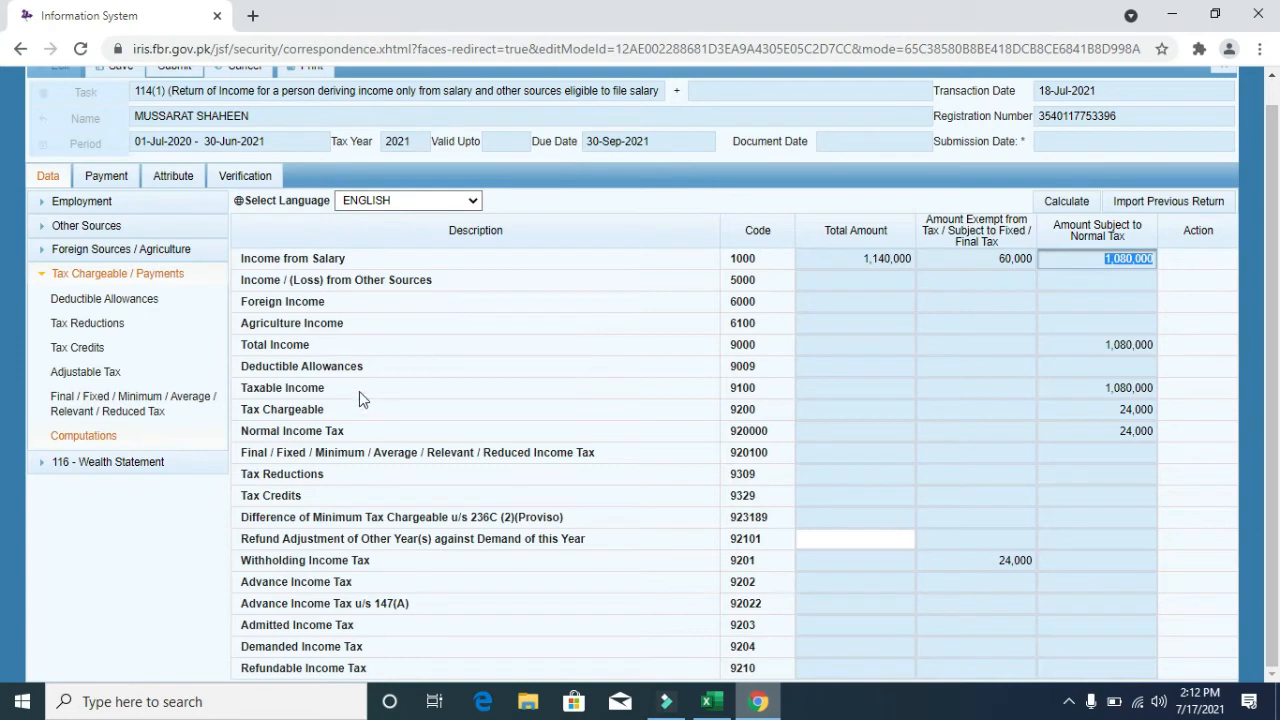
left_click(328, 387)
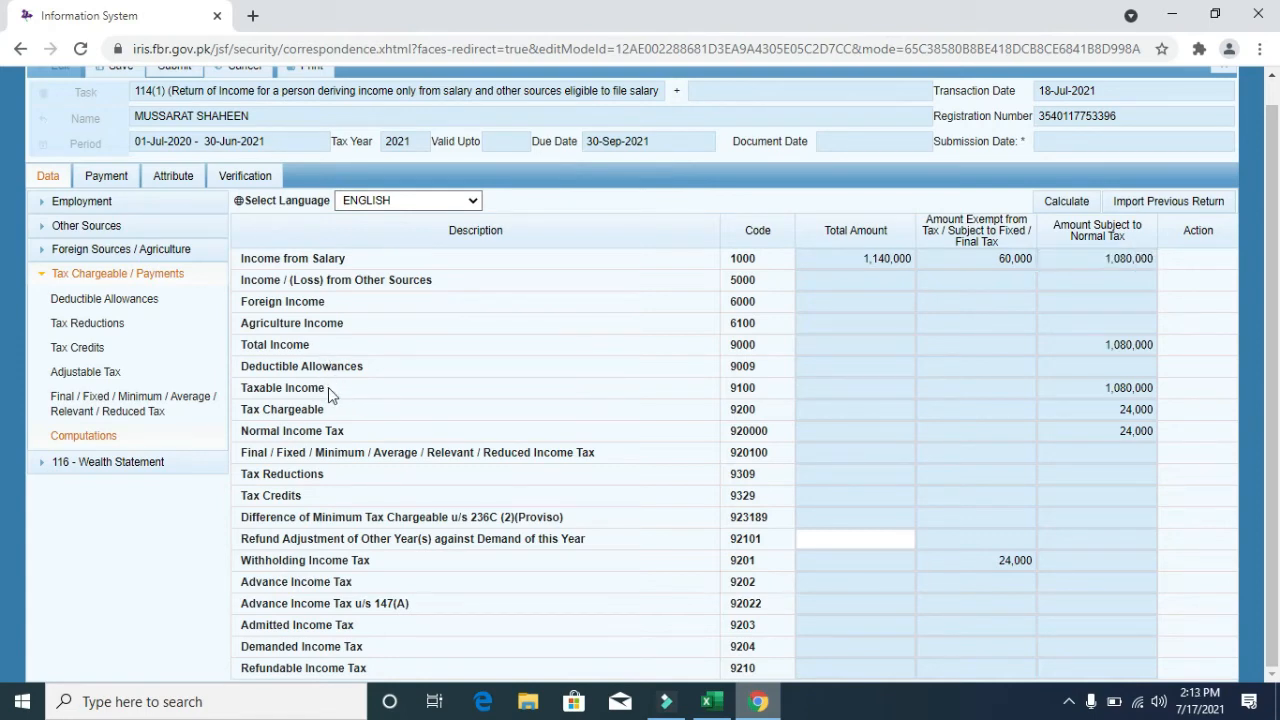
left_click_drag(328, 387, 240, 388)
left_click(1118, 390)
double_click(1118, 390)
left_click(320, 410)
- Highlight Tax Chargeable of 24,000 and Withholding Income Tax of 24,000
left_click_drag(320, 410, 240, 410)
double_click(1090, 409)
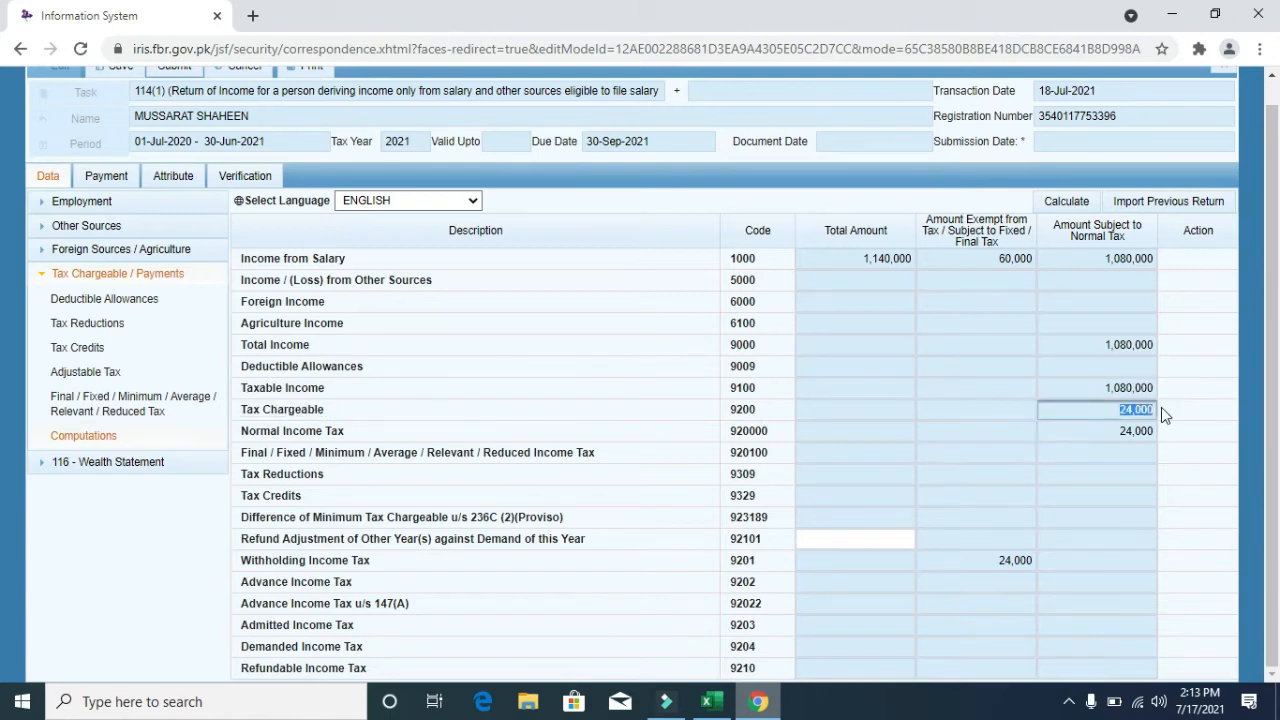
left_click_drag(372, 560, 240, 560)
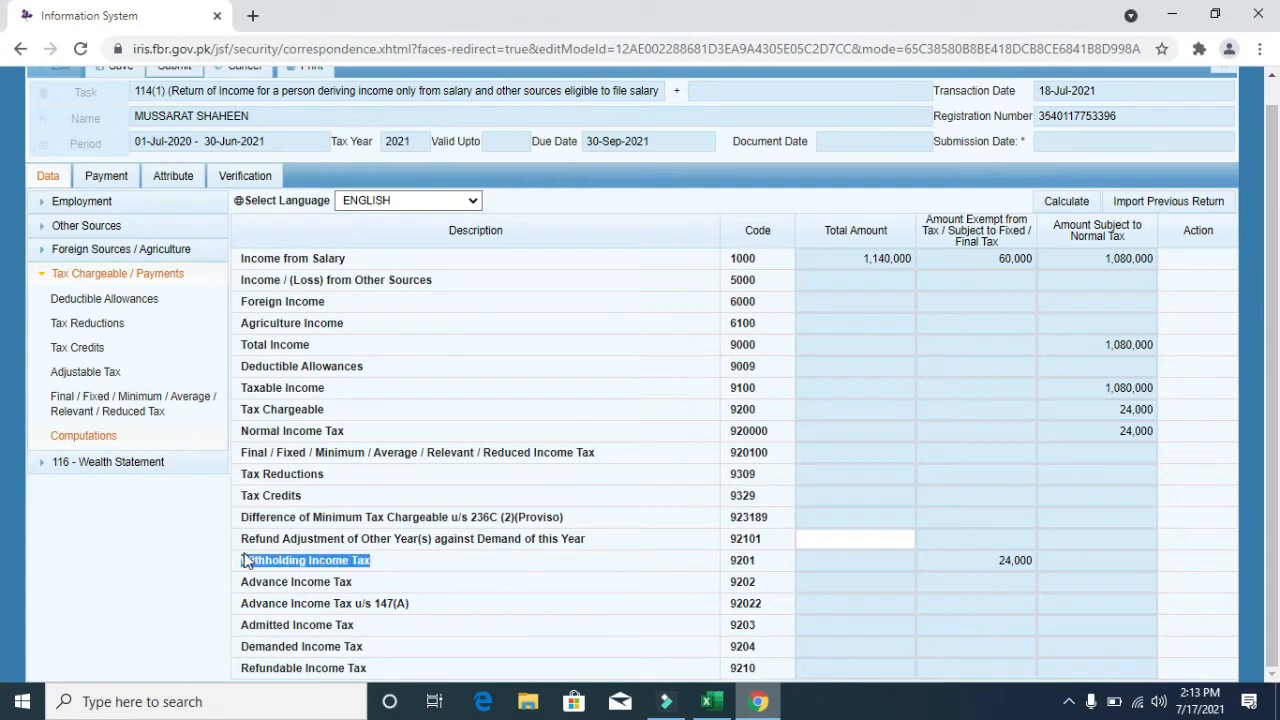
left_click(994, 560)
left_click_drag(994, 560, 1054, 560)
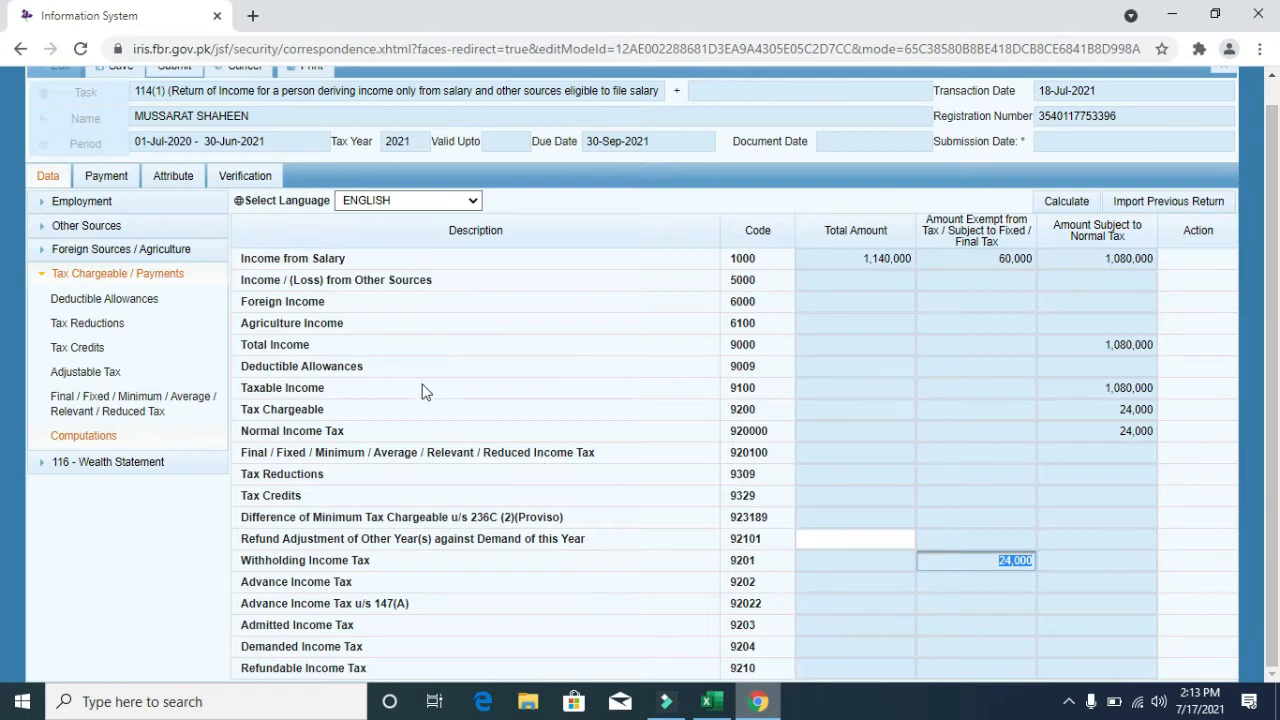
left_click(155, 207)
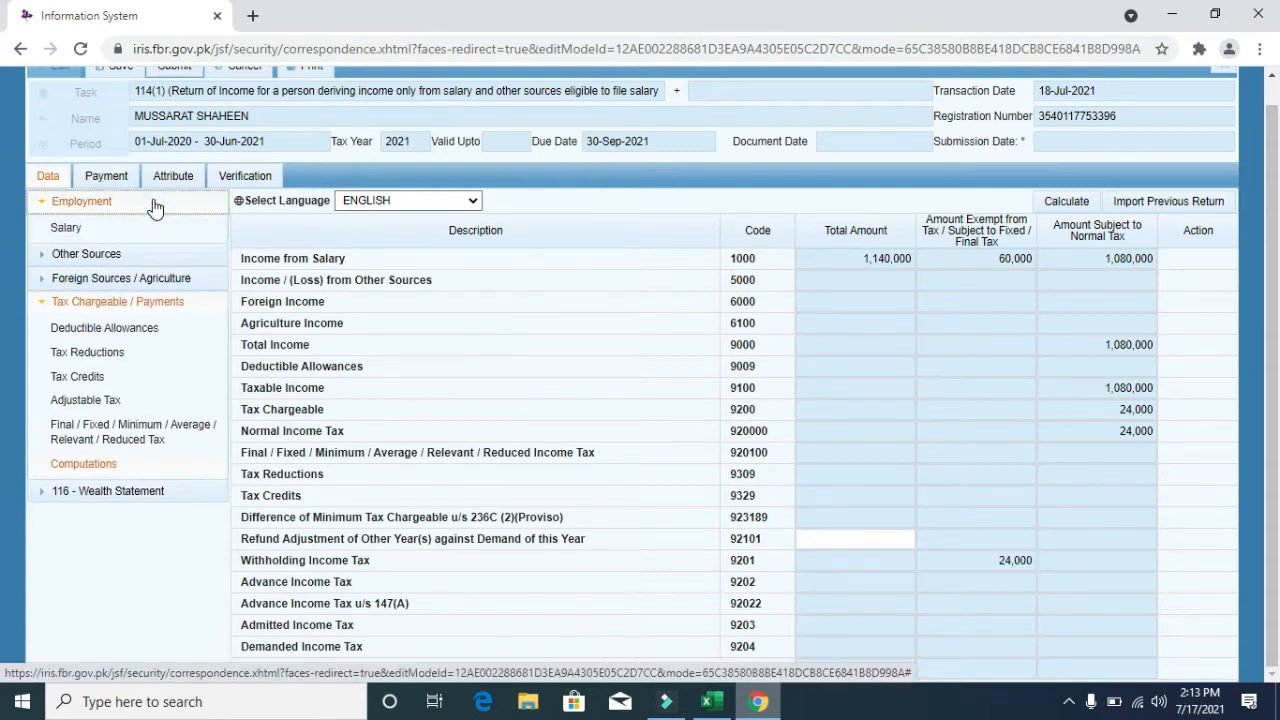
- Open the Salary page and point out code 1009's 1,080,000 Amount Subject to Normal Tax
left_click(113, 231)
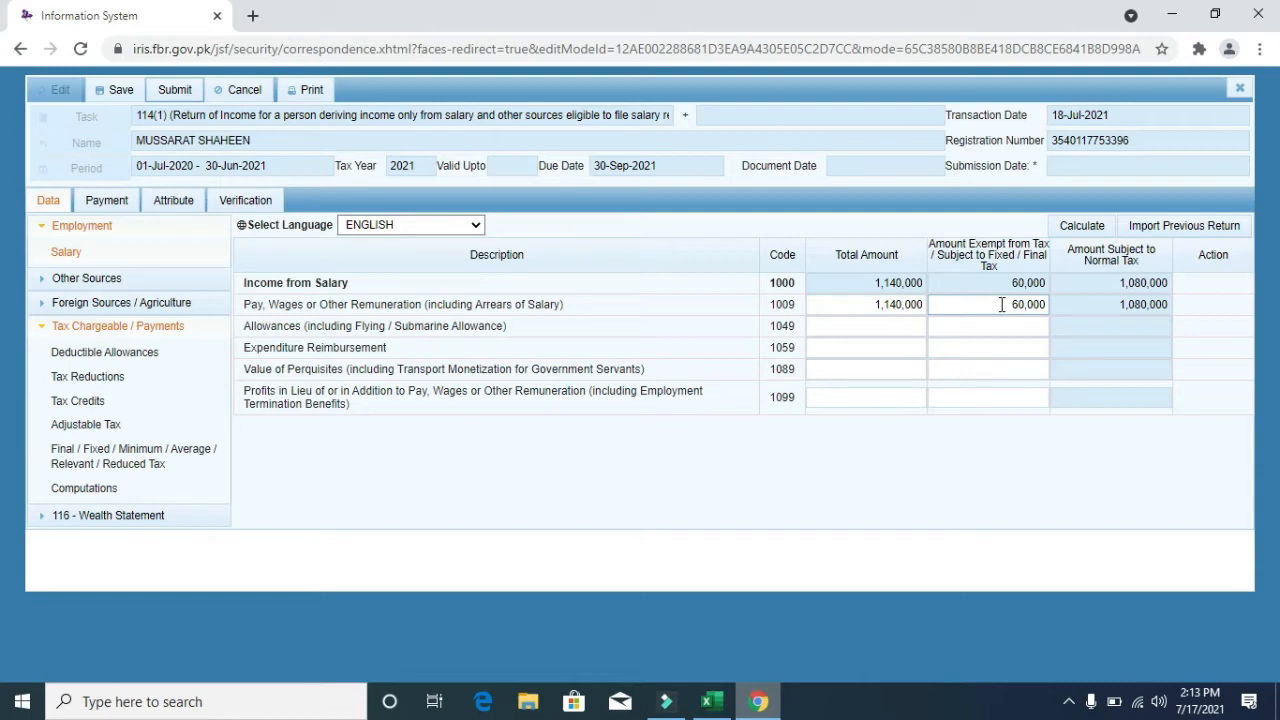
double_click(1155, 305)
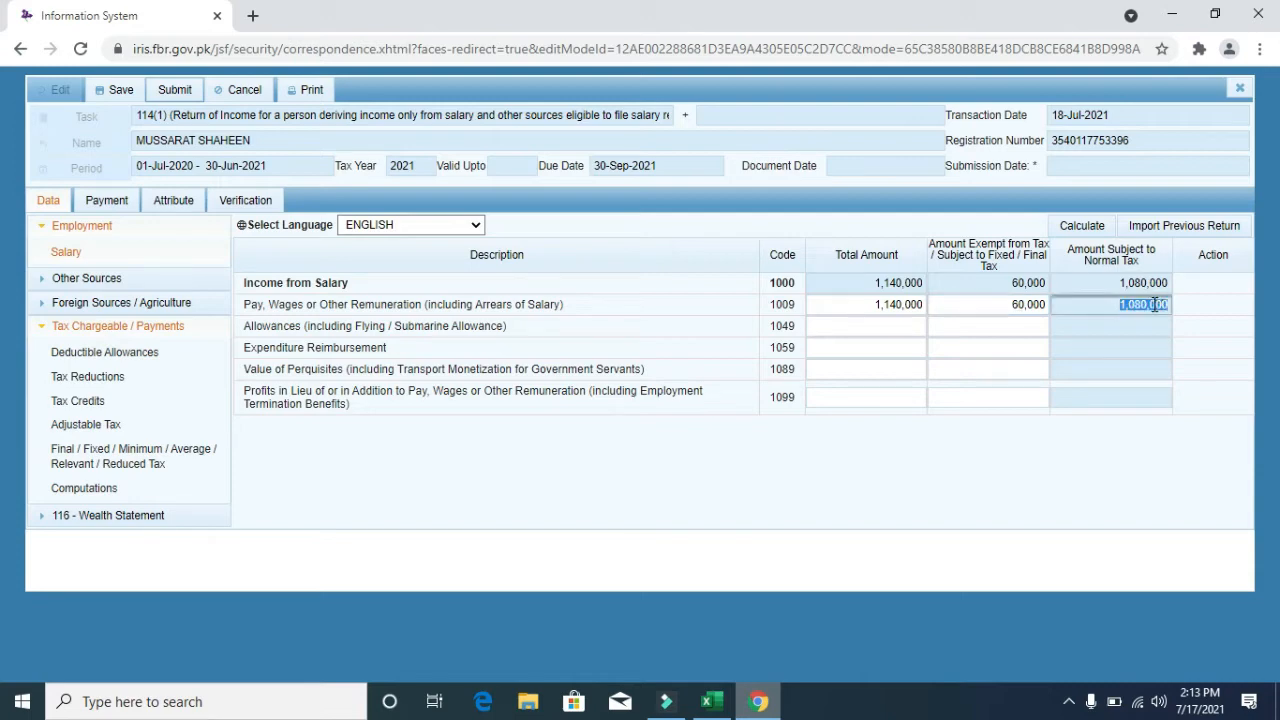
- Reopen Adjustable Tax and locate the Salary u/s 149 and Cellphone Bill u/s 236(1)(a) rows
left_click(100, 427)
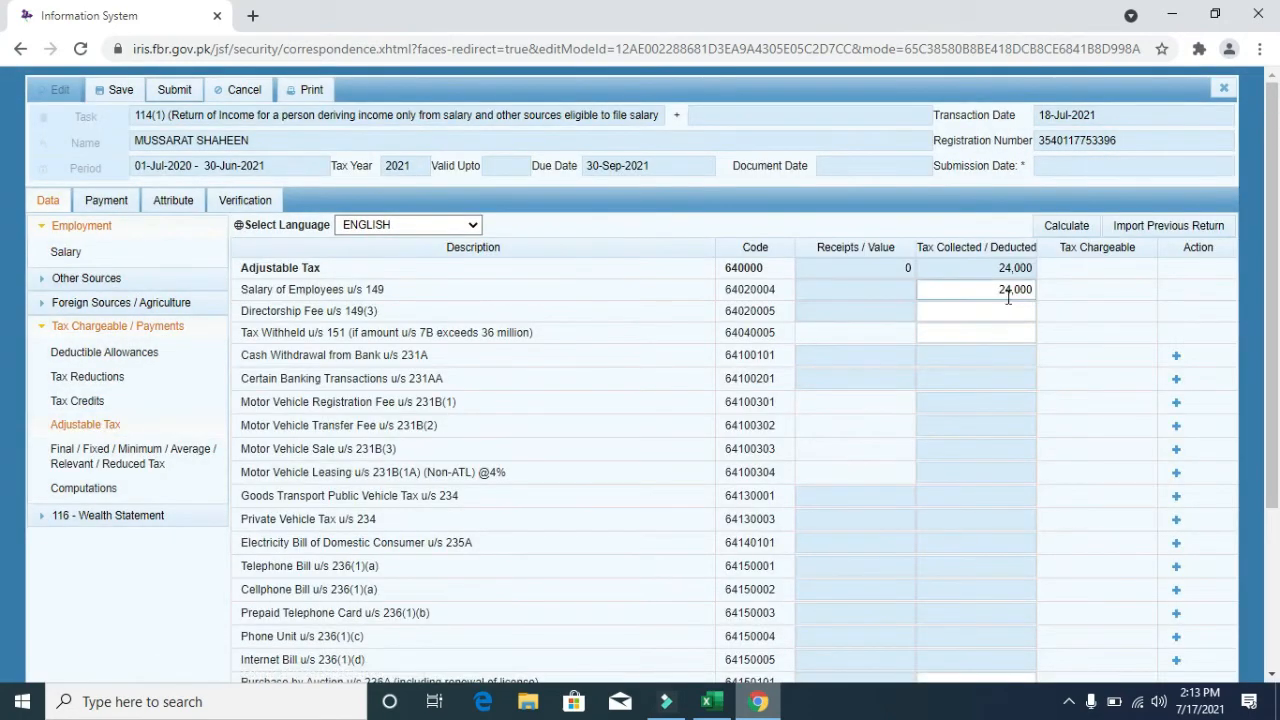
left_click_drag(392, 289, 243, 290)
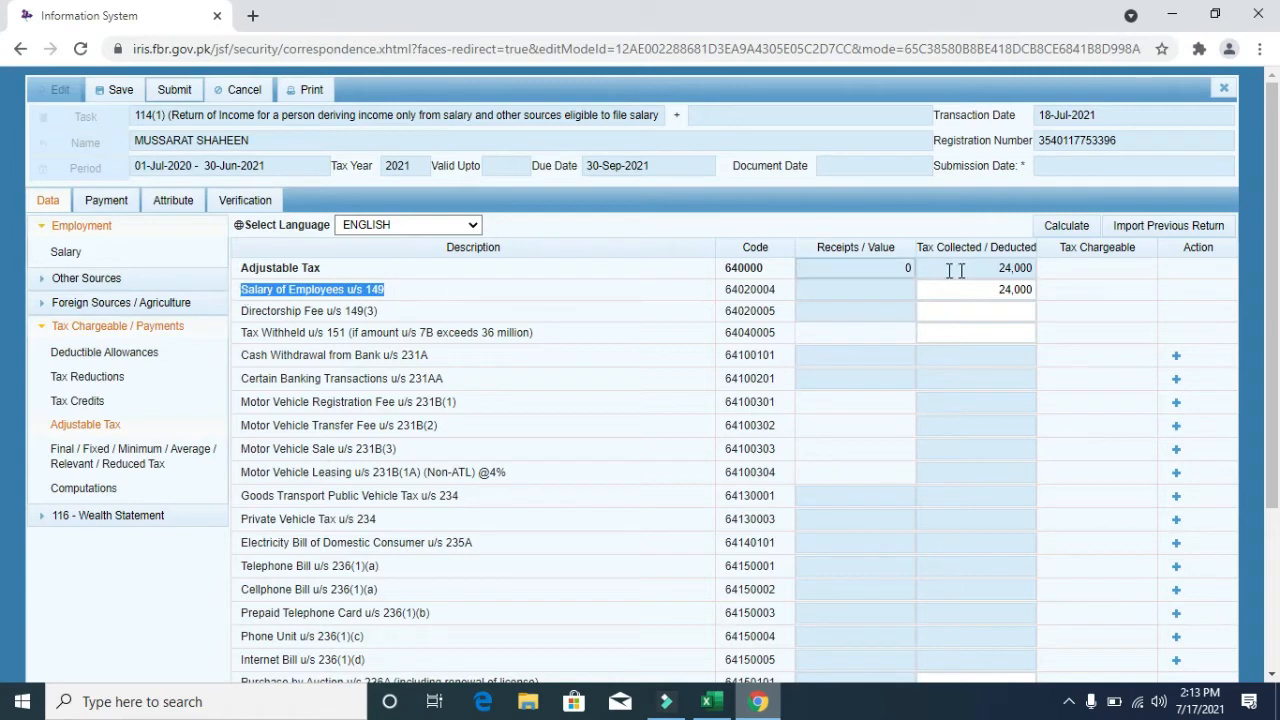
left_click(405, 293)
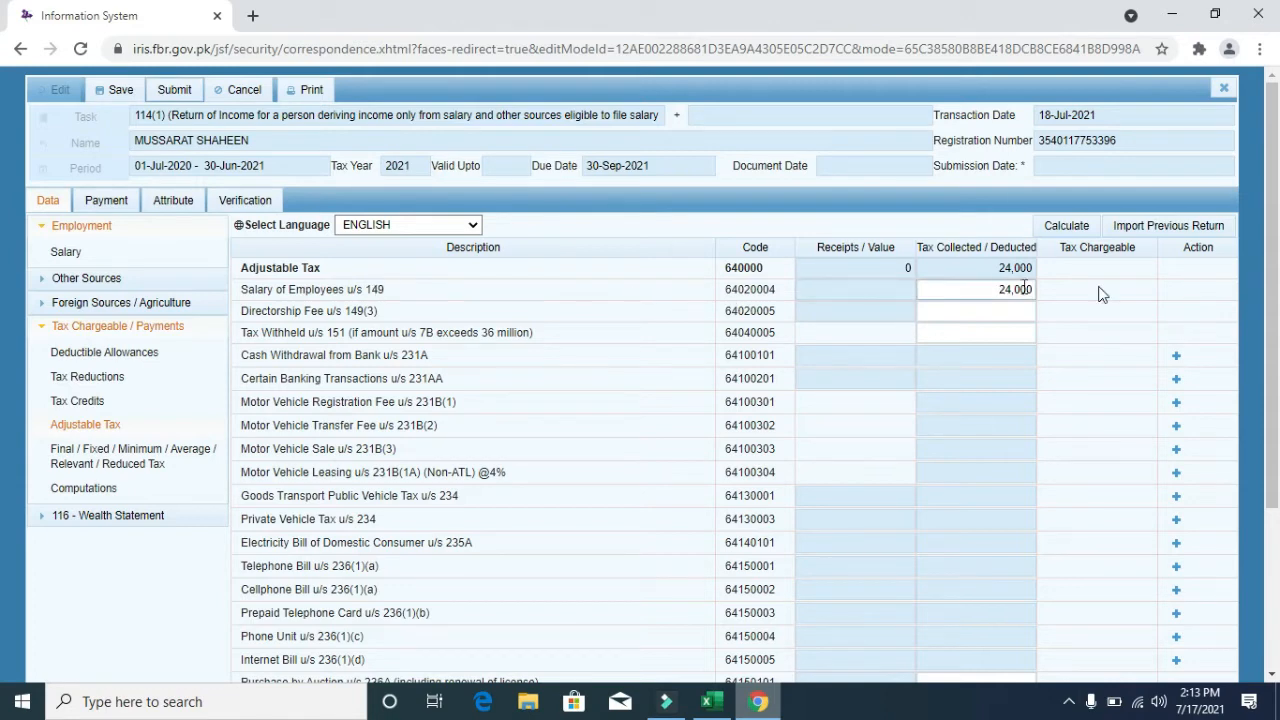
left_click_drag(1276, 301, 1277, 395)
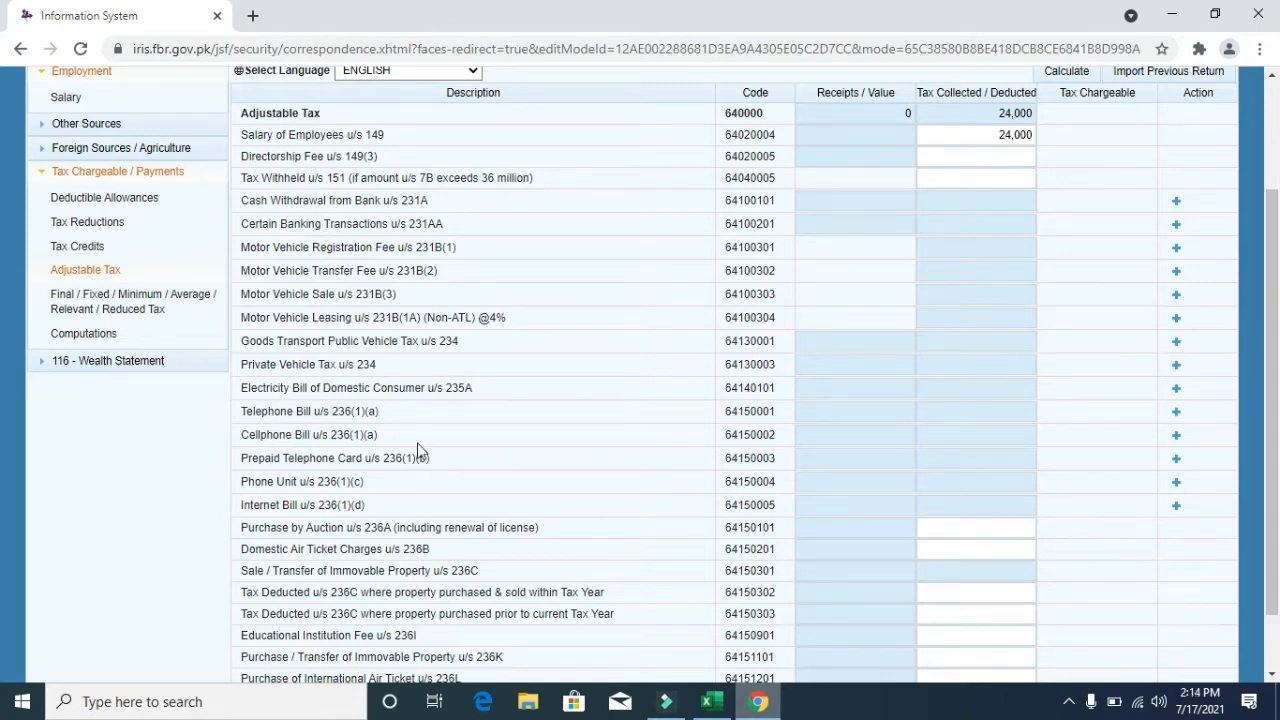
left_click_drag(396, 444, 240, 440)
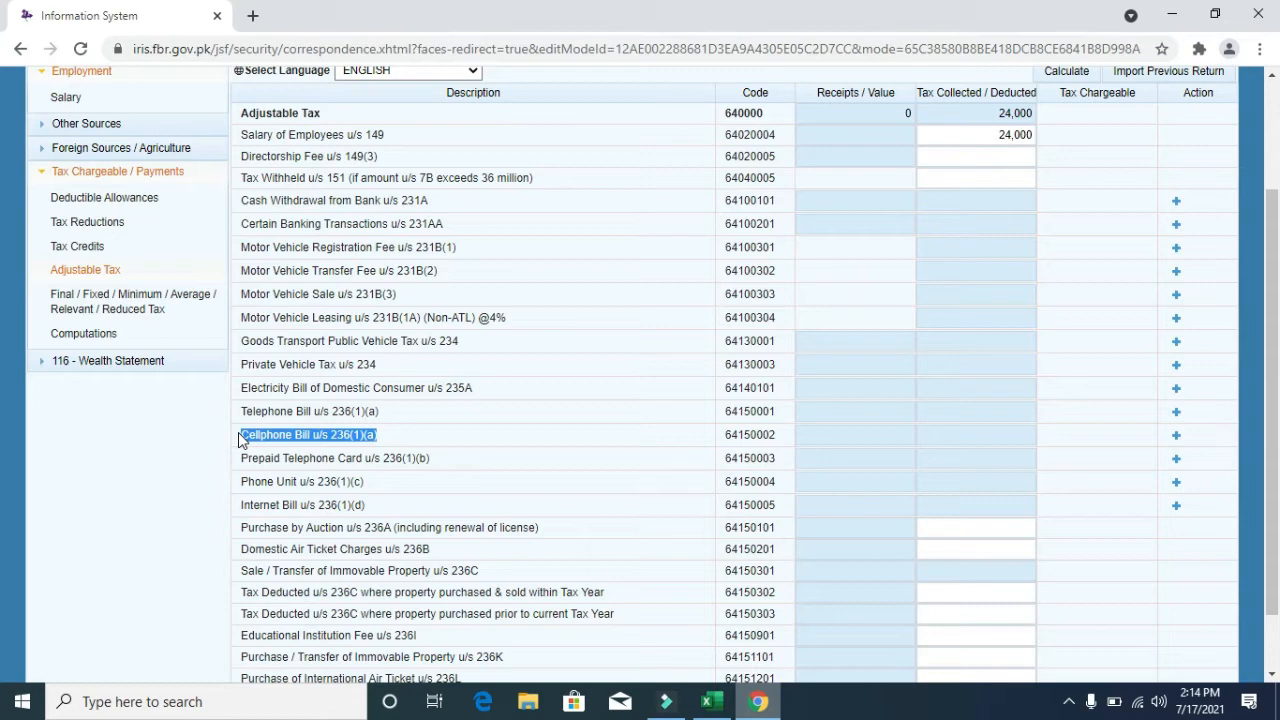
left_click(348, 436)
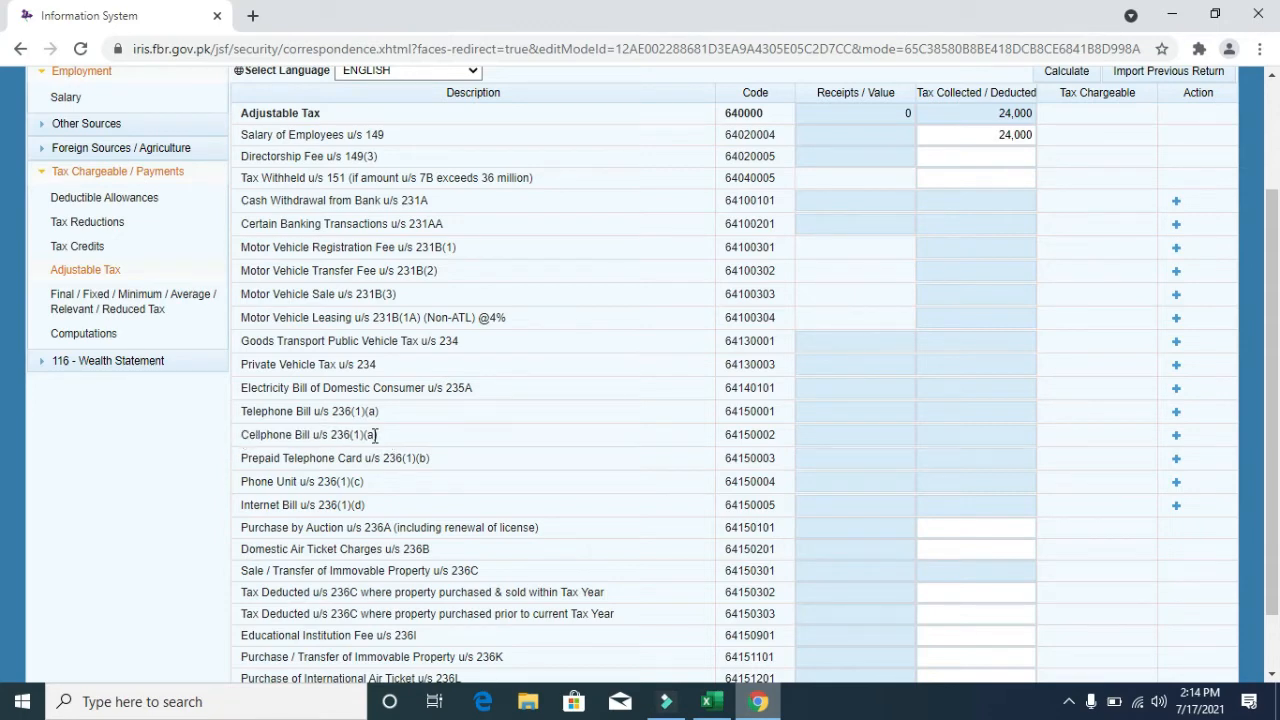
left_click_drag(387, 438, 242, 434)
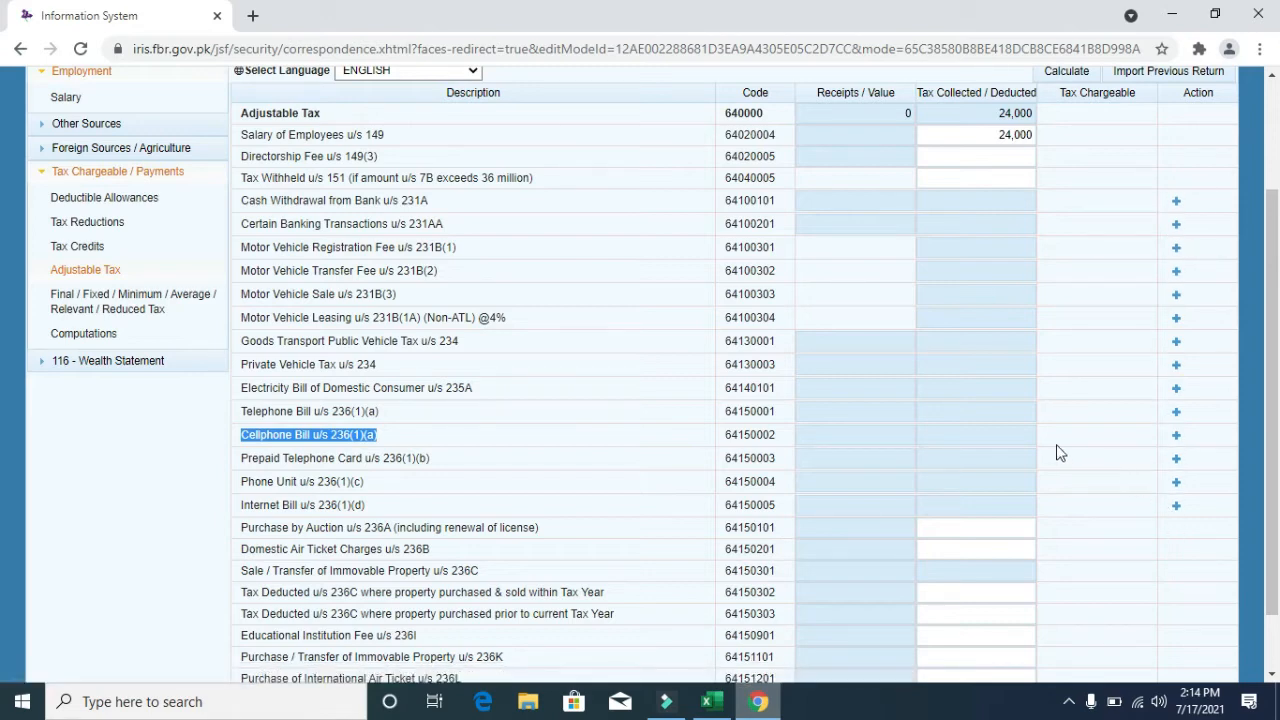
- Add a Cellphone Bill 236(1)(a) entry with the mobile number and contents 'Prepaid, Mobilink'
left_click(1177, 436)
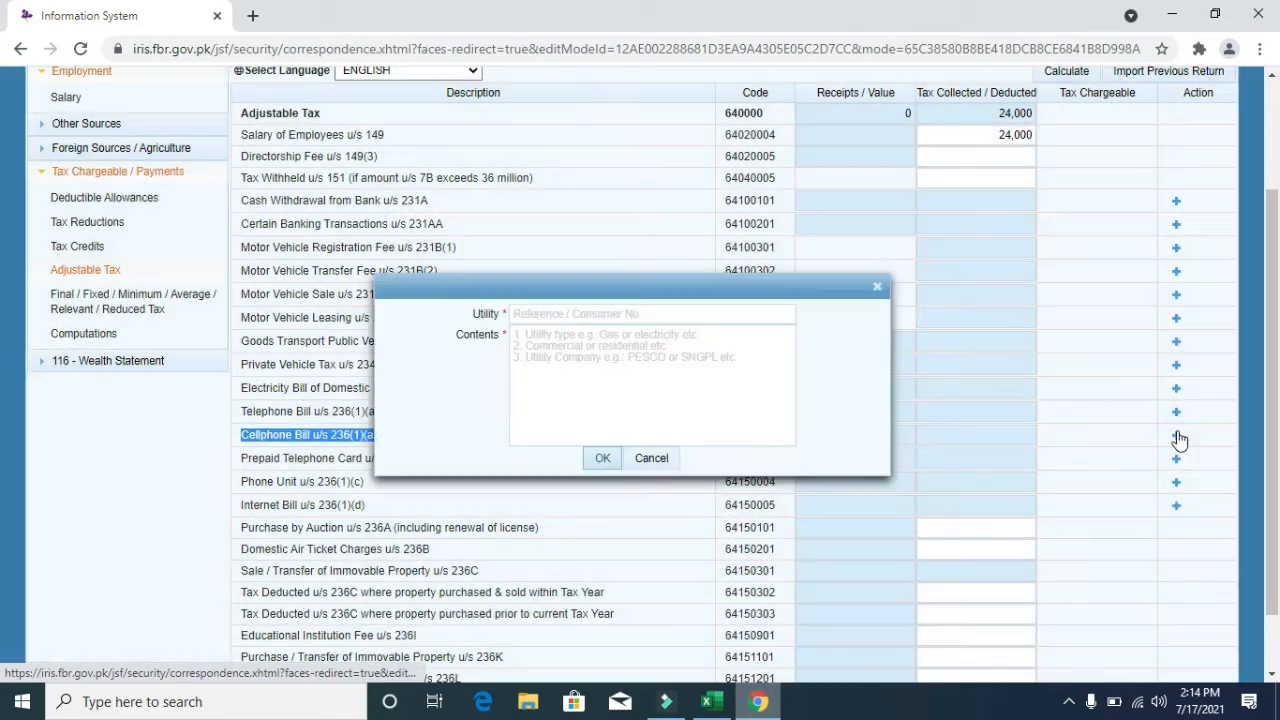
left_click(626, 318)
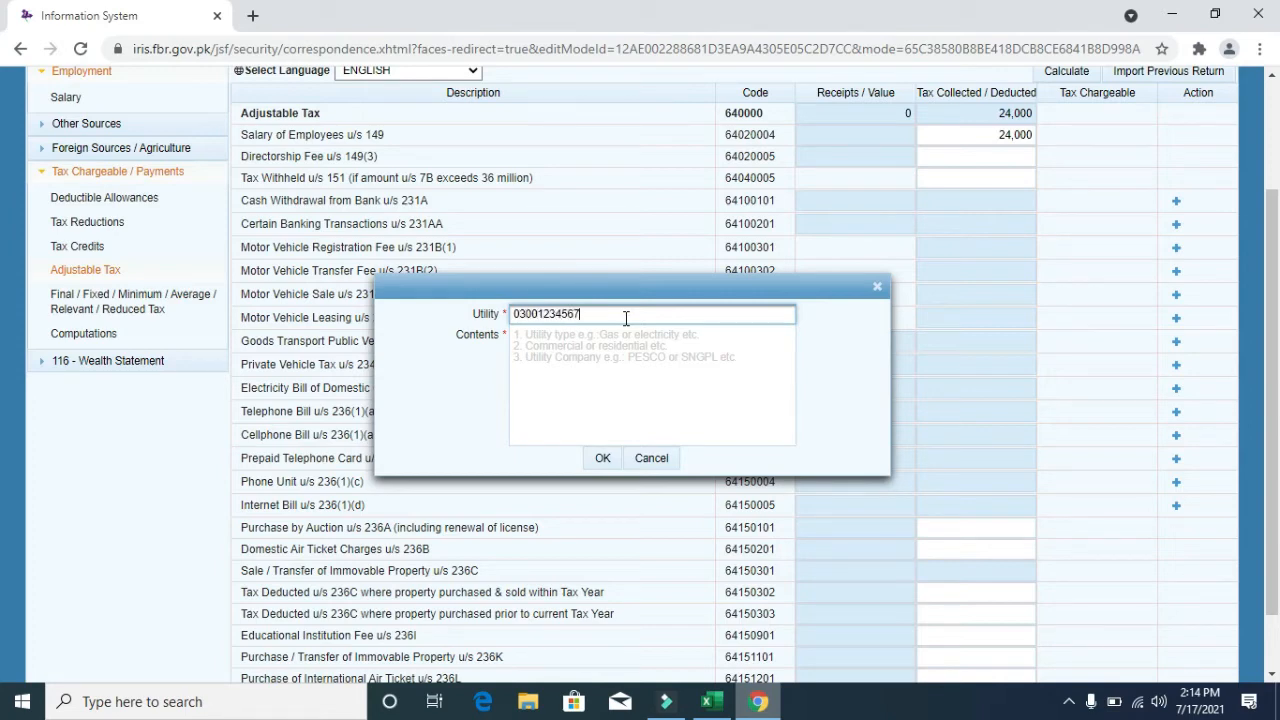
key("Tab")
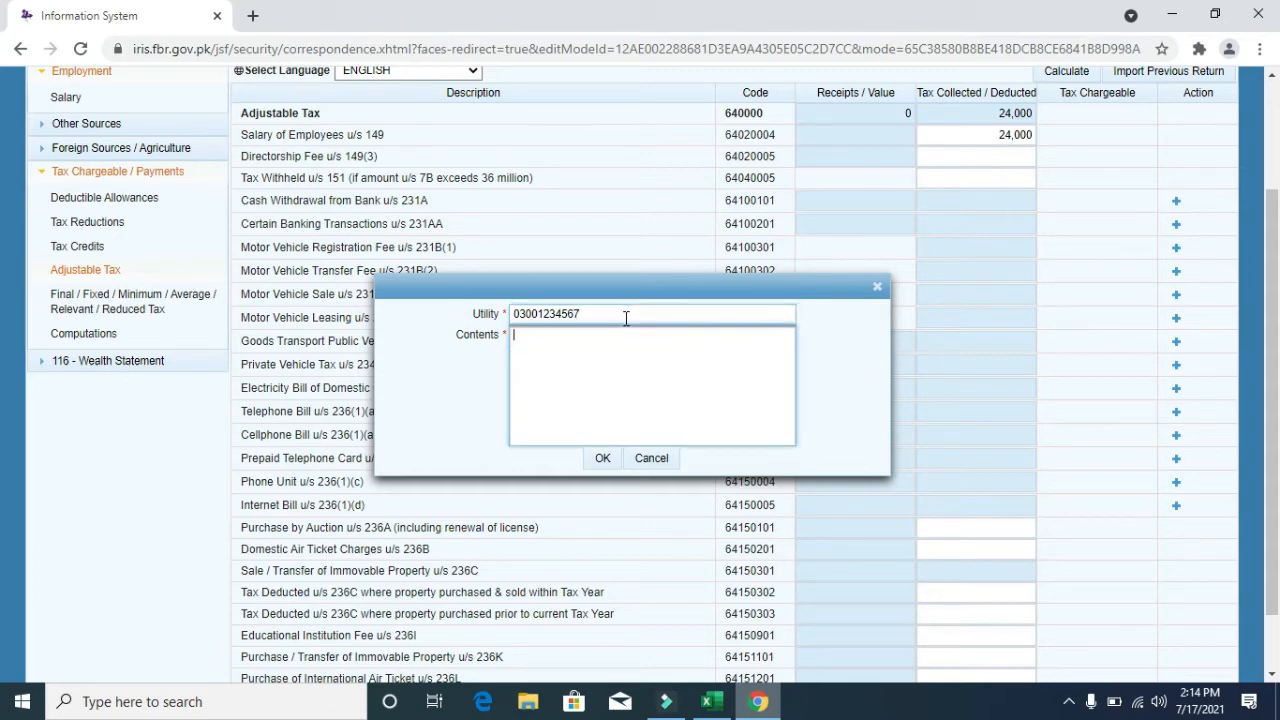
left_click(452, 357)
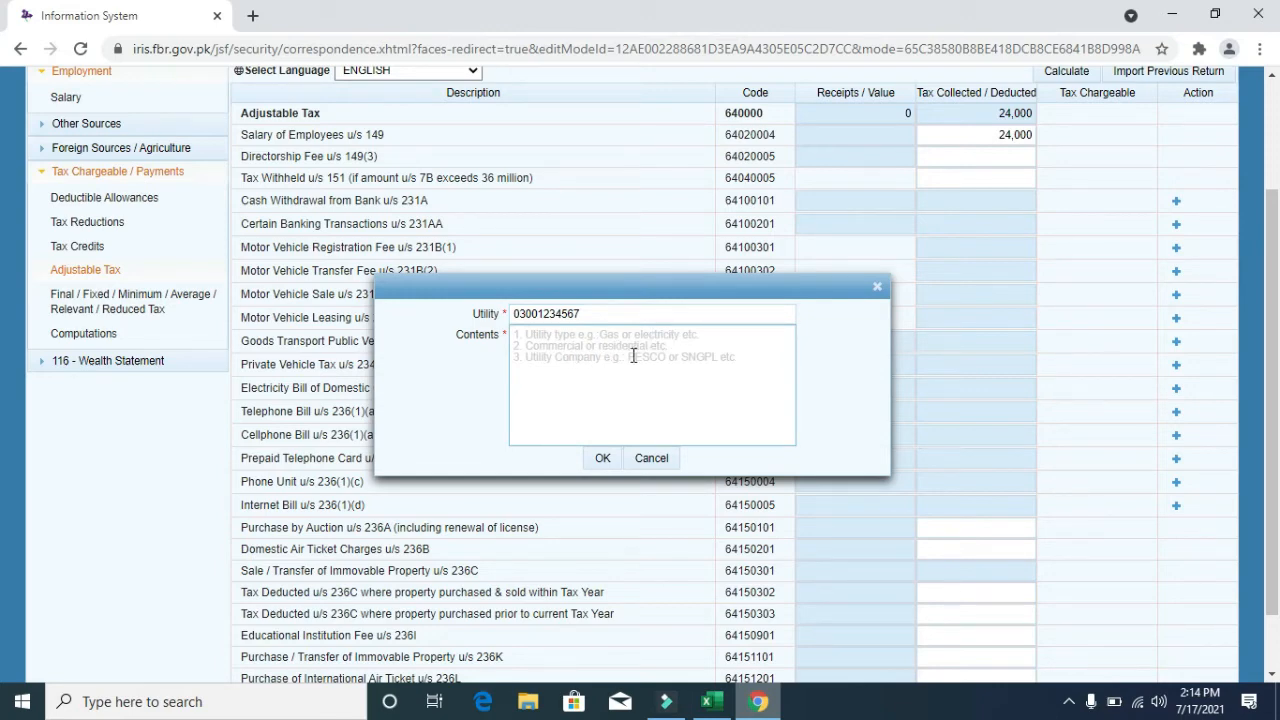
left_click(571, 339)
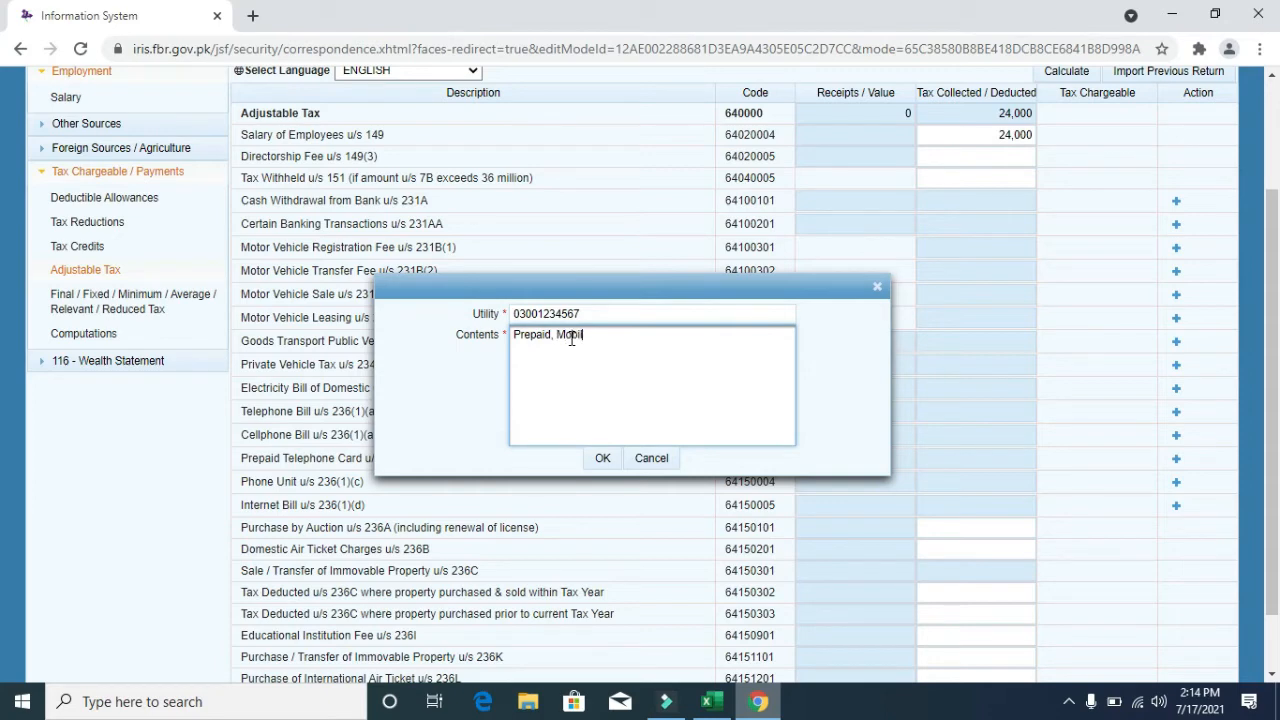
type("Prepaid, Mobilbk")
key("BackSpace")
key("BackSpace")
type("ink")
left_click(602, 458)
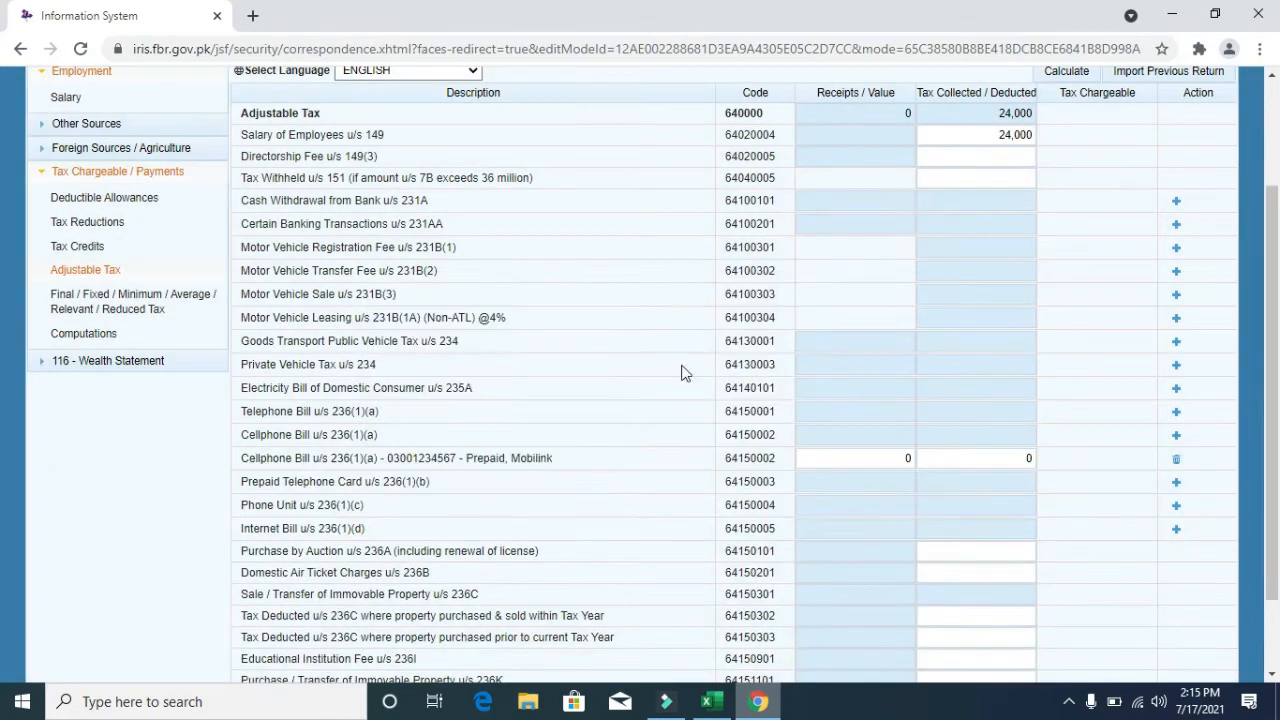
- Enter 450 tax deducted on the Mobilink bill, recalculate, and view Computations
left_click(1066, 76)
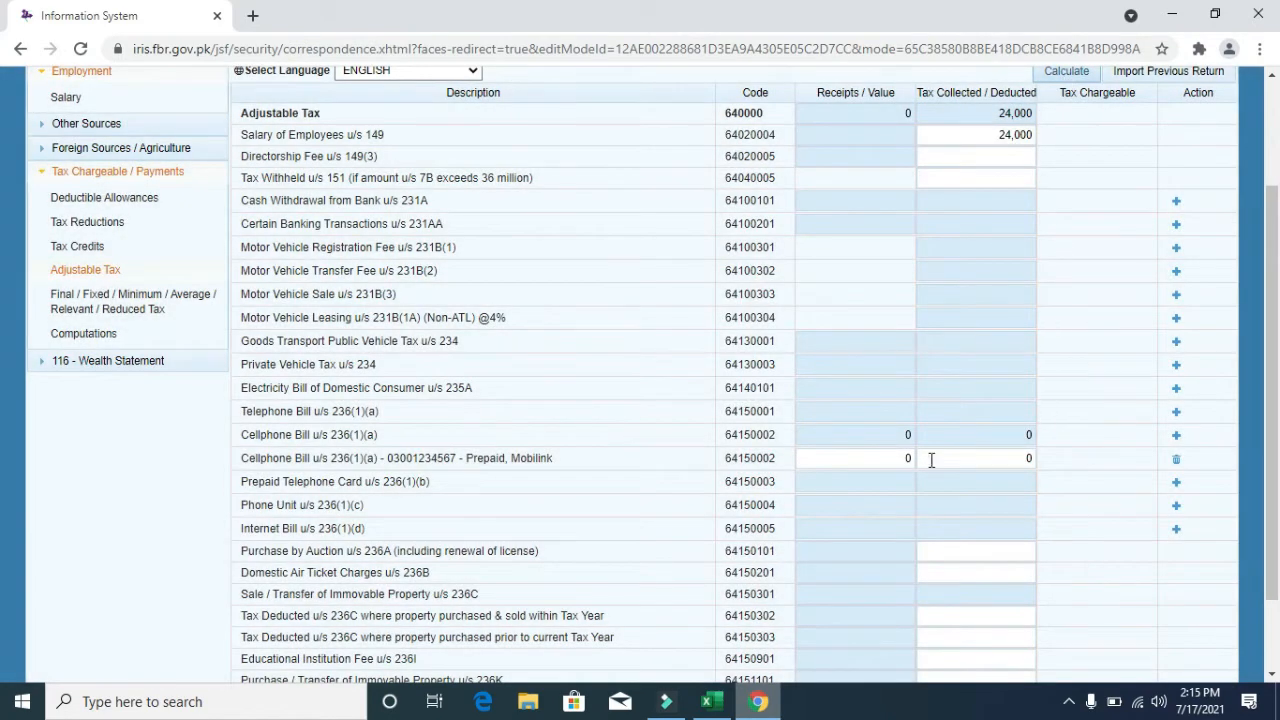
left_click(884, 458)
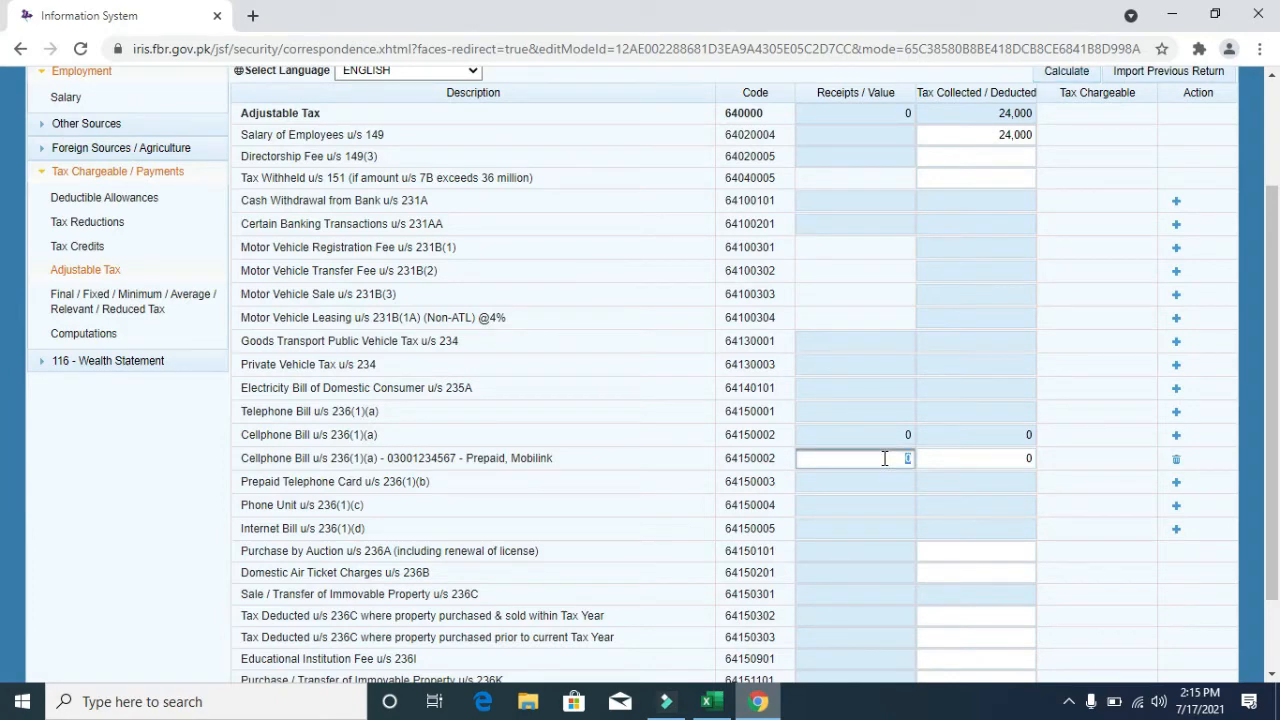
left_click(998, 460)
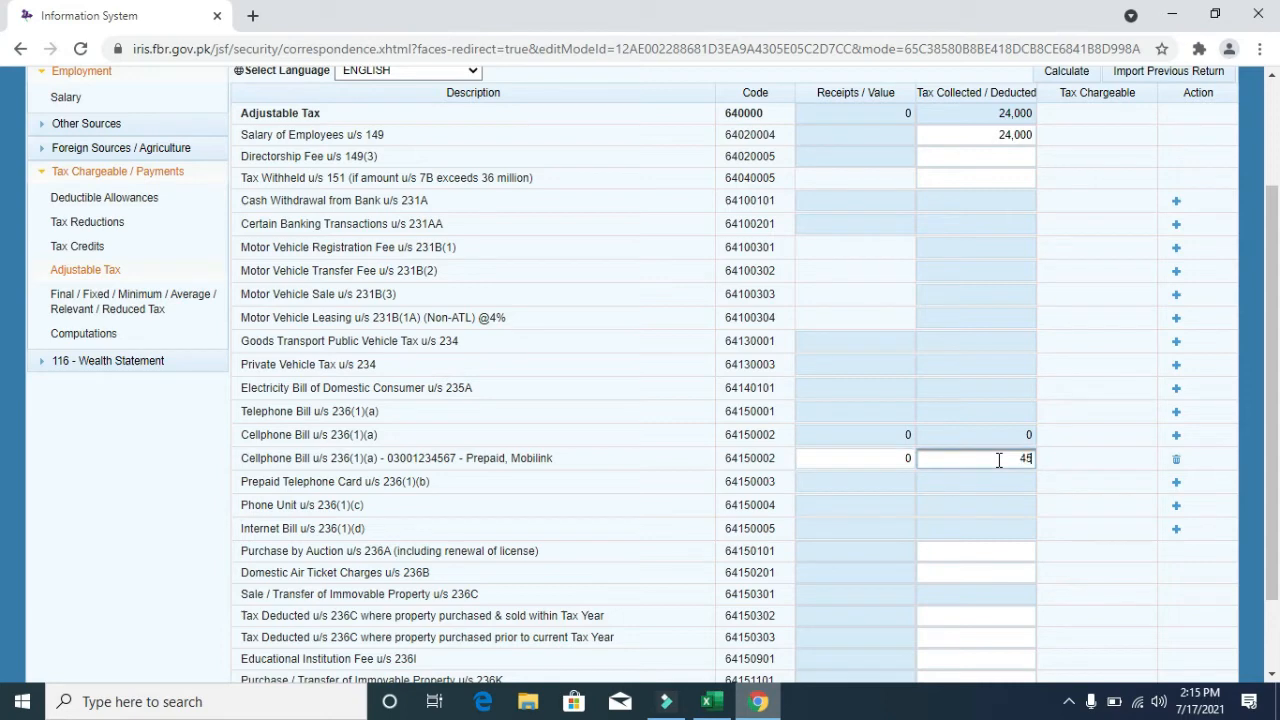
left_click(1067, 78)
left_click(1070, 80)
left_click(1070, 80)
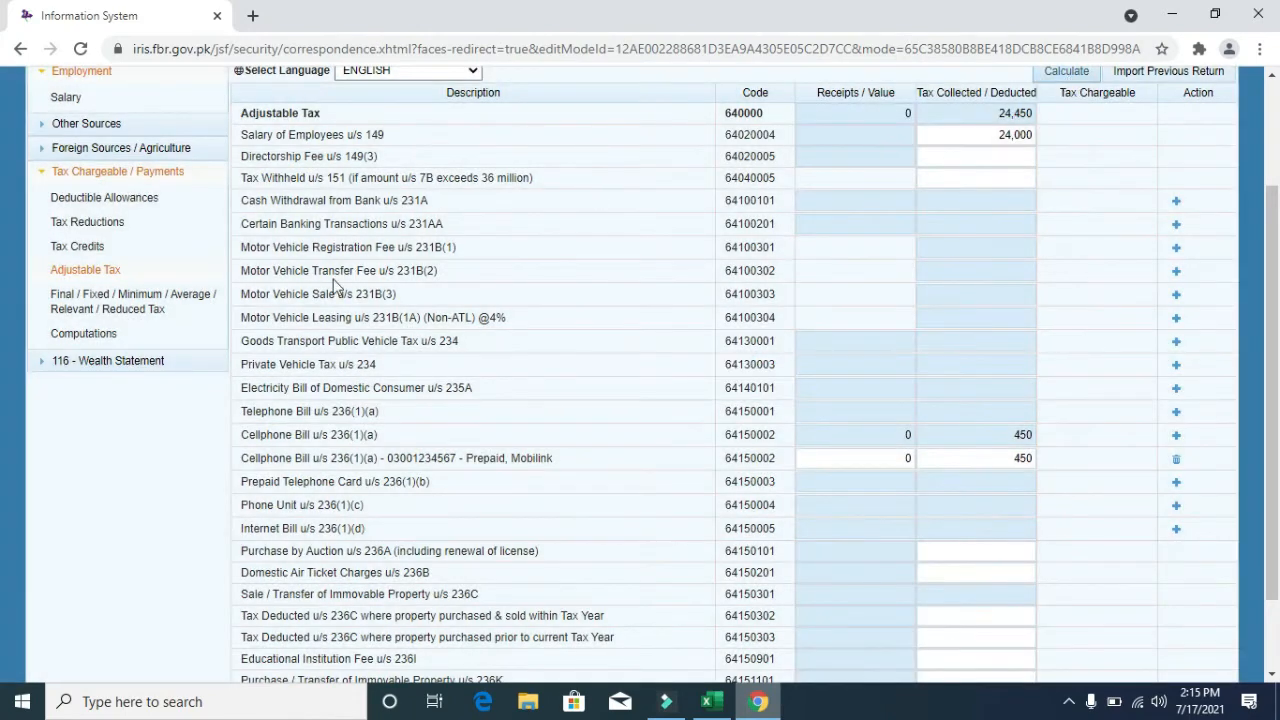
left_click(95, 336)
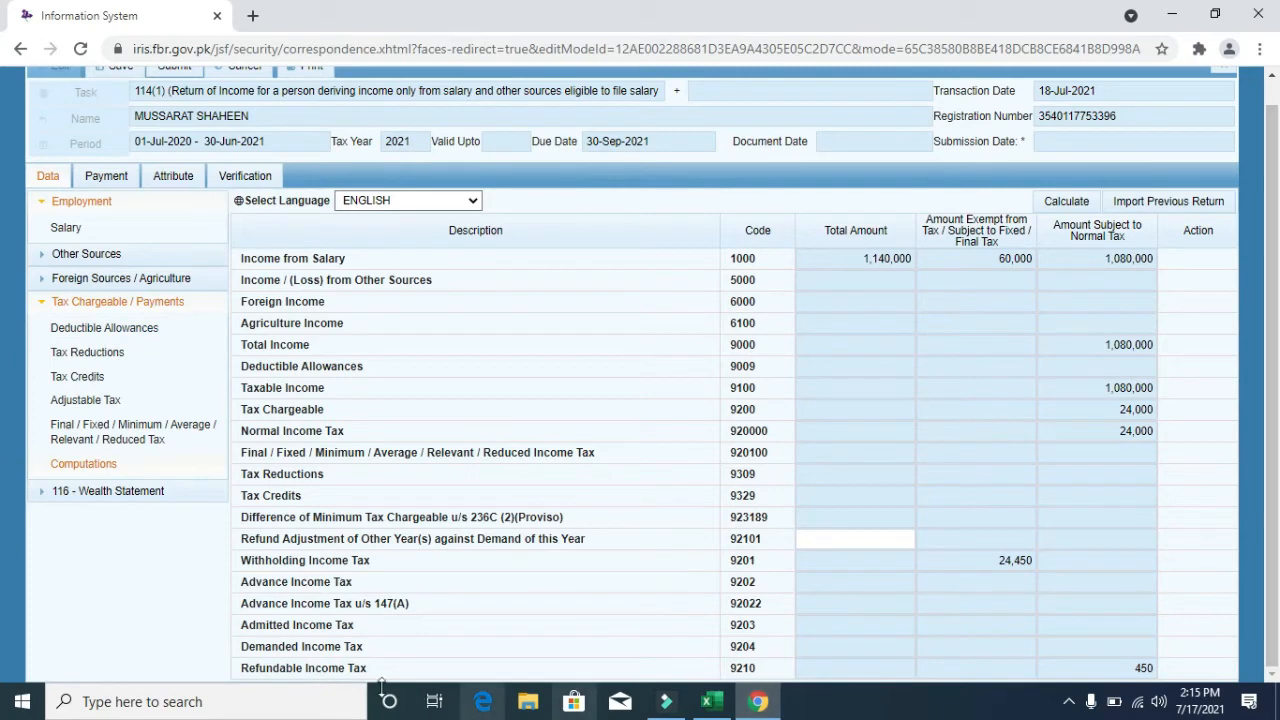
- Highlight the Refundable Income Tax row and its 450 amount
left_click_drag(357, 672, 241, 669)
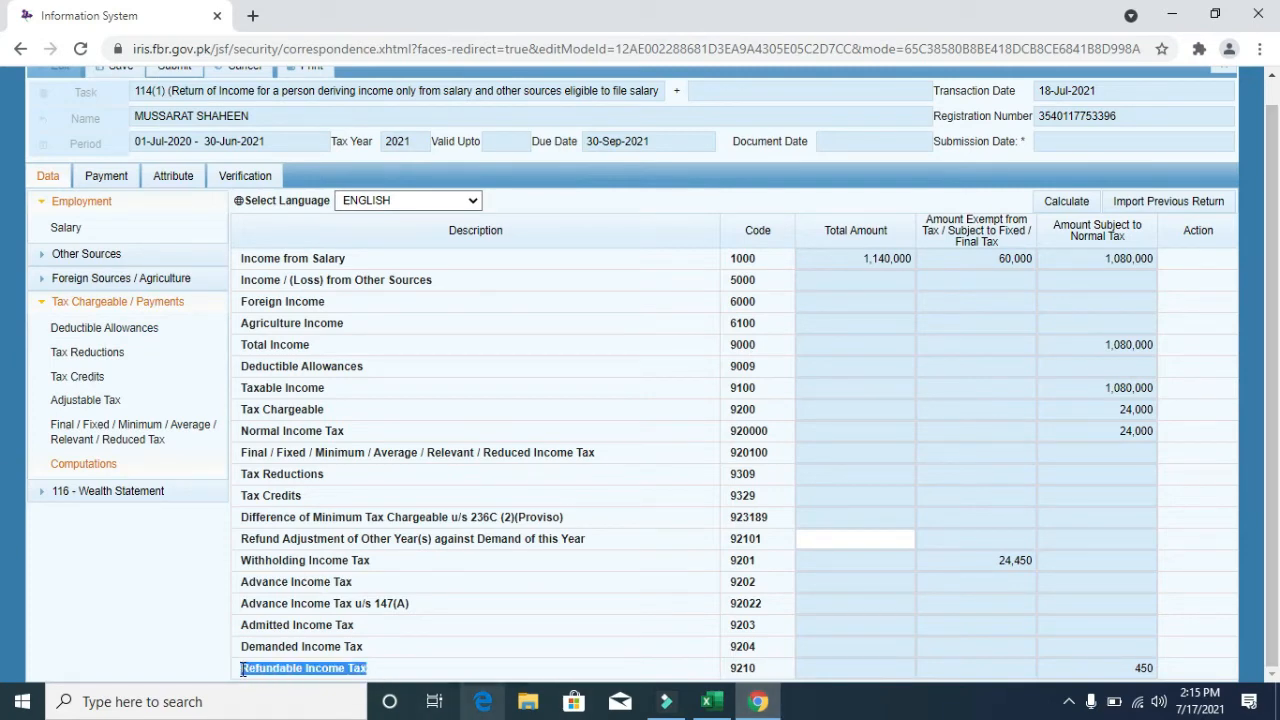
left_click(1138, 665)
left_click_drag(1138, 665, 1173, 670)
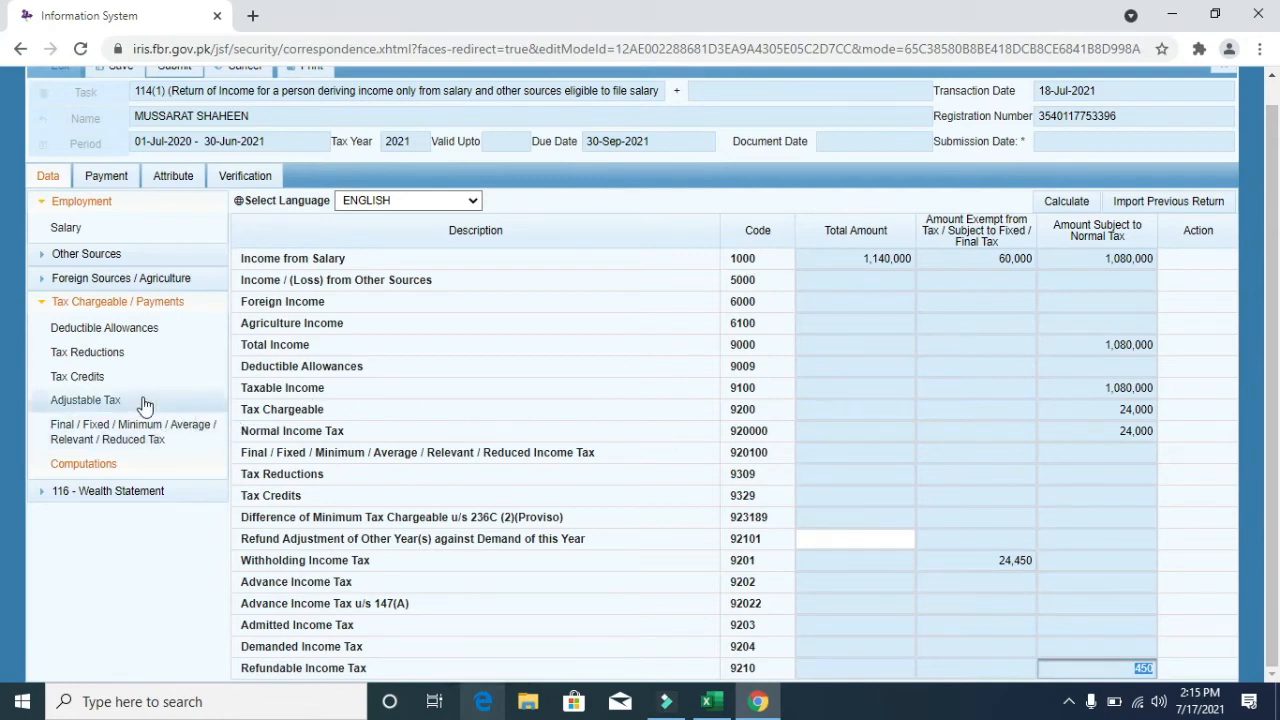
- Revisit the salary income and adjustable tax schedule, checking the Salary of Employees u/s 149 row
left_click(111, 224)
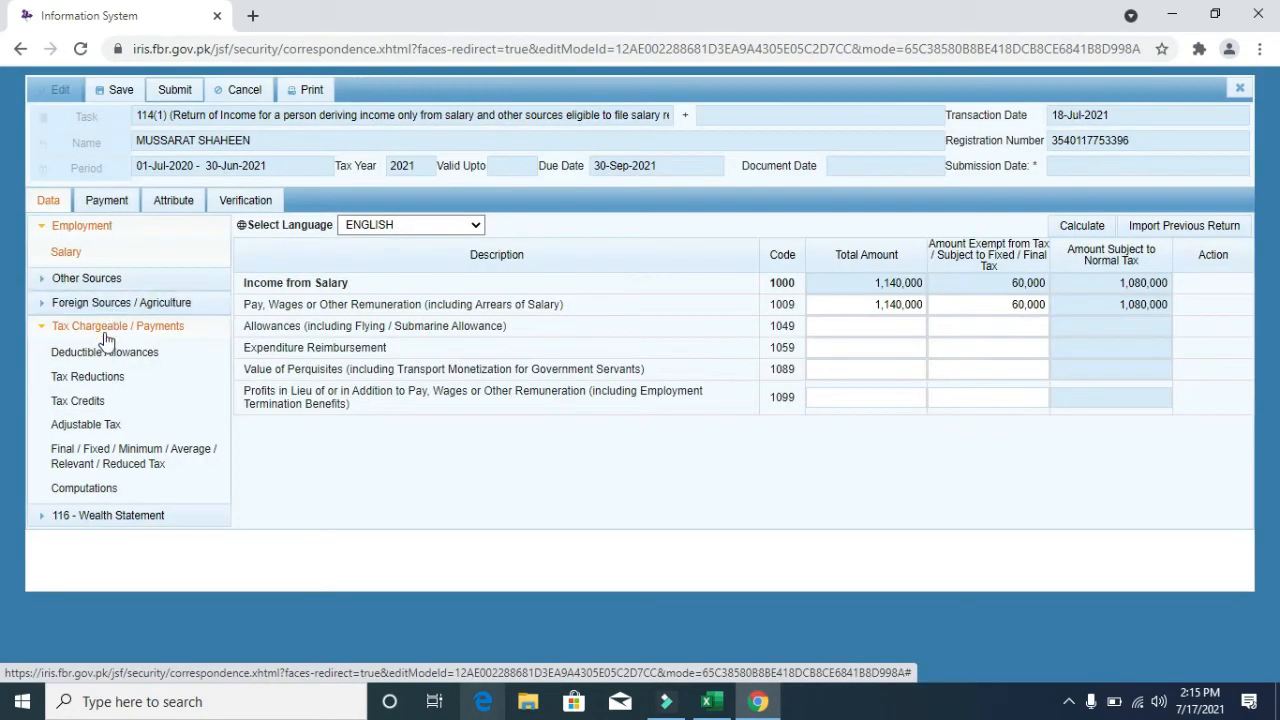
left_click(93, 424)
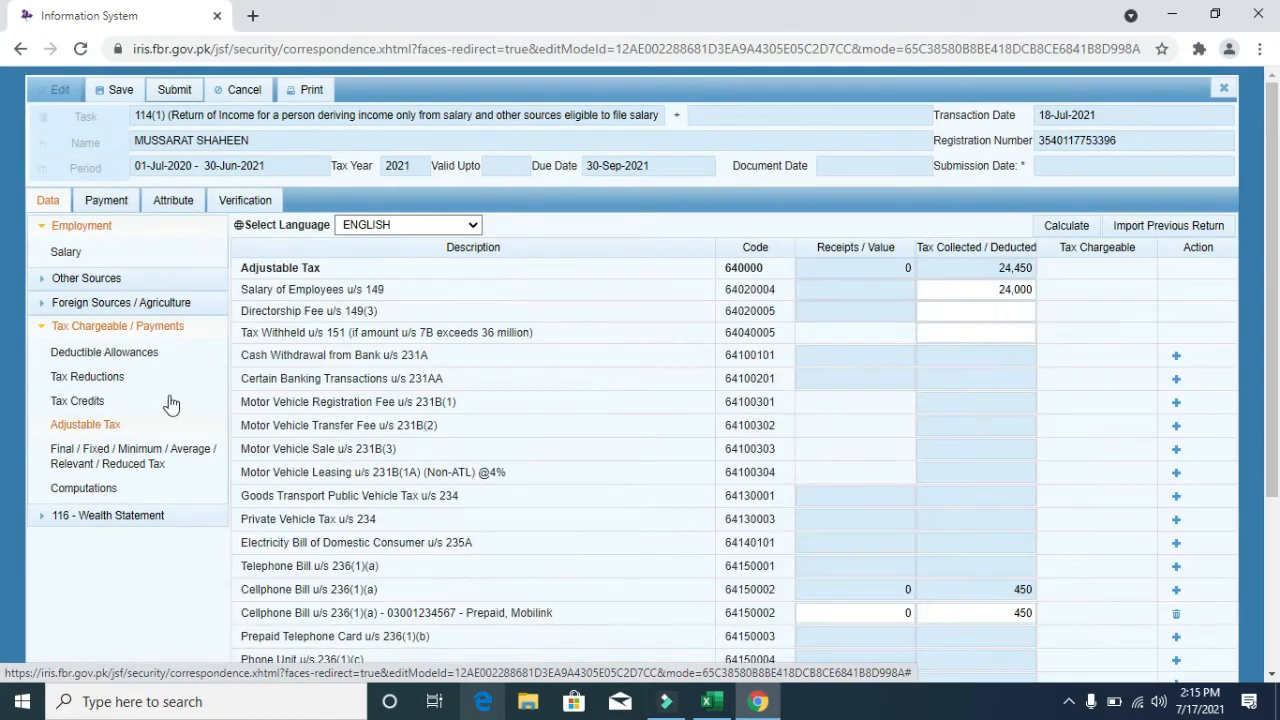
mouse_move(384, 290)
left_mouse_down()
mouse_move(222, 290)
mouse_move(400, 291)
left_mouse_up()
left_click(243, 291)
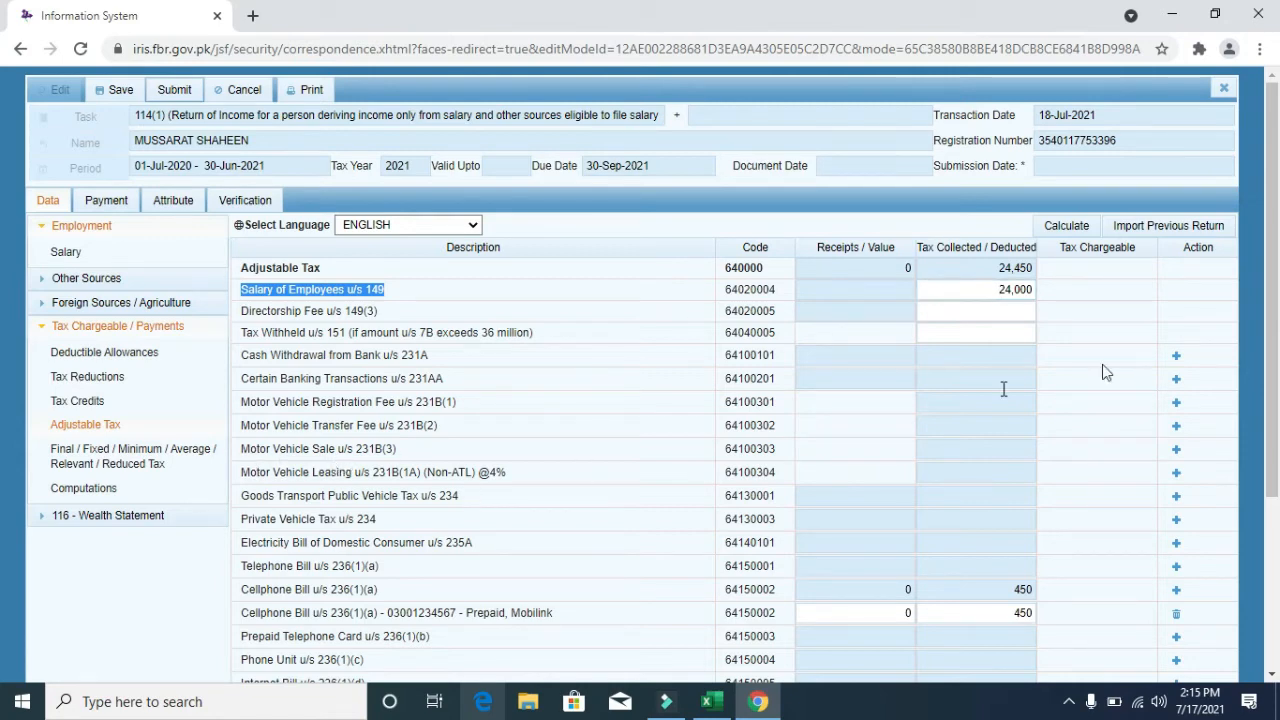
left_click_drag(1277, 312, 1277, 502)
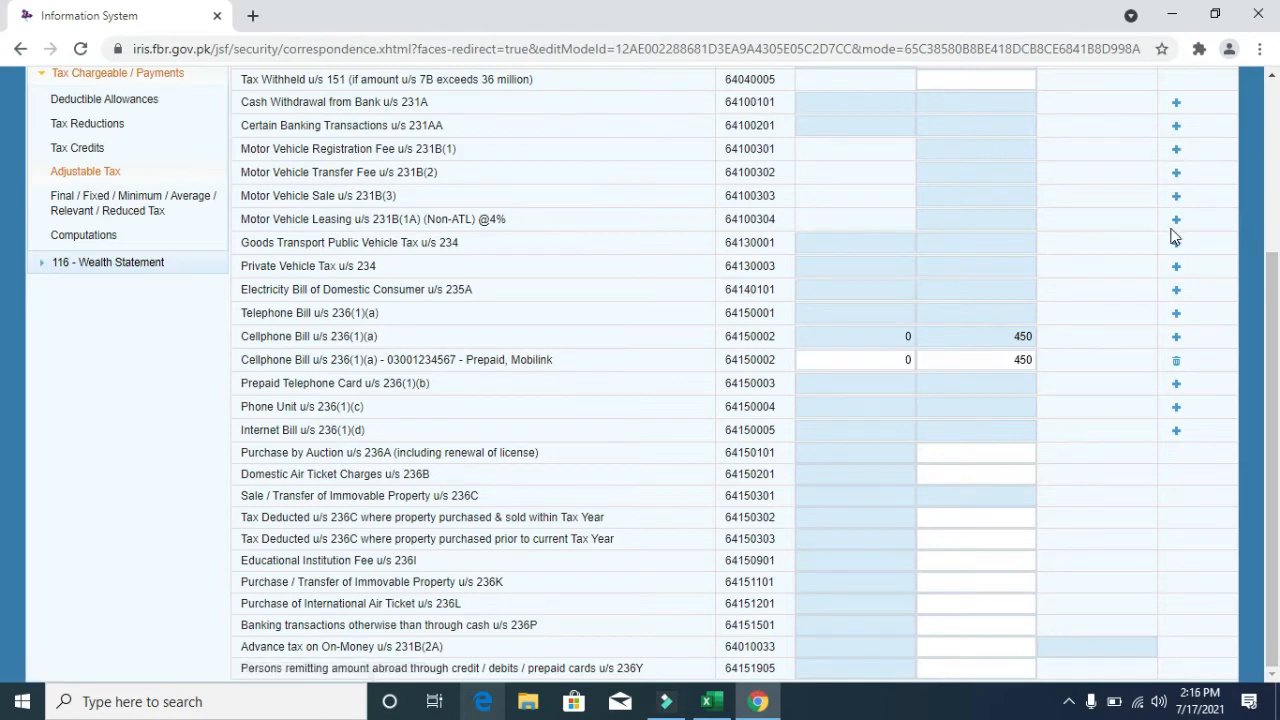
left_click_drag(1277, 290, 1277, 206)
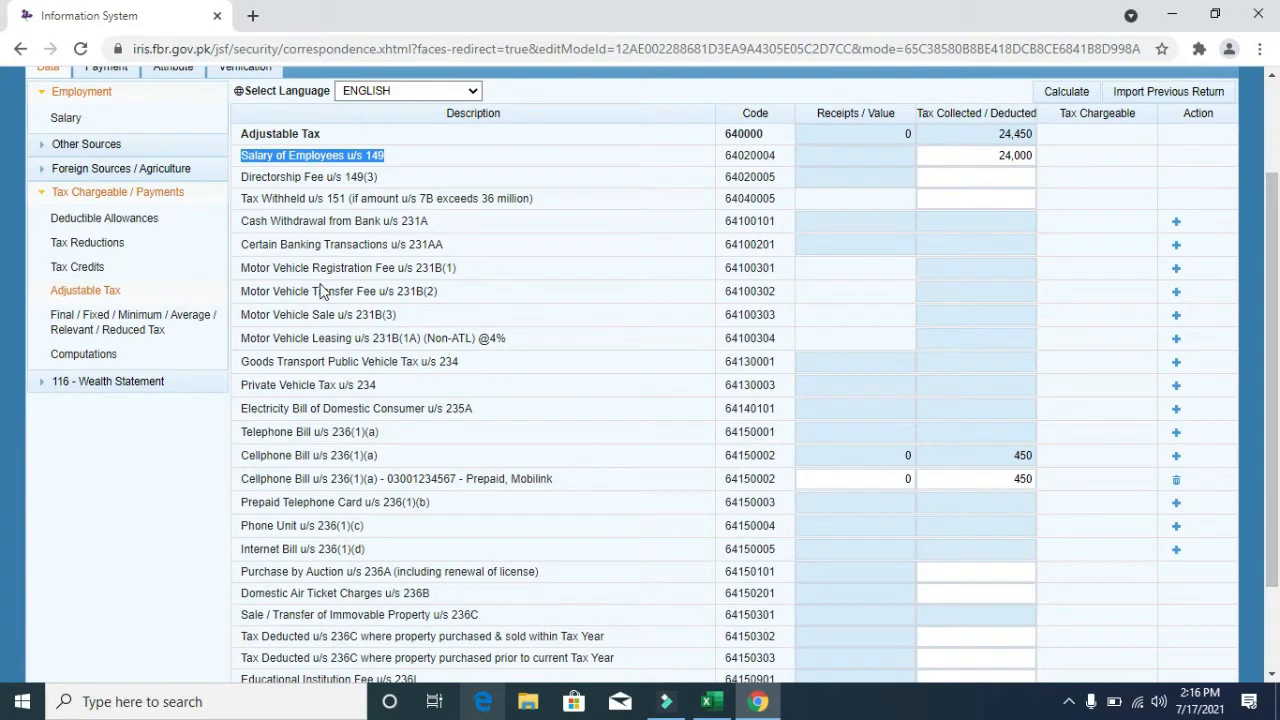
- On Computations, verify 24,000 tax chargeable, 24,450 withheld and 450 refundable, then collapse Tax Chargeable / Payments
left_click(88, 357)
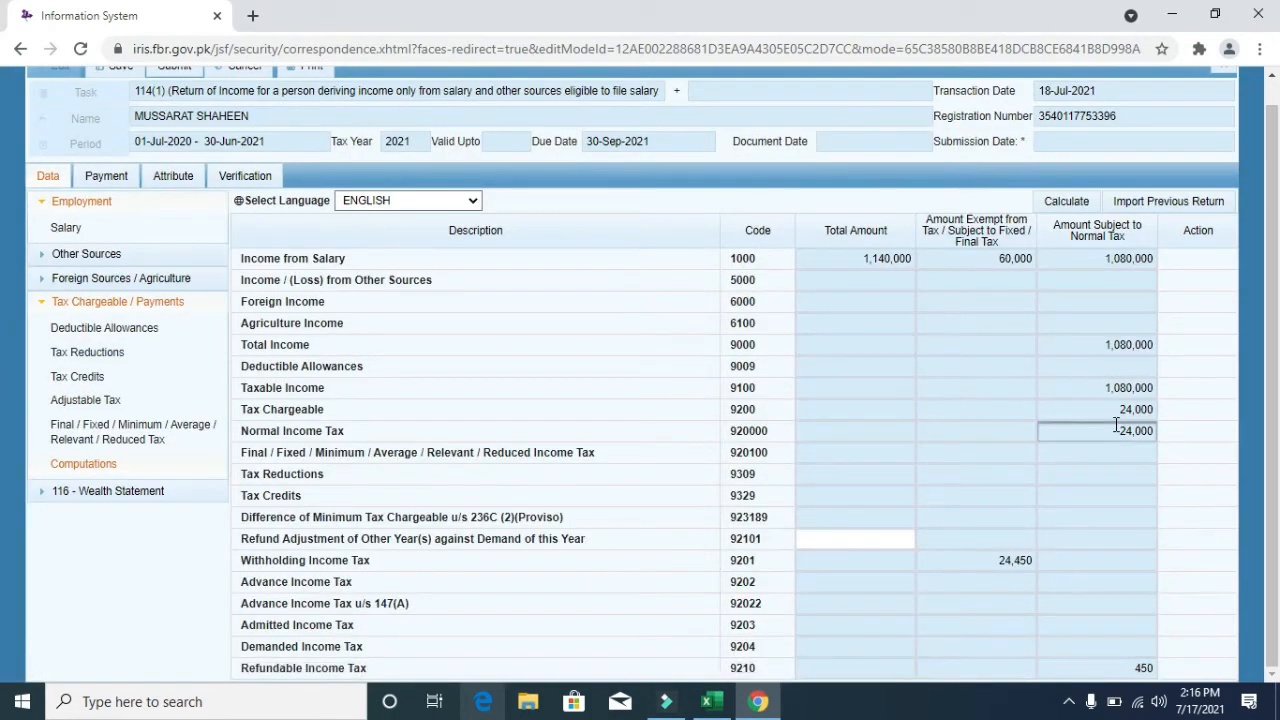
left_click_drag(1117, 431, 1156, 409)
left_click(1156, 409)
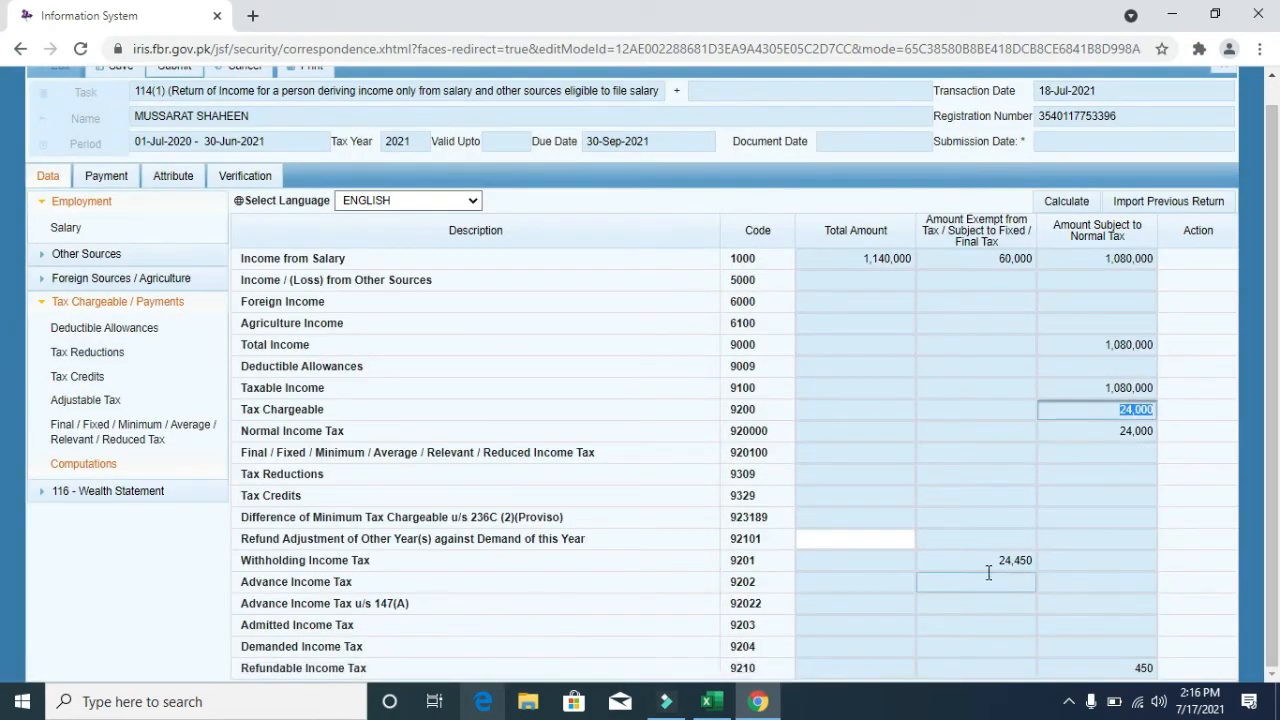
left_click_drag(986, 565, 1042, 562)
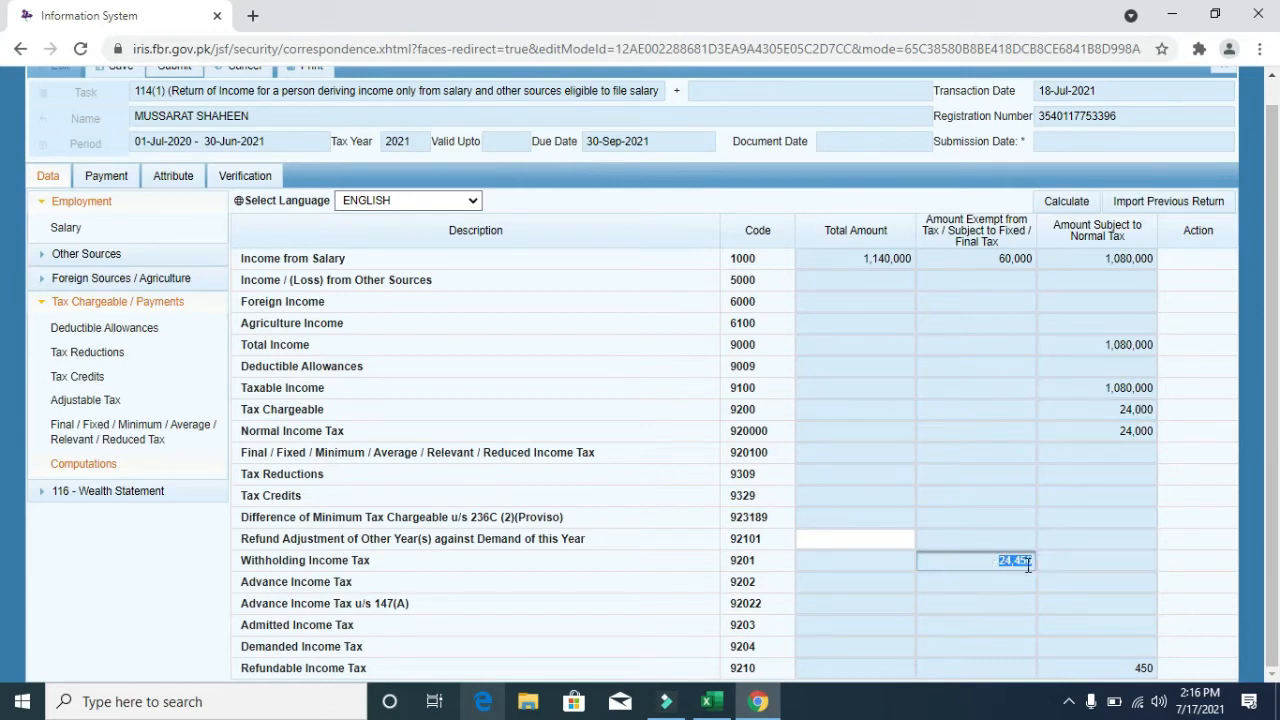
left_click_drag(1130, 675, 1166, 677)
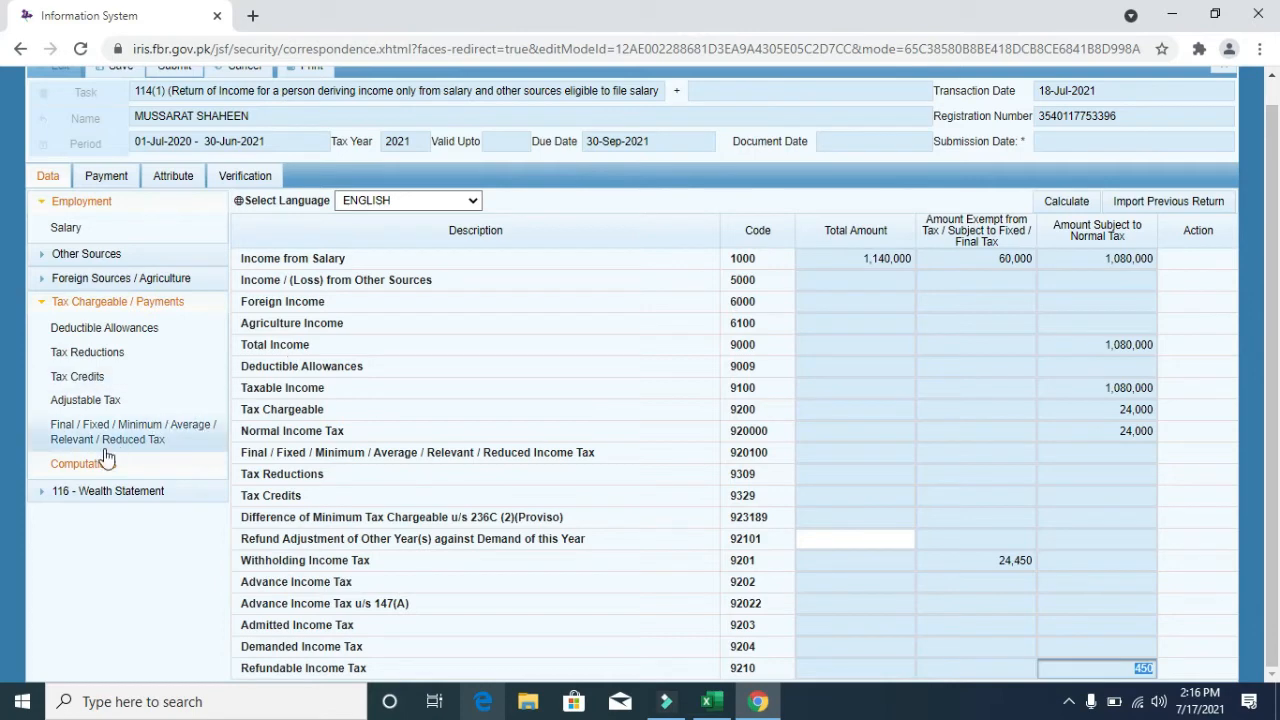
left_click(116, 305)
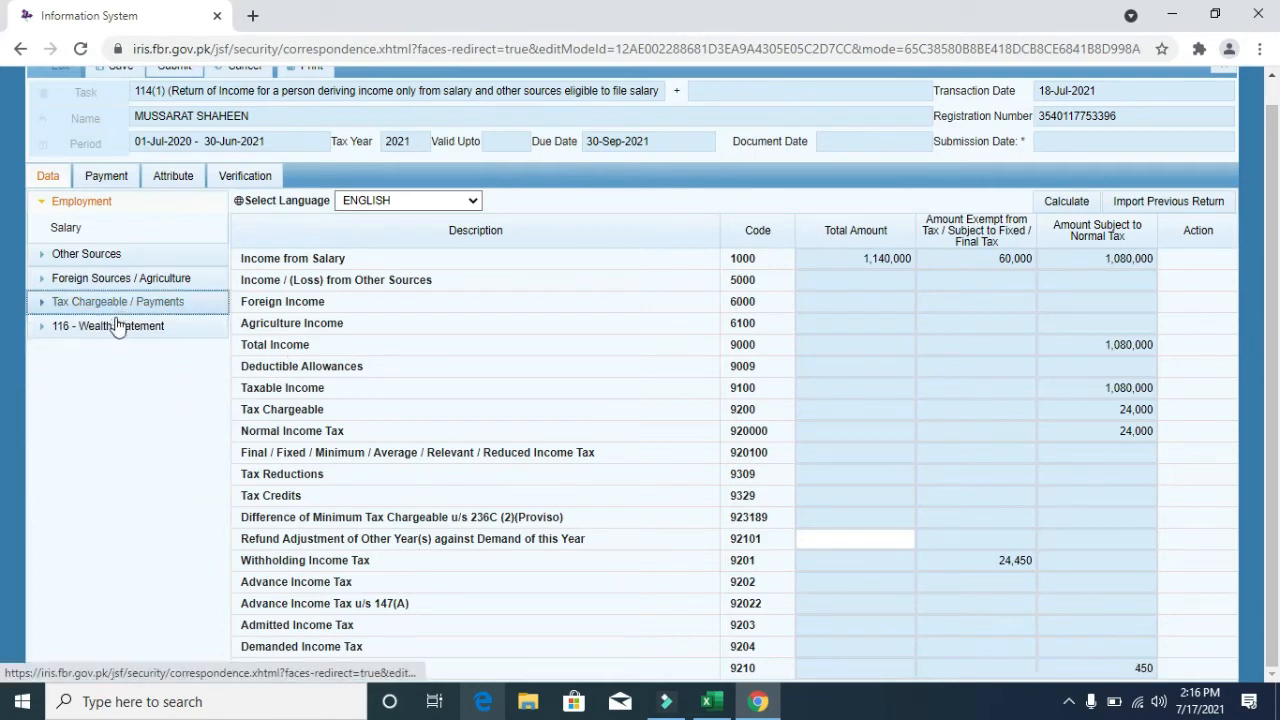
- Expand 116 - Wealth Statement to reach Personal Expenses, then switch to the Excel Tax return workbook
left_click(114, 325)
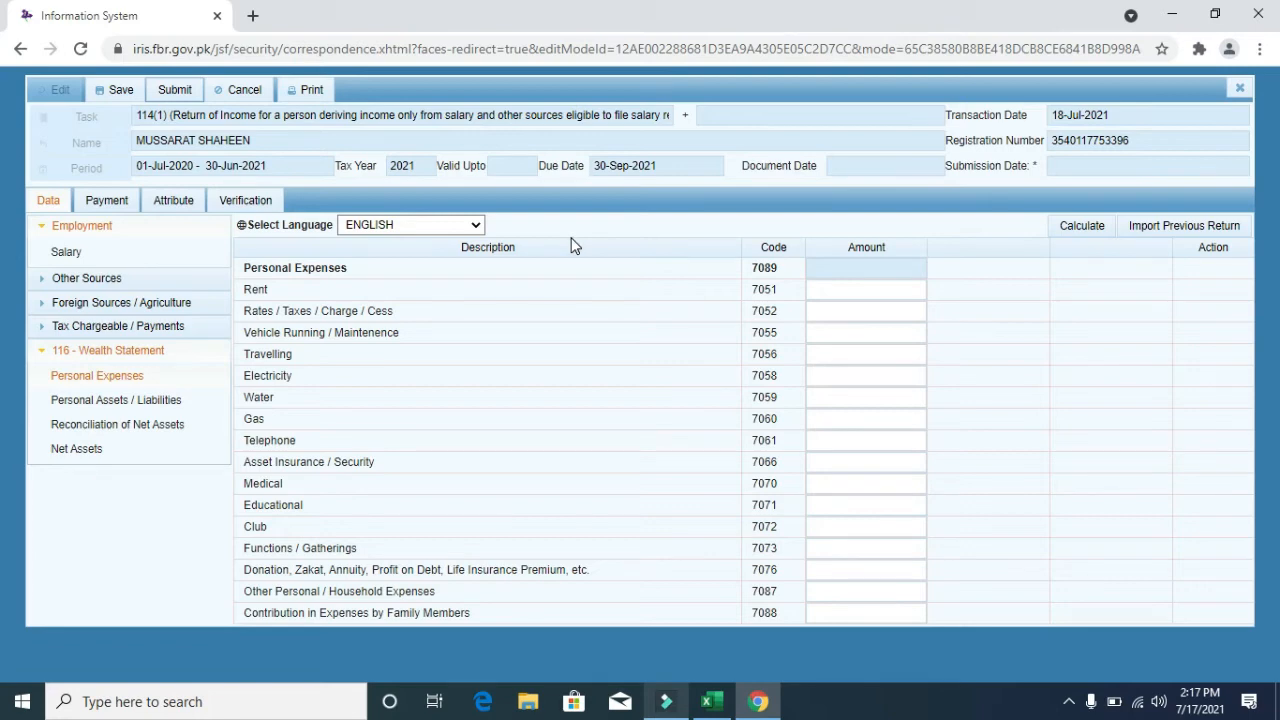
key("alt+Tab+Tab")
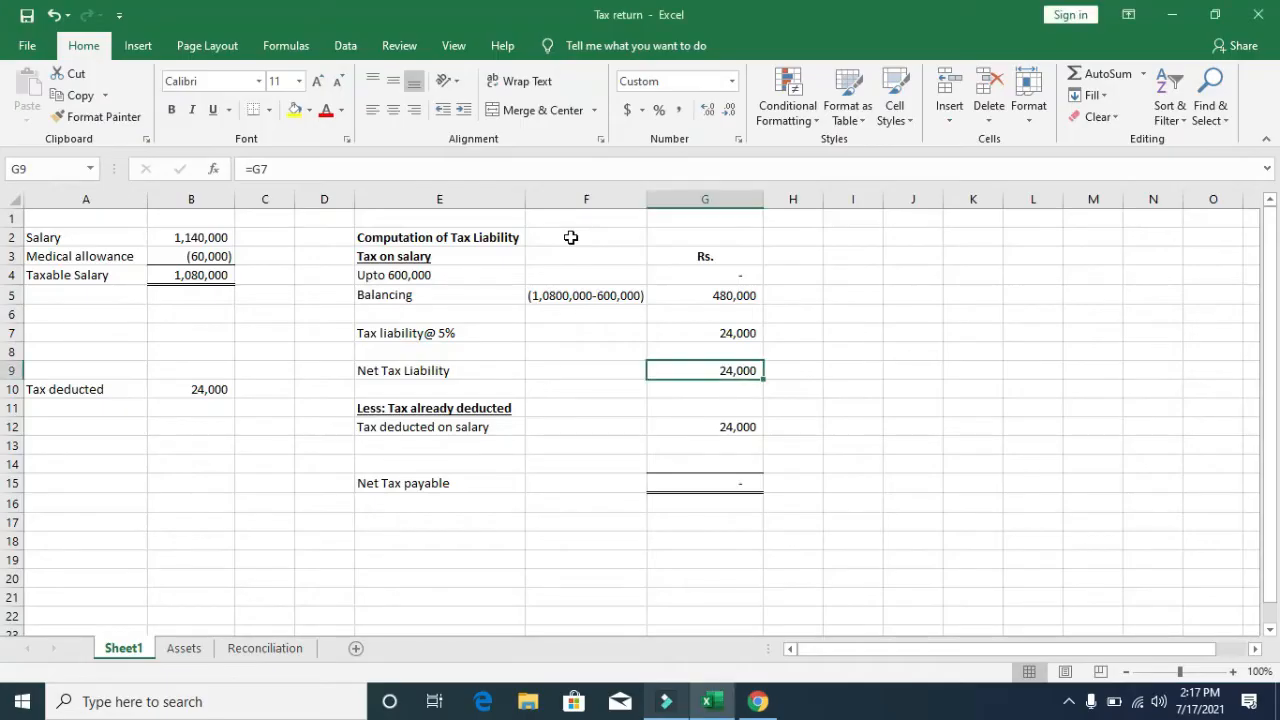
- From the Assets sheet, enter the Travelling expense of 70,000 and recalculate
left_click(188, 650)
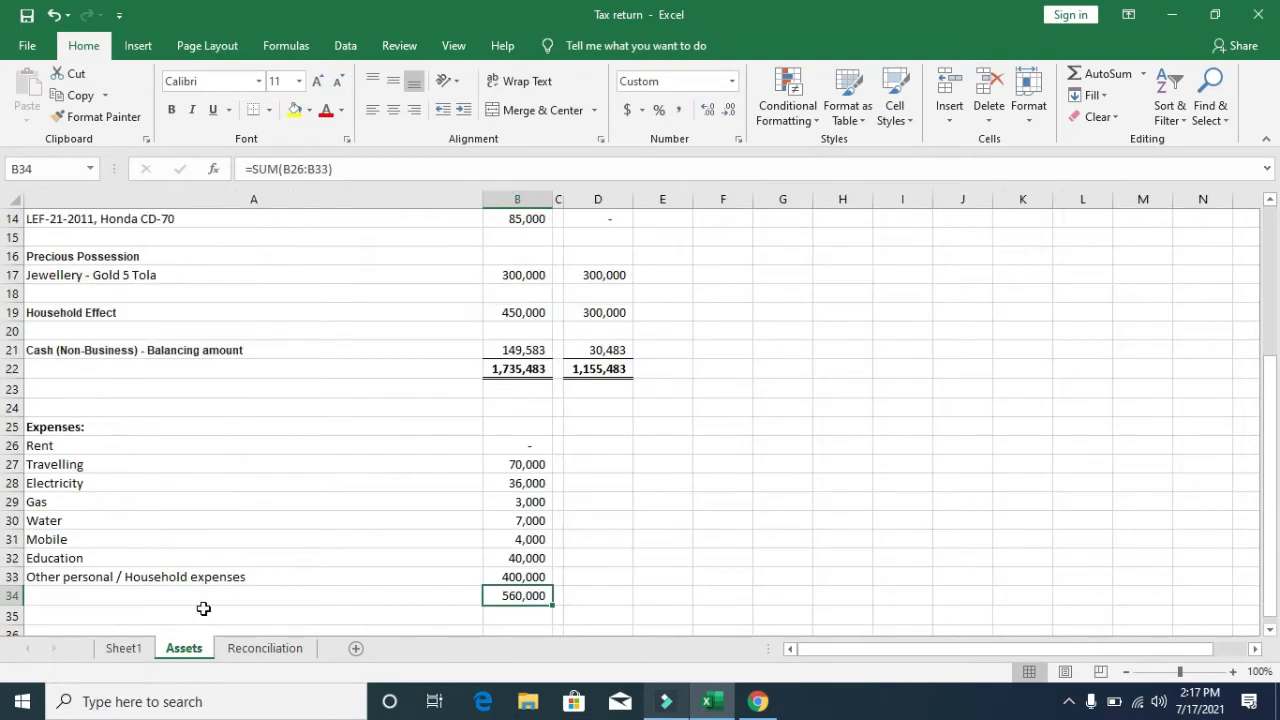
left_click(220, 475)
key("Up")
key("Right")
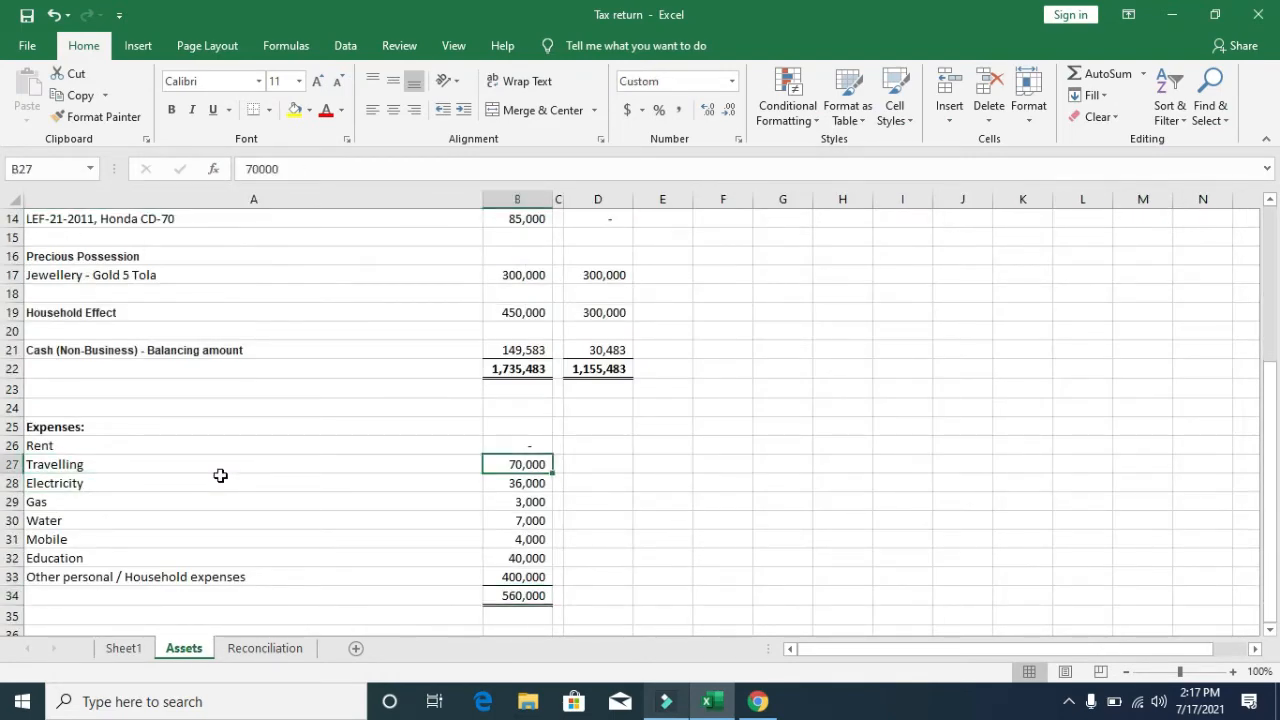
left_click(759, 703)
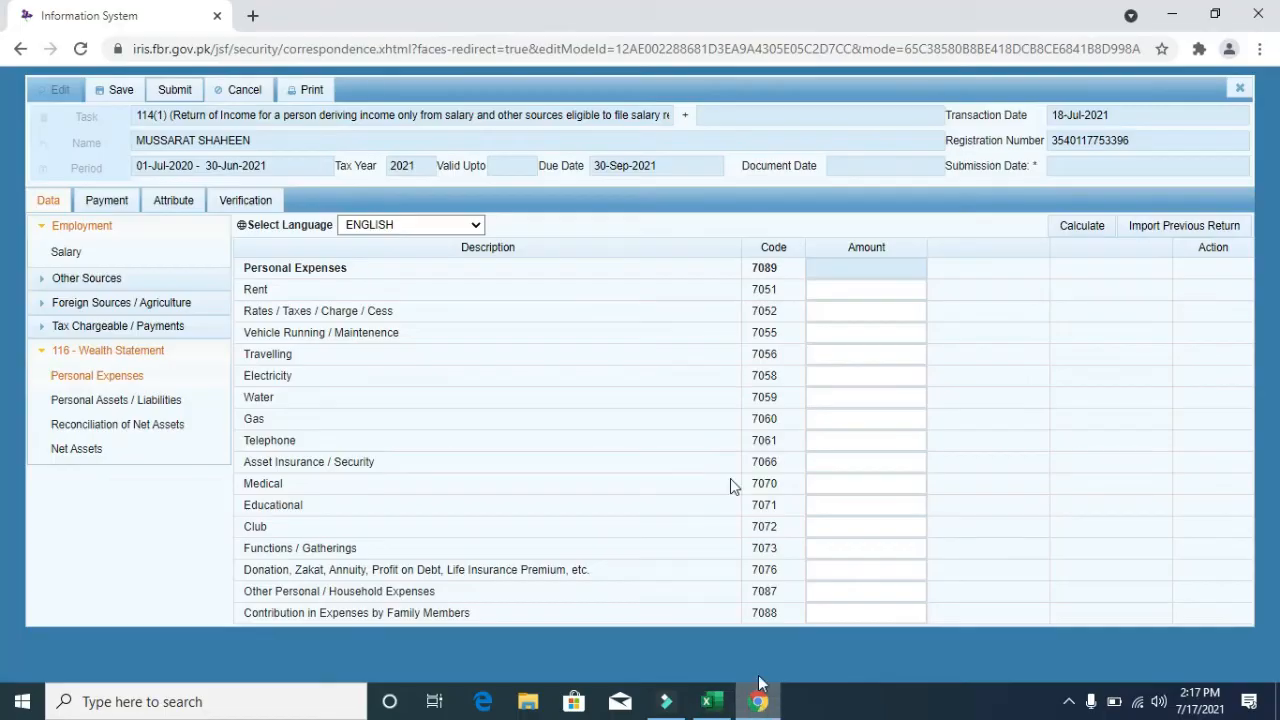
left_click(833, 355)
type("70000")
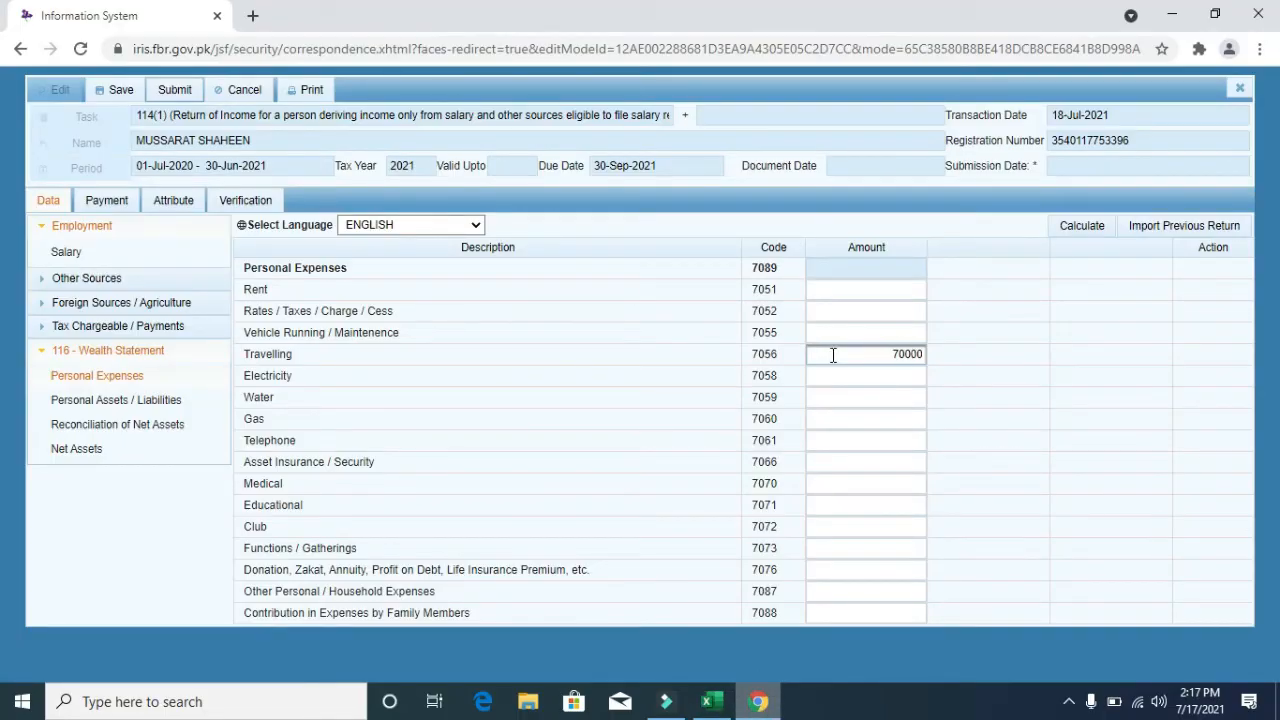
left_click(1104, 226)
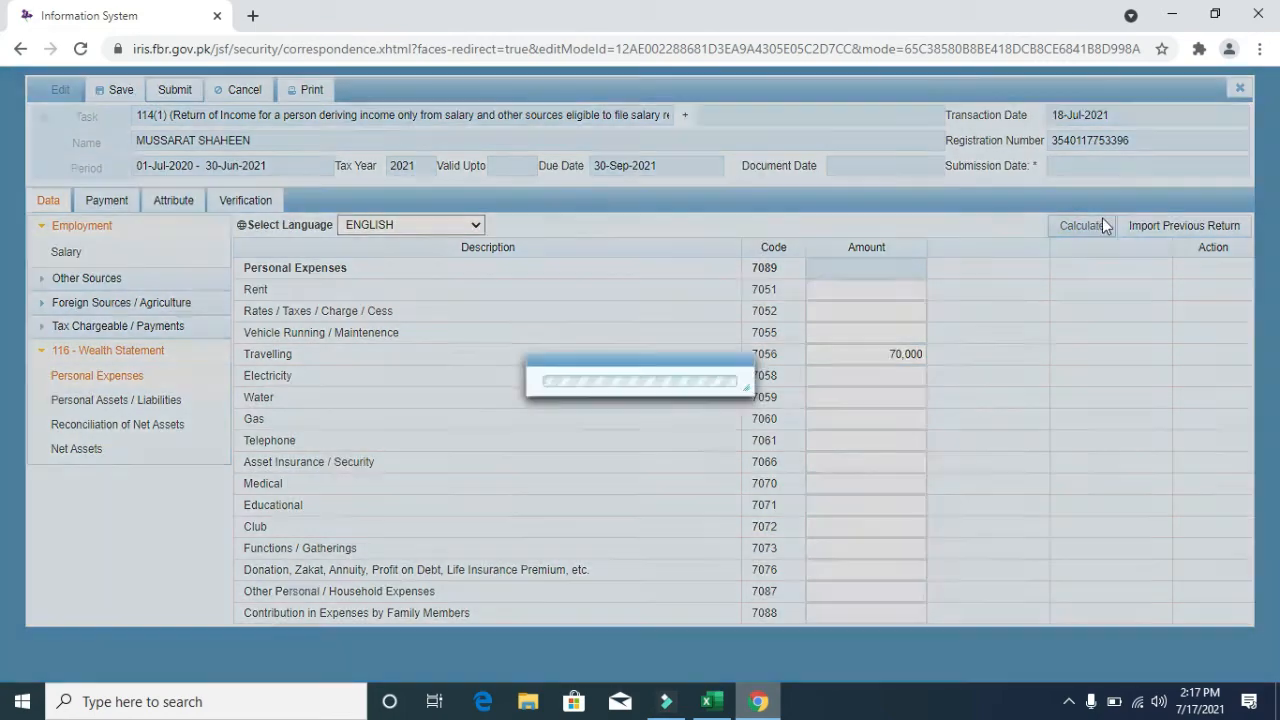
- Copy the 36,000 Electricity expense from Excel into its Amount field and recalculate
key("alt+Tab")
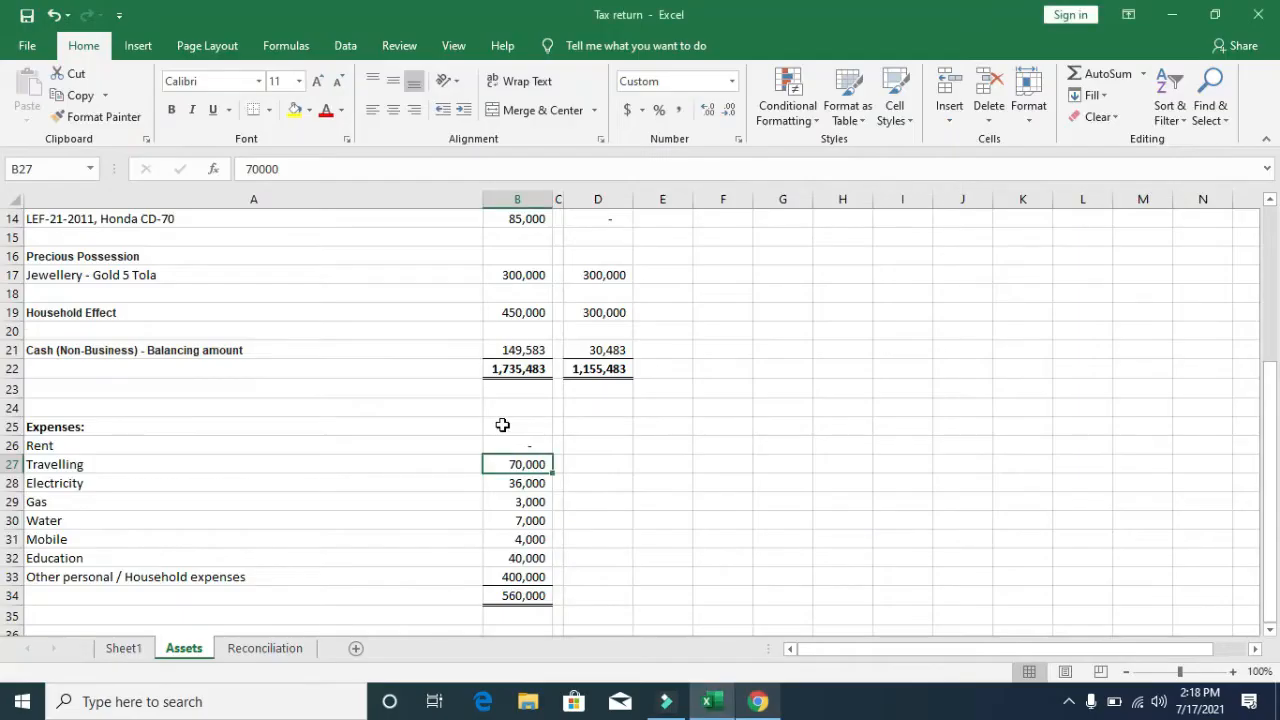
key("Down")
key("ctrl+c")
key("alt+Tab")
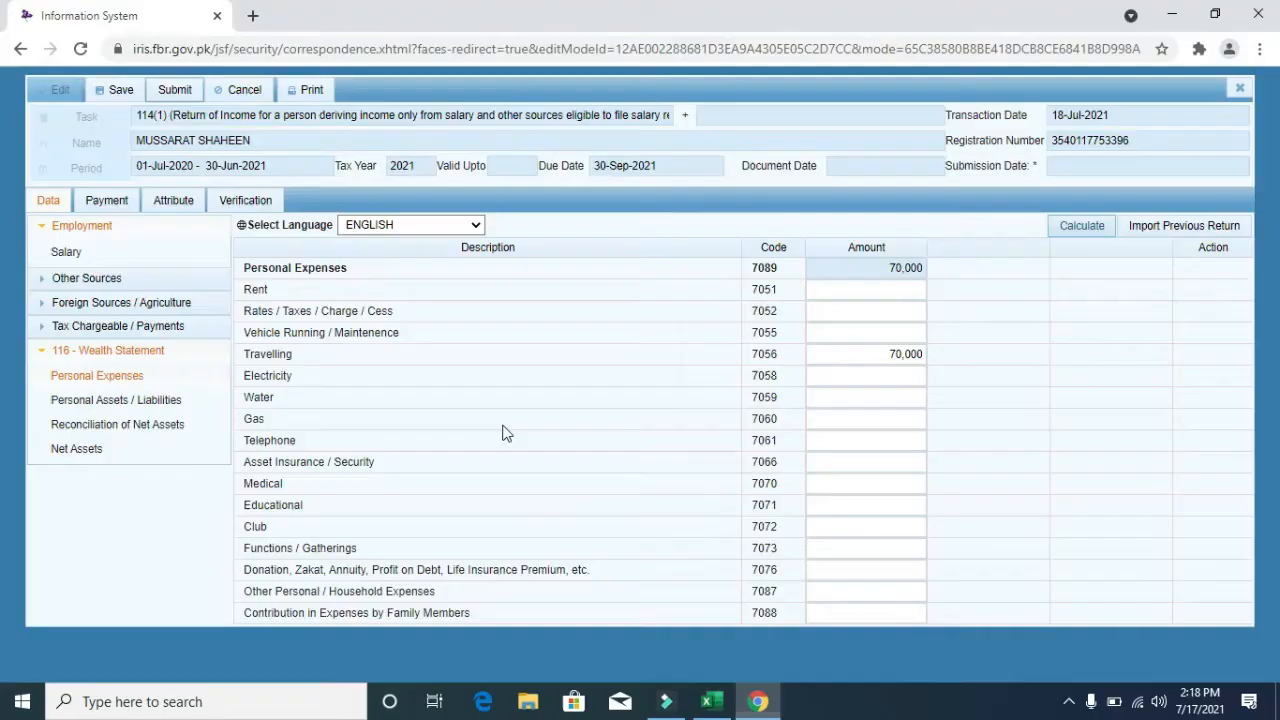
left_click(857, 362)
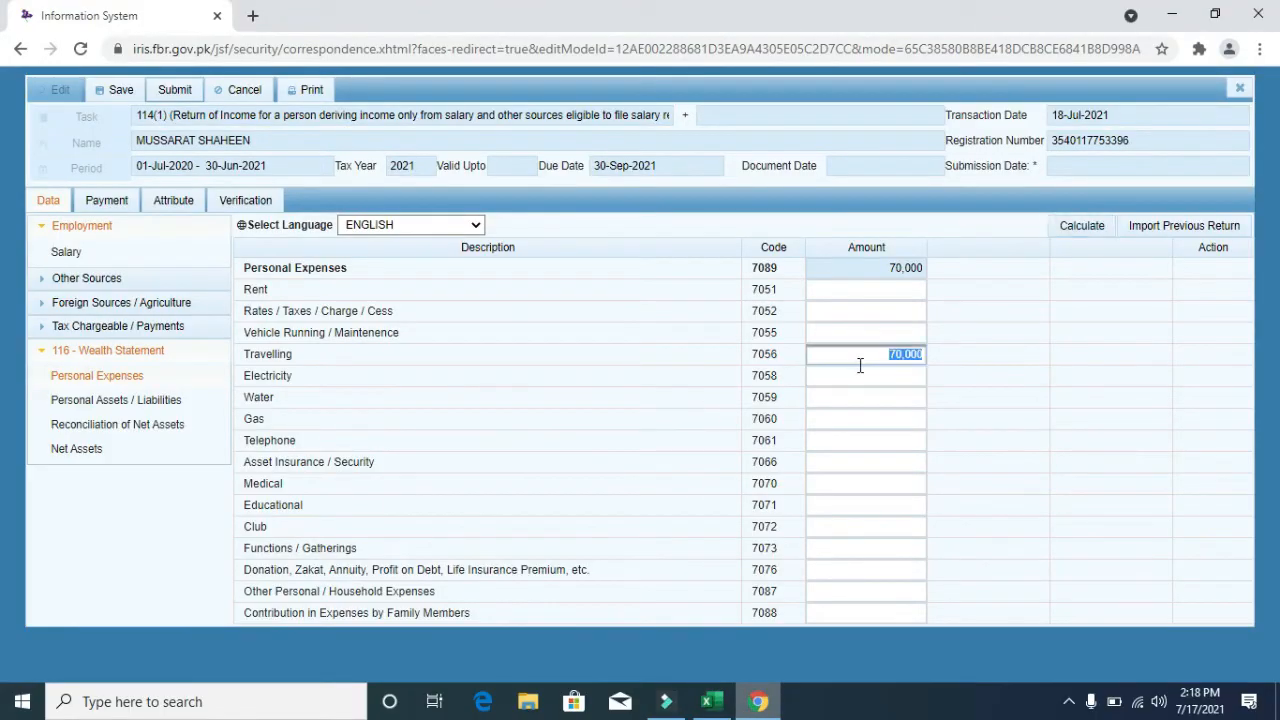
left_click(869, 372)
key("ctrl+v")
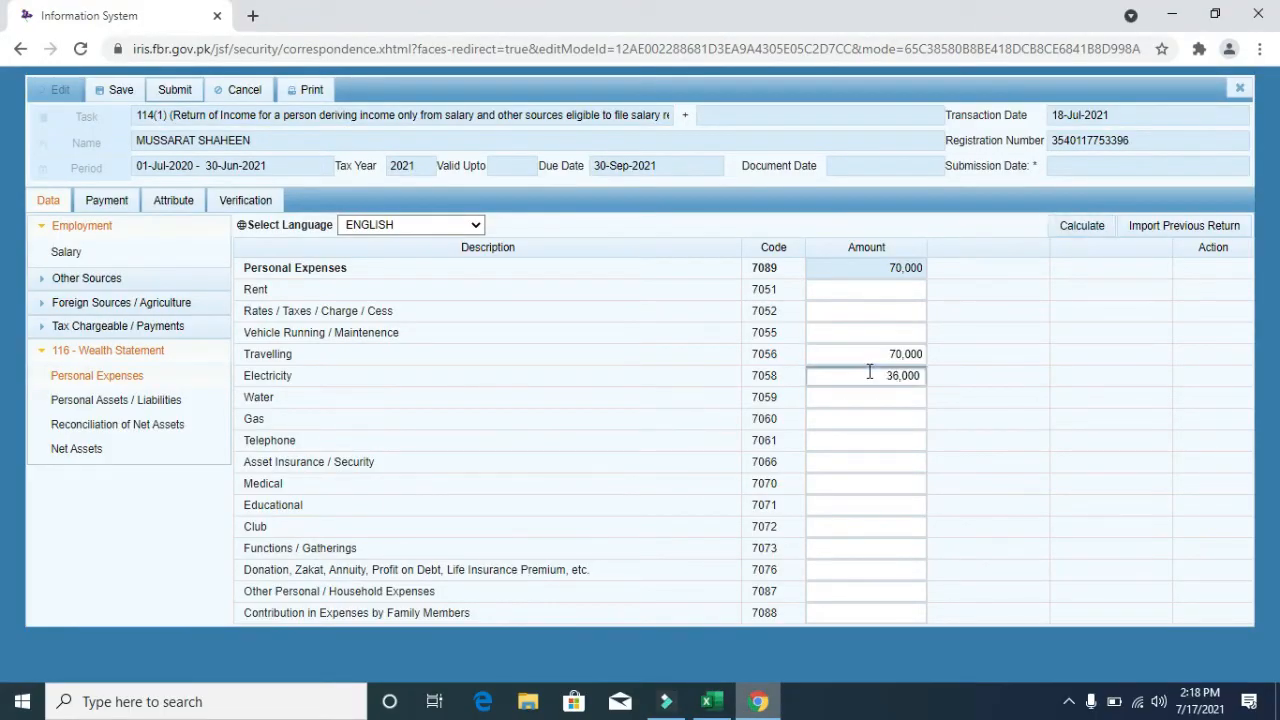
left_click(1090, 230)
- Copy the 3,000 Gas expense from Excel into its Amount field
key("alt+Tab")
key("Down")
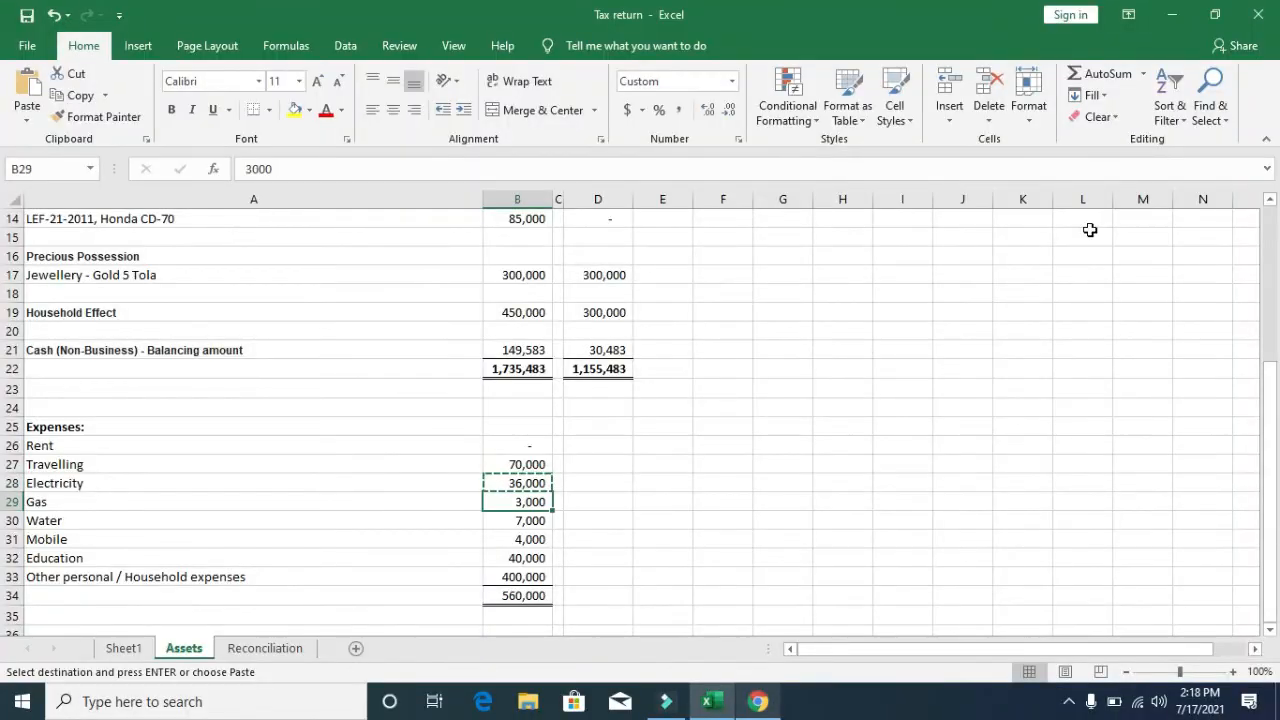
key("ctrl+c")
key("alt+Tab")
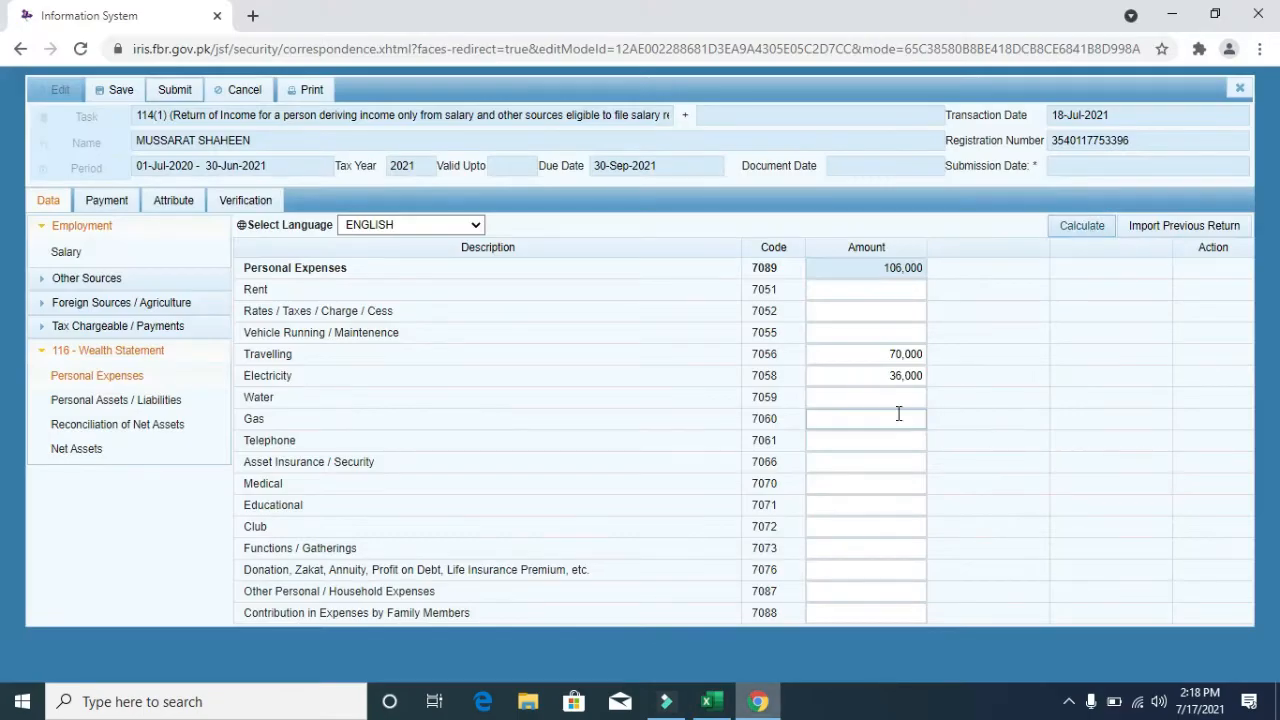
key("alt+Tab")
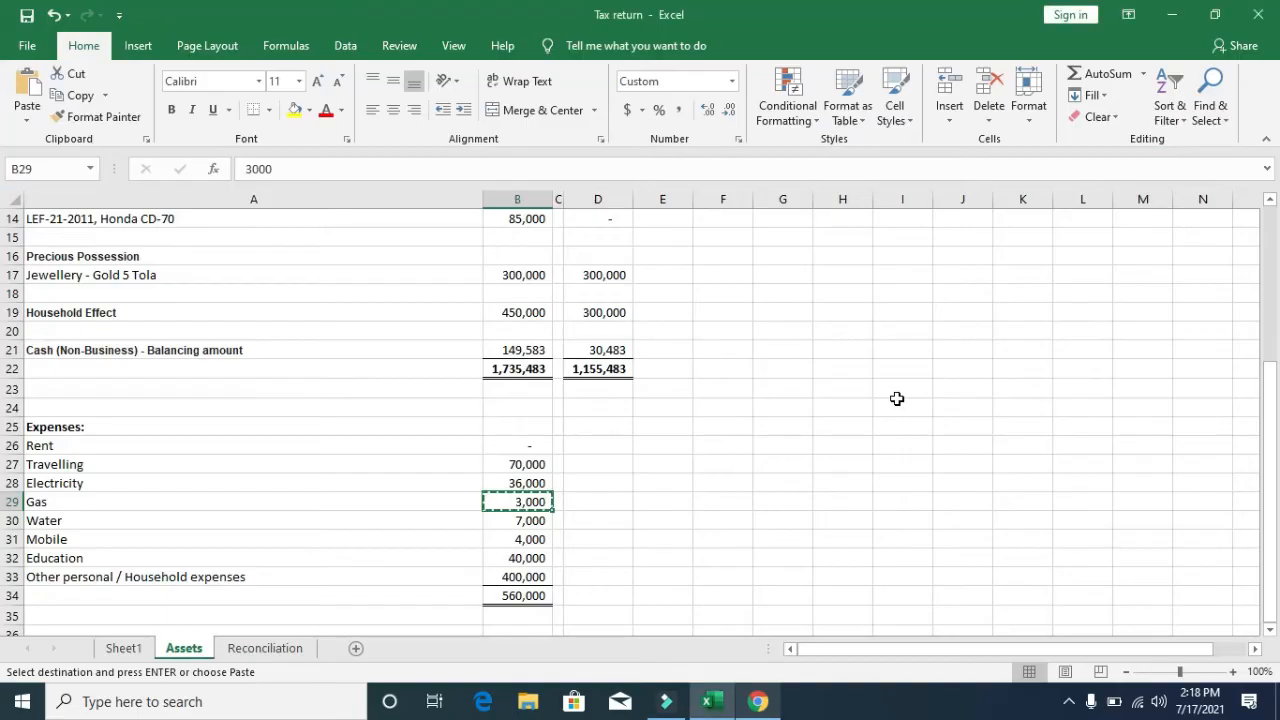
key("alt+Tab")
left_click(874, 419)
key("ctrl+v")
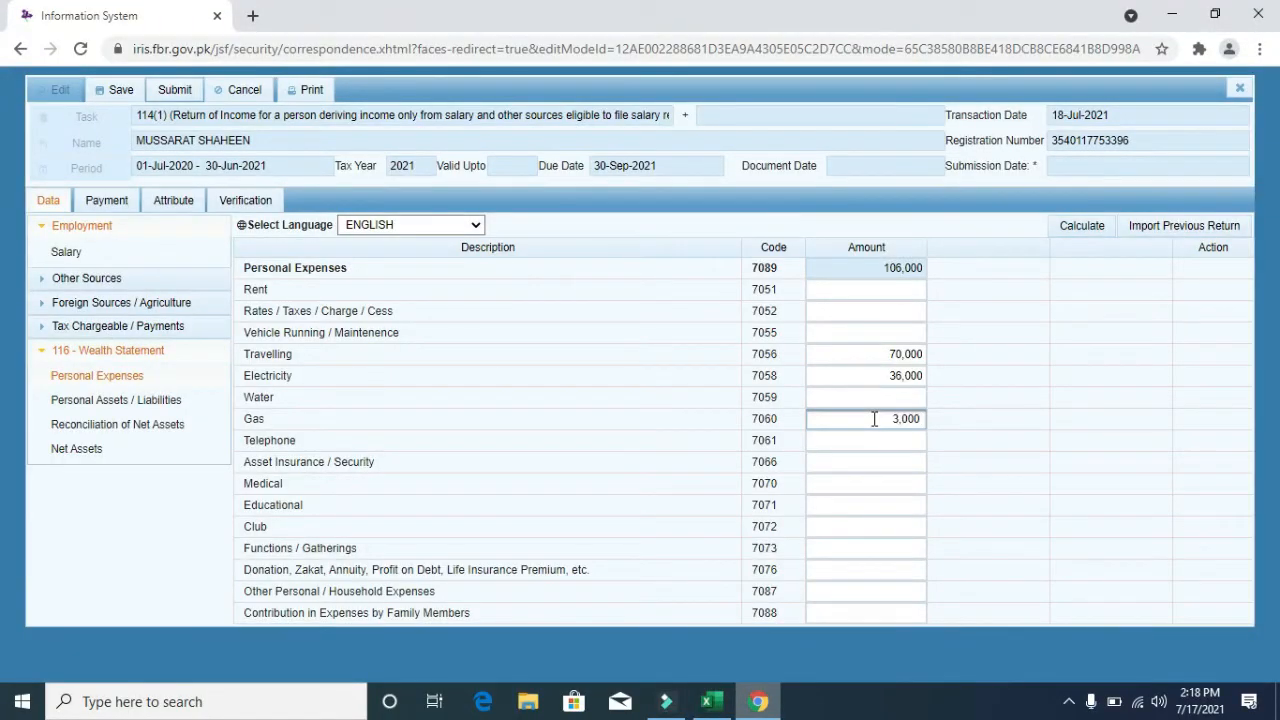
- Fill in the Water amount of 7,000 and the Telephone amount of 4,000 from Excel
key("alt+Tab")
key("Down")
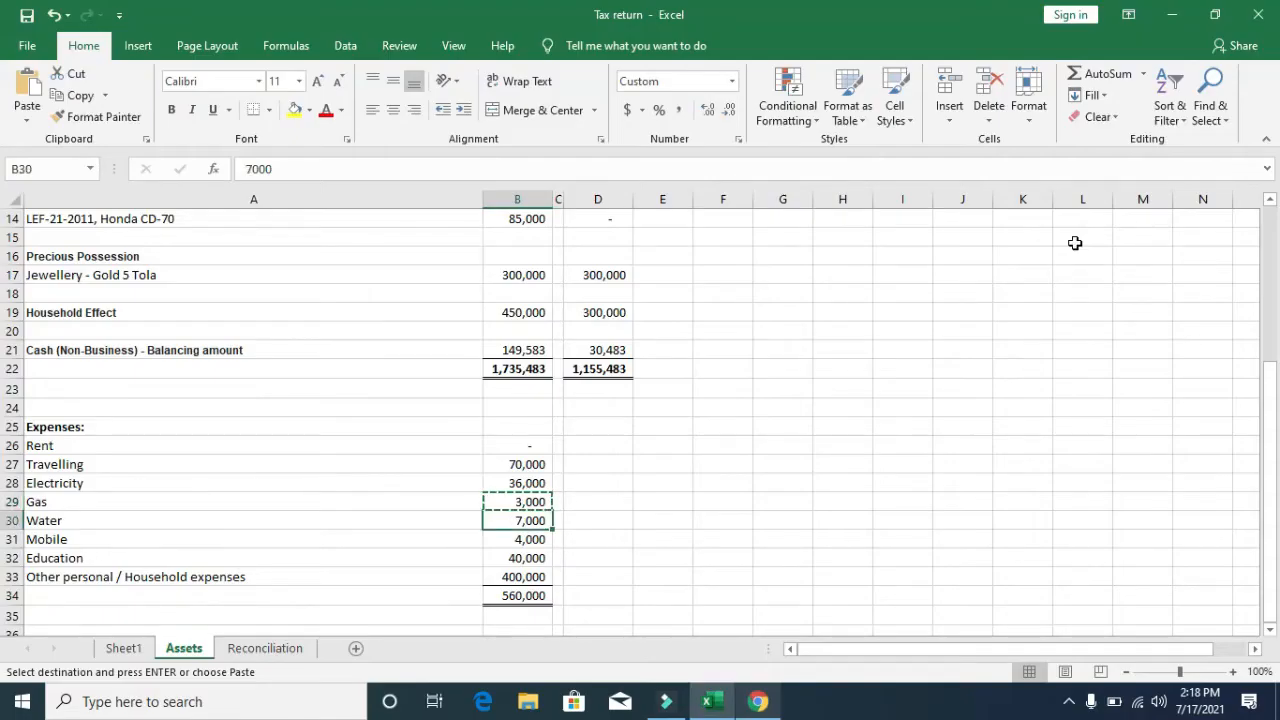
key("ctrl+c")
key("alt+Tab")
left_click(912, 397)
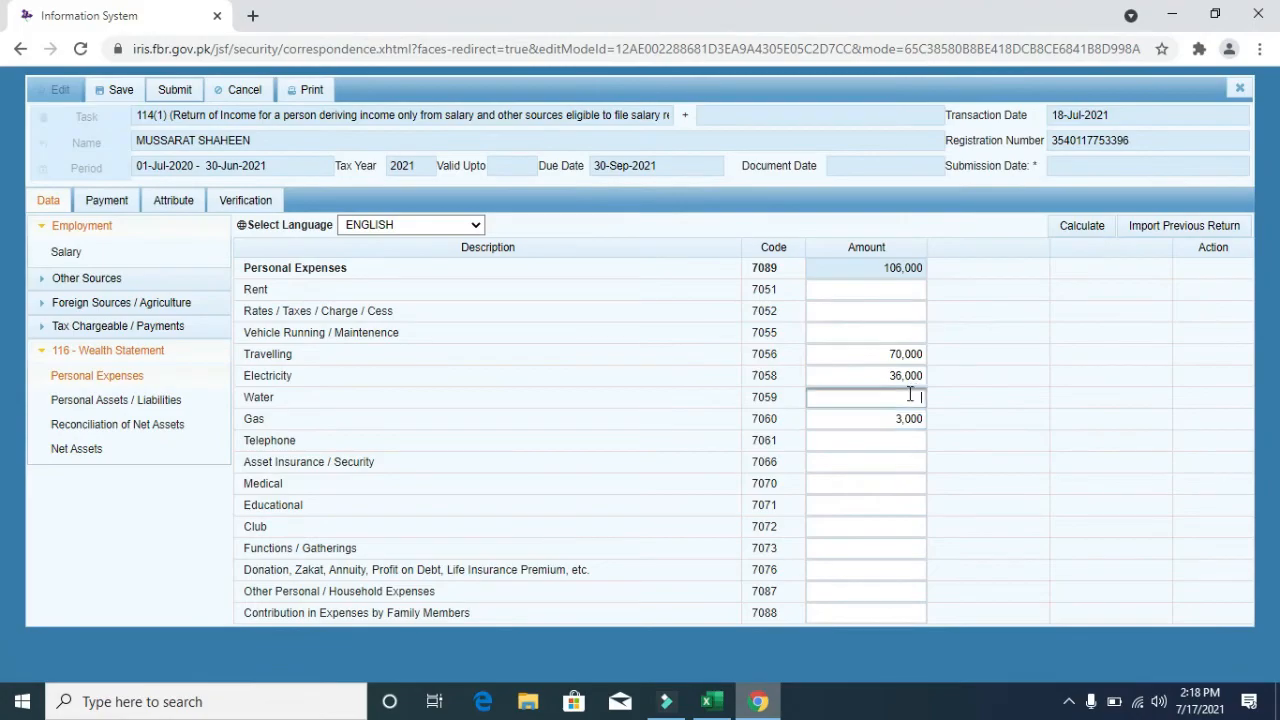
key("alt+Tab")
key("Down")
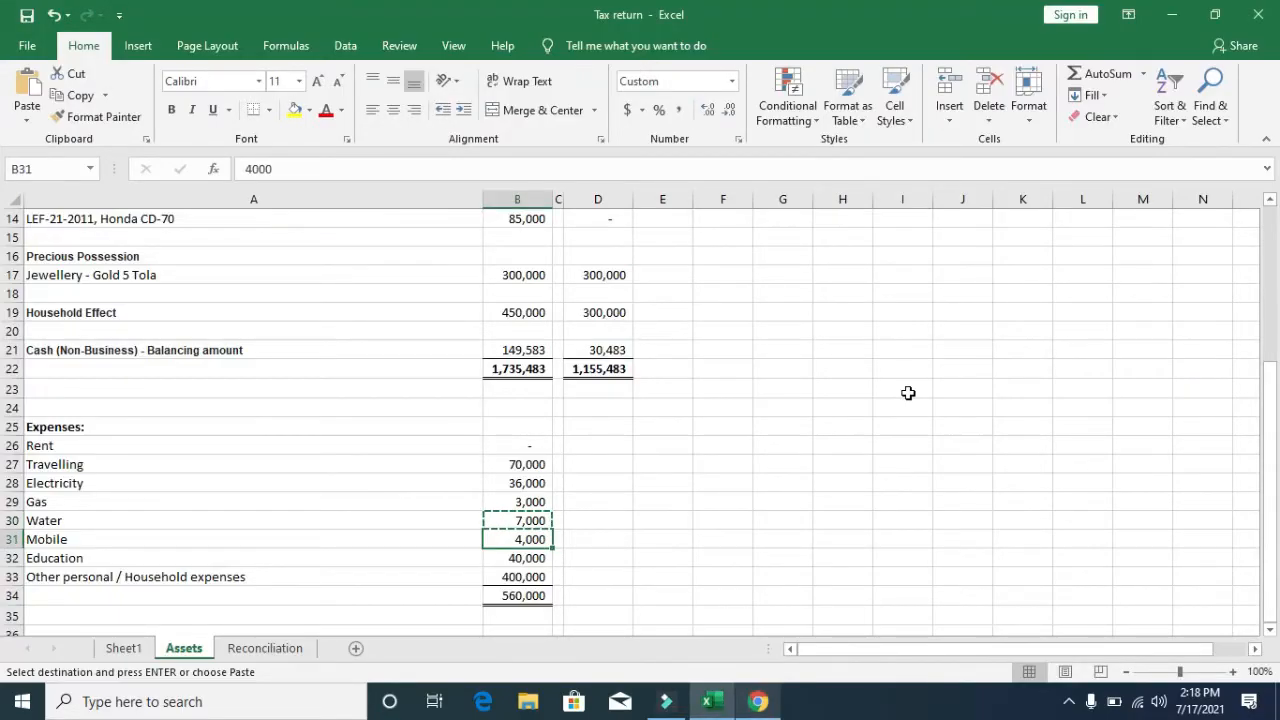
key("ctrl+c")
key("alt+Tab")
left_click(892, 440)
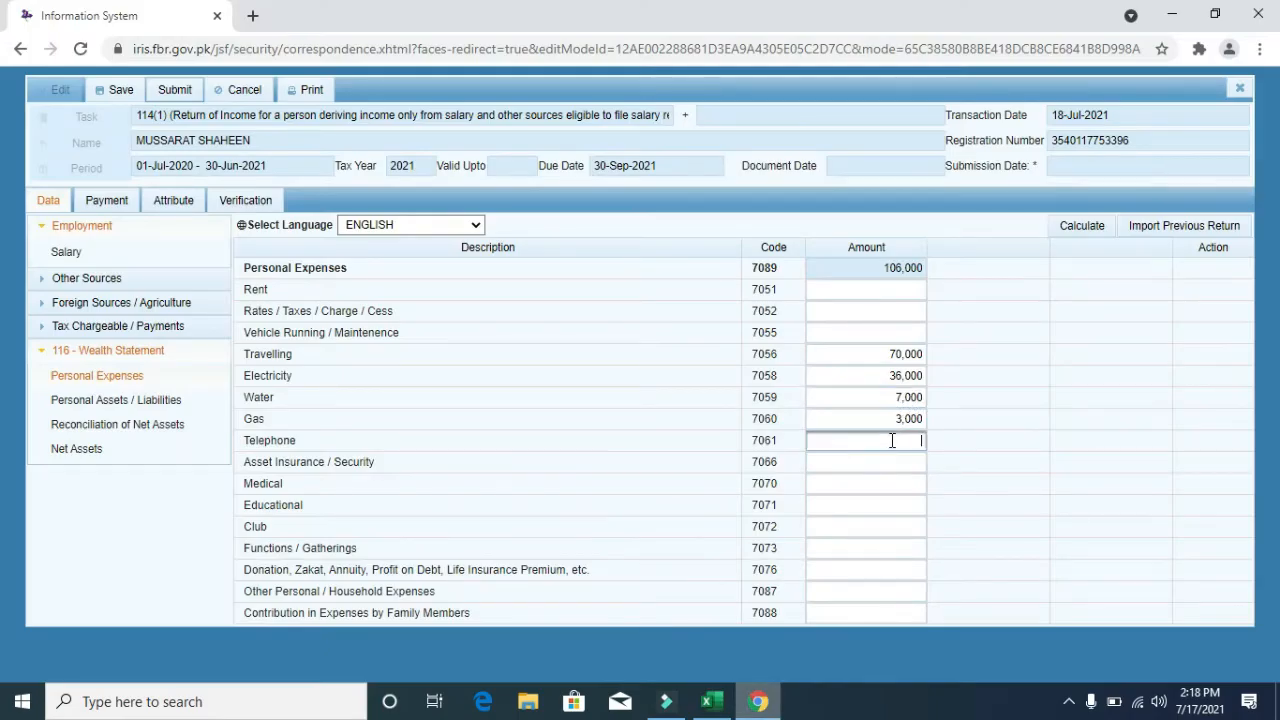
key("ctrl+v")
- Copy the 40,000 Education expense from Excel into the Educational amount field
key("alt+Tab")
key("Down")
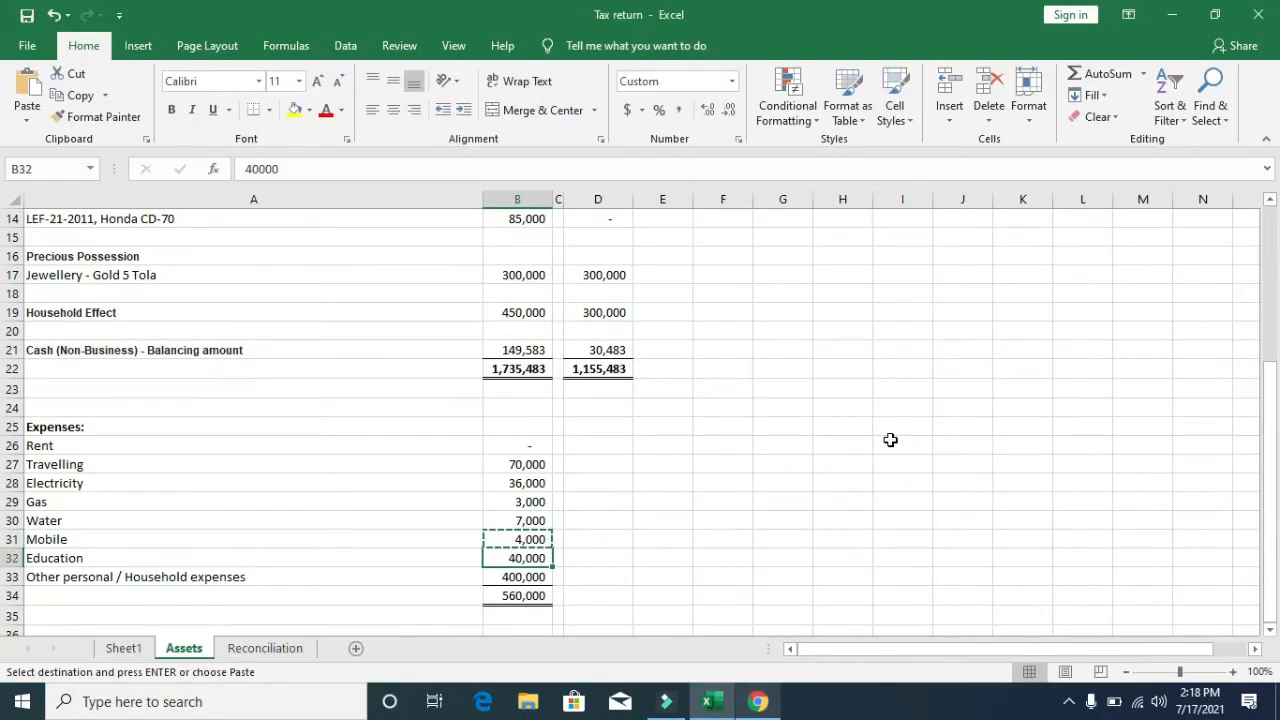
key("ctrl+c")
key("alt+Tab")
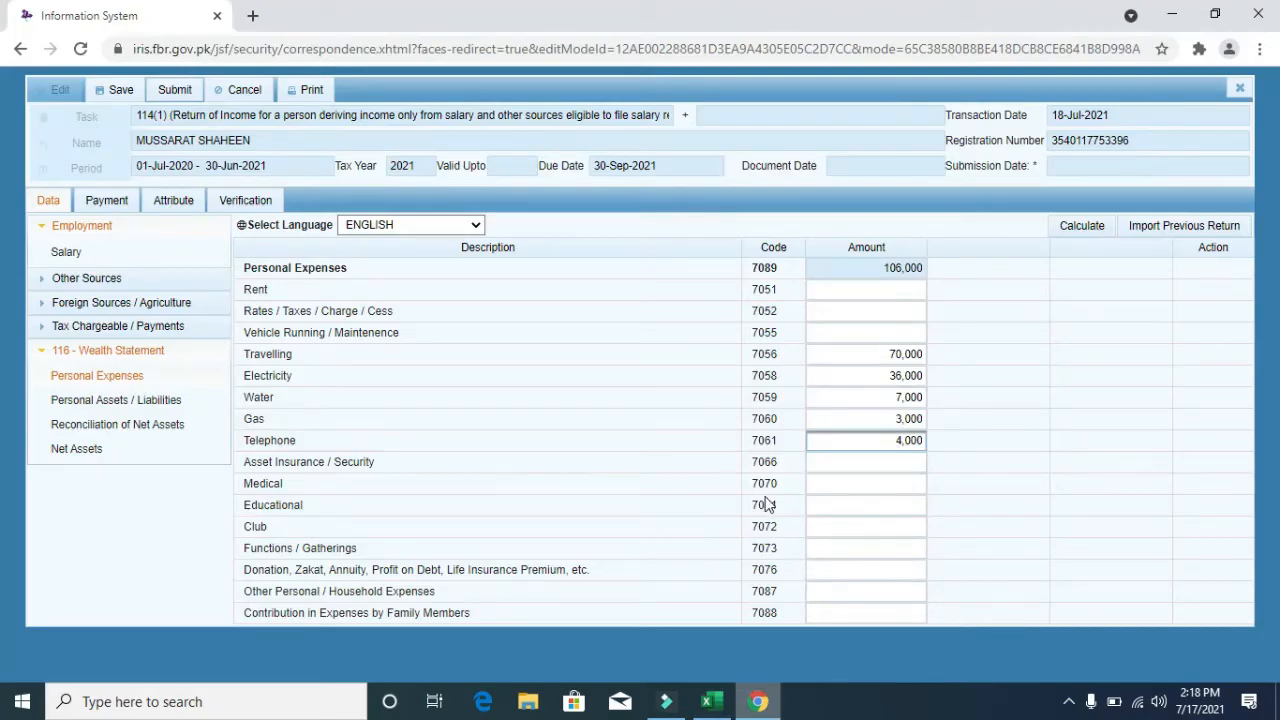
left_click(825, 502)
key("ctrl+v")
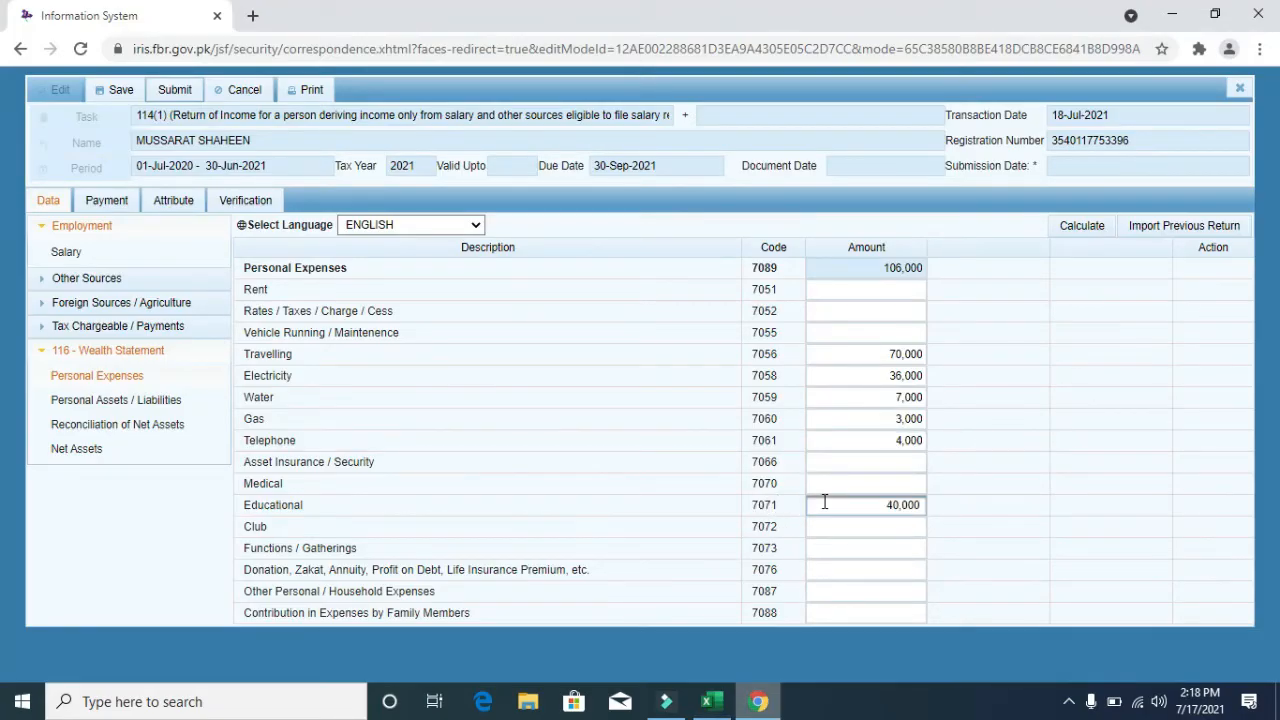
- Paste 400,000 as other household expenses, recalculate to 560,000, and go to Personal Assets / Liabilities
key("alt+Tab")
key("Down")
key("ctrl+c")
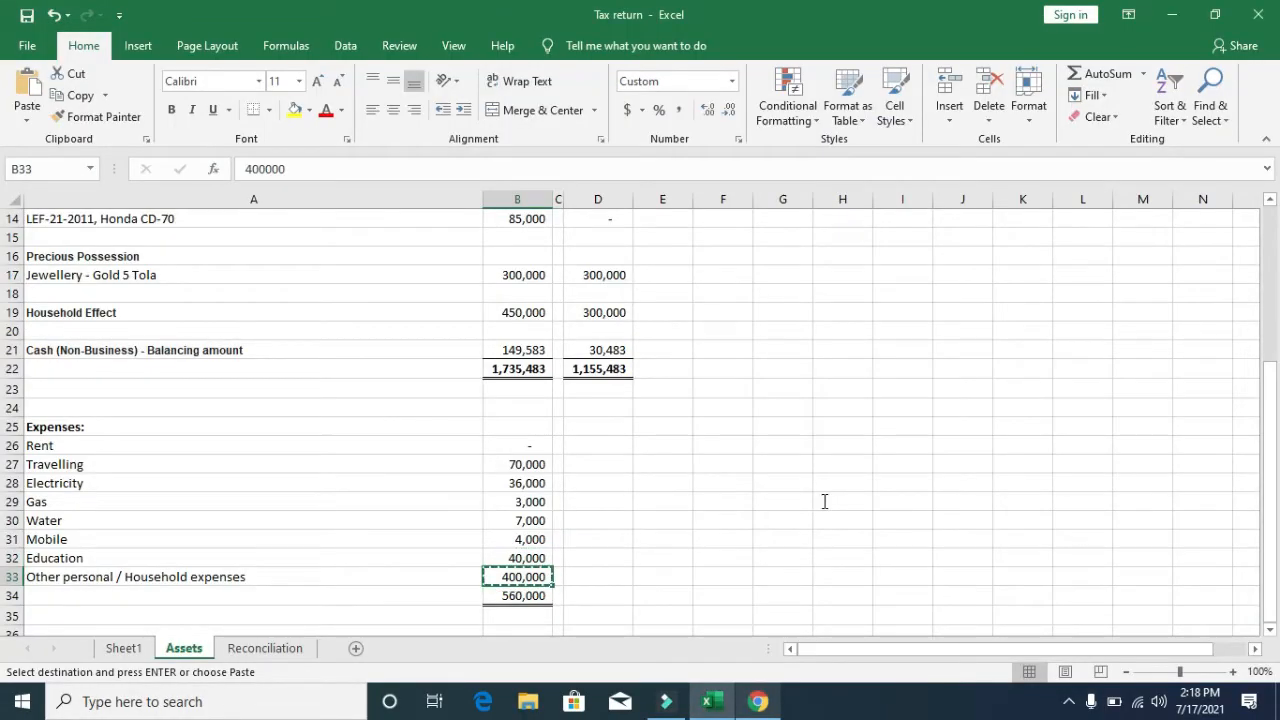
key("alt+Tab")
left_click(847, 586)
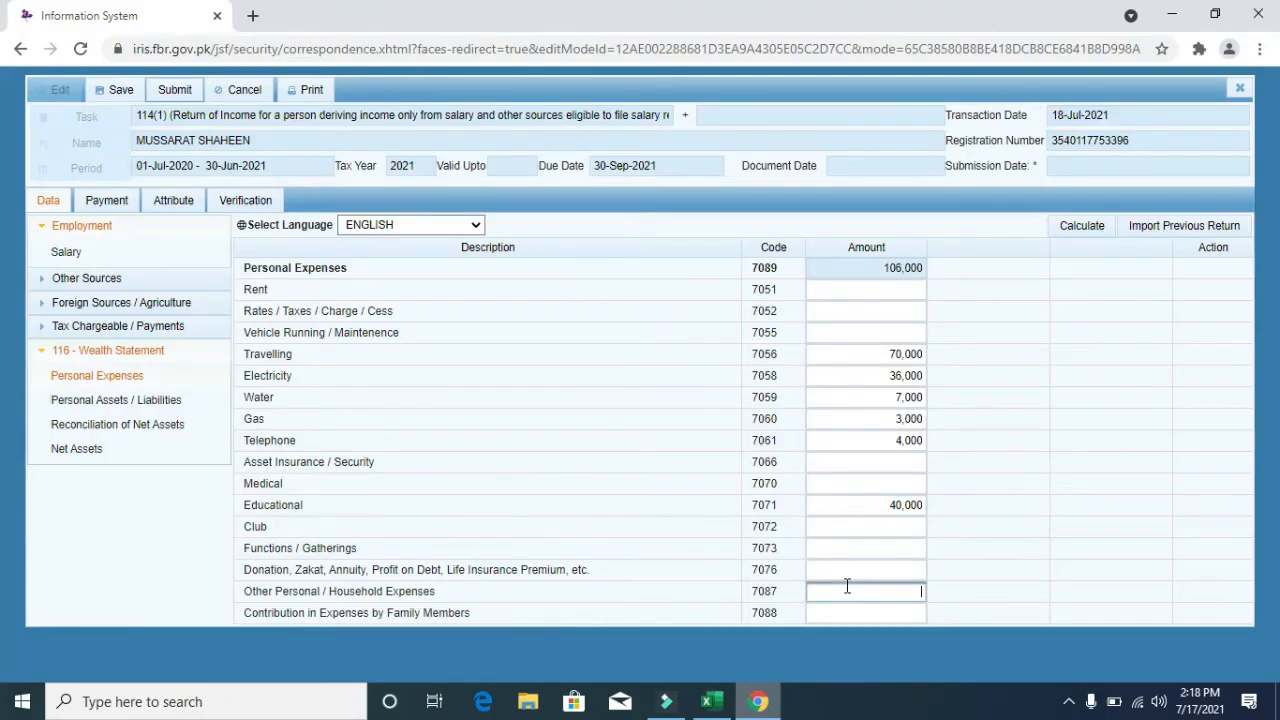
key("ctrl+v")
left_click(1084, 226)
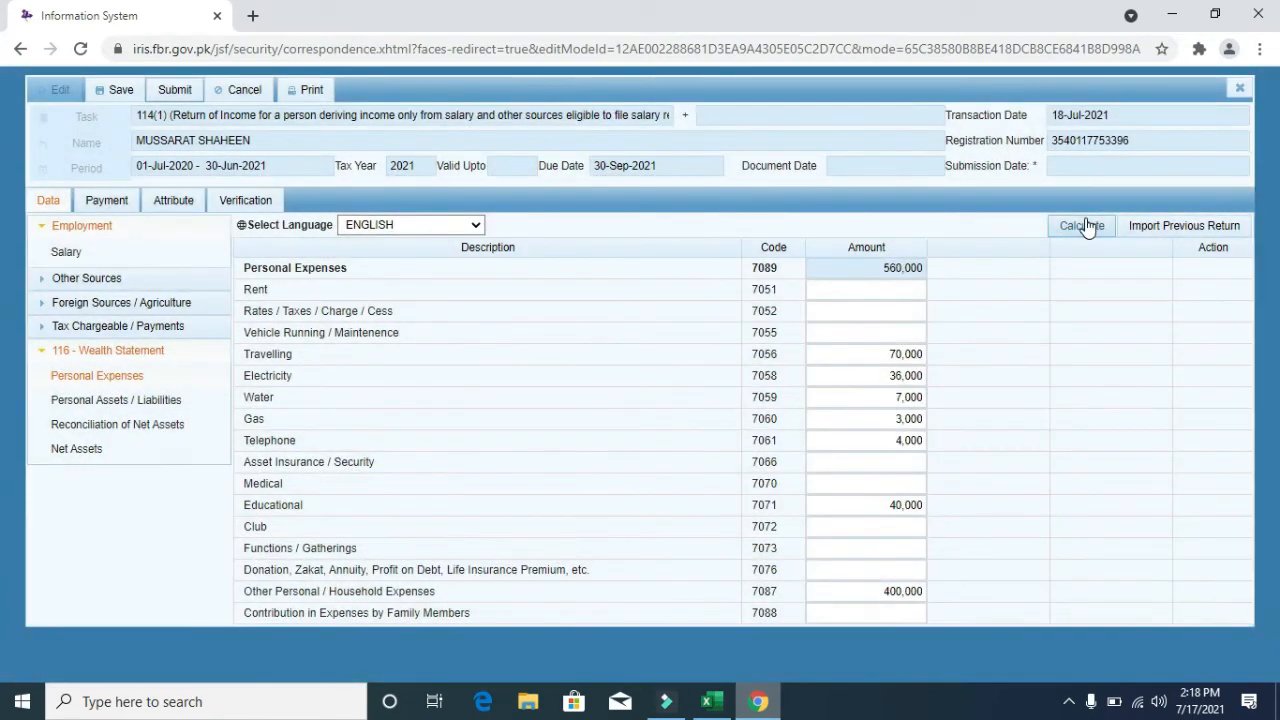
left_click(166, 400)
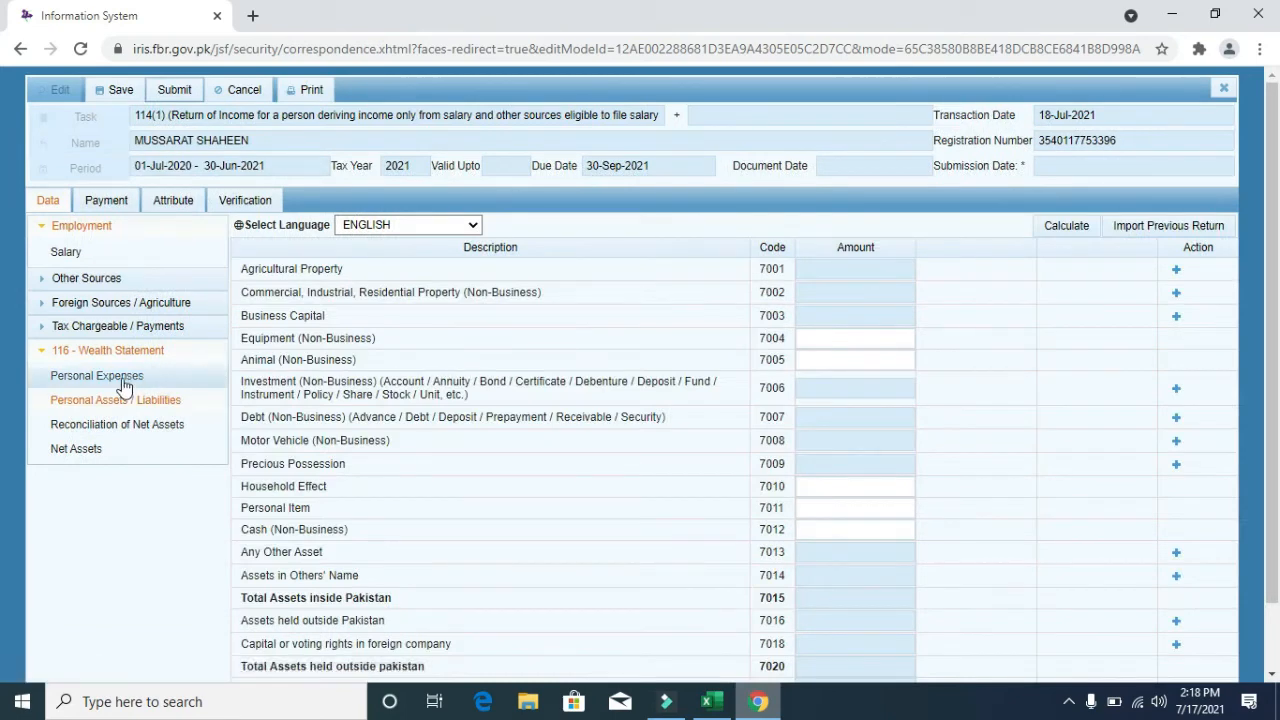
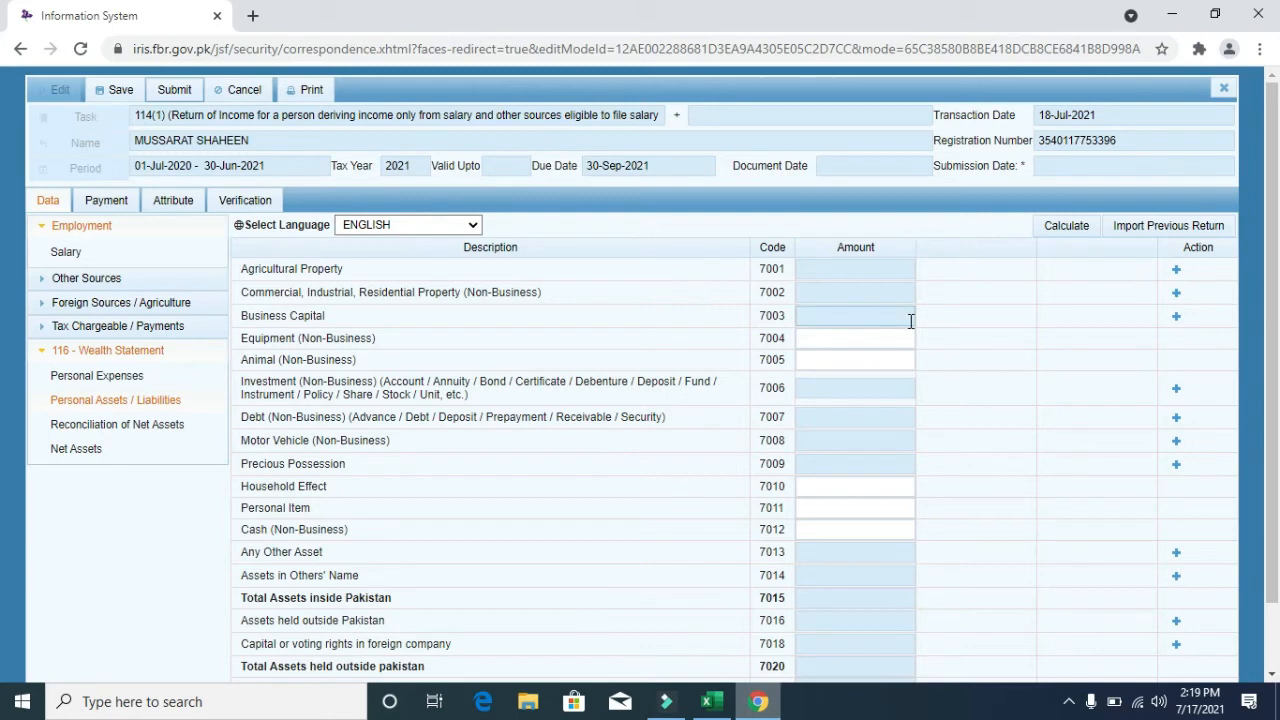
- Open a new property entry form on the 7002 Commercial, Industrial, Residential Property row
left_click(1177, 296)
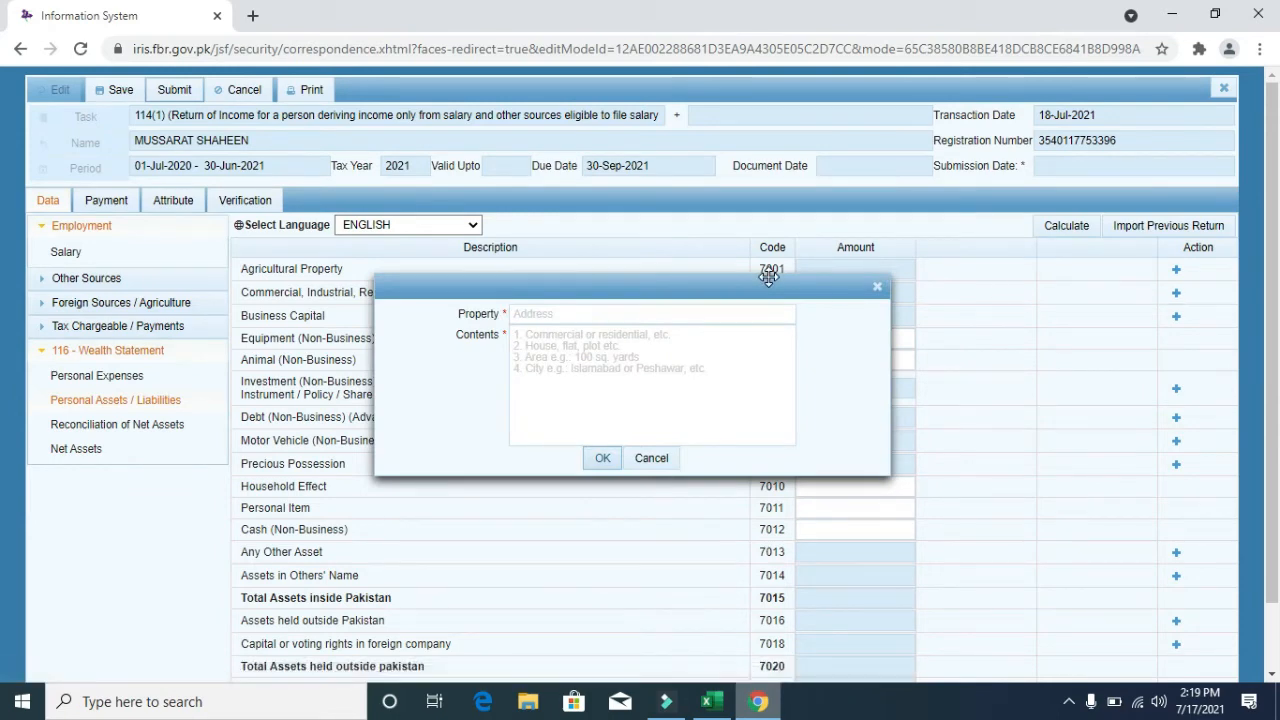
left_click(468, 290)
left_click_drag(468, 290, 468, 261)
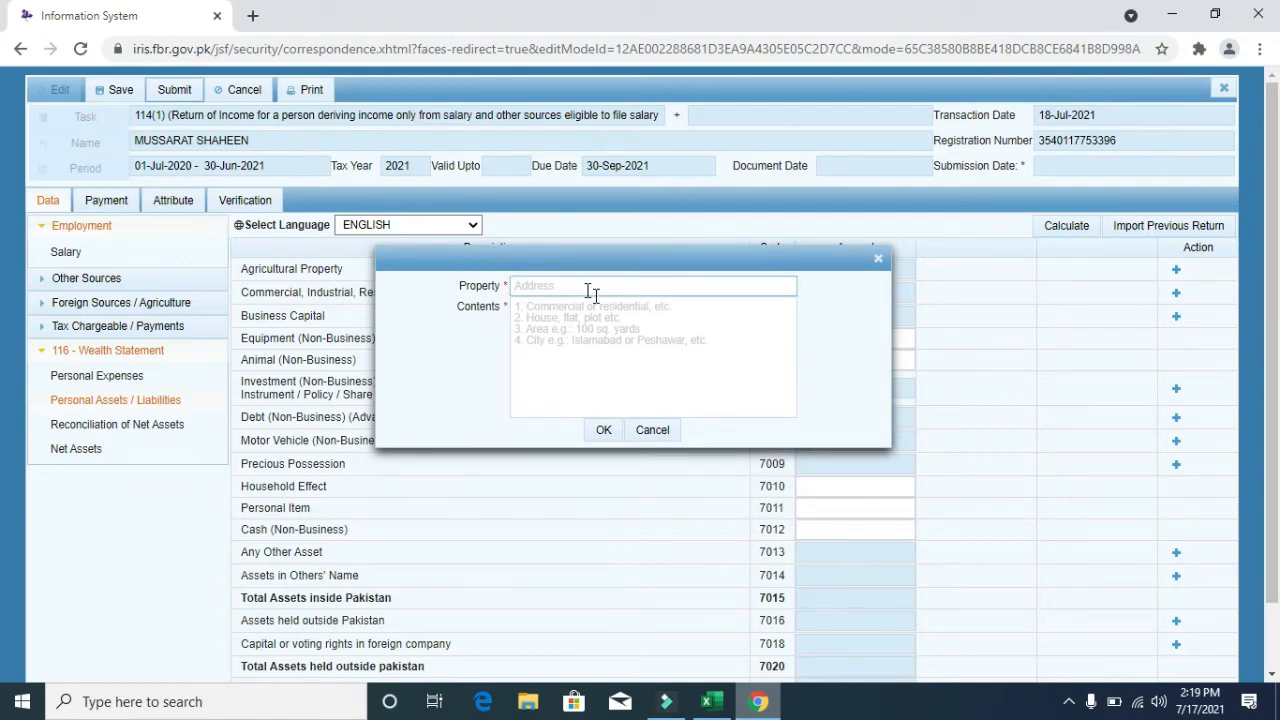
left_click(617, 313)
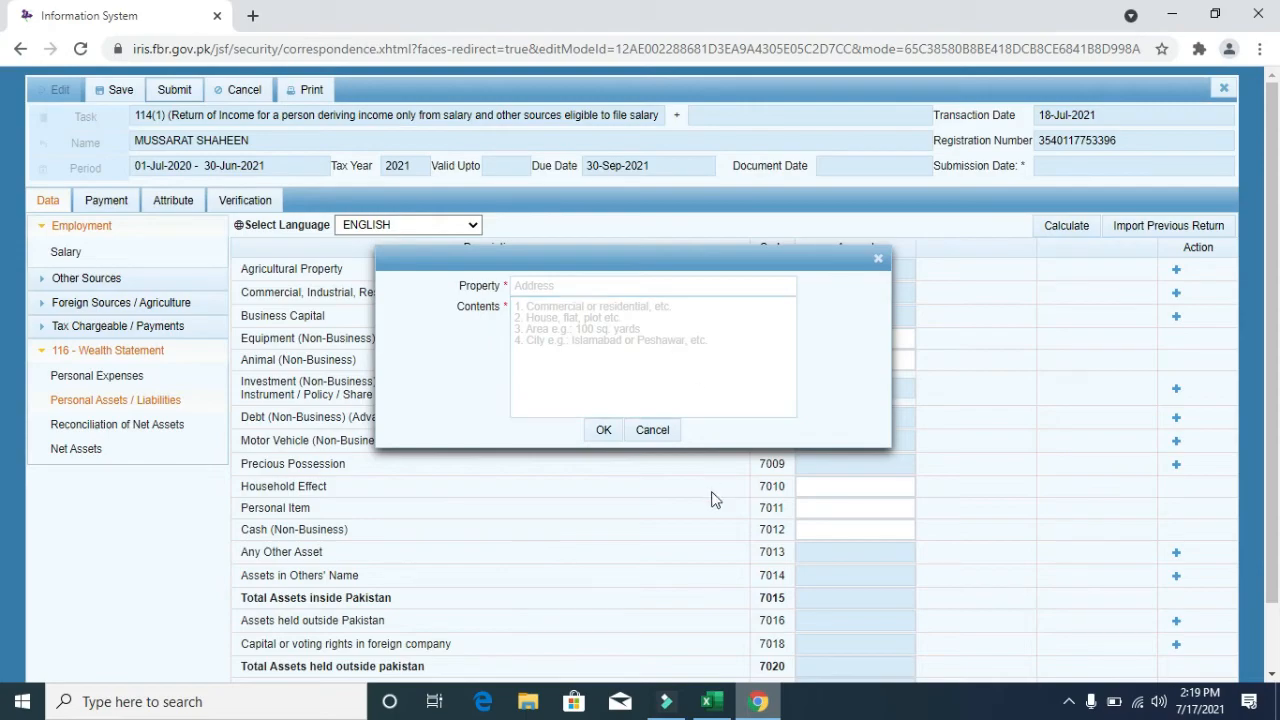
- Copy the house and street part of the address in cell A7 into the Property field
left_click(720, 705)
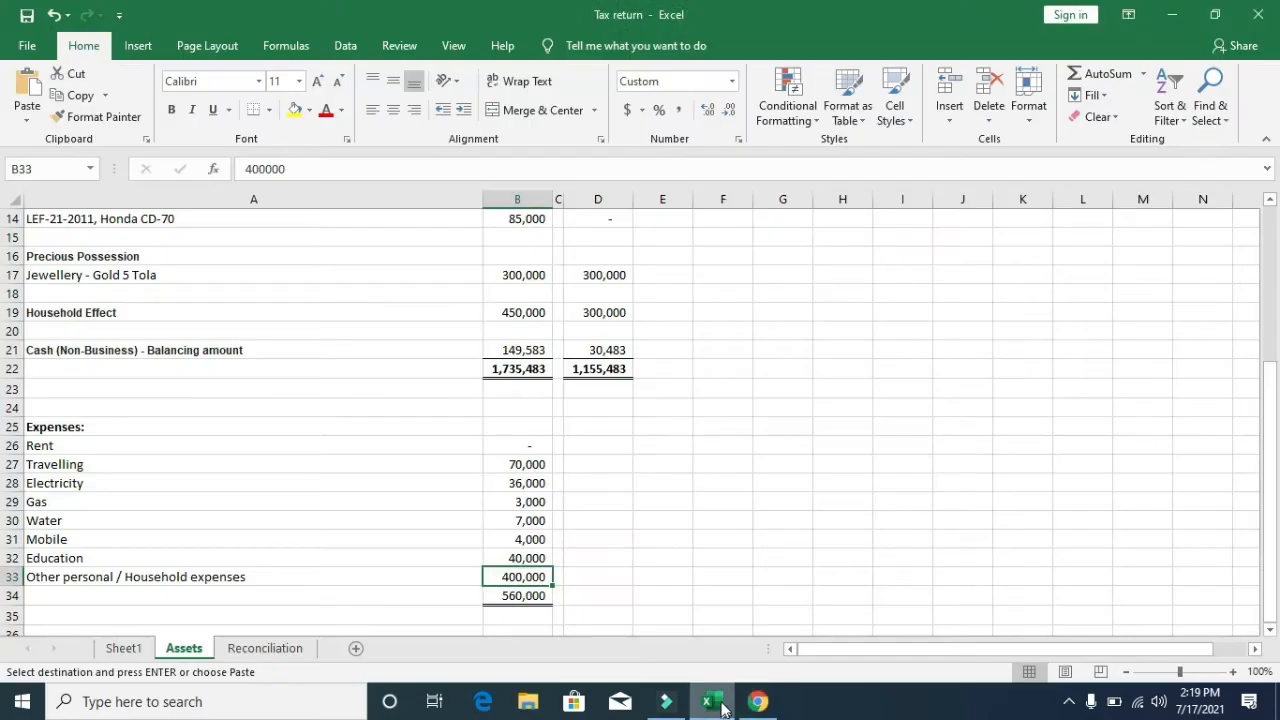
key("Up")
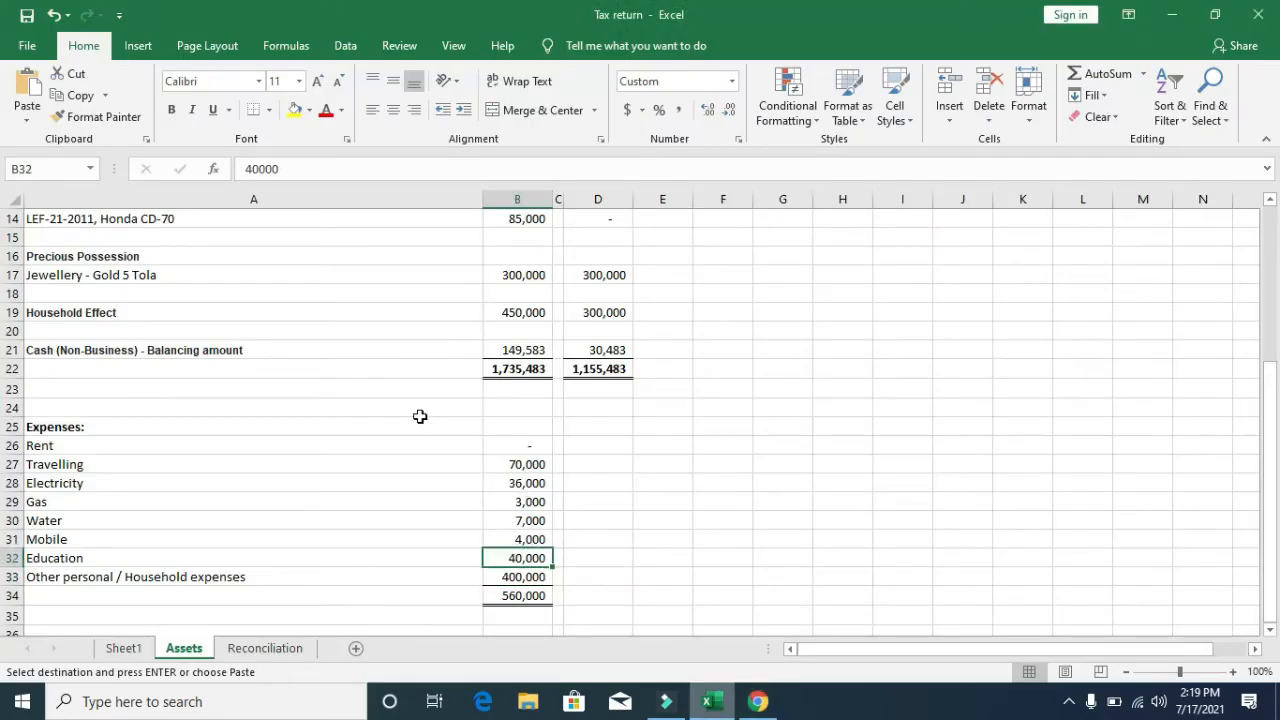
key("Up")
key("Up")
key("Up")
key("Up")
key("Up")
key("Up")
key("Up")
key("Up")
key("Up")
key("Up")
key("Up")
key("Up")
key("Up")
key("Up")
key("Up")
key("Up")
key("Up")
key("Up")
key("Up")
key("Up")
key("Left")
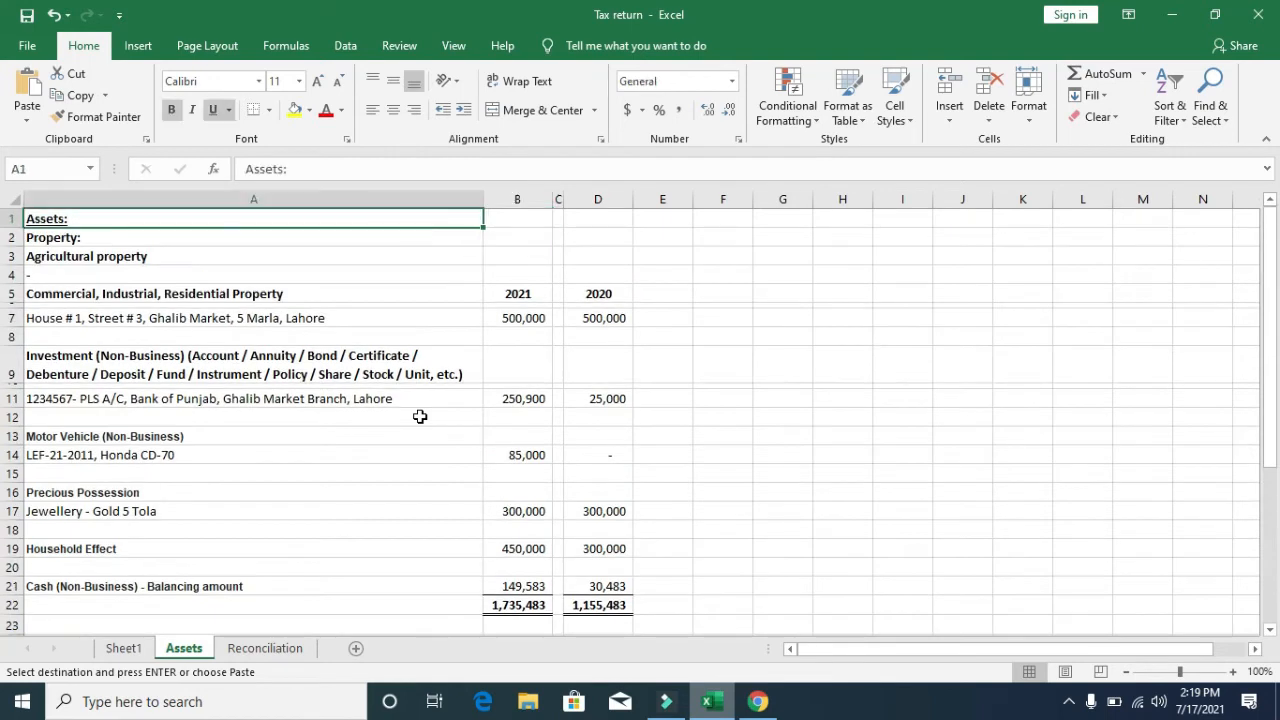
key("Down")
key("Down")
key("Down")
key("Down")
key("Down")
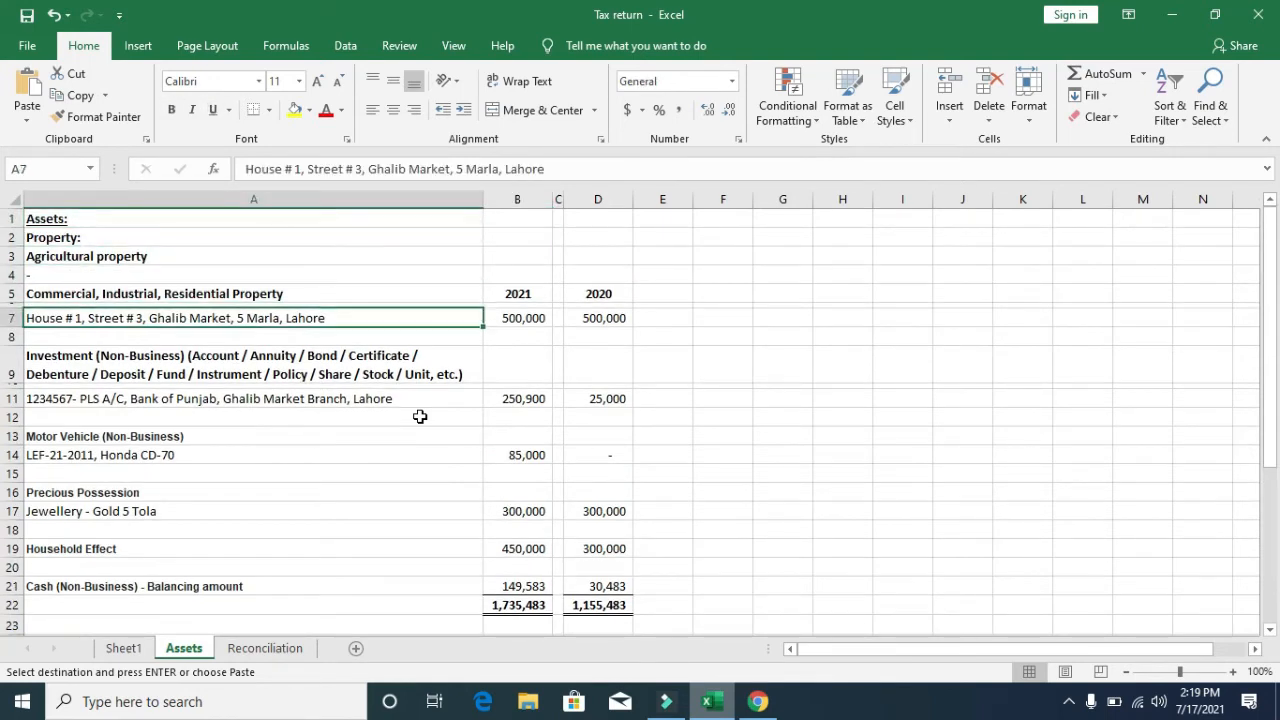
key("F2")
key("Left")
key("Left")
key("Left")
key("Left")
key("Left")
key("Left")
key("Left")
key("Left")
key("Left")
key("Left")
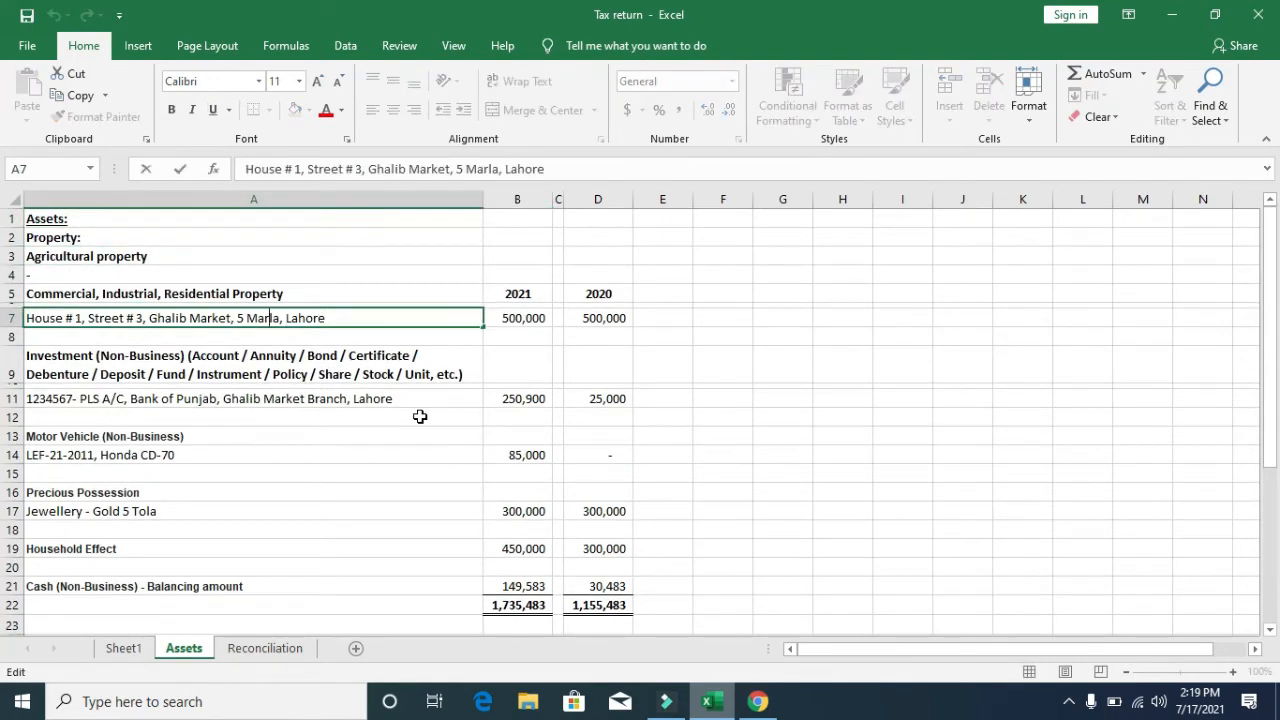
key("Left")
key("Left")
key("Left")
key("Left")
key("Left")
key("Left")
key("Left")
key("Left")
key("Left")
key("Left")
key("Left")
key("shift+Right")
key("shift+Right")
key("shift+Right")
key("shift+Right")
key("shift+Right")
key("shift+Right")
key("shift+Right")
key("shift+Right")
key("shift+Right")
key("shift+Right")
key("shift+Right")
key("shift+Right")
key("shift+Right")
key("shift+Right")
key("shift+Right")
key("shift+Right")
key("shift+Right")
key("shift+Right")
key("shift+Right")
key("shift+Right")
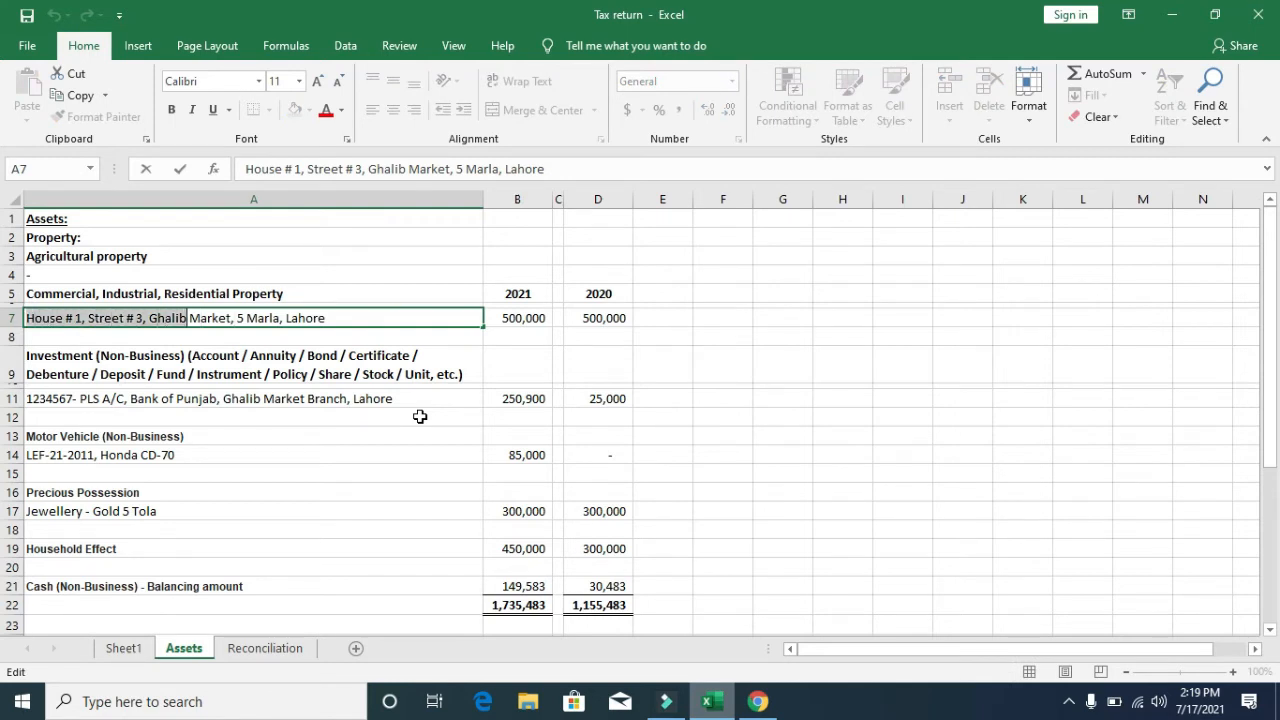
key("shift+Left")
key("ctrl+c")
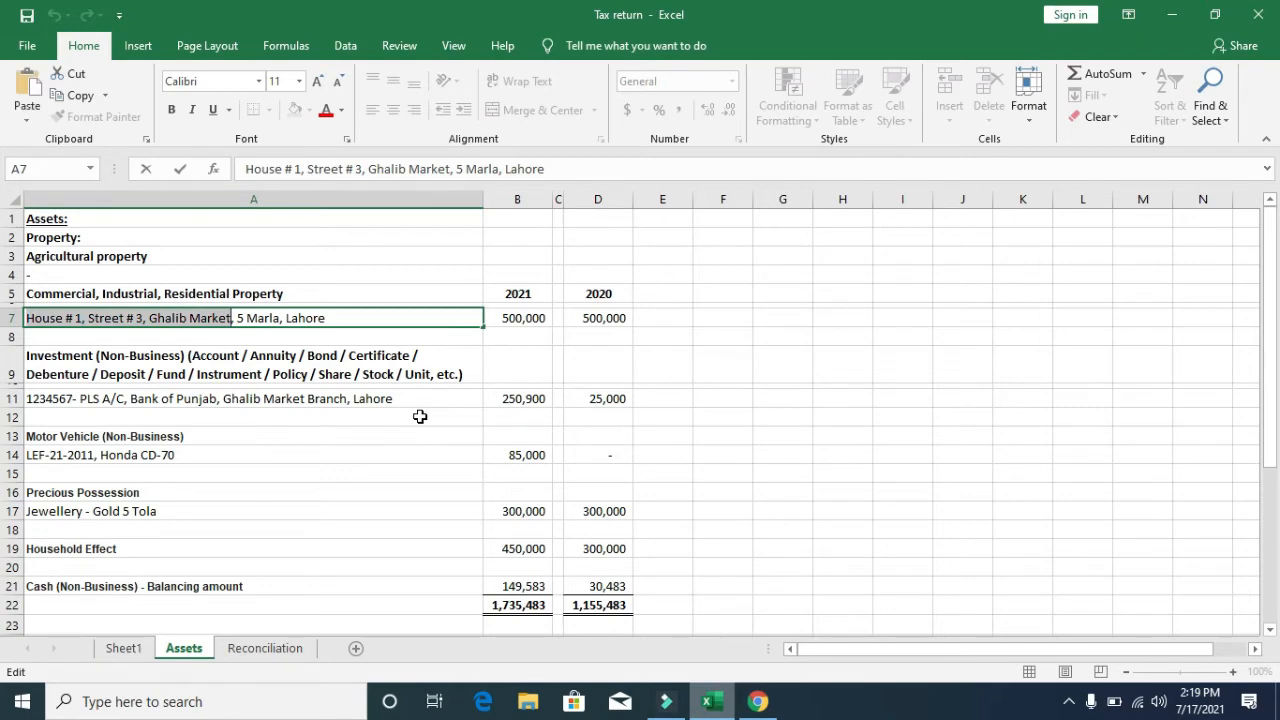
key("alt+Tab")
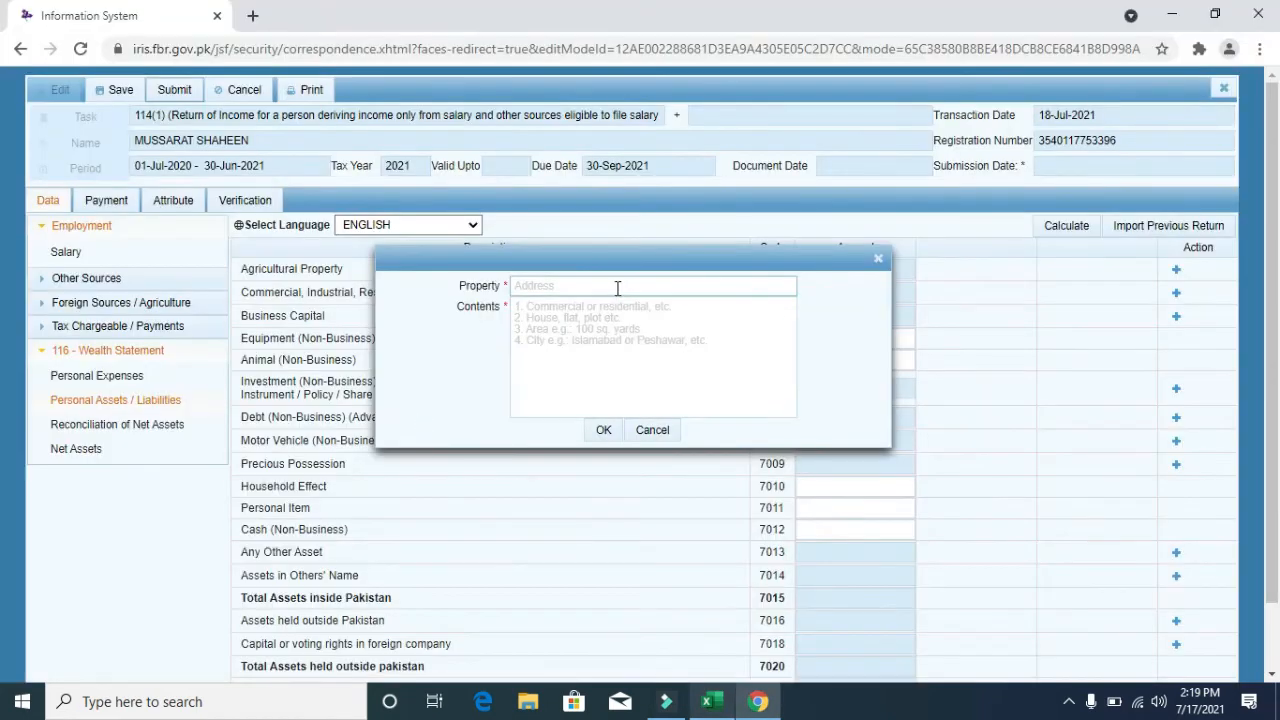
left_click(617, 287)
key("ctrl+v")
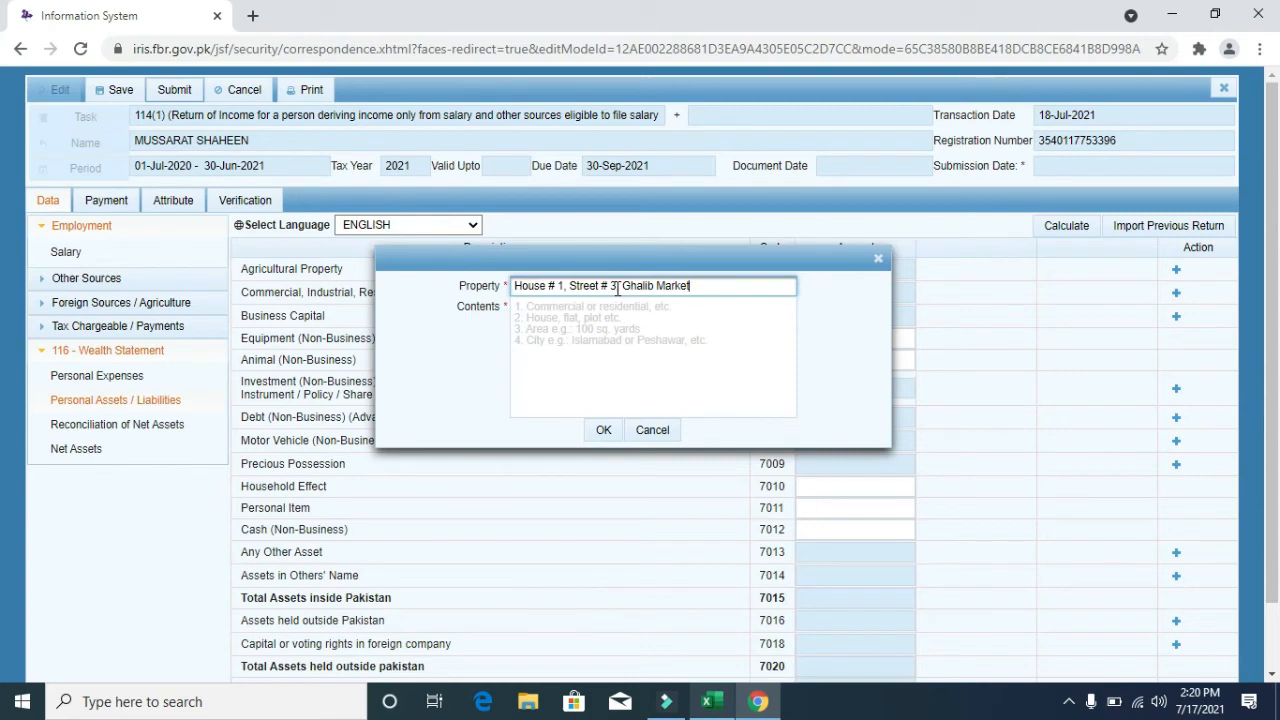
key("Tab")
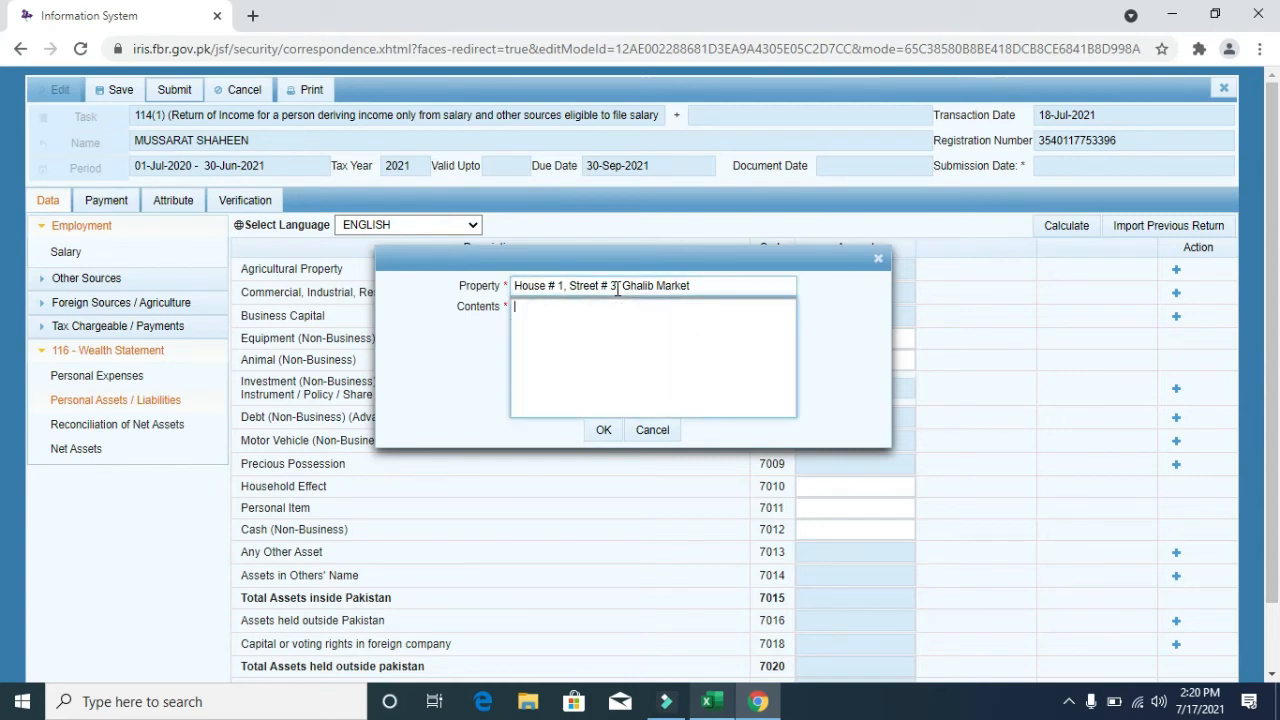
- Paste the plot size and city into Contents, save the property entry, and recalculate
key("alt+Tab")
key("Right")
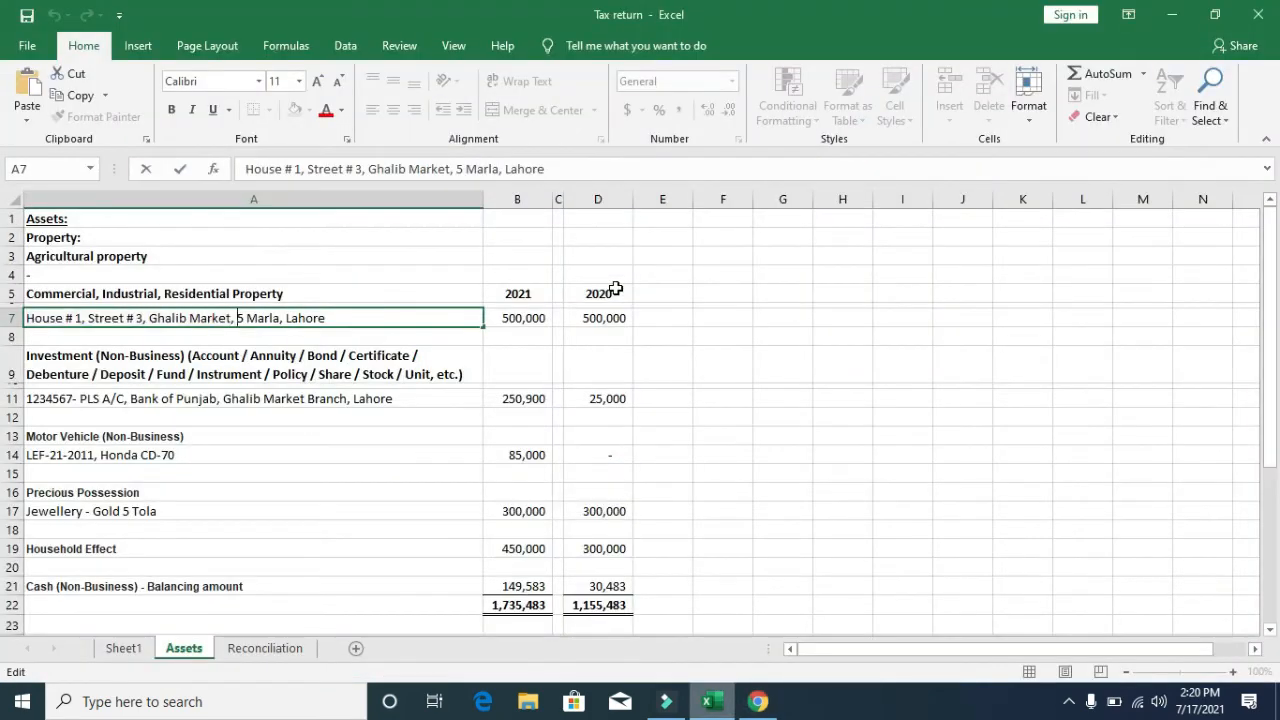
key("End")
key("shift+Left")
key("shift+Left")
key("shift+Left")
key("shift+Left")
key("shift+Left")
key("shift+Left")
key("shift+Left")
key("shift+Left")
key("shift+Left")
key("shift+Left")
key("shift+Left")
key("shift+Left")
key("shift+Left")
key("shift+Left")
key("shift+Left")
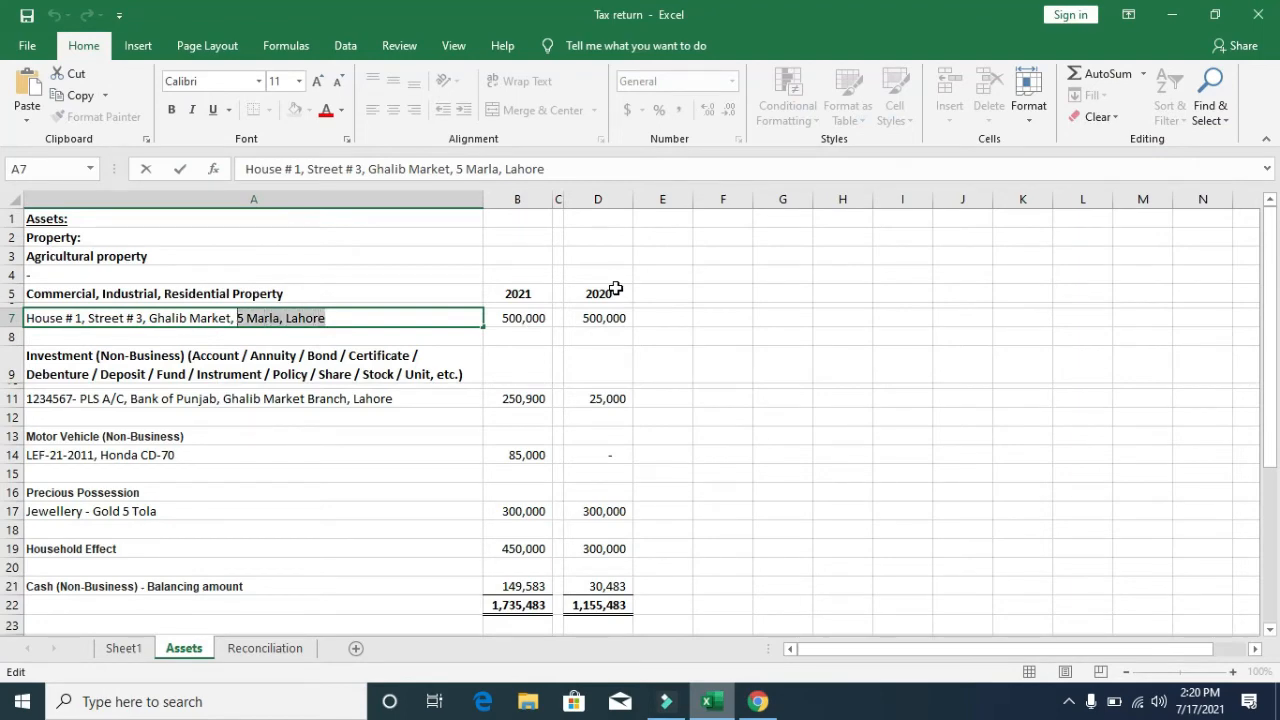
key("alt+Tab")
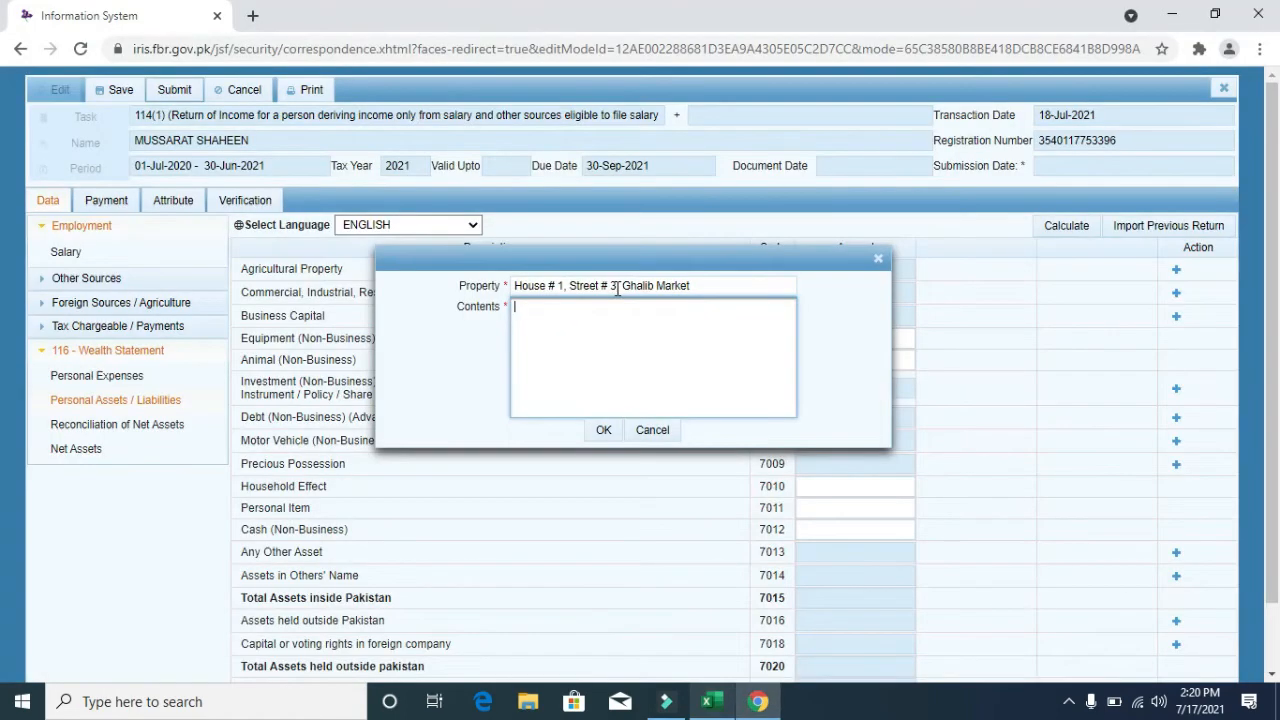
left_click(454, 325)
left_click(615, 322)
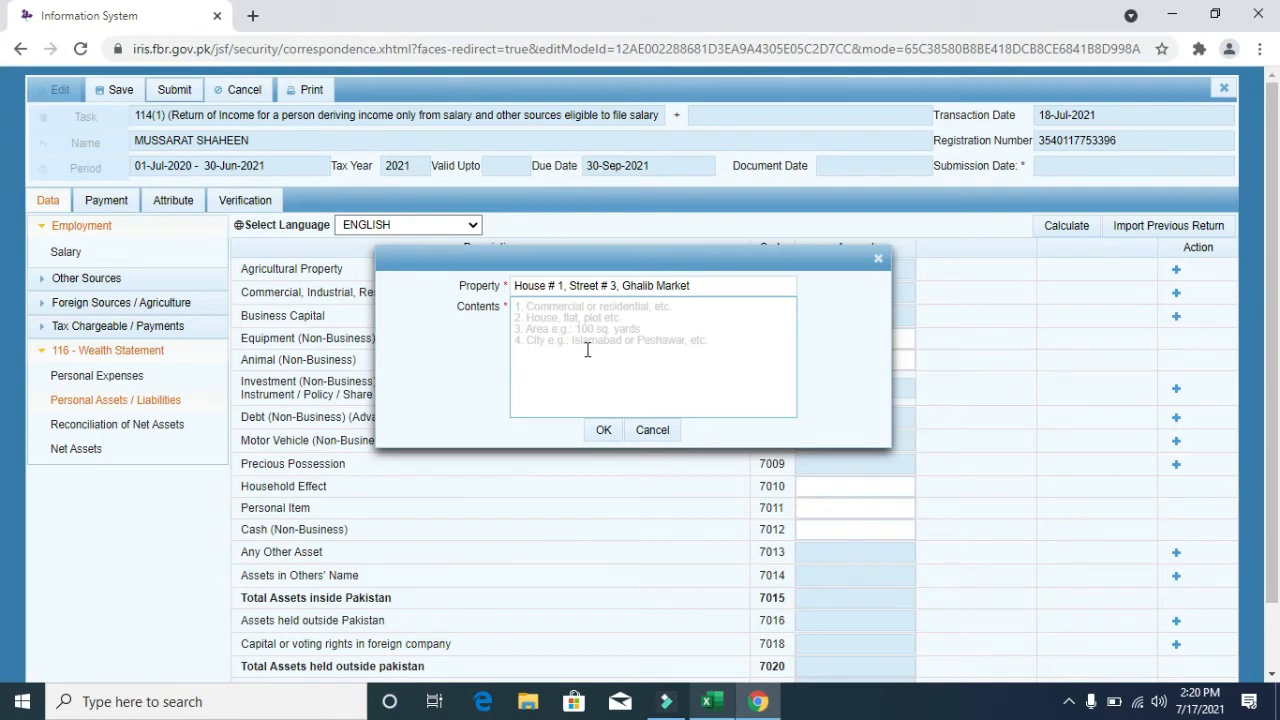
left_click(566, 315)
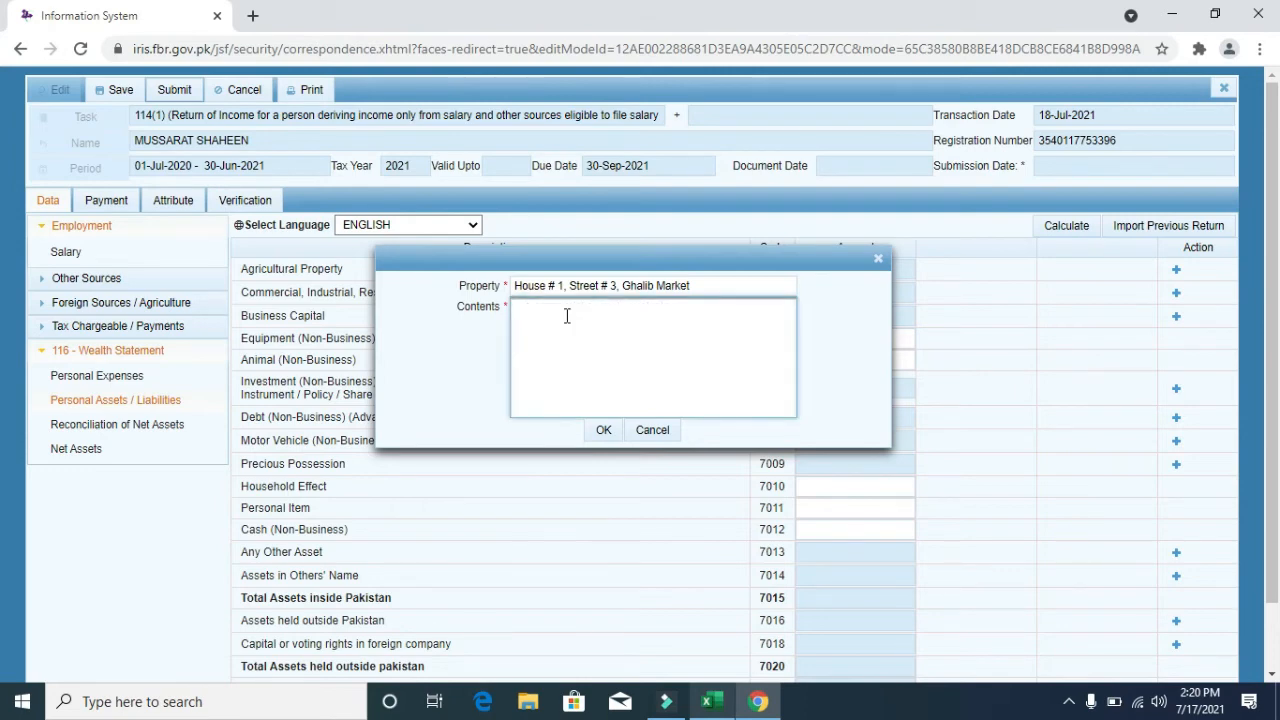
key("ctrl+v")
left_click(603, 430)
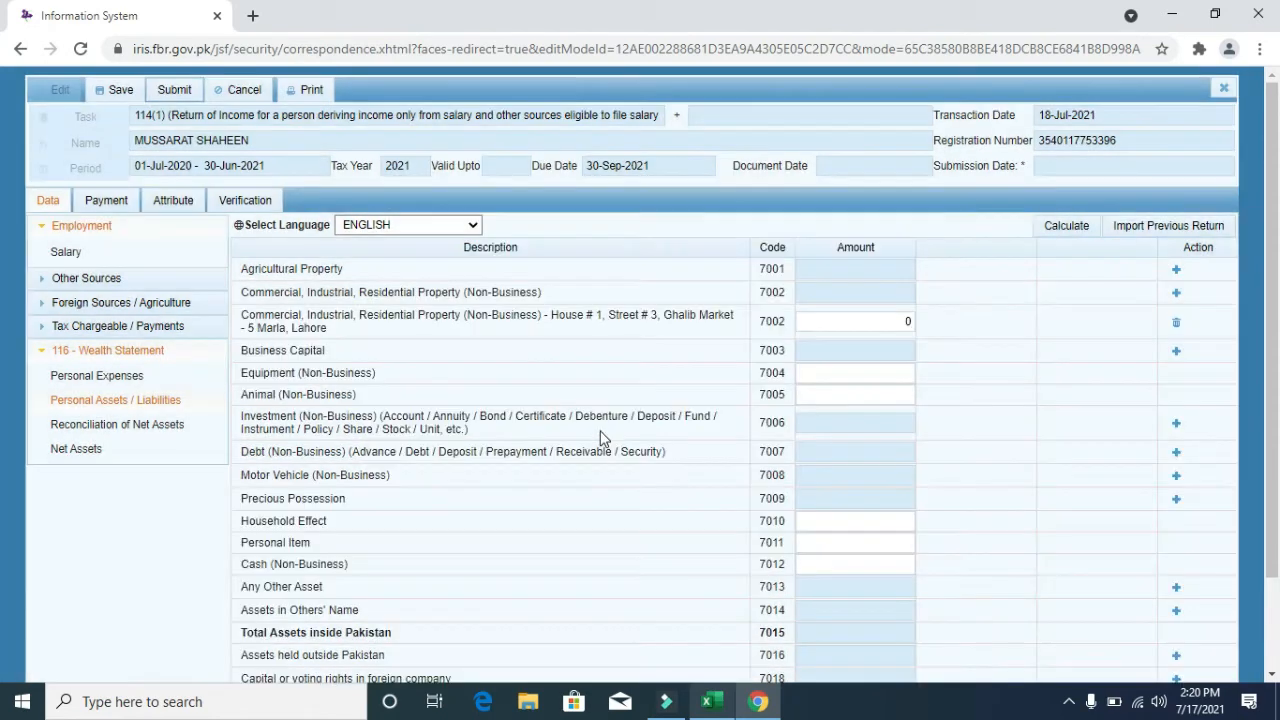
left_click(1070, 232)
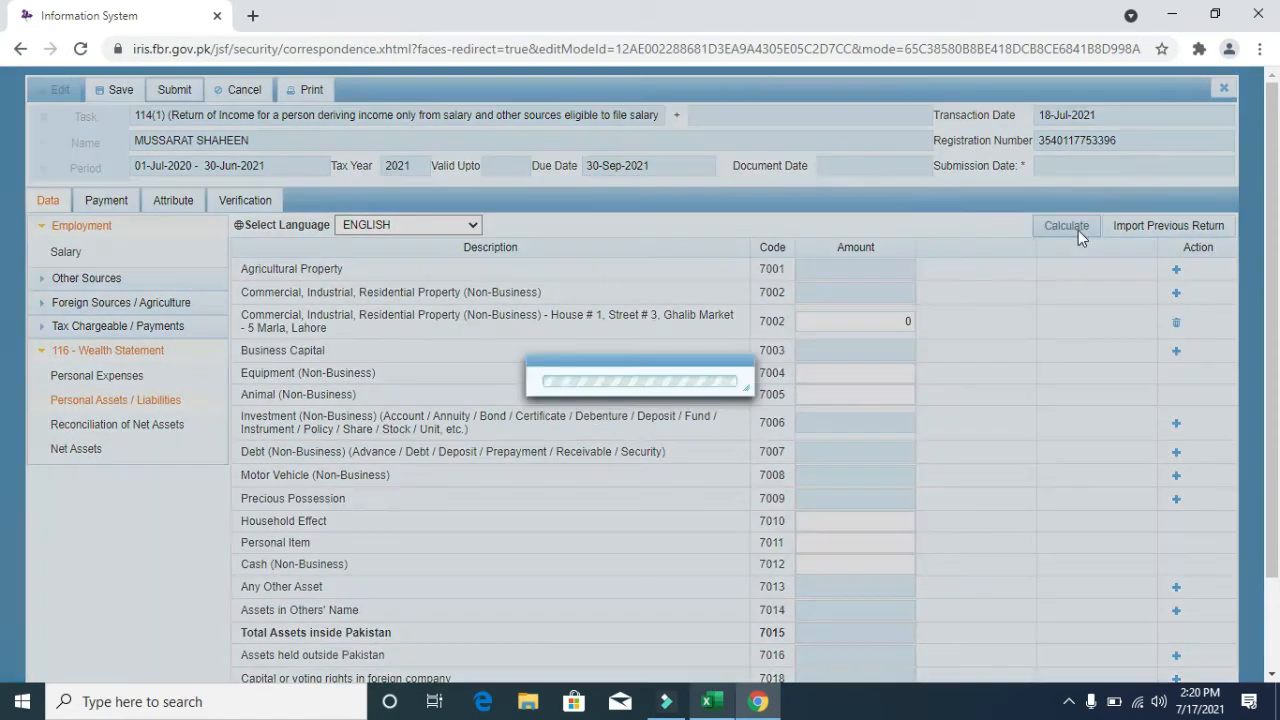
- Enter the 500,000 house value from Excel as the 7002 property amount and recalculate
left_click(1079, 234)
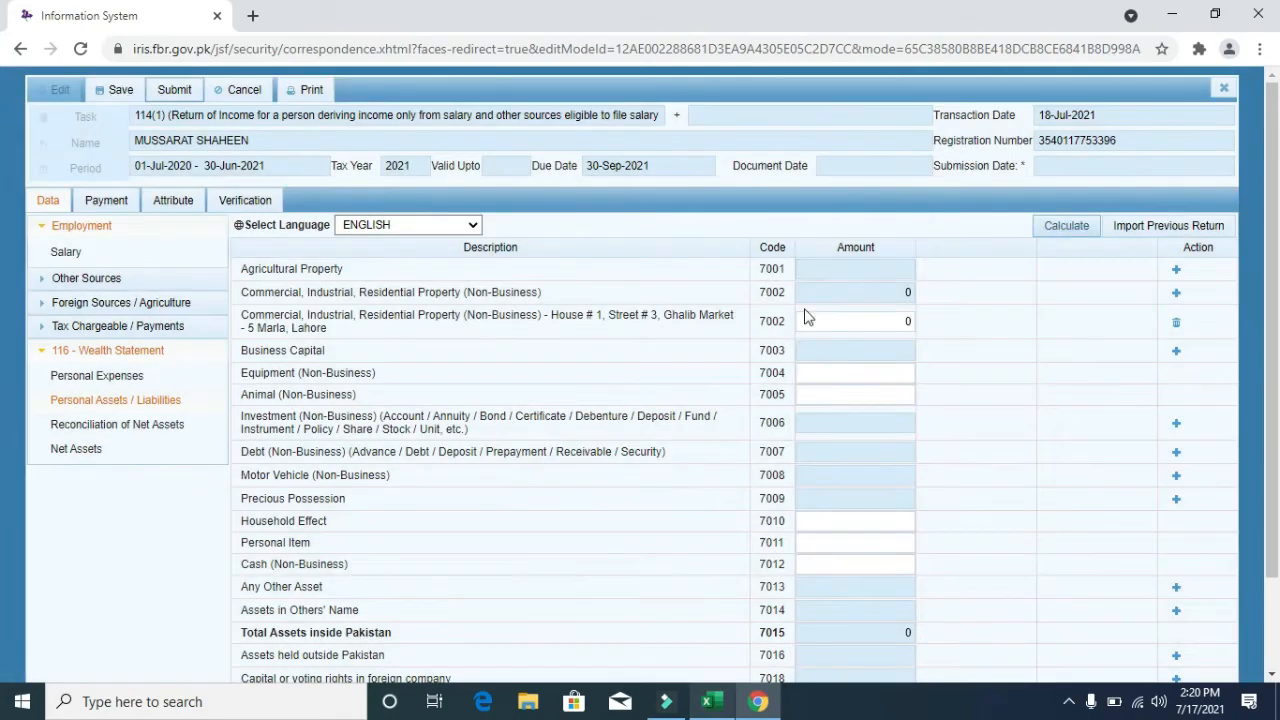
key("alt+Tab")
key("Escape")
key("Right")
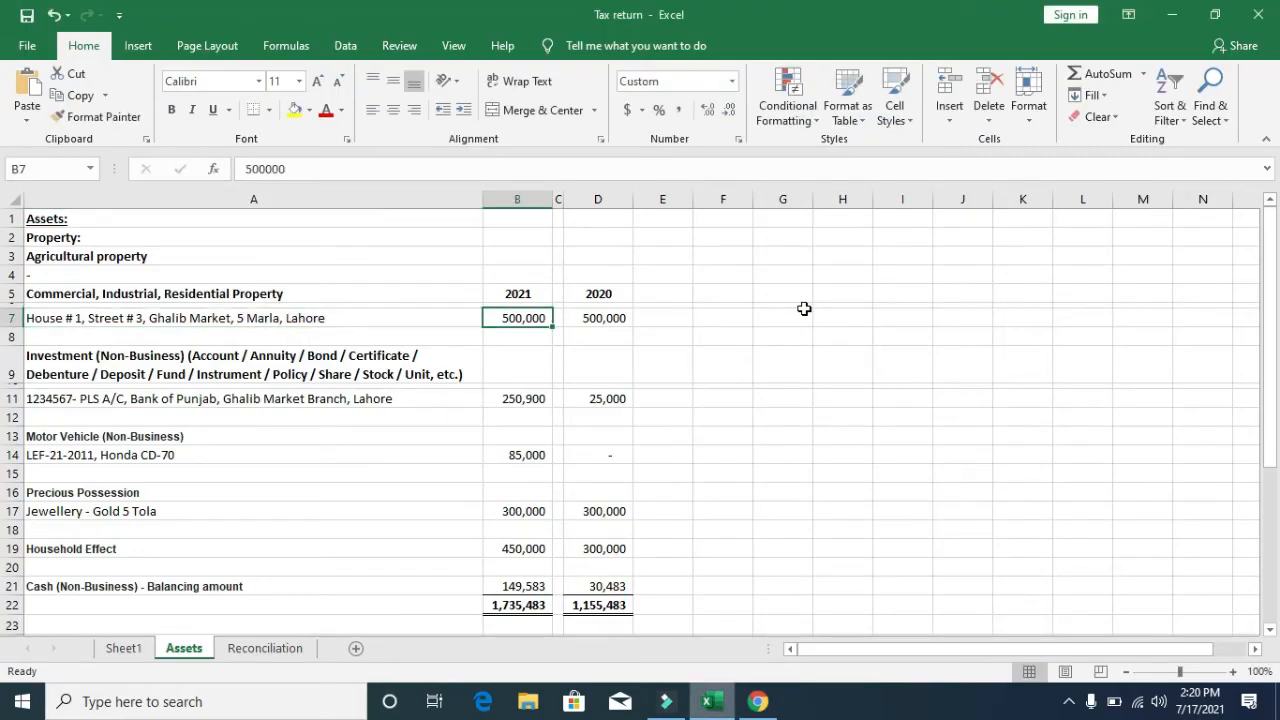
key("ctrl+c")
key("alt+Tab")
left_click(886, 324)
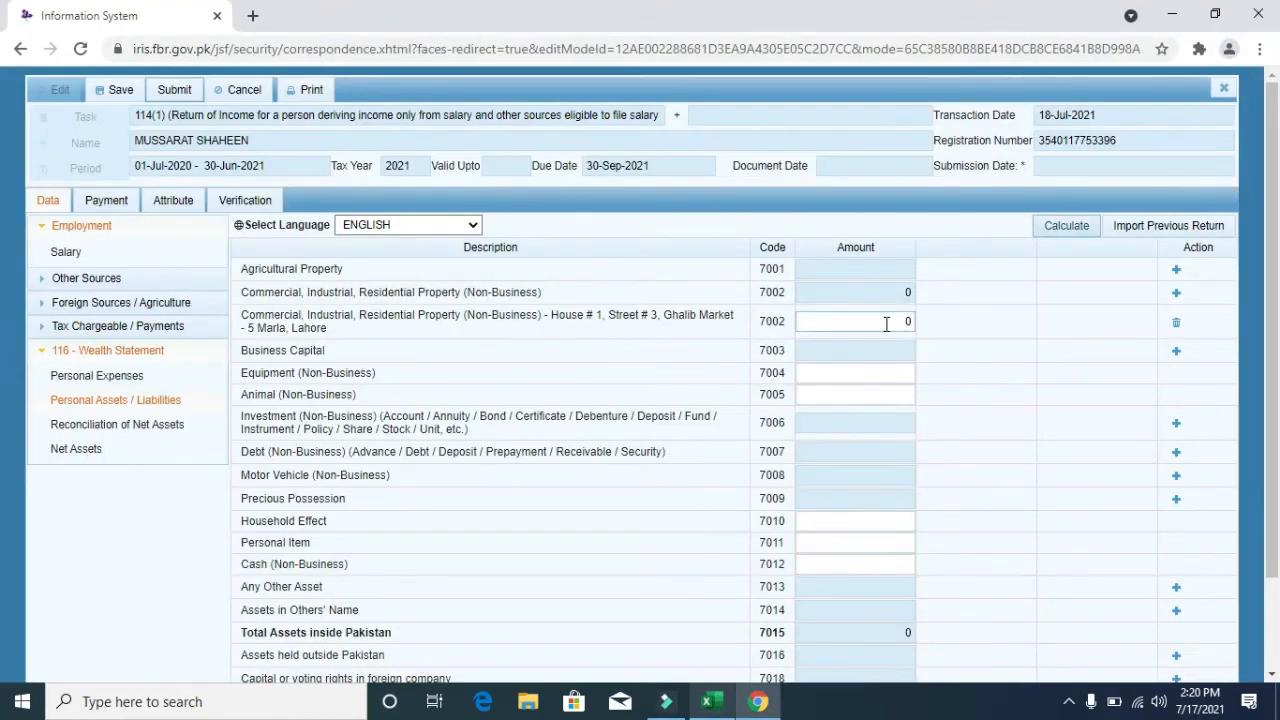
key("ctrl+v")
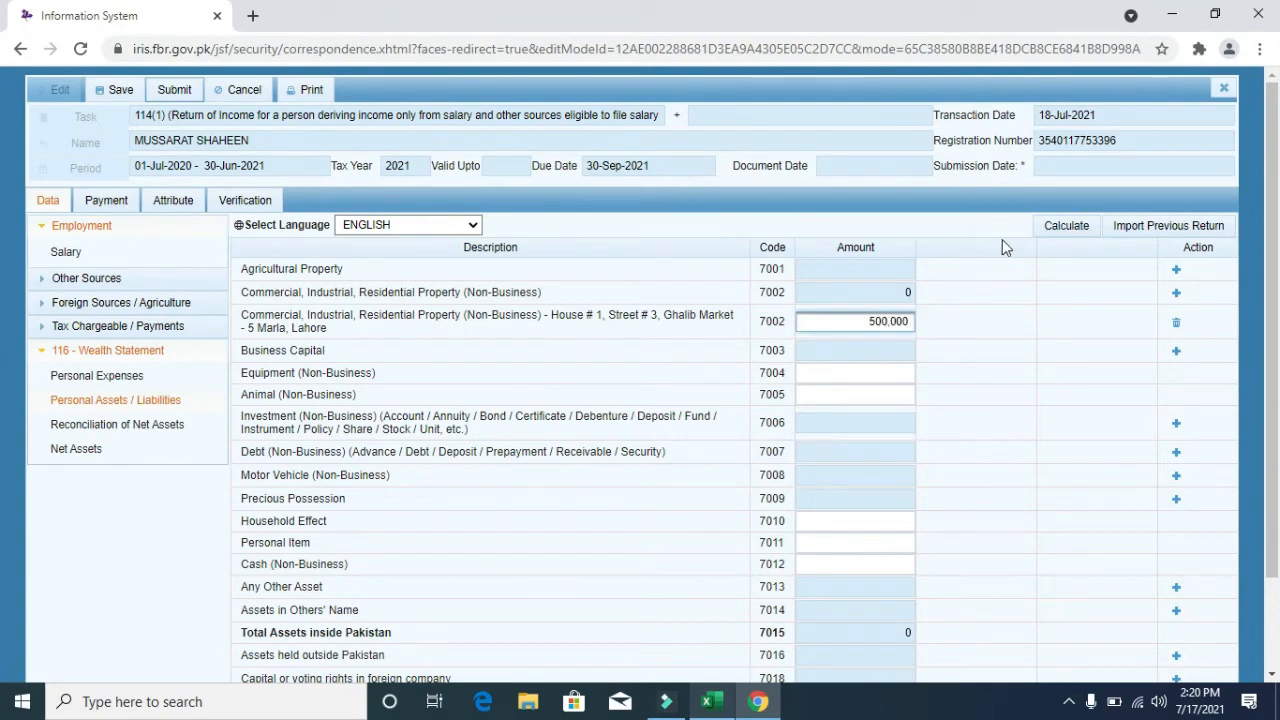
left_click(1068, 228)
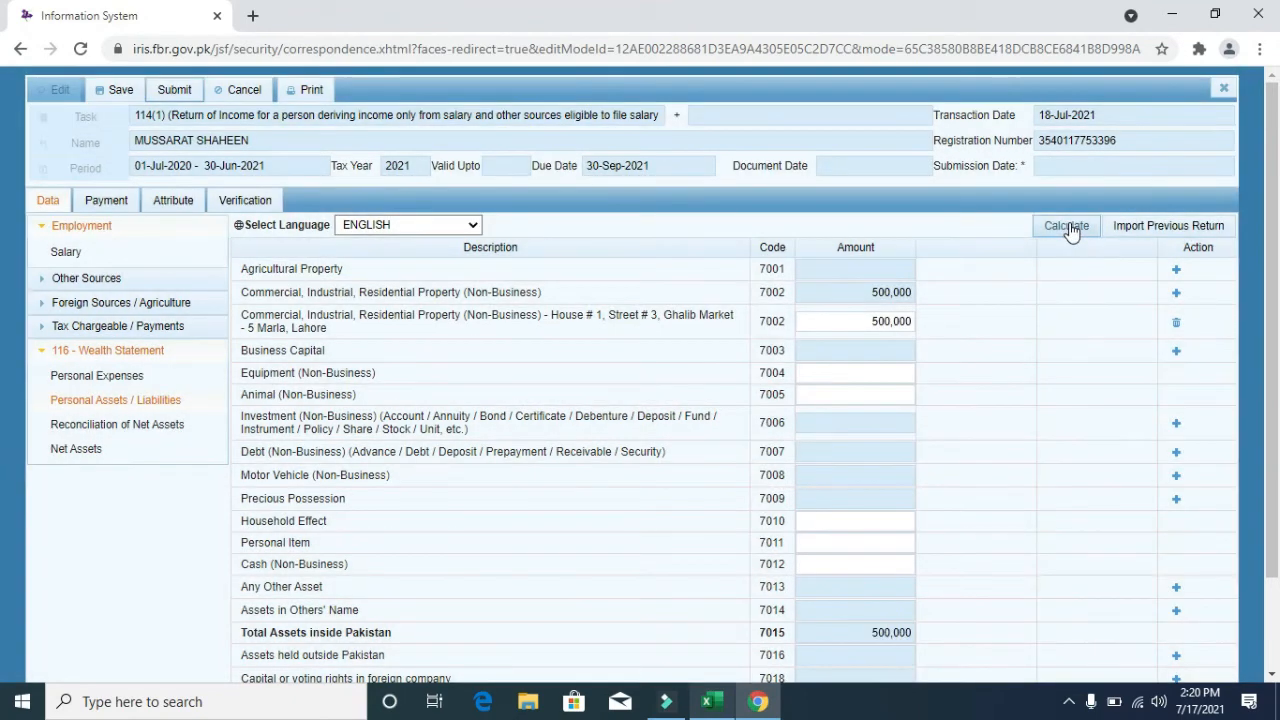
left_click(1070, 227)
- Locate the investment entries in the workbook and start a new investment entry
key("alt+Tab")
key("Down")
key("Down")
key("Down")
key("Left")
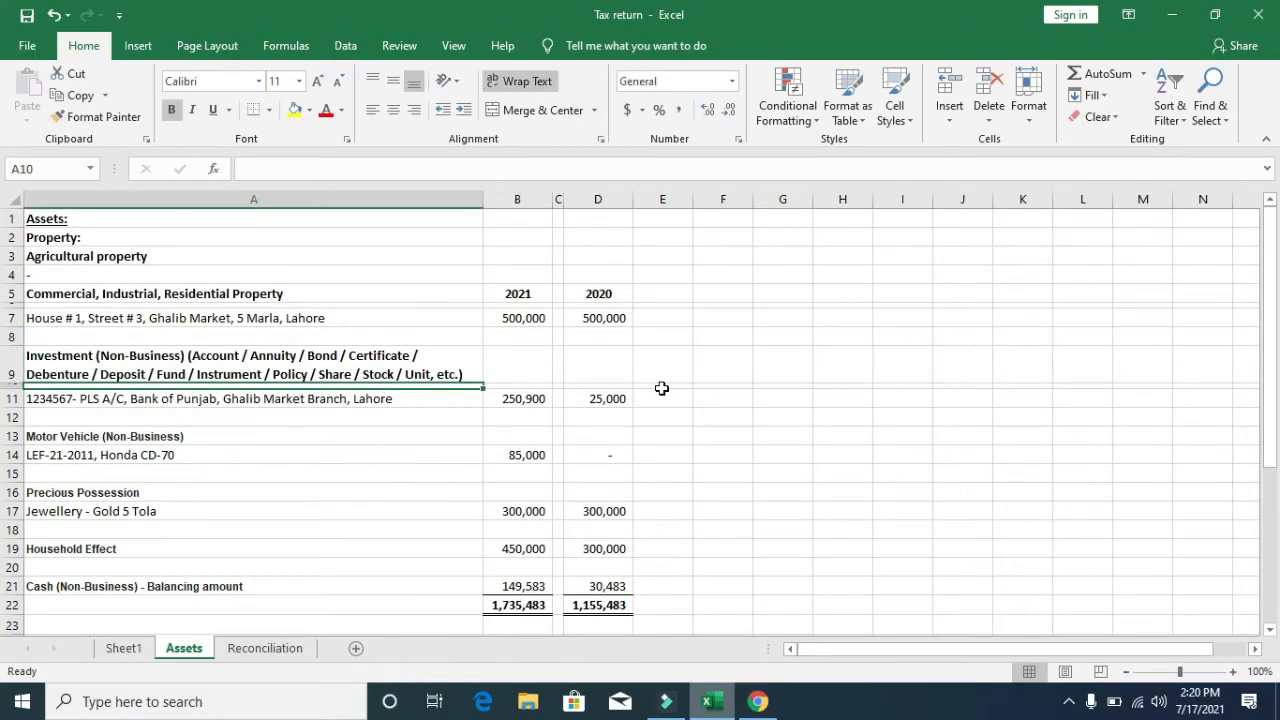
key("Down")
key("Up")
key("alt+Tab")
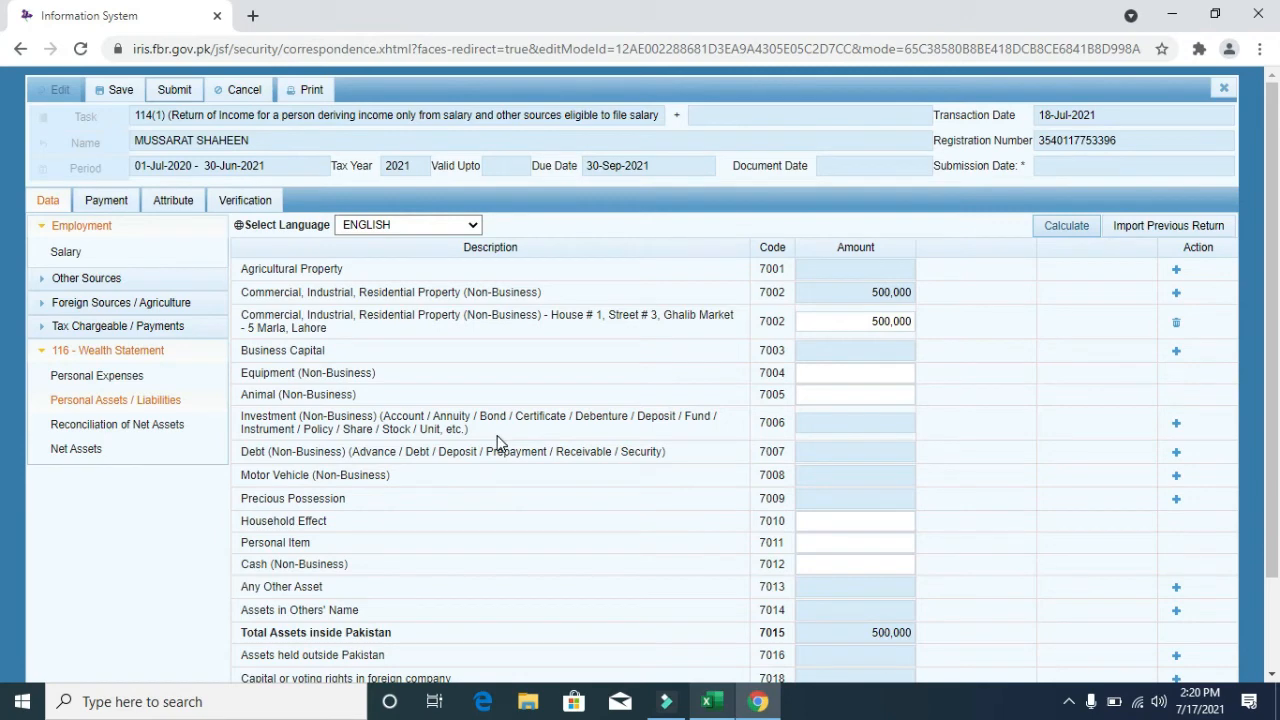
left_click(1175, 426)
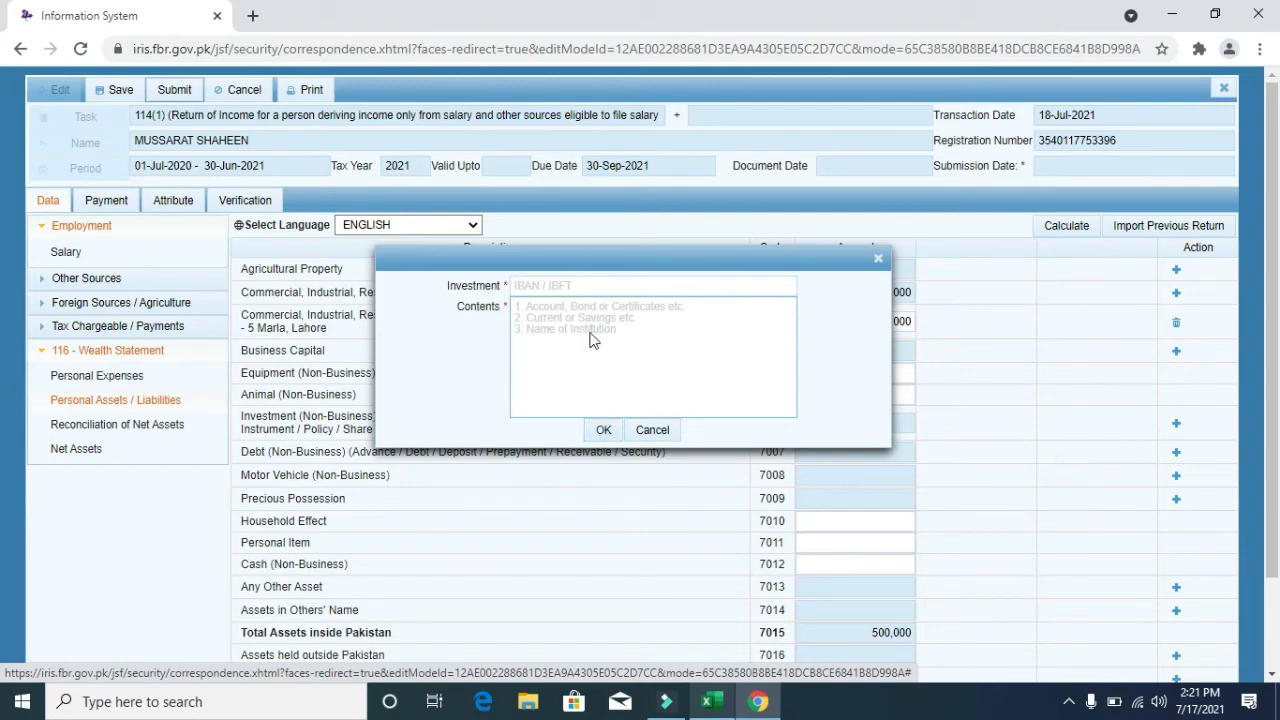
- Copy the bank account number from cell A11 into the Investment field
key("alt+Tab")
key("F2")
key("Left")
key("Left")
key("Left")
key("Left")
key("Left")
key("Left")
key("Left")
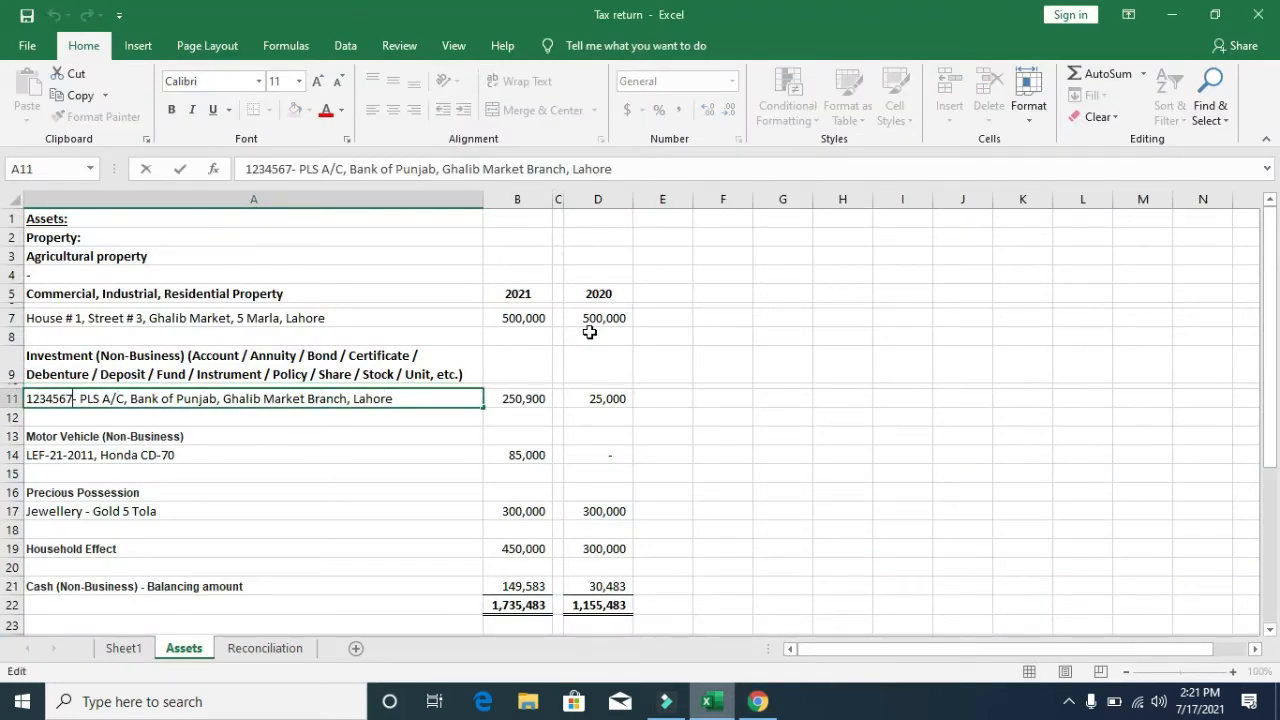
key("shift+Home")
key("ctrl+c")
key("alt+Tab")
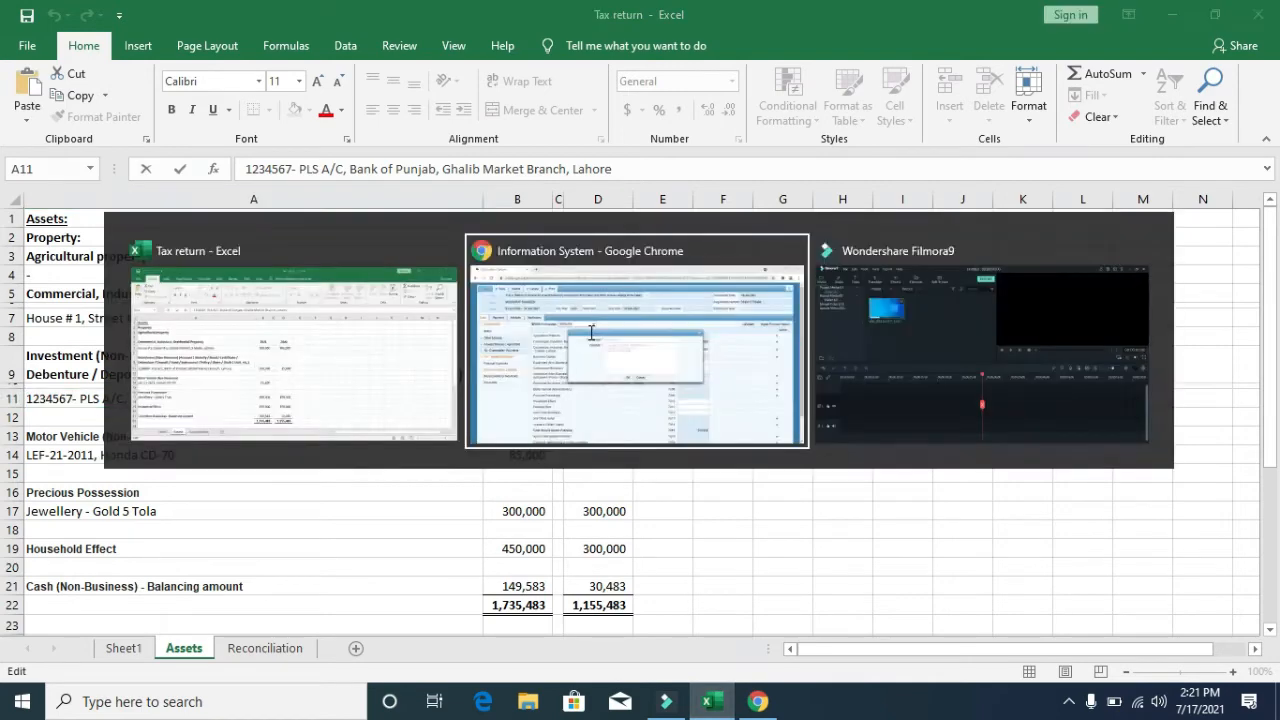
left_click(640, 289)
key("ctrl+v")
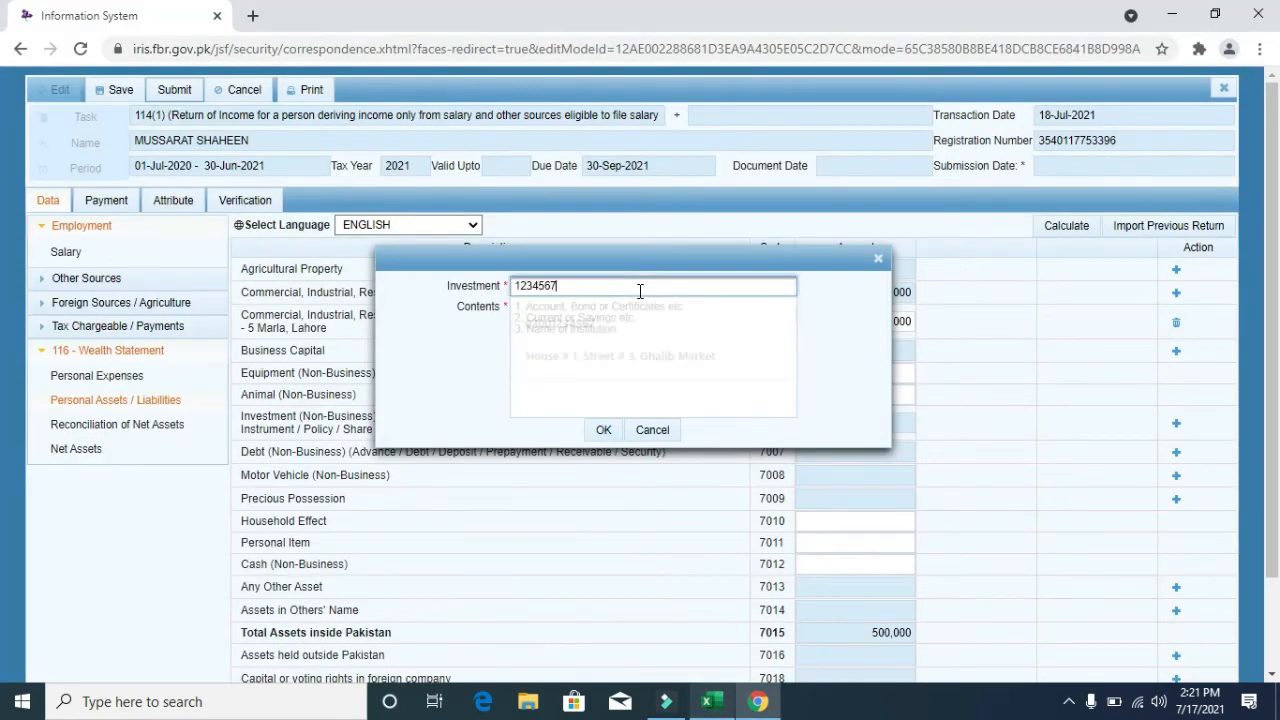
key("Tab")
- Paste the Bank of Punjab PLS account description into Contents, confirm, and recalculate
key("alt+Tab")
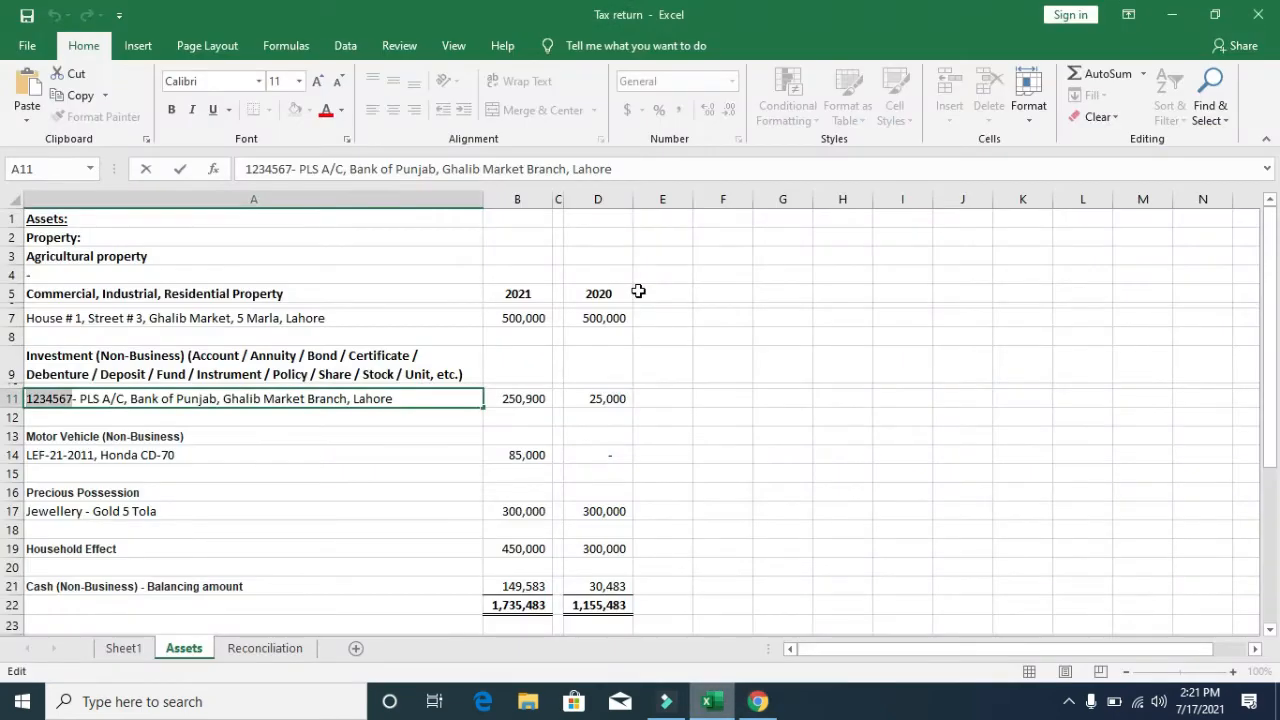
key("Right")
key("Right")
key("Right")
key("Right")
key("shift+Right")
key("shift+Right")
key("shift+Right")
key("shift+Right")
key("shift+Right")
key("shift+Right")
key("shift+Right")
key("shift+Right")
key("shift+Right")
key("shift+Right")
key("shift+Right")
key("shift+Right")
key("shift+Right")
key("shift+Right")
key("shift+Right")
key("shift+Right")
key("shift+Right")
key("shift+Right")
key("shift+Right")
key("shift+Right")
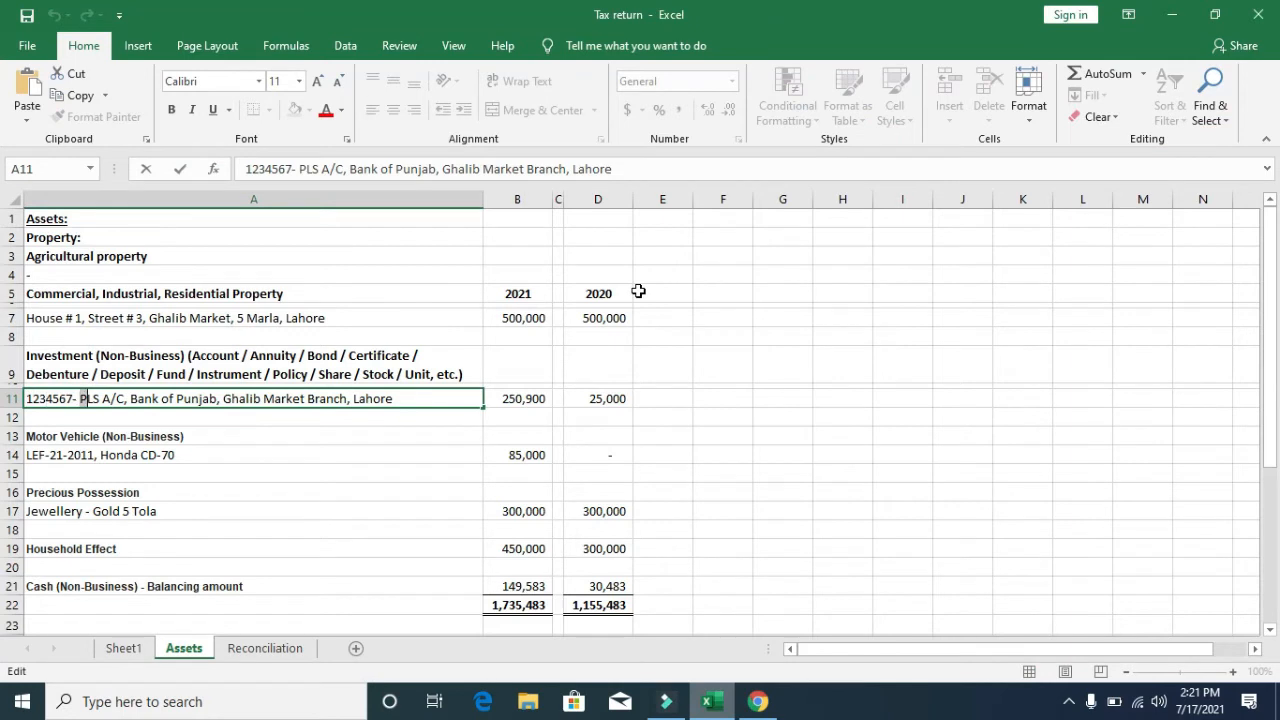
key("shift+Right")
key("shift+Right")
key("shift+Right")
key("shift+Right")
key("shift+Right")
key("shift+Right")
key("shift+Right")
key("shift+Right")
key("shift+Right")
key("shift+Right")
key("shift+Right")
key("shift+Right")
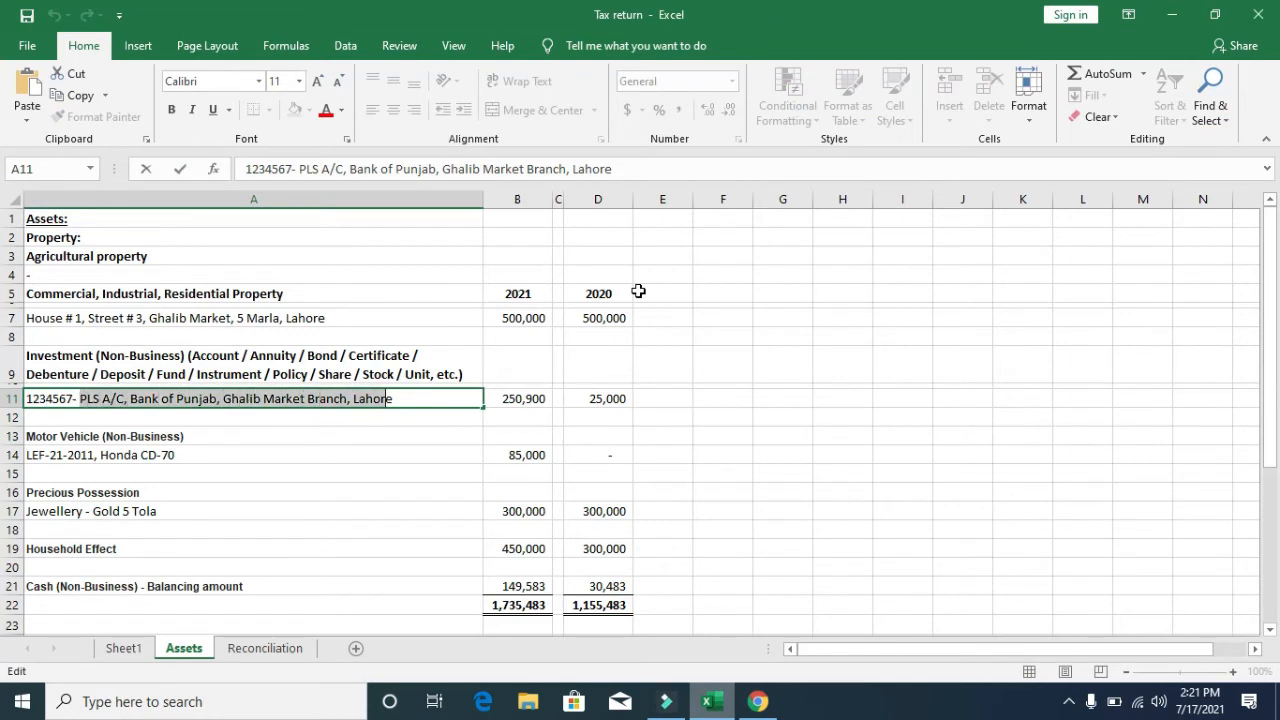
key("alt+Tab")
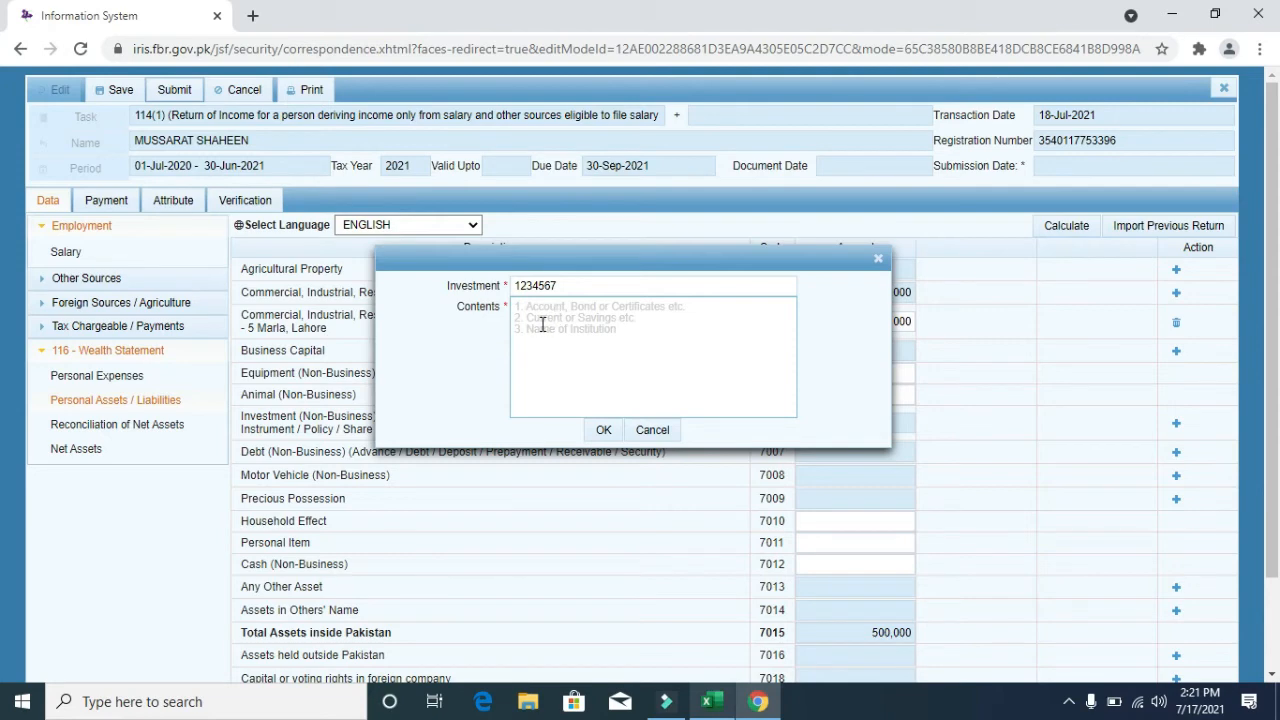
left_click(549, 310)
key("ctrl+v")
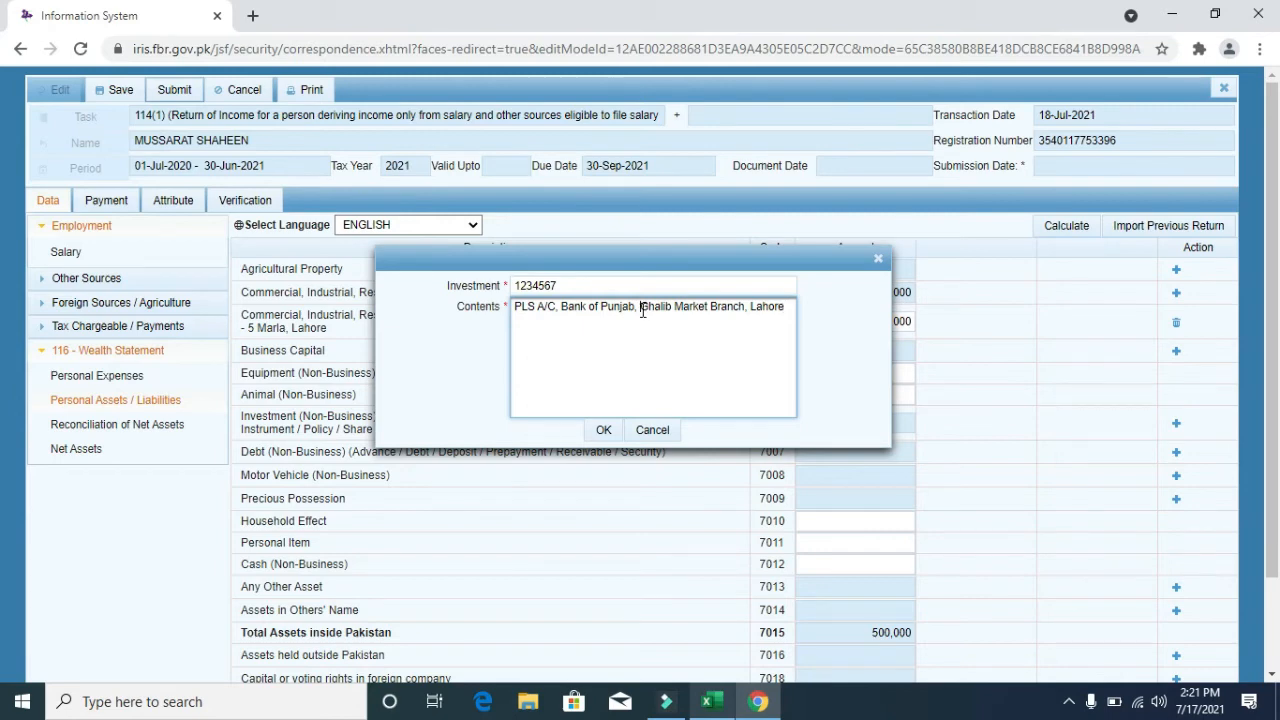
left_click_drag(642, 310, 744, 310)
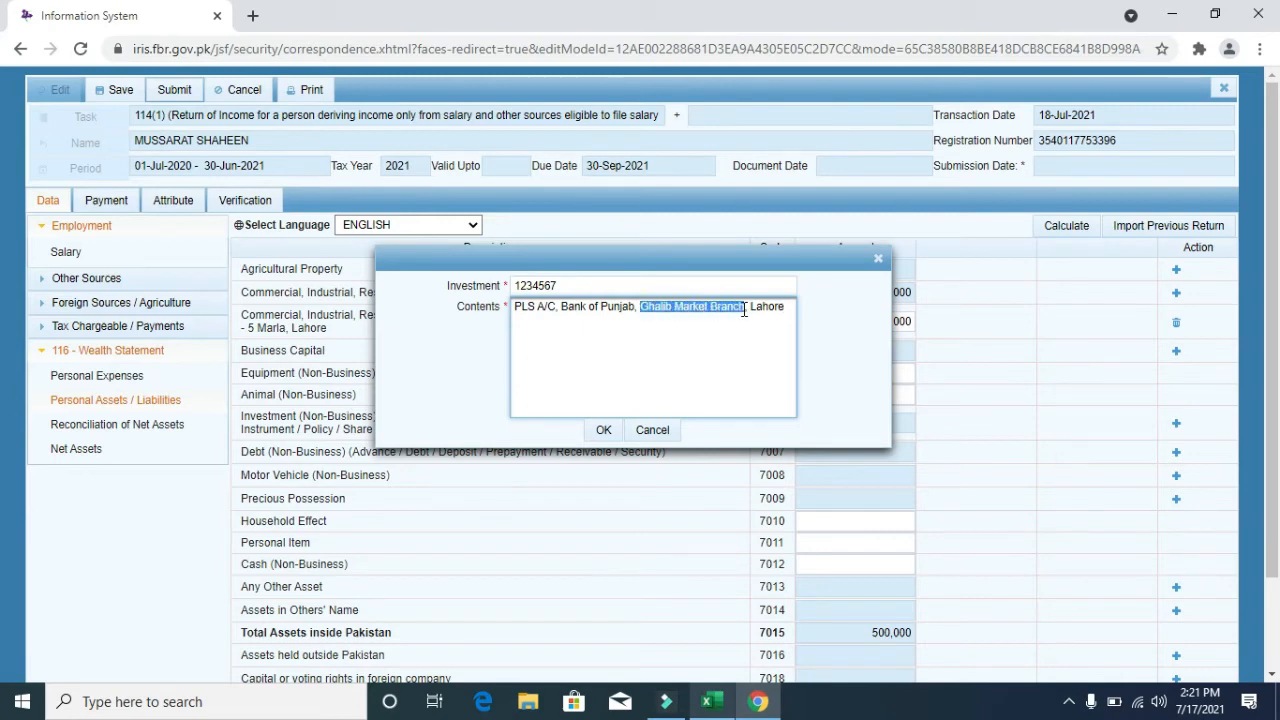
left_click(597, 434)
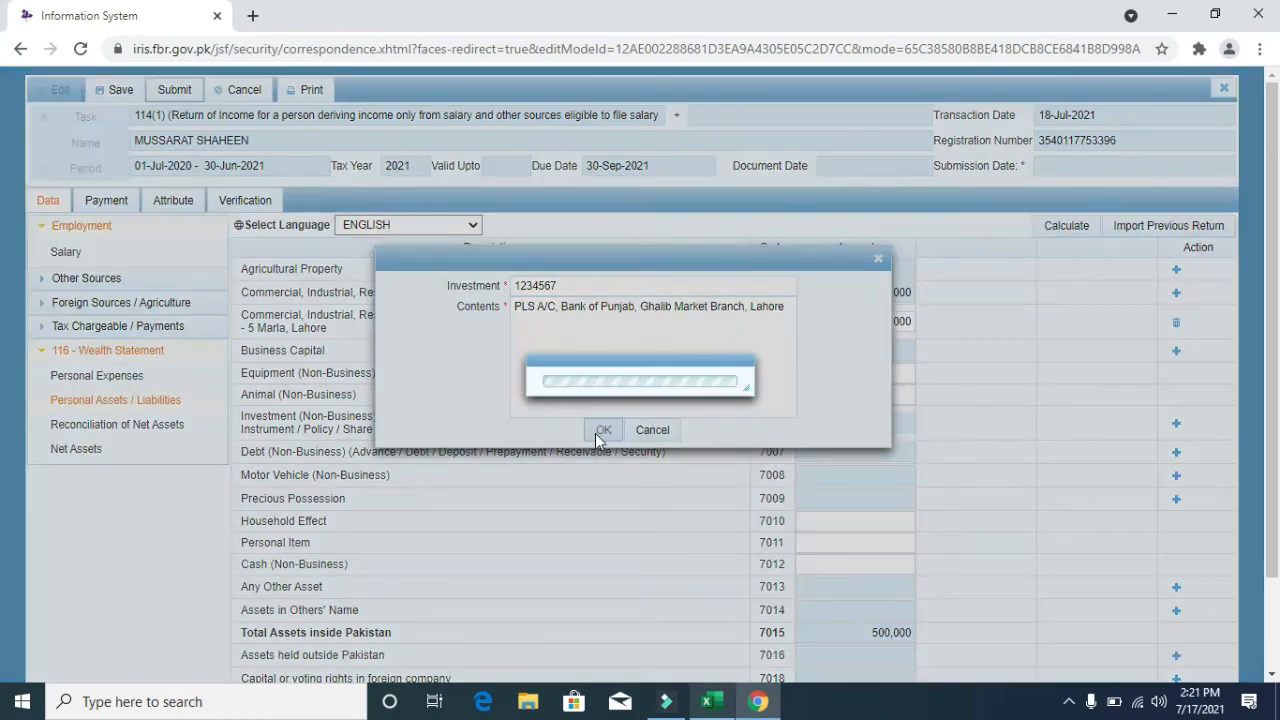
left_click(1076, 225)
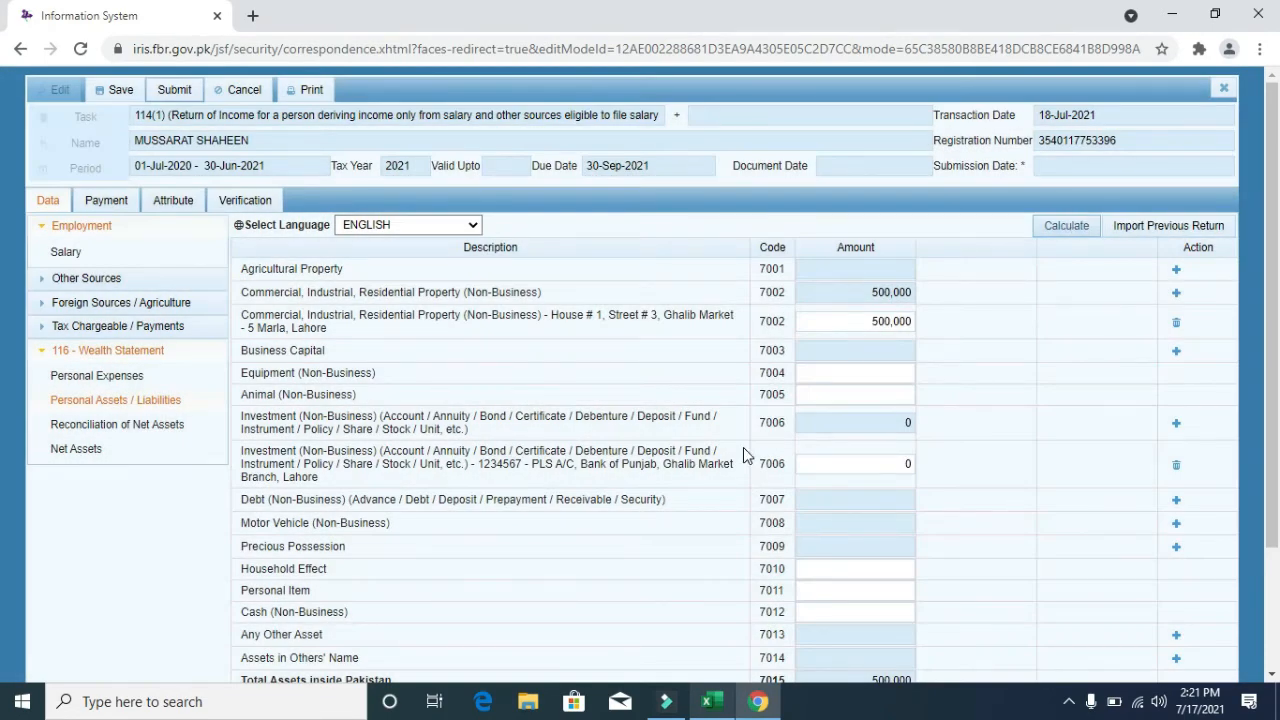
- Set the new 7006 investment amount to 250,900, giving total assets of 750,900
key("alt+Tab")
key("Right")
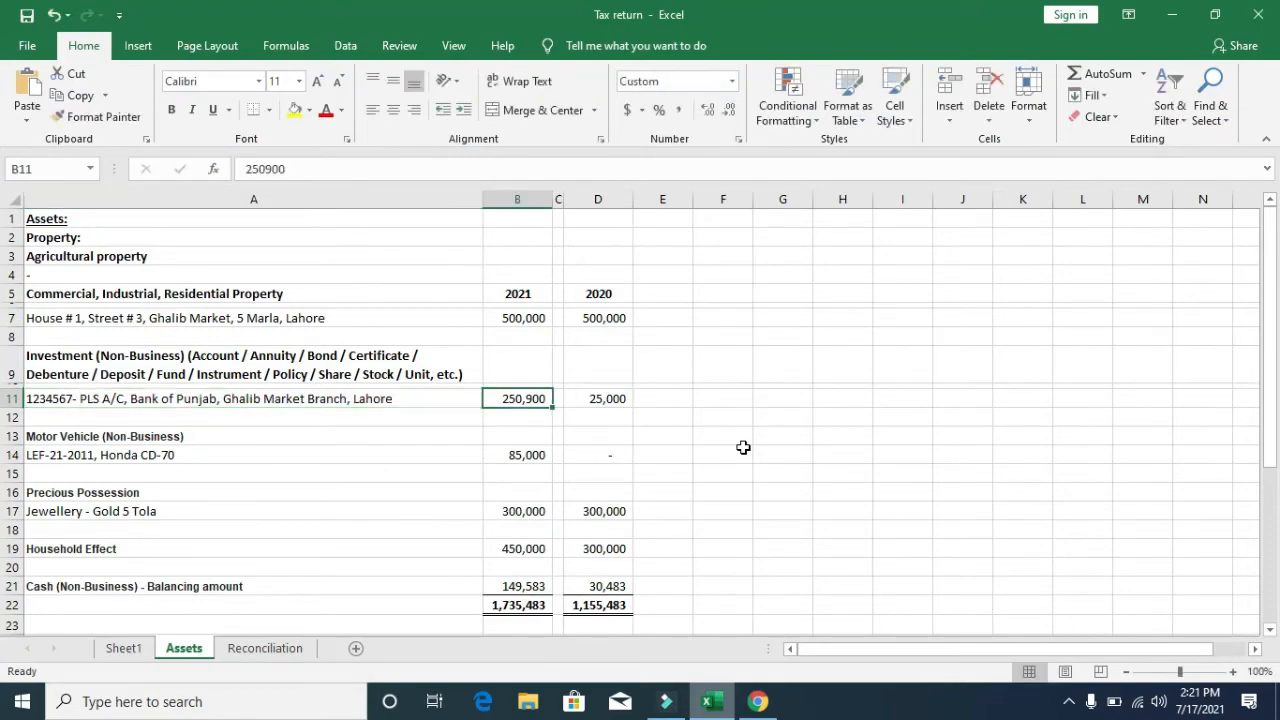
key("ctrl+c")
key("alt+Tab")
left_click(884, 471)
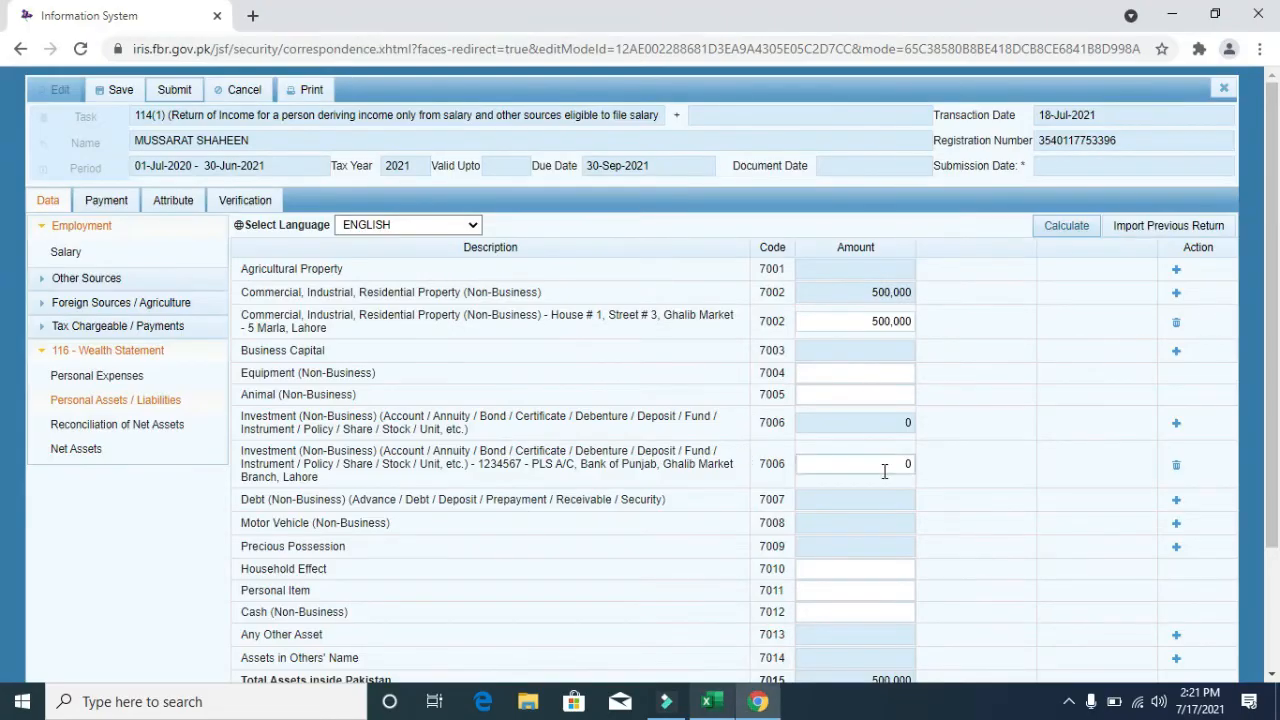
key("BackSpace")
key("ctrl+v")
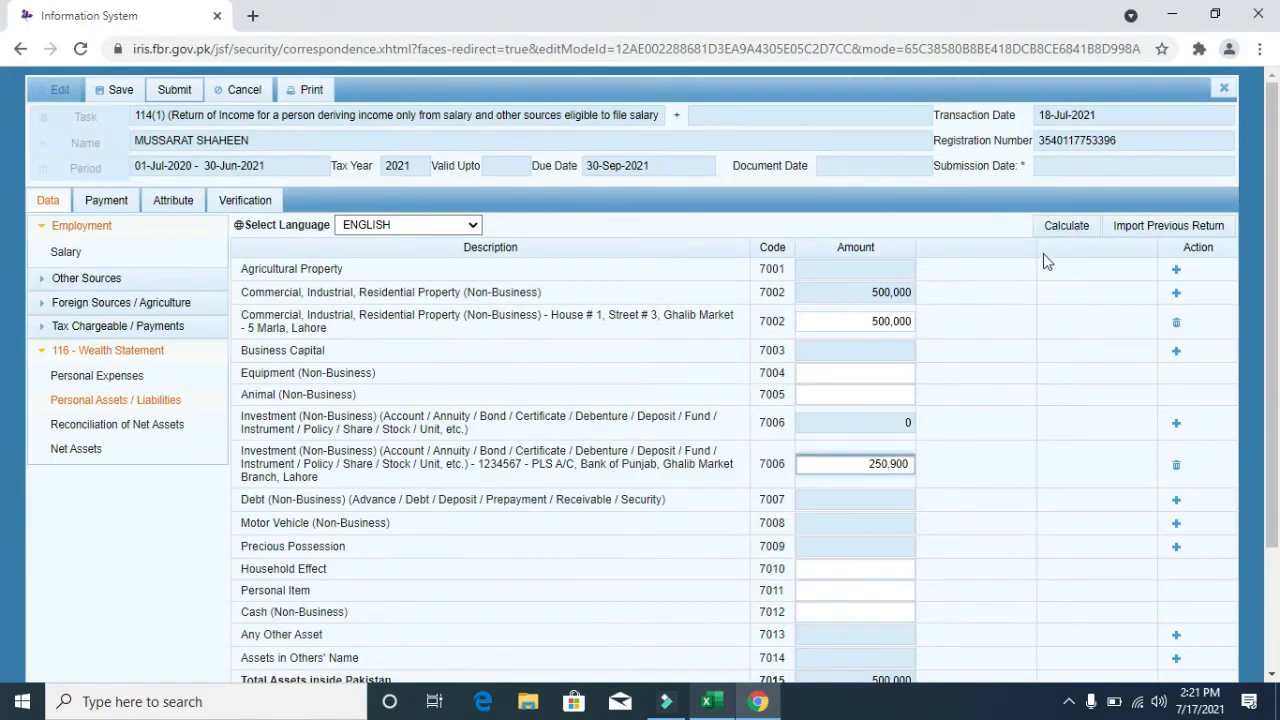
left_click(1076, 229)
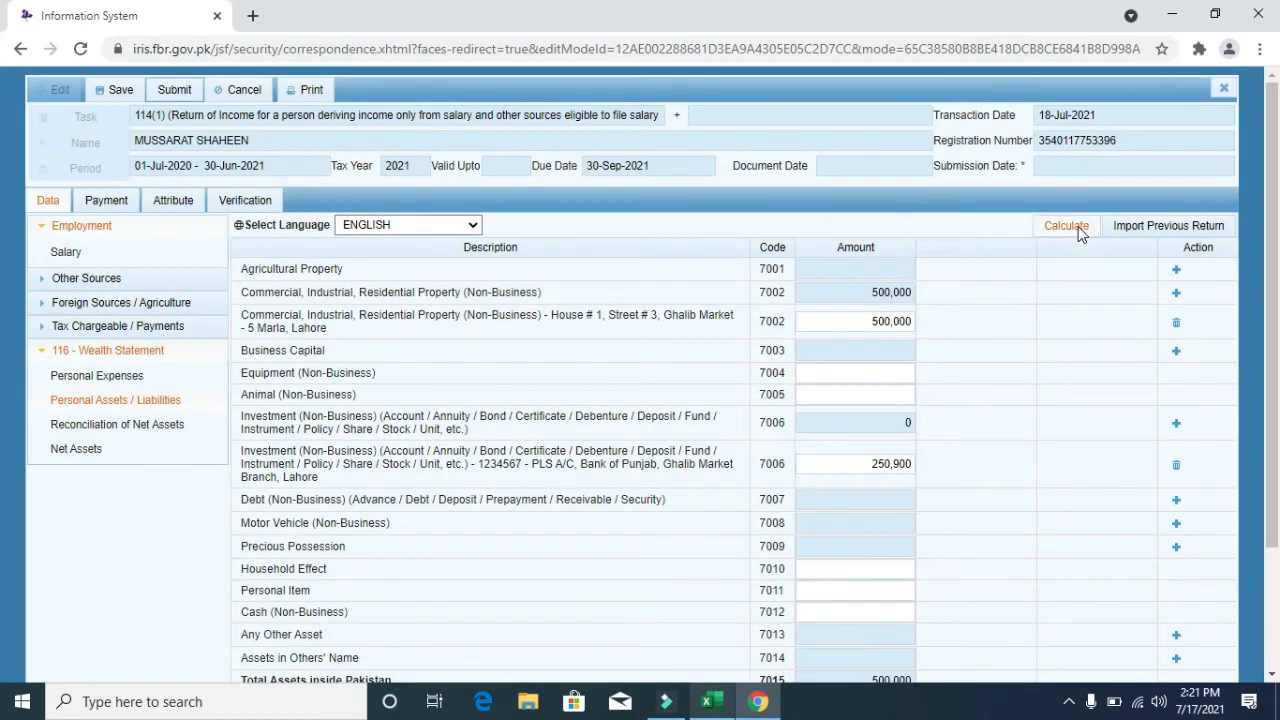
scroll(4, 445, "down", 3)
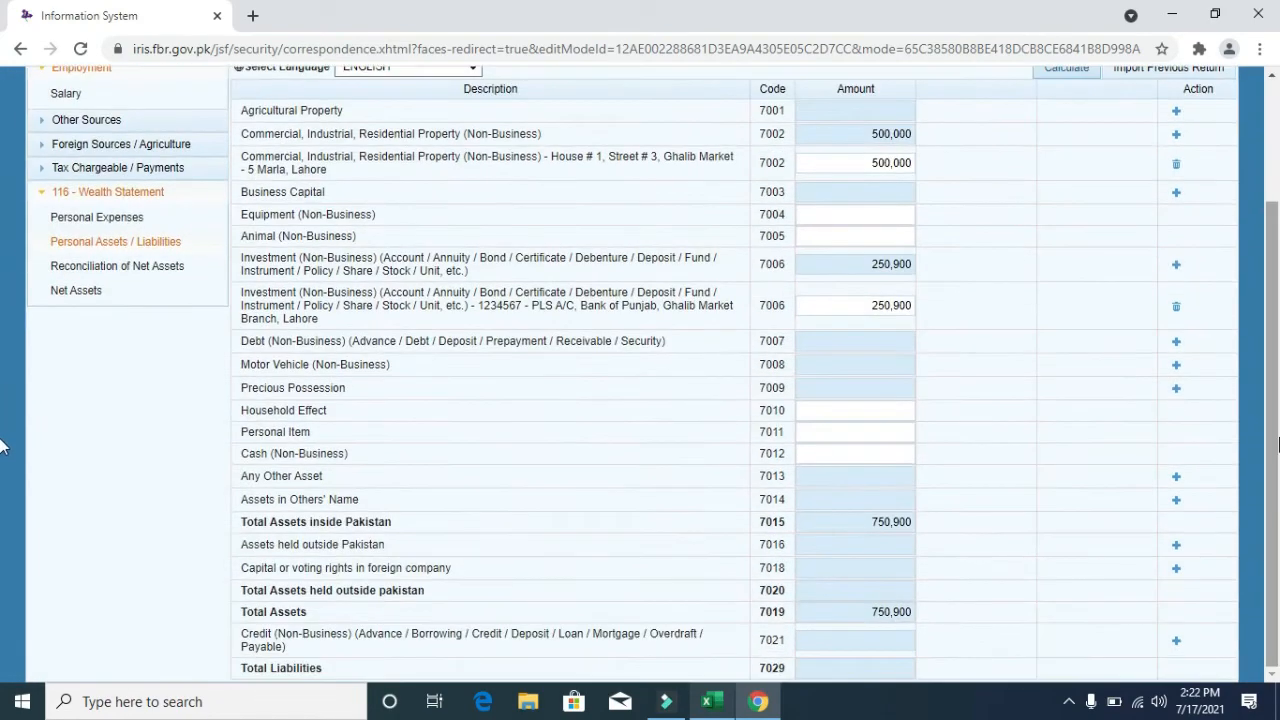
key("alt+Tab")
- Copy the vehicle description from cell A14 and start a new Motor Vehicle entry
key("Down")
key("Down")
key("Down")
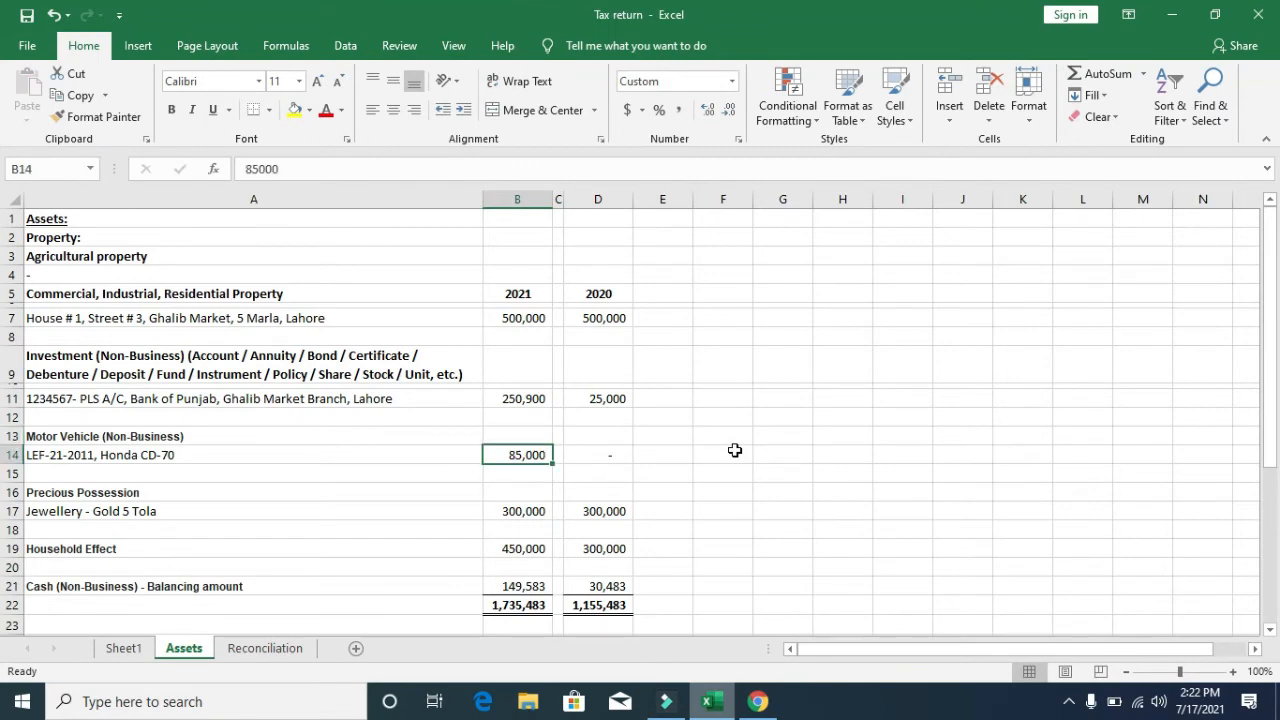
key("Left")
key("F2")
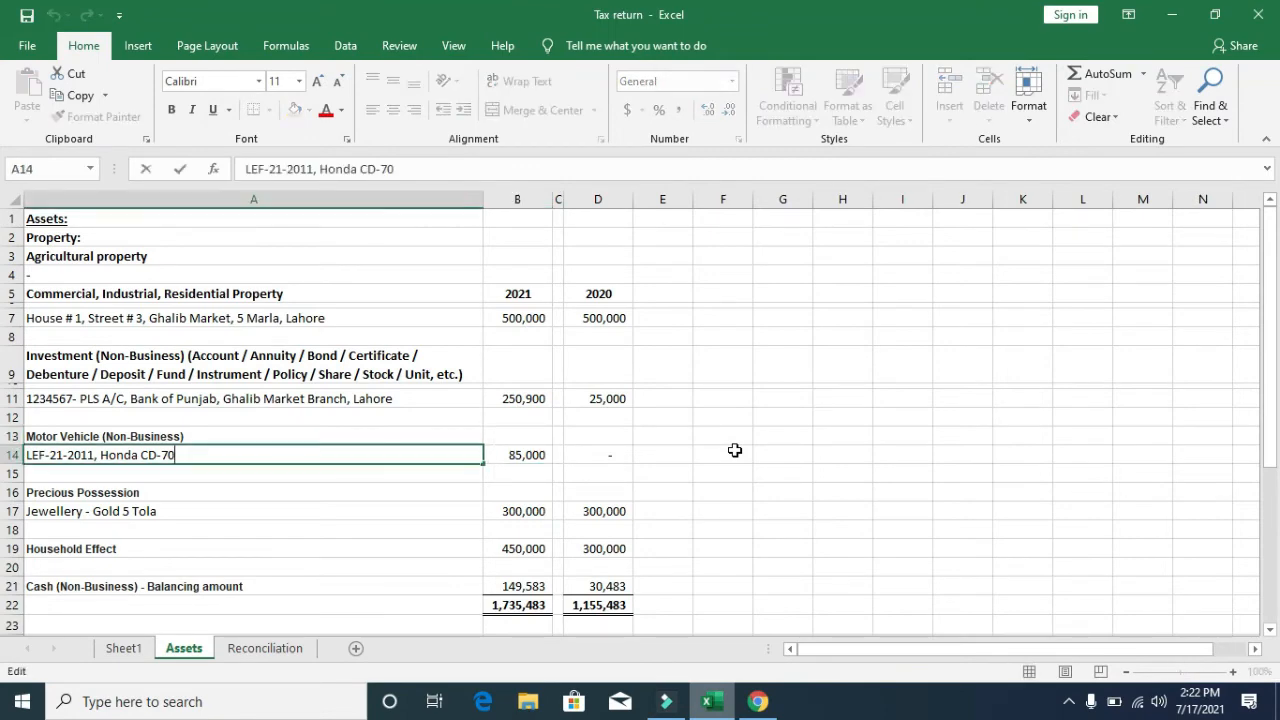
key("shift+Left")
key("shift+Left")
key("shift+Left")
key("shift+Left")
key("shift+Left")
key("shift+Left")
key("shift+Left")
key("shift+Left")
key("shift+Left")
key("shift+Left")
key("shift+Left")
key("shift+Left")
key("shift+Left")
key("shift+Left")
key("shift+Left")
key("shift+Left")
key("shift+Left")
key("shift+Left")
key("shift+Left")
key("shift+Left")
key("shift+Left")
key("shift+Left")
key("shift+Left")
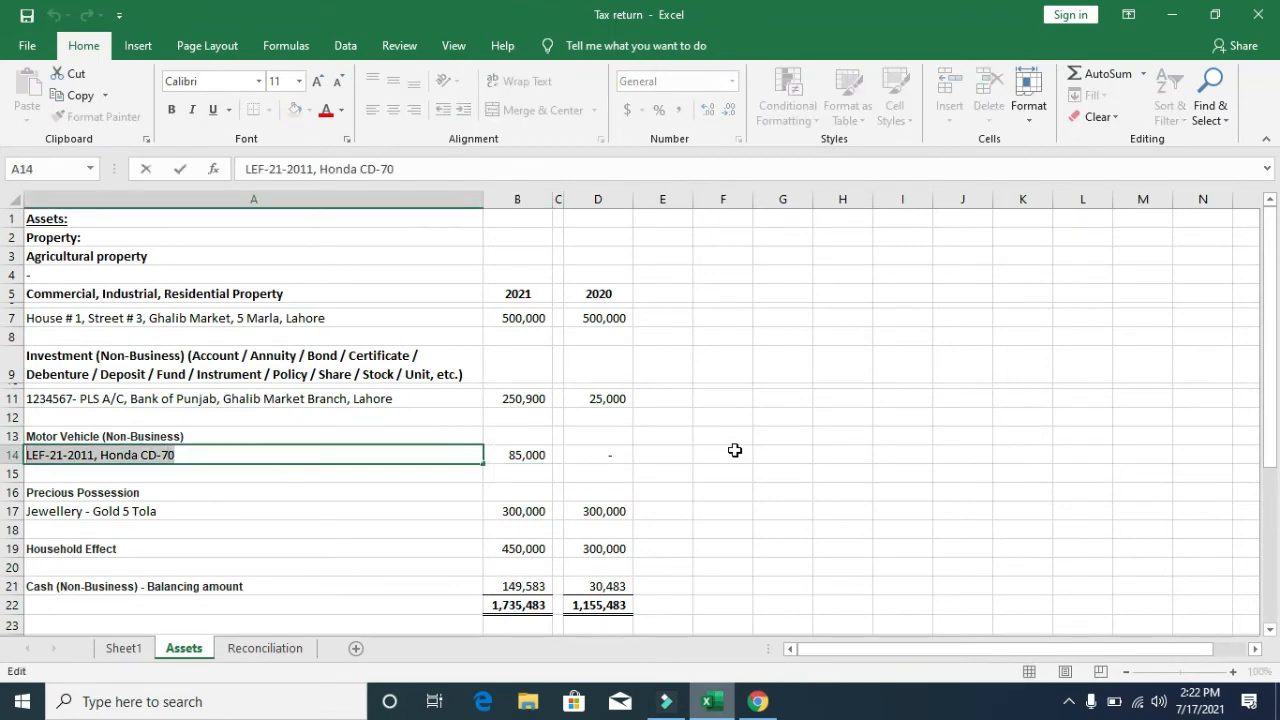
key("ctrl+c")
key("alt+Tab")
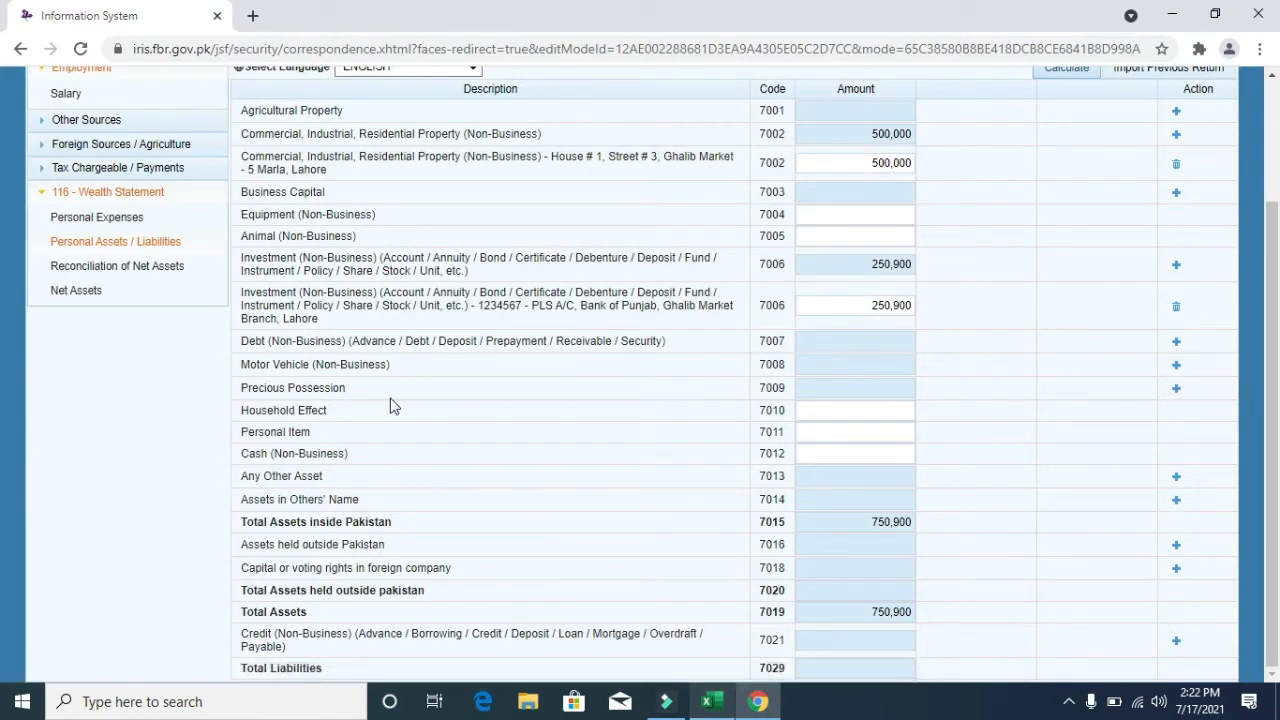
left_click(1177, 366)
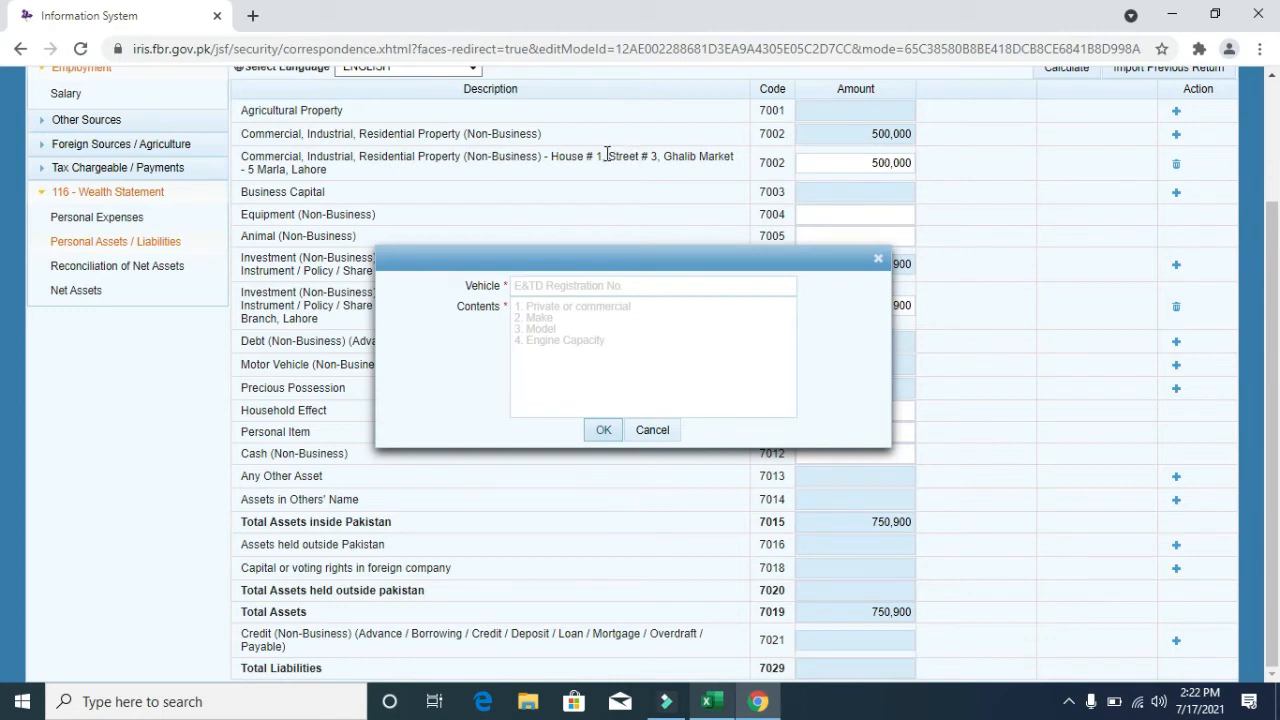
- Fill the registration field with the registration part of the vehicle description
left_click(581, 291)
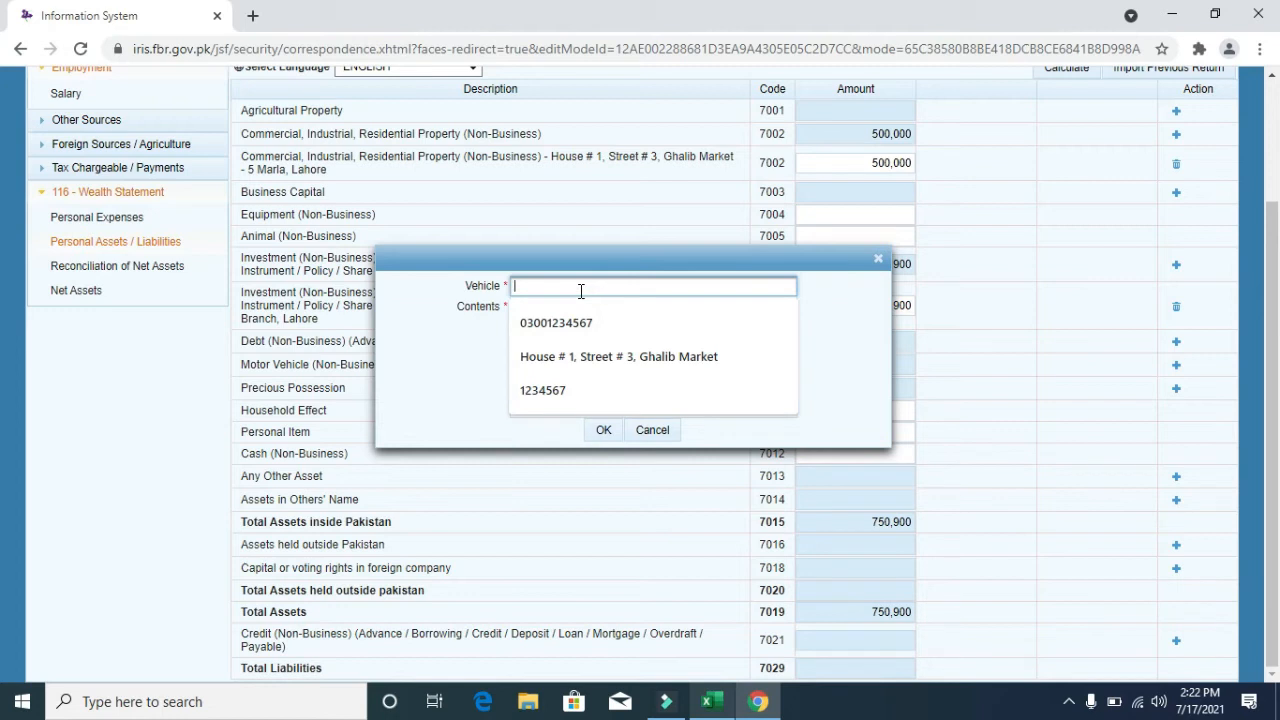
key("ctrl+v")
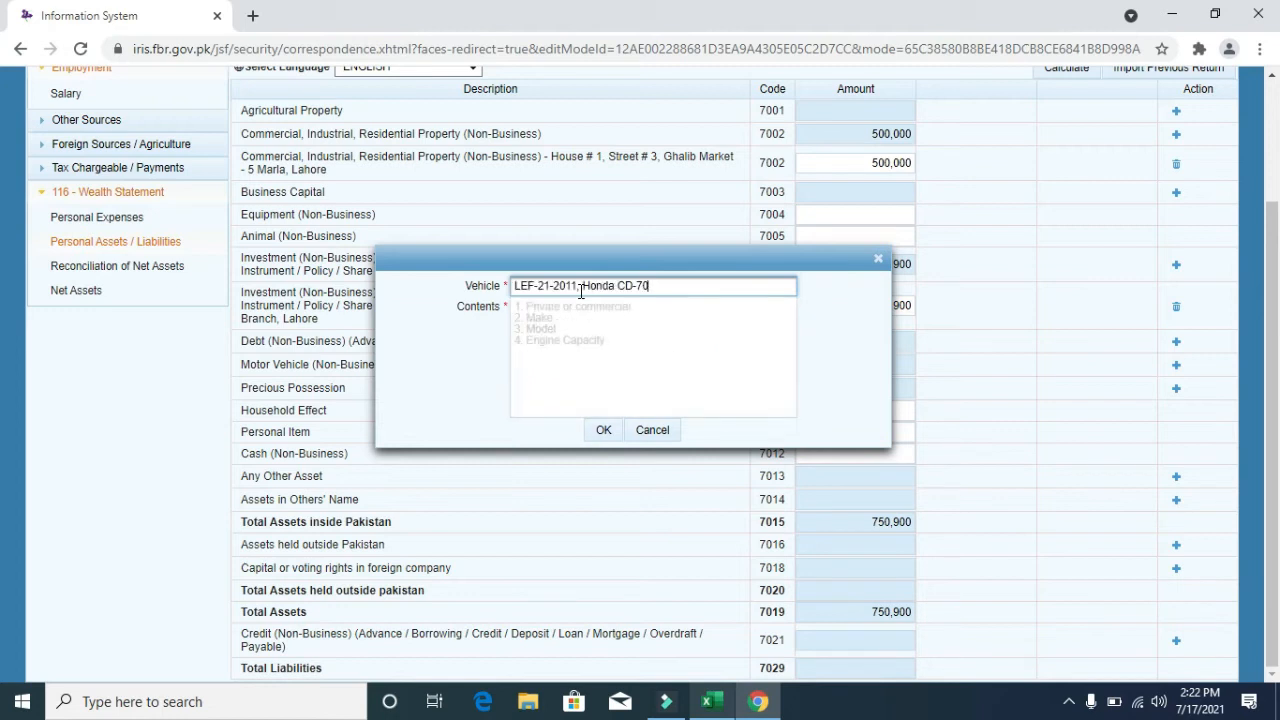
key("shift+Home")
key("BackSpace")
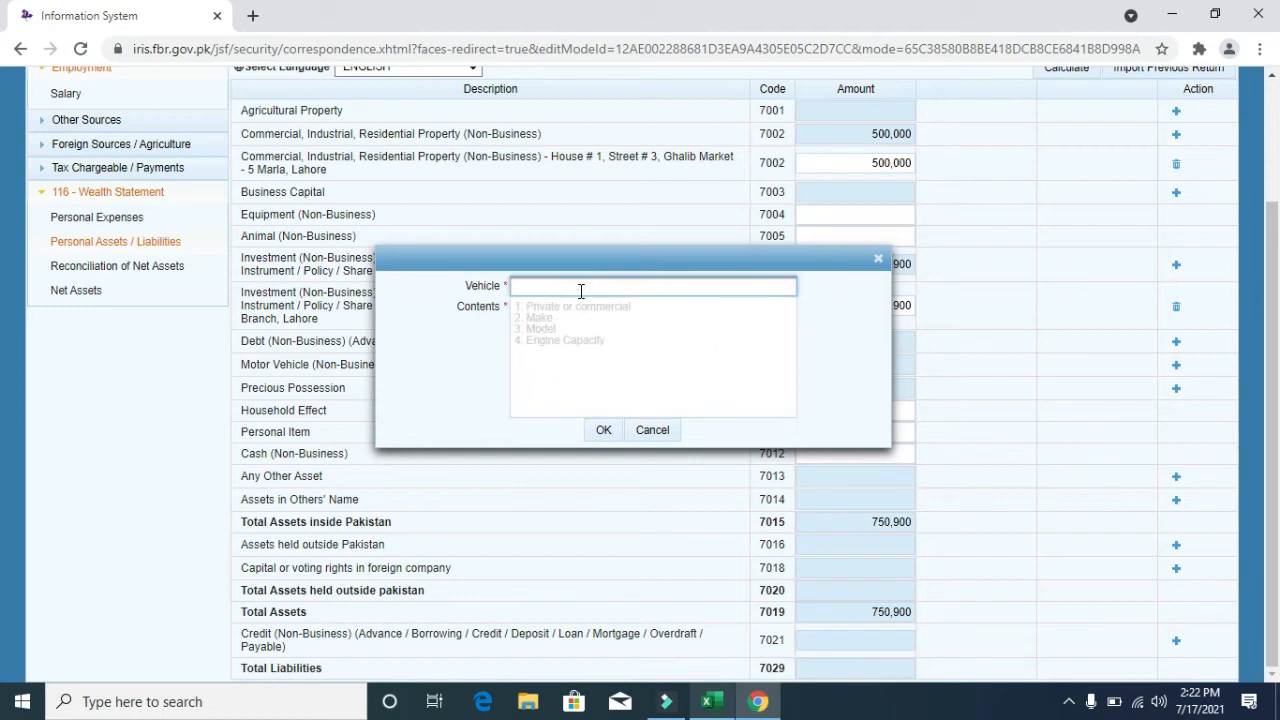
left_click(461, 307)
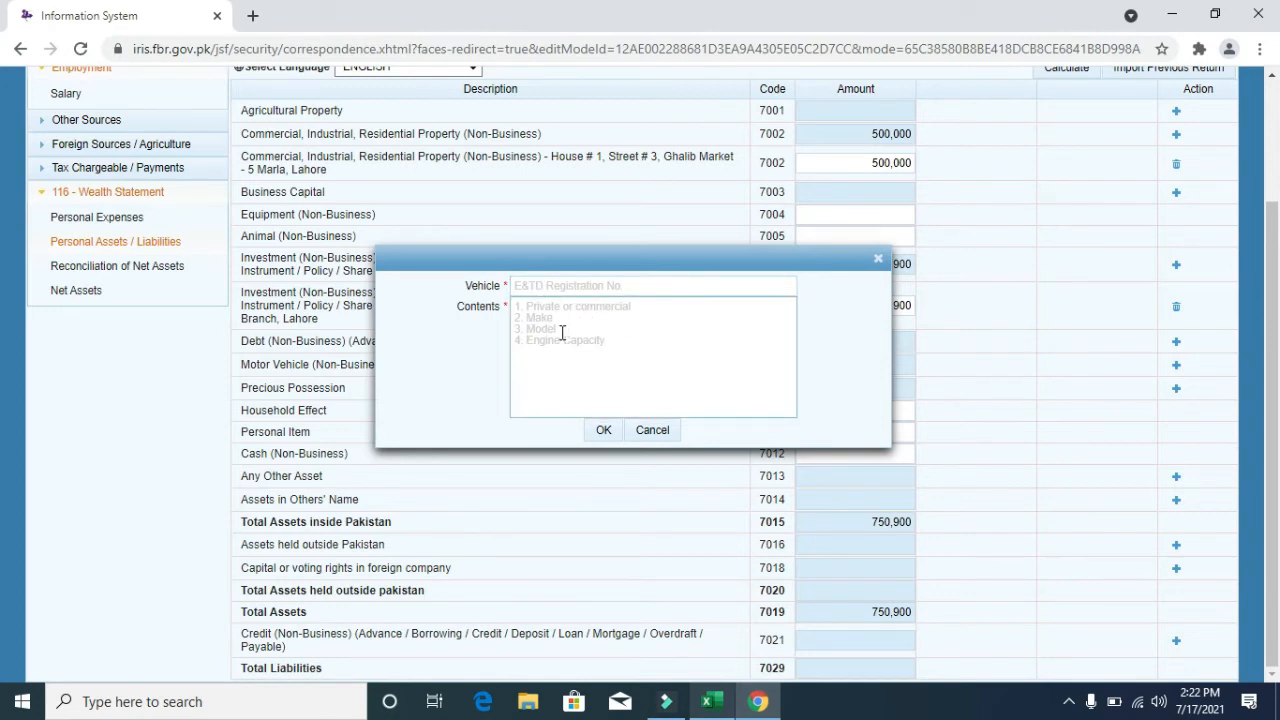
left_click(591, 295)
key("ctrl+v")
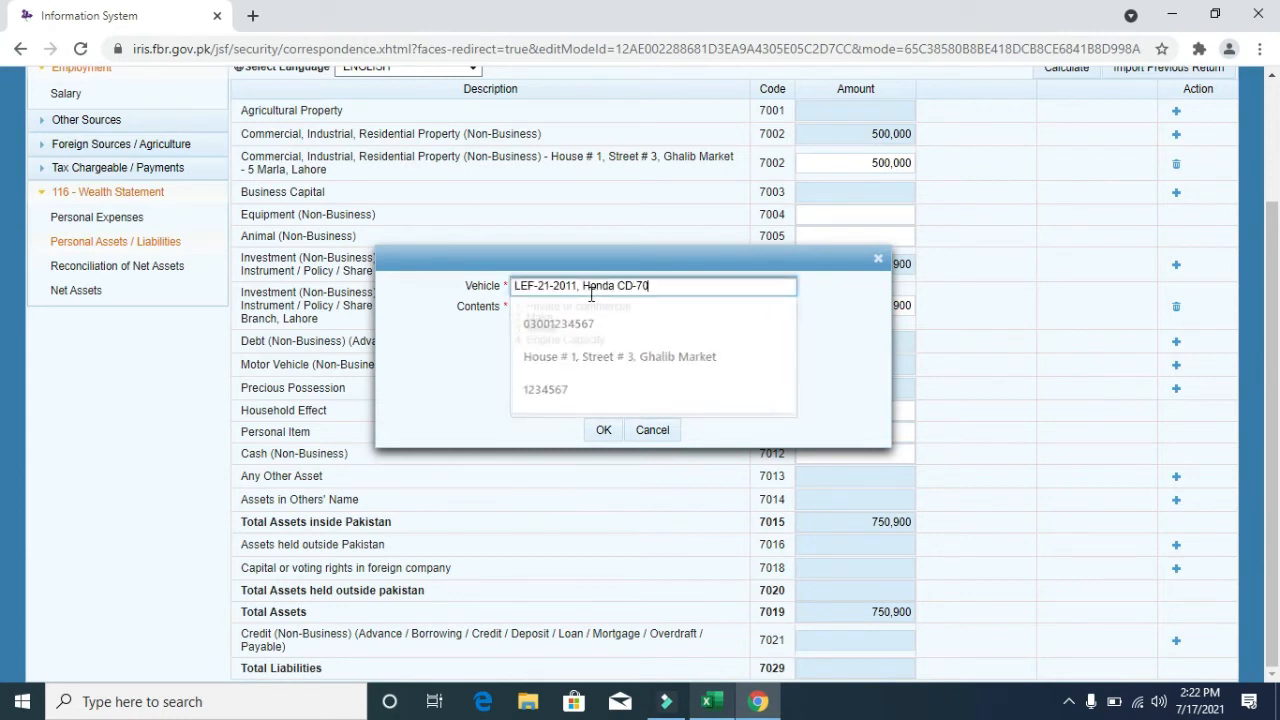
key("shift+Left")
key("shift+Left")
key("shift+Left")
key("shift+Left")
key("shift+Left")
key("shift+Left")
key("shift+Left")
key("shift+Left")
key("shift+Left")
key("shift+Left")
key("shift+Left")
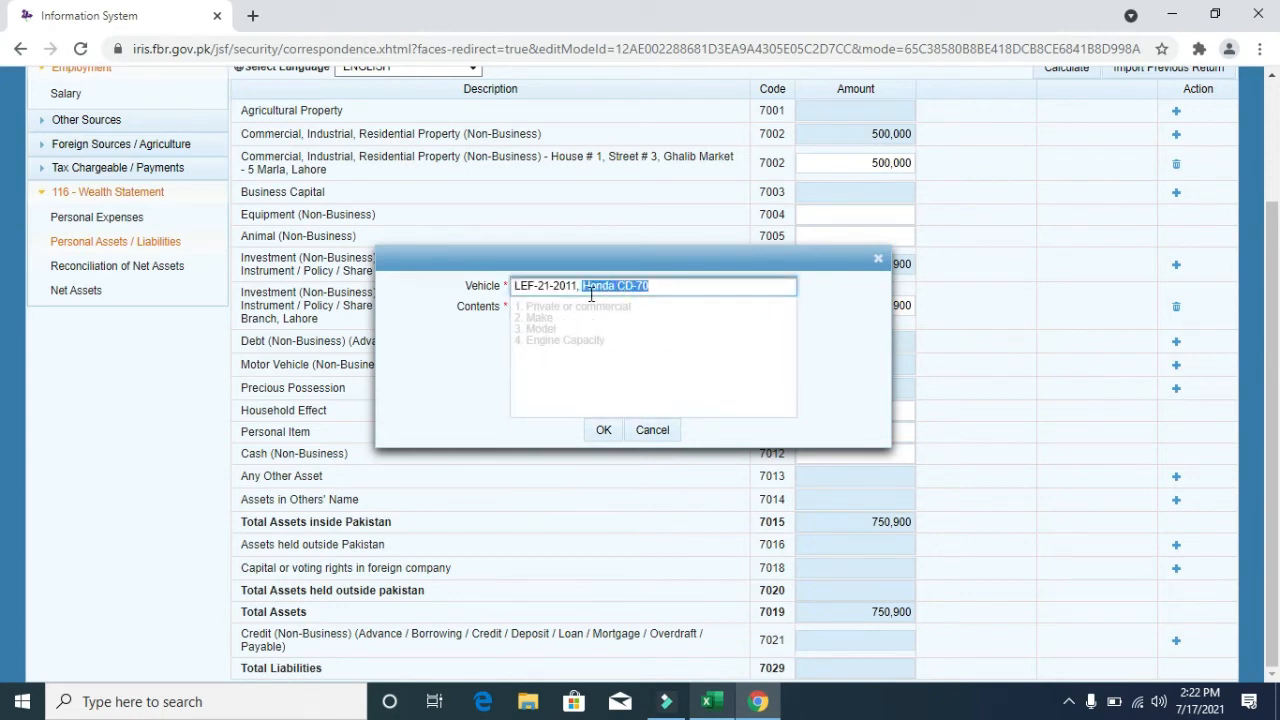
key("BackSpace")
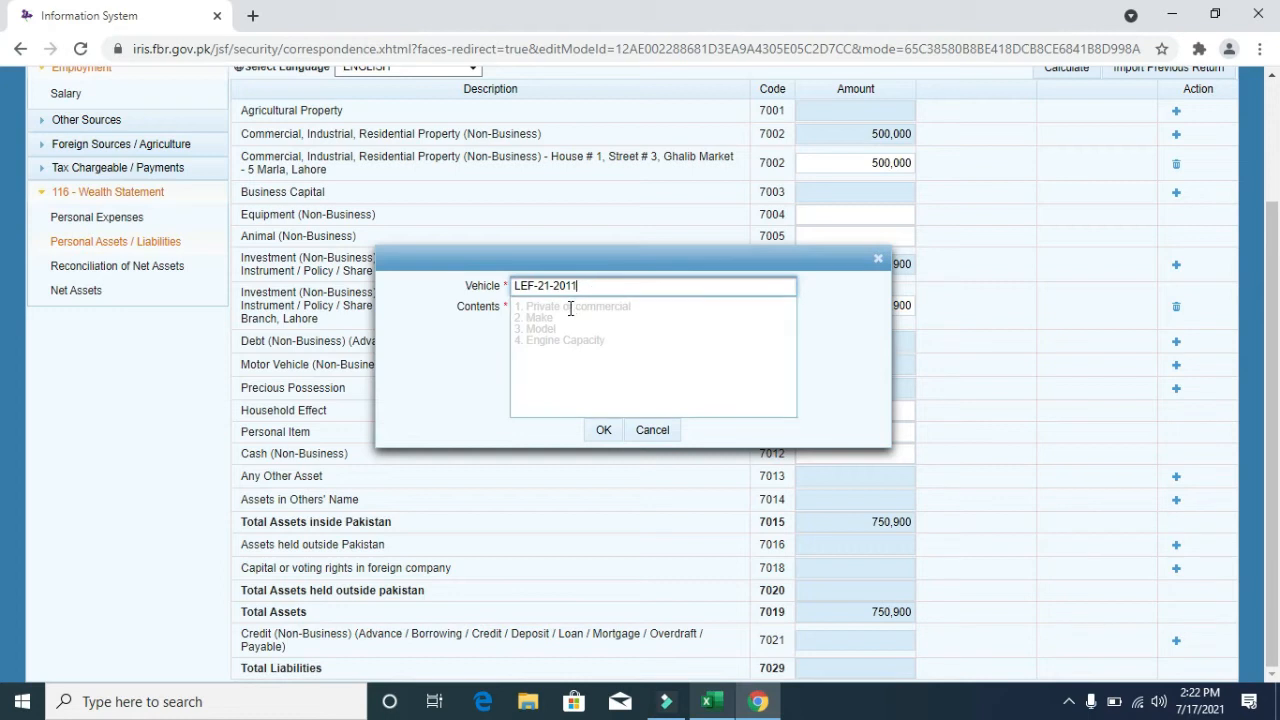
- Enter Honda CD-70 as the vehicle Contents, confirm the entry, and recalculate
left_click(569, 308)
key("ctrl+v")
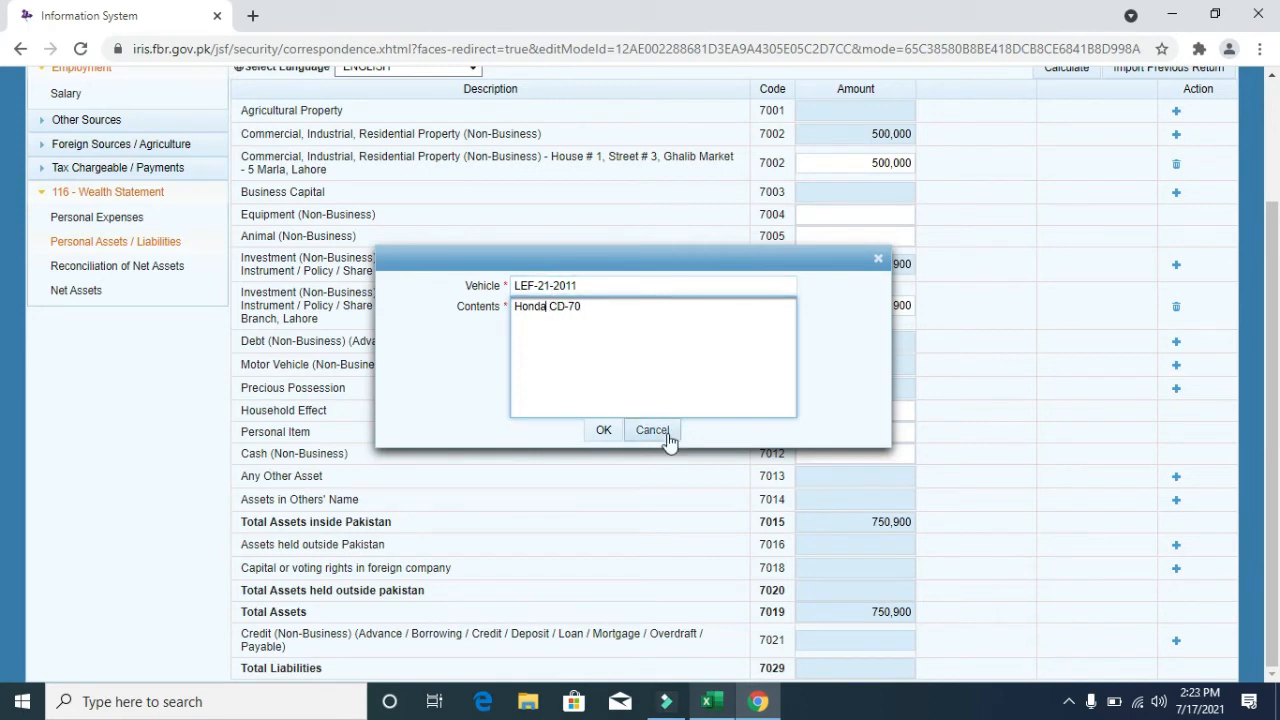
type(",")
left_click(603, 431)
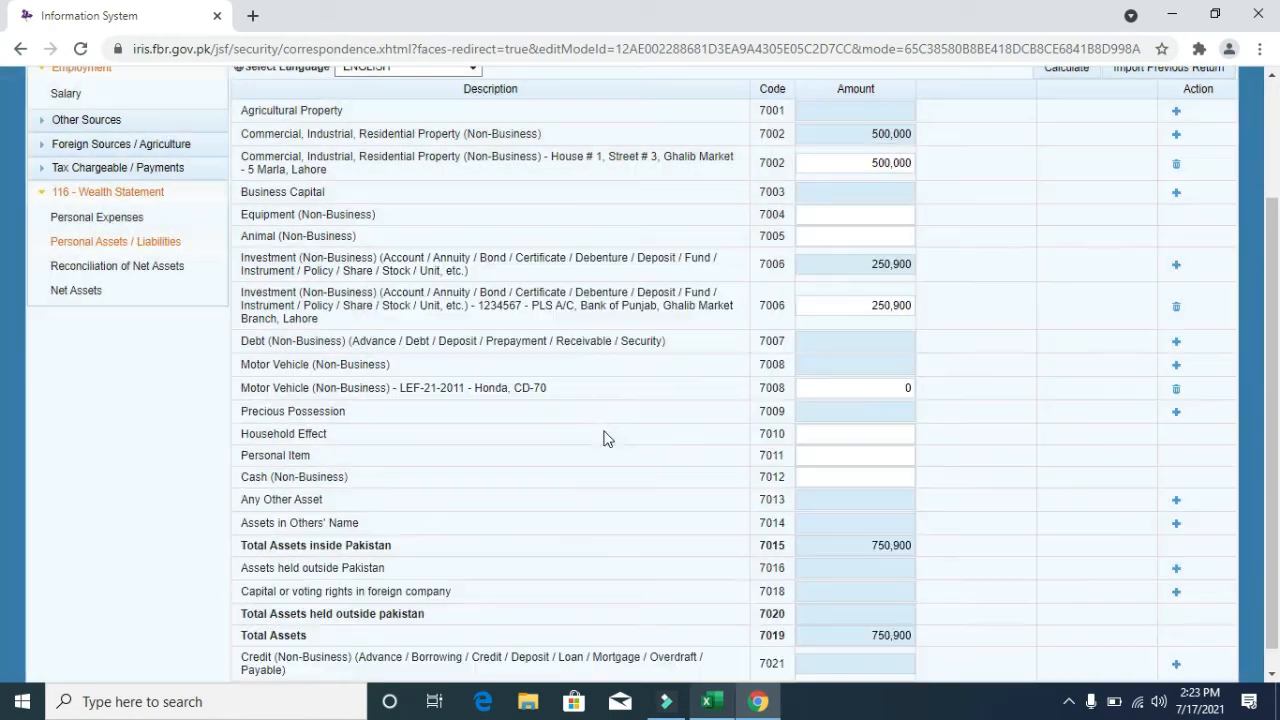
left_click(1068, 70)
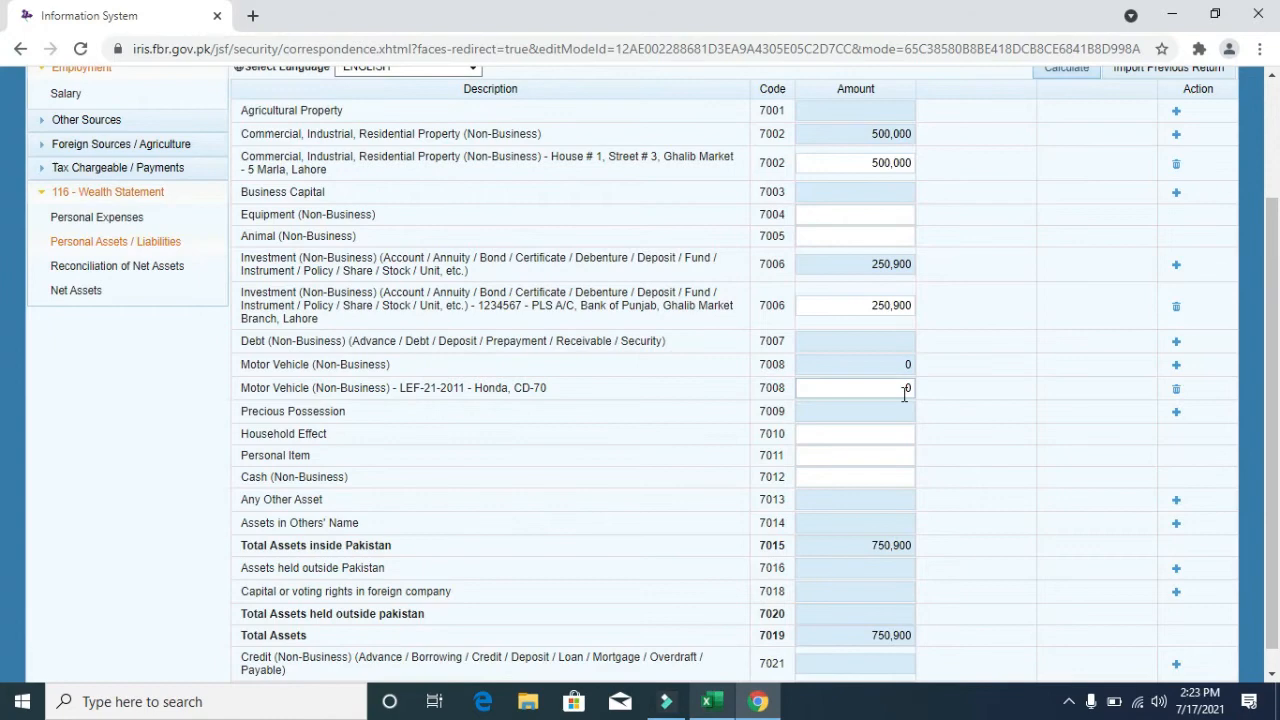
- Give the Honda CD-70 an amount of 85,000, raising total assets to 835,900
left_click(905, 390)
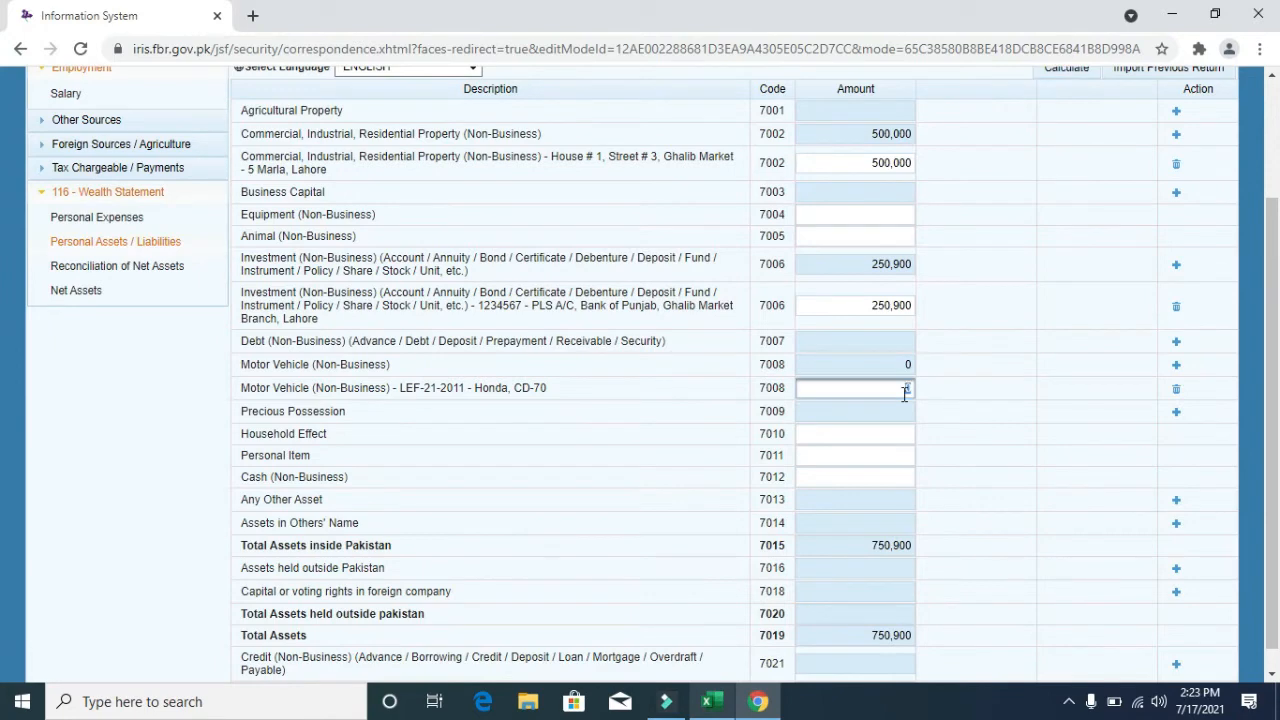
type("85000")
left_click(1068, 72)
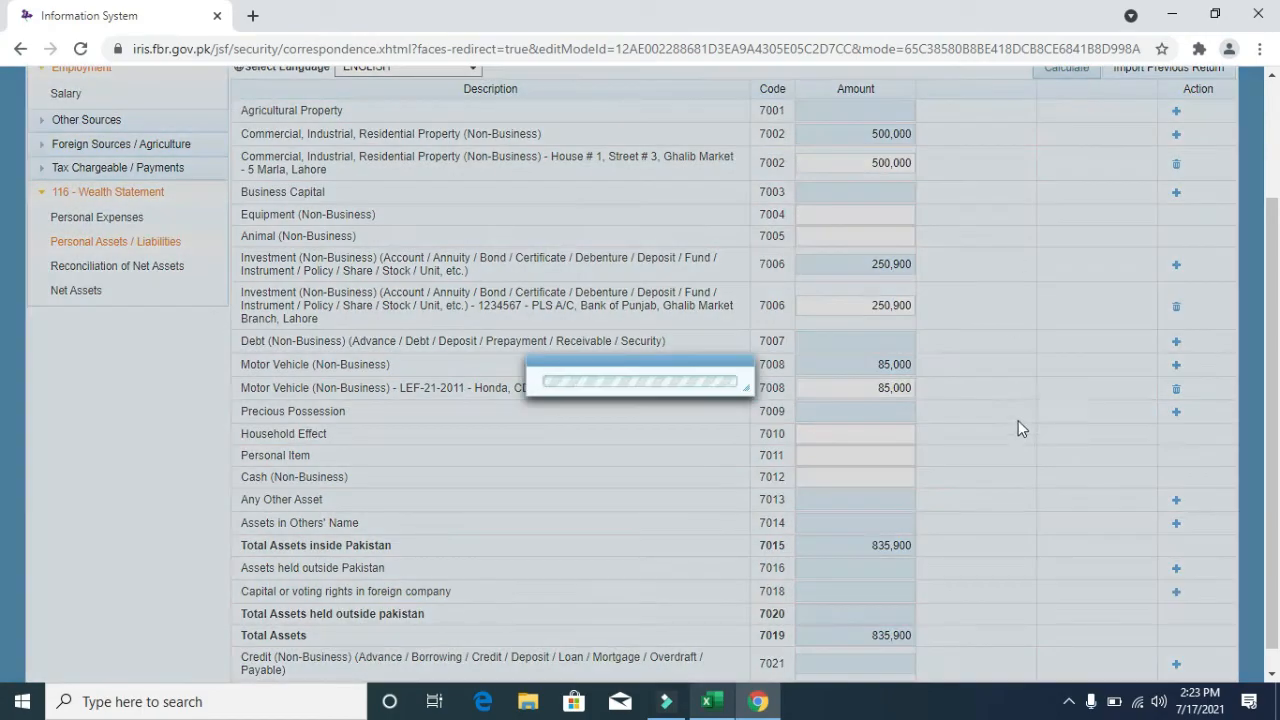
key("alt+Tab")
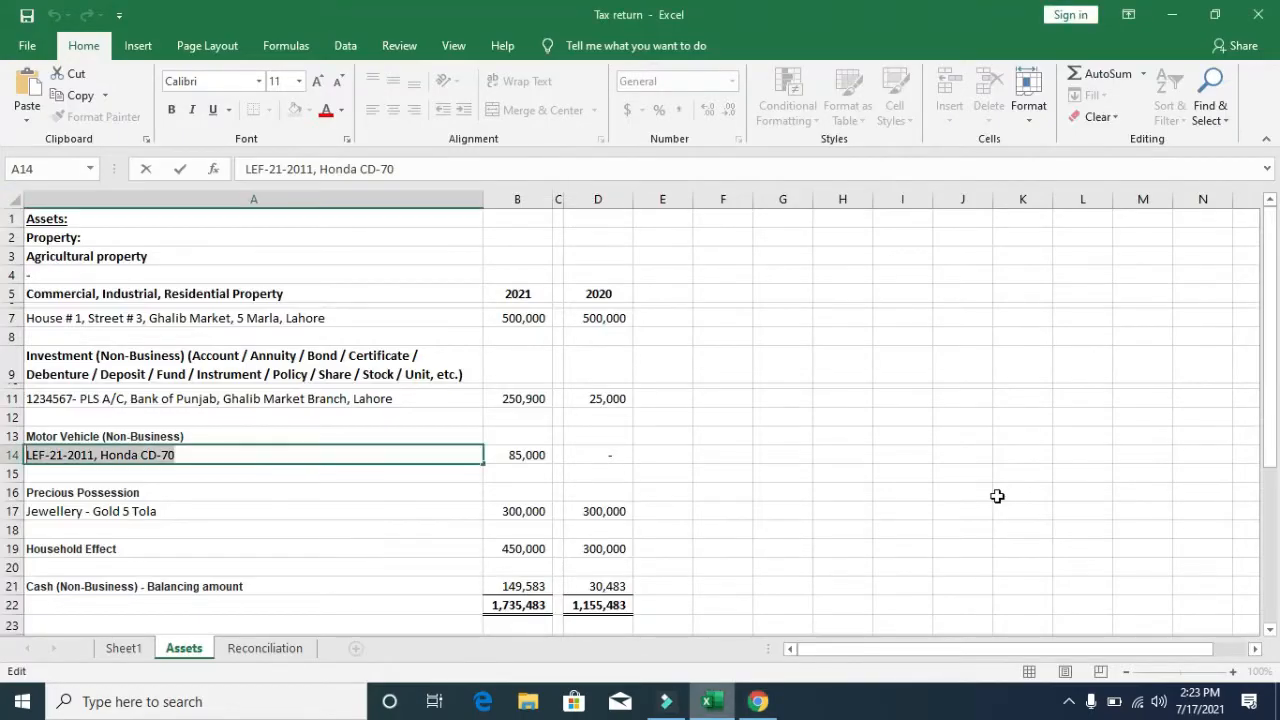
- Add a Jewellery precious possession described as Gold- 10 Tola and recalculate
key("Down")
key("Down")
key("Down")
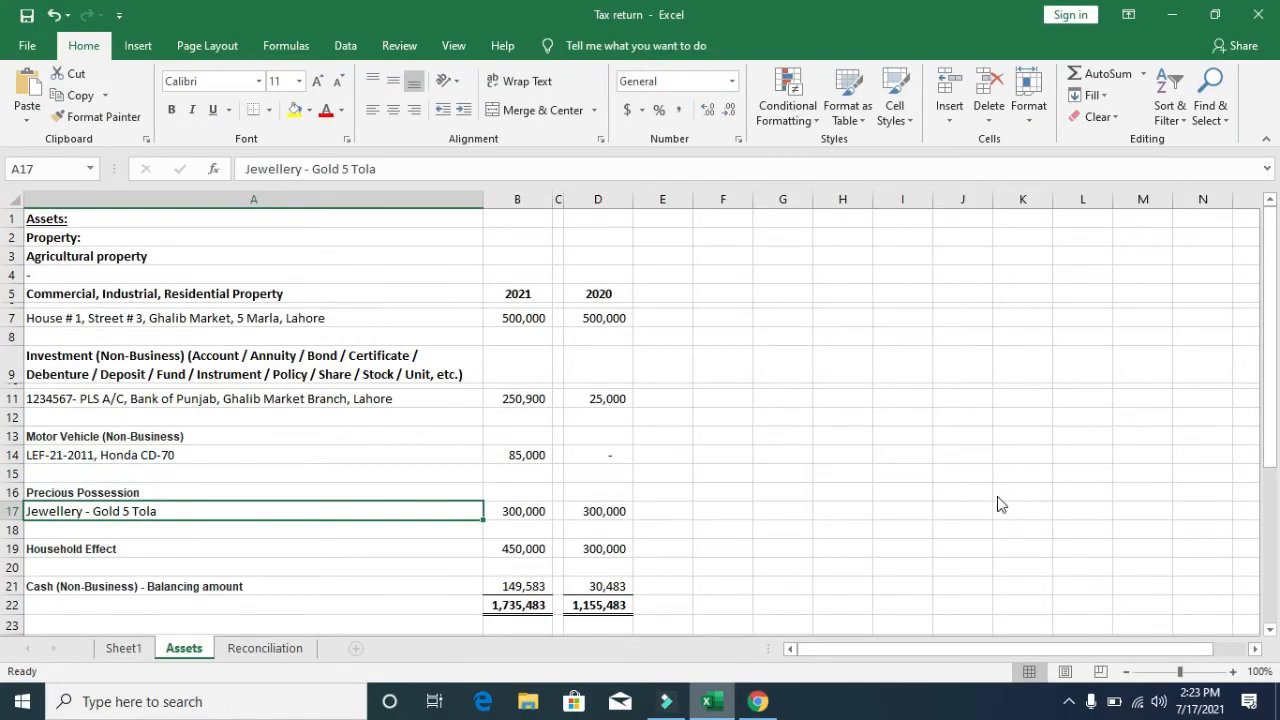
key("alt+Tab")
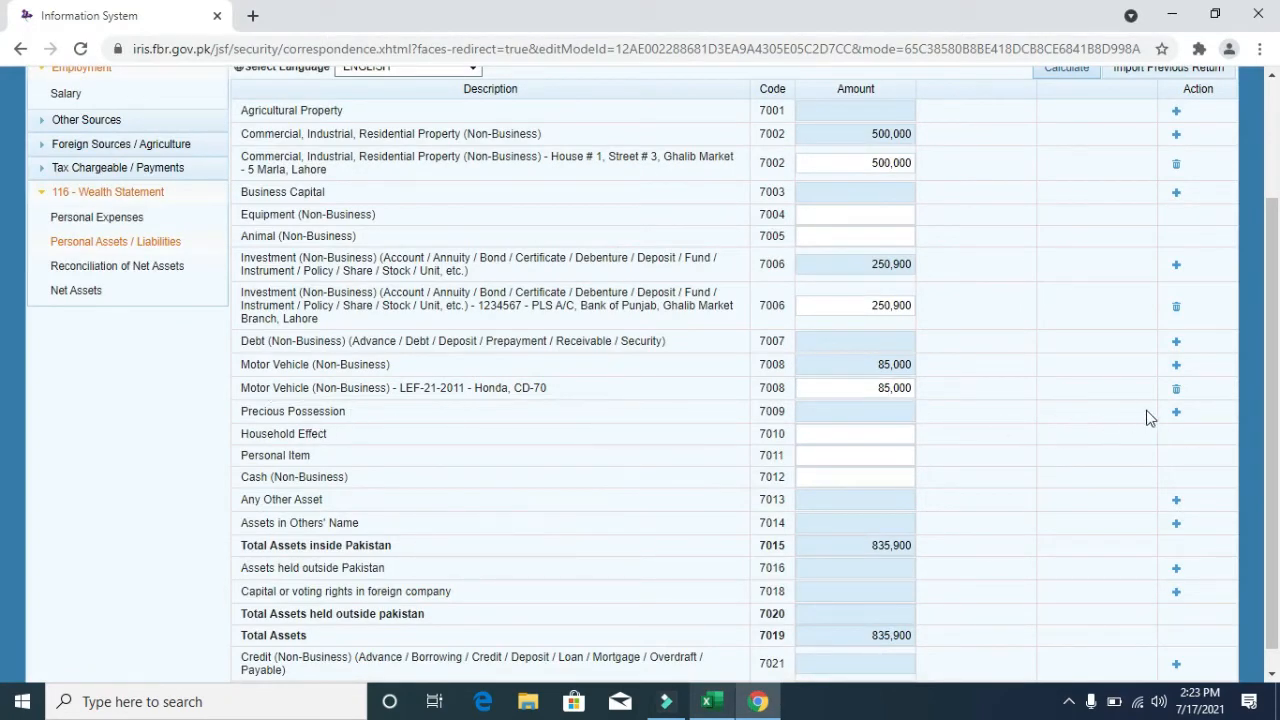
left_click(1176, 411)
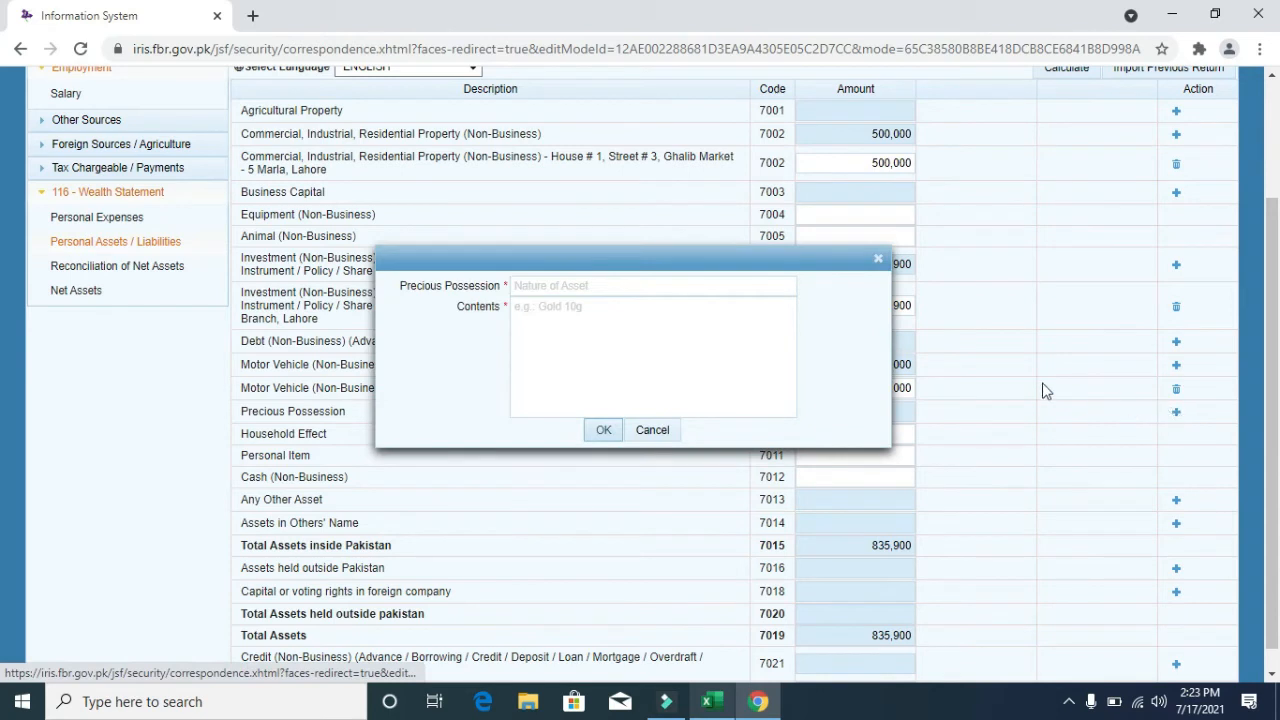
left_click(646, 285)
type("Jewellery")
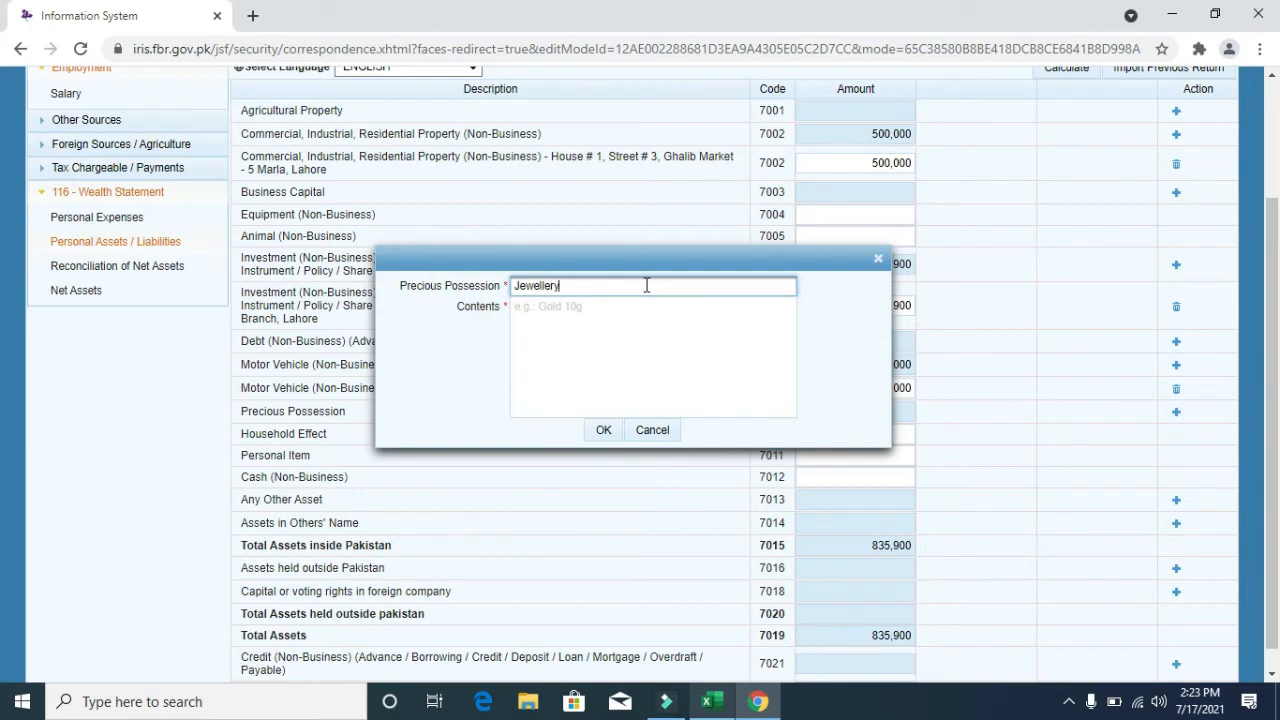
key("Tab")
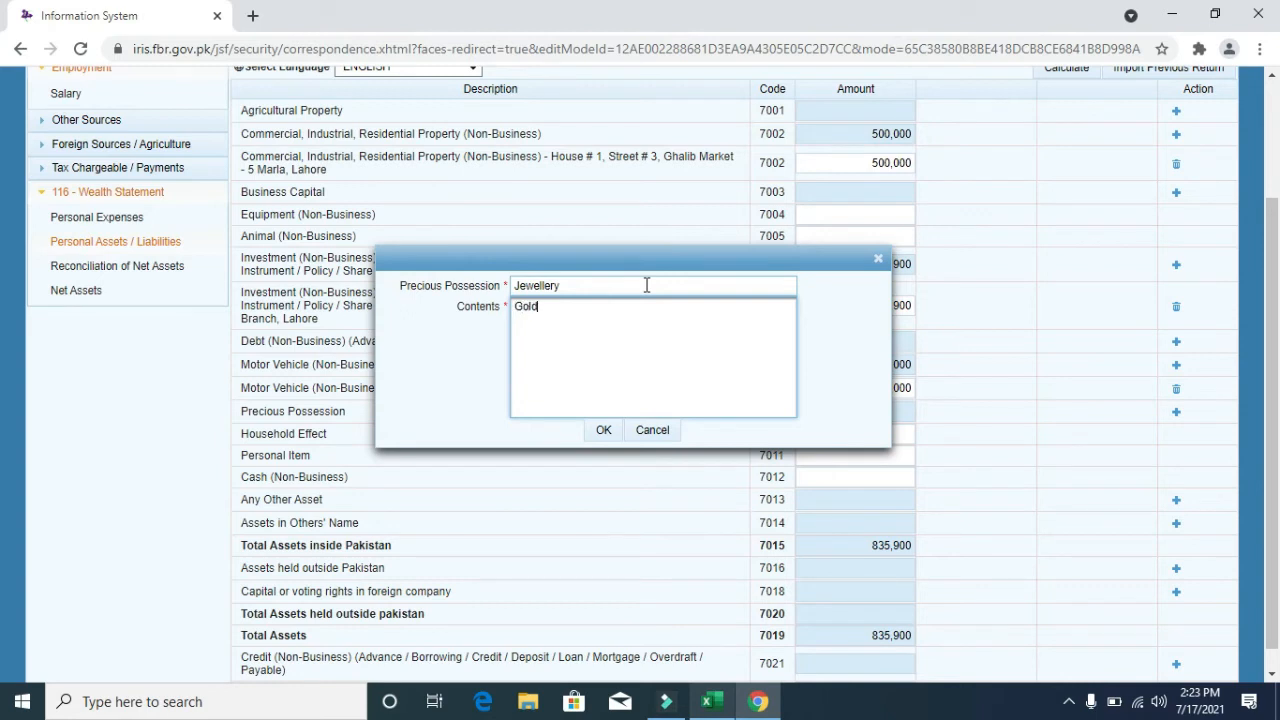
type("Gold- 10 Tola")
left_click(605, 429)
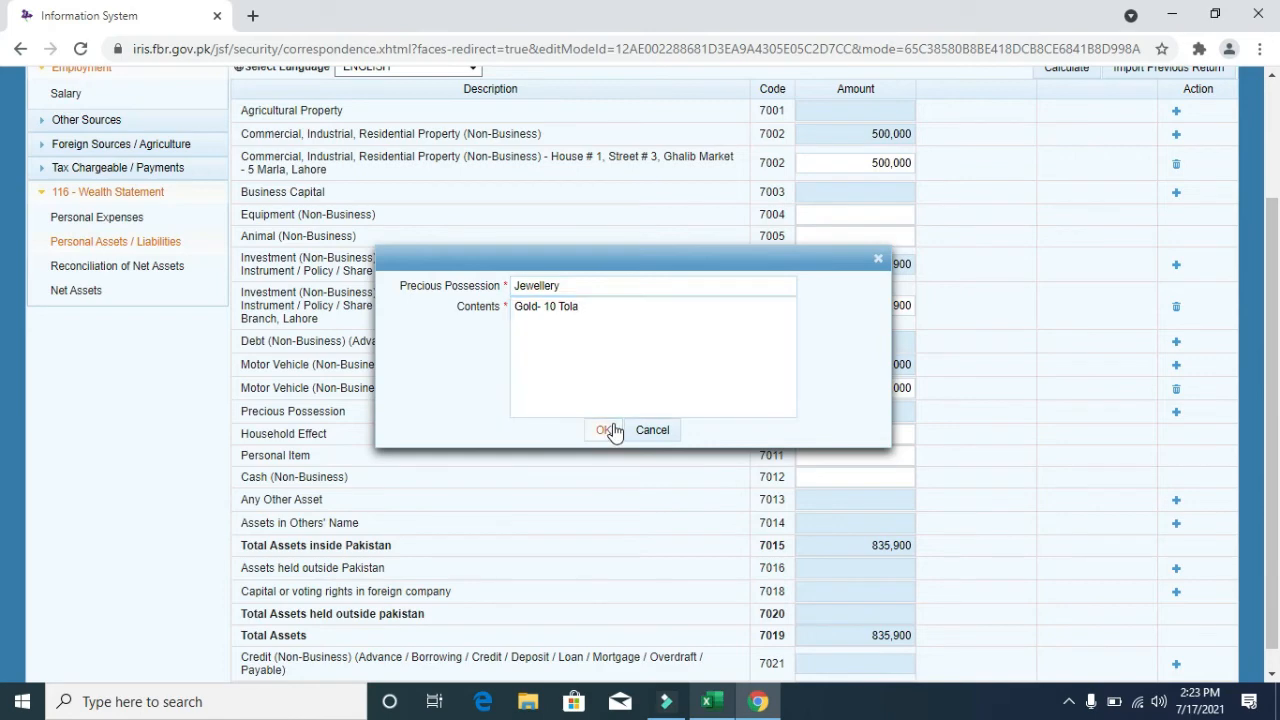
left_click(1076, 76)
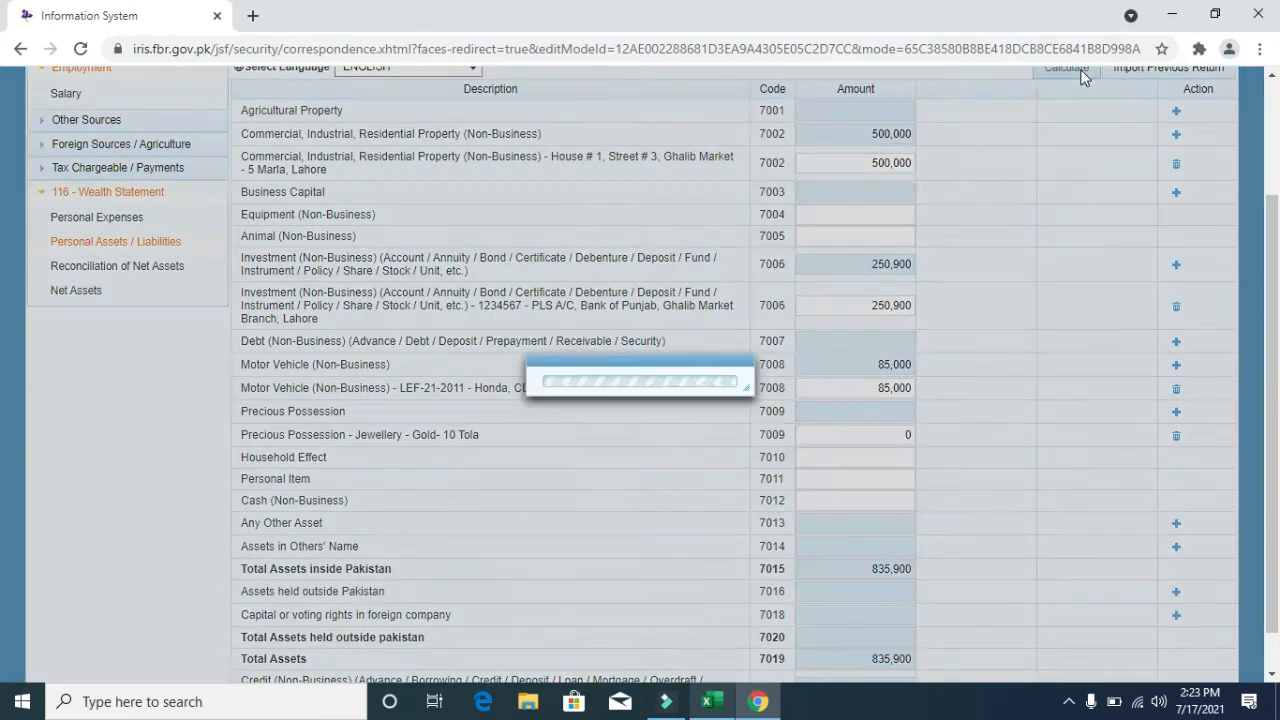
- Set the jewellery amount to 300,000, bringing total assets to 1,135,900
key("alt+Tab")
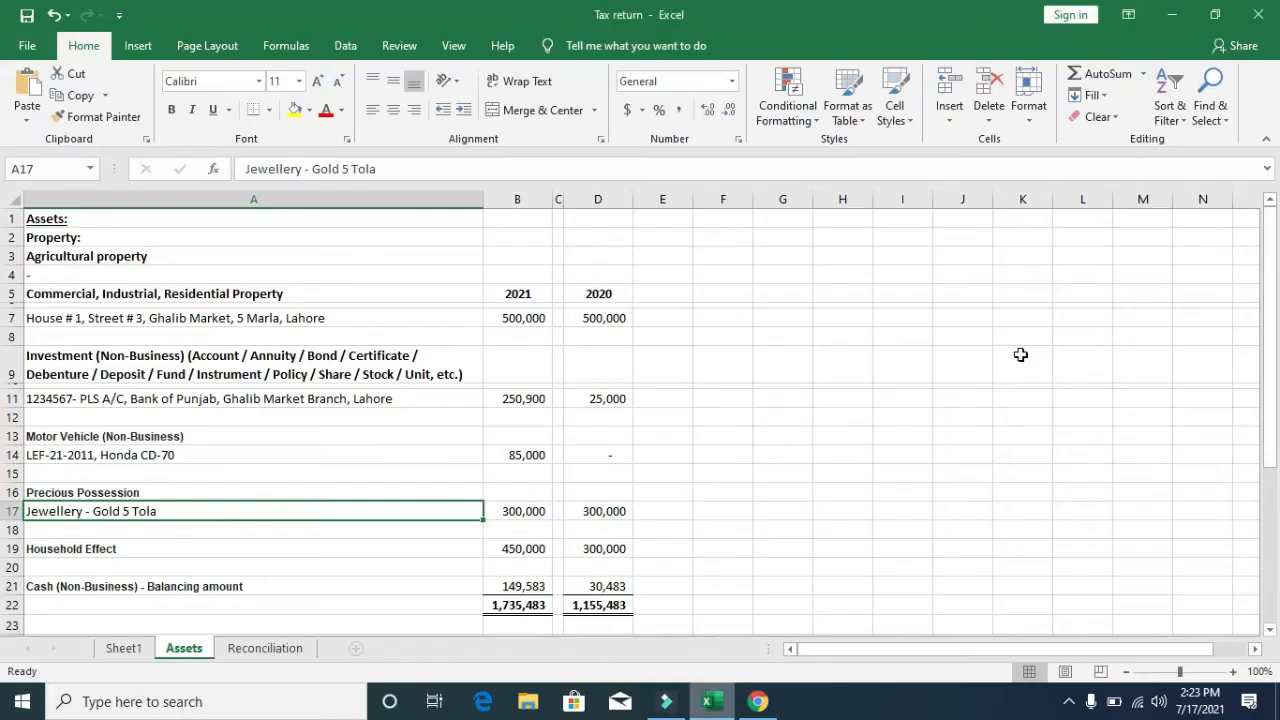
key("alt+Tab")
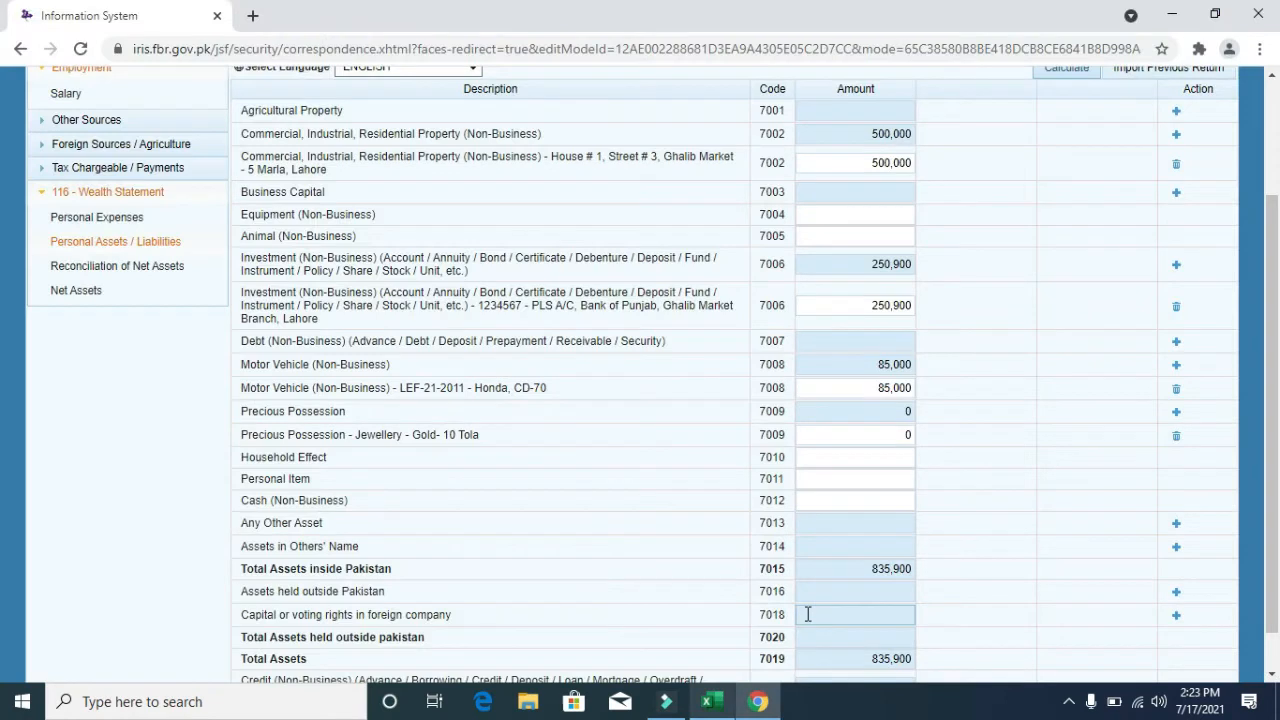
left_click(898, 436)
type("300,00")
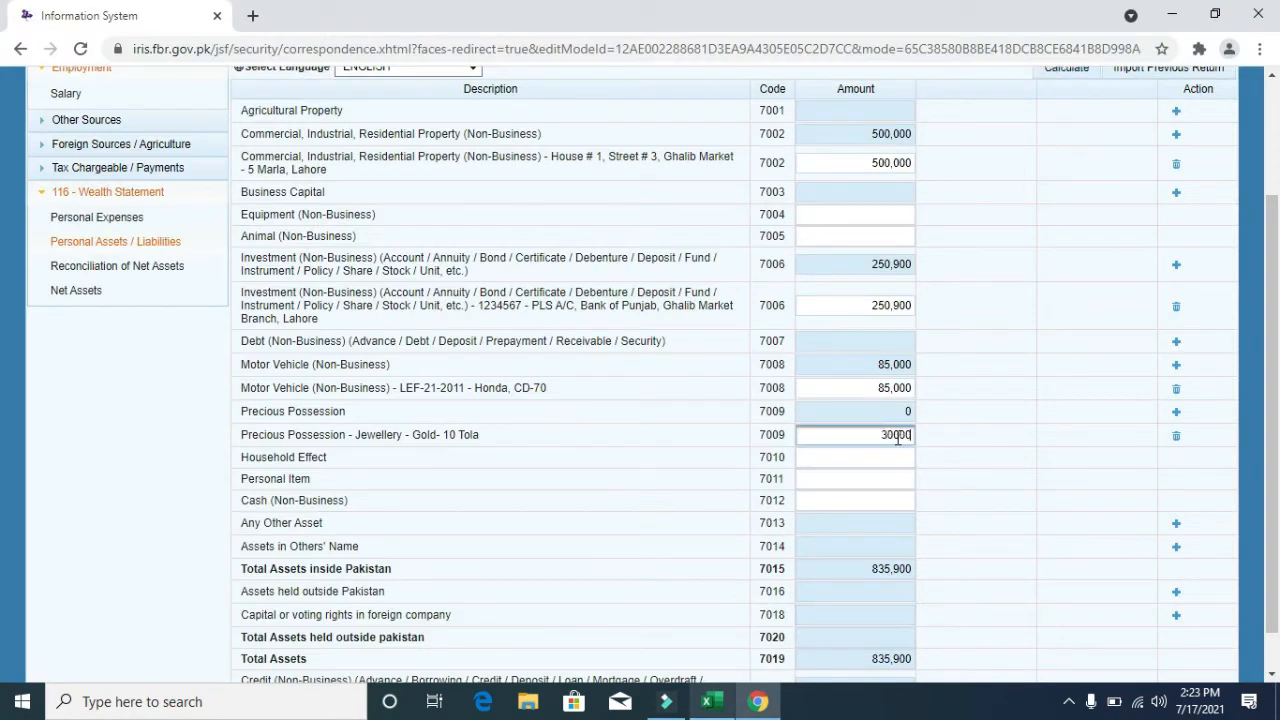
type("0")
left_click(1080, 76)
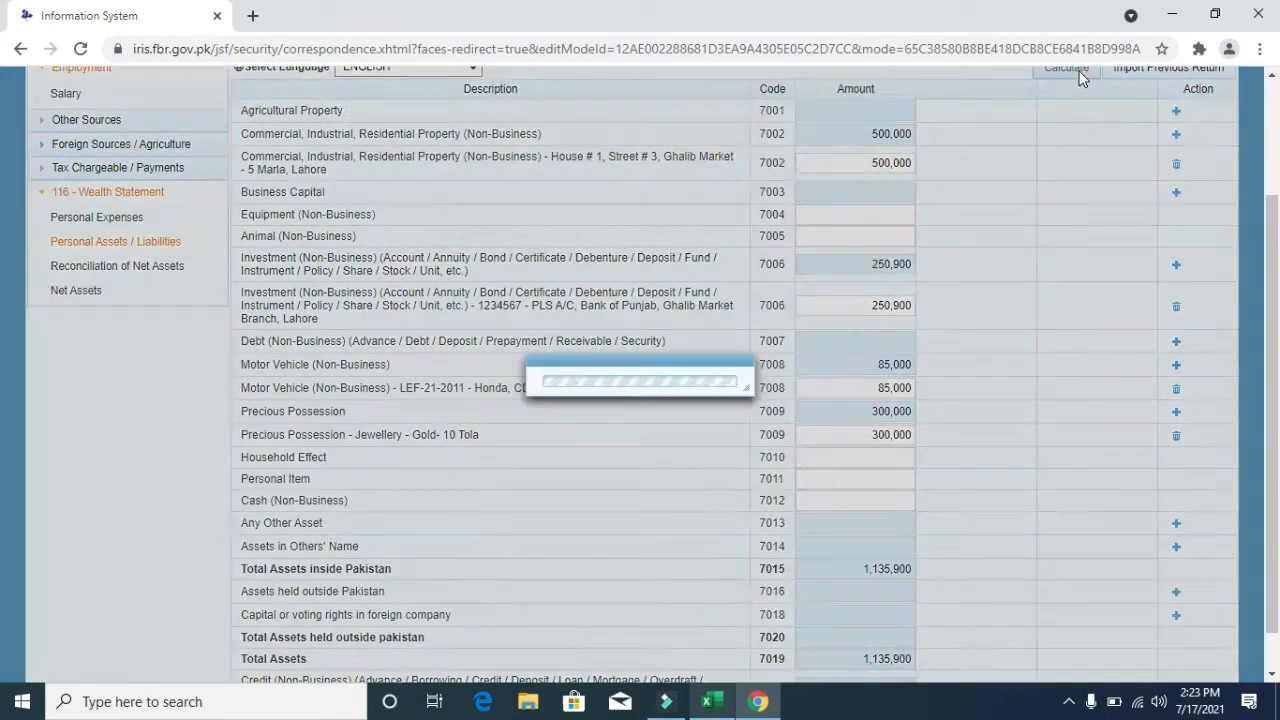
key("alt+Tab")
key("Down")
key("Down")
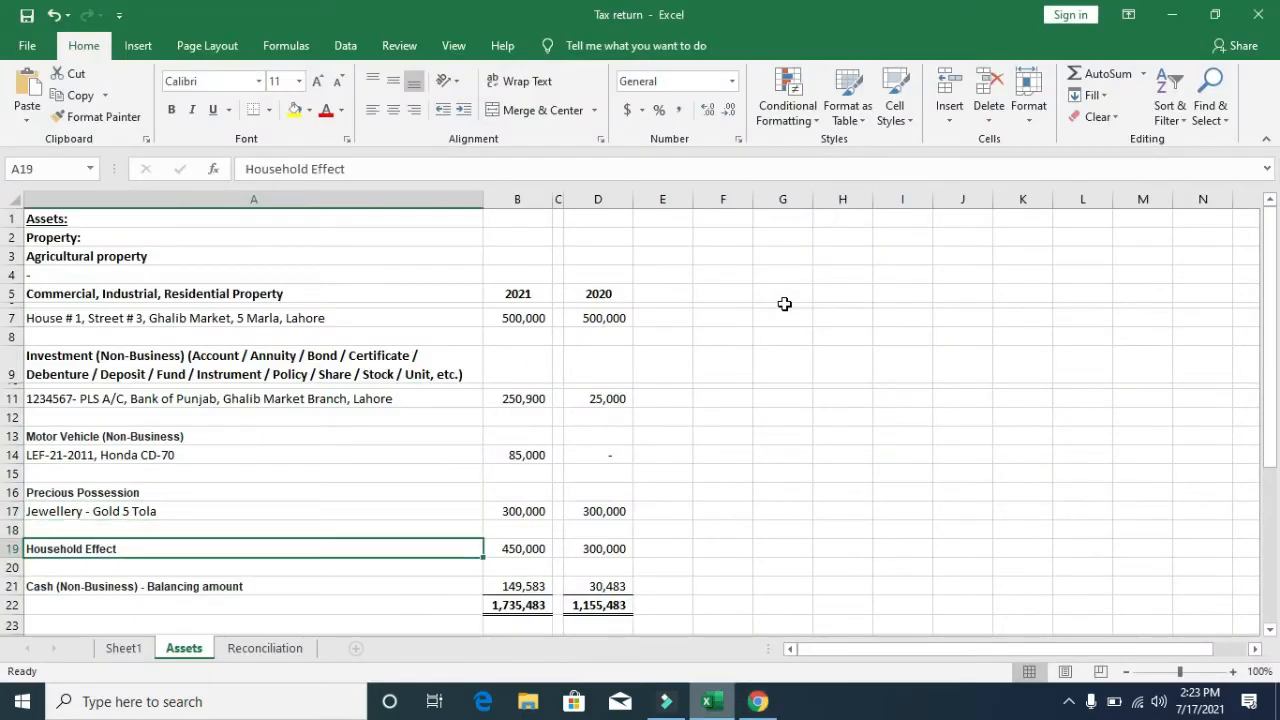
- Enter Household Effect of 450,000 from the Assets sheet and recalculate
key("Right")
key("ctrl+c")
key("alt+Tab")
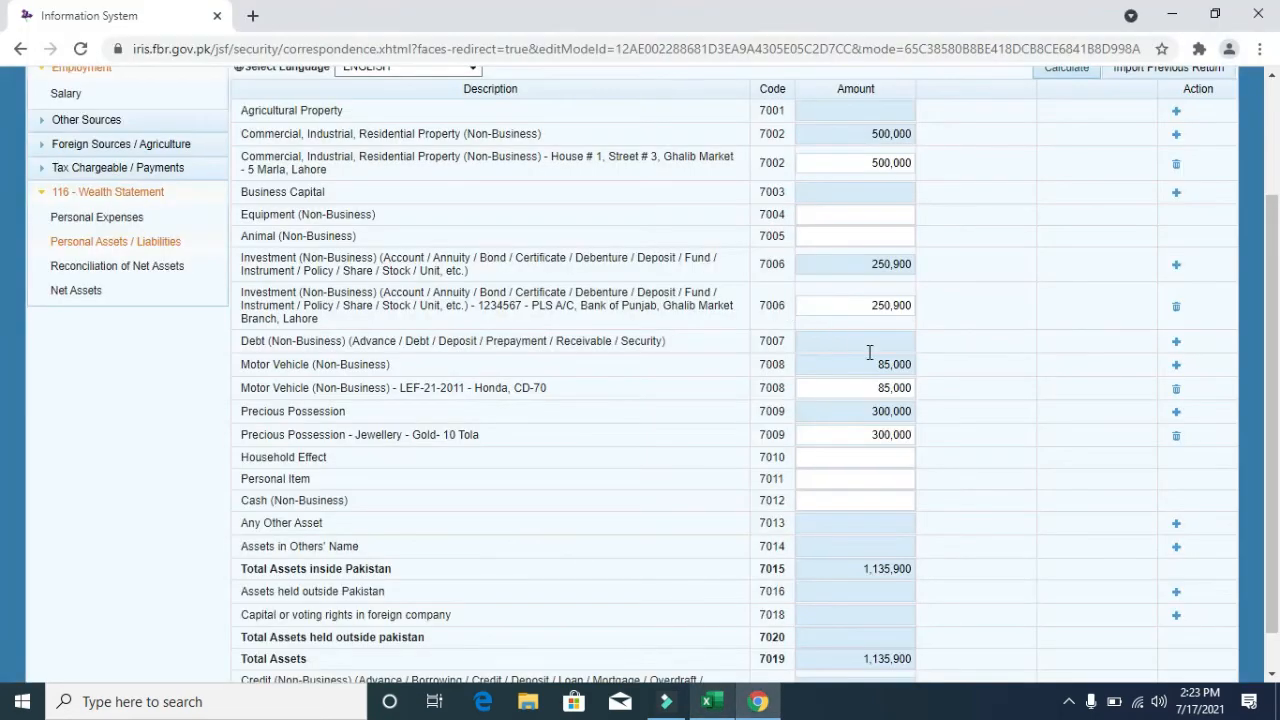
left_click(867, 458)
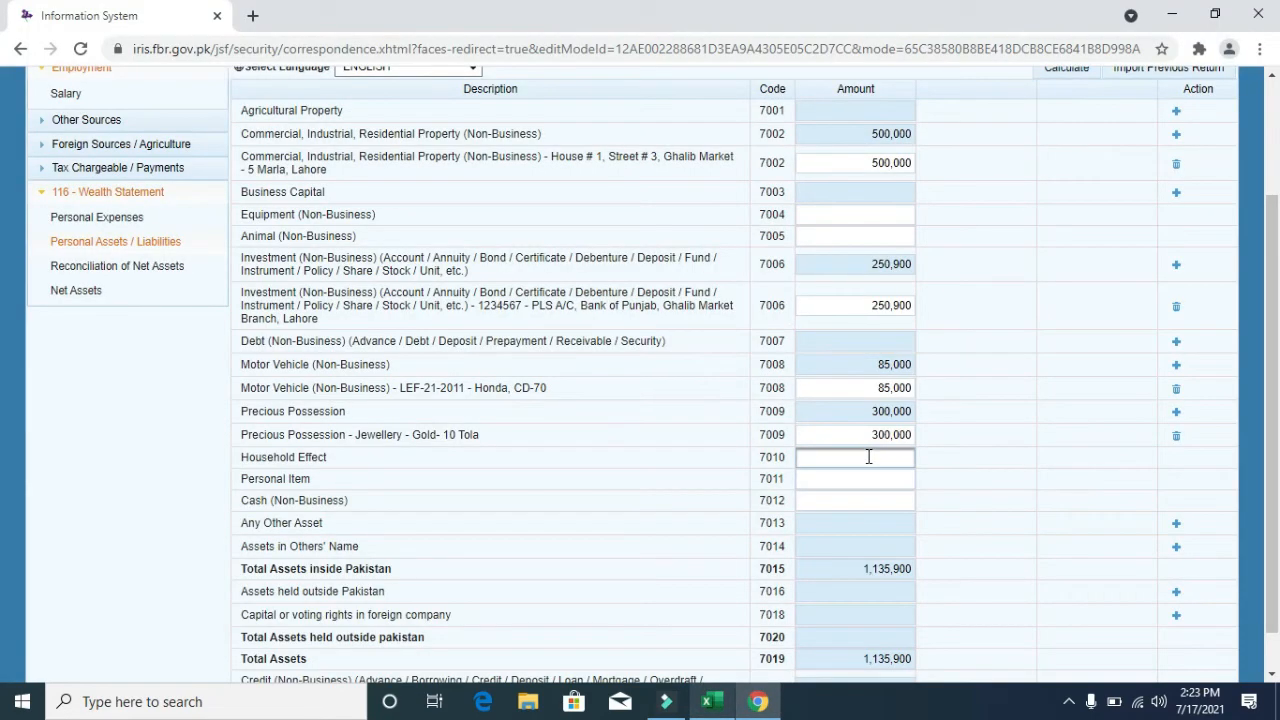
key("ctrl+v")
left_click(1066, 70)
left_click(1068, 71)
left_click(1068, 71)
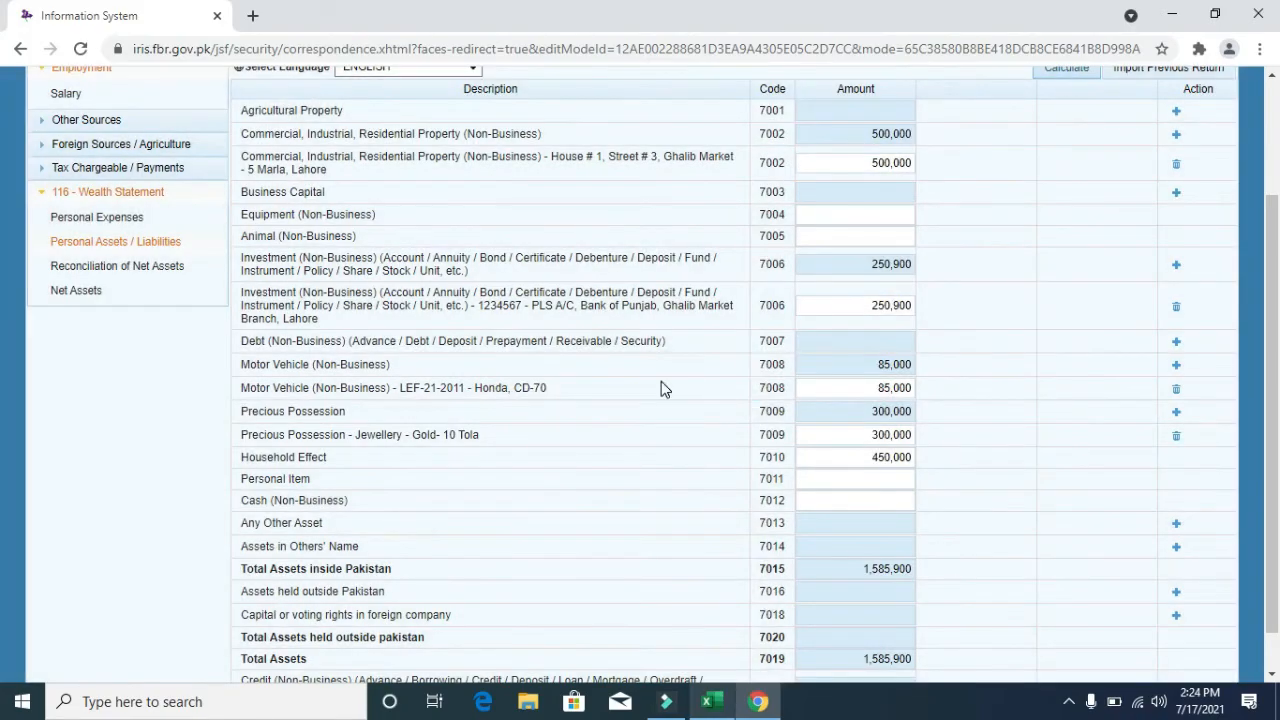
- Enter Cash (Non-Business) of 149,583 and confirm total assets match the workbook's 1,735,483
key("alt+Tab")
key("Escape")
key("Down")
key("Down")
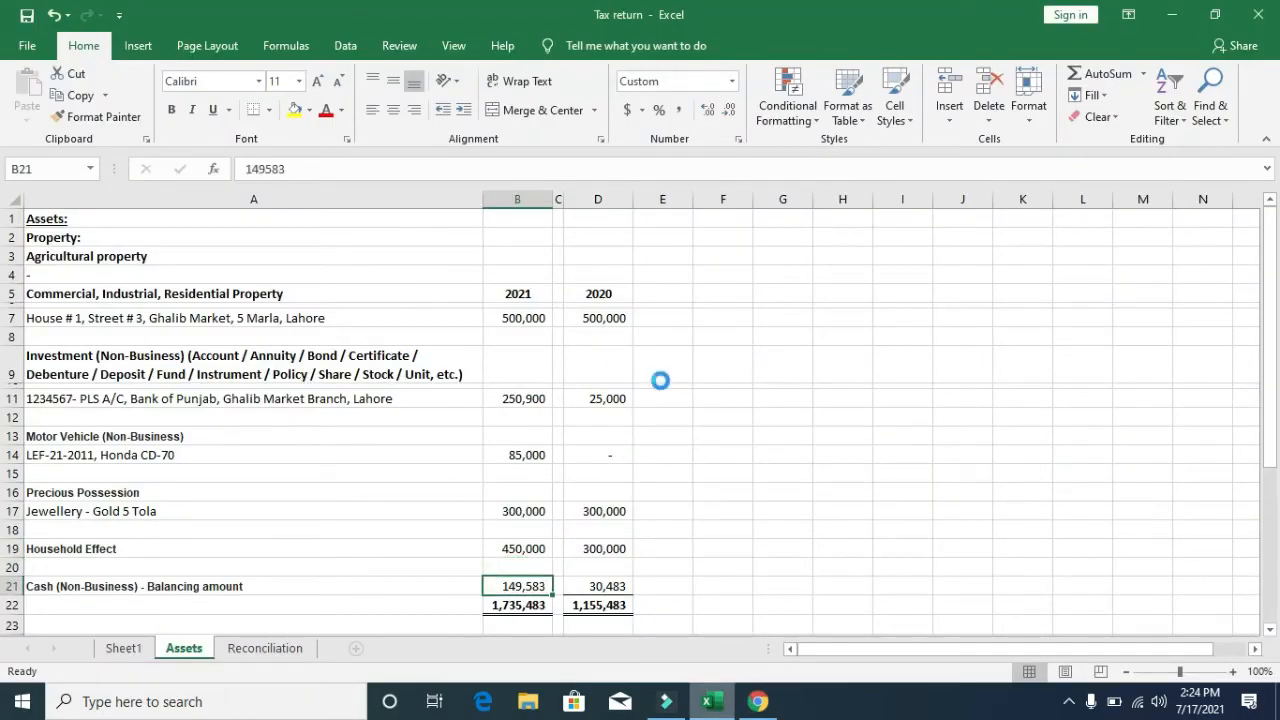
key("ctrl+c")
key("alt+Tab")
left_click(846, 508)
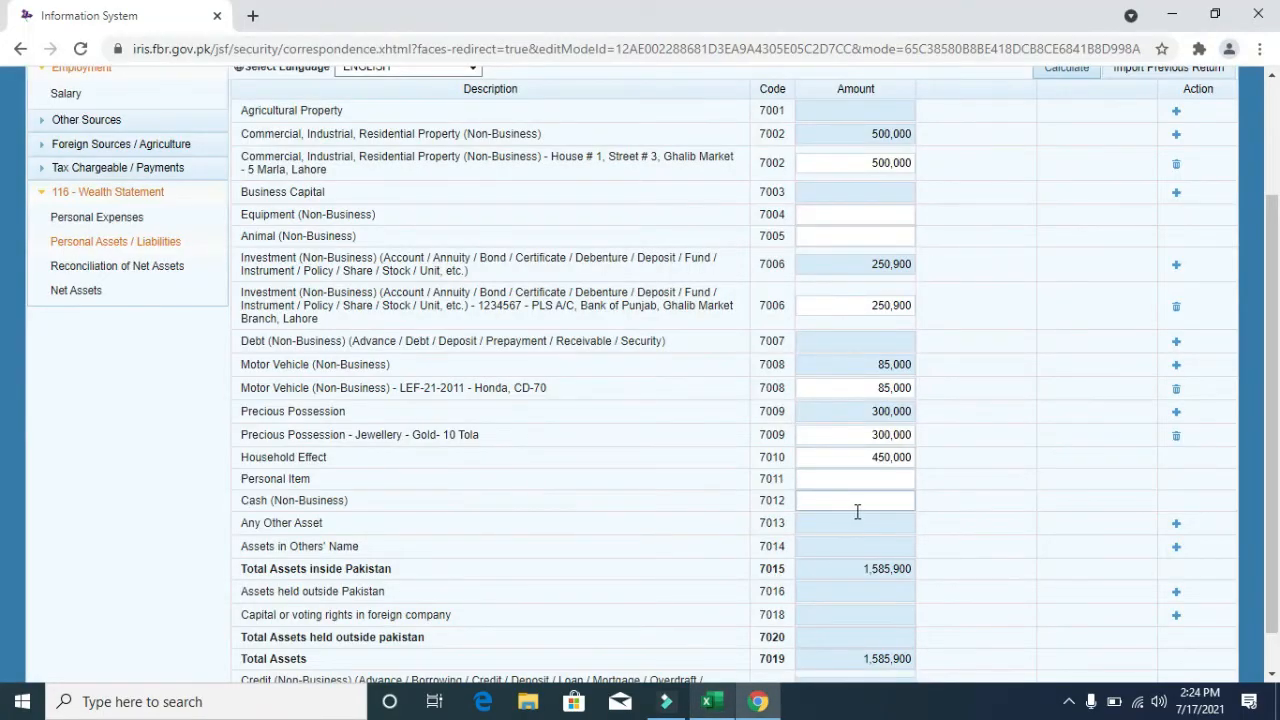
key("ctrl+v")
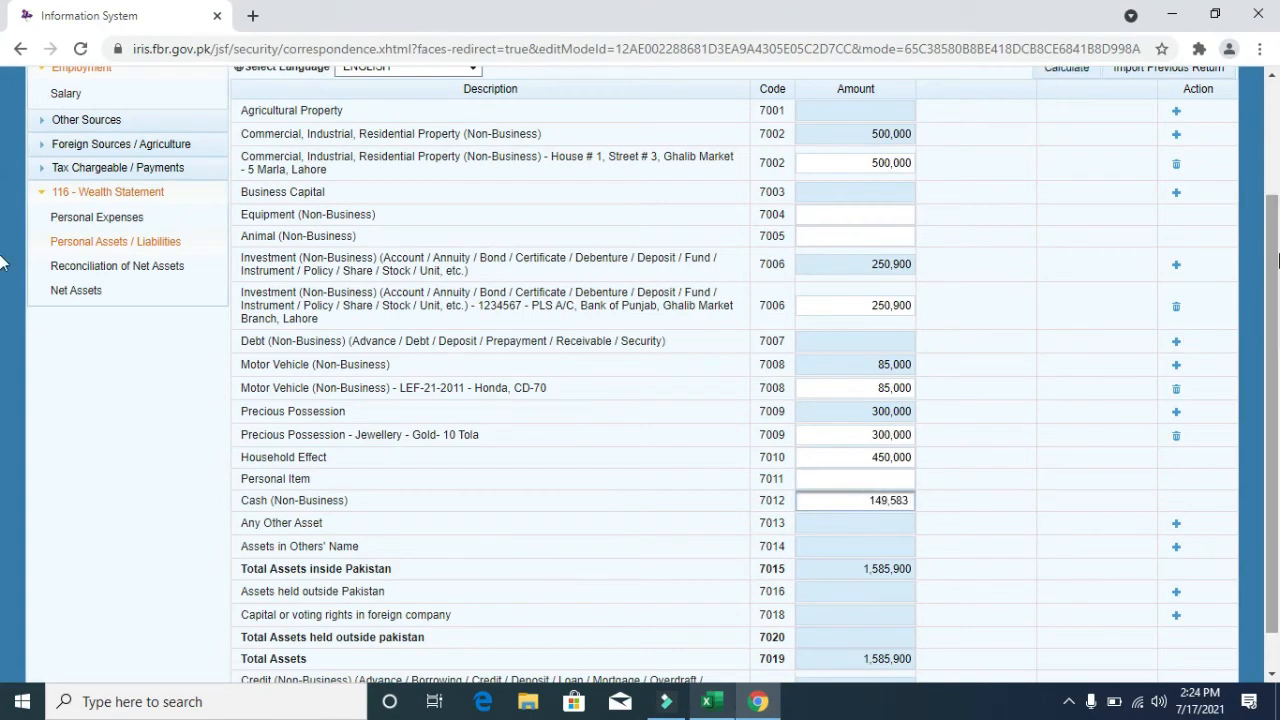
scroll(1278, 260, "up", 2)
left_click(1080, 228)
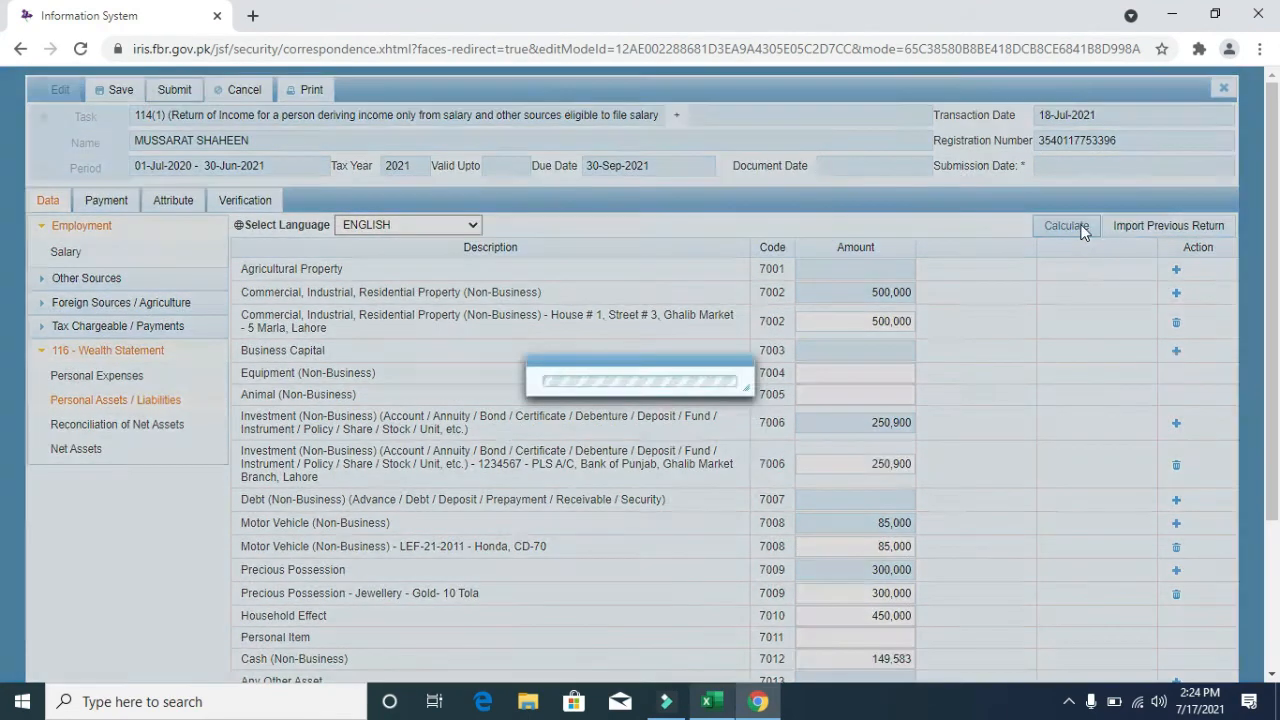
left_click(1082, 230)
left_click_drag(1278, 260, 1278, 436)
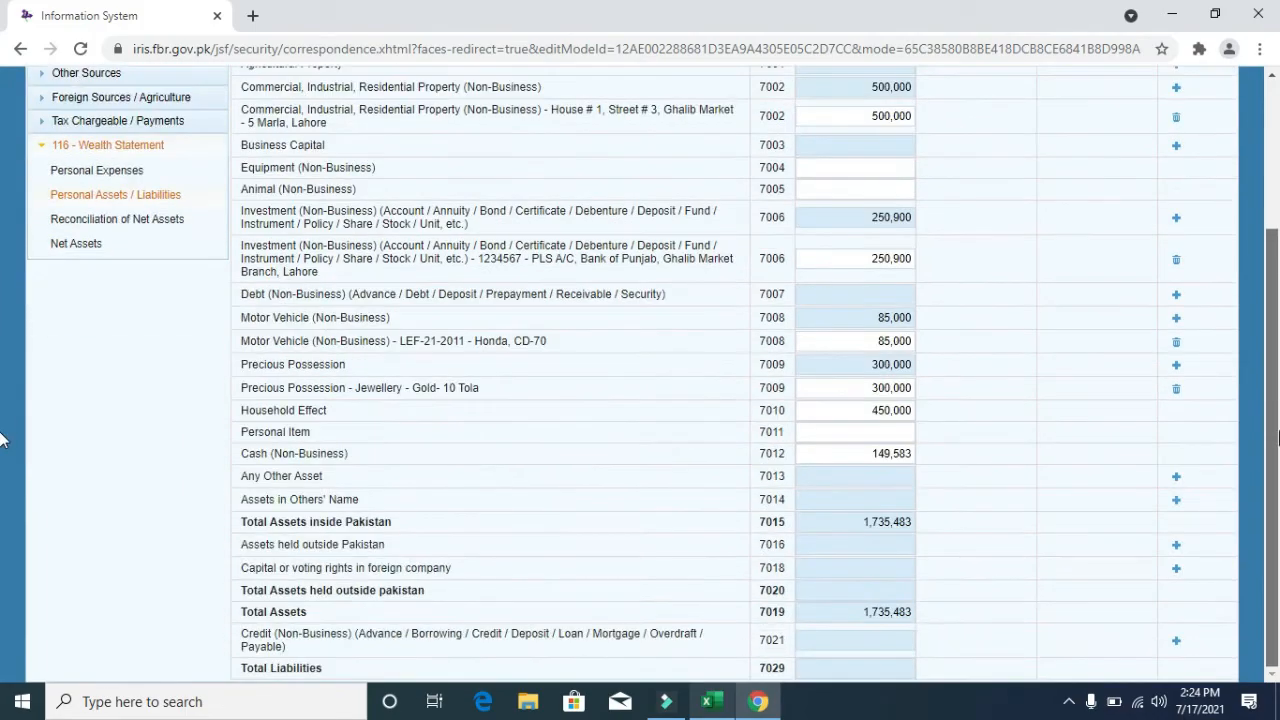
key("alt+Tab")
key("Down")
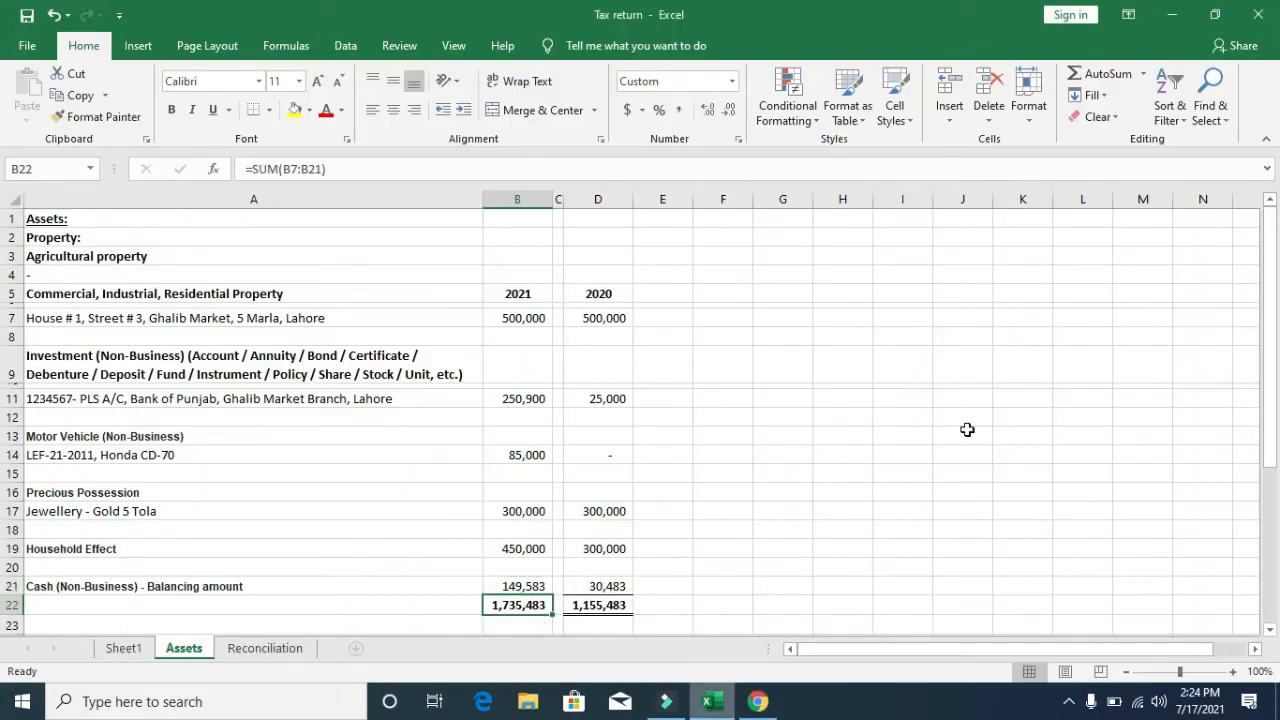
key("alt+Tab")
scroll(968, 438, "up", 2)
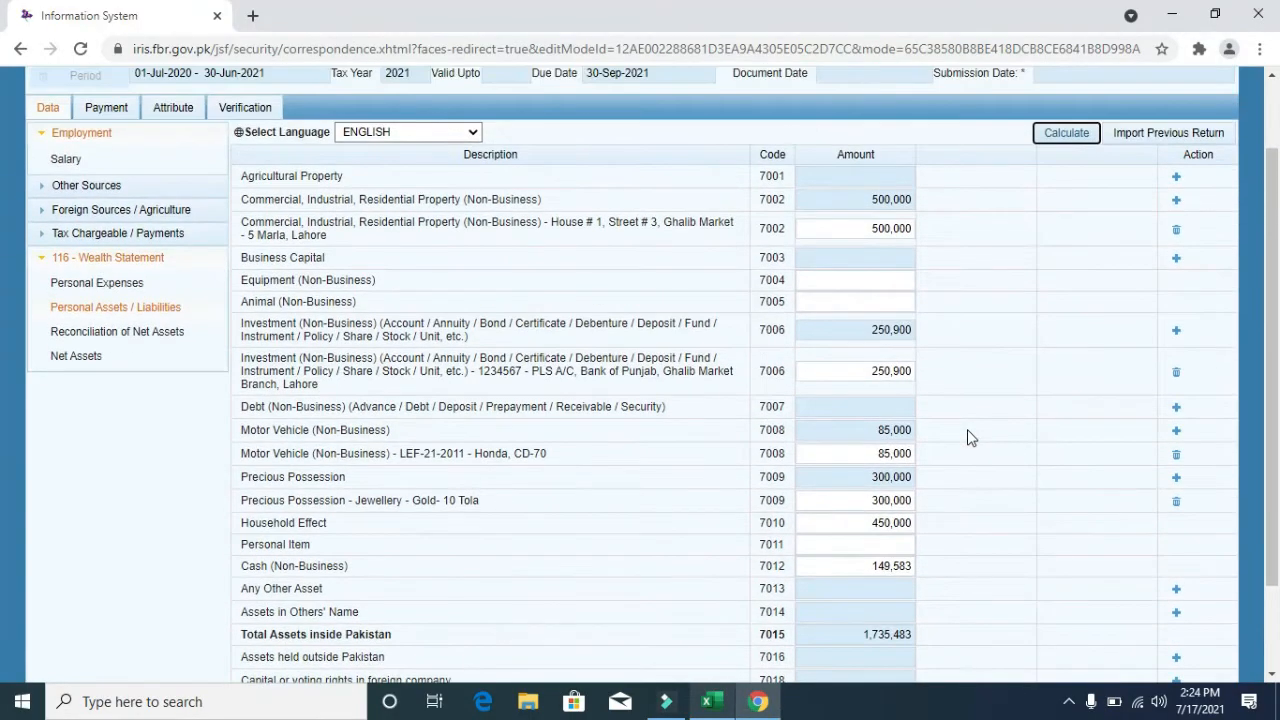
- Recalculate asset totals and review the Reconciliation of Net Assets page, checking the previous-year net assets line
left_click(1077, 139)
left_click(141, 332)
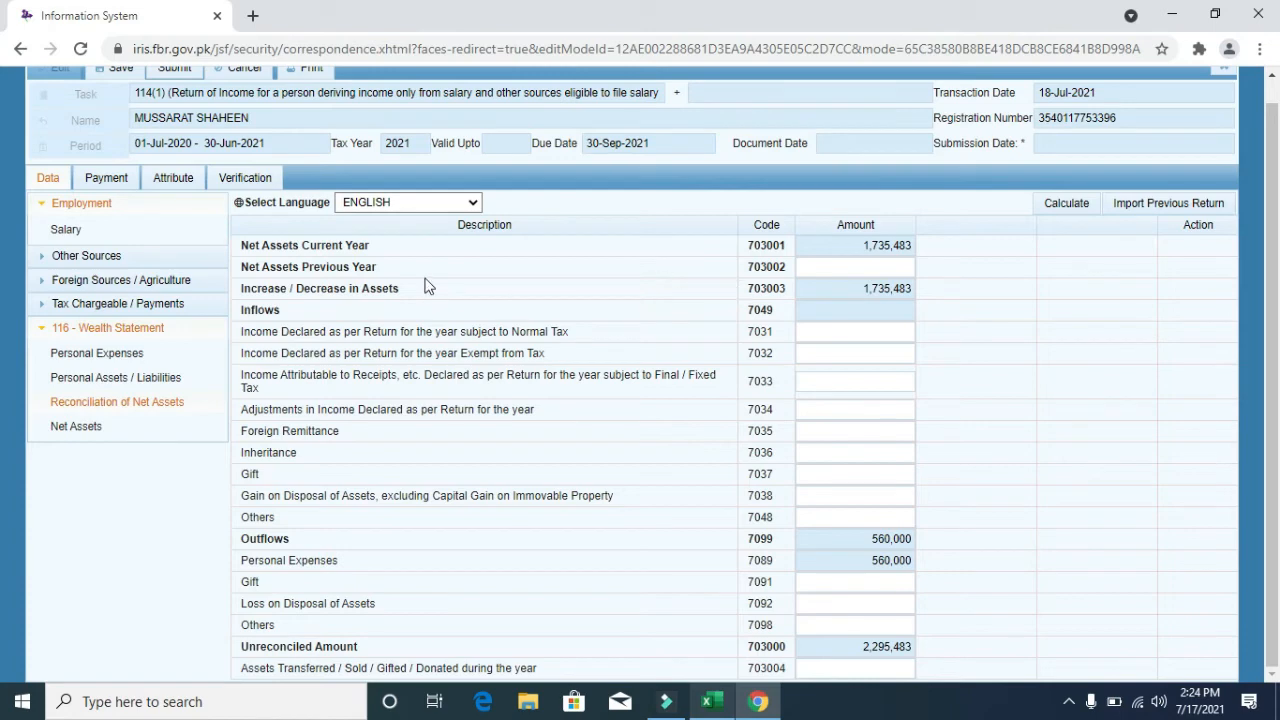
left_click_drag(384, 267, 240, 267)
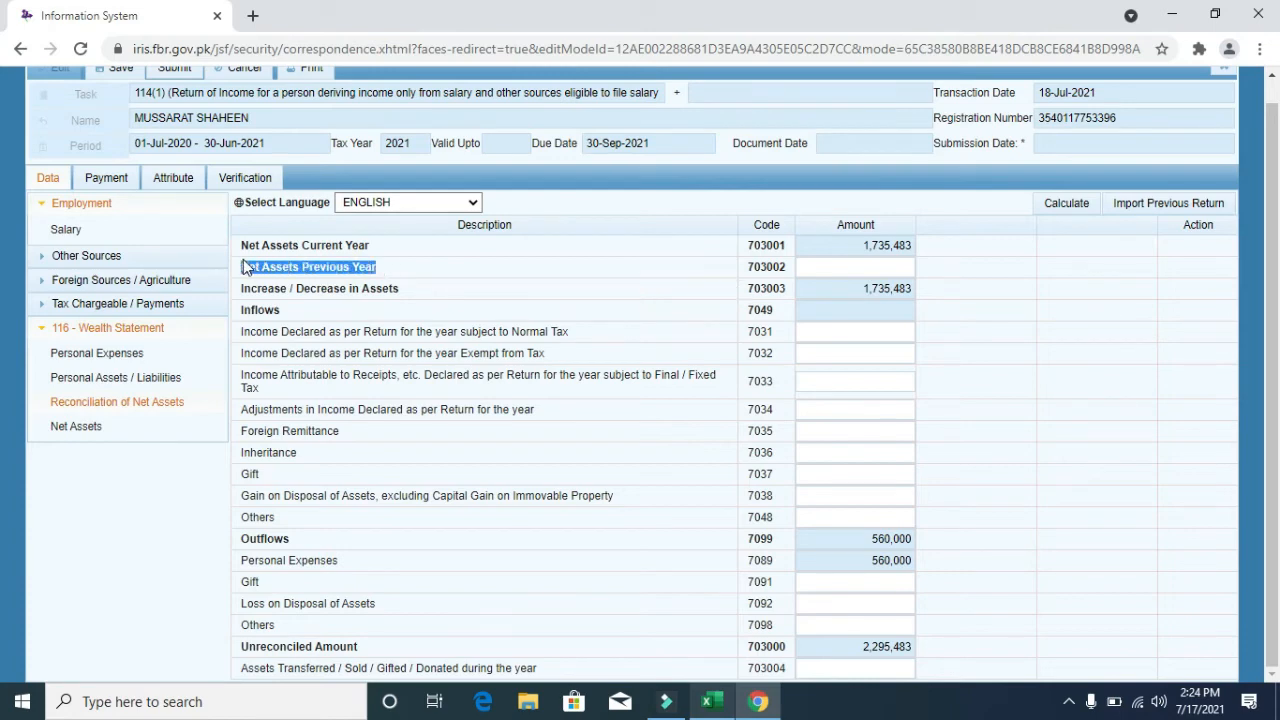
left_click(895, 265)
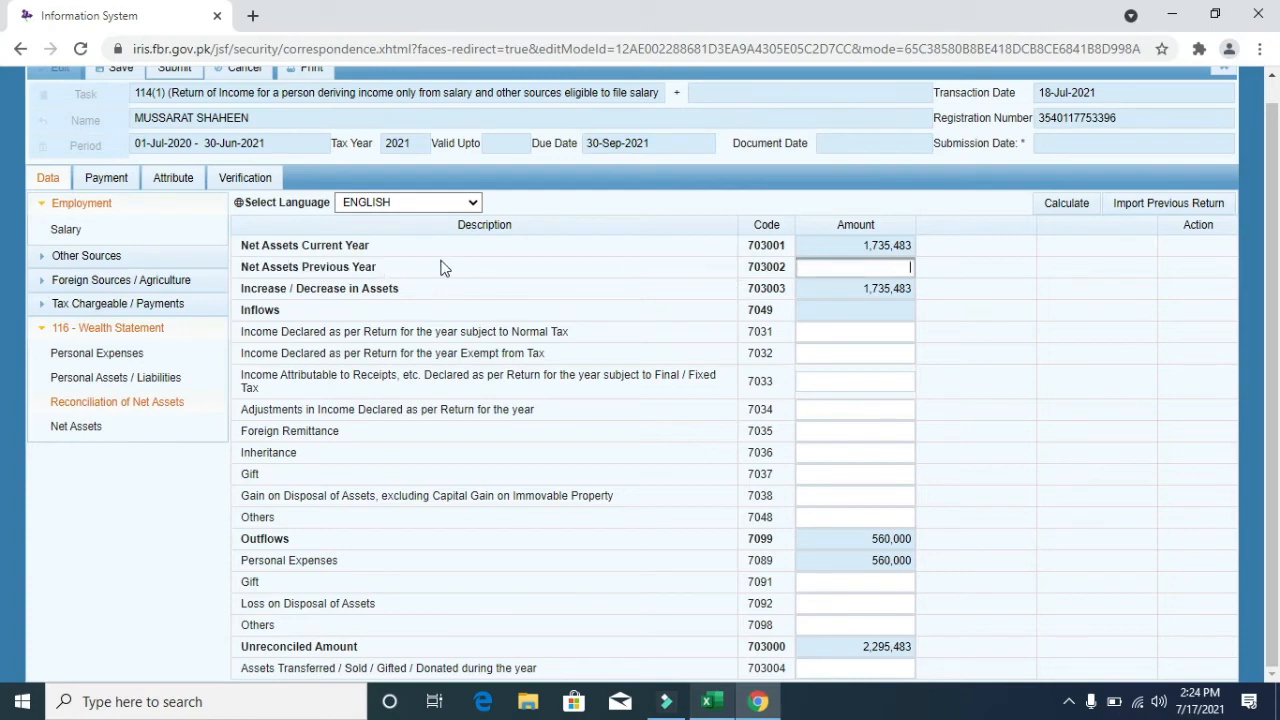
left_click_drag(391, 266, 244, 268)
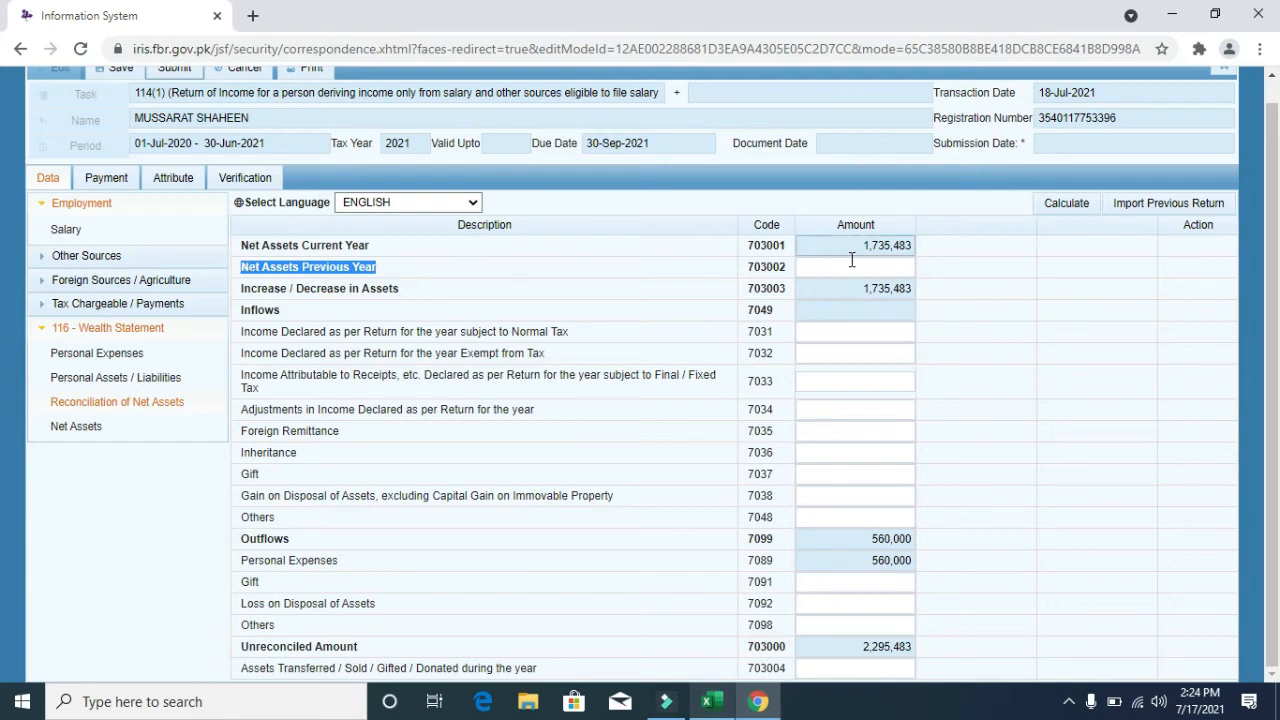
left_click(86, 378)
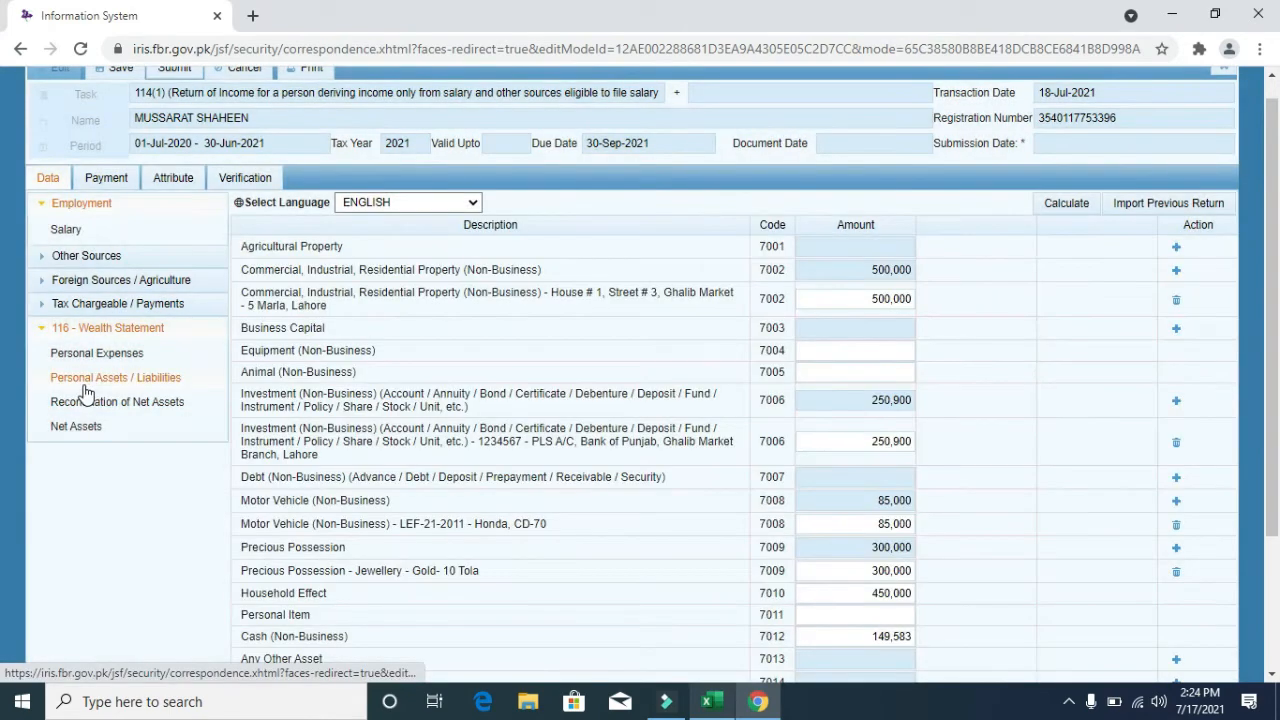
left_click_drag(1273, 408, 1273, 545)
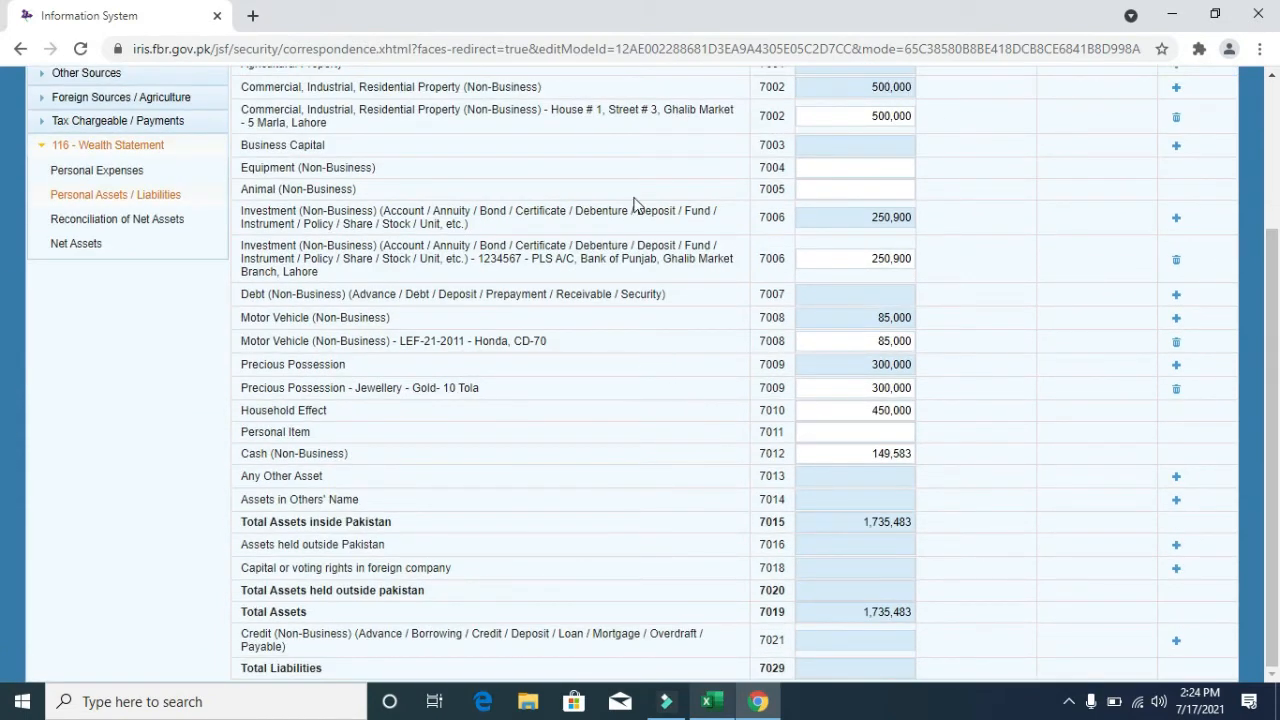
left_click(153, 220)
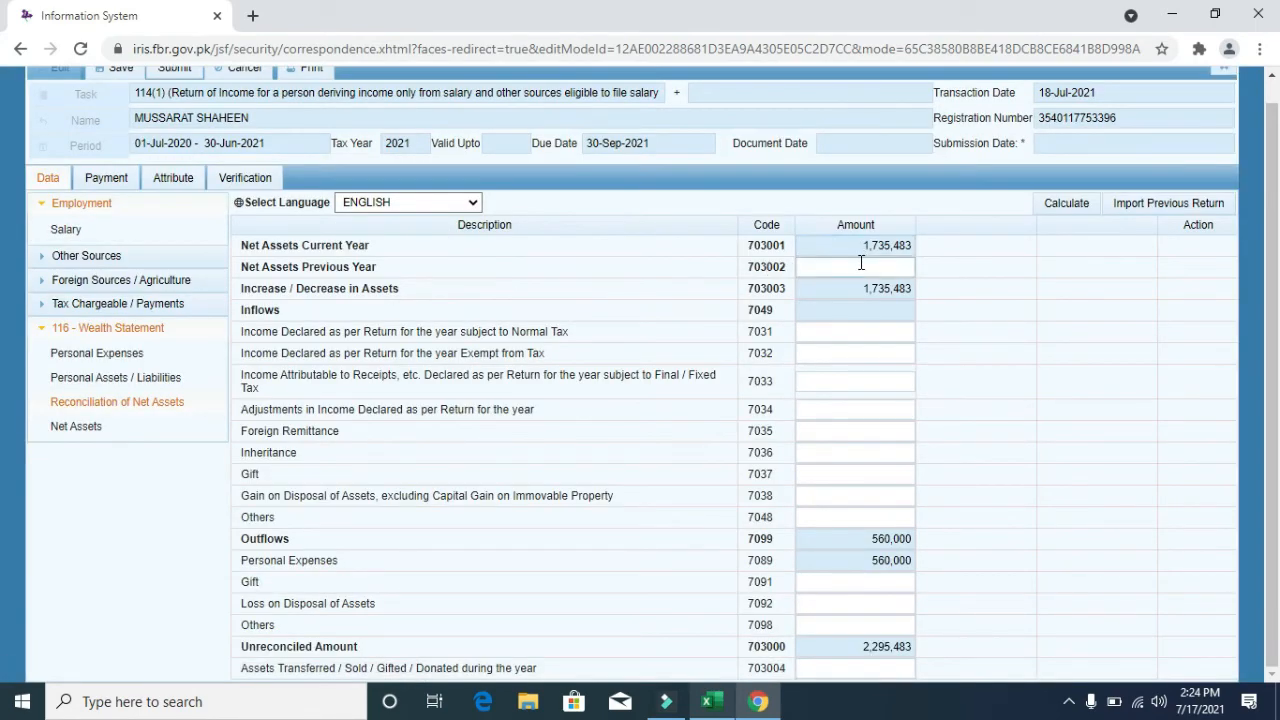
left_click_drag(377, 267, 249, 265)
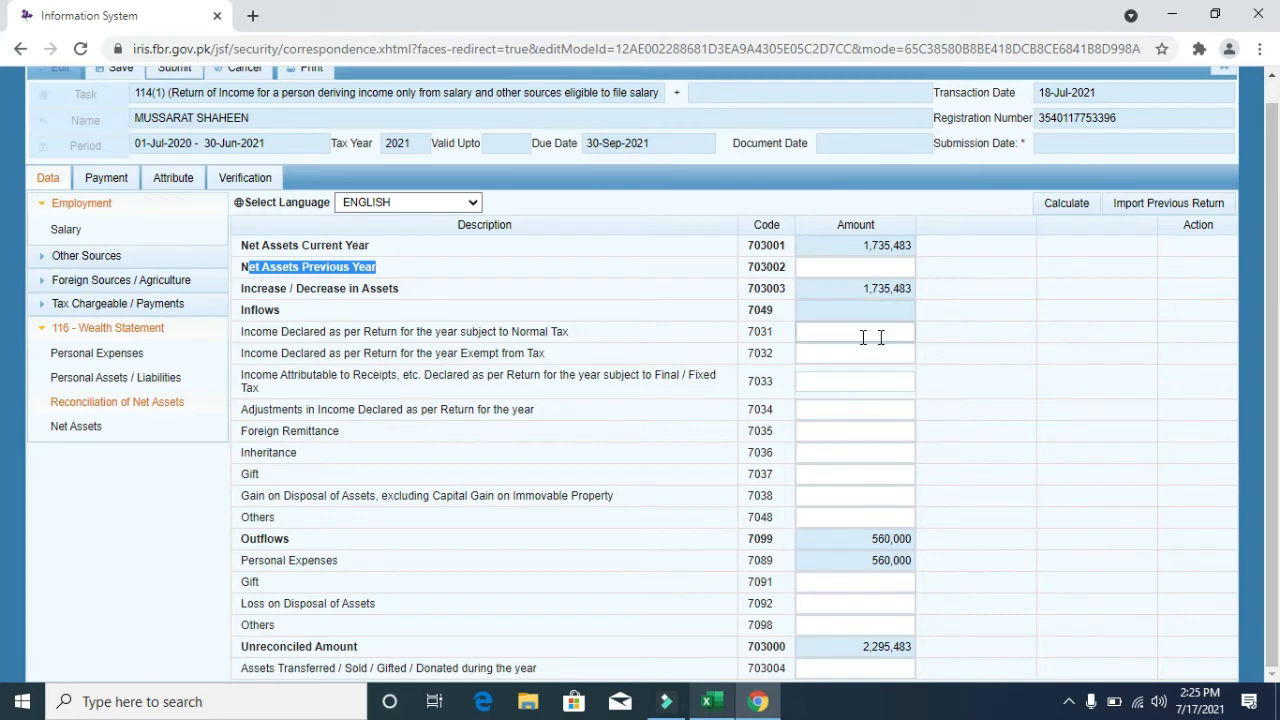
left_click(240, 338)
left_click_drag(240, 338, 575, 338)
left_click(575, 338)
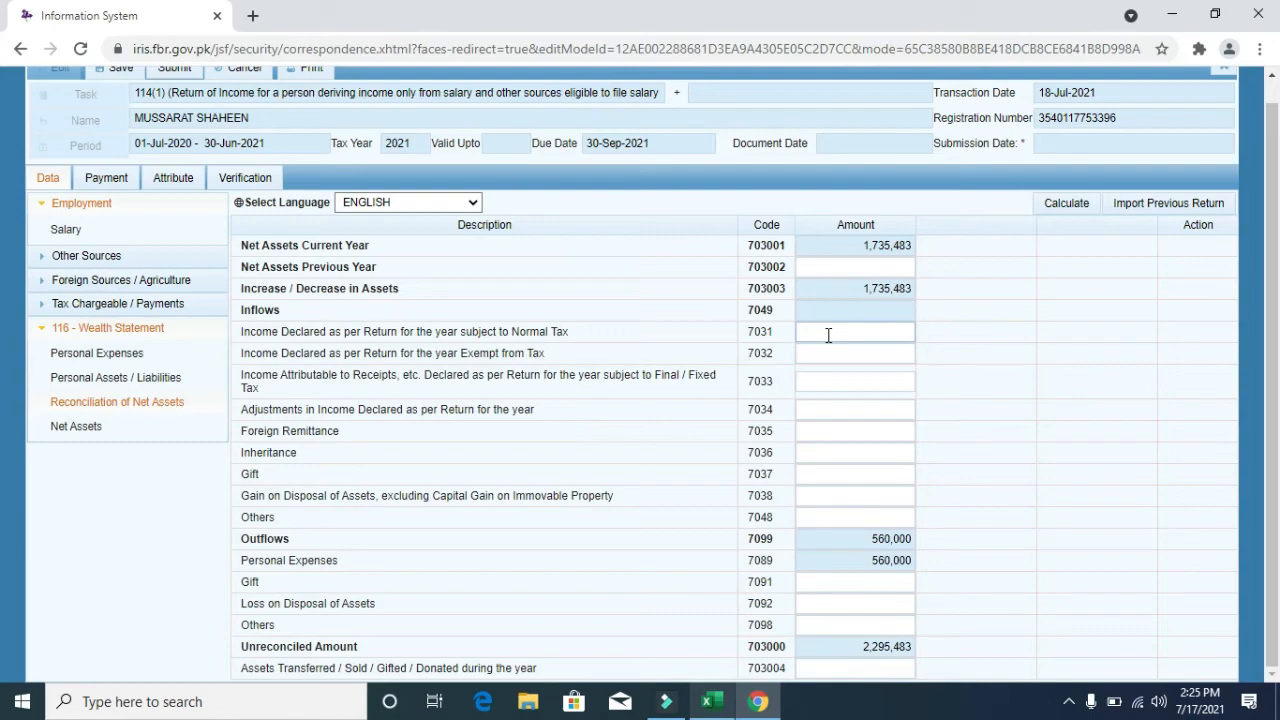
- Copy the 1,080,000 normal-tax income from cell B8 of the workbook's Reconciliation sheet
left_click(712, 700)
left_click(138, 649)
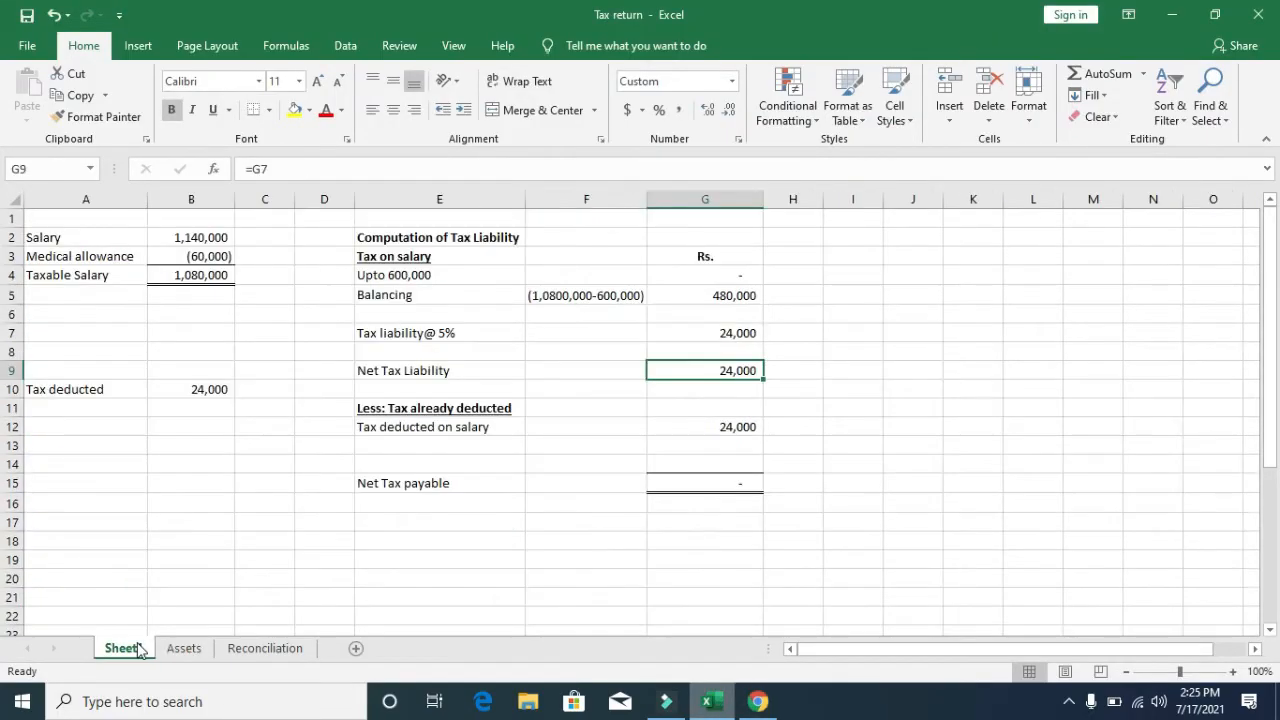
left_click(247, 650)
key("Left")
key("Left")
key("Down")
key("Down")
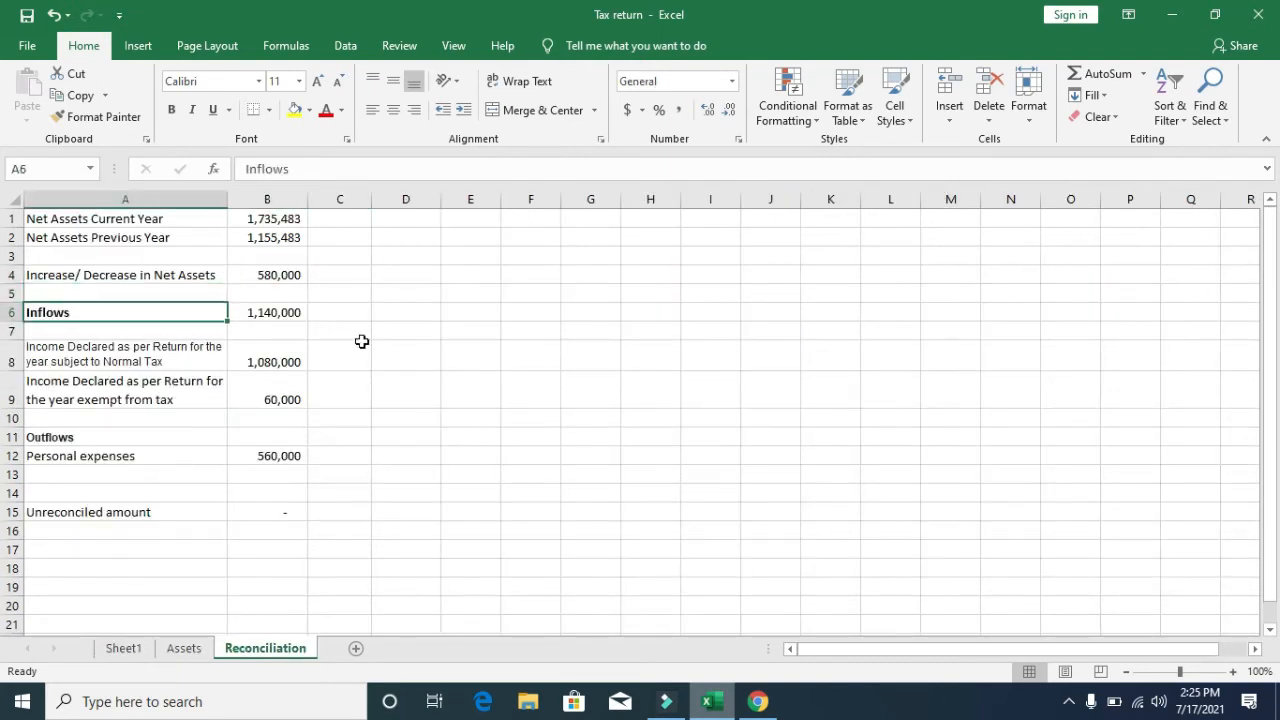
key("Down")
key("Down")
key("Right")
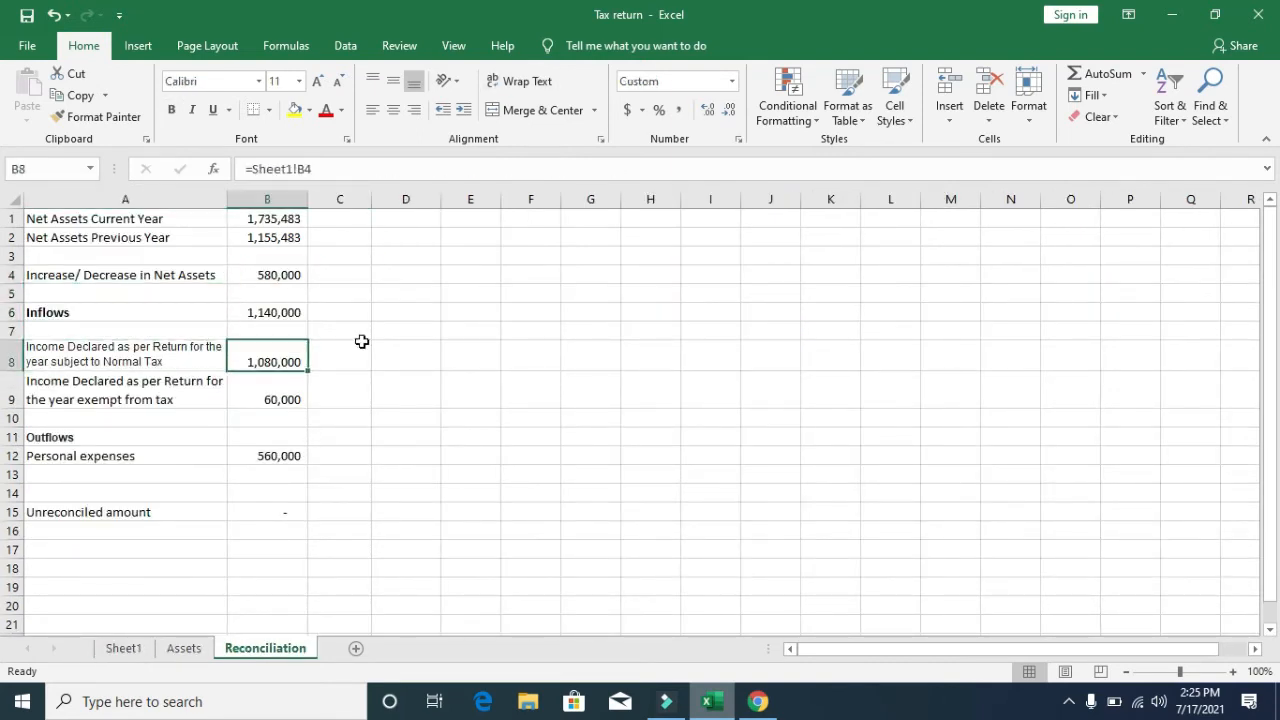
key("ctrl+c")
key("alt+Tab")
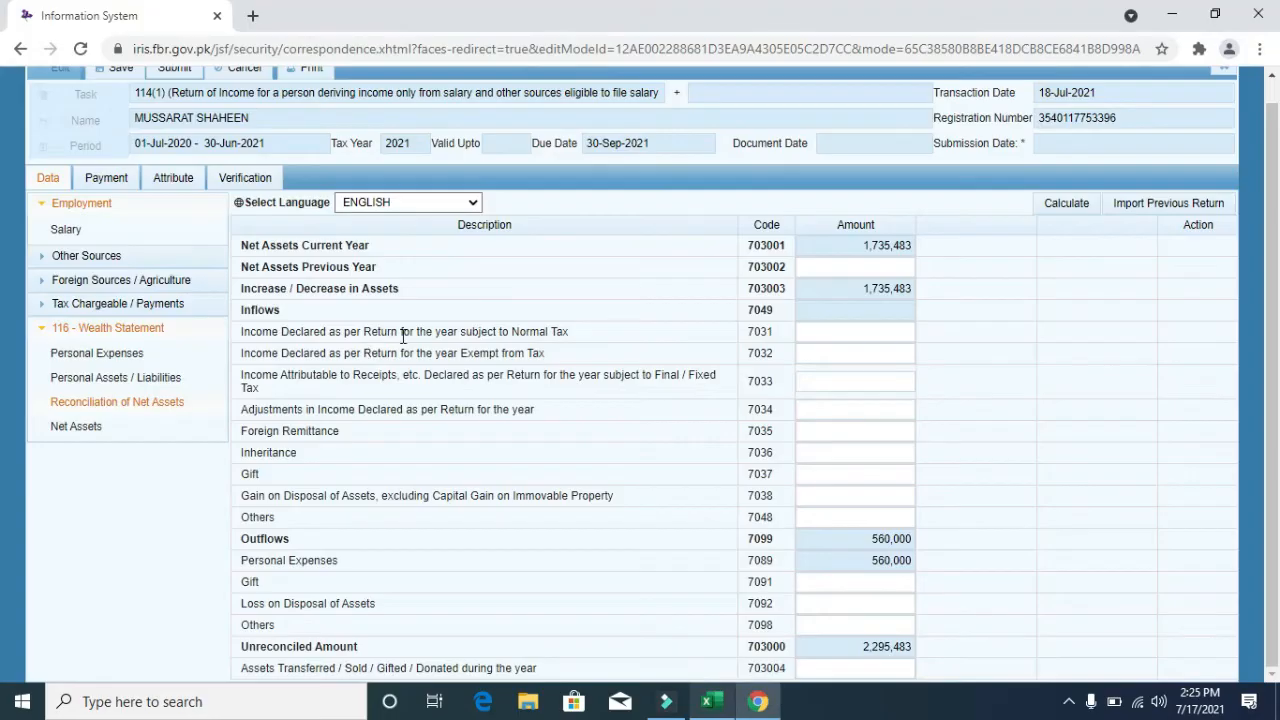
- Enter 1,080,000 as normal-tax income (7031) and 60,000 as exempt income (7032), recalculating totals
left_click(838, 331)
key("ctrl+v")
left_click(1078, 207)
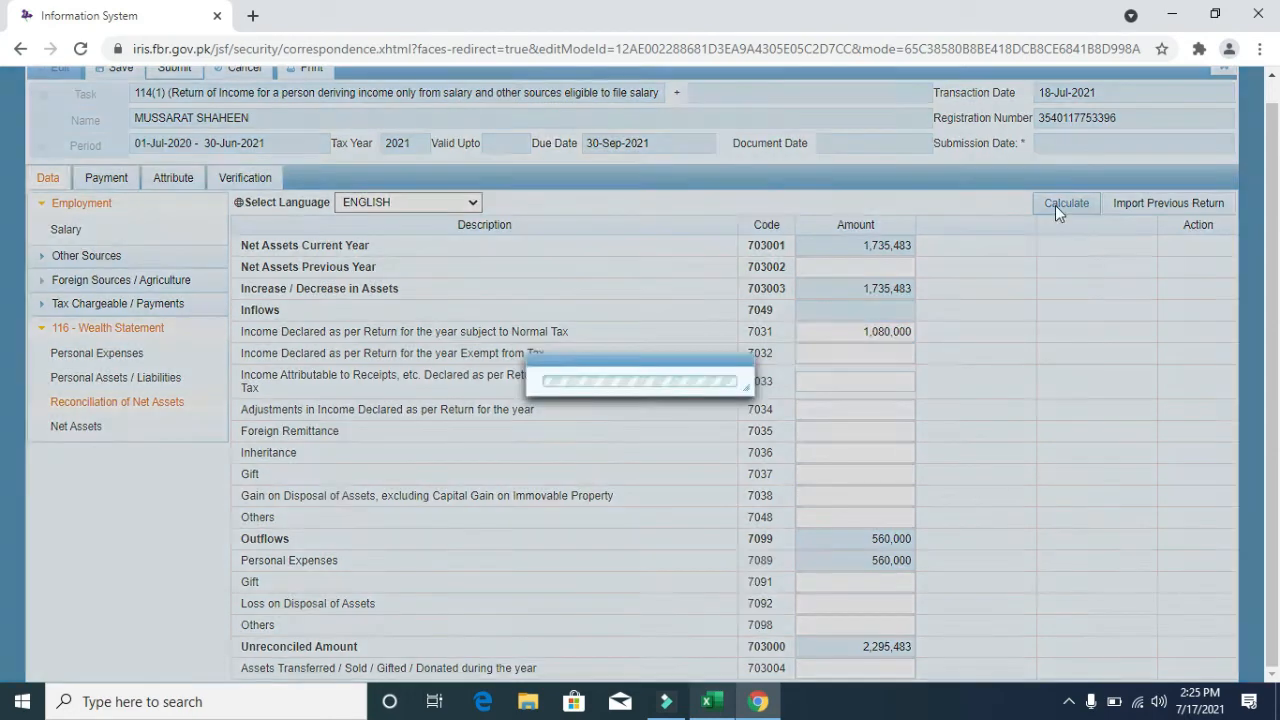
left_click(1056, 206)
left_click(1057, 210)
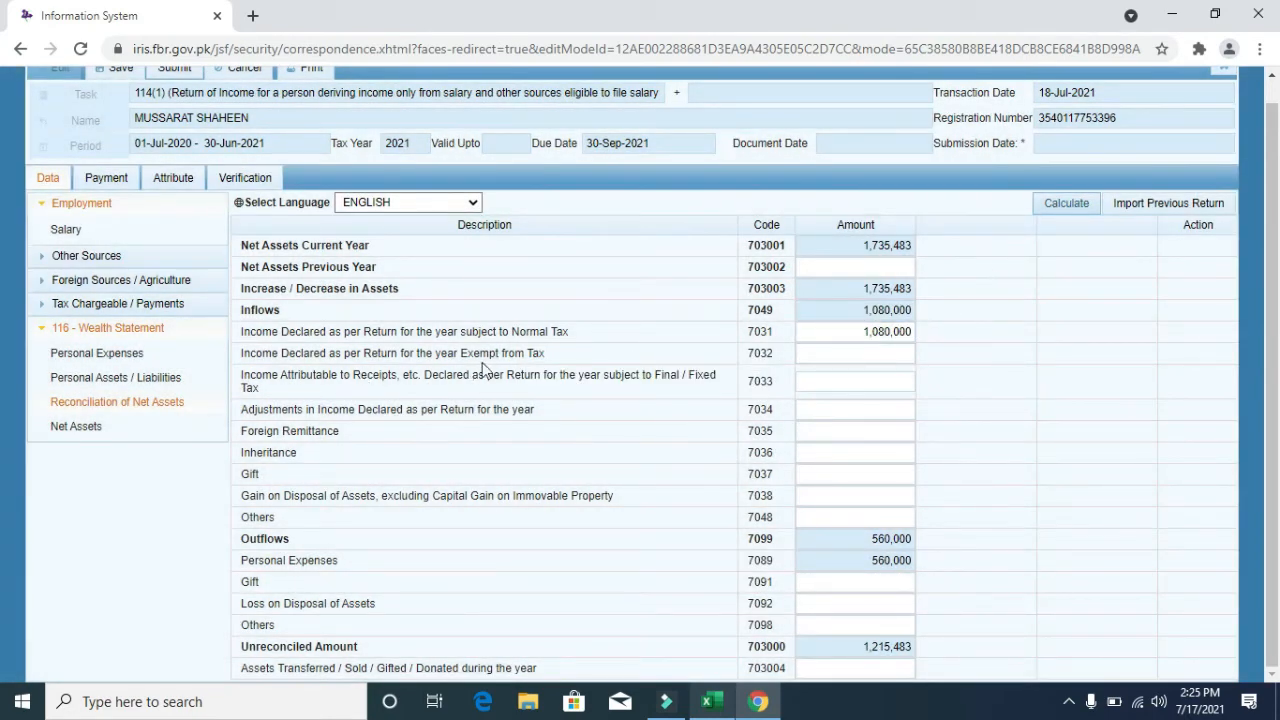
left_click(831, 352)
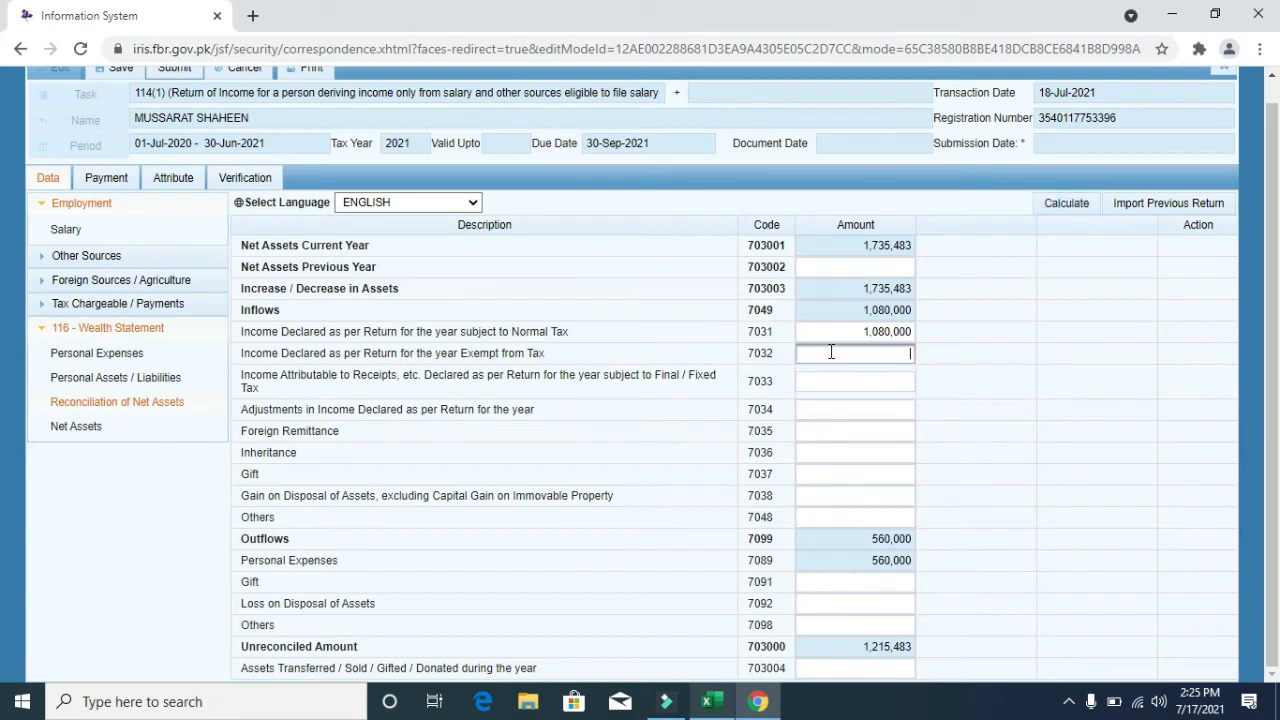
type("60000")
left_click(1088, 206)
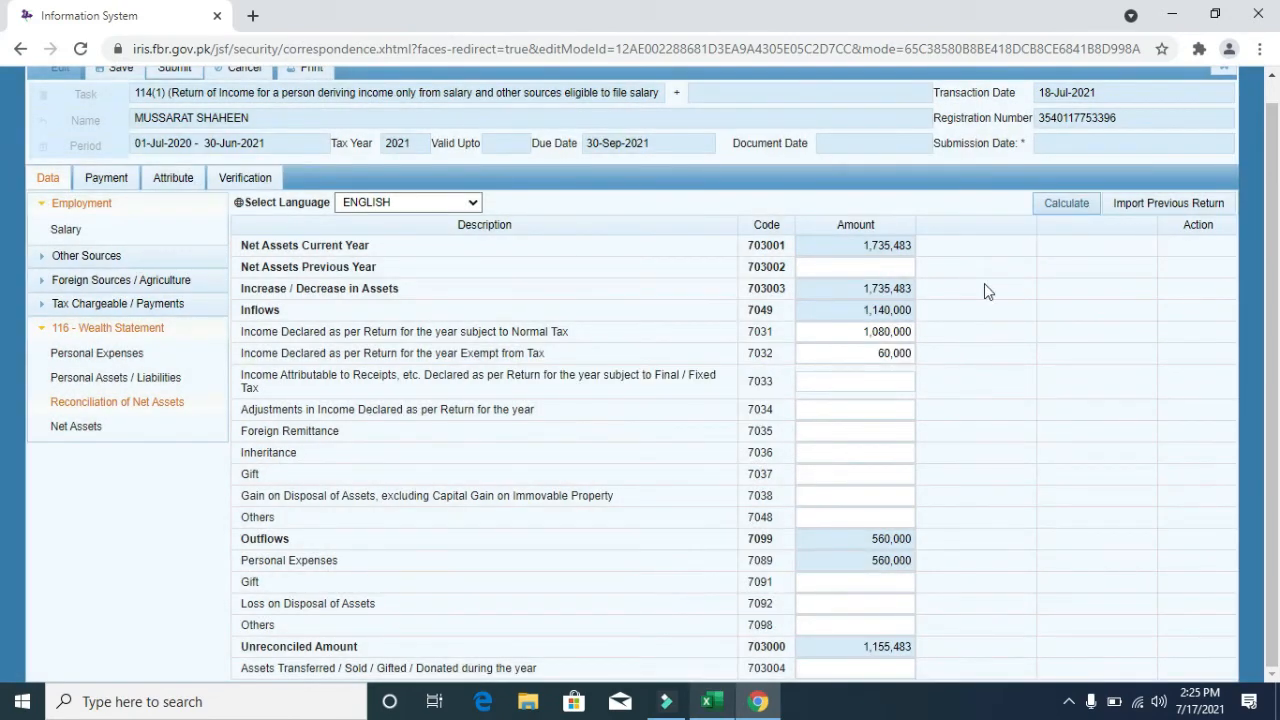
- Check the 1,140,000 Inflows total against the workbook's =B8+B9 formula and cells B8, B9
left_click(849, 310)
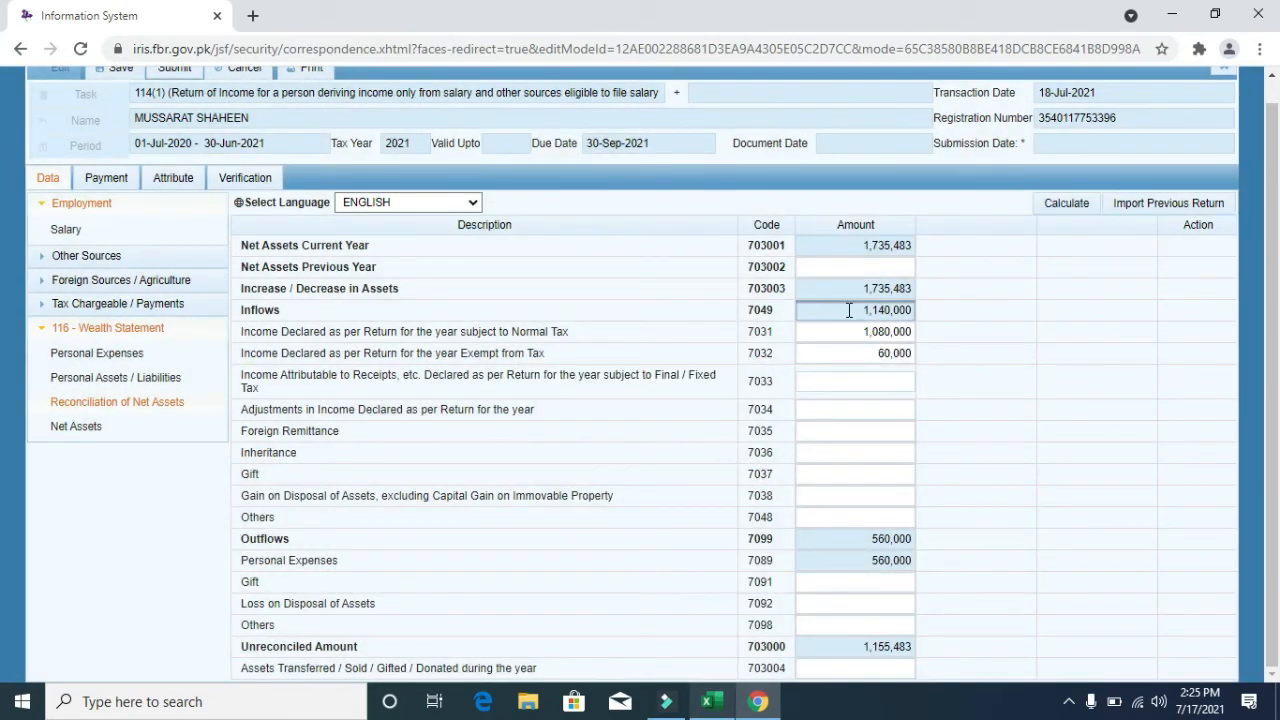
left_click_drag(849, 310, 916, 312)
left_click(711, 701)
key("Escape")
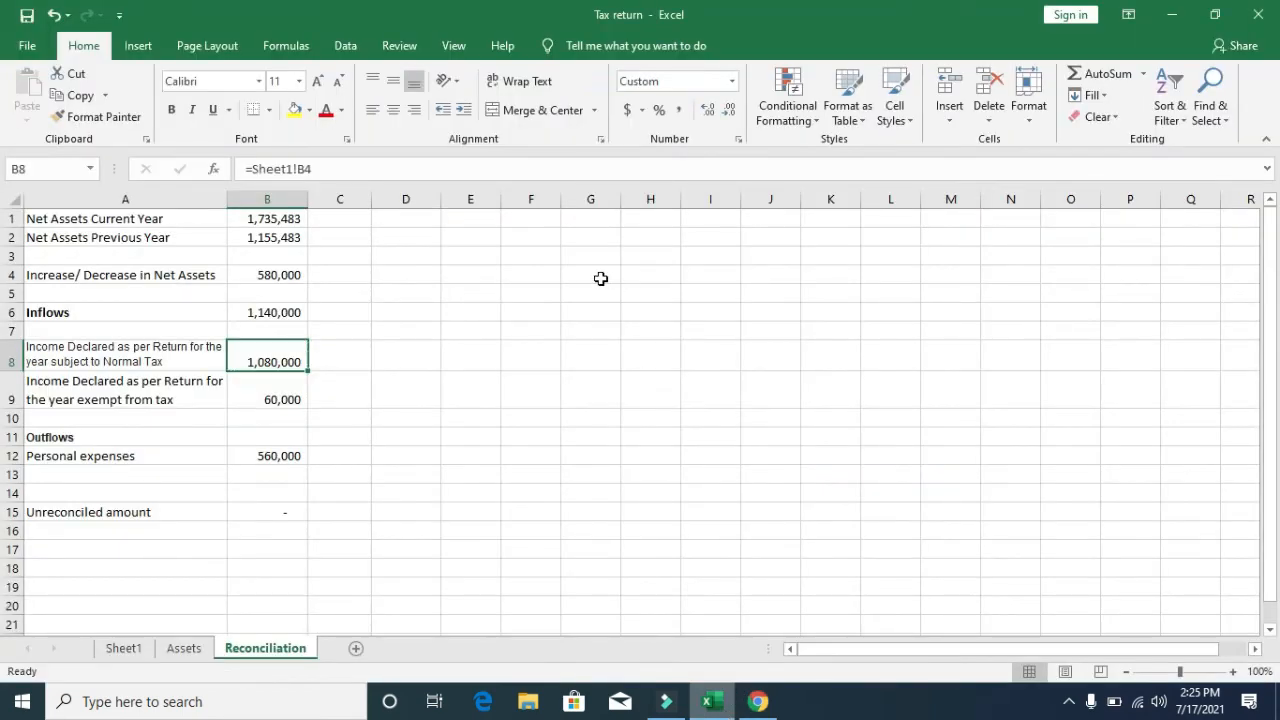
key("Up")
key("Up")
key("F2")
key("Return")
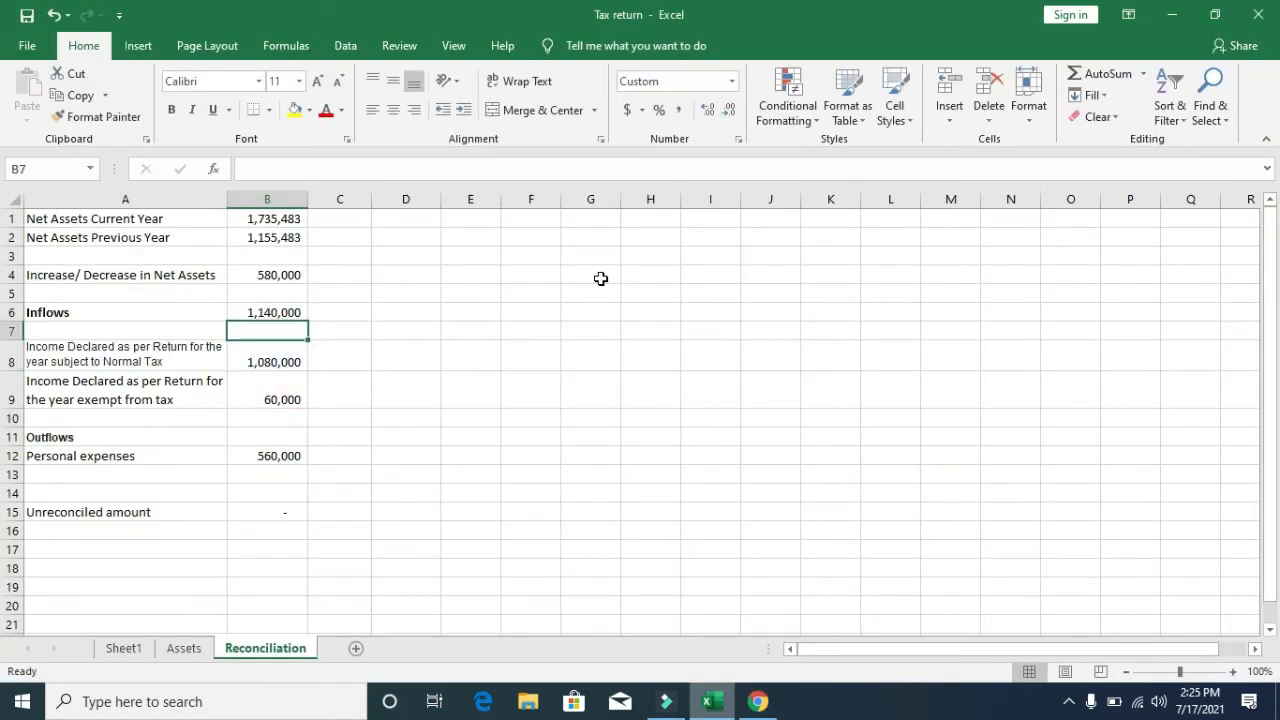
key("Down")
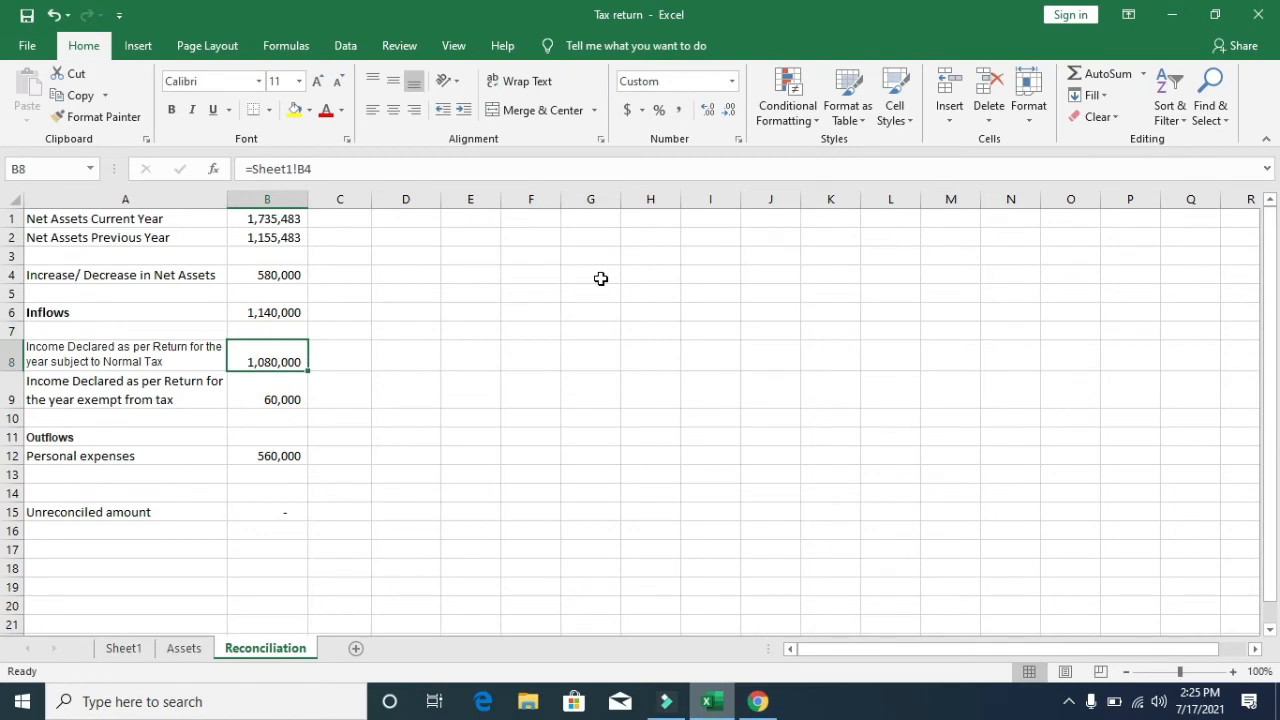
key("F2")
key("Escape")
key("F2")
key("Escape")
key("Down")
key("F2")
key("Escape")
key("Up")
key("Up")
key("Up")
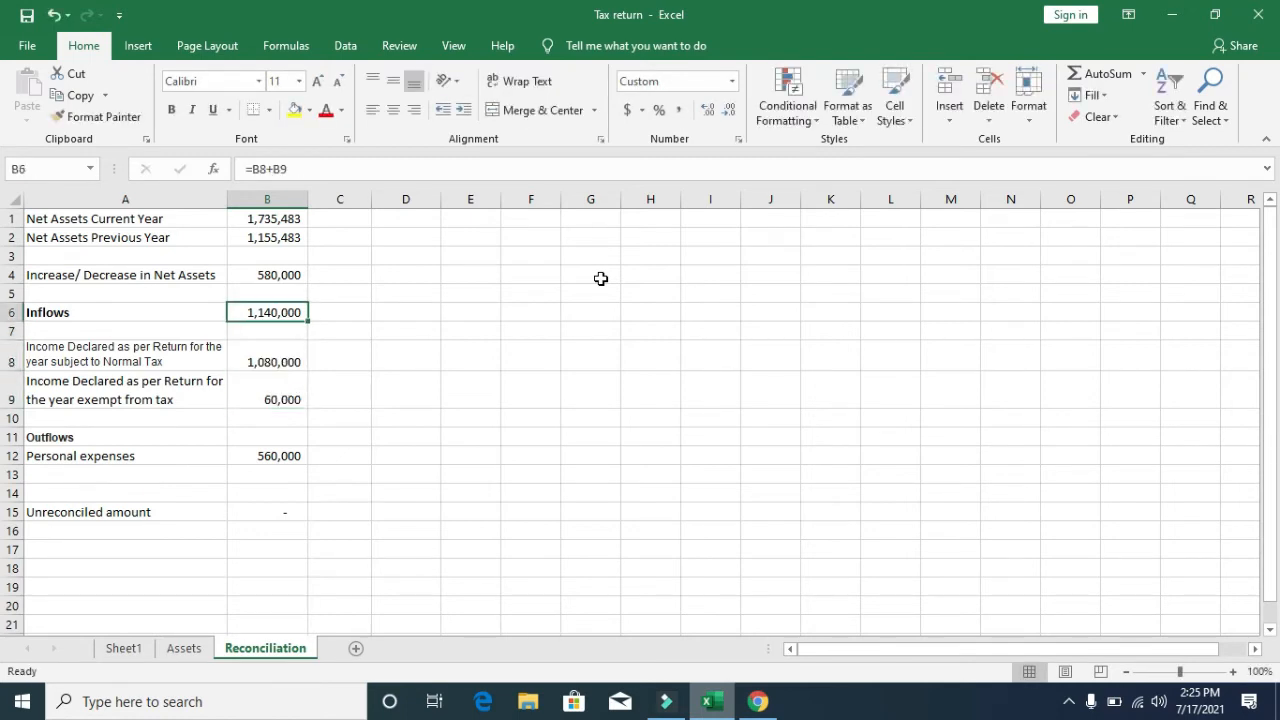
key("Up")
key("Down")
key("F2")
key("Escape")
key("alt+Tab")
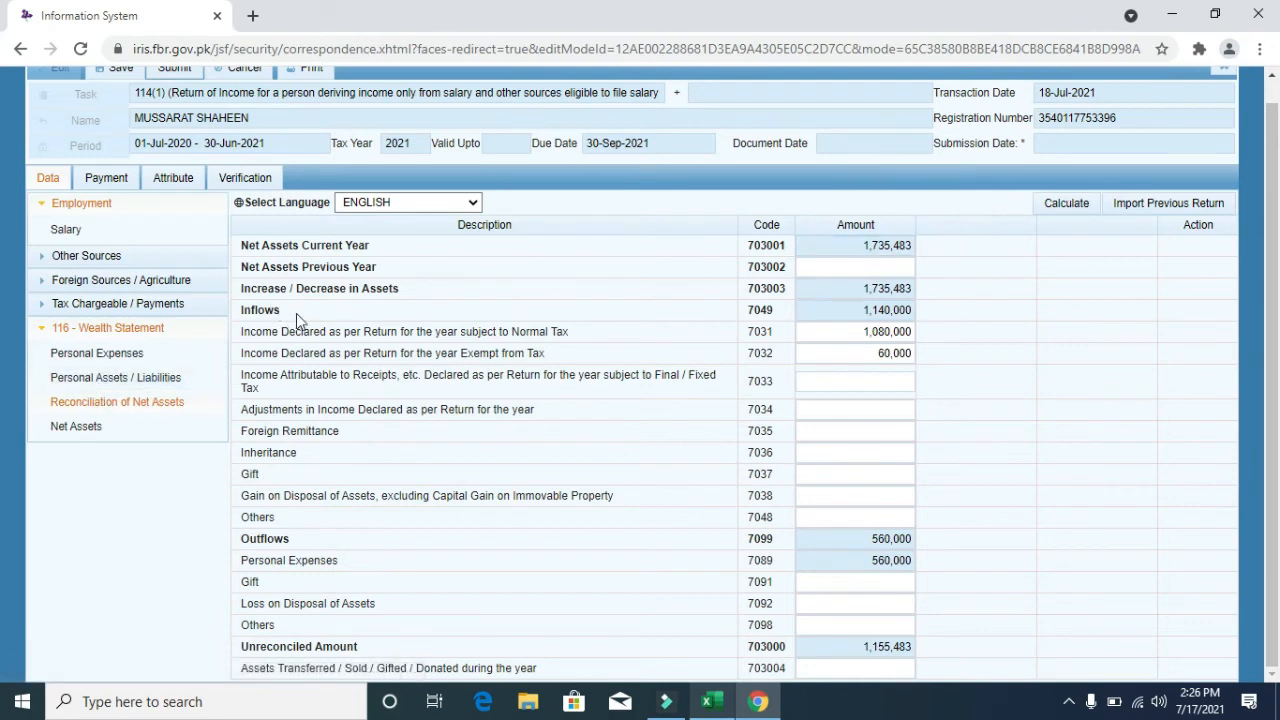
- Set the workbook's previous-year net assets cell B2 to 1,155,483
left_click_drag(296, 318, 240, 312)
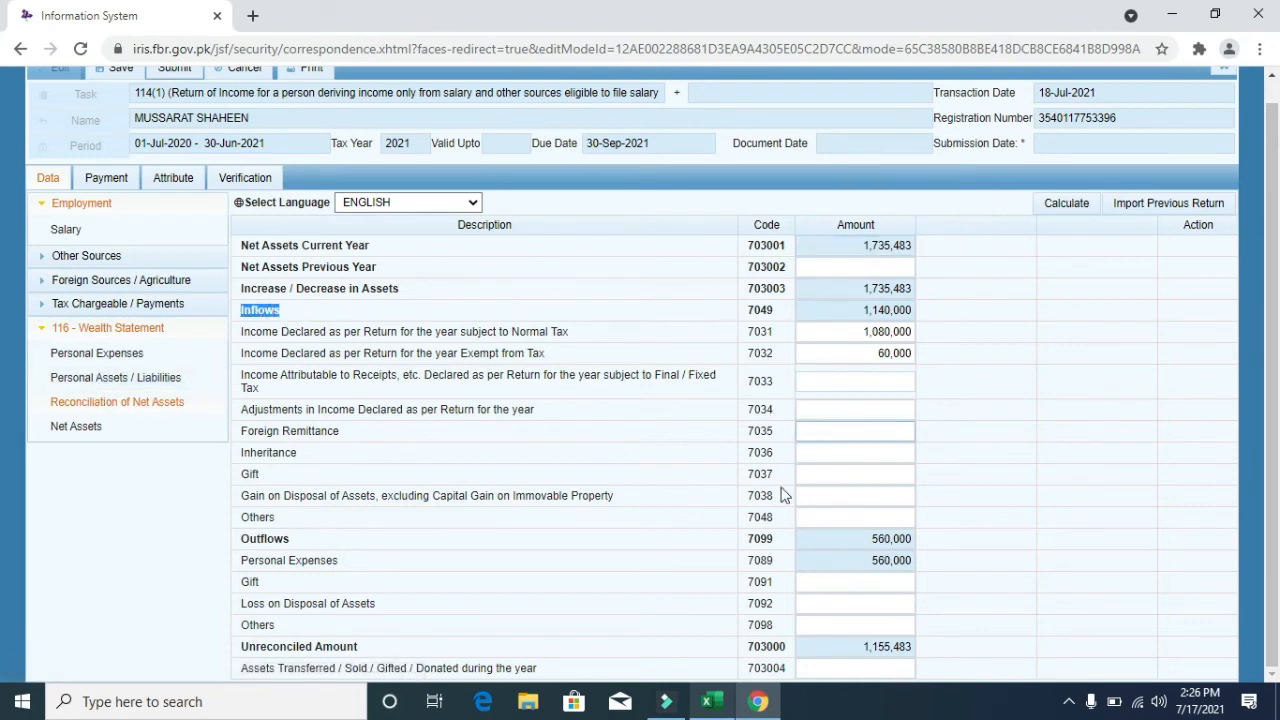
key("alt+Tab")
key("Up")
key("Up")
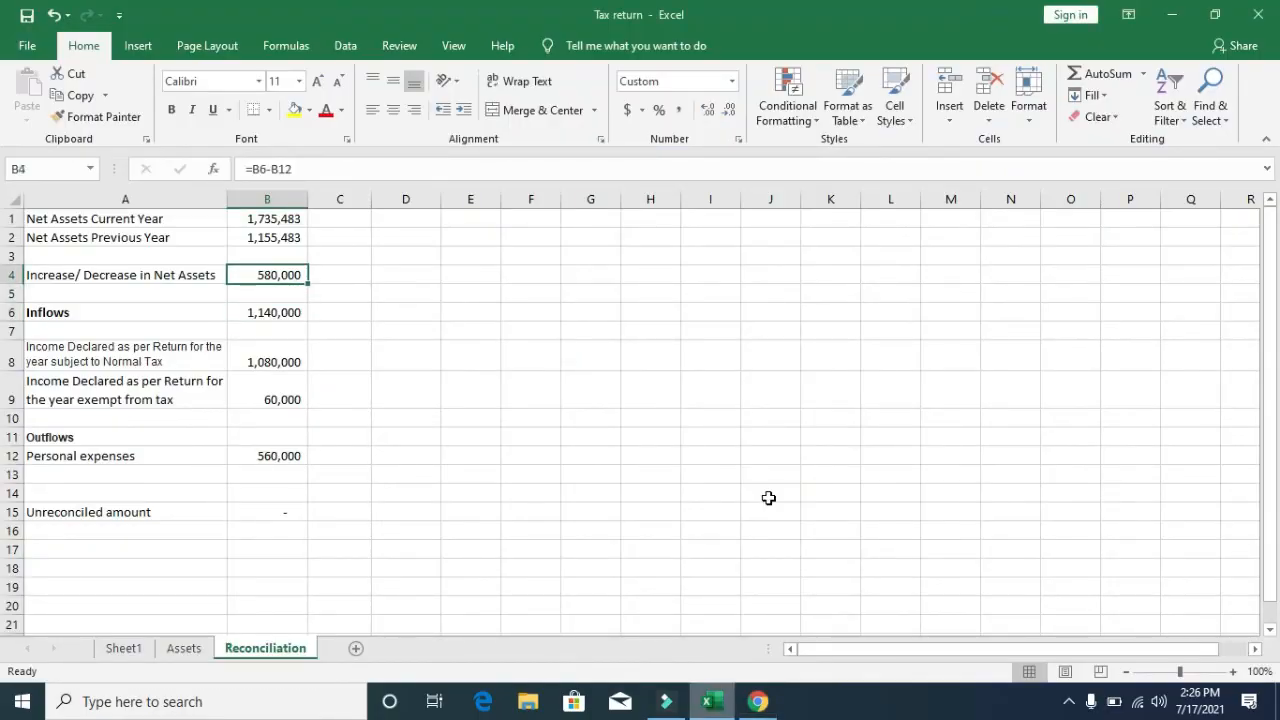
key("Up")
key("Up")
key("alt+Tab")
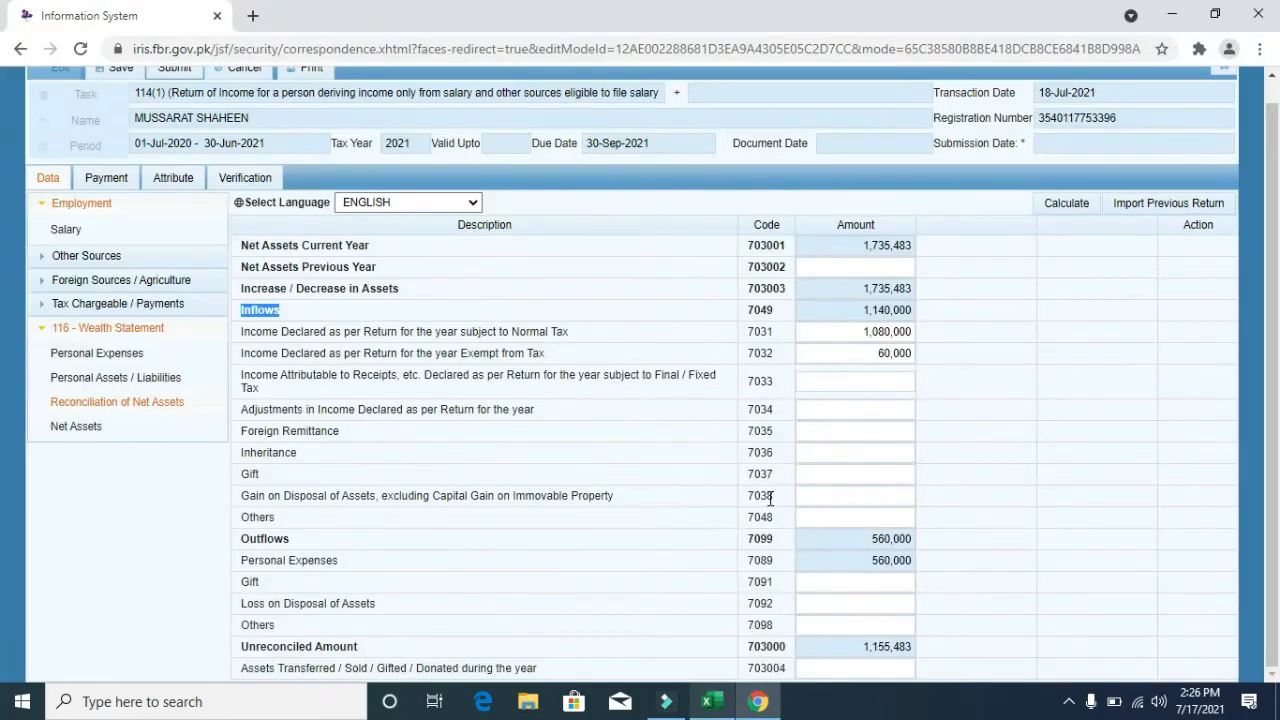
key("alt+Tab")
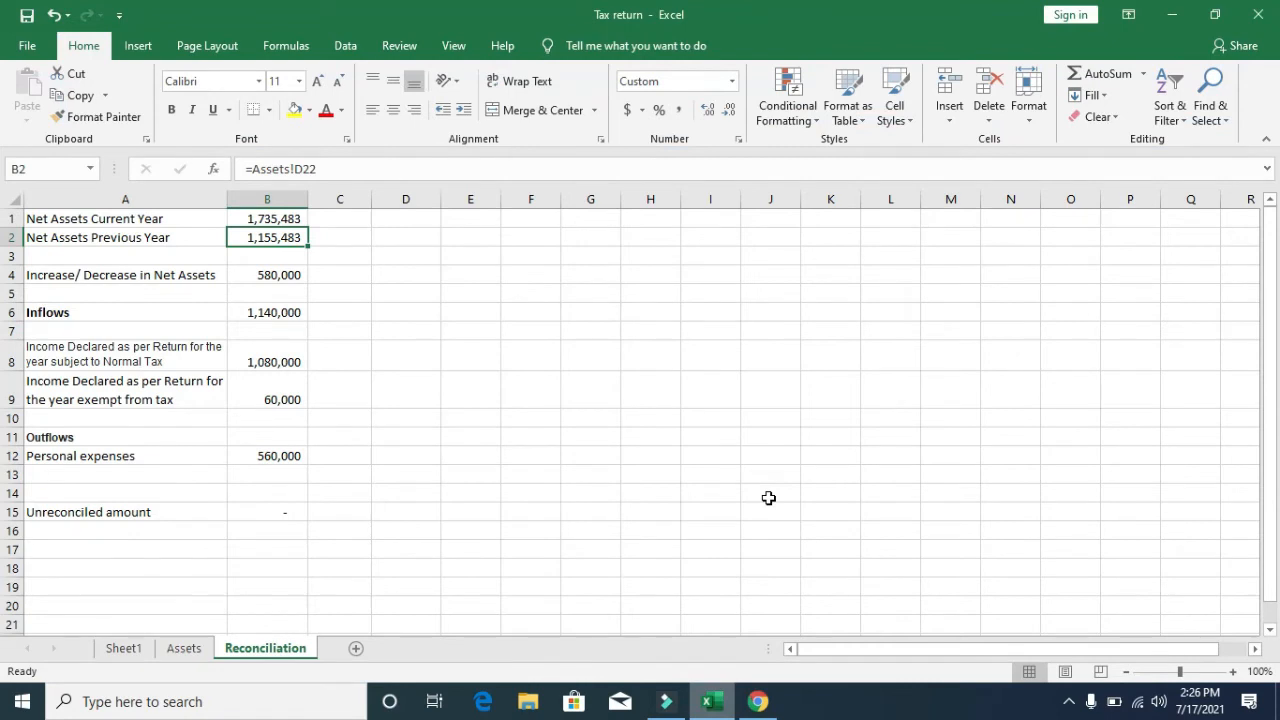
type("0")
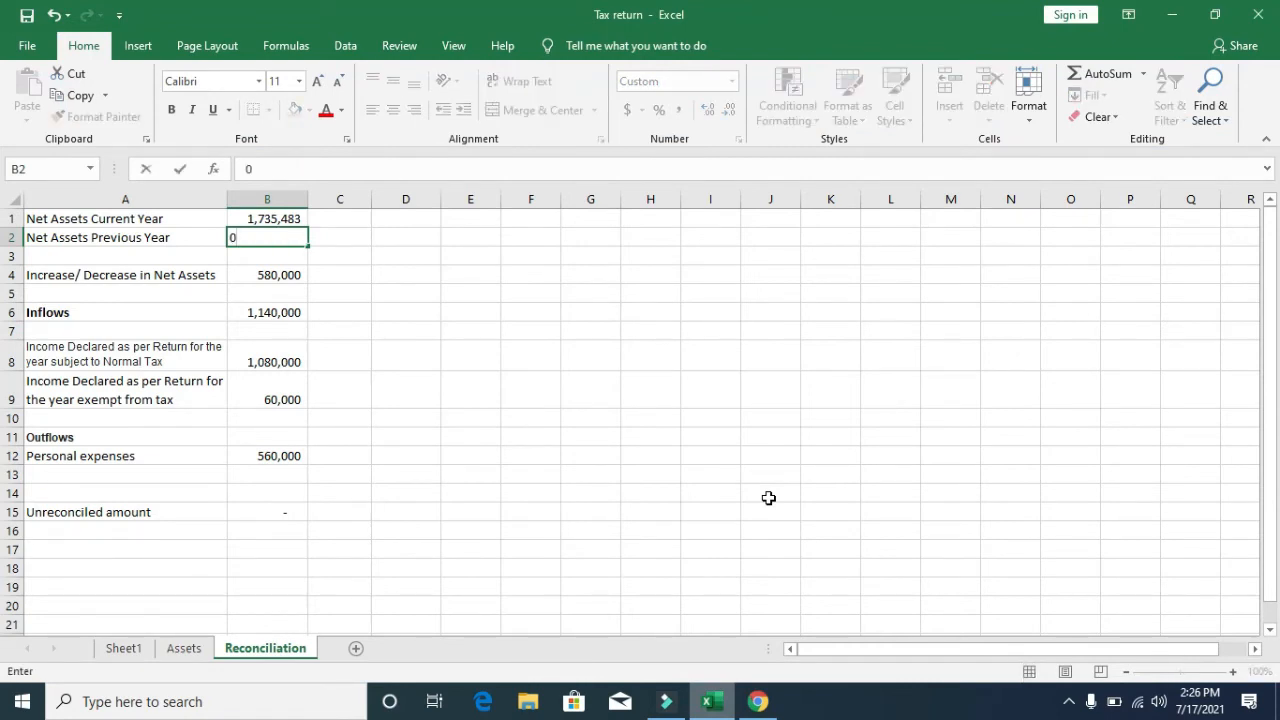
key("Return")
key("Up")
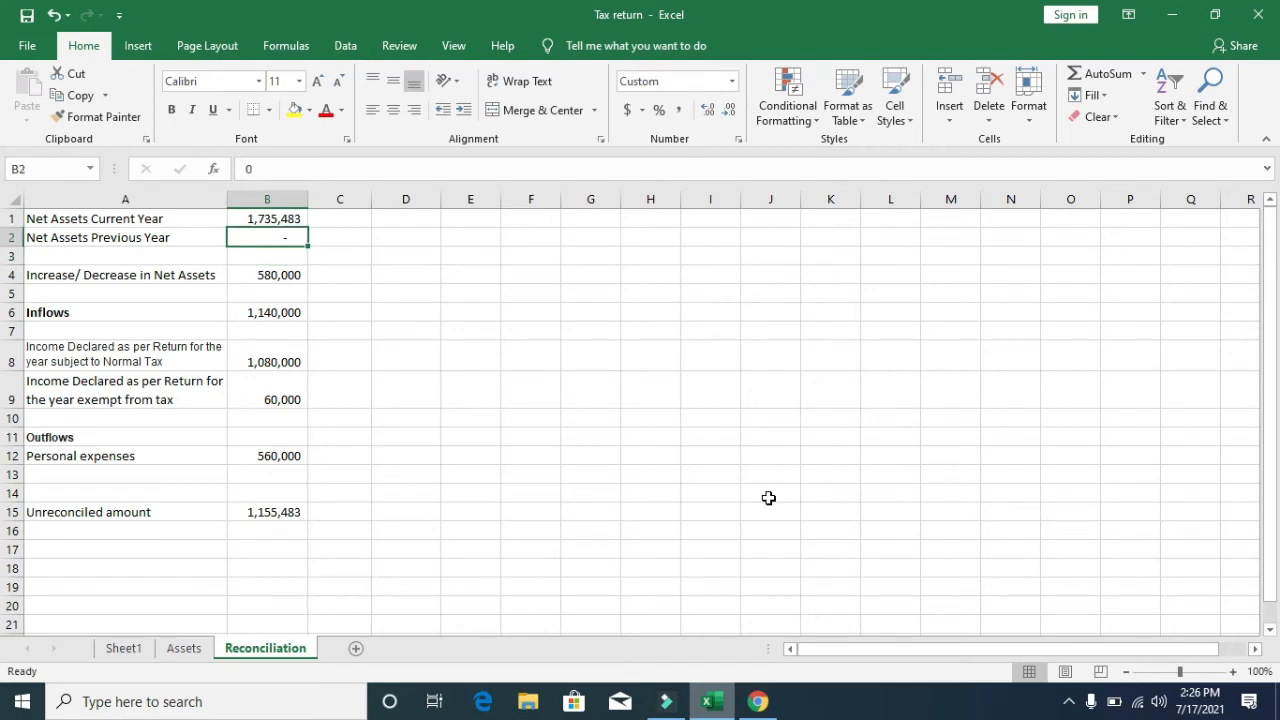
key("alt+Tab")
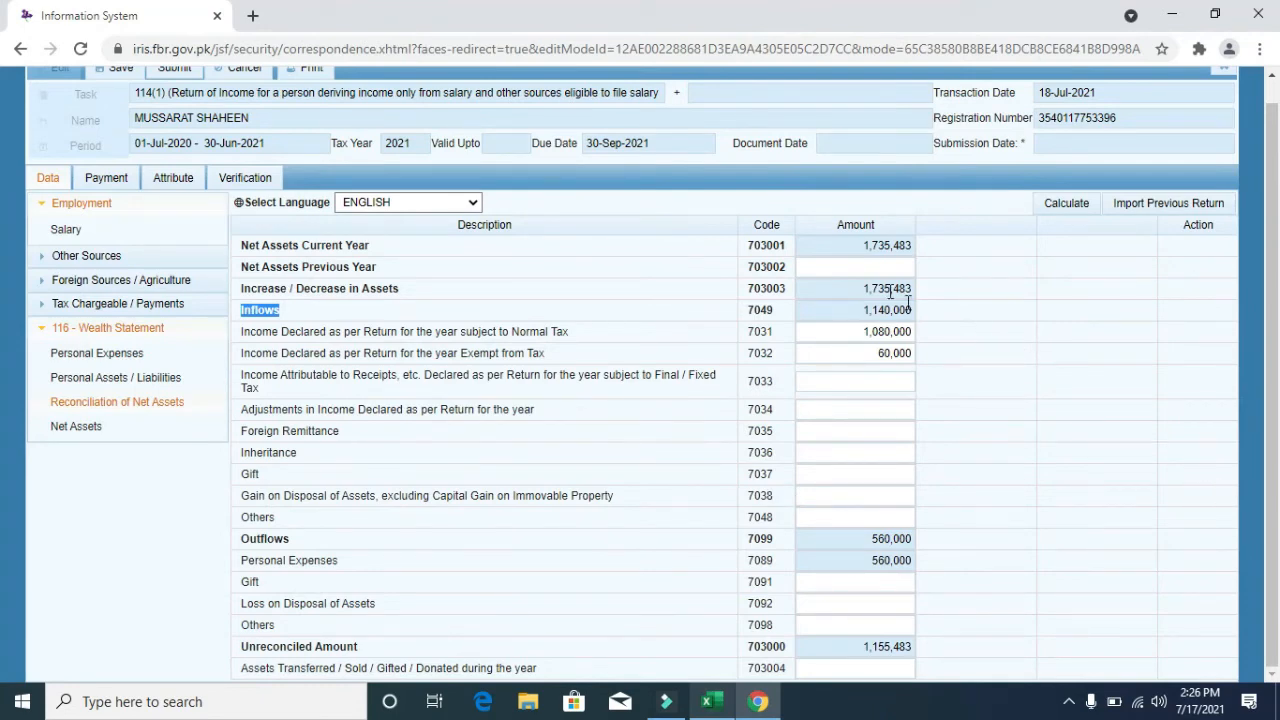
key("alt+Tab")
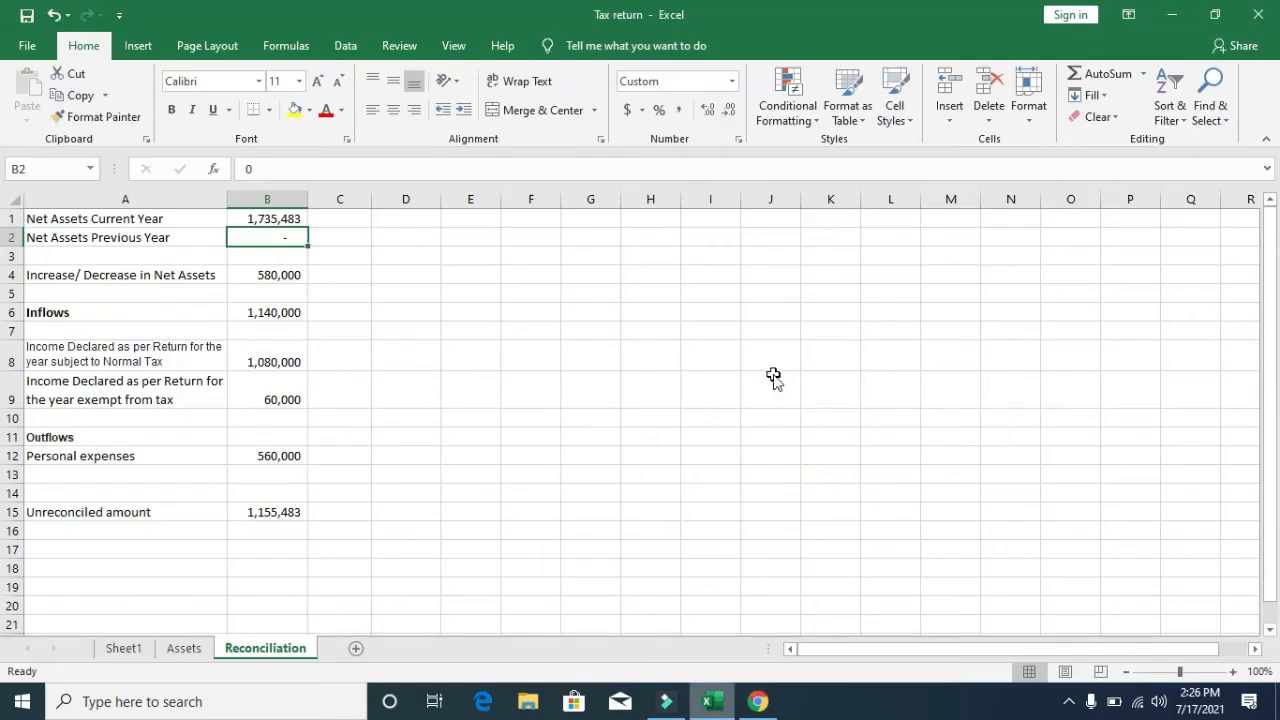
key("alt+Tab")
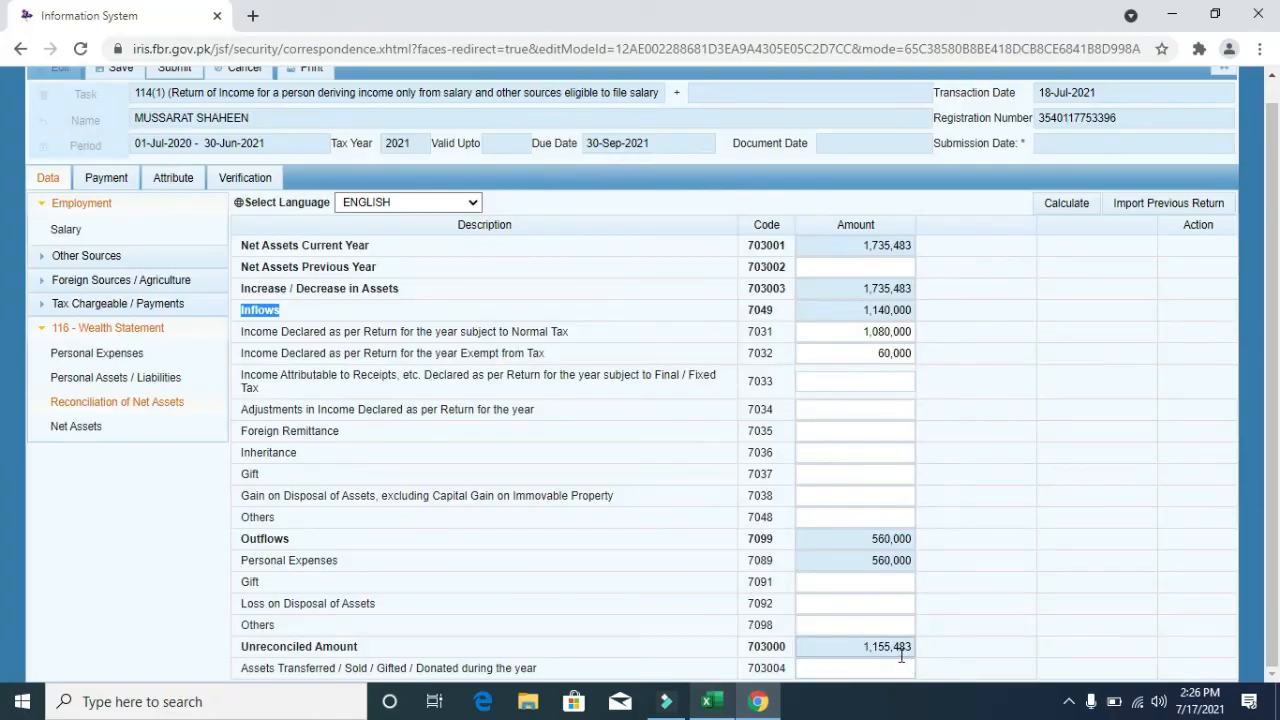
key("alt+Tab")
type("1")
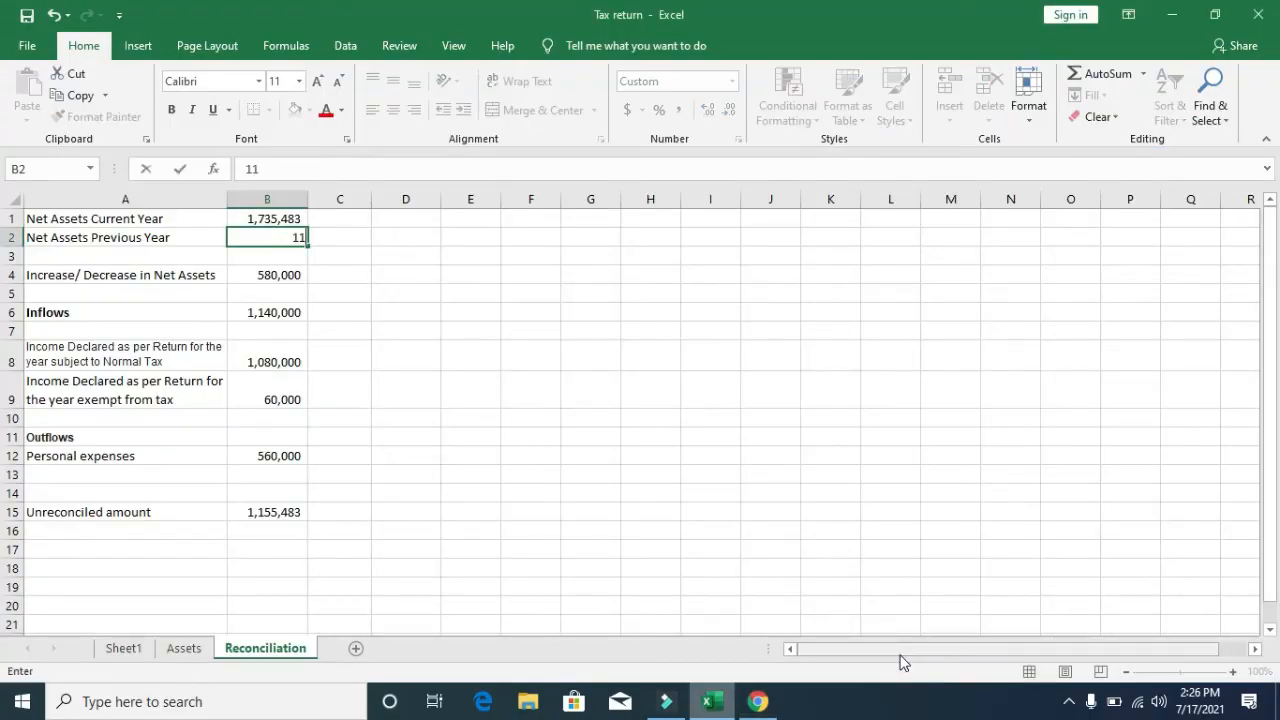
type(",155,483")
key("Return")
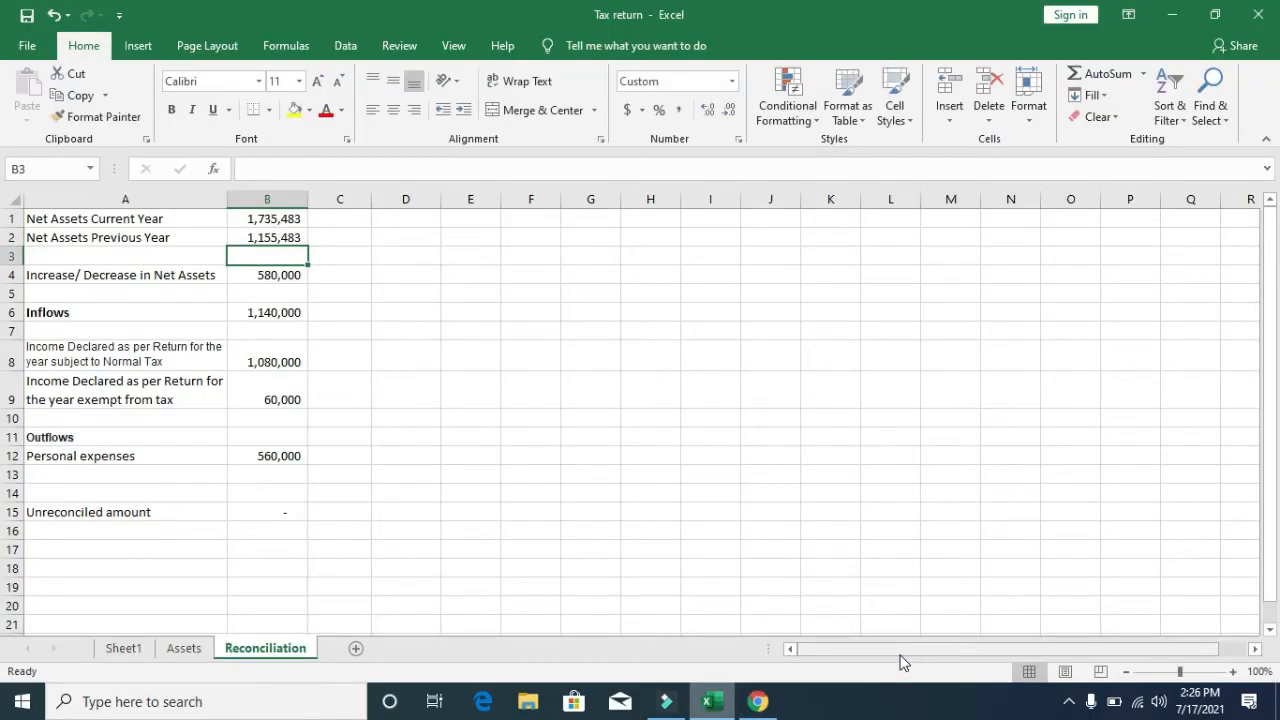
key("alt+Tab")
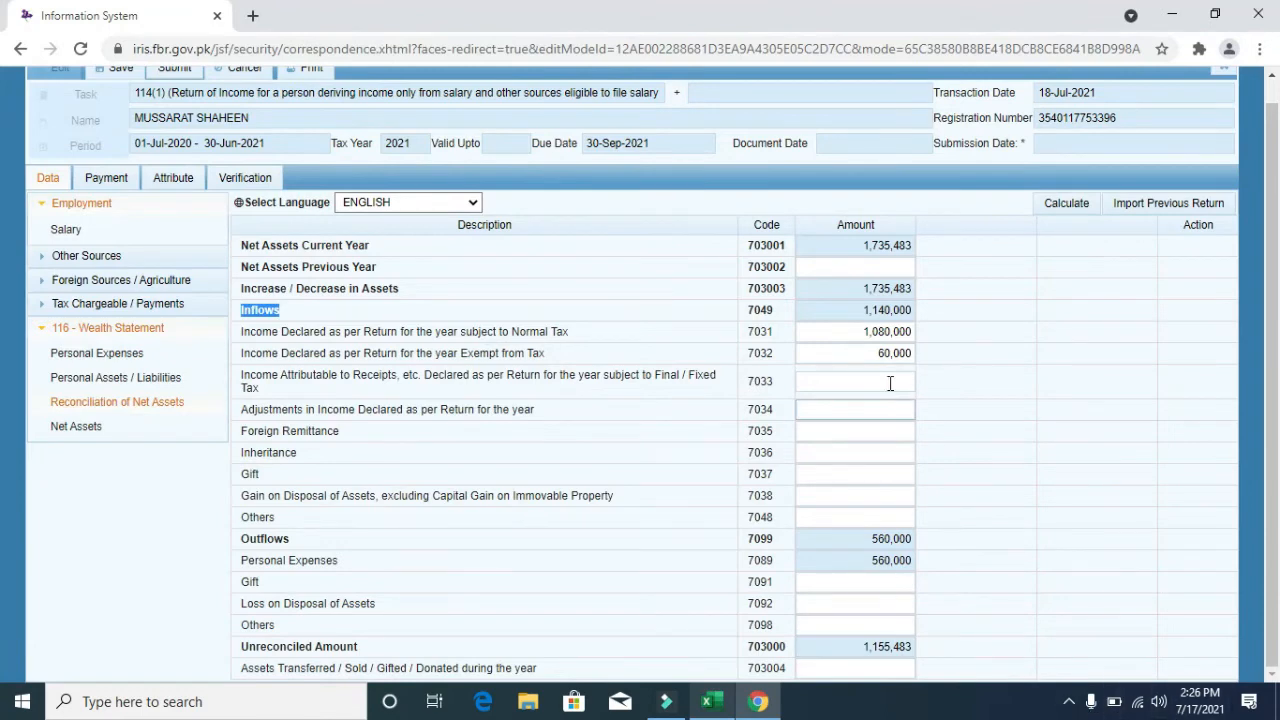
- Enter 1,155,483 in field 703002 and recalculate until the unreconciled amount is 0
left_click(882, 268)
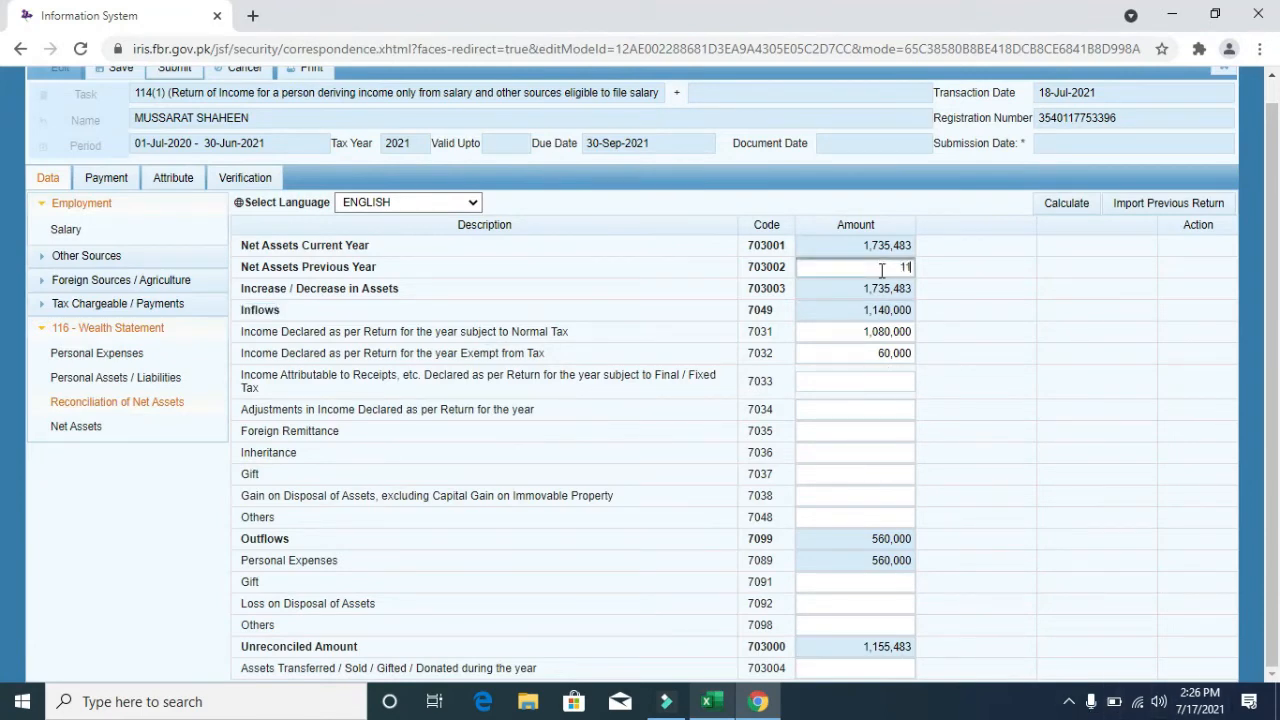
type("1155483")
left_click(1062, 206)
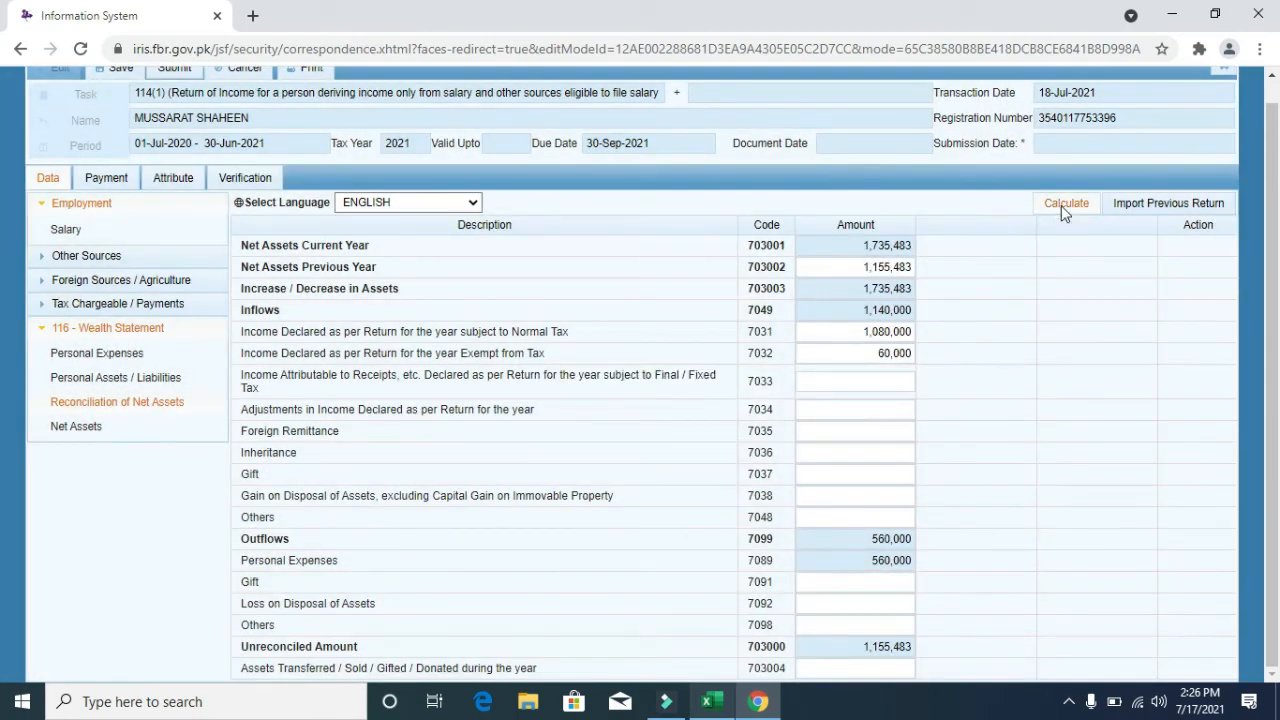
left_click(1063, 209)
left_click(1062, 209)
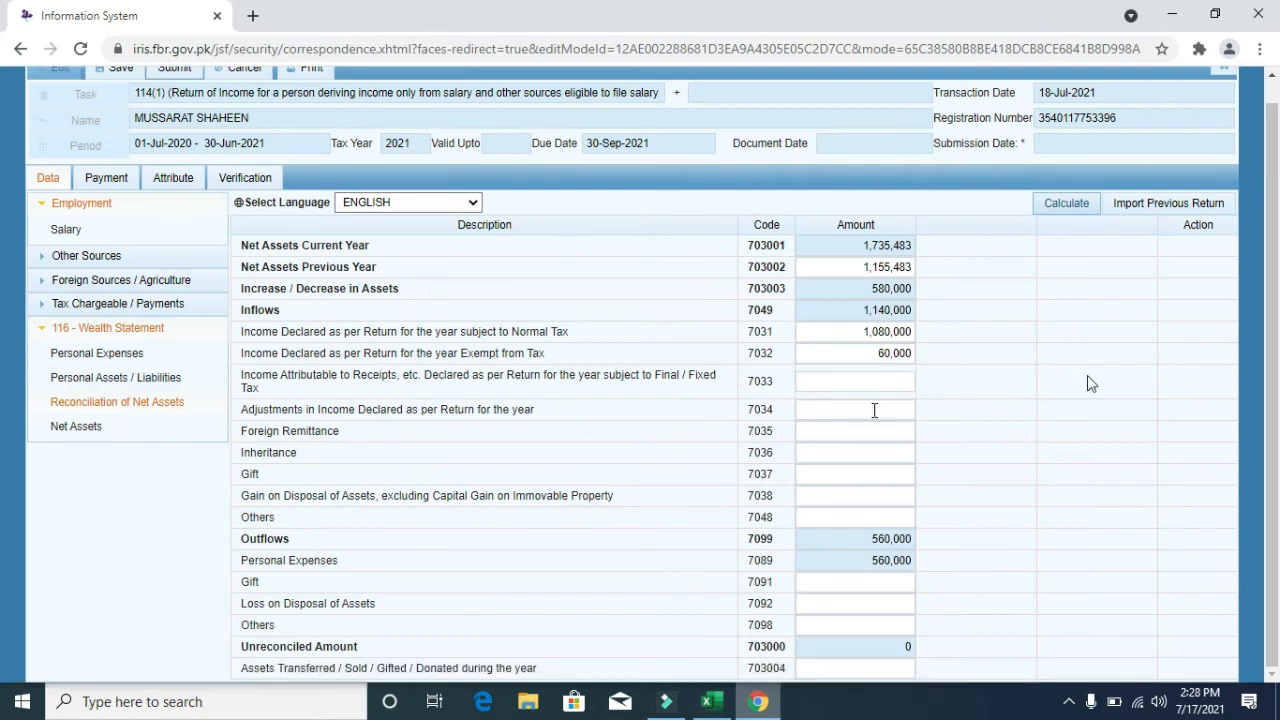
left_click_drag(1276, 375, 1277, 314)
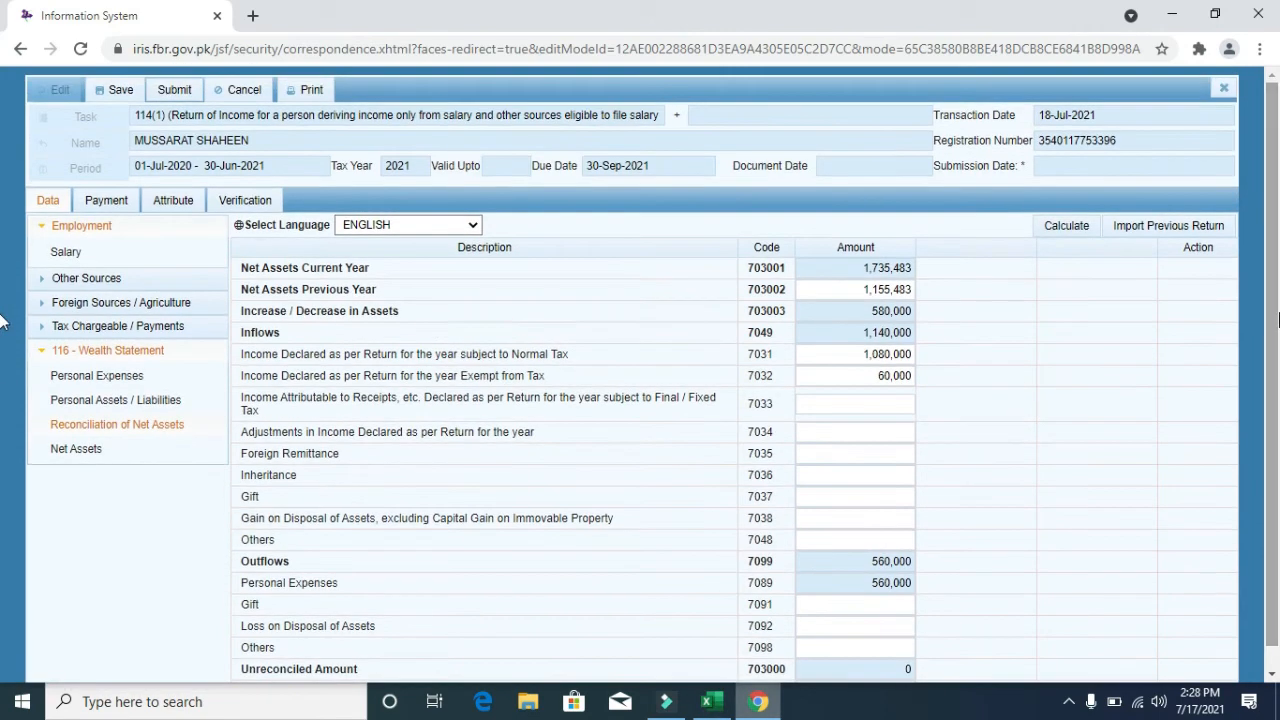
- Set Residence Status to Resident in Attributes, then go to the Verification page's PIN box
left_click(174, 204)
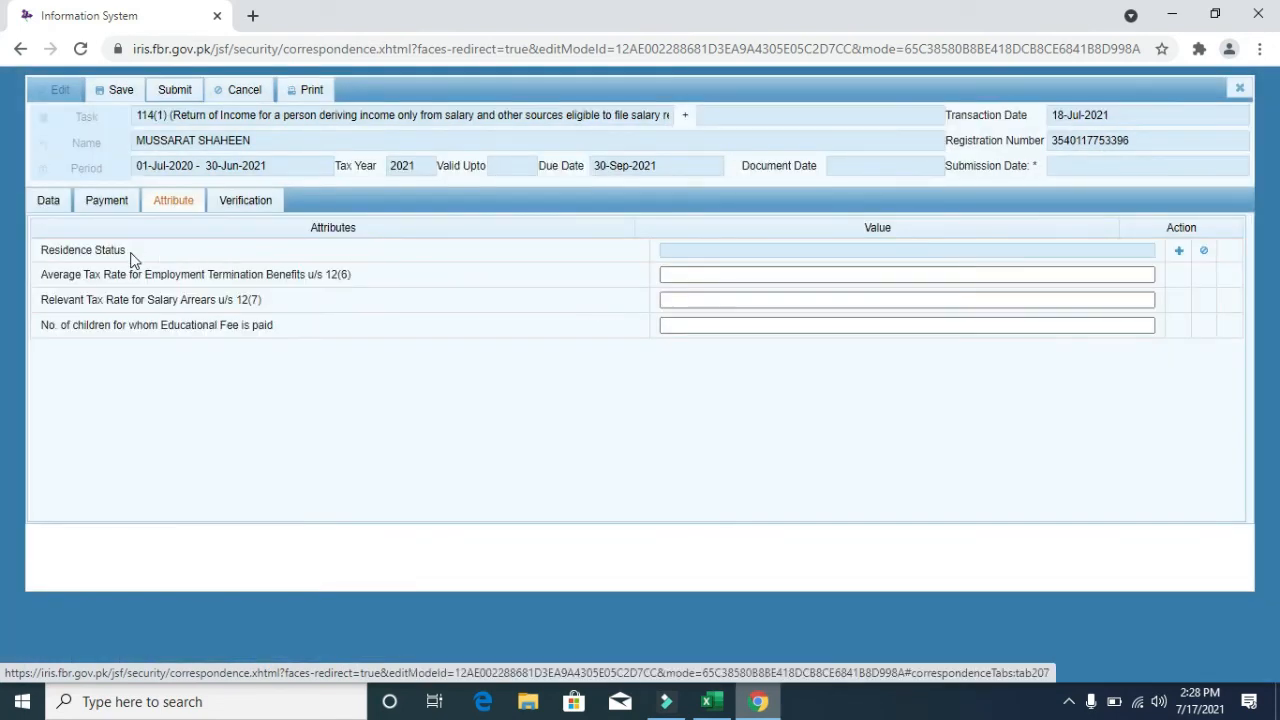
left_click_drag(130, 258, 40, 250)
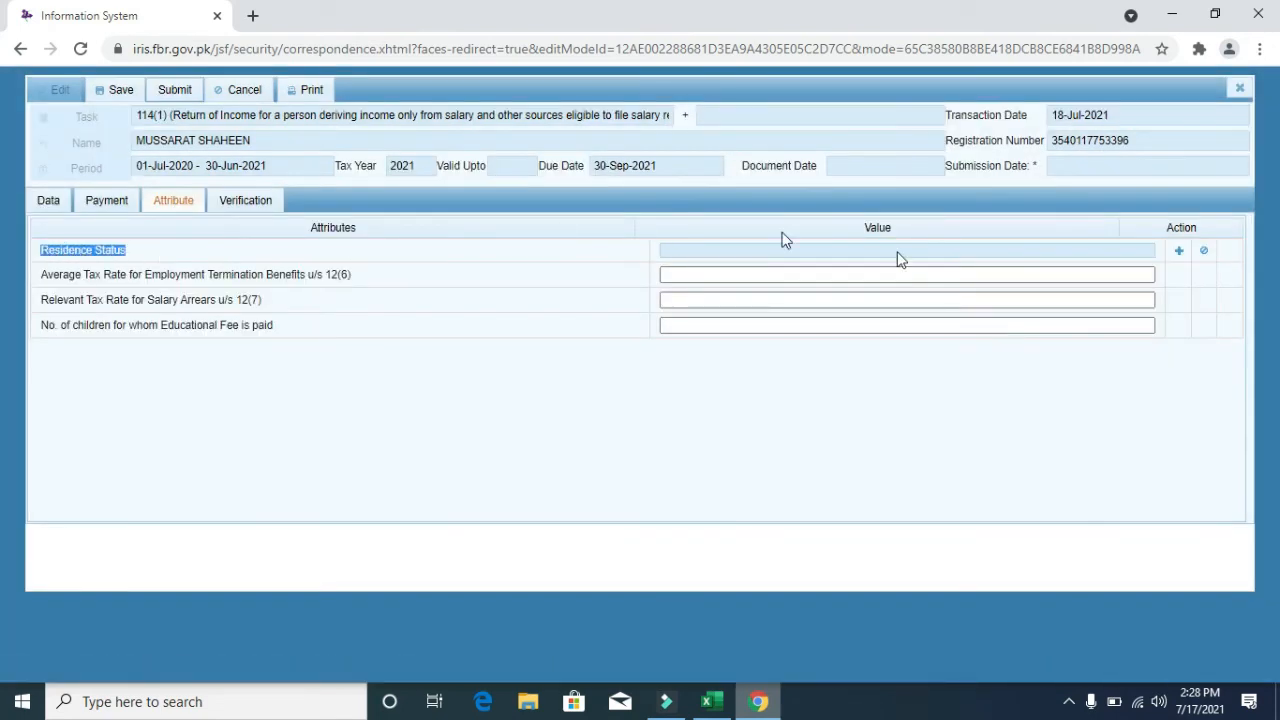
left_click(1179, 251)
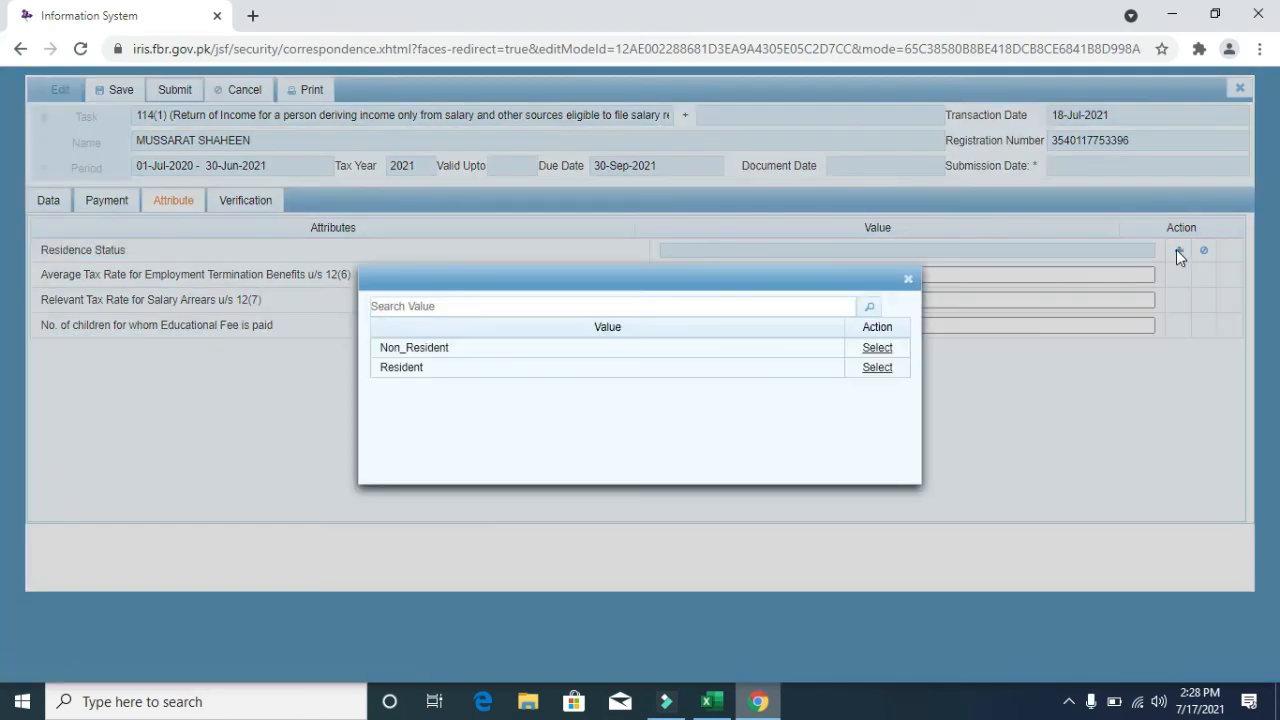
left_click(876, 369)
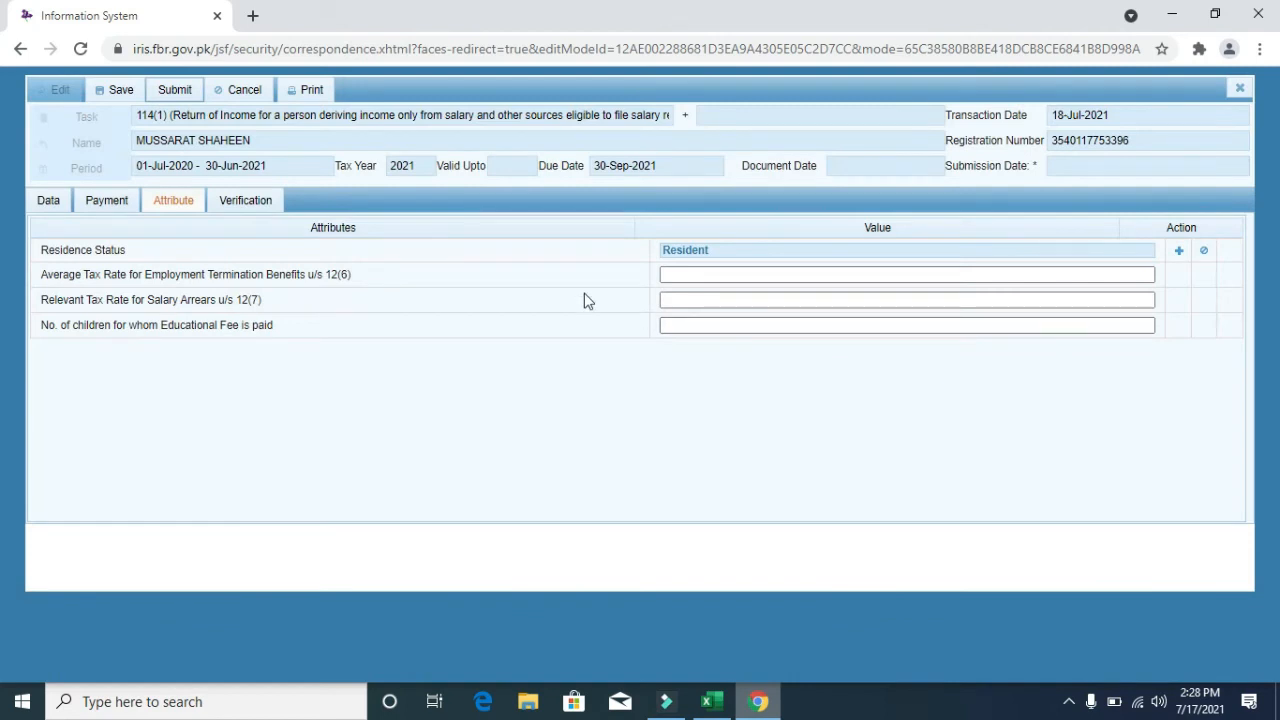
left_click(260, 202)
left_click(150, 295)
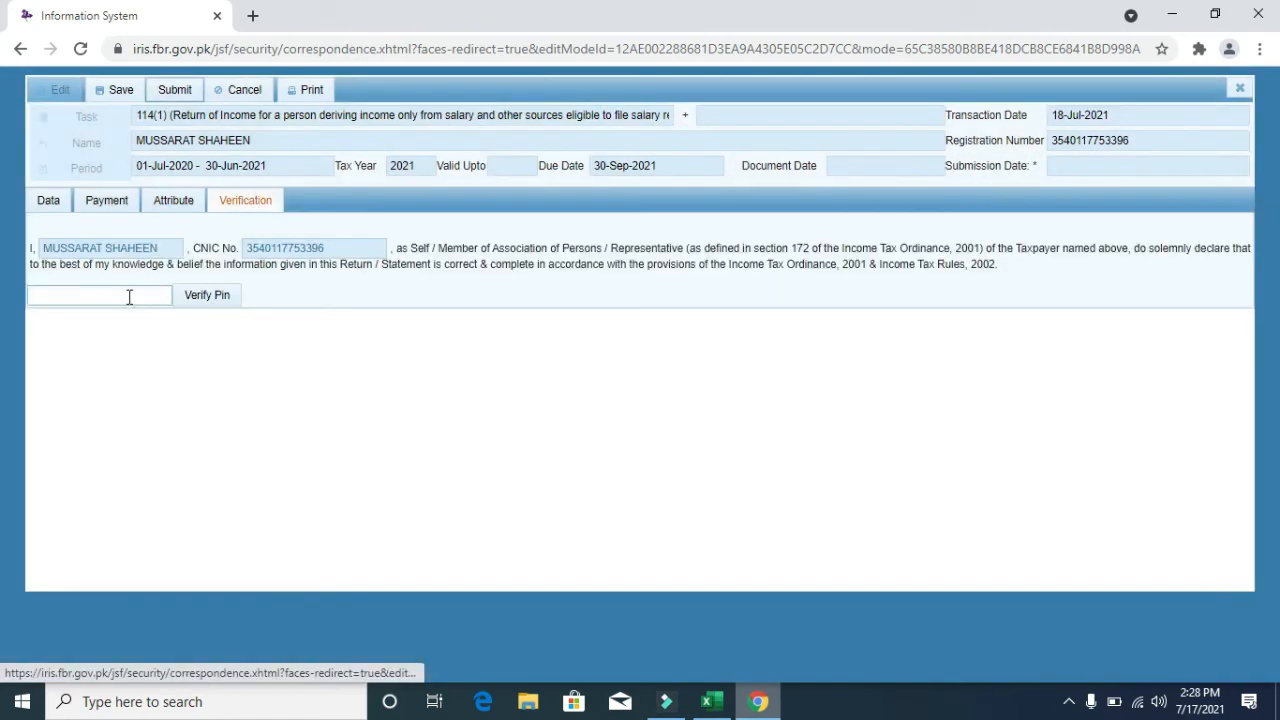
- Enter the PIN and try verifying it, which fails with a wrong-code error
type("••••")
left_click(123, 295)
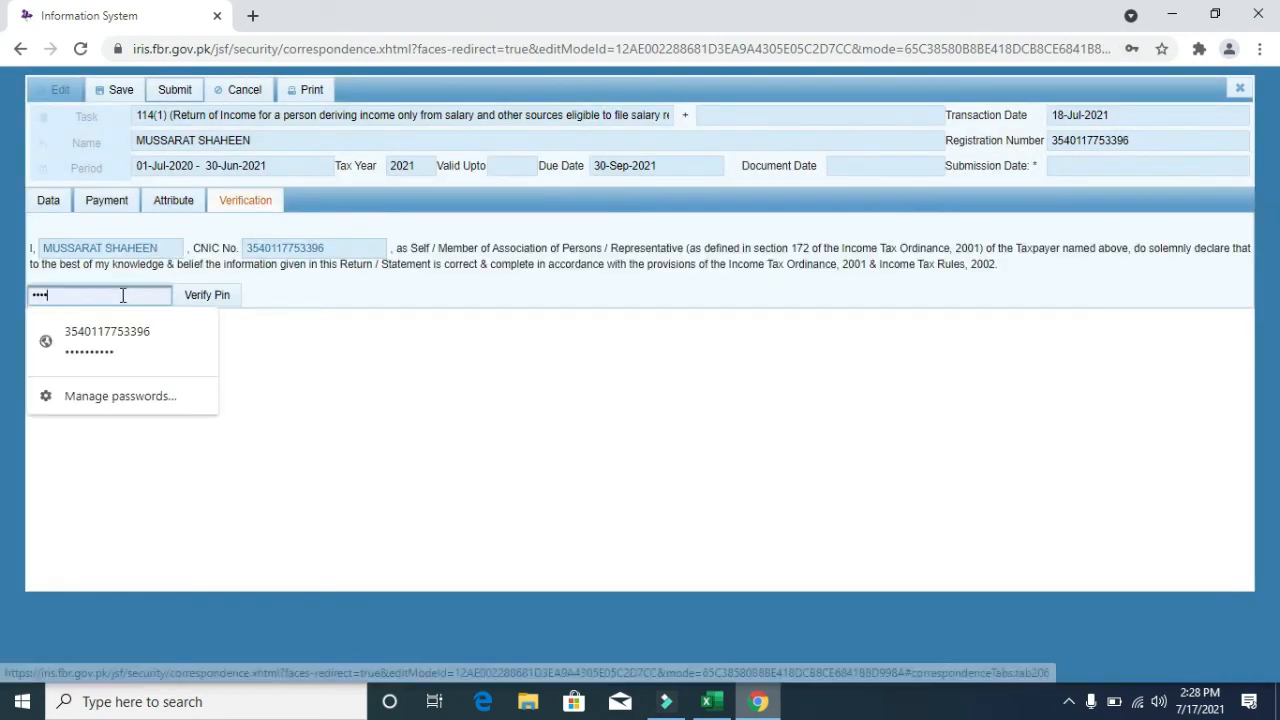
left_click(200, 300)
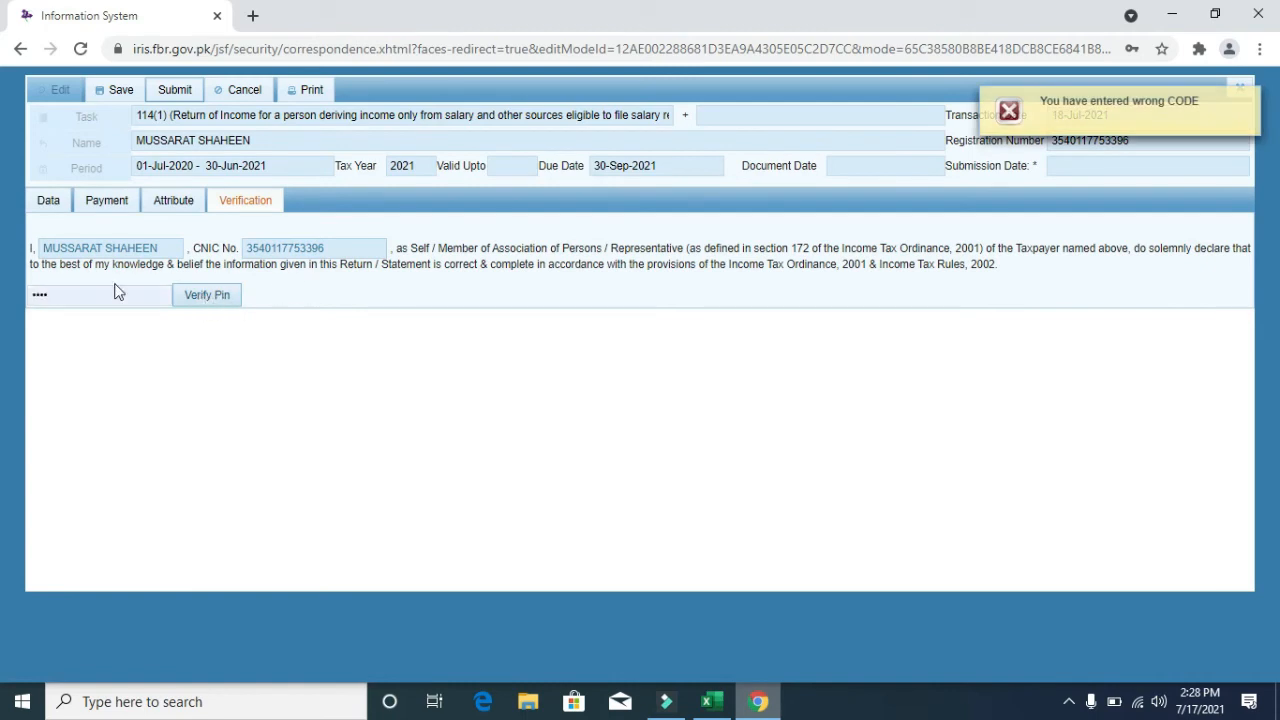
double_click(114, 295)
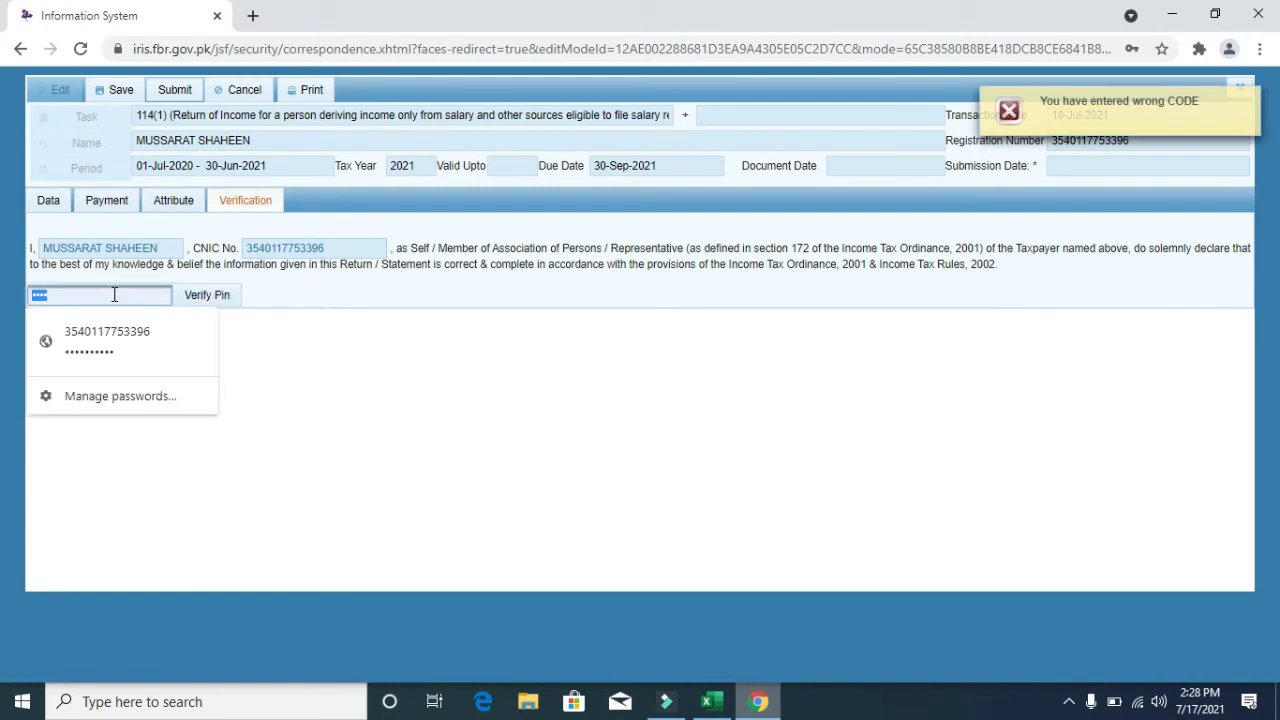
mouse_move(1046, 128)
left_click(355, 394)
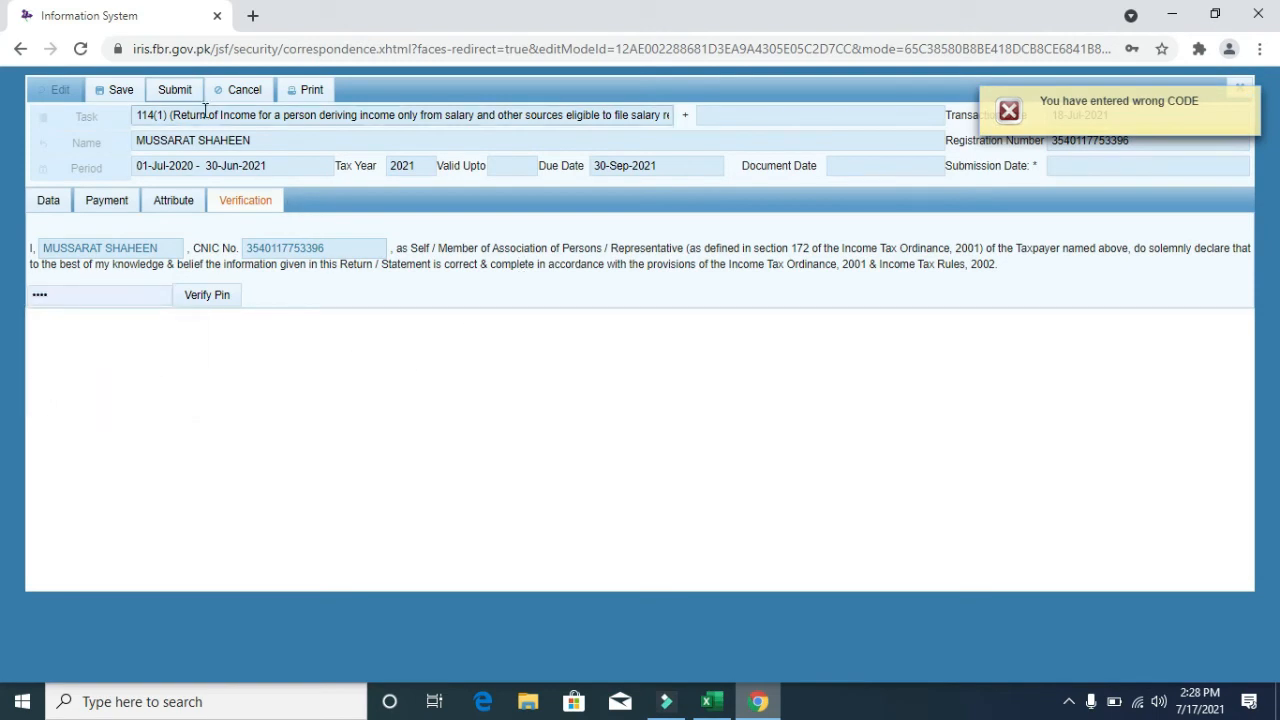
- Start submitting, cancel, return to the data pages, and close the return form
left_click(176, 90)
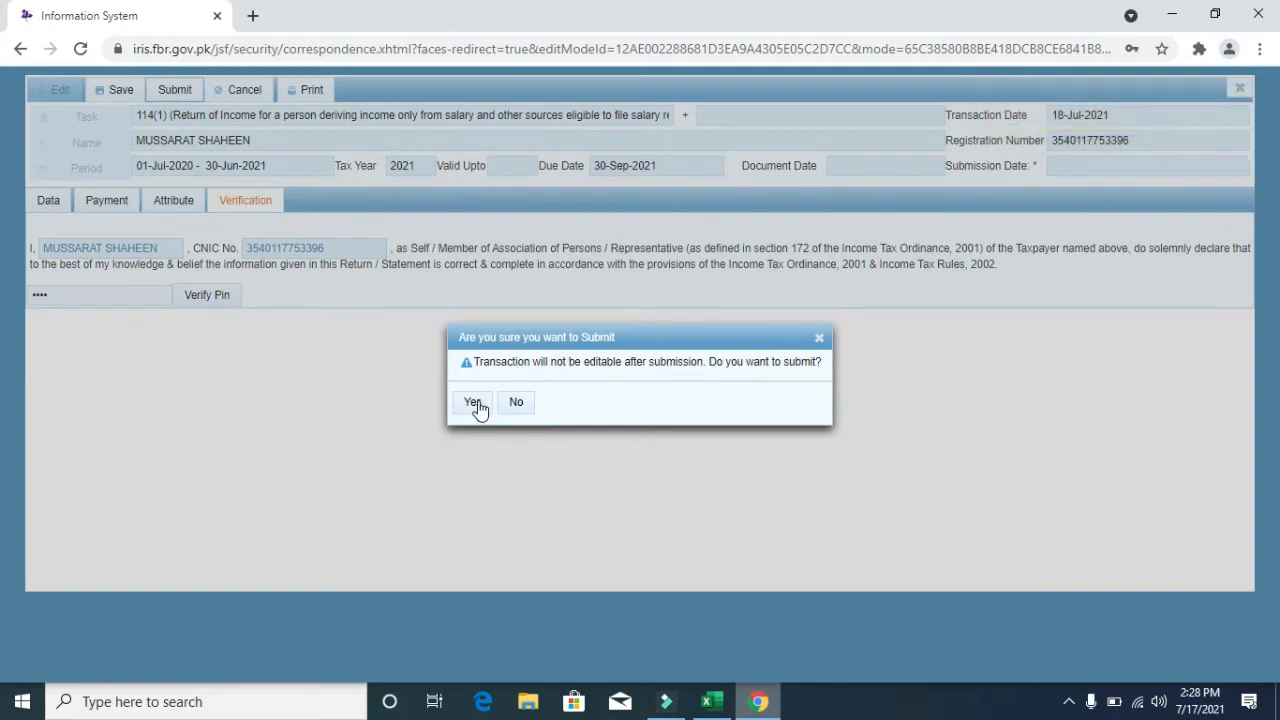
left_click(819, 339)
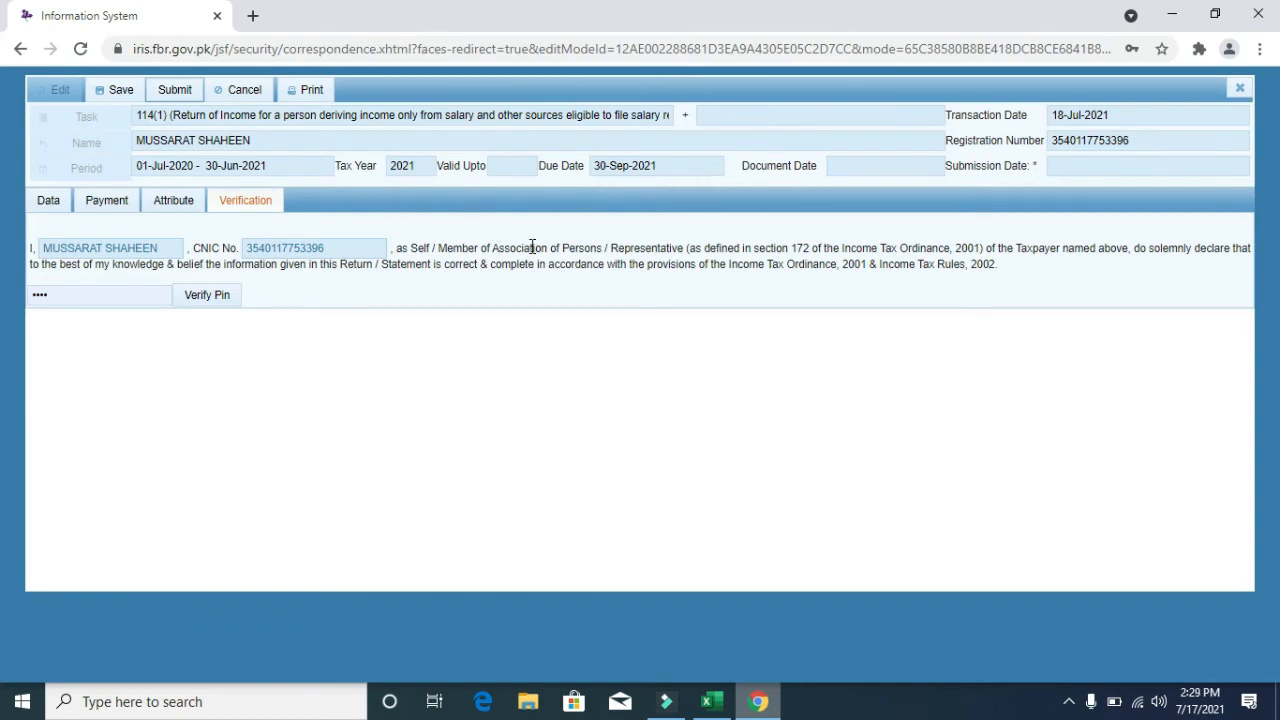
double_click(100, 301)
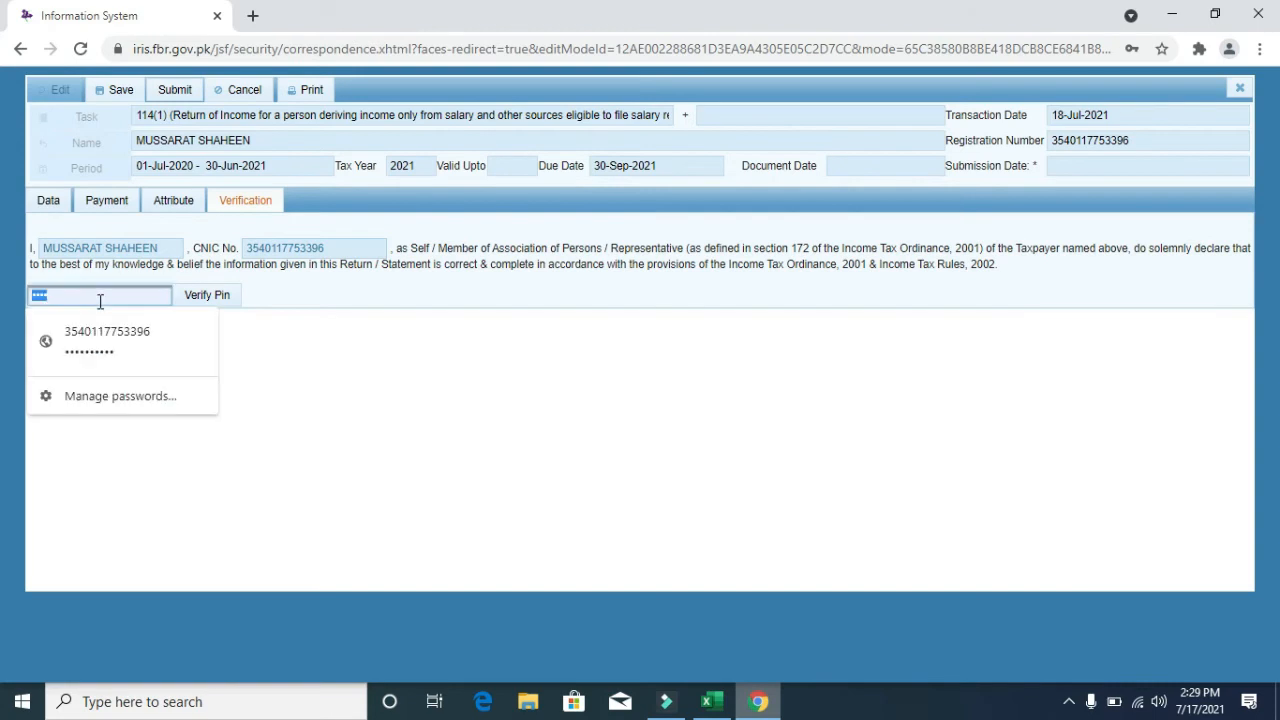
left_click(361, 321)
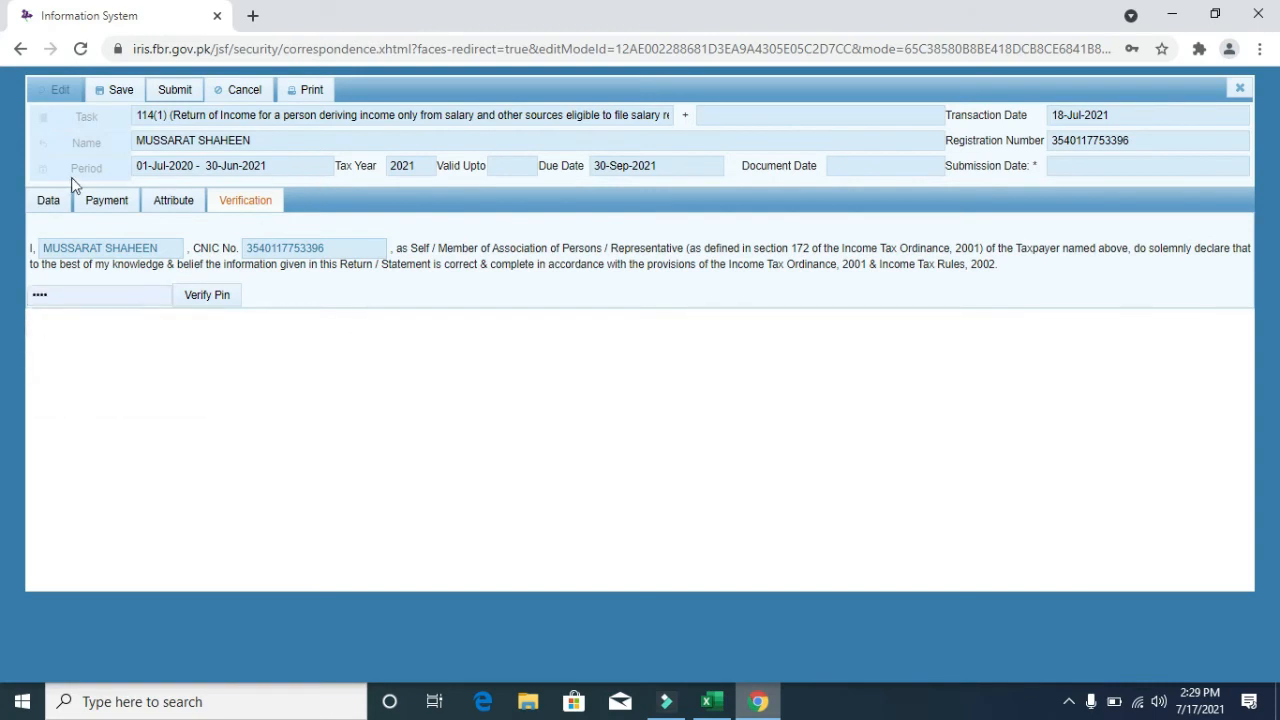
left_click(48, 202)
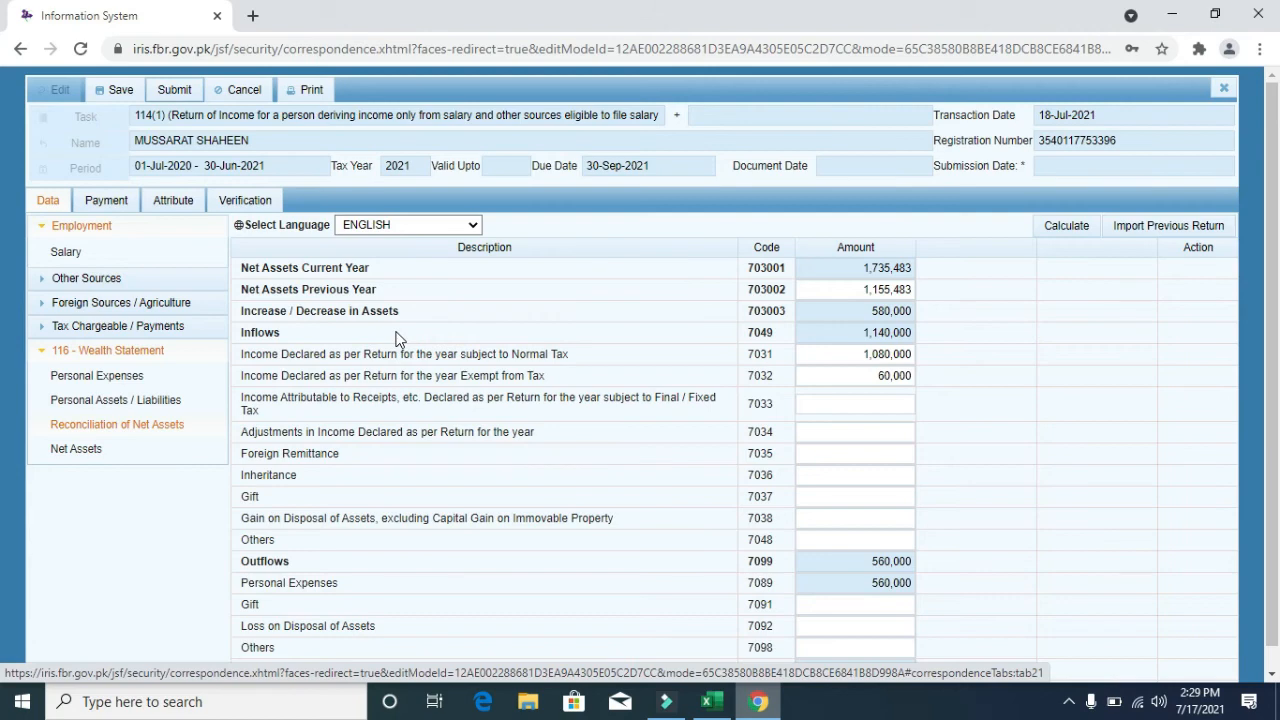
left_click(1224, 90)
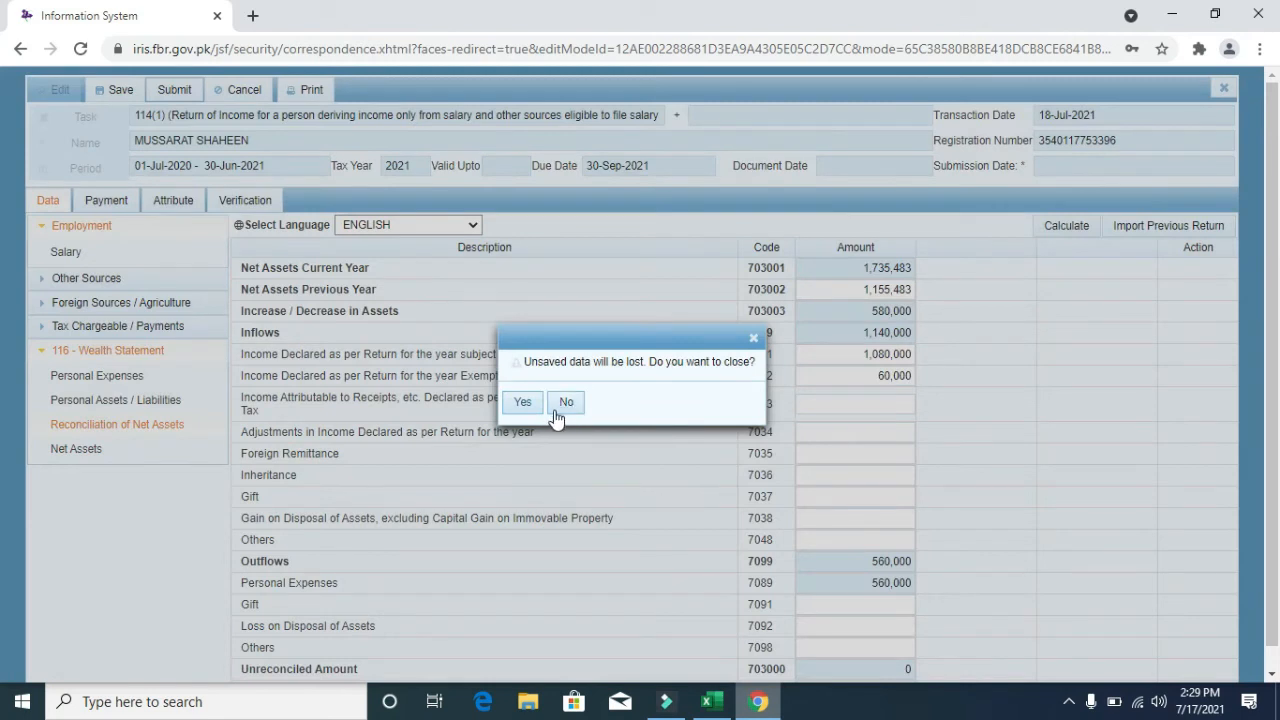
- Close the return without saving and open the 2021 draft from Draft > Declaration for editing
left_click(522, 402)
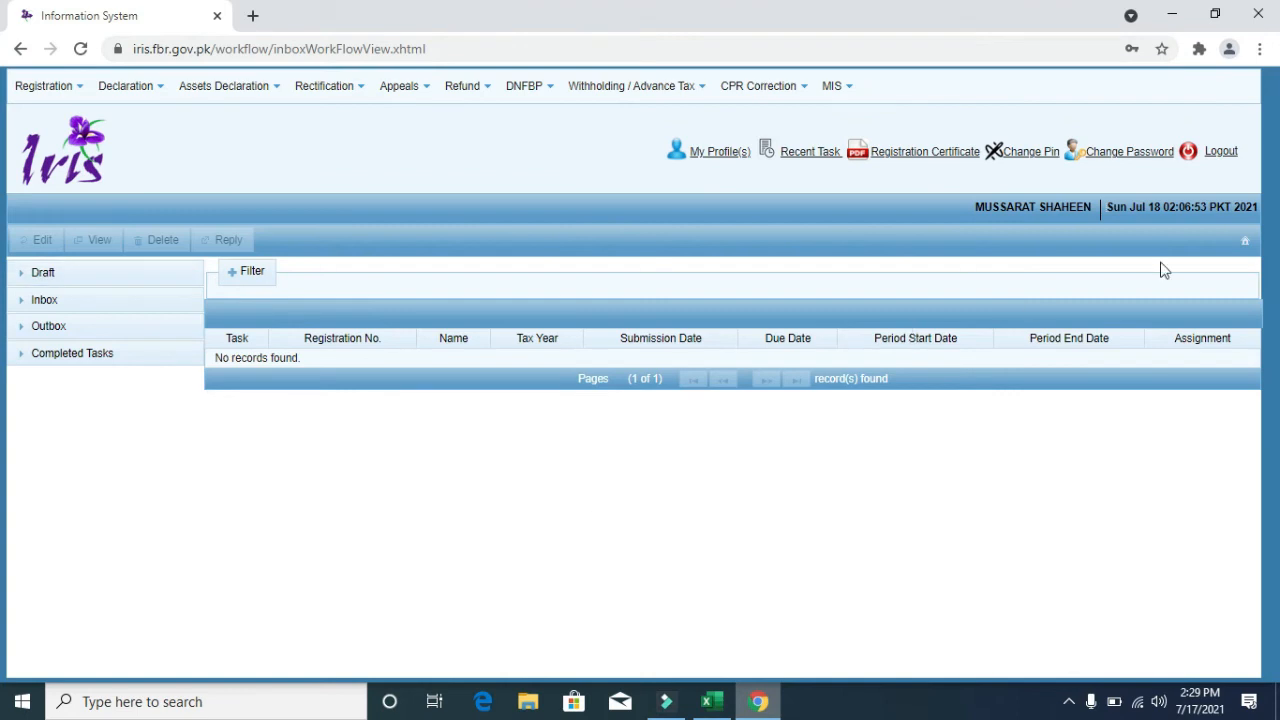
left_click(92, 277)
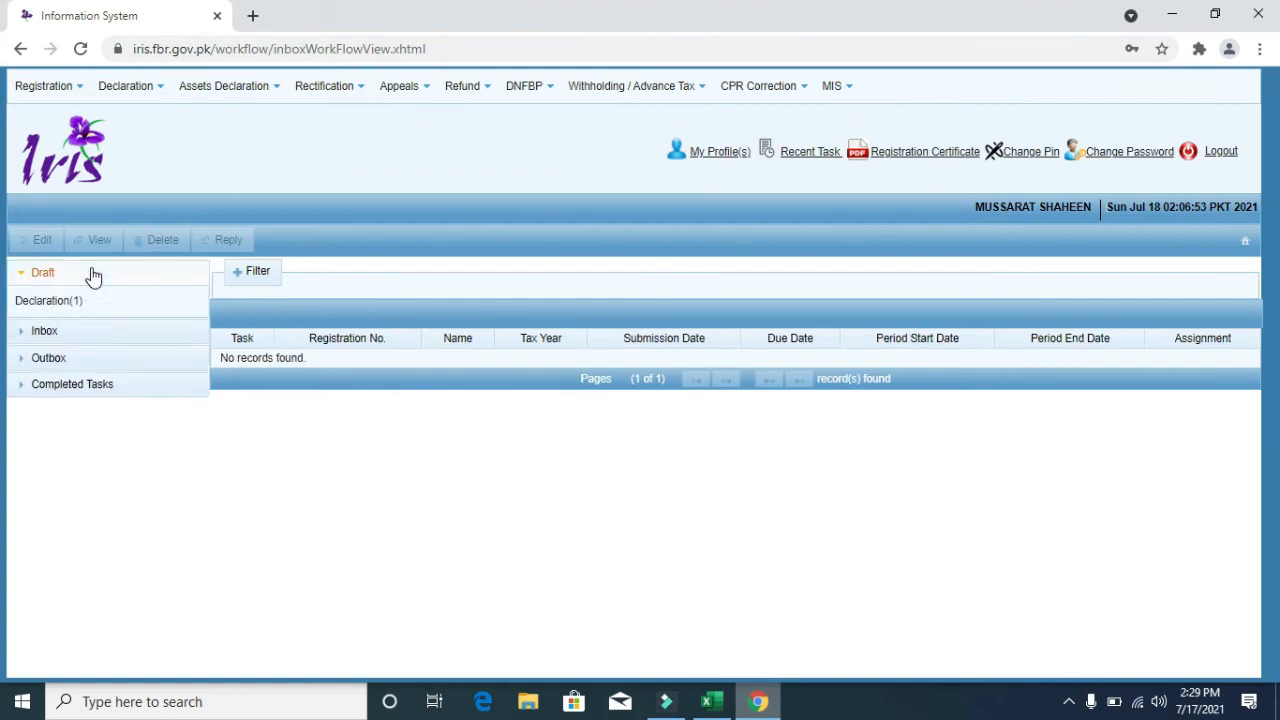
left_click(66, 310)
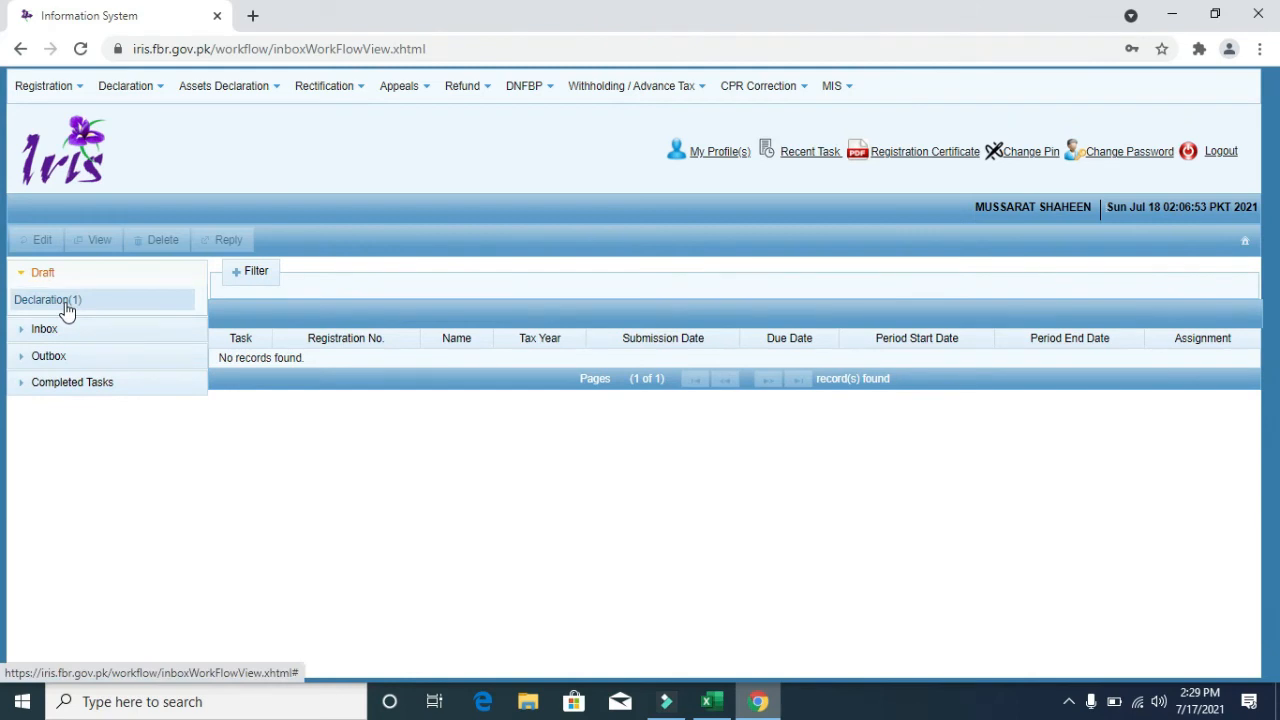
left_click(70, 306)
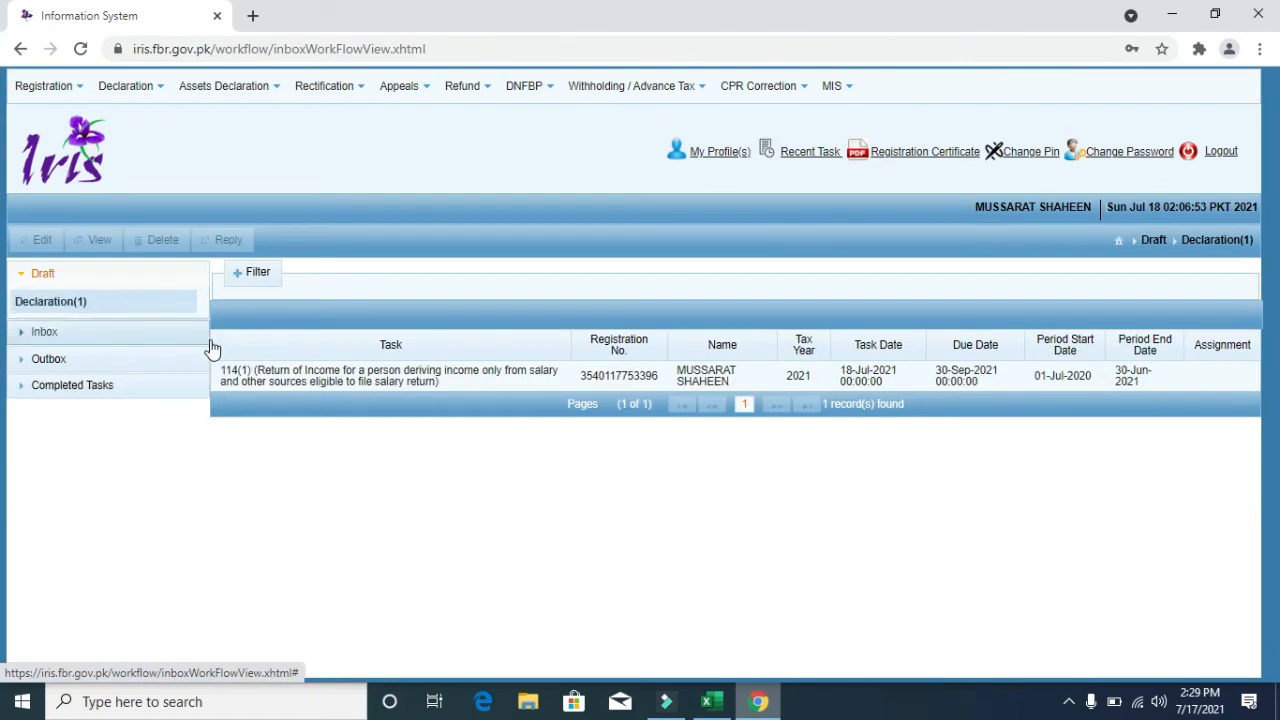
left_click(376, 386)
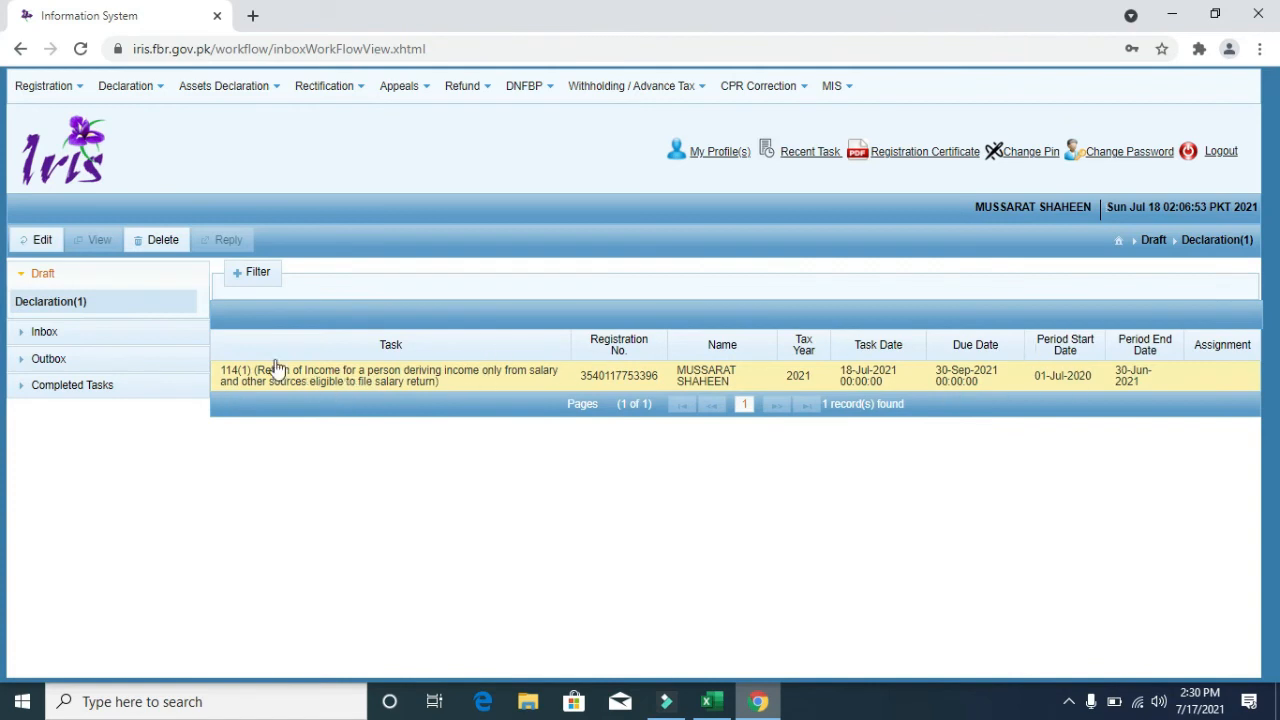
left_click(41, 241)
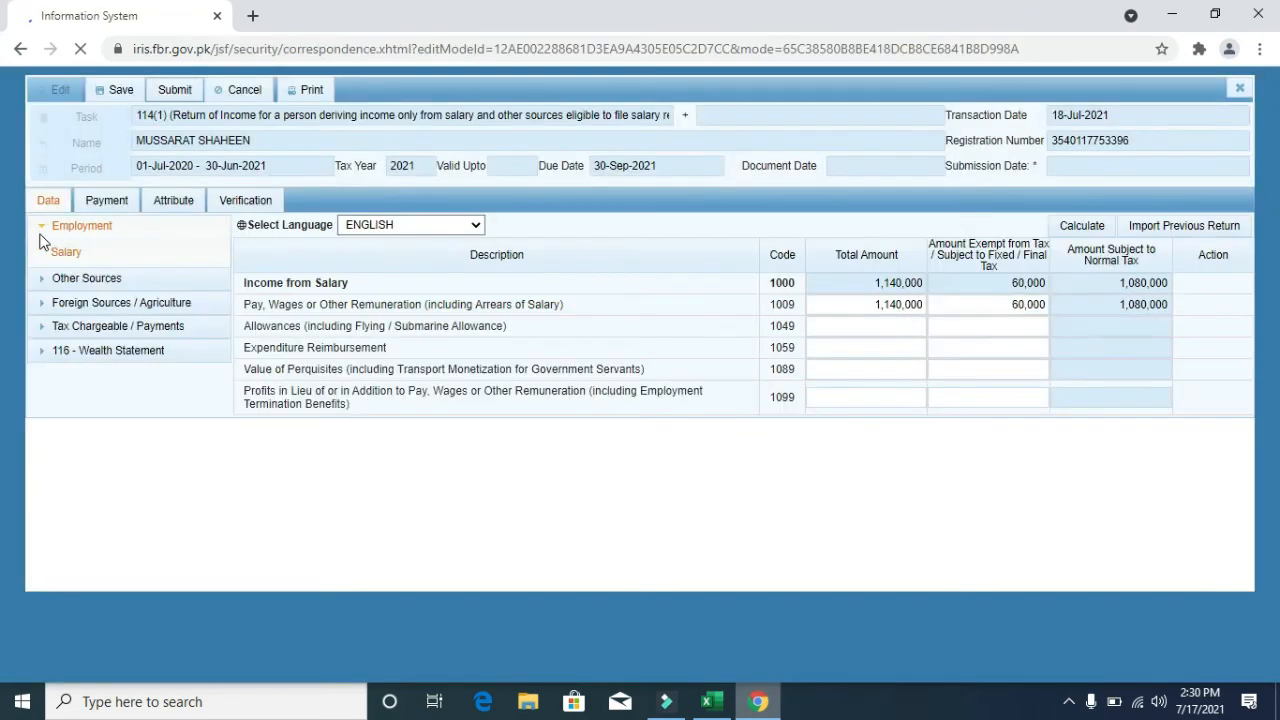
- Close the draft again without saving and expand Completed Tasks
left_click(1239, 88)
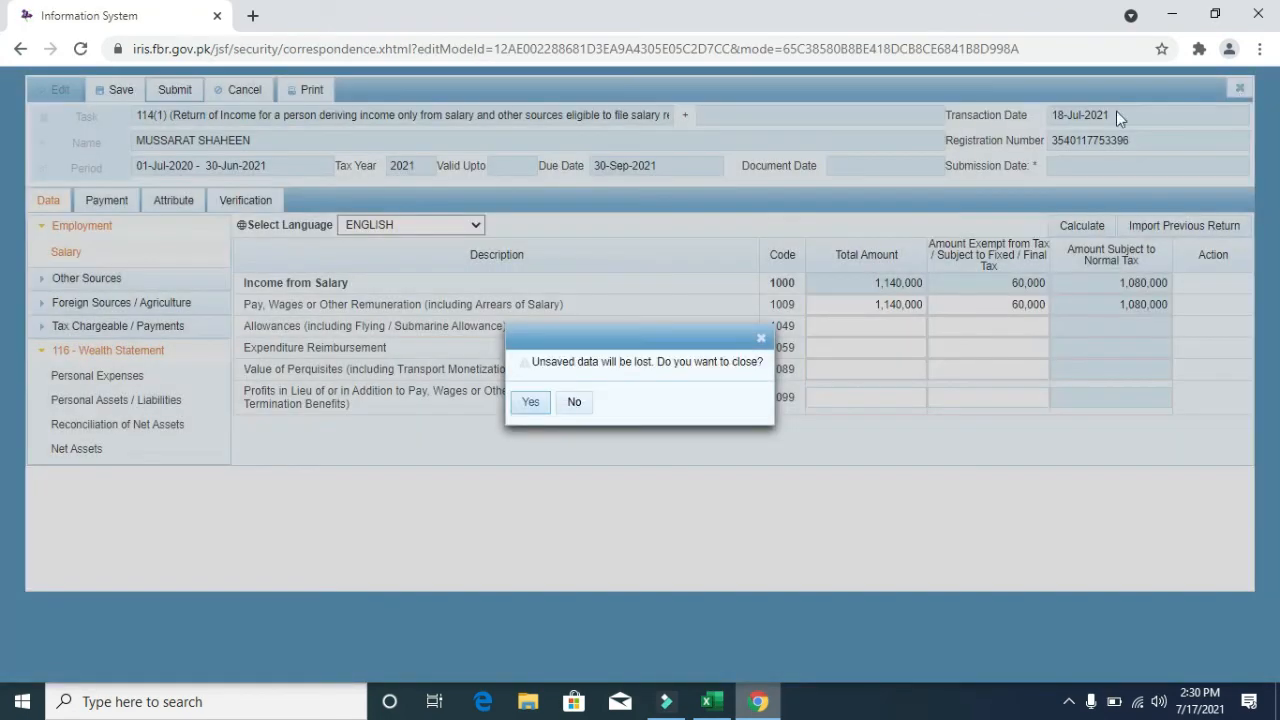
left_click(531, 404)
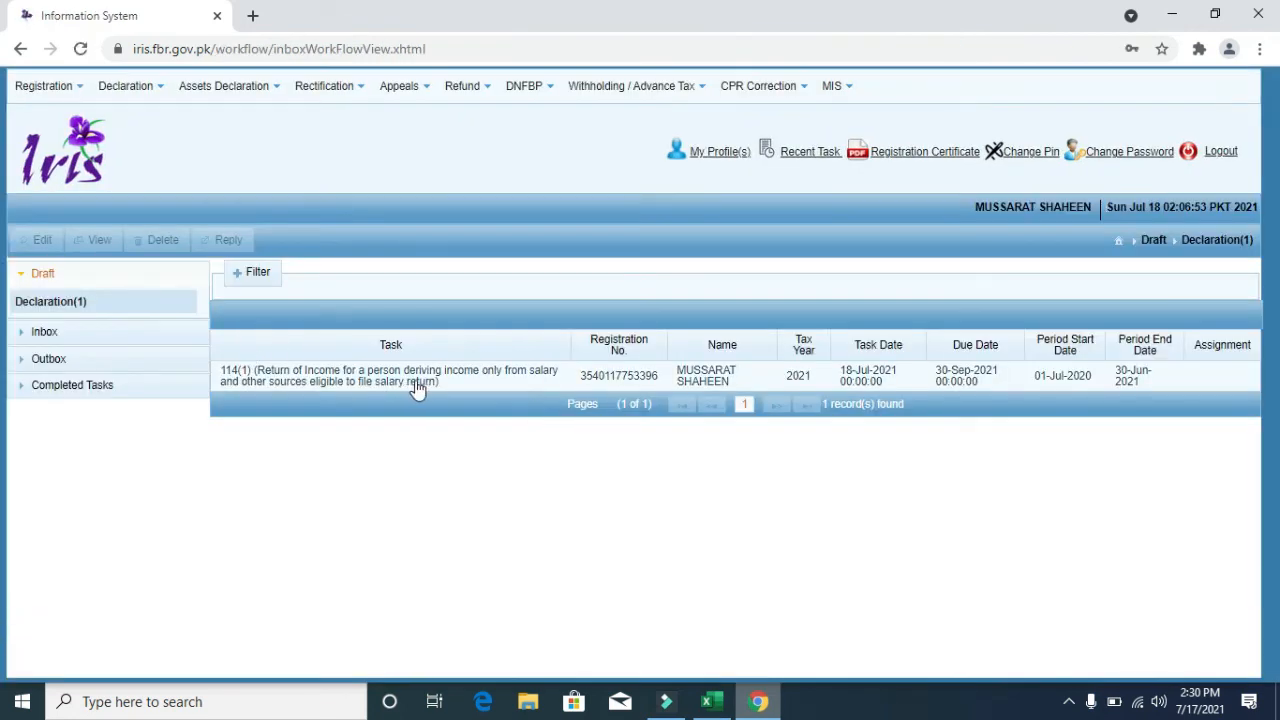
left_click(88, 396)
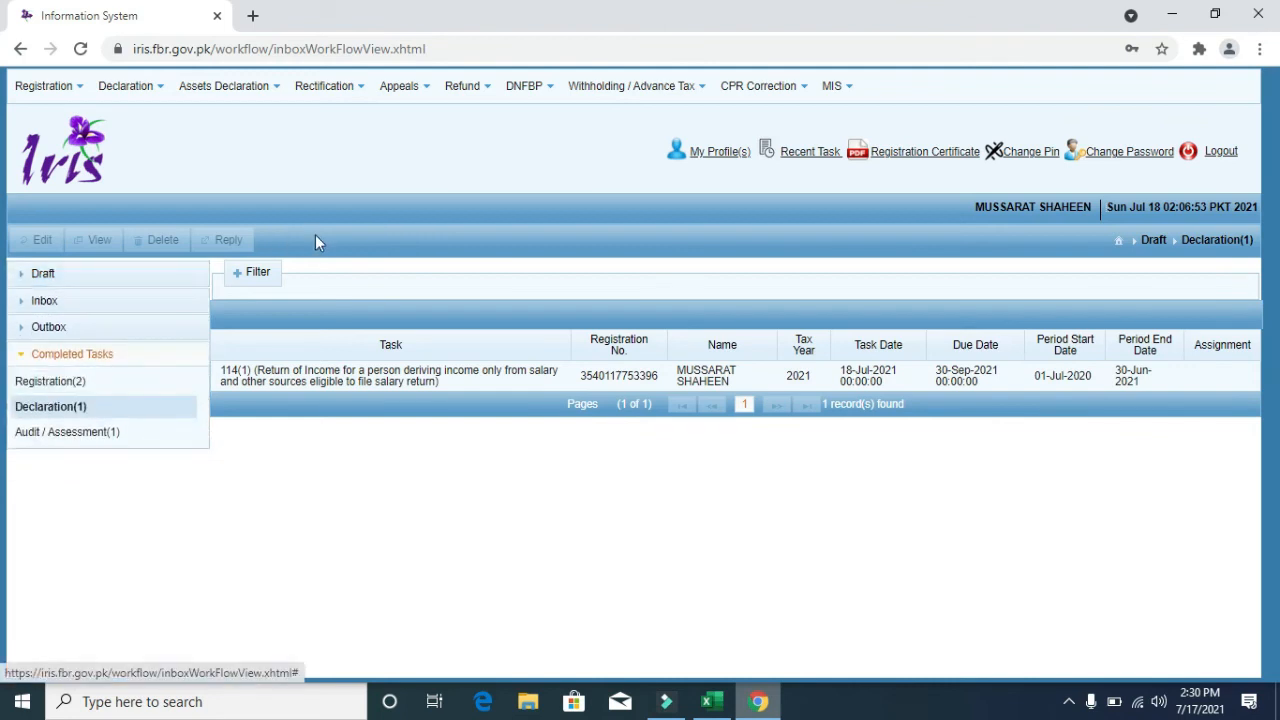
- View and print the filed 2020 declaration from Completed Tasks, then expand Draft
left_click(81, 412)
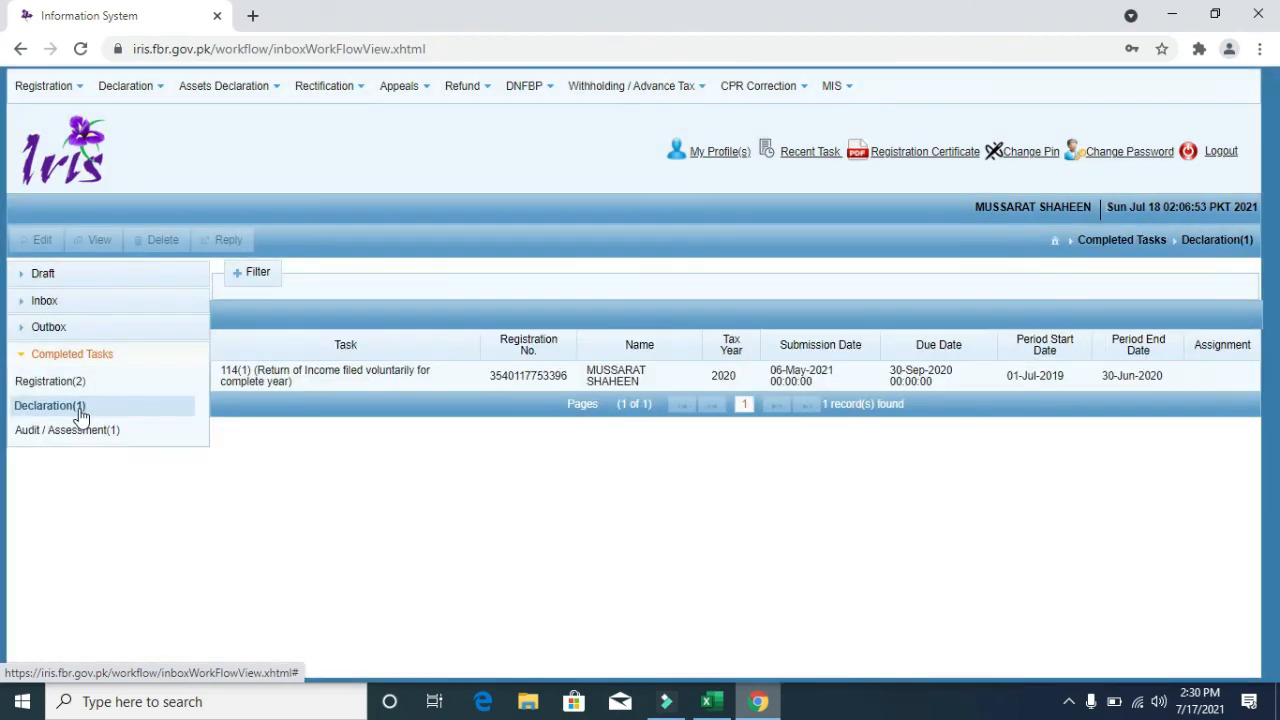
left_click(272, 386)
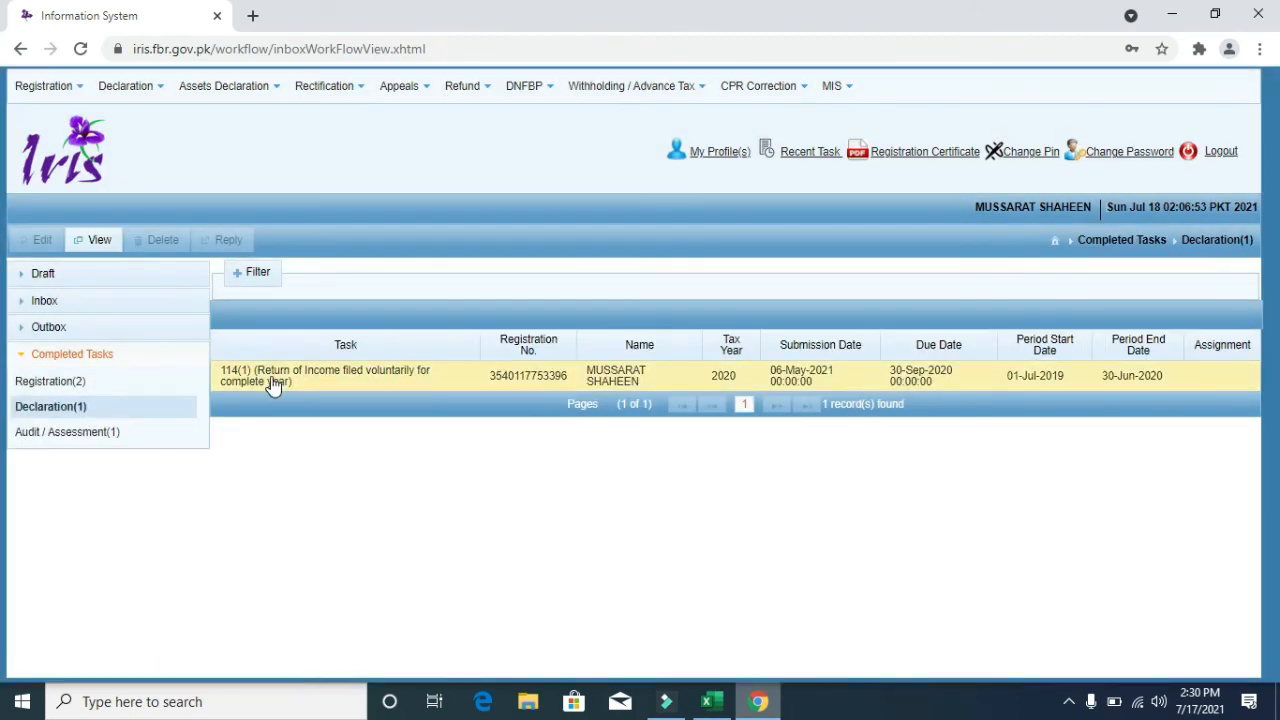
left_click(103, 241)
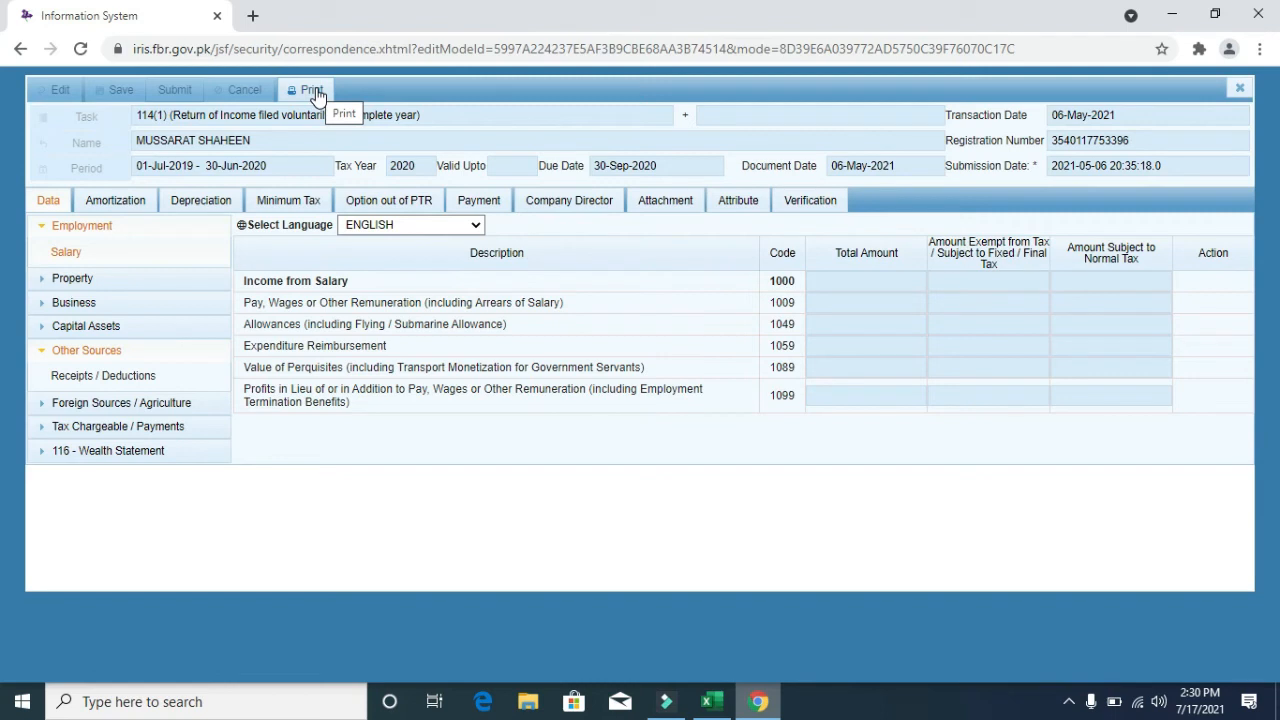
left_click(313, 92)
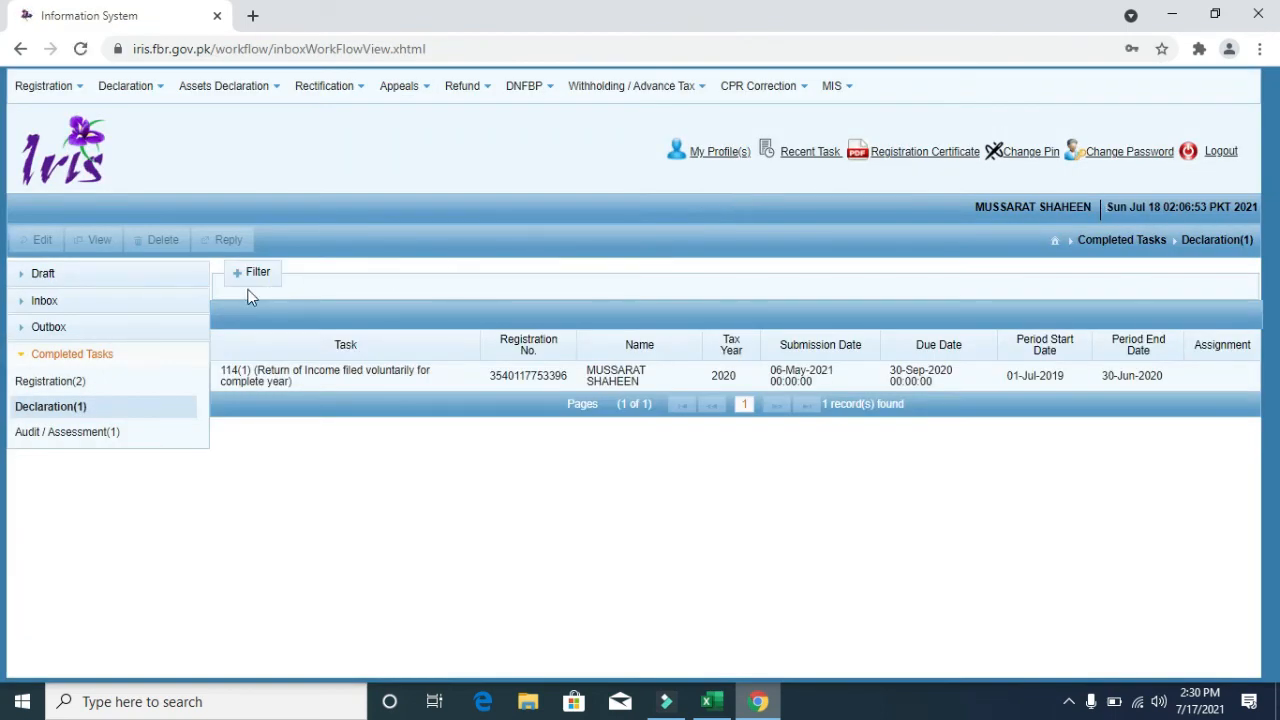
left_click(100, 278)
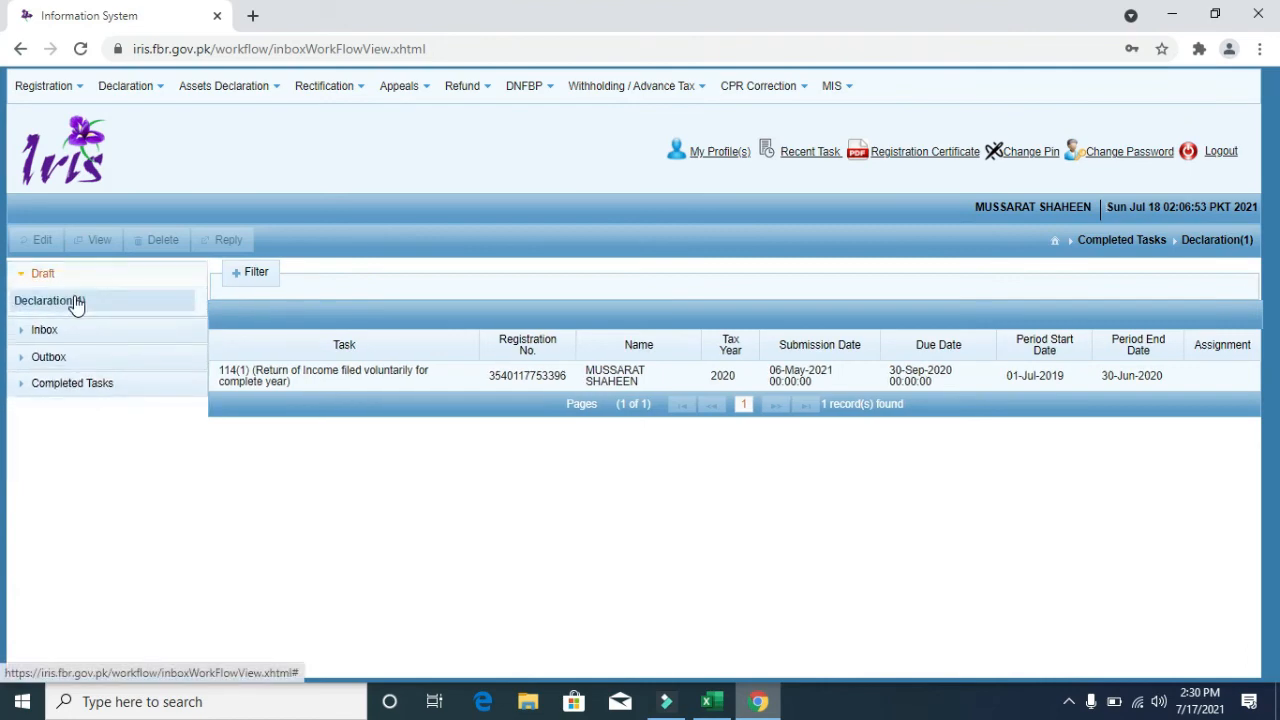
- Delete the old 2021 draft declaration
left_click(77, 302)
left_click(263, 372)
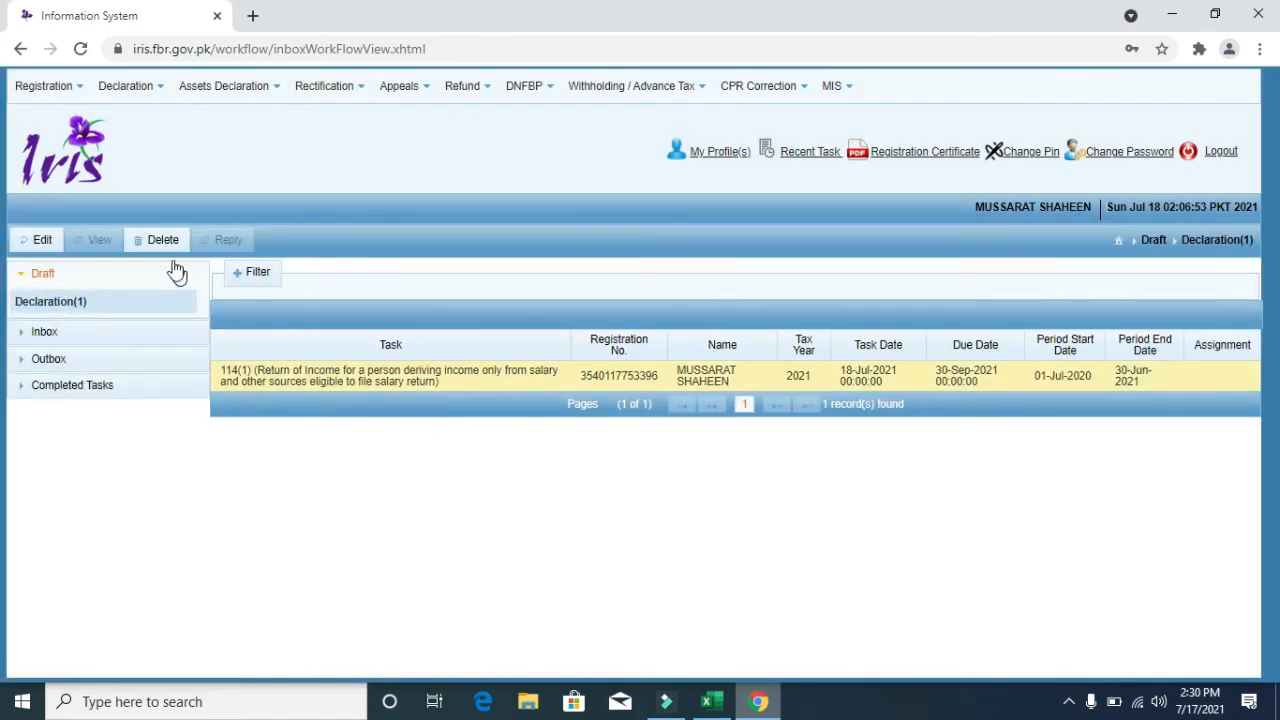
left_click(162, 243)
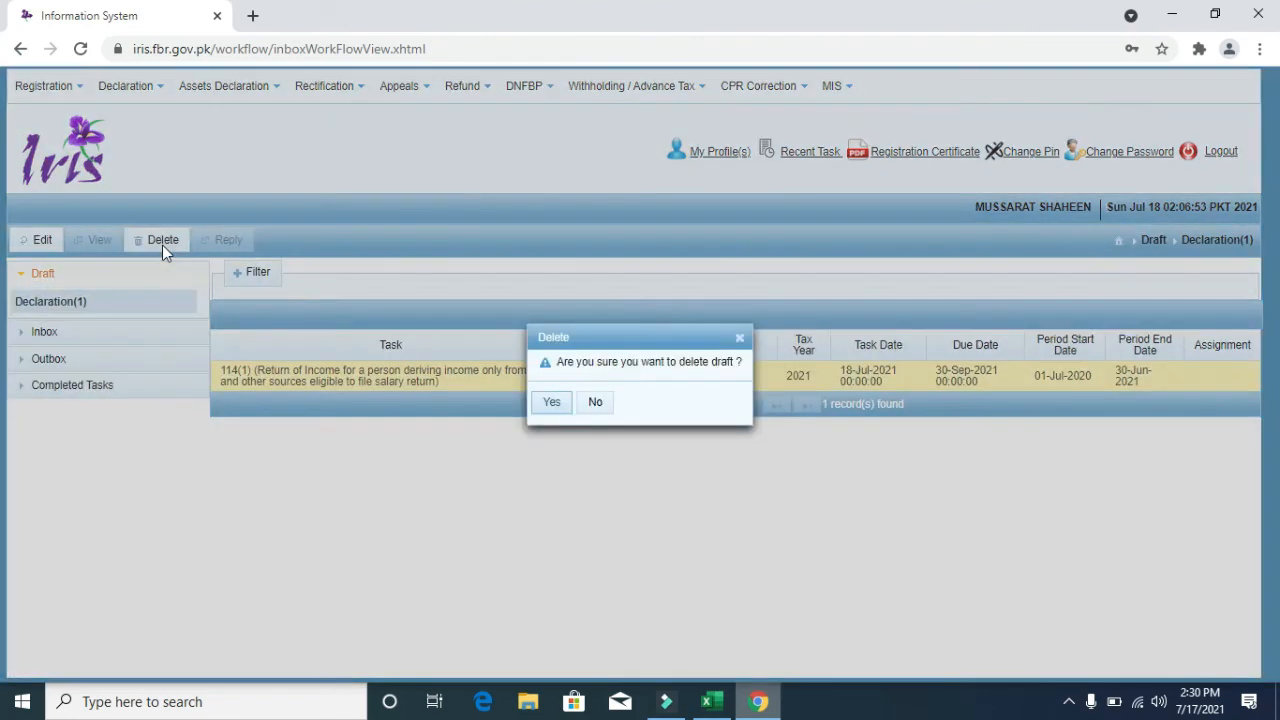
left_click(552, 403)
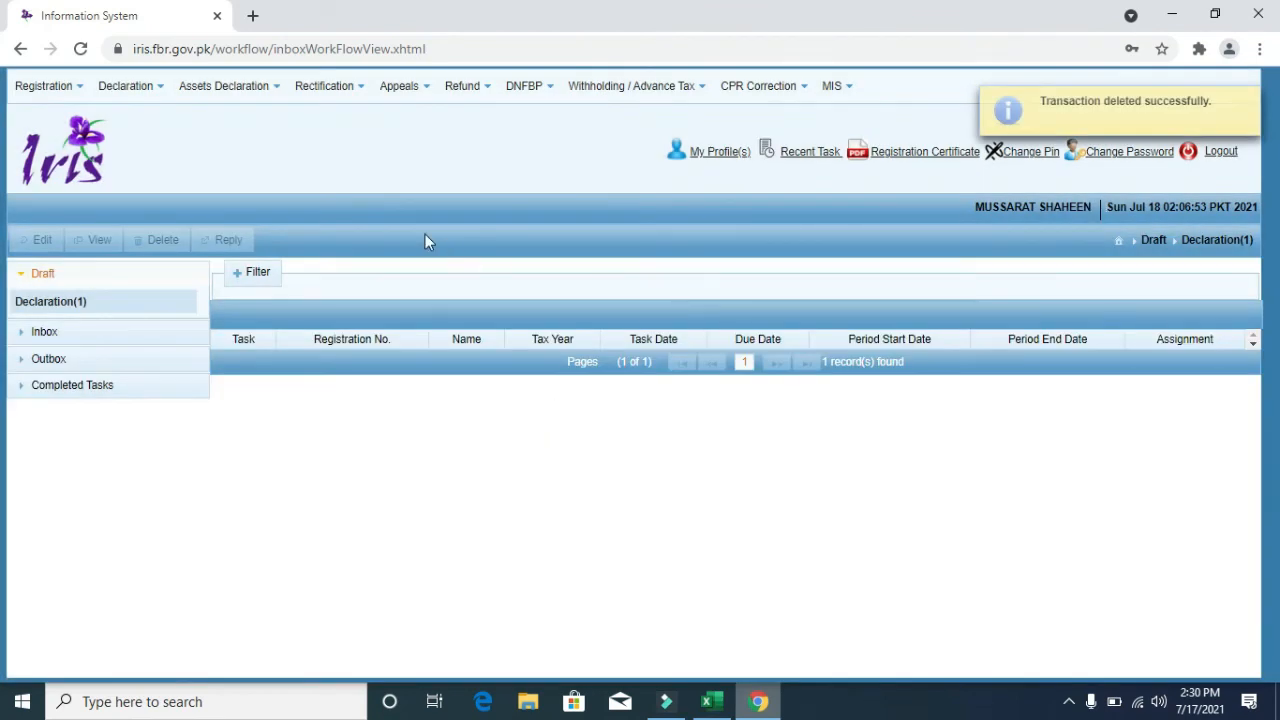
- Start a new Salary Return for Individuals - Classic View for period 01-Jul-2020 to 30-Jun-2021
left_click(122, 90)
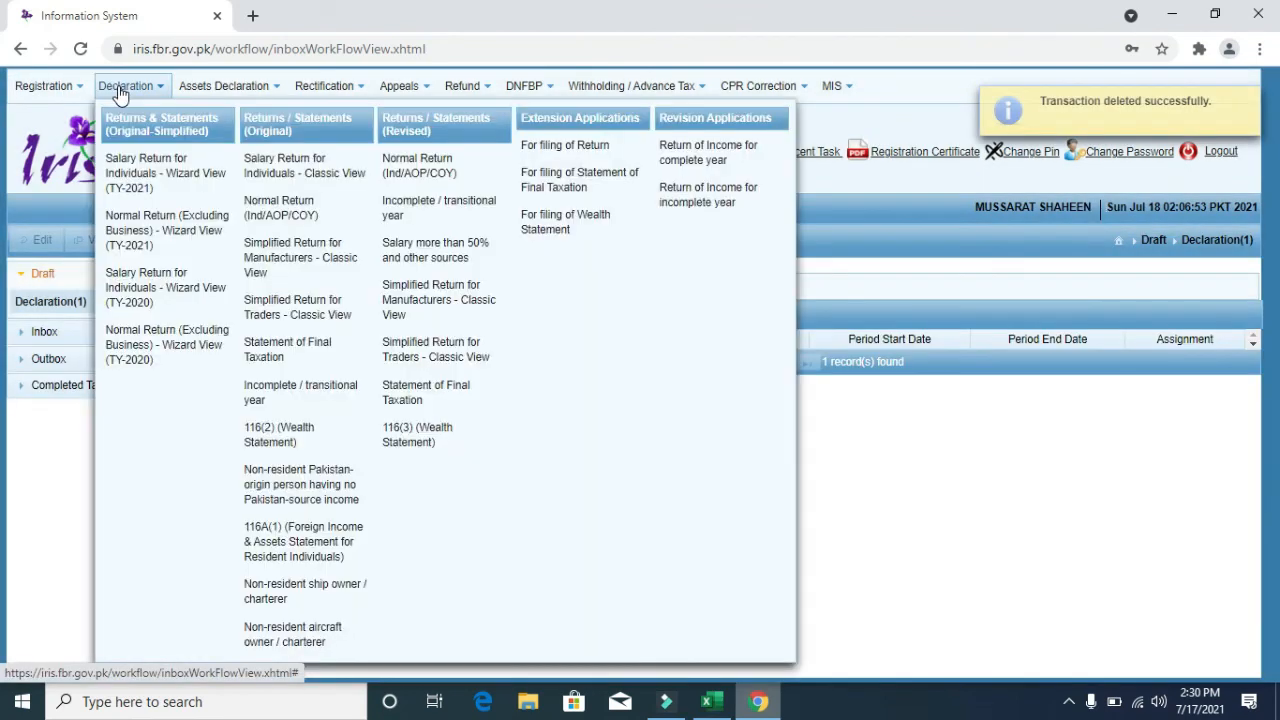
left_click(283, 168)
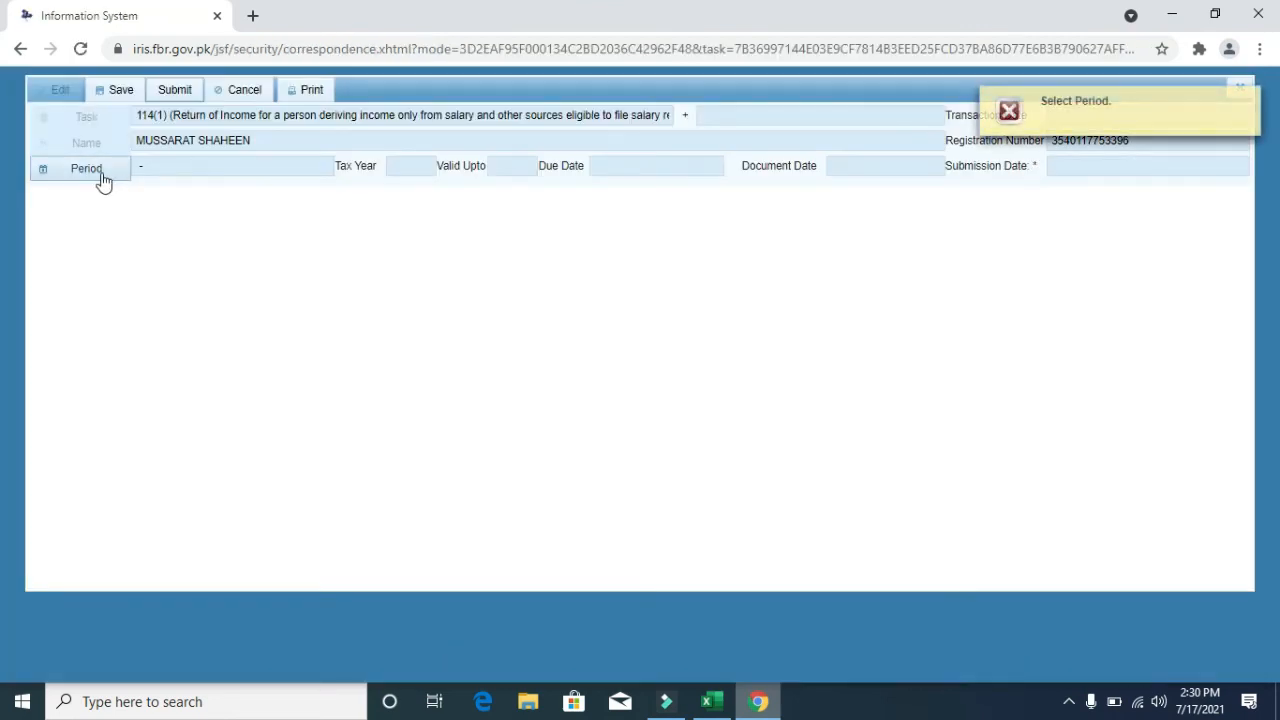
left_click(86, 169)
type("2021")
key("Return")
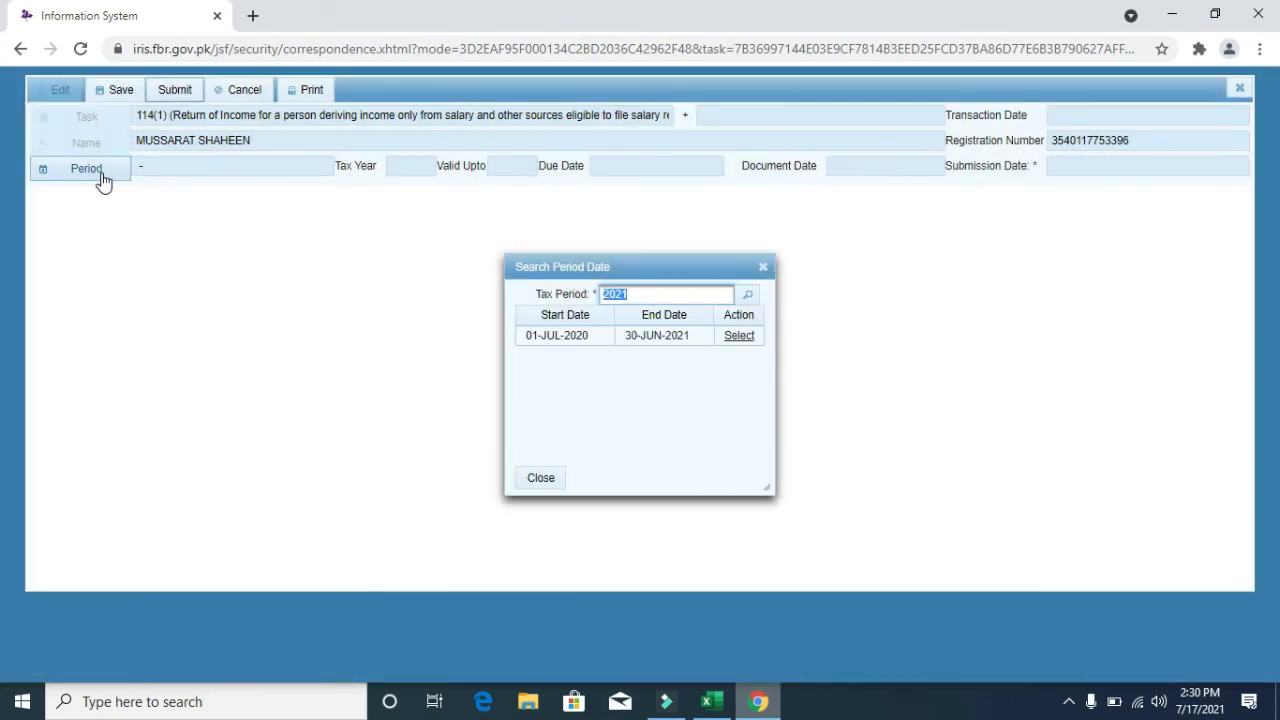
left_click(737, 345)
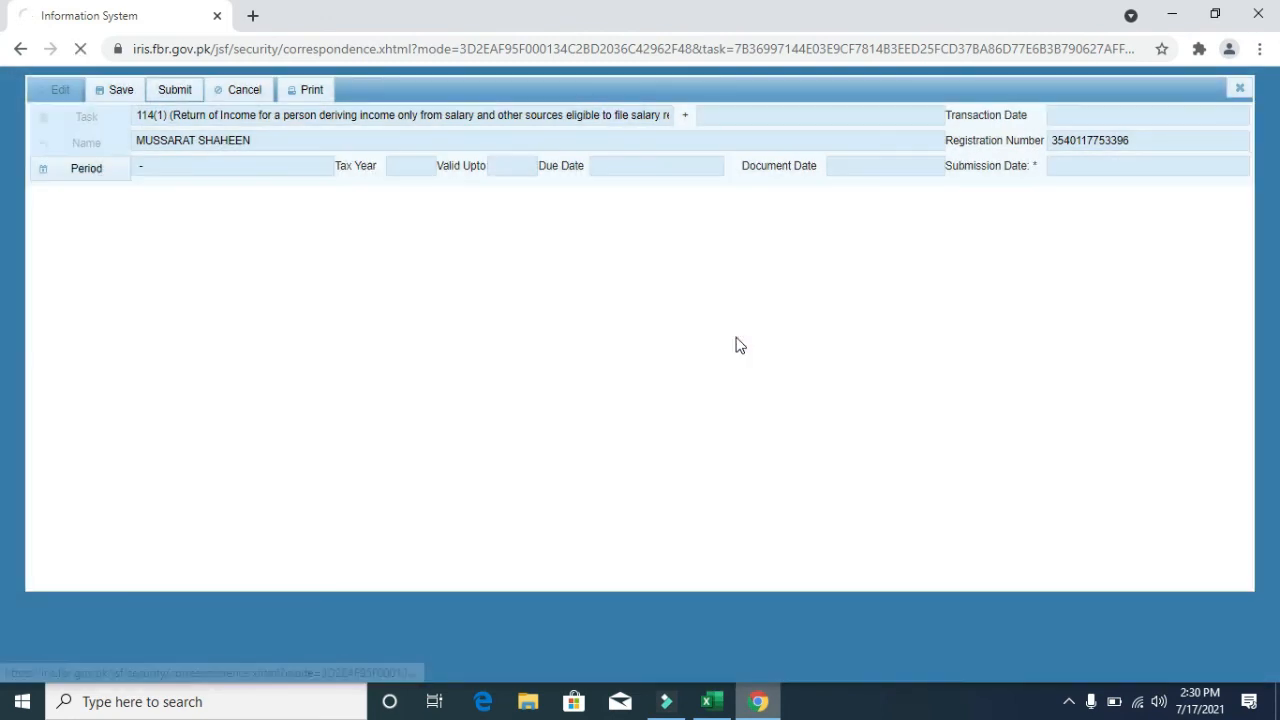
left_click(160, 350)
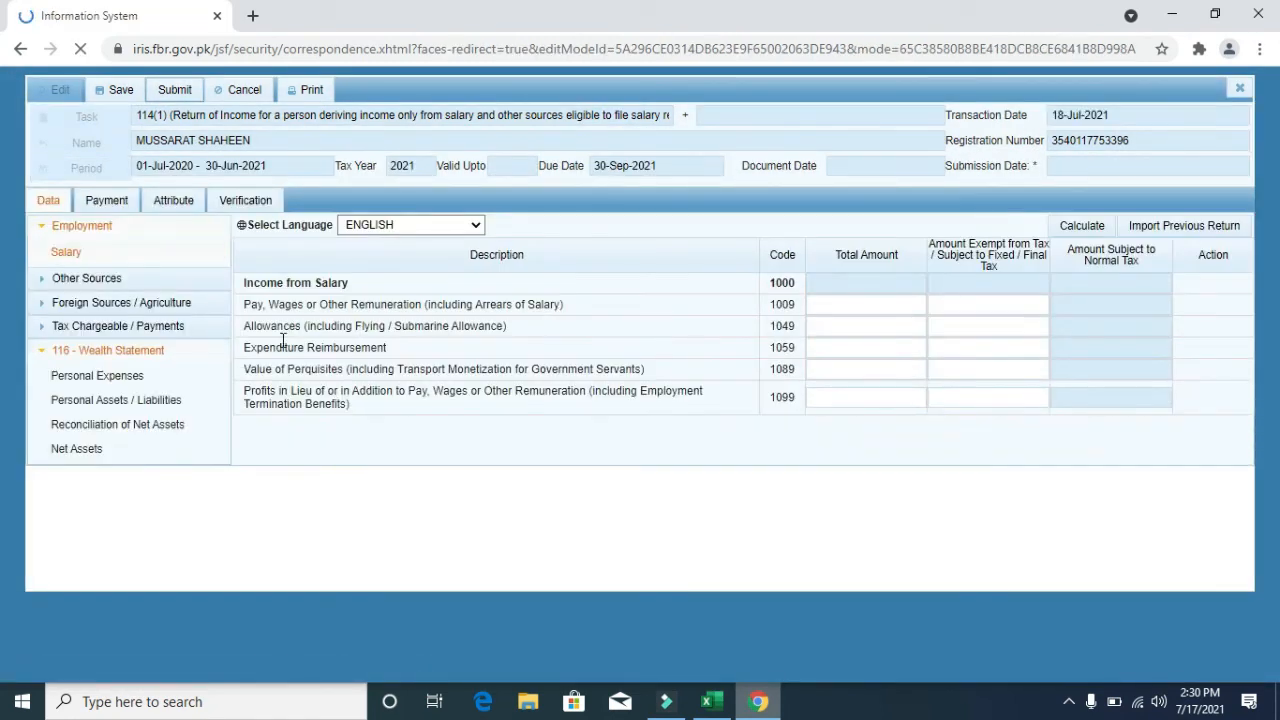
left_click(135, 403)
left_click_drag(1278, 252, 1278, 350)
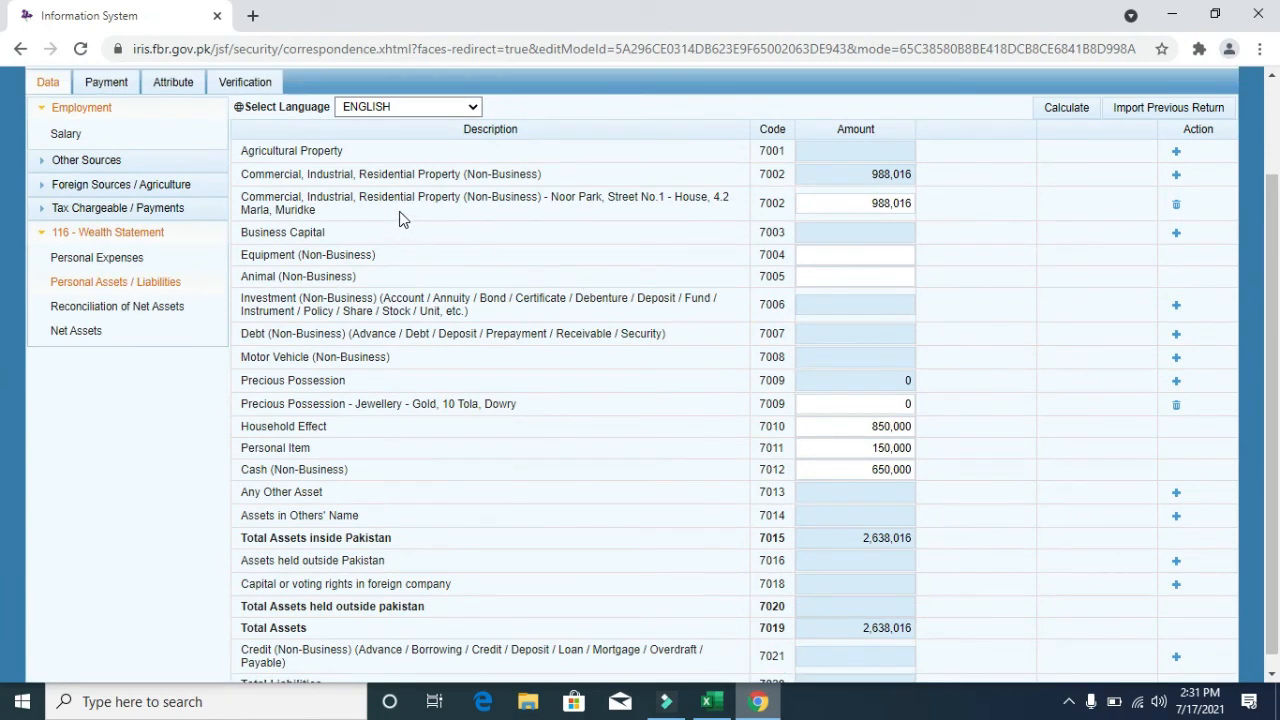
left_click_drag(1278, 210, 1278, 460)
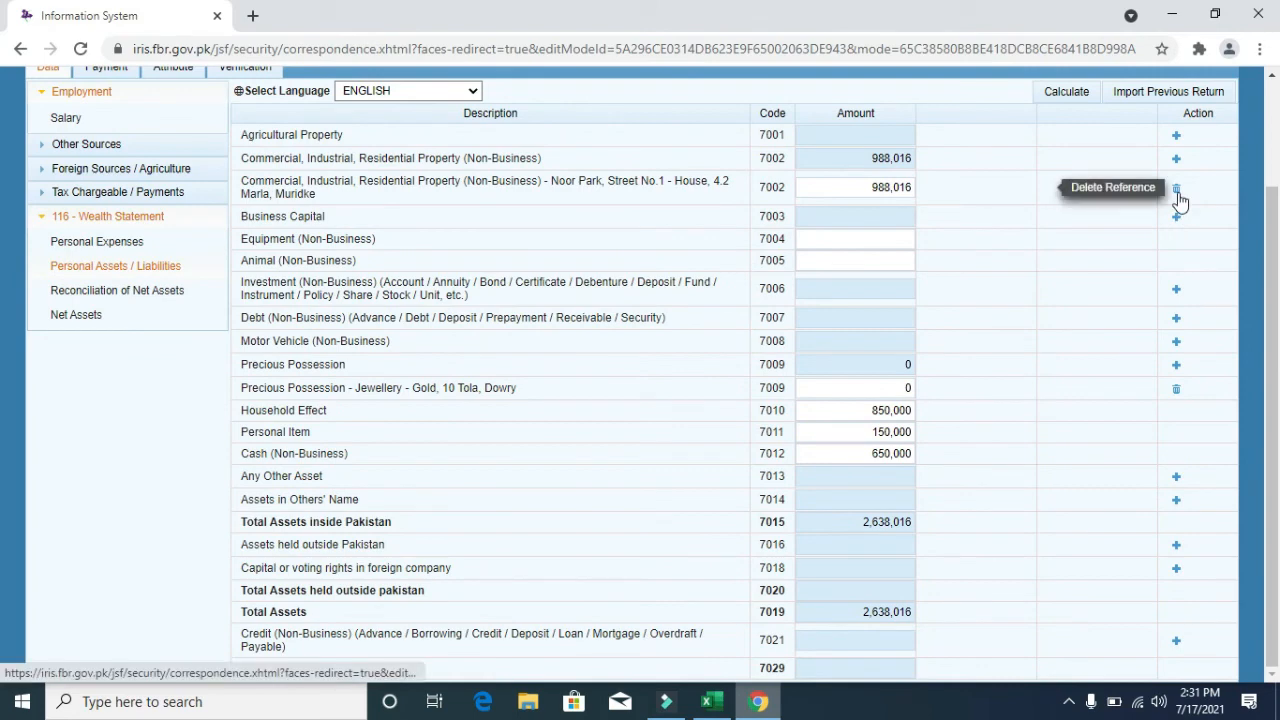
left_click(112, 312)
left_click(129, 428)
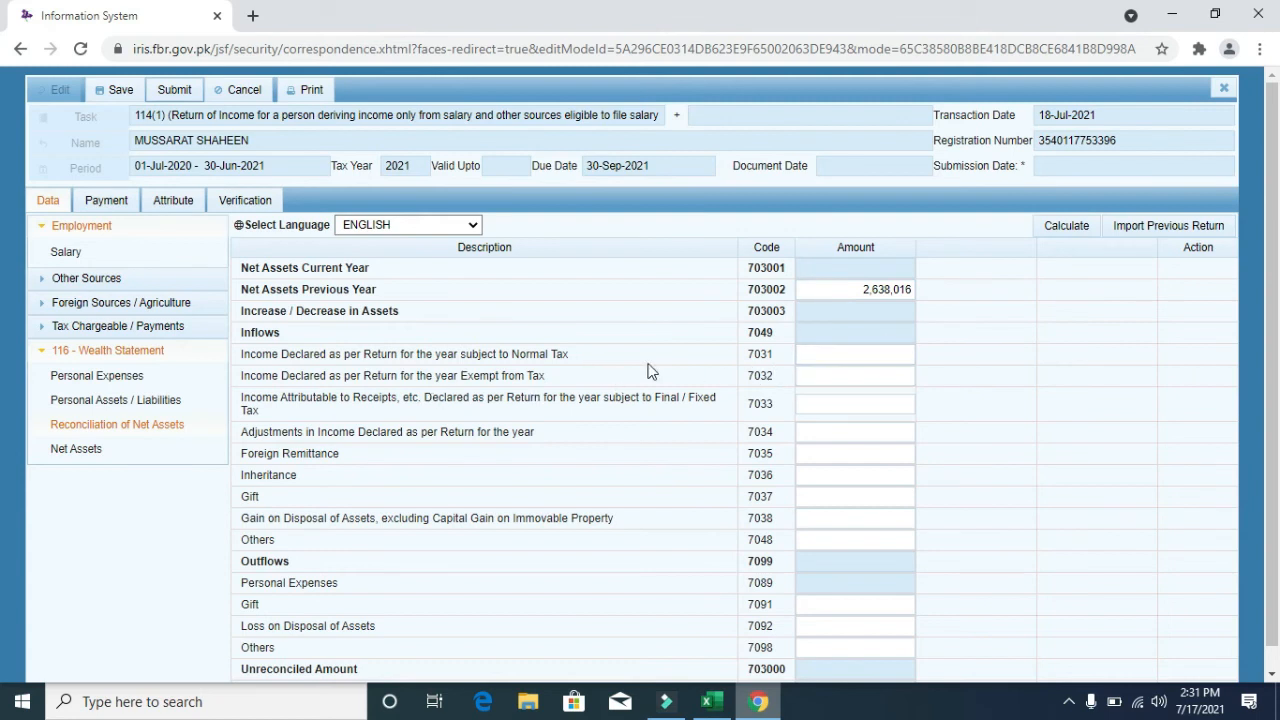
left_click(843, 354)
left_click(847, 380)
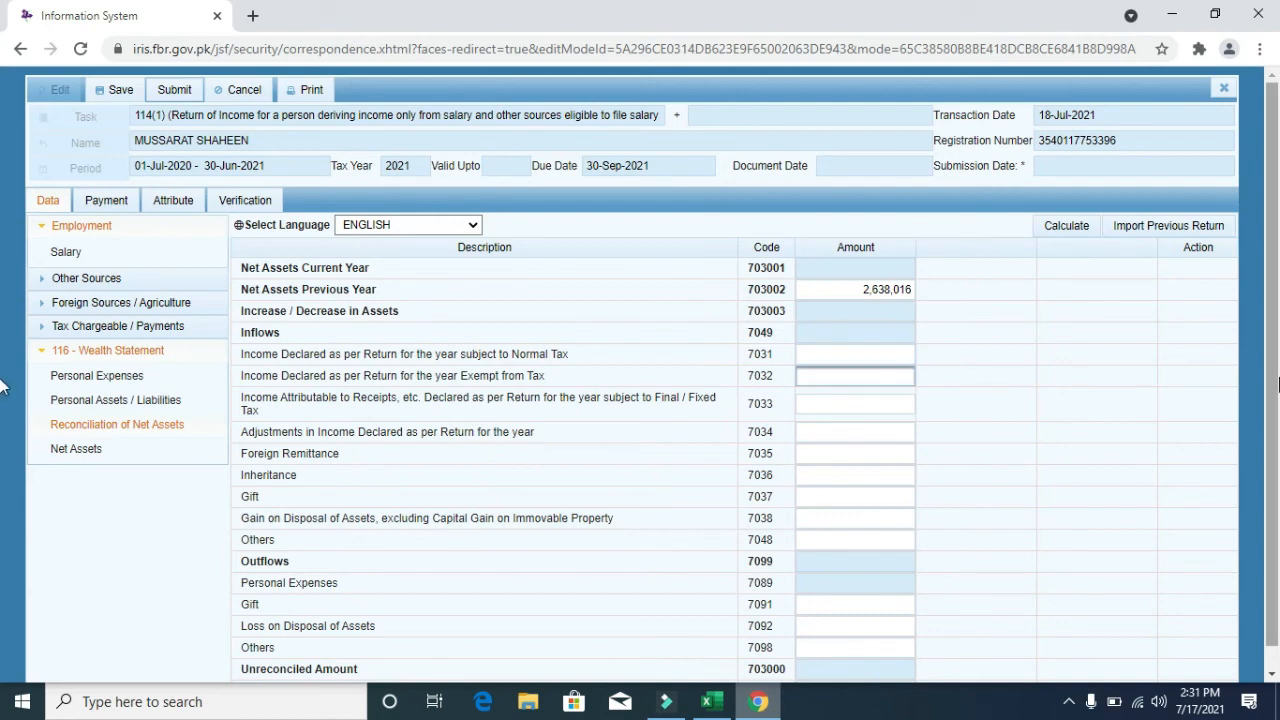
scroll(1000, 480, "down", 1)
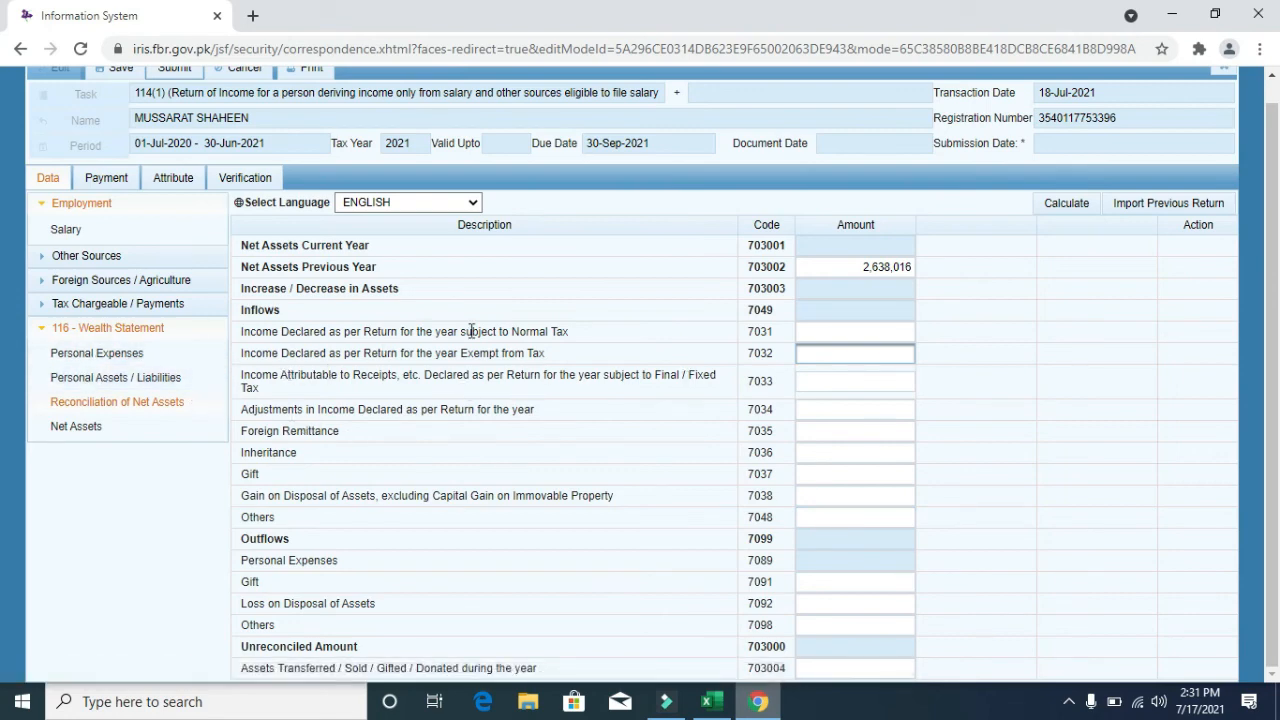
left_click(171, 378)
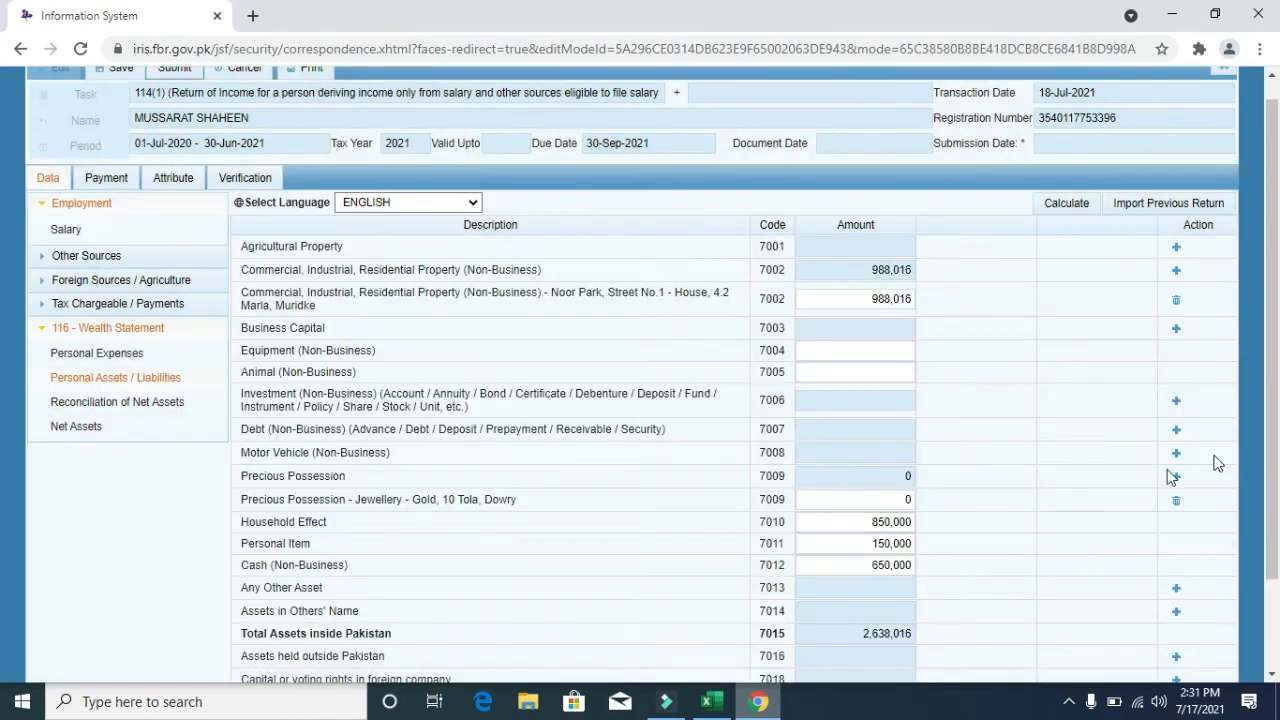
left_click_drag(1278, 390, 1278, 530)
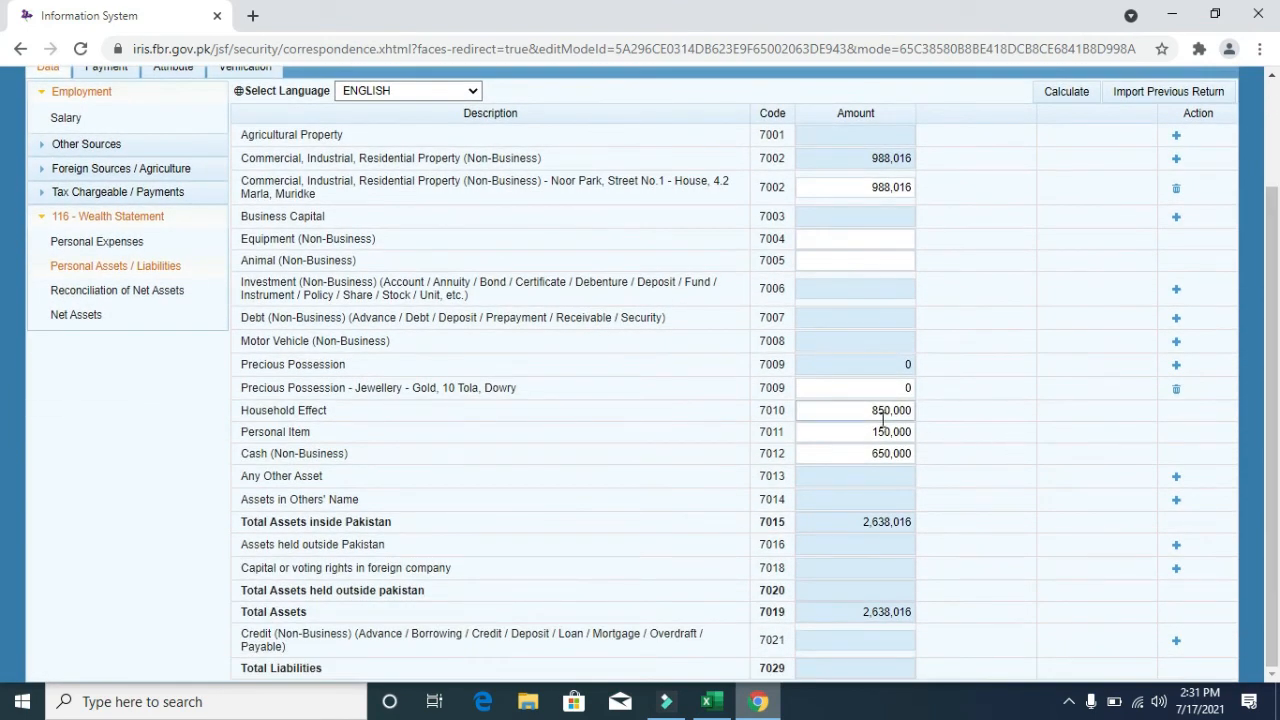
left_click_drag(909, 417, 501, 303)
- Record 400,000 of other household expenses in 7087 and recalculate personal expenses
left_click(190, 251)
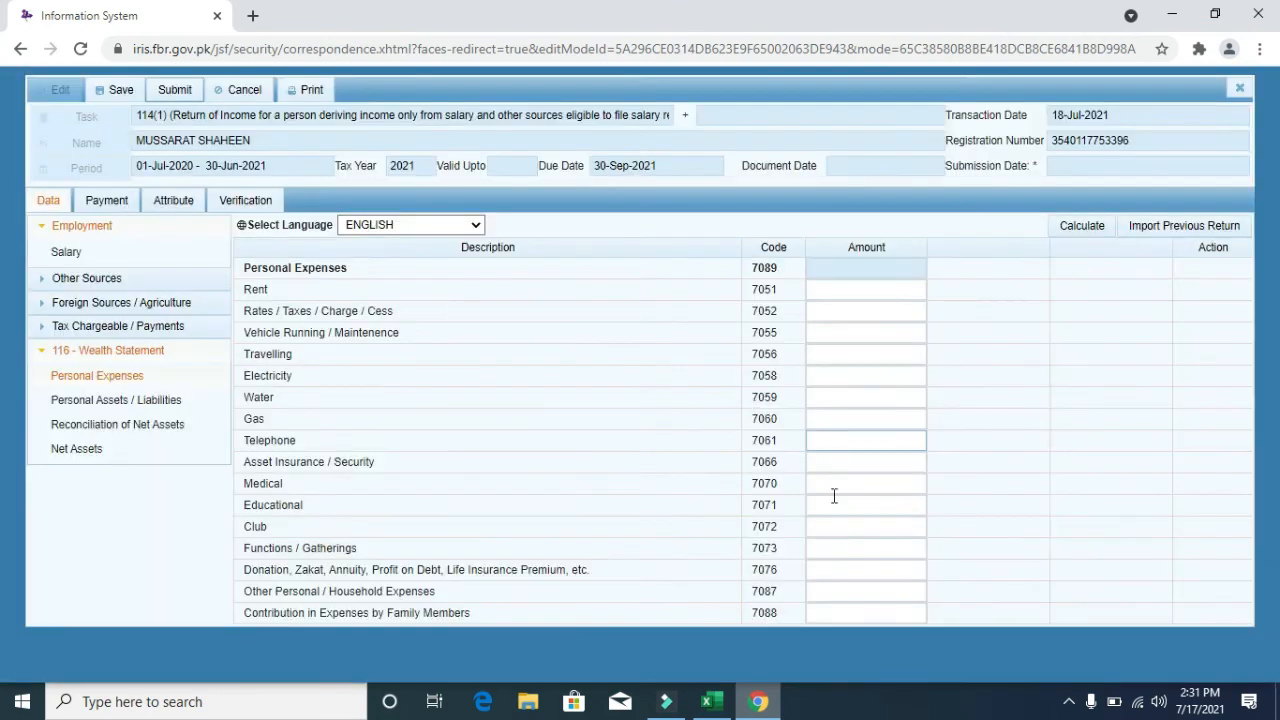
left_click(840, 590)
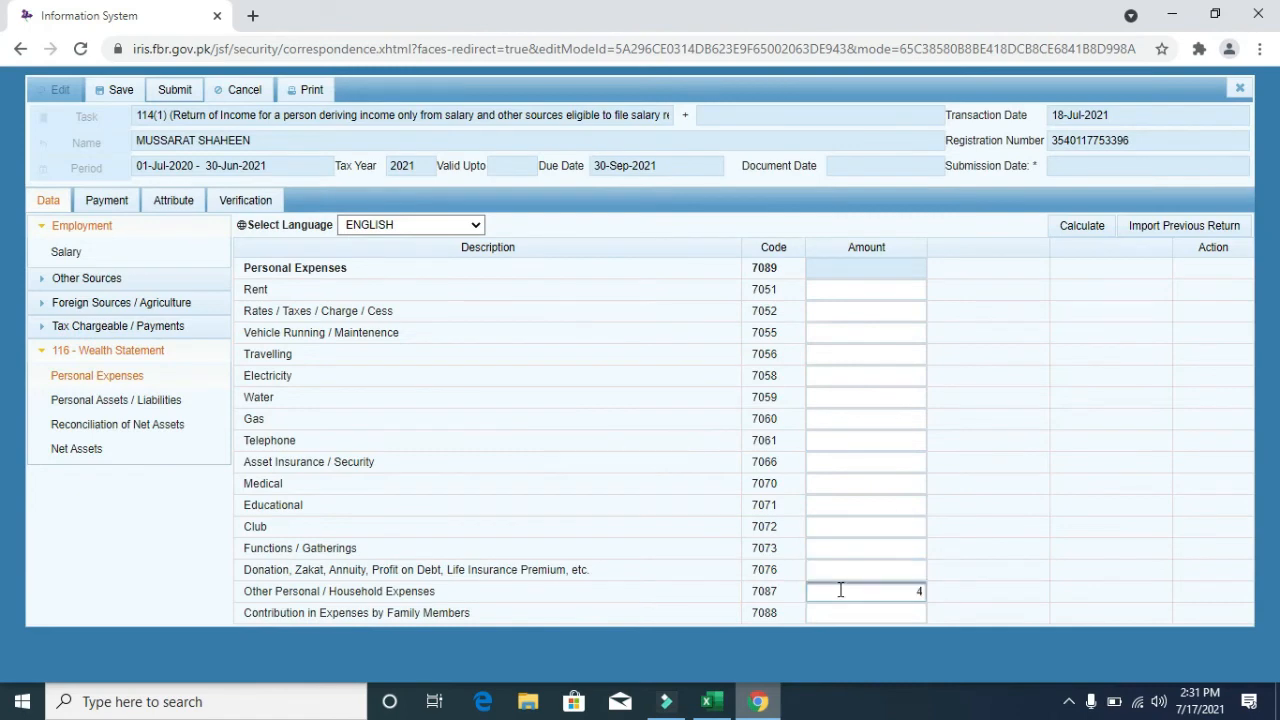
left_click(1095, 229)
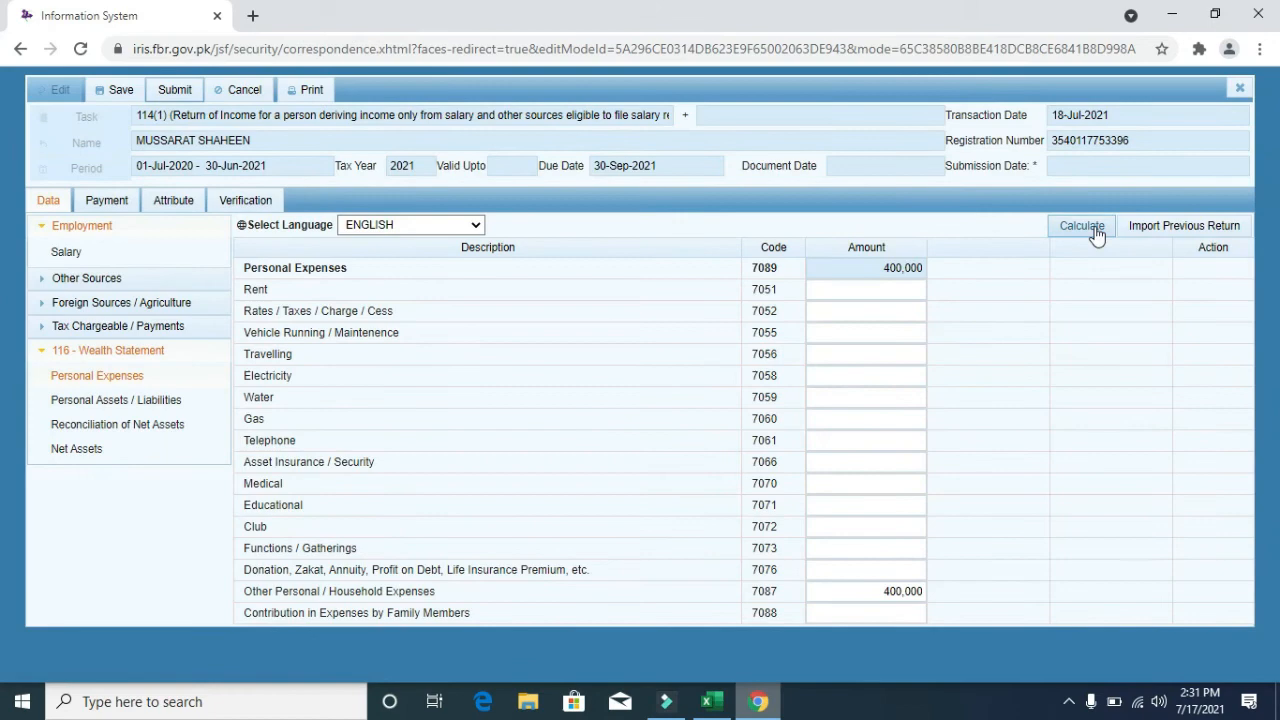
left_click(1095, 229)
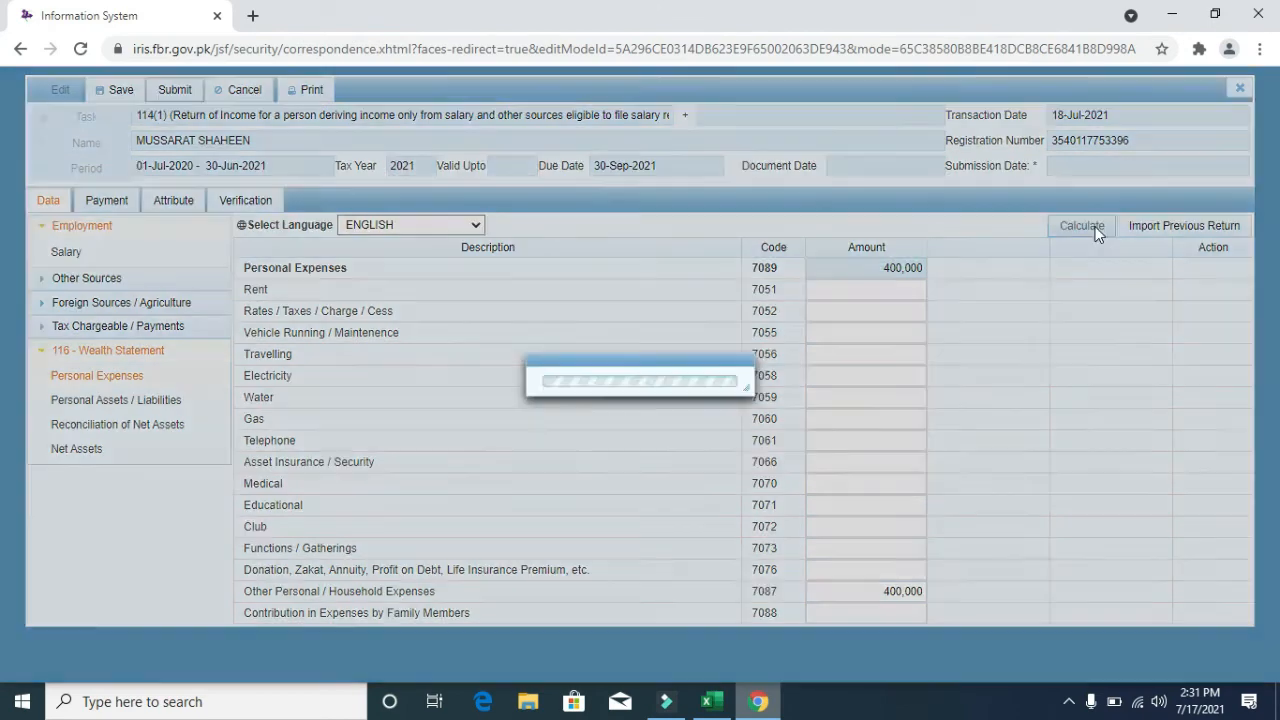
- Change Cash (Non-Business) to 850,000 and recalculate total assets to 2,838,016
left_click(174, 401)
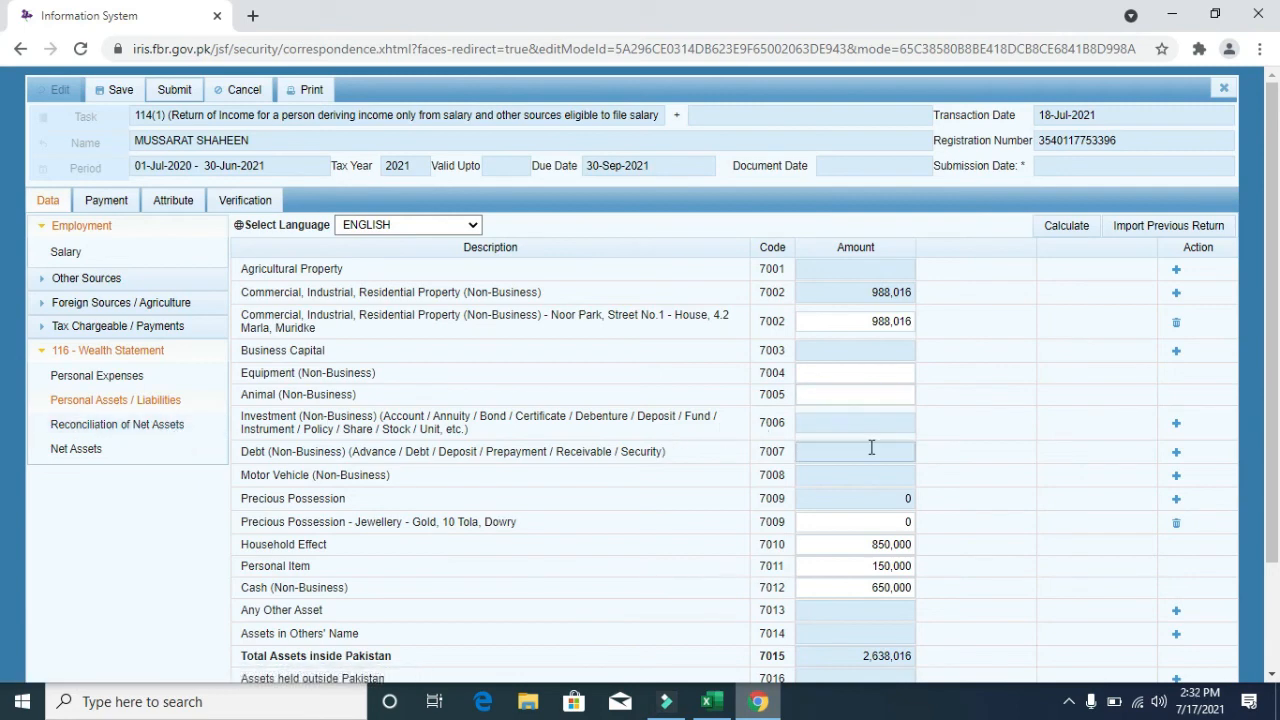
left_click(857, 589)
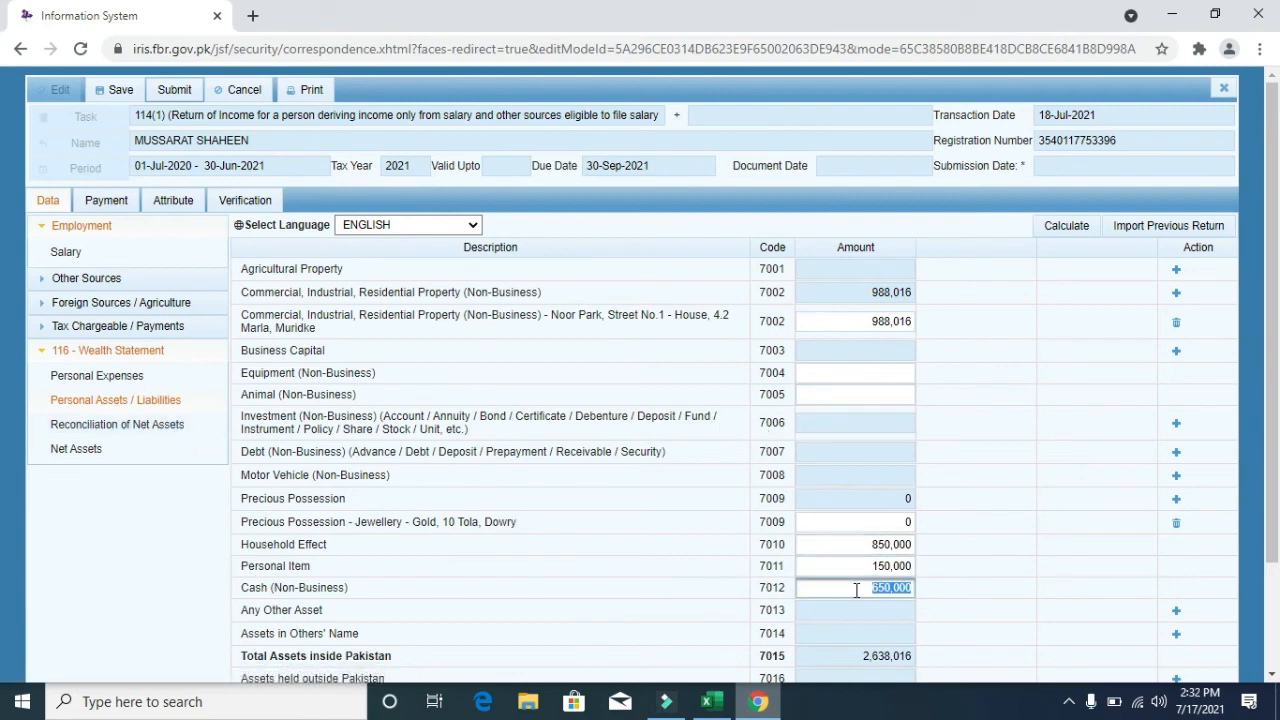
left_click(857, 590)
left_click(1086, 227)
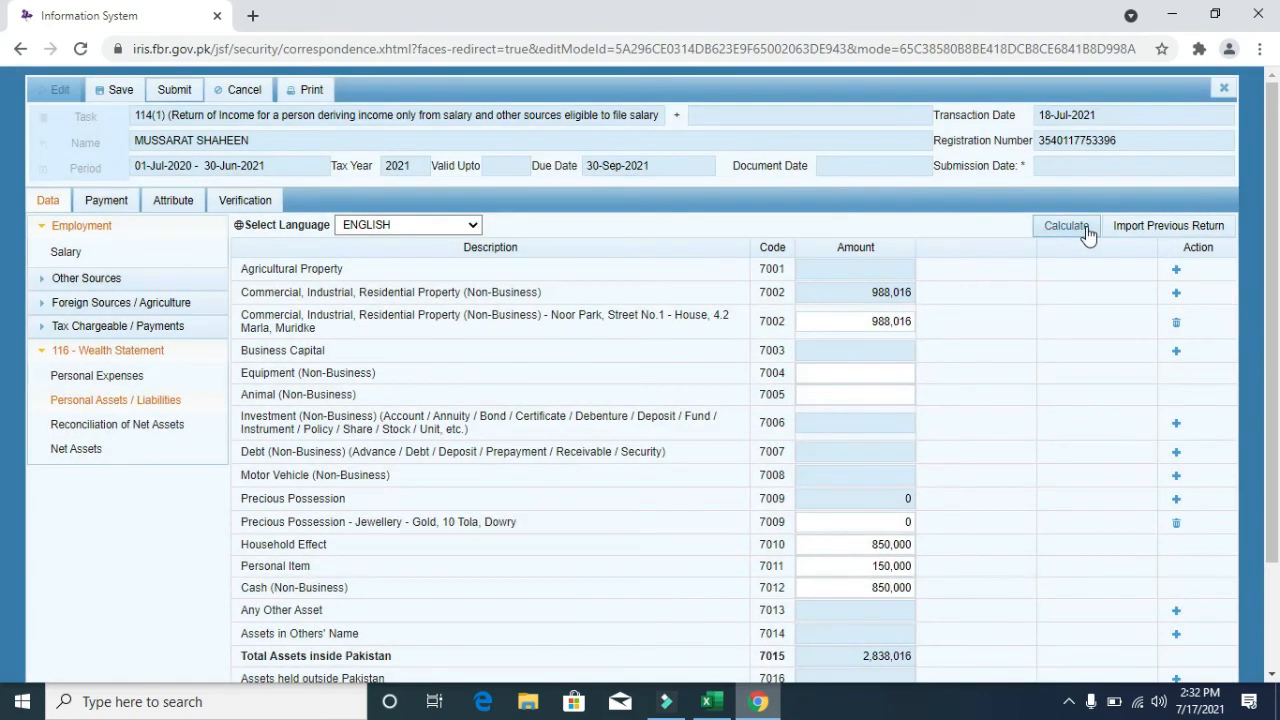
left_click(1086, 228)
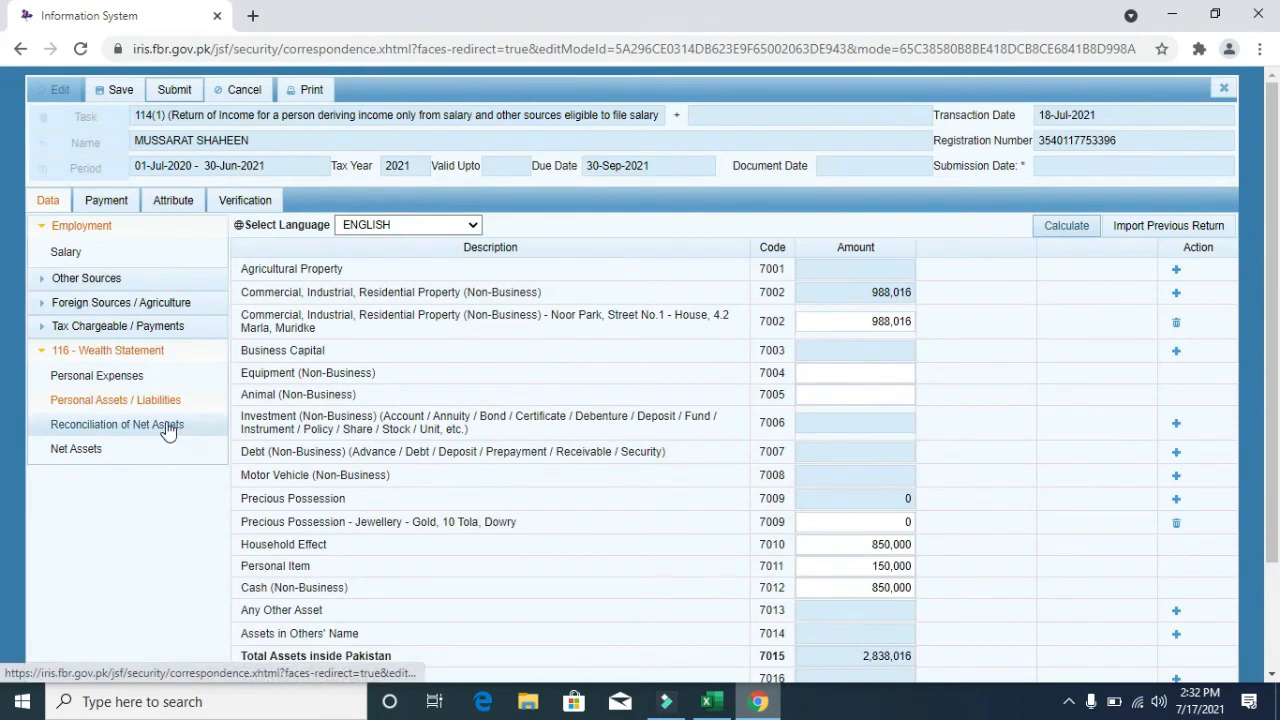
left_click(166, 424)
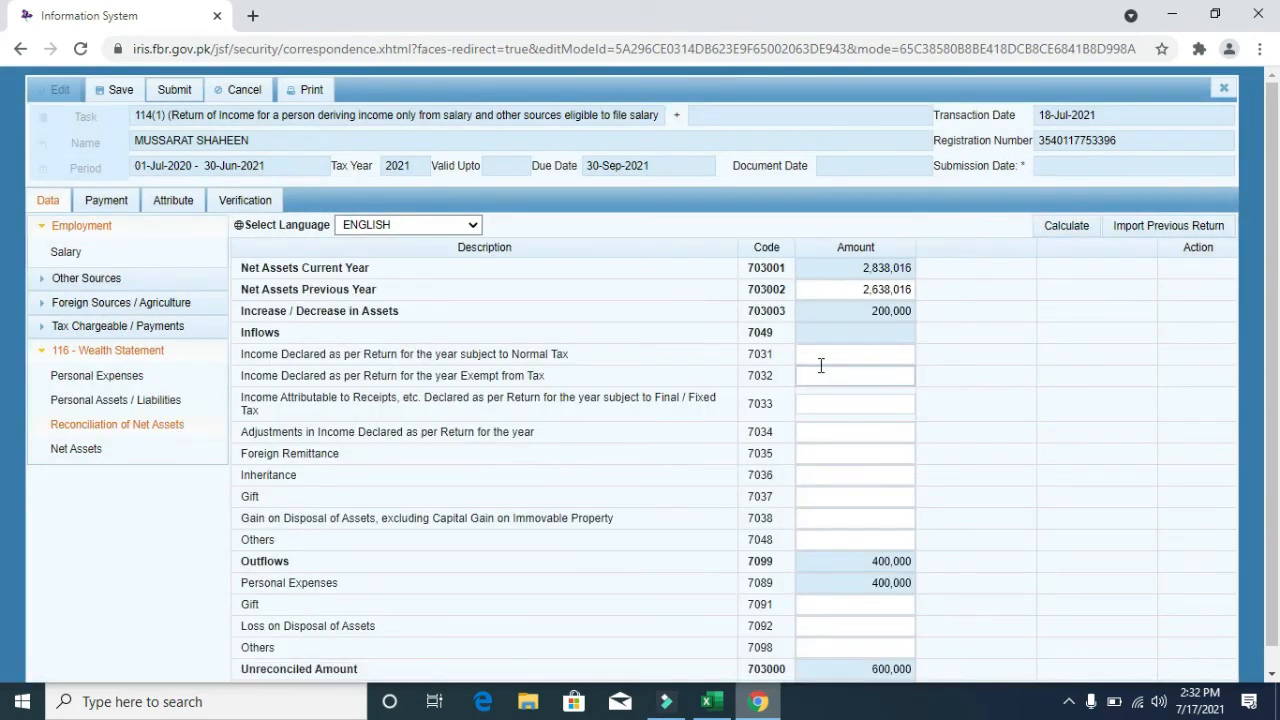
- Declare 900,000 income subject to normal tax in field 7031 and recalculate
left_click(843, 362)
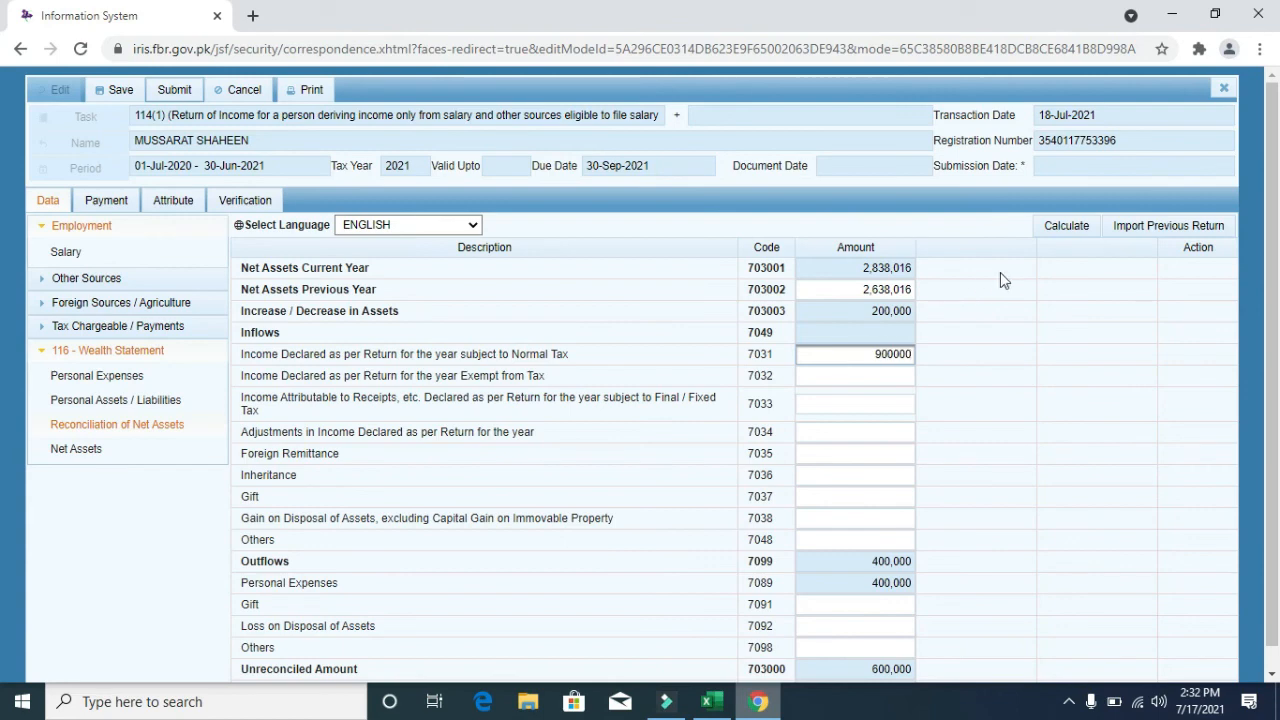
left_click(1072, 232)
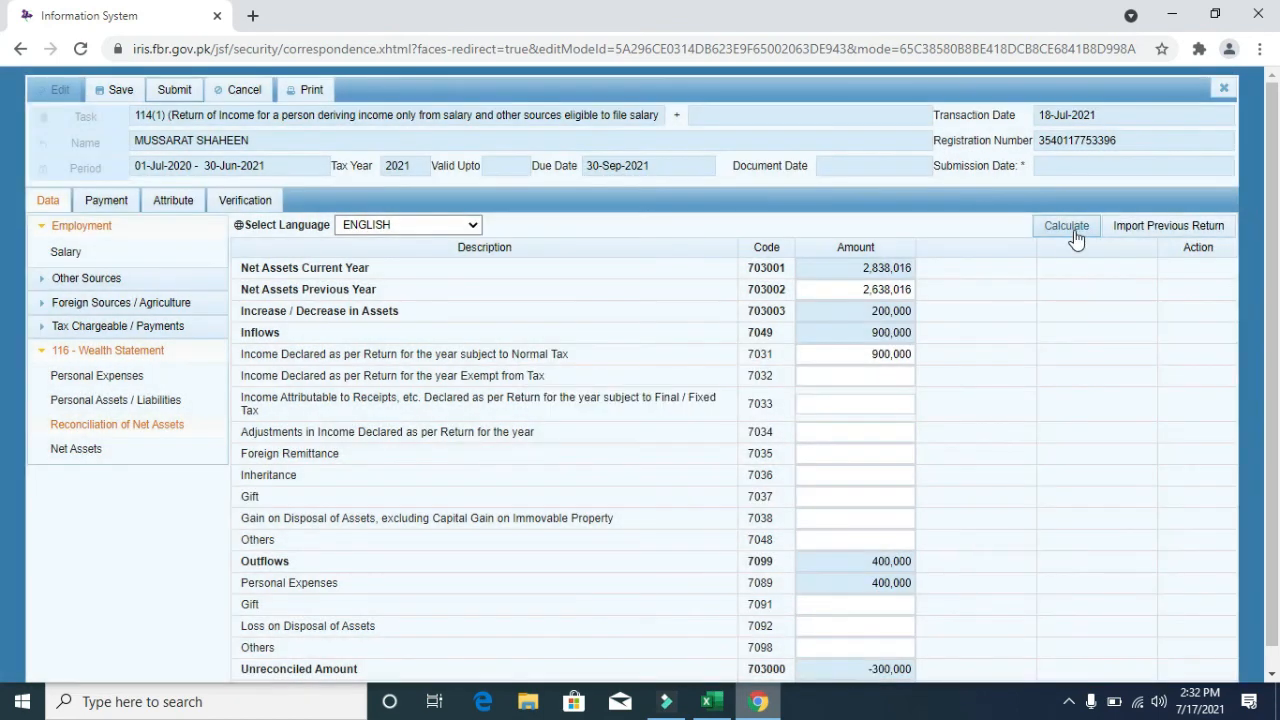
left_click(1075, 236)
left_click(1074, 232)
- Review totals: 900,000 inflows, 400,000 outflows, 2,838,016 net assets, -300,000 unreconciled
scroll(1270, 398, "down", 1)
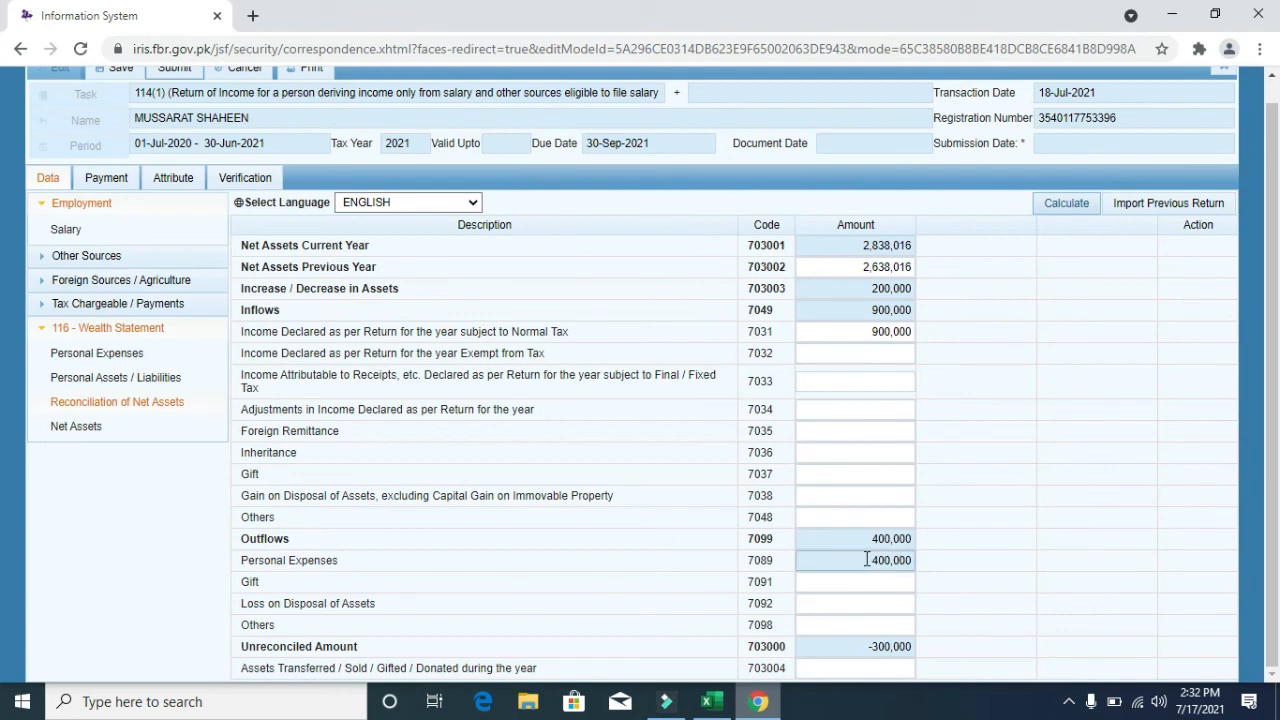
left_click_drag(867, 559, 940, 560)
left_click(864, 245)
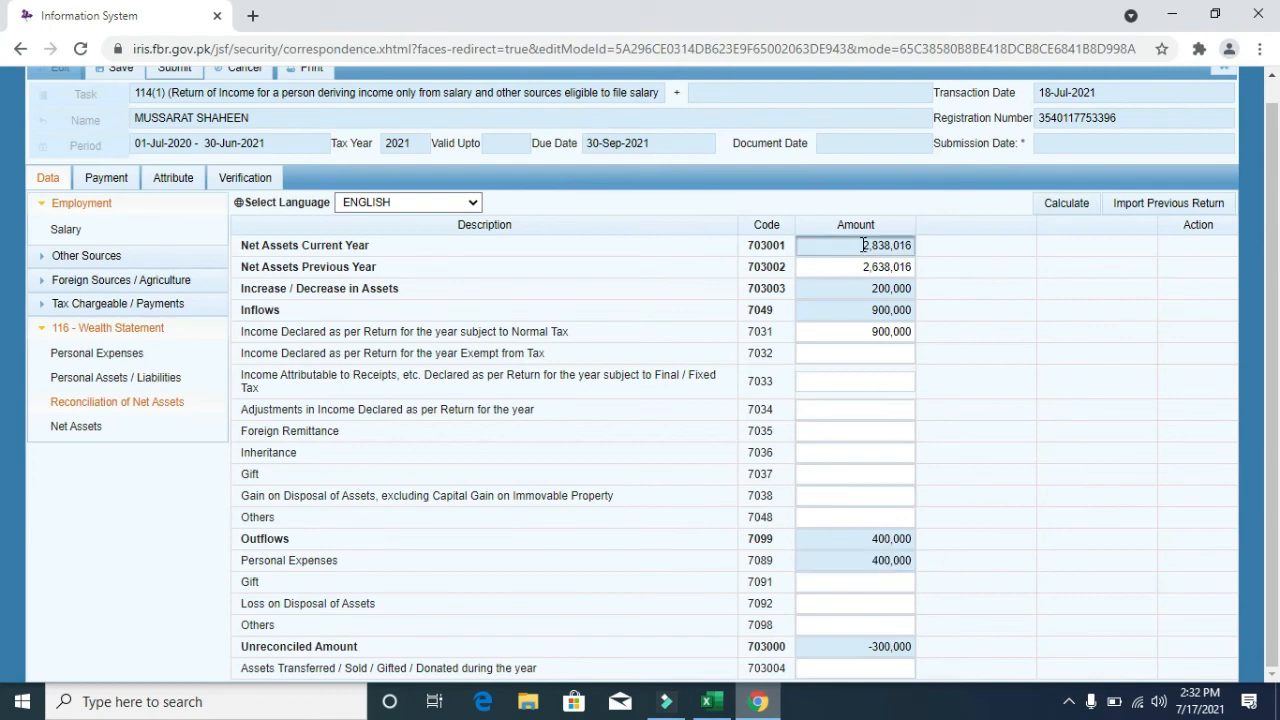
left_click_drag(864, 245, 922, 250)
left_click(866, 646)
left_click_drag(866, 646, 936, 650)
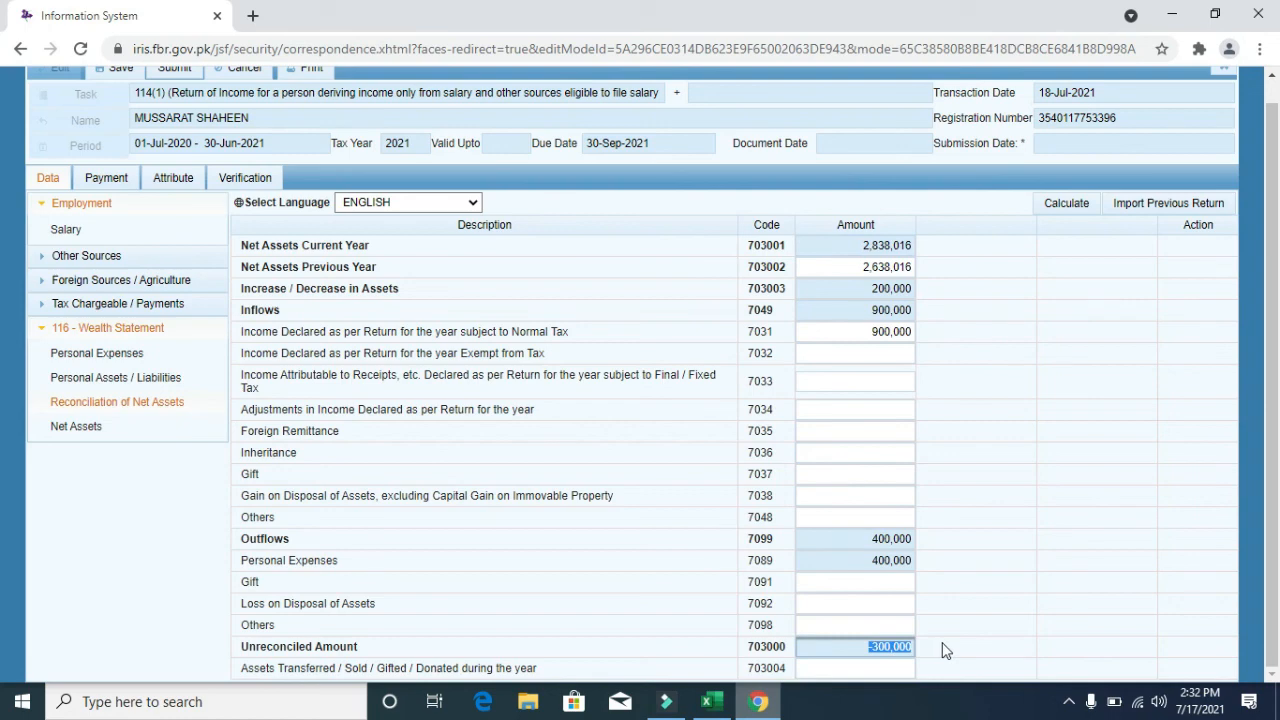
left_click(868, 309)
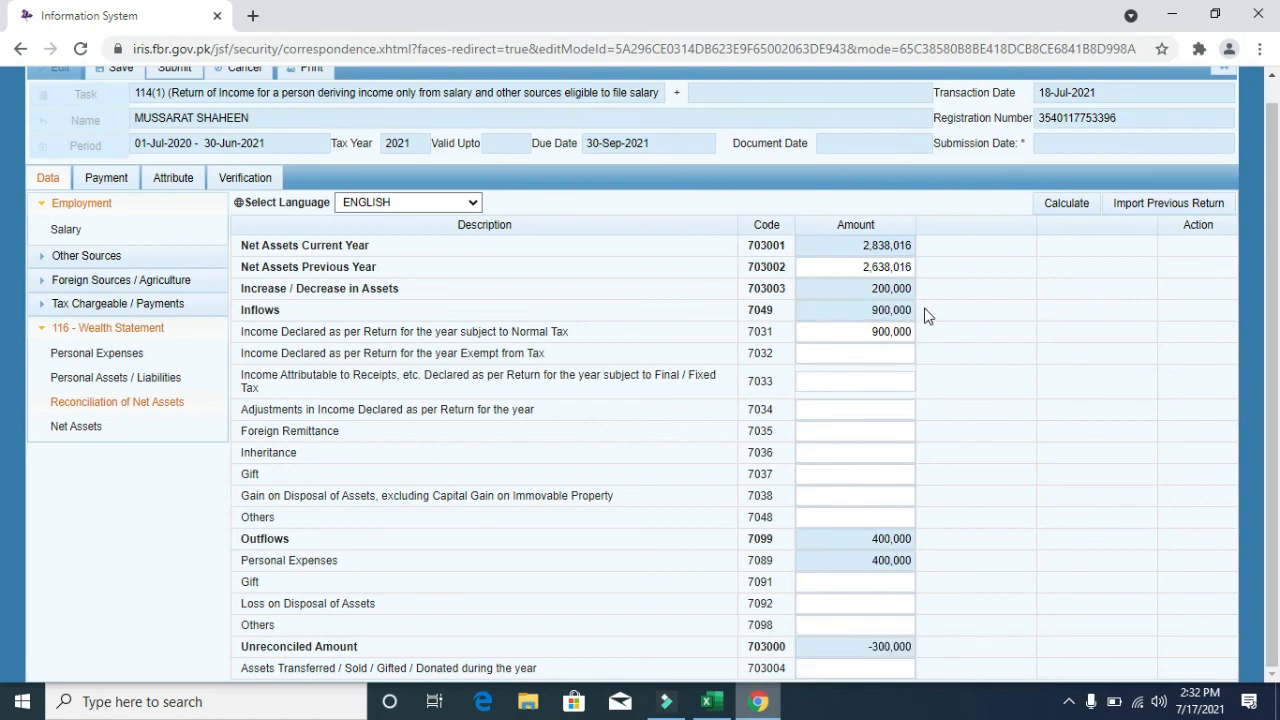
left_click(866, 538)
left_click_drag(866, 538, 938, 543)
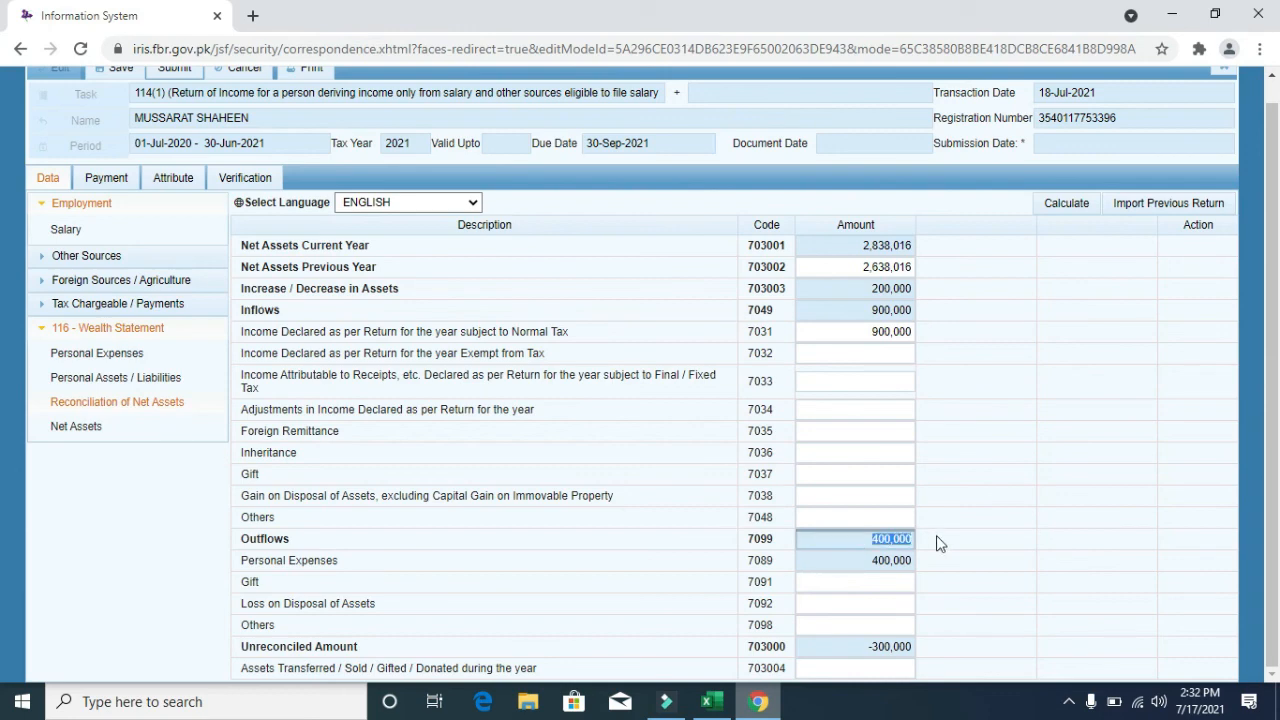
left_click(869, 313)
left_click_drag(869, 313, 925, 316)
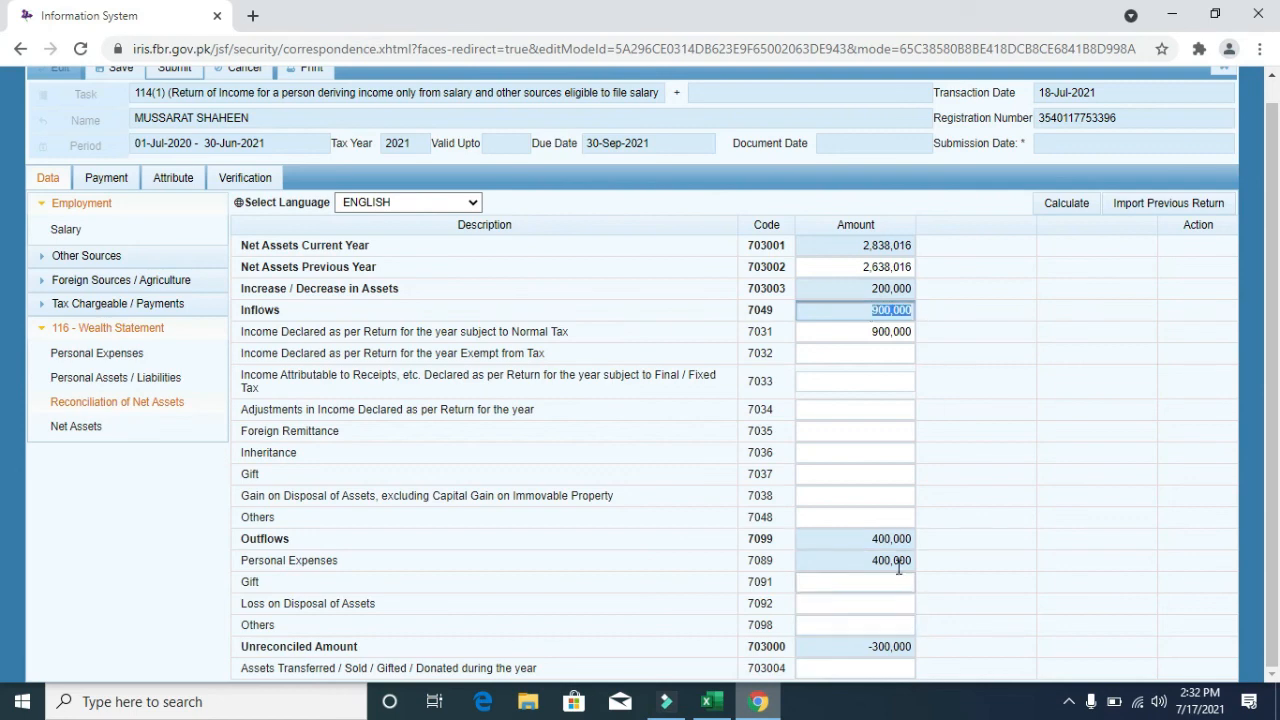
left_click_drag(866, 646, 935, 651)
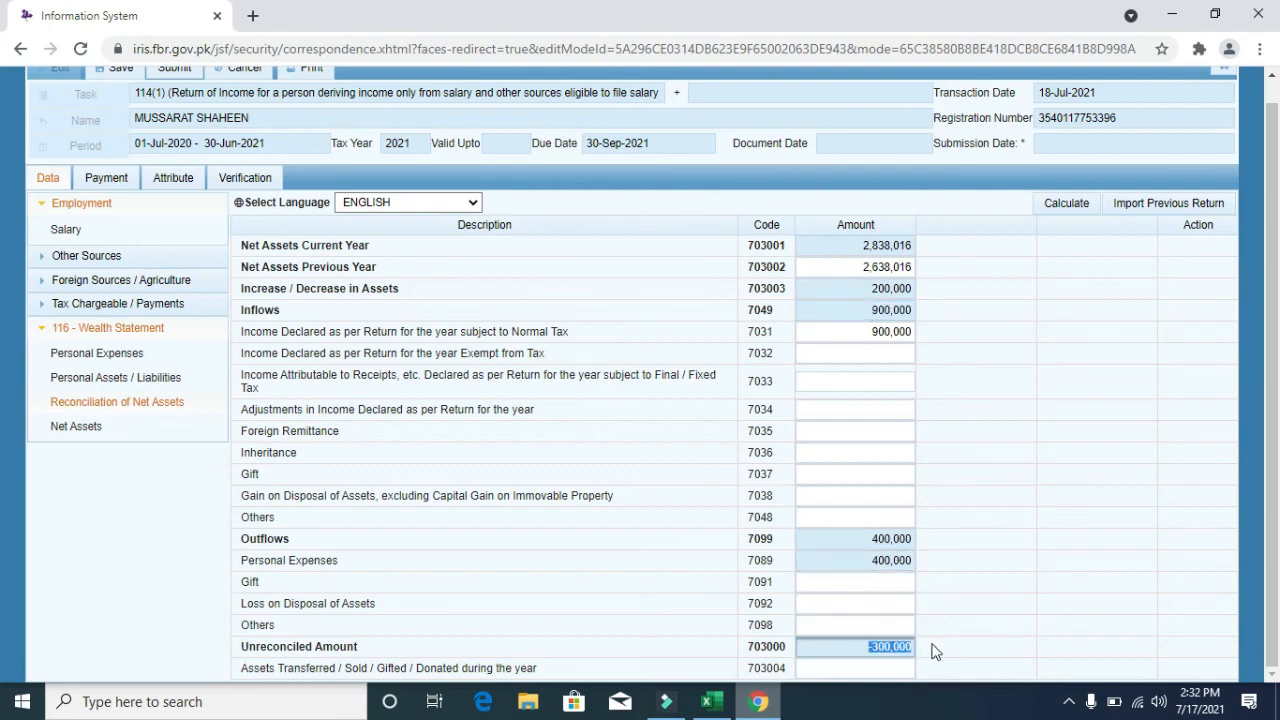
left_click(935, 651)
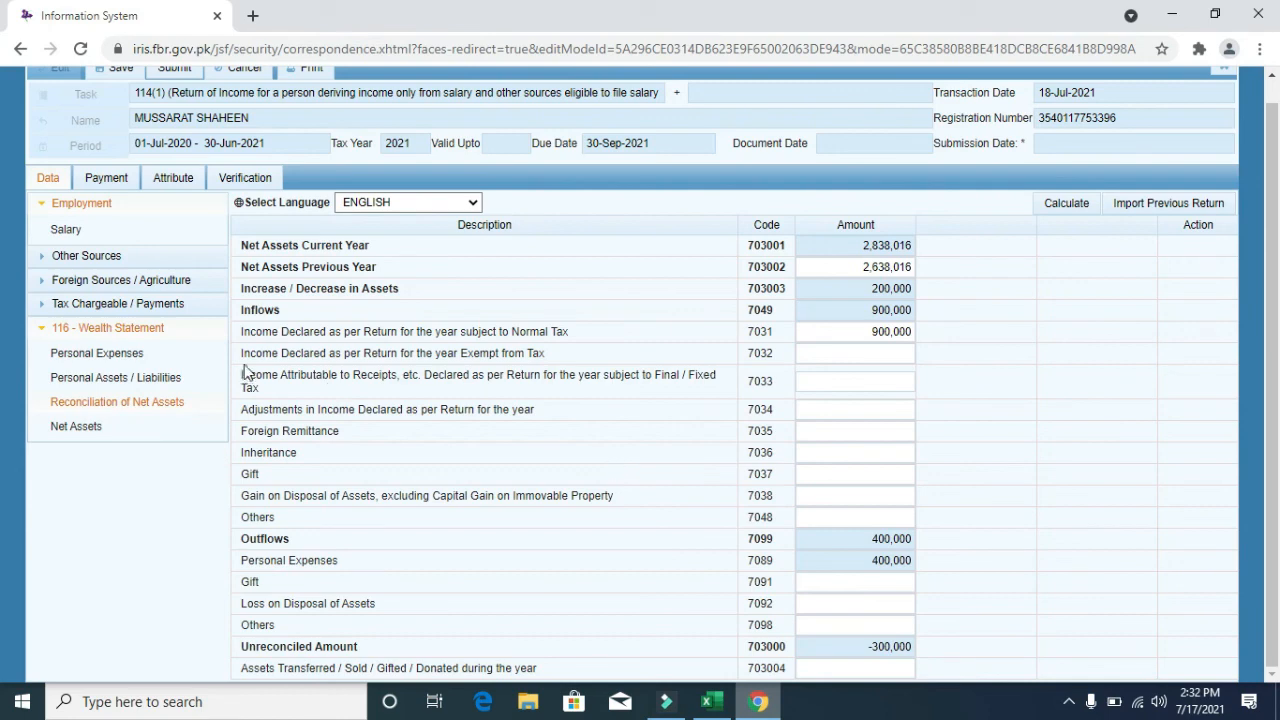
- Set Cash (Non-Business) to 1,150,000, recalculate, and confirm the unreconciled amount is 0
left_click(172, 378)
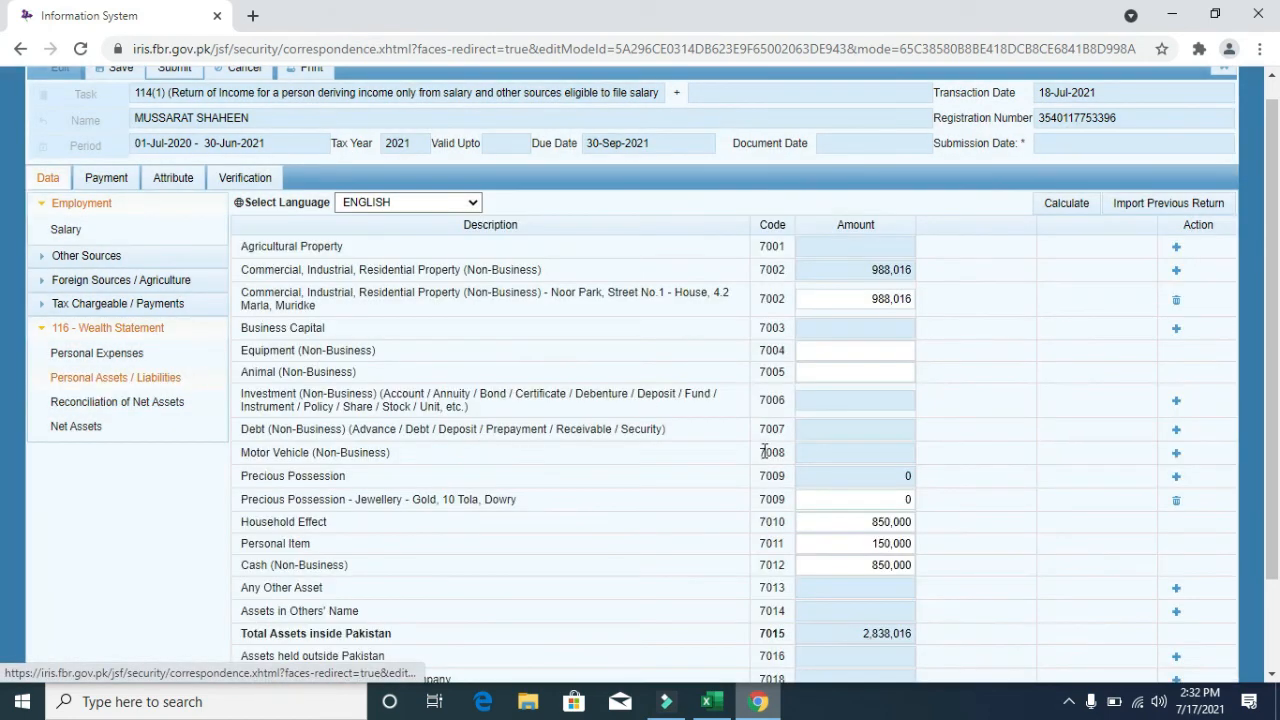
scroll(0, 395, "down", 2)
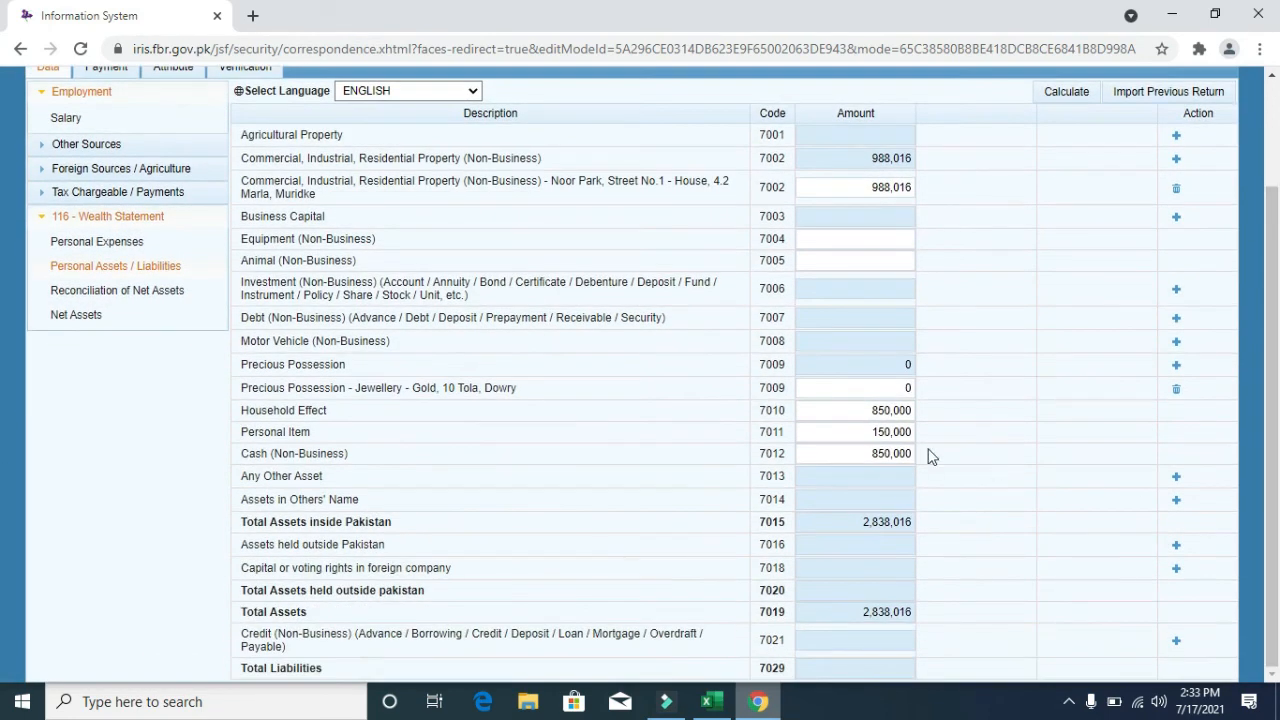
left_click(893, 452)
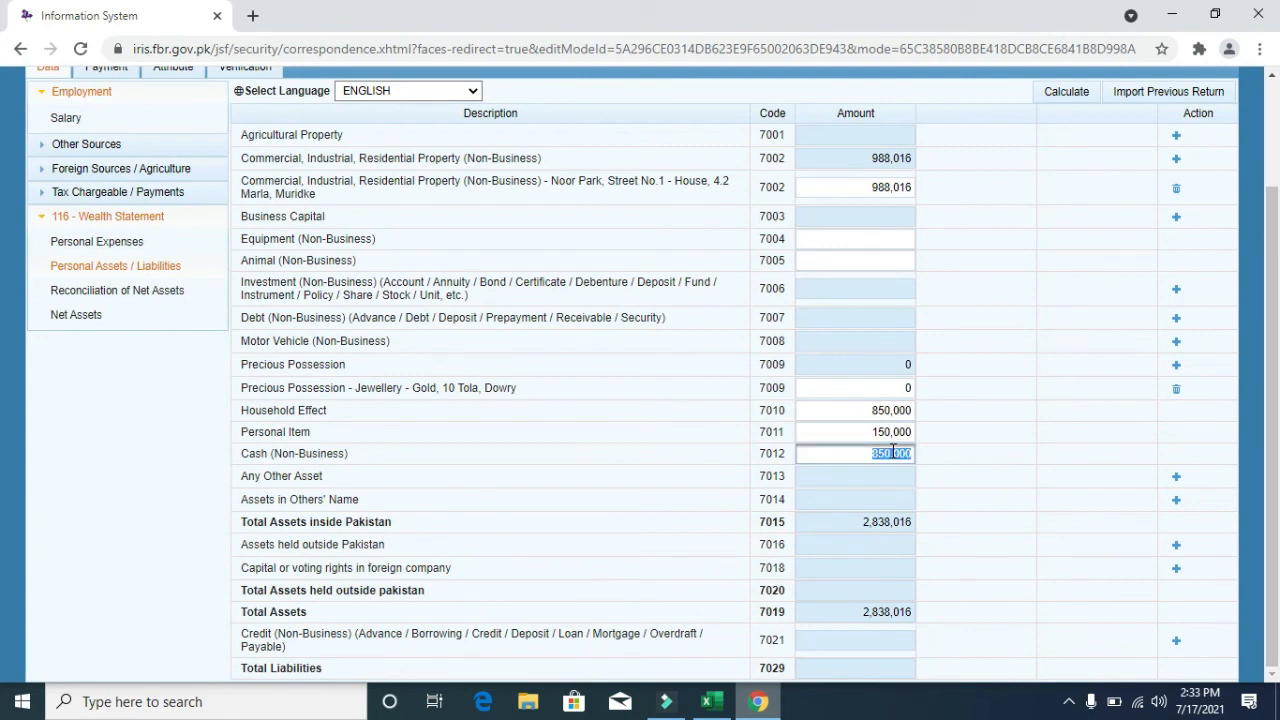
type("11")
left_click(1074, 91)
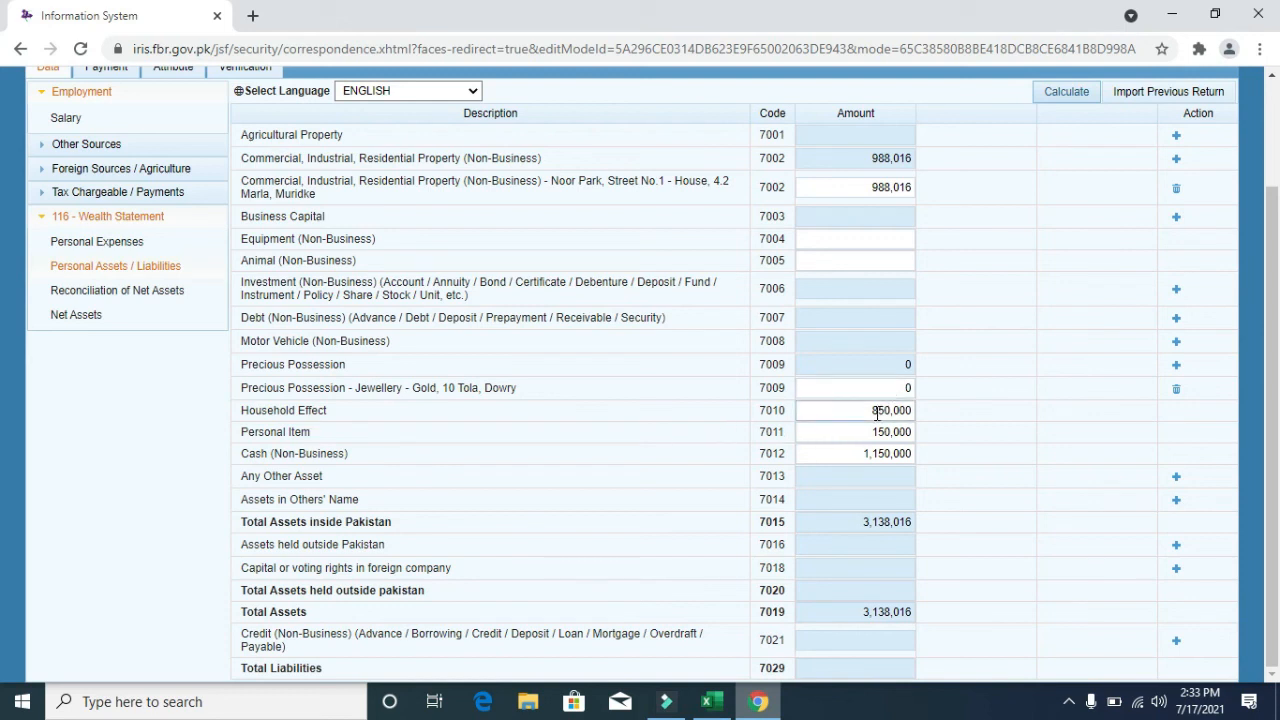
left_click(1064, 95)
left_click(165, 292)
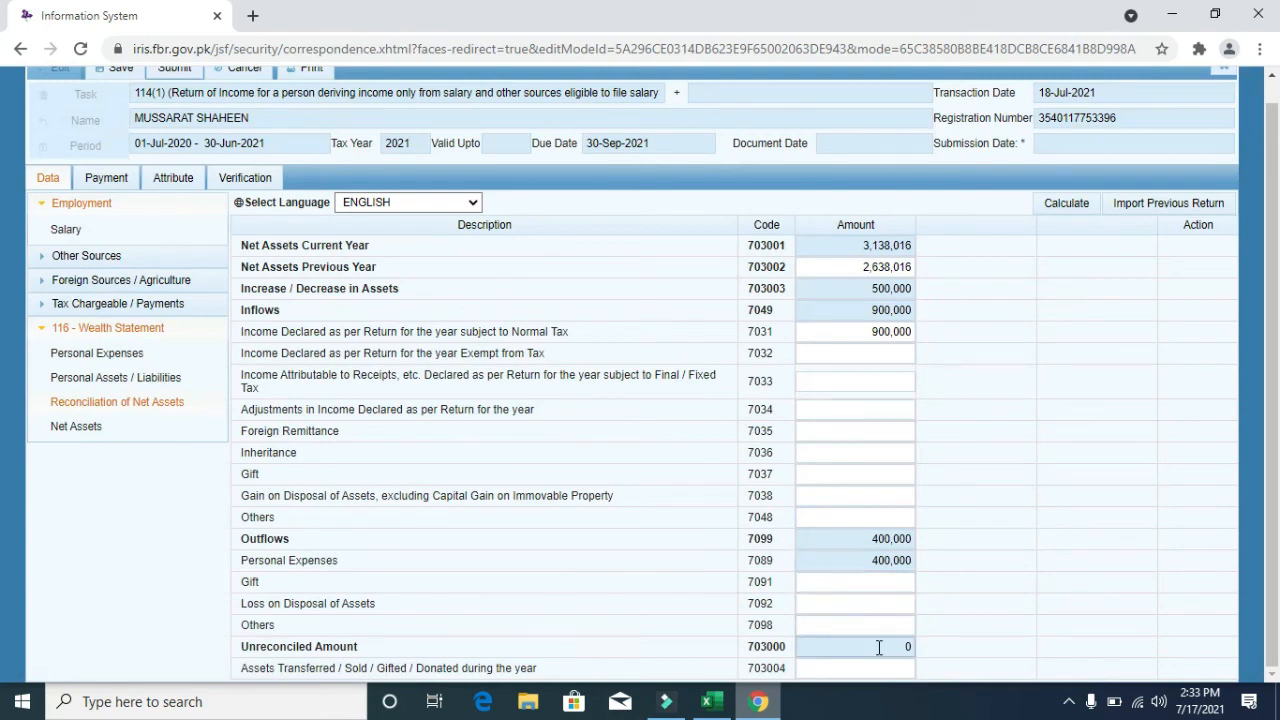
left_click_drag(878, 647, 961, 642)
- Set the return's Residence Status to Resident
left_click(175, 180)
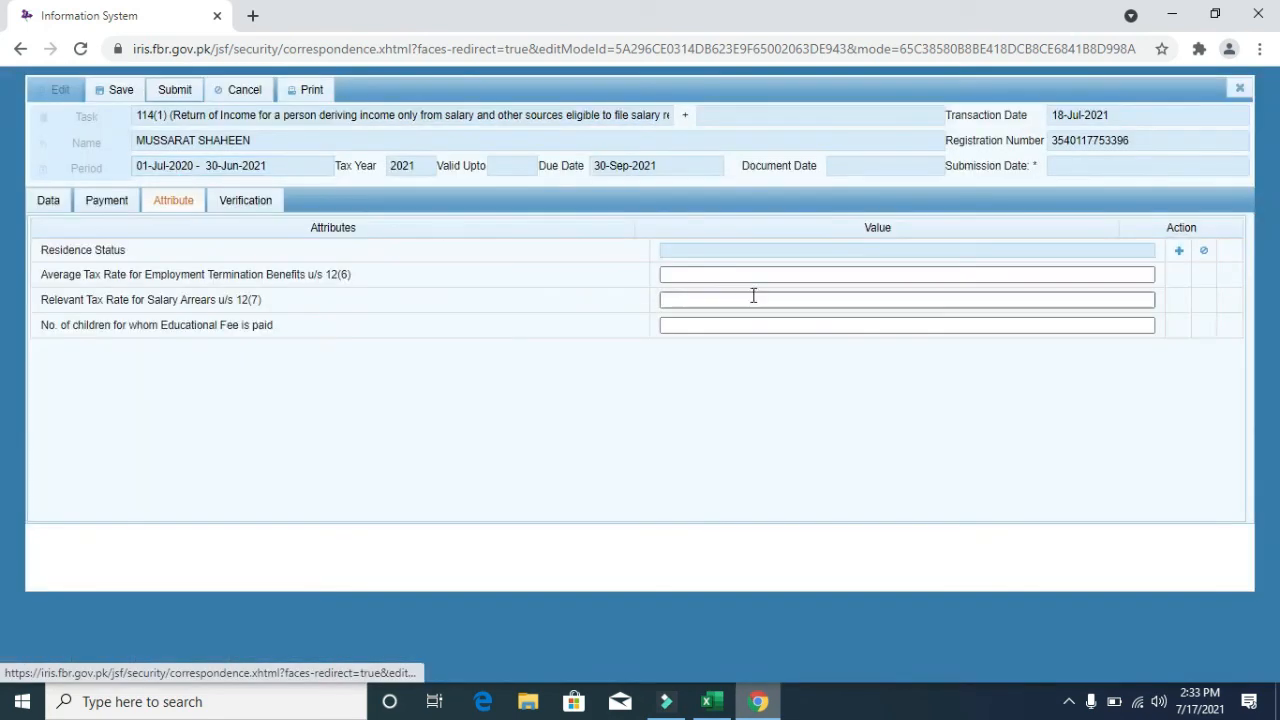
left_click(1178, 251)
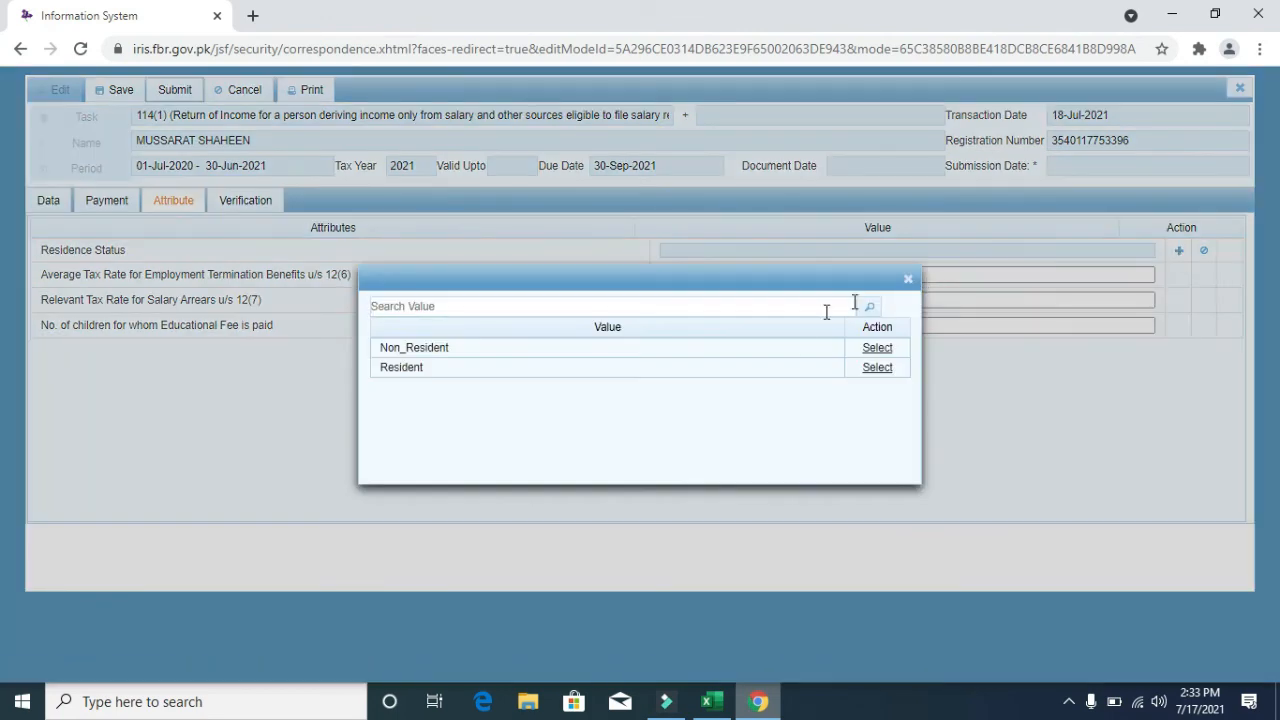
left_click(877, 368)
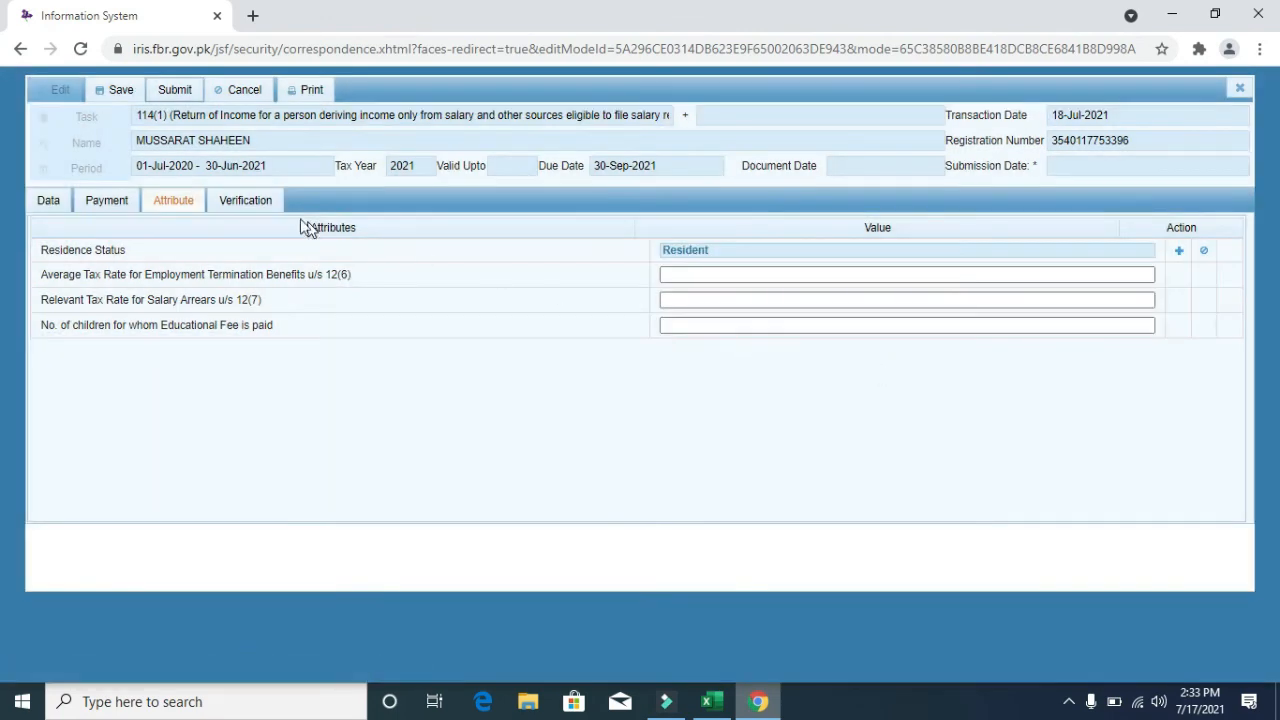
- Enter the verification PIN, cancel the submit confirmation, and go back to the Data sections
left_click(251, 208)
left_click(100, 295)
type("****")
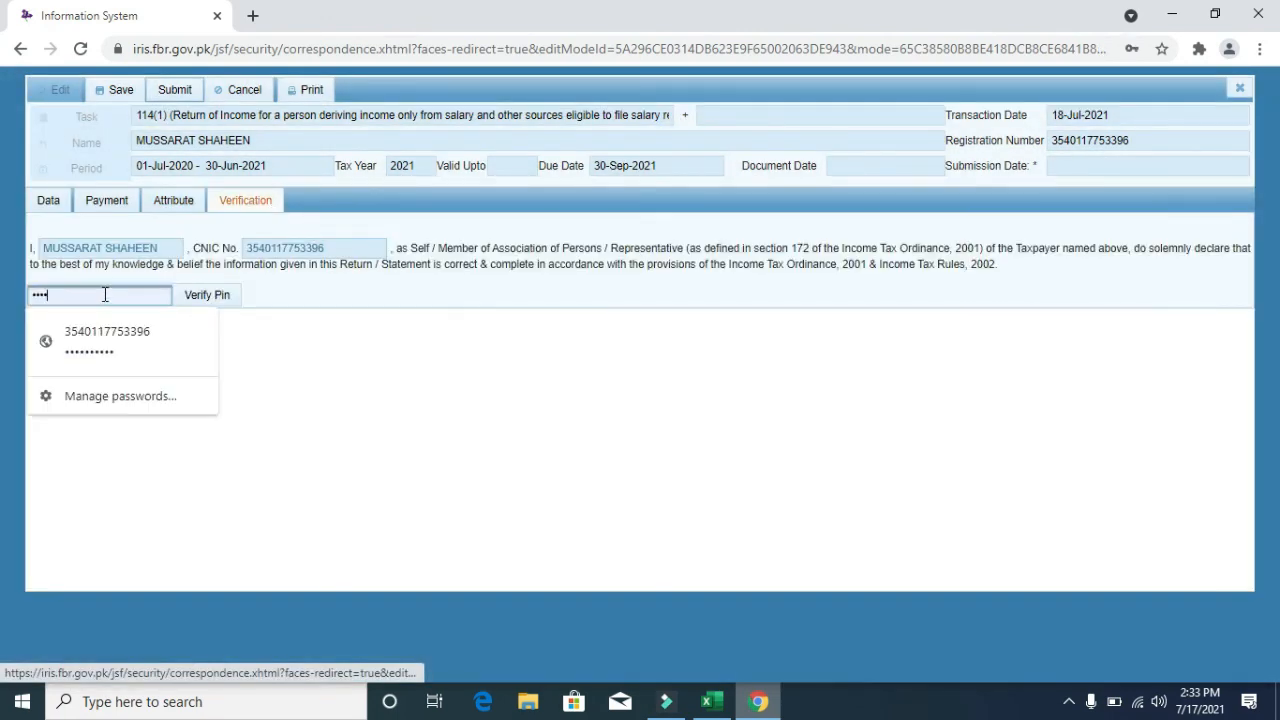
left_click(186, 91)
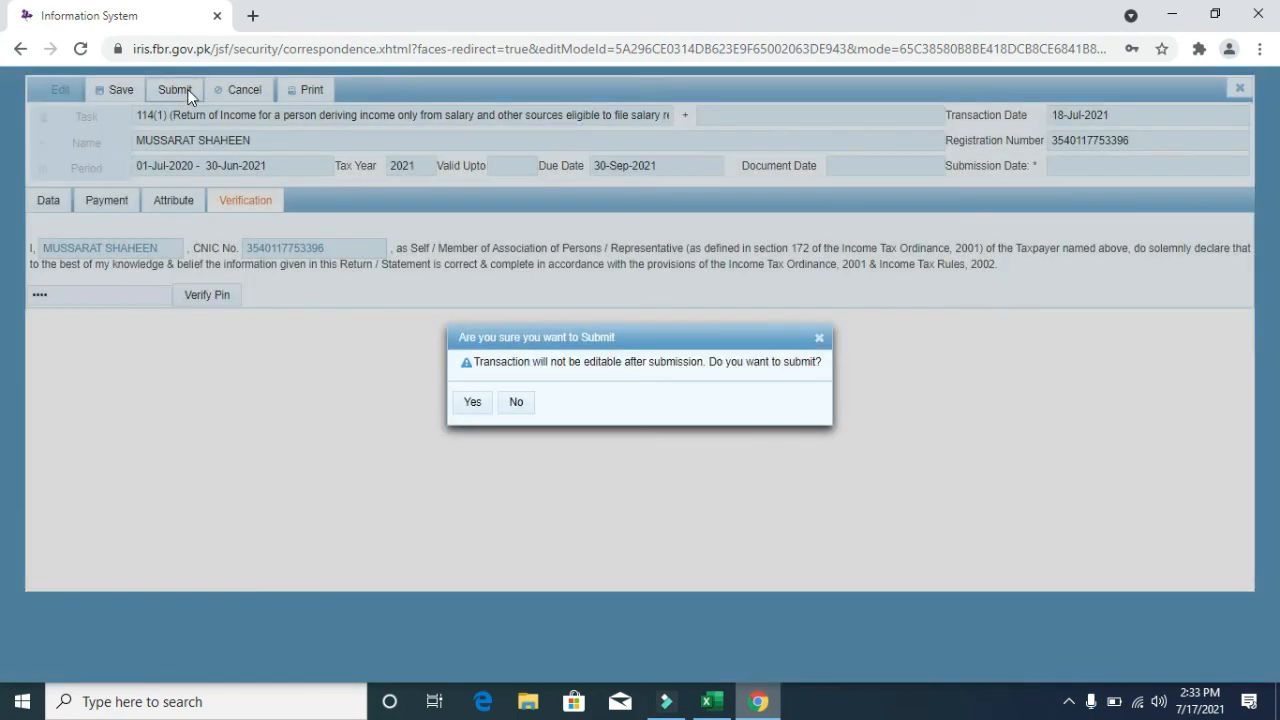
left_click(818, 338)
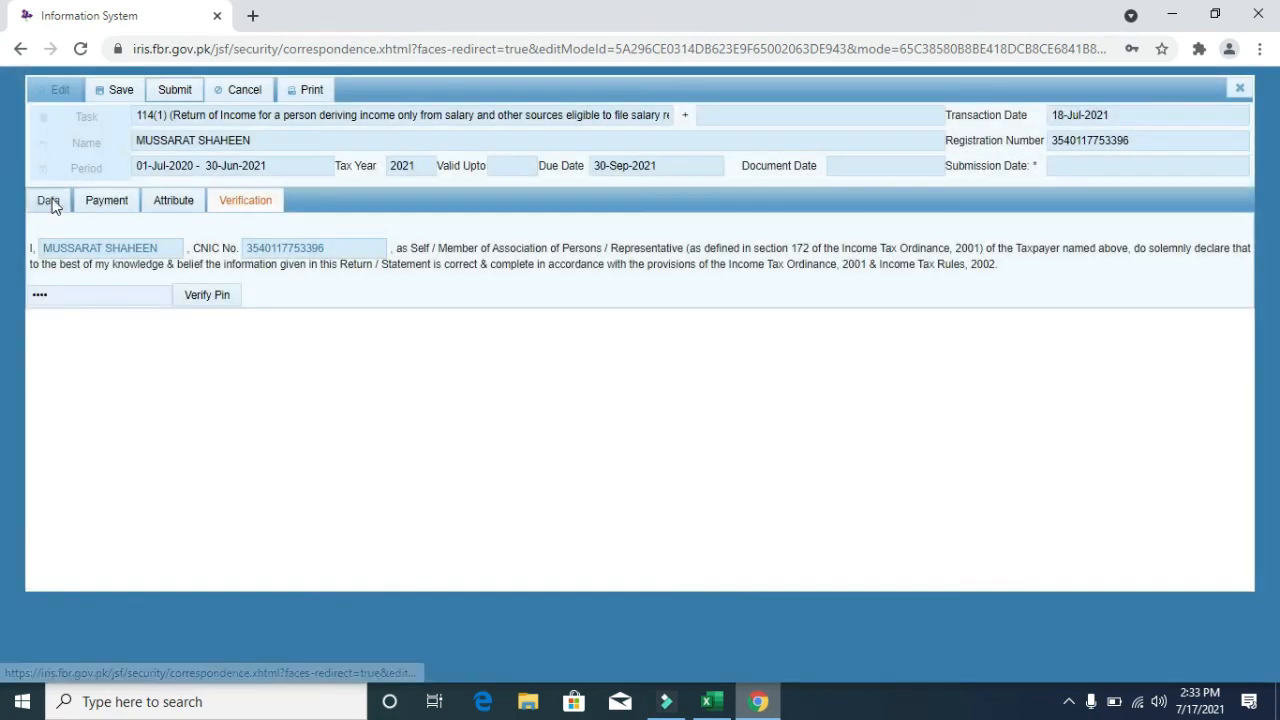
left_click(52, 202)
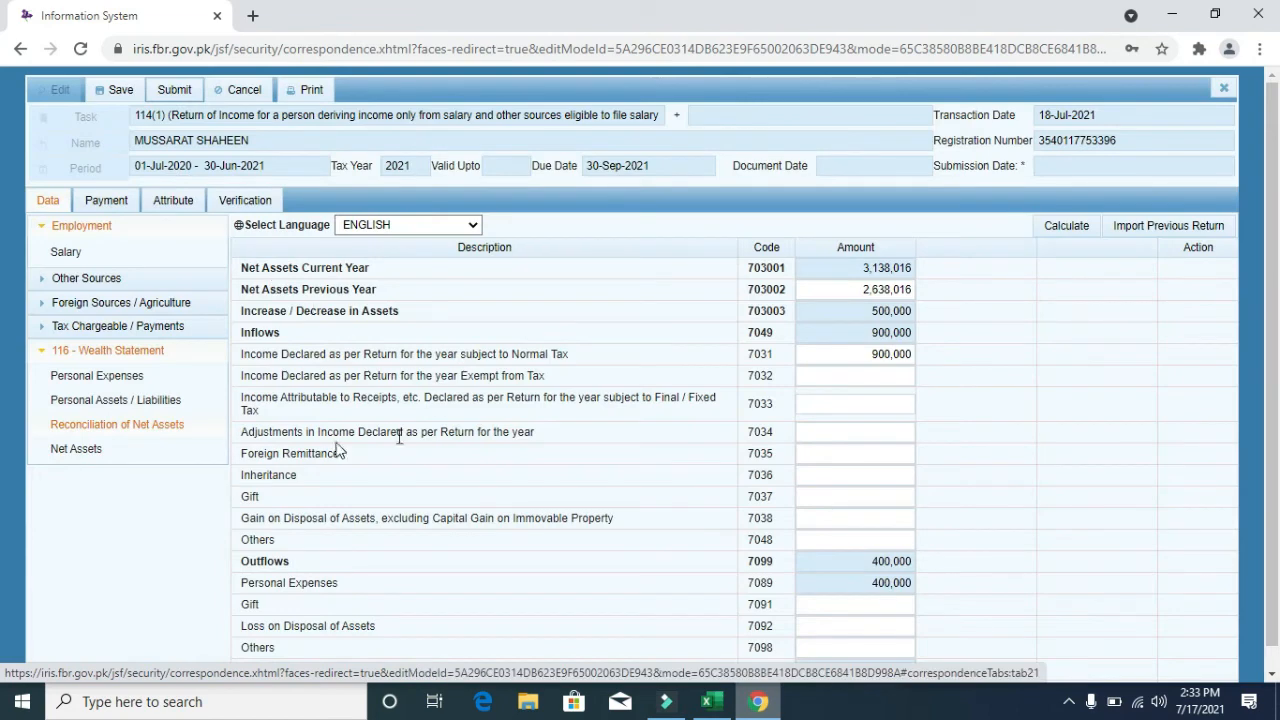
- Enter 900,000 as pay and wages for code 1009 in Salary and recalculate
left_click(146, 401)
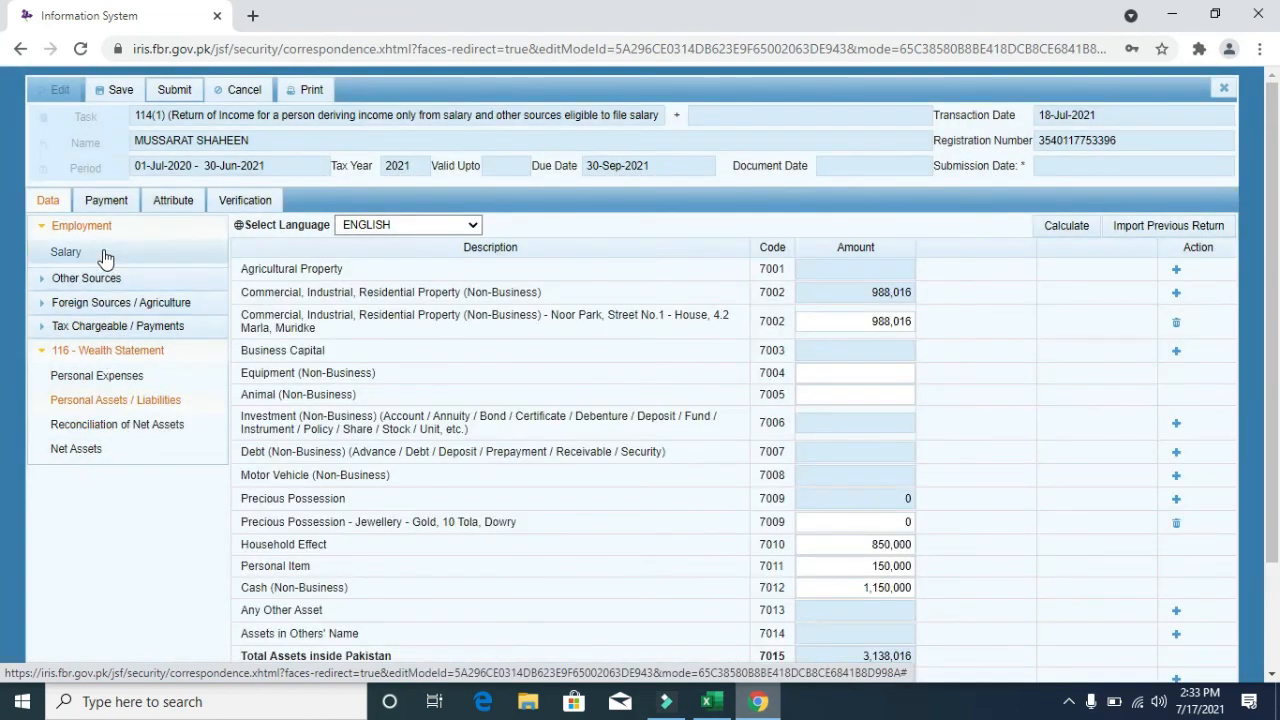
left_click(103, 251)
left_click(836, 308)
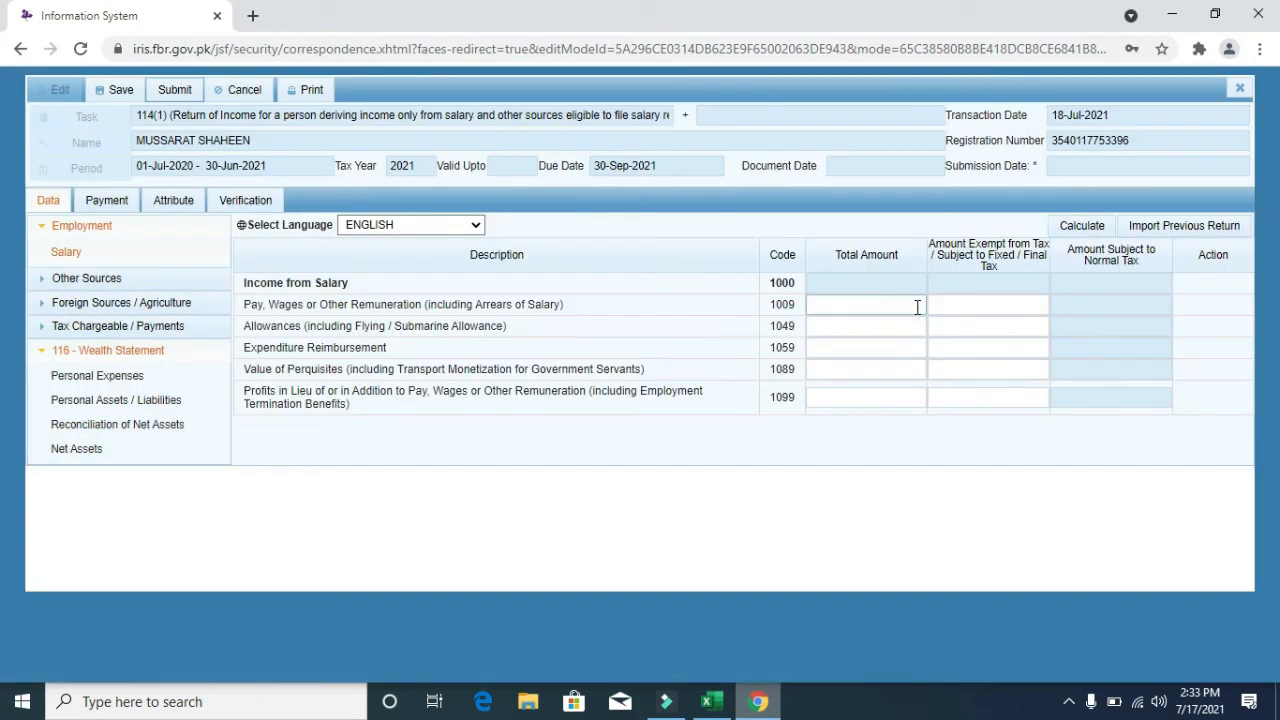
type("9000000")
key("BackSpace")
left_click(1079, 230)
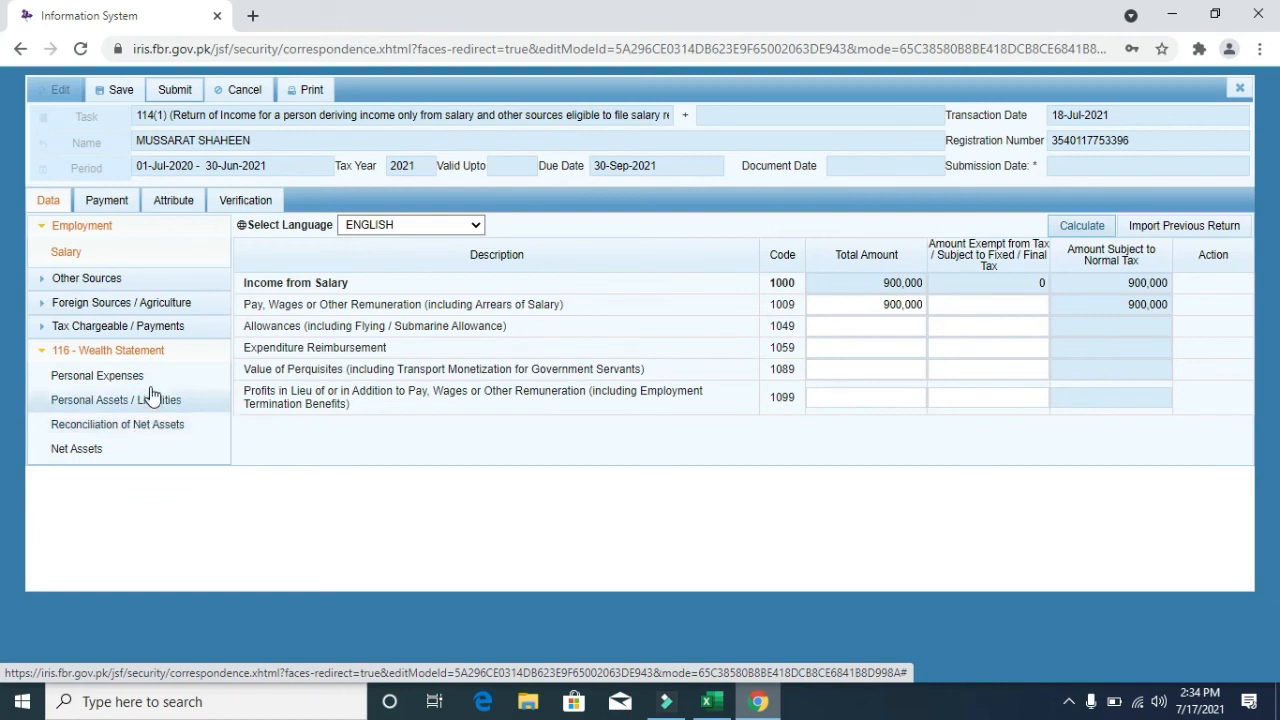
- Check the reconciliation: 900,000 declared under 7031 against 400,000 outflows
left_click(160, 326)
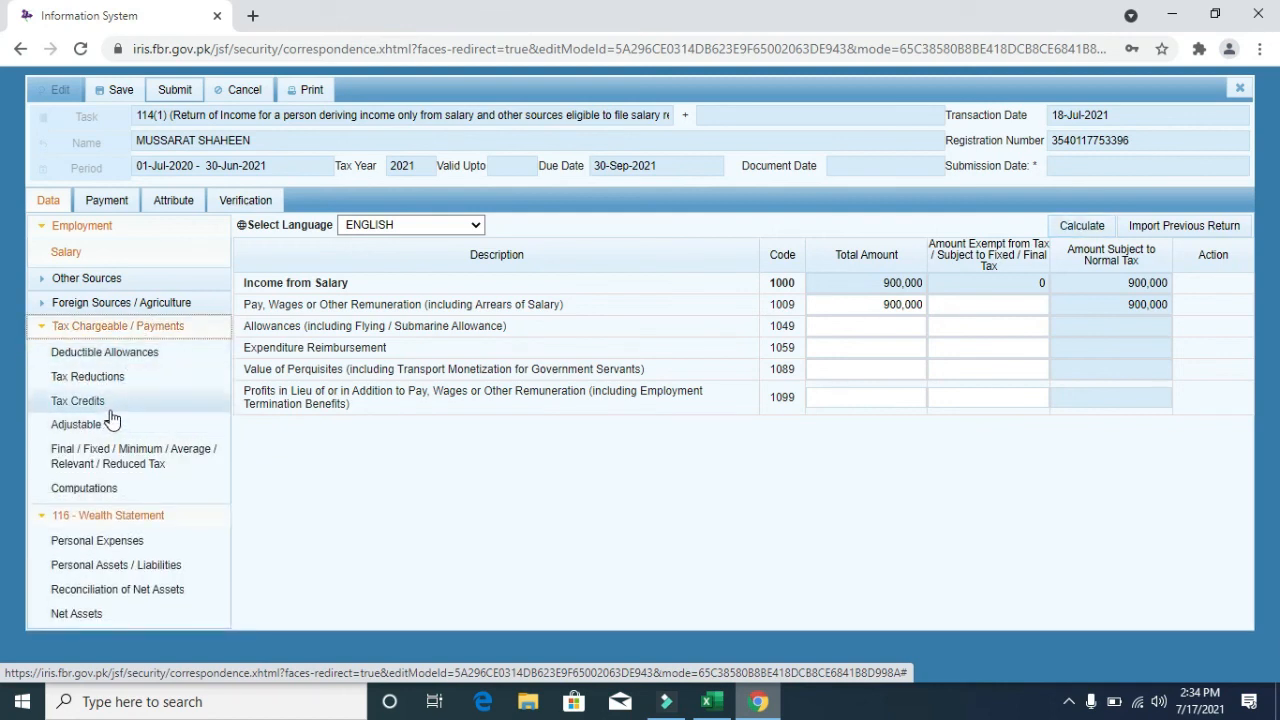
left_click(141, 330)
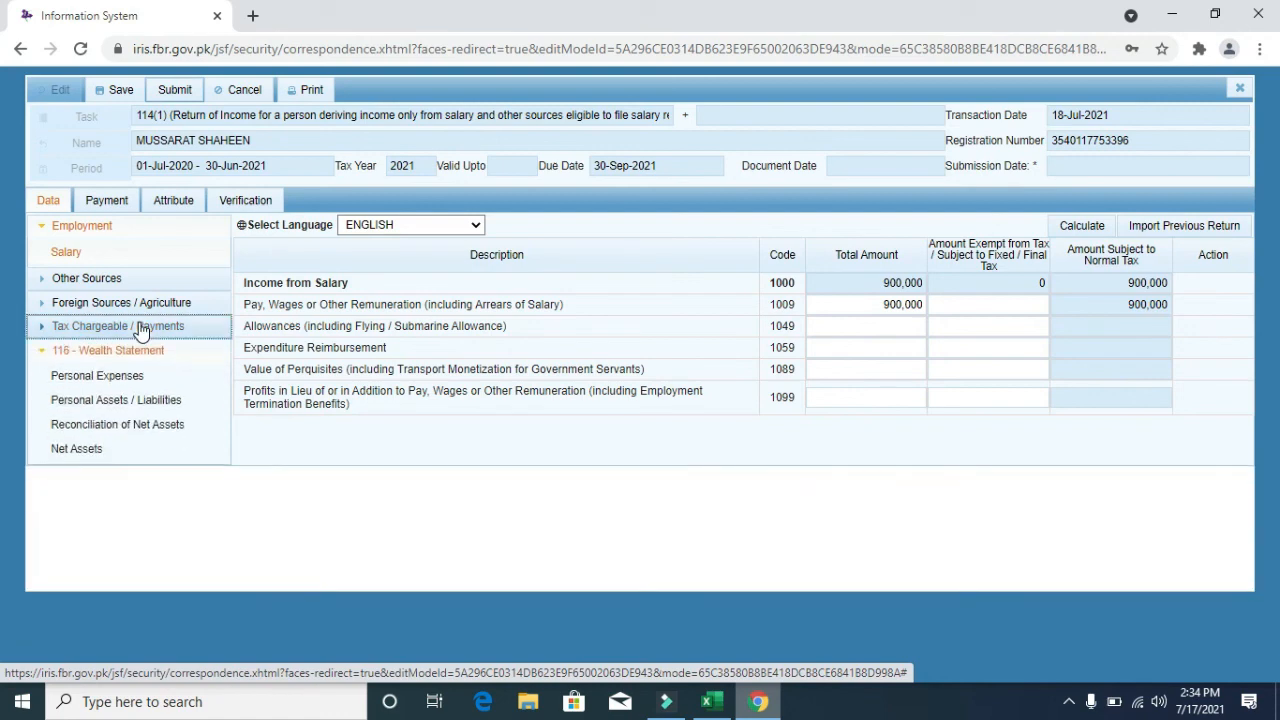
left_click(155, 426)
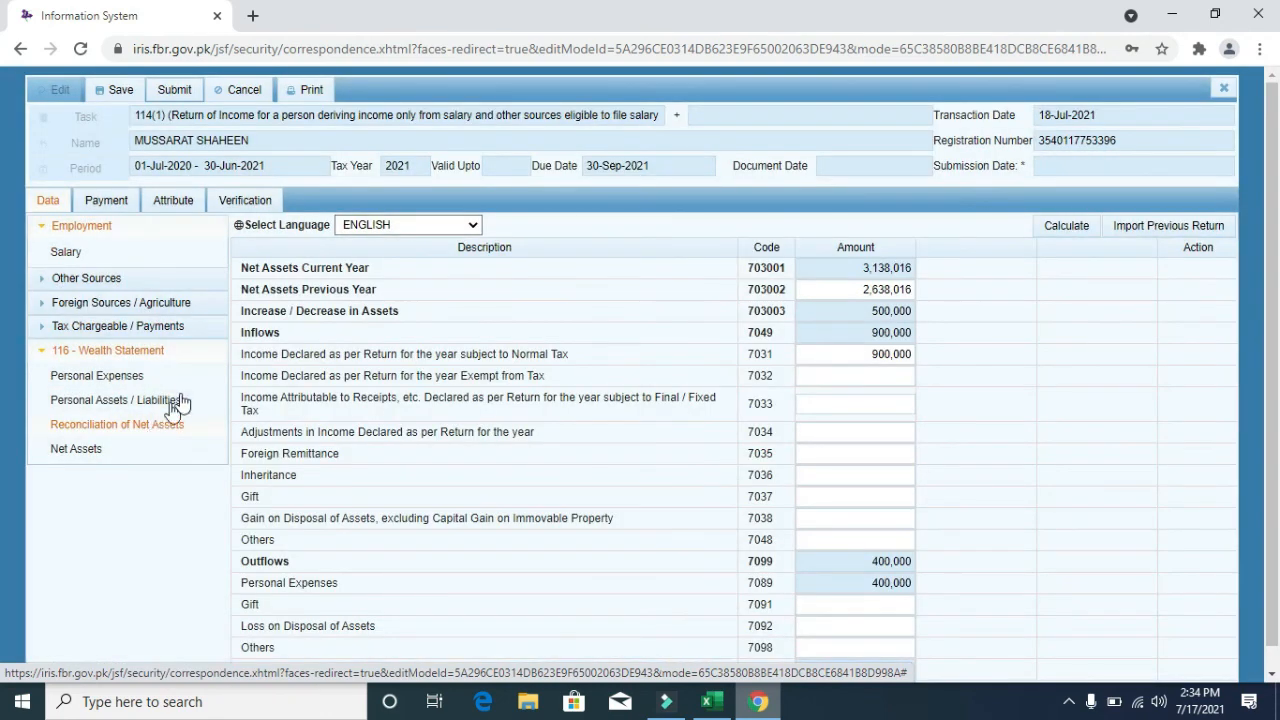
left_click(180, 401)
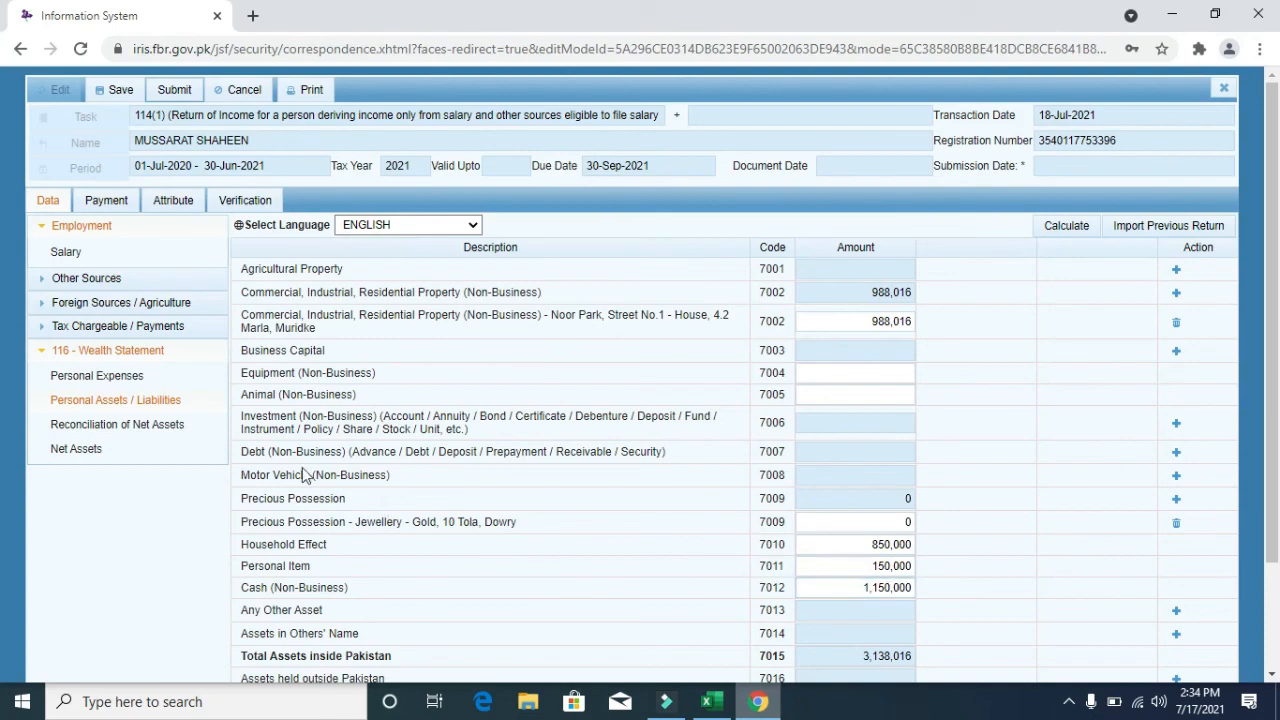
left_click(165, 436)
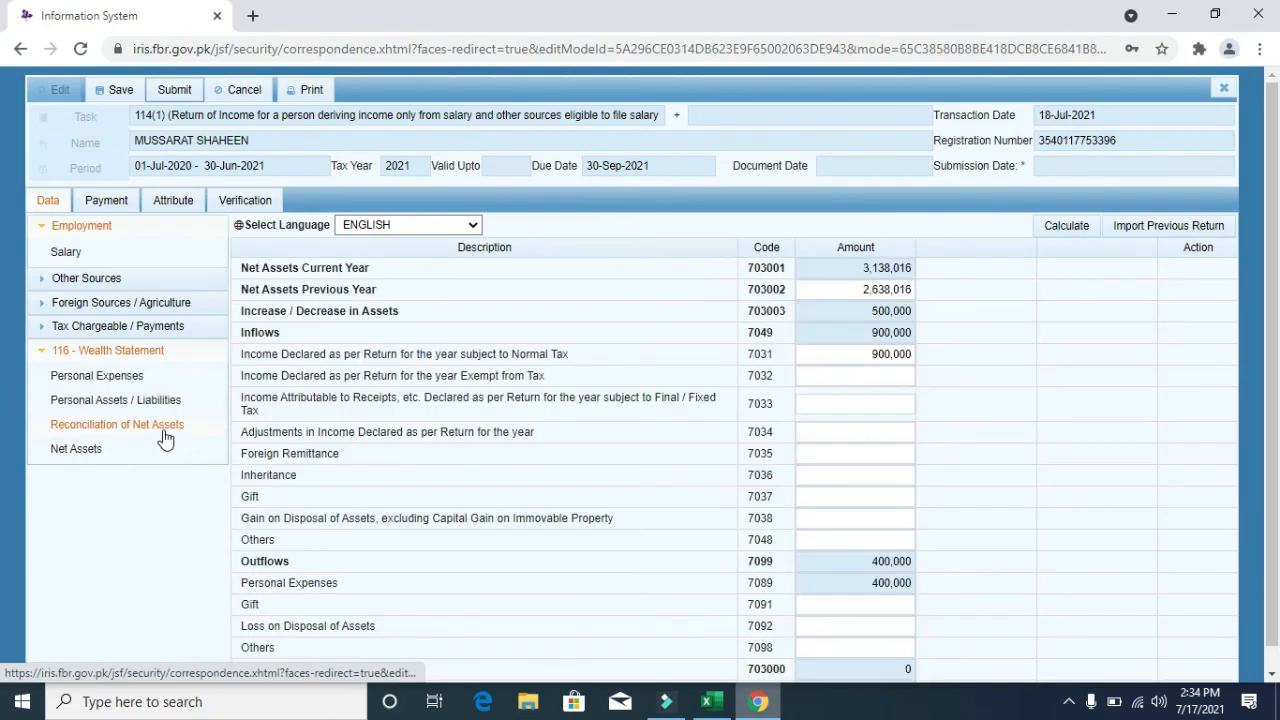
left_click(98, 377)
left_click(120, 404)
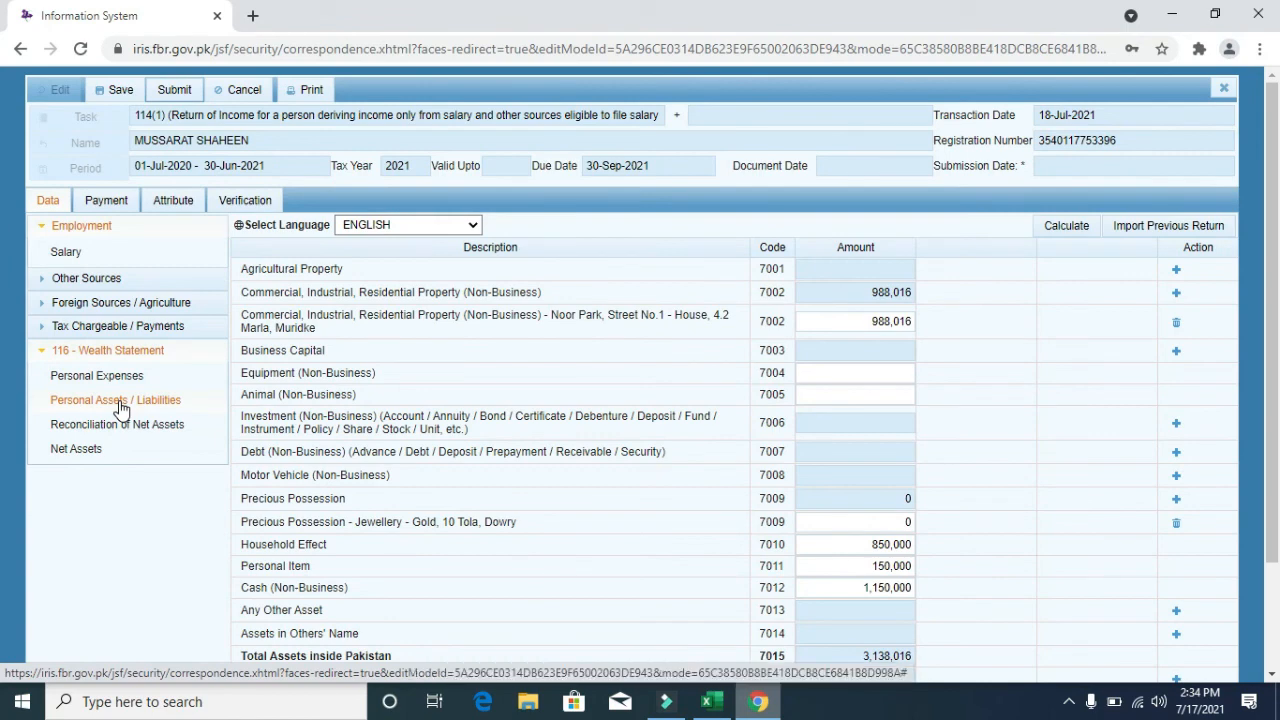
left_click(118, 424)
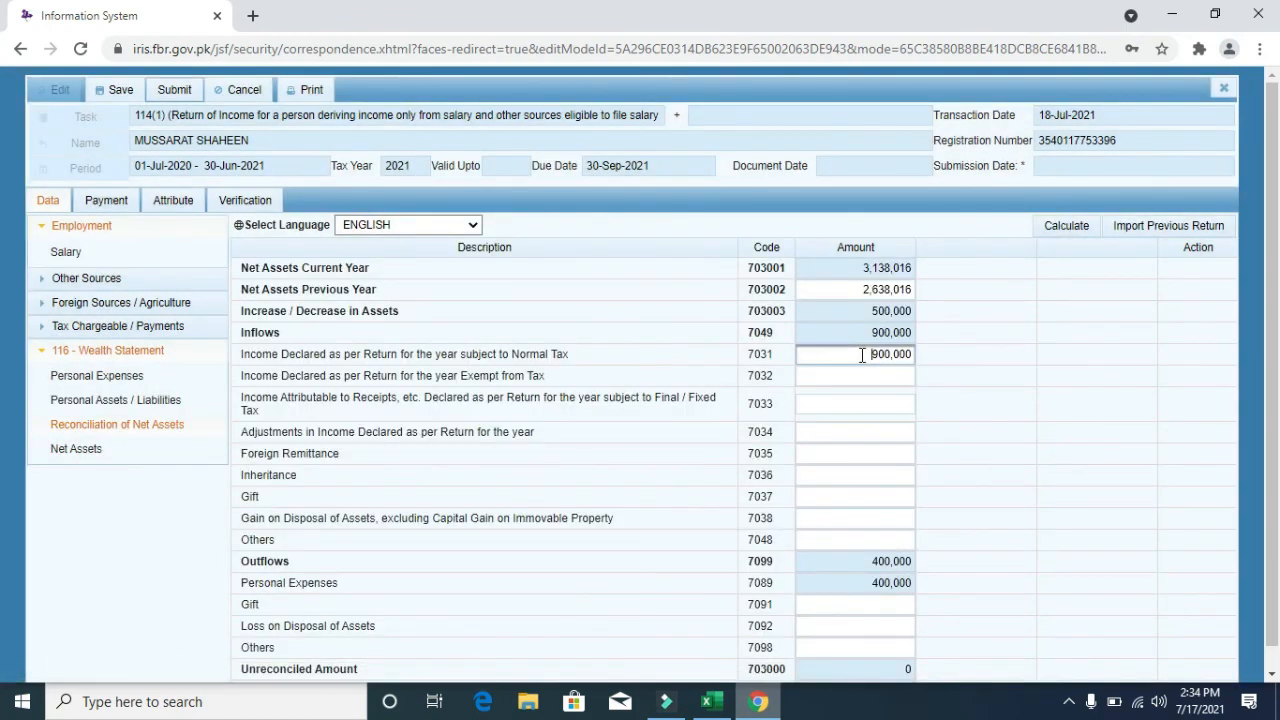
left_click_drag(872, 354, 940, 362)
left_click_drag(872, 563, 916, 564)
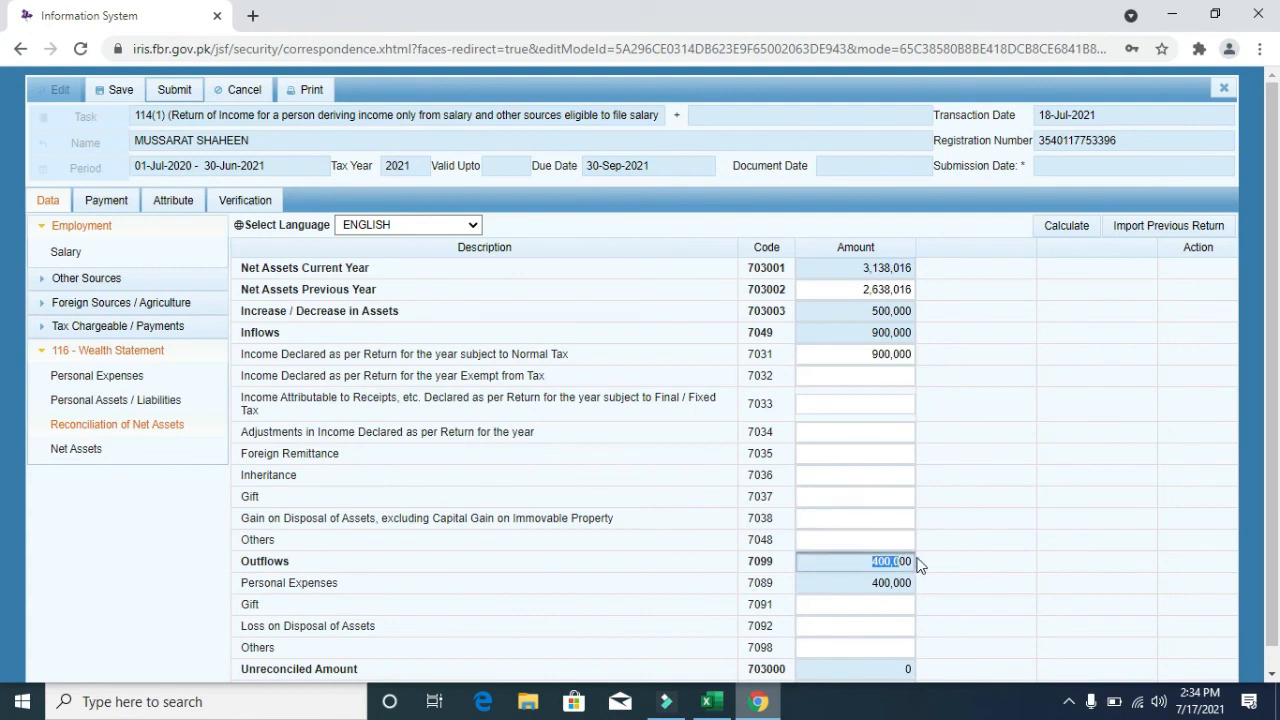
scroll(1105, 478, "down", 1)
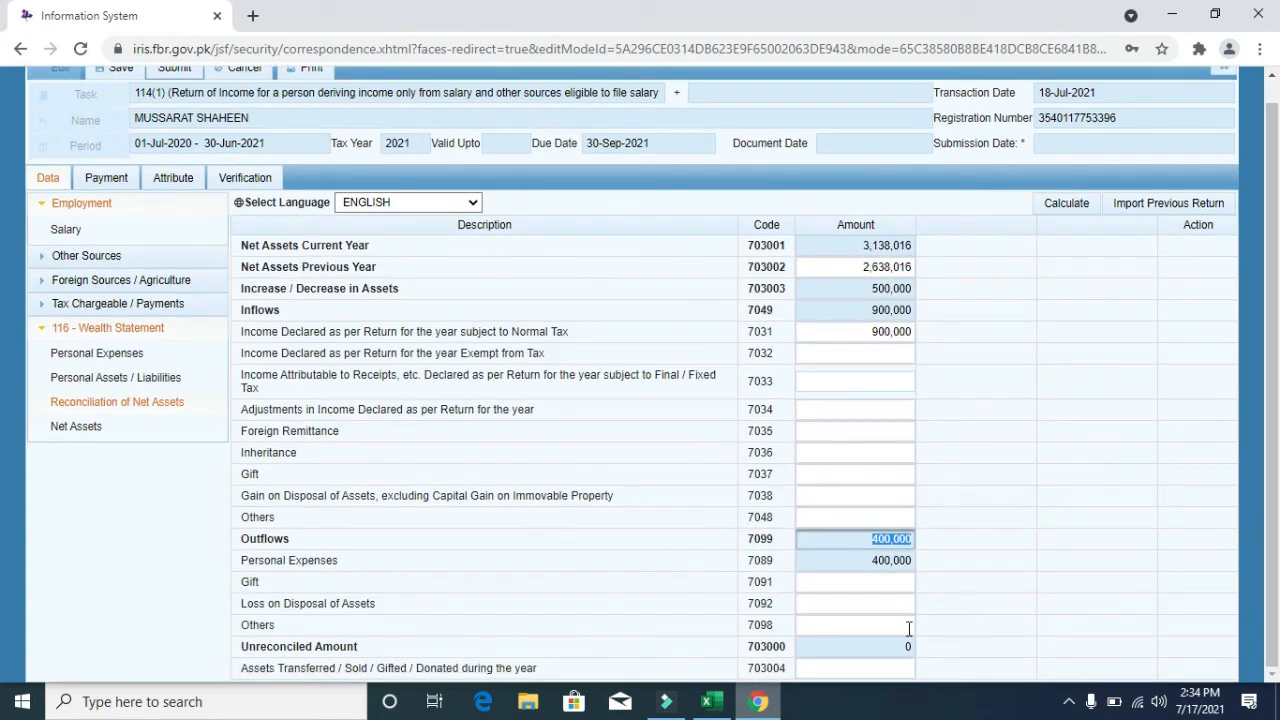
- Confirm the zero unreconciled amount, then check Cash (Non-Business) at 1,150,000
left_click(880, 645)
left_click_drag(880, 645, 940, 648)
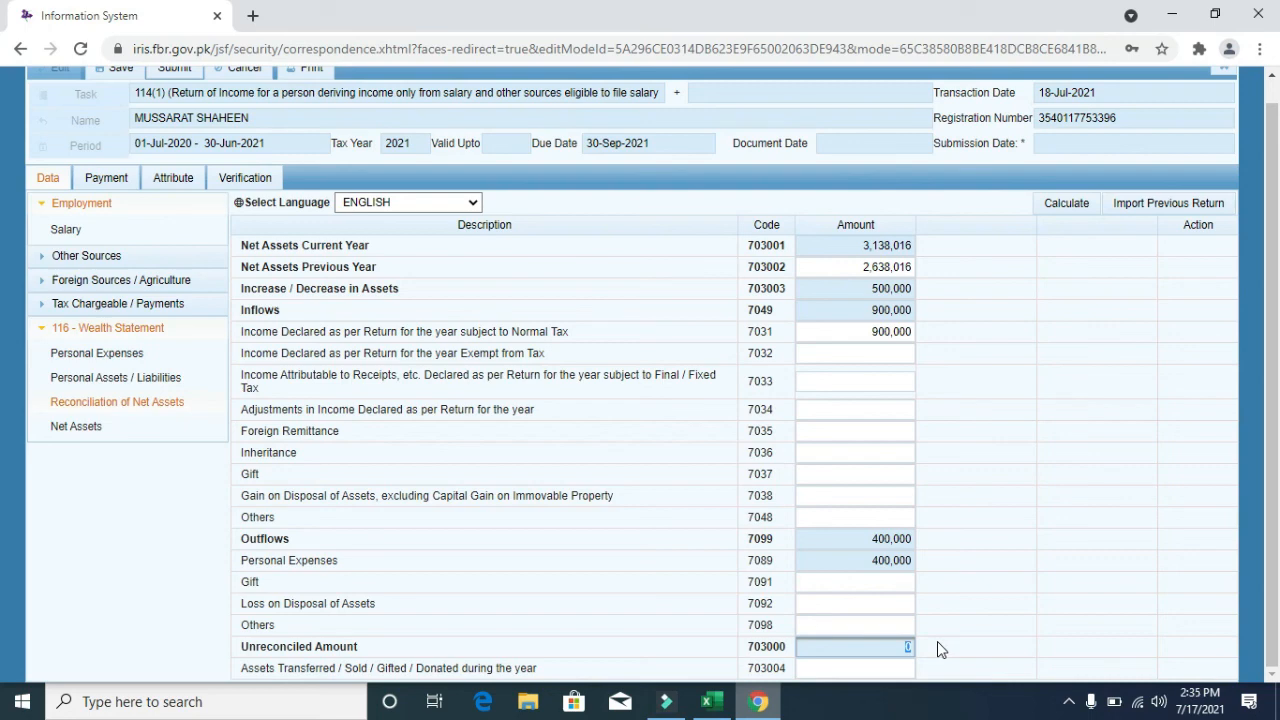
left_click(160, 378)
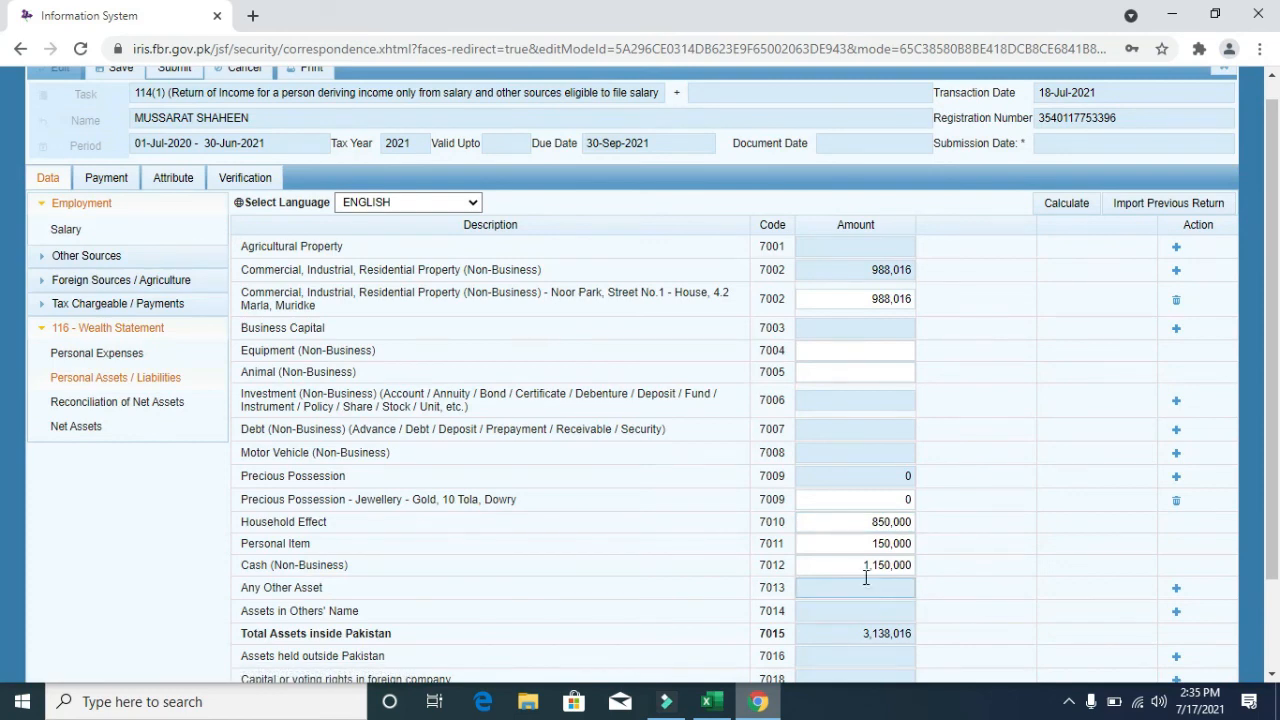
left_click_drag(857, 564, 930, 571)
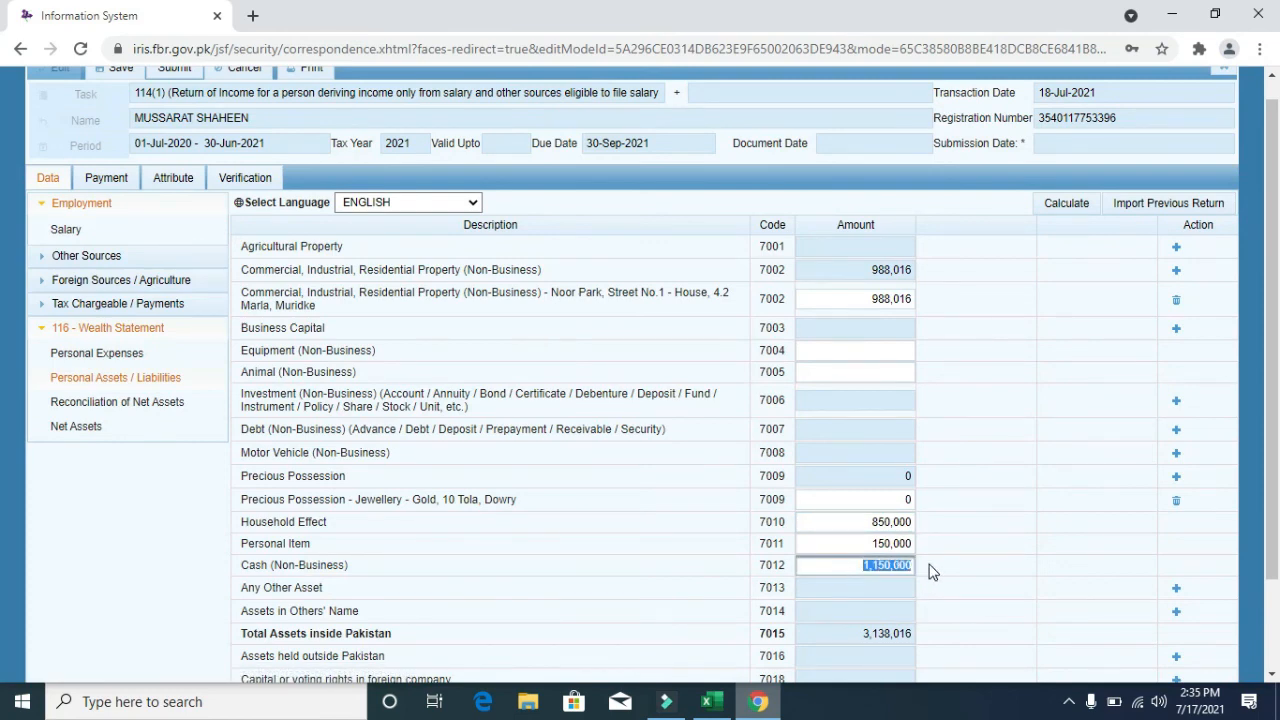
scroll(560, 230, "up", 1)
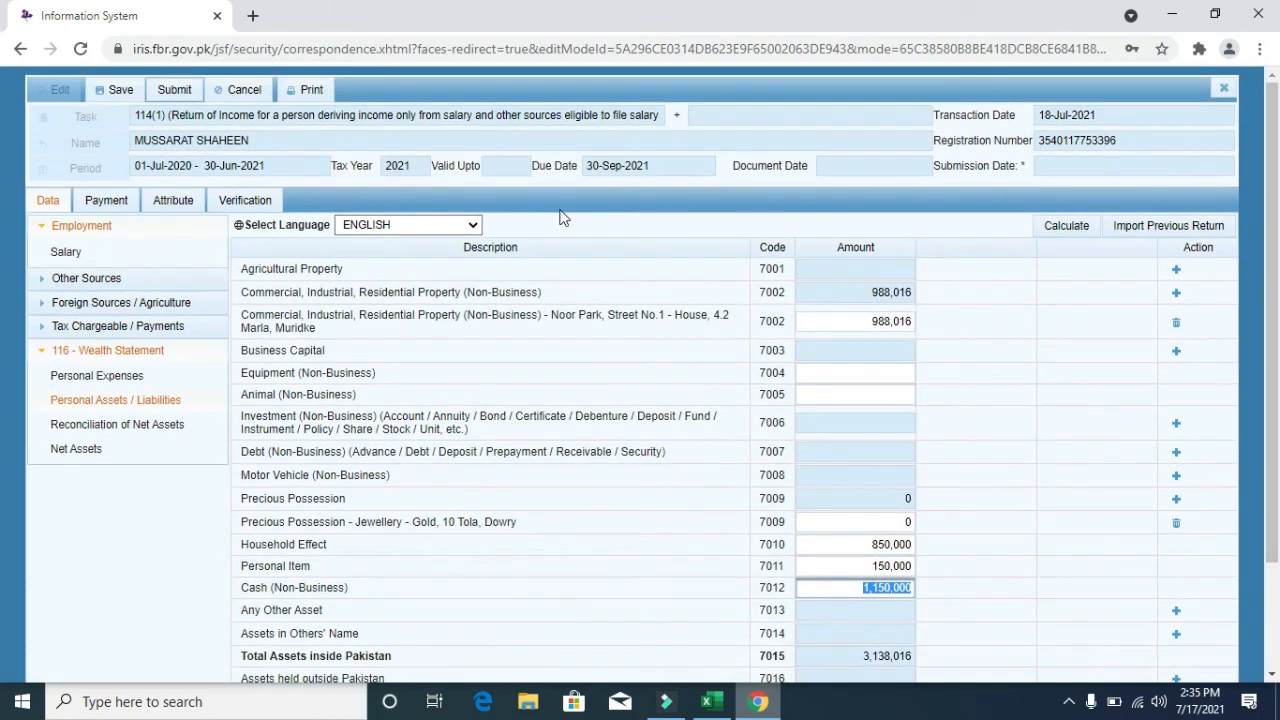
- Verify the entered PIN in the Verification declaration
left_click(169, 204)
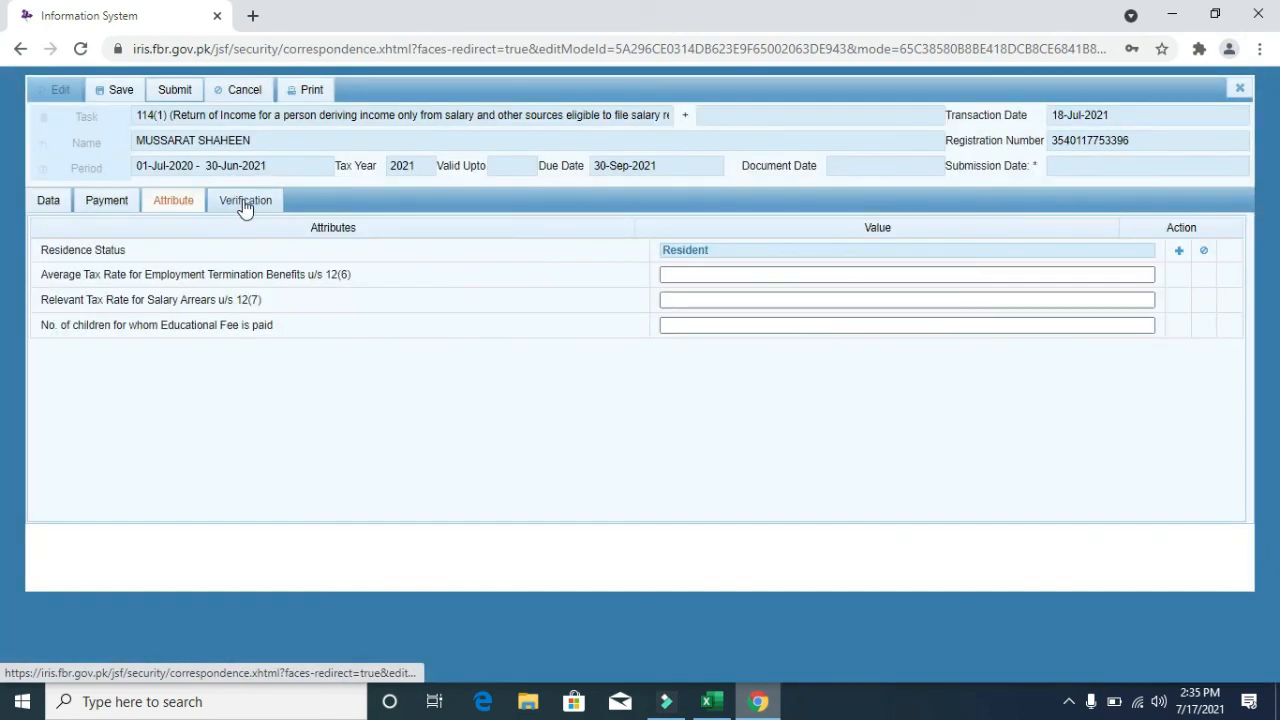
left_click(245, 206)
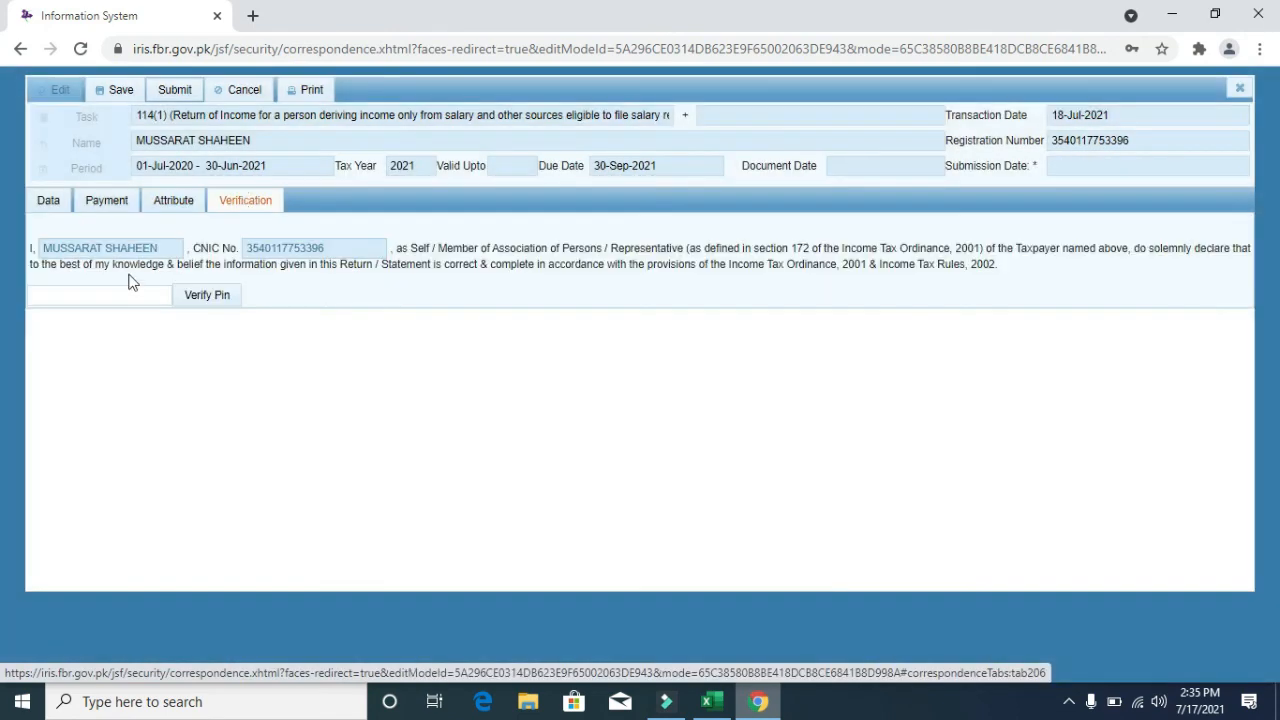
left_click(188, 302)
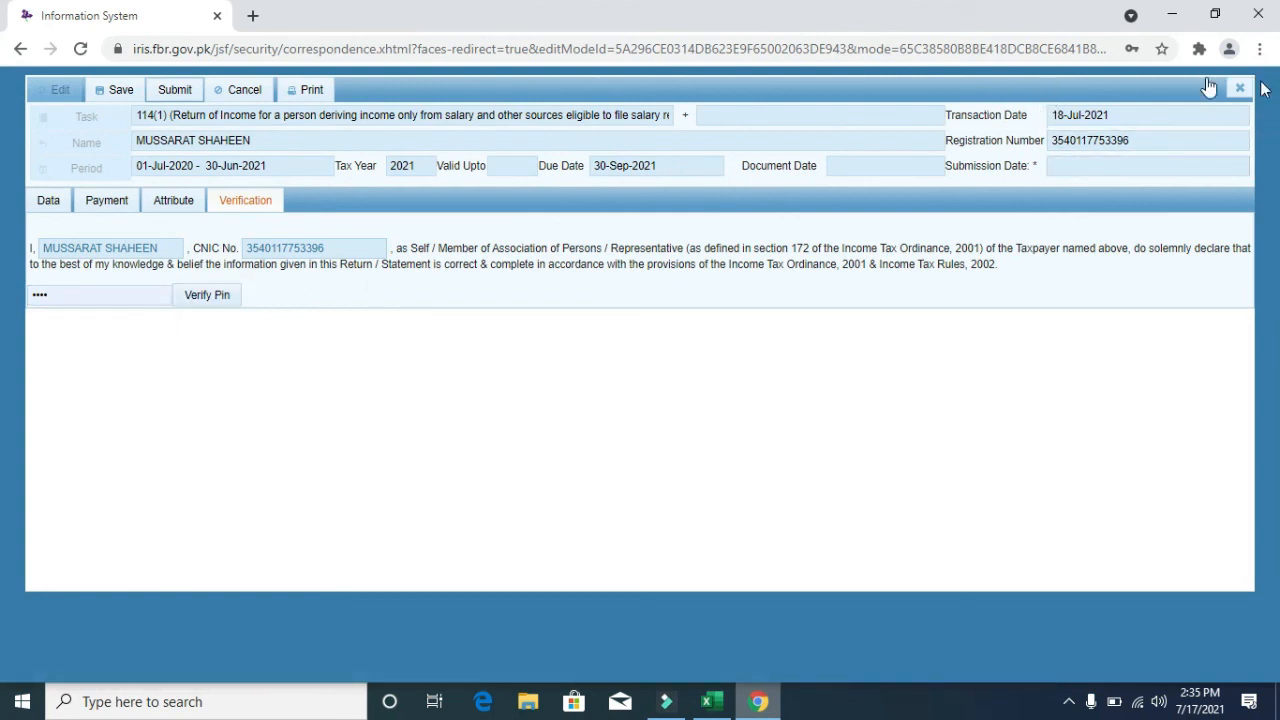
- Cancel the final submission and close the return form without saving
left_click(175, 89)
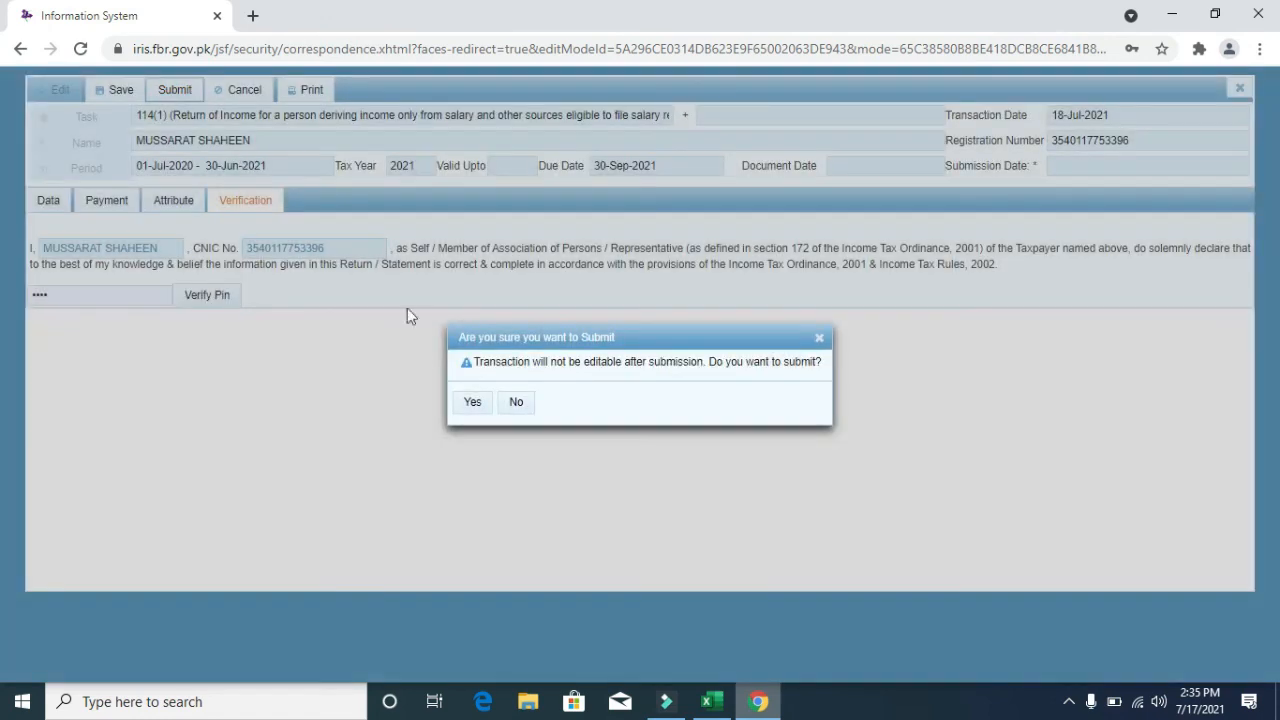
left_click(819, 340)
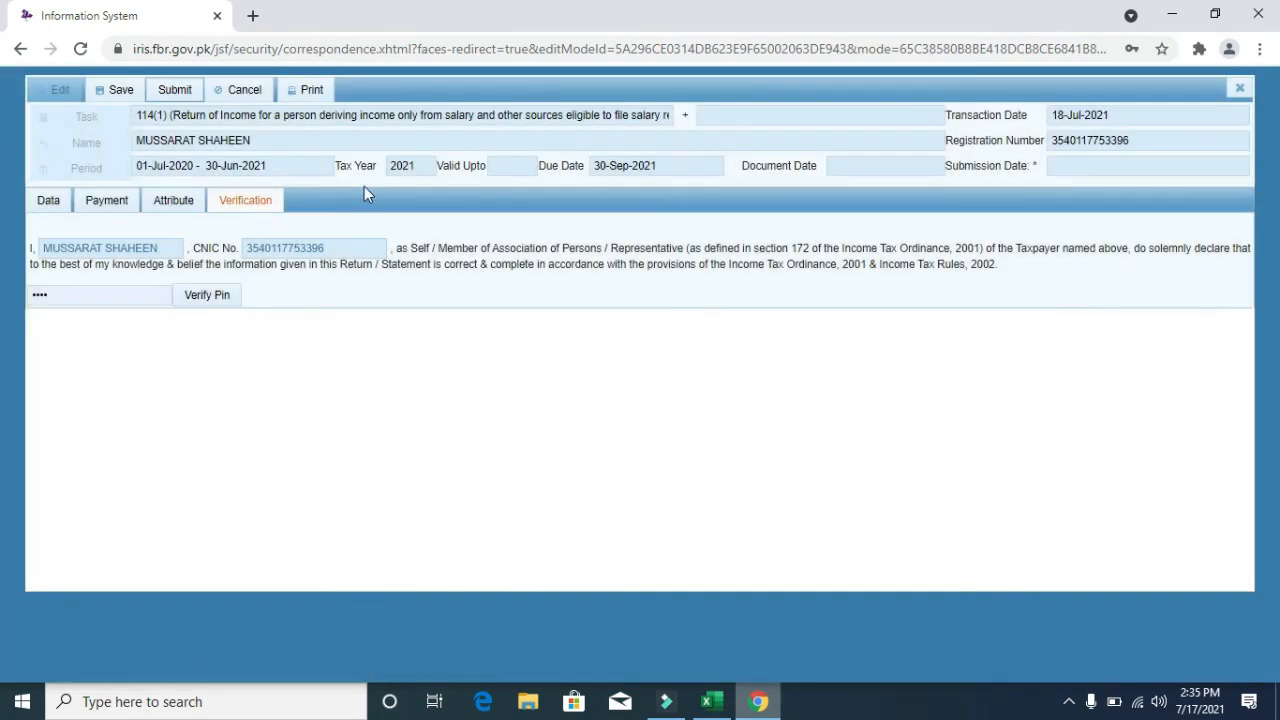
left_click(1240, 88)
left_click(534, 408)
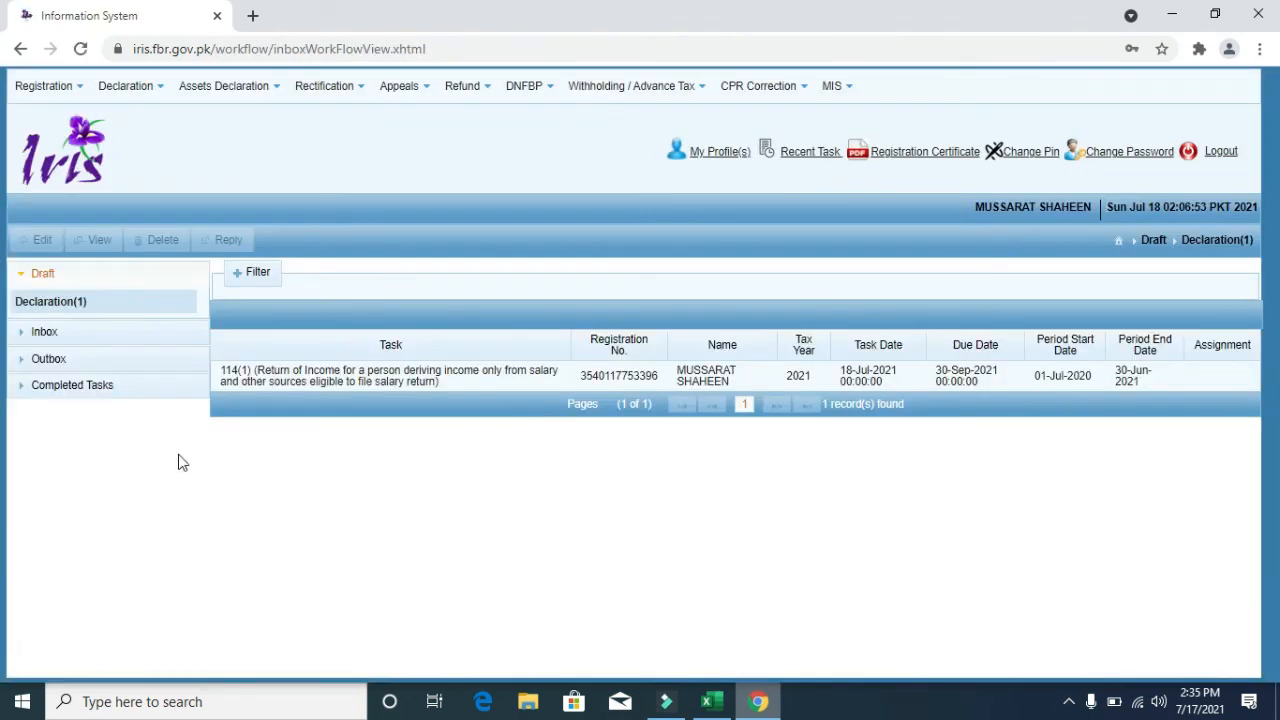
- Expand Completed Tasks and list Declaration(1), the 2020 return submitted 06-May-2021
left_click(90, 389)
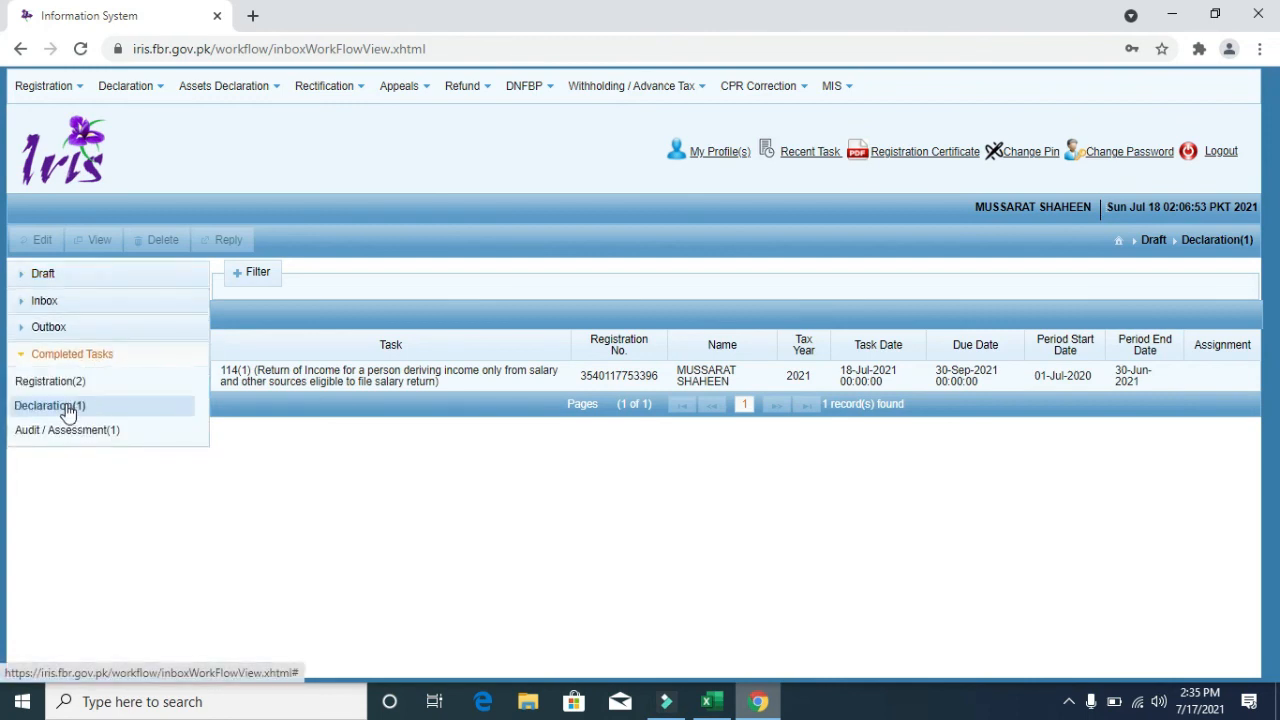
left_click(68, 410)
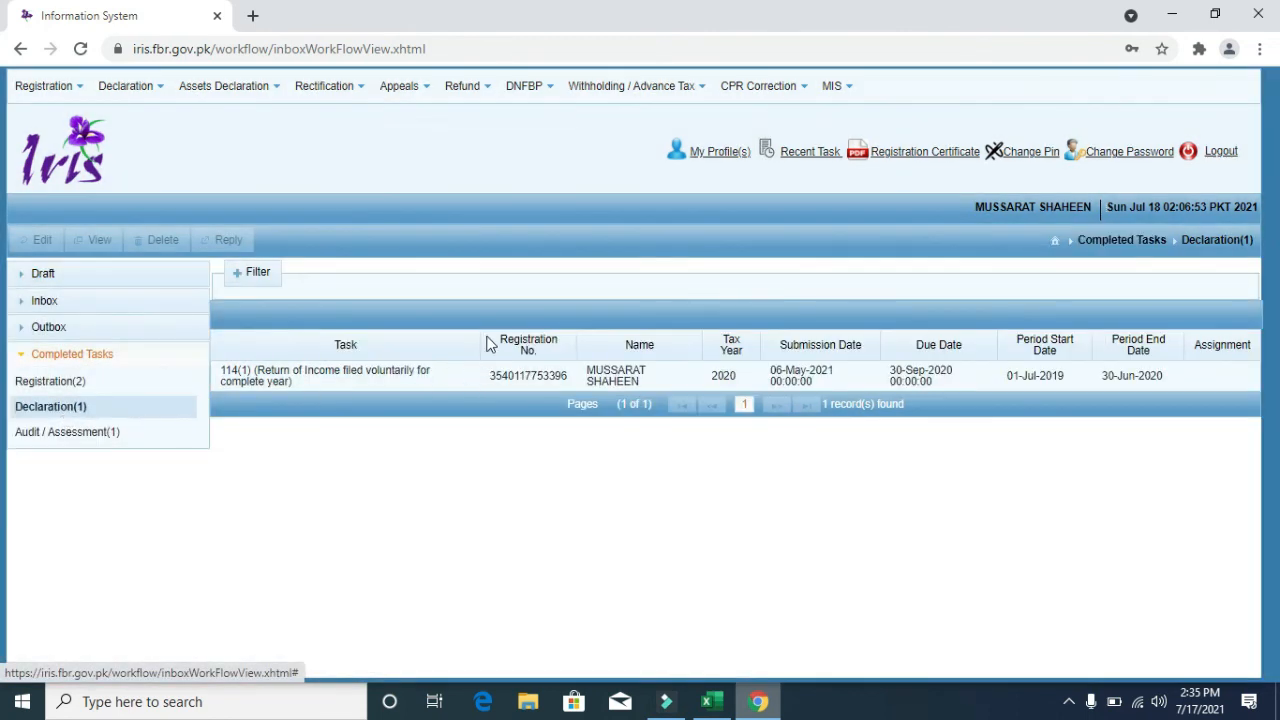